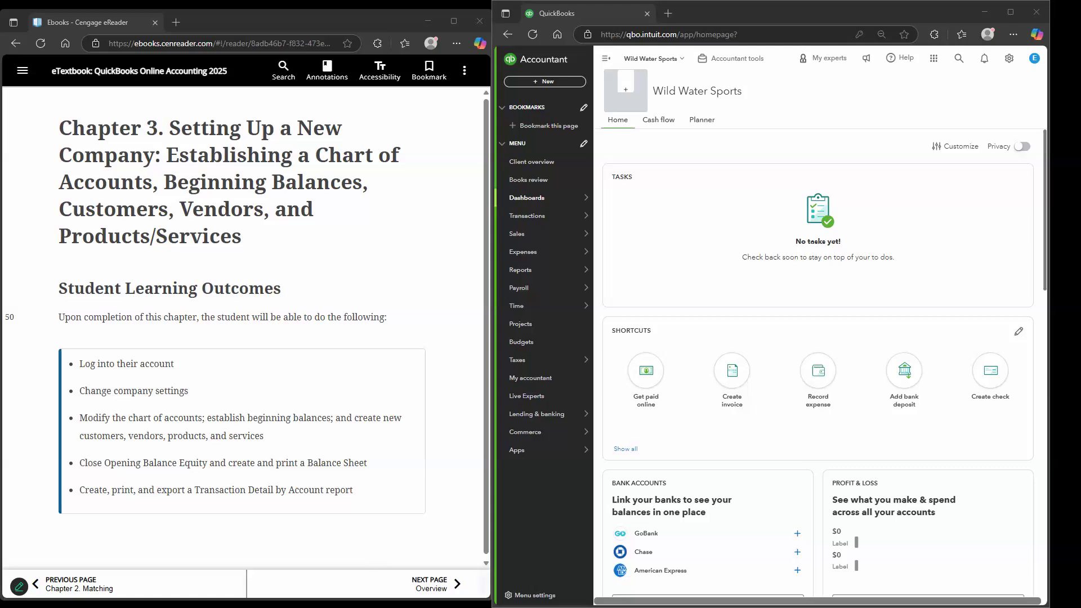
# - Read the e-textbook's chapter Overview page and move on to the Company Settings page
pyautogui.click(429, 584)
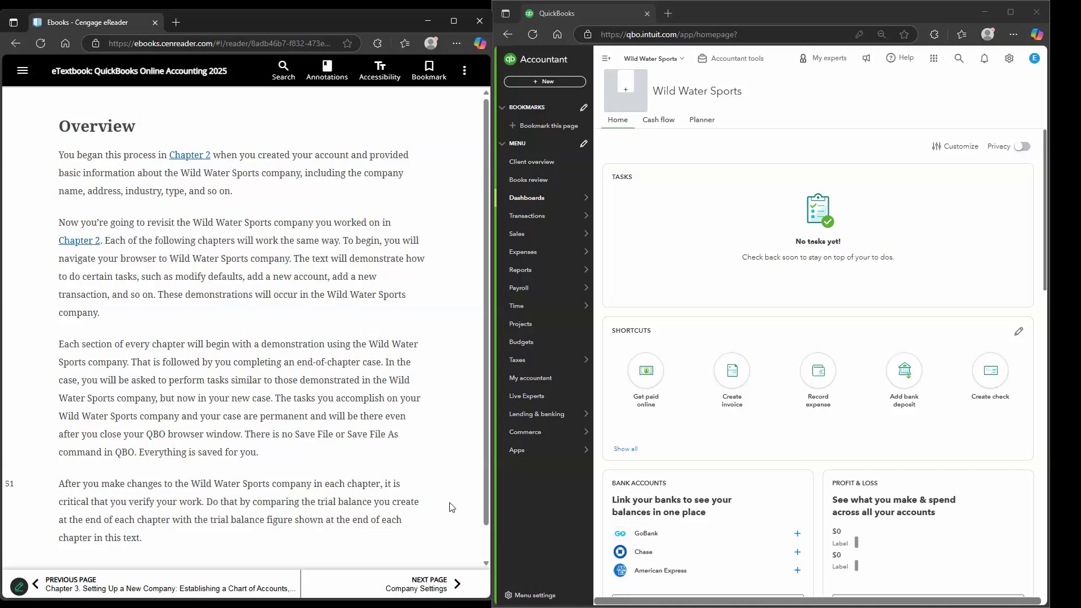
pyautogui.scroll(-1, 449, 507)
pyautogui.scroll(-1, 449, 506)
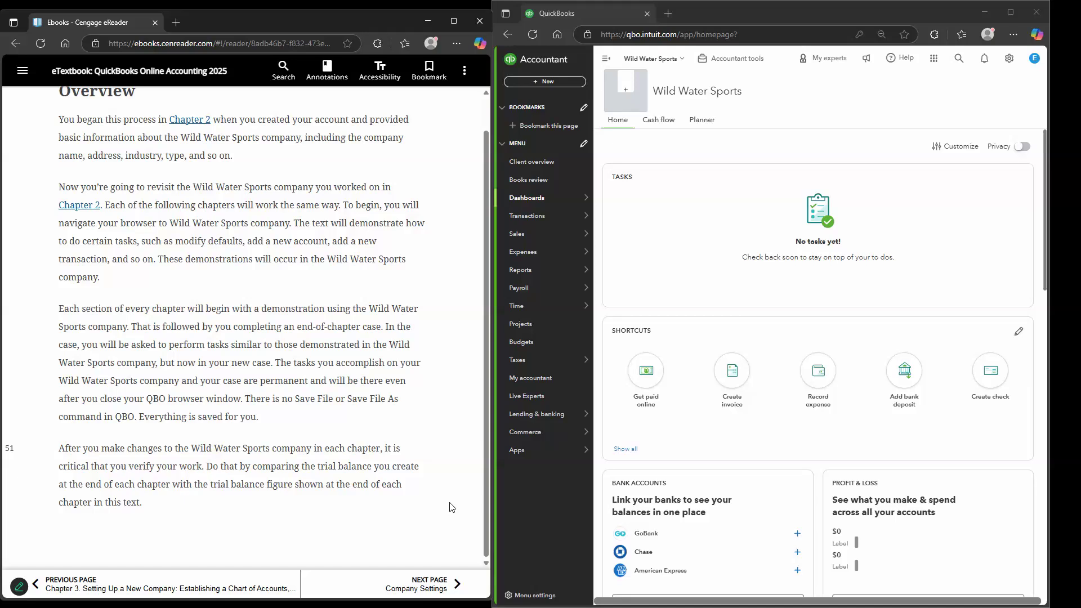
pyautogui.click(441, 586)
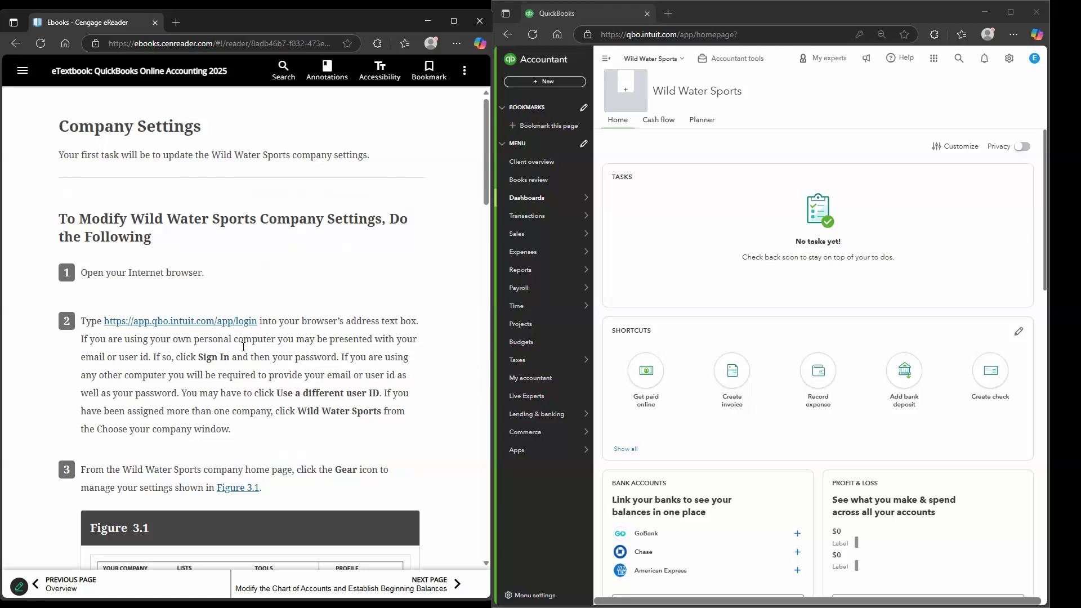
# - Collapse the QuickBooks navigation menu and display the settings options shown in the textbook's Figure 3.1
pyautogui.click(606, 57)
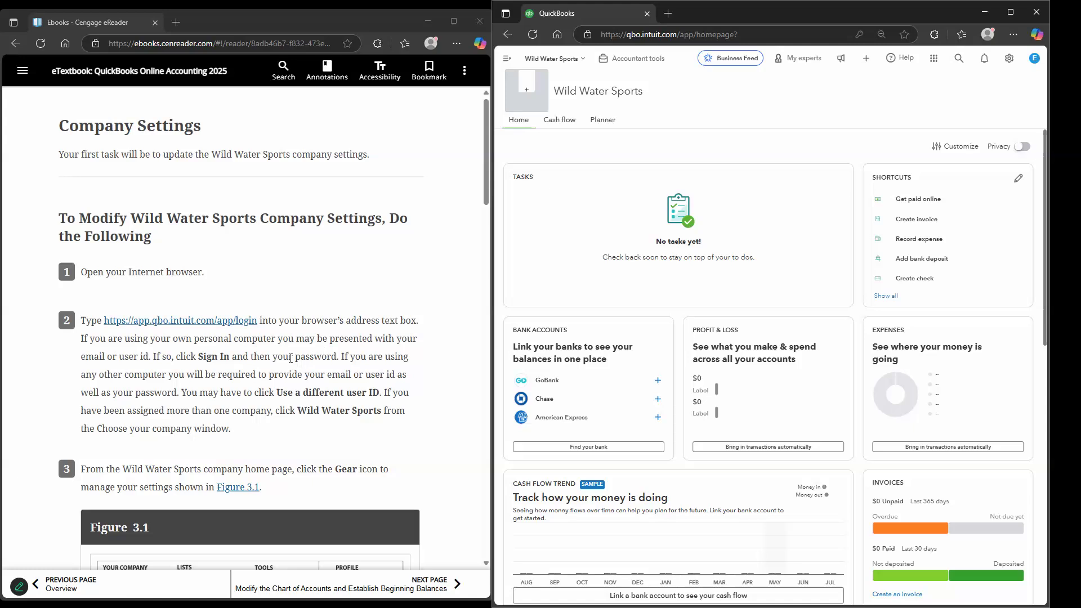
pyautogui.scroll(-1, 281, 365)
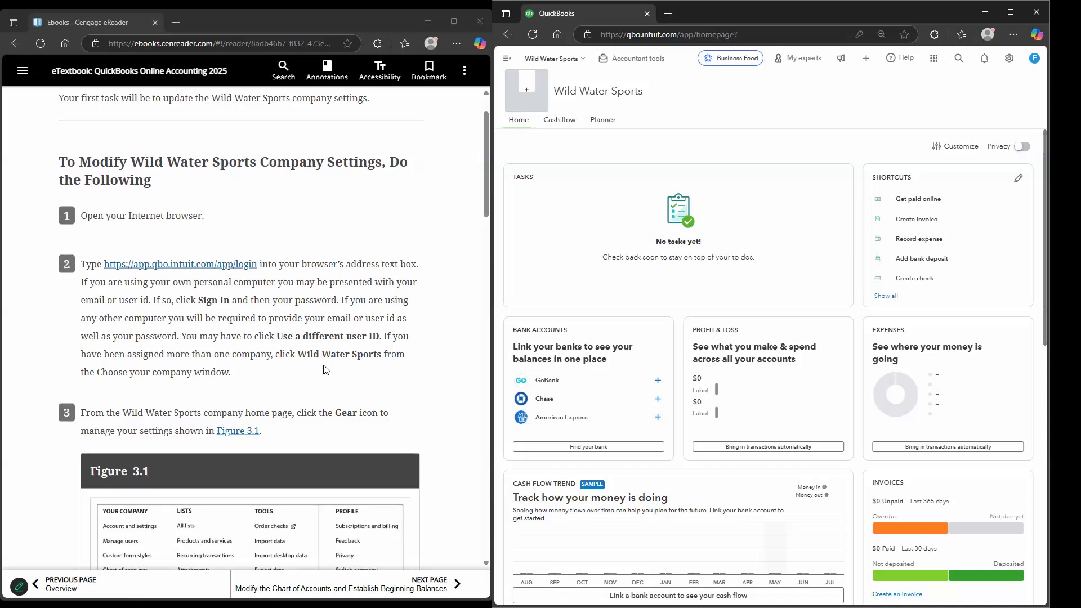
pyautogui.scroll(-4, 233, 298)
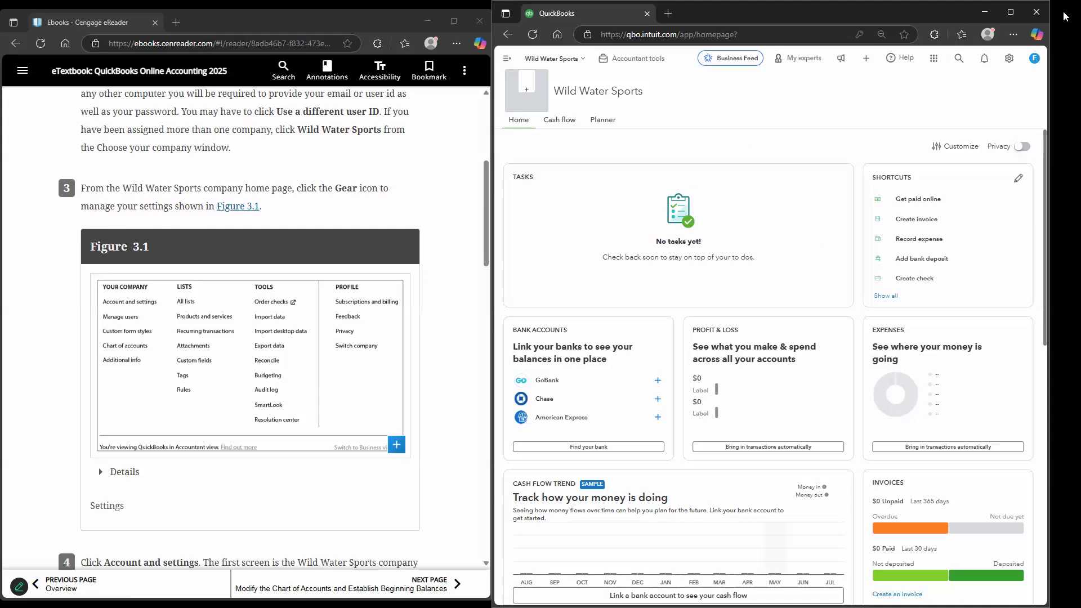
pyautogui.click(1009, 63)
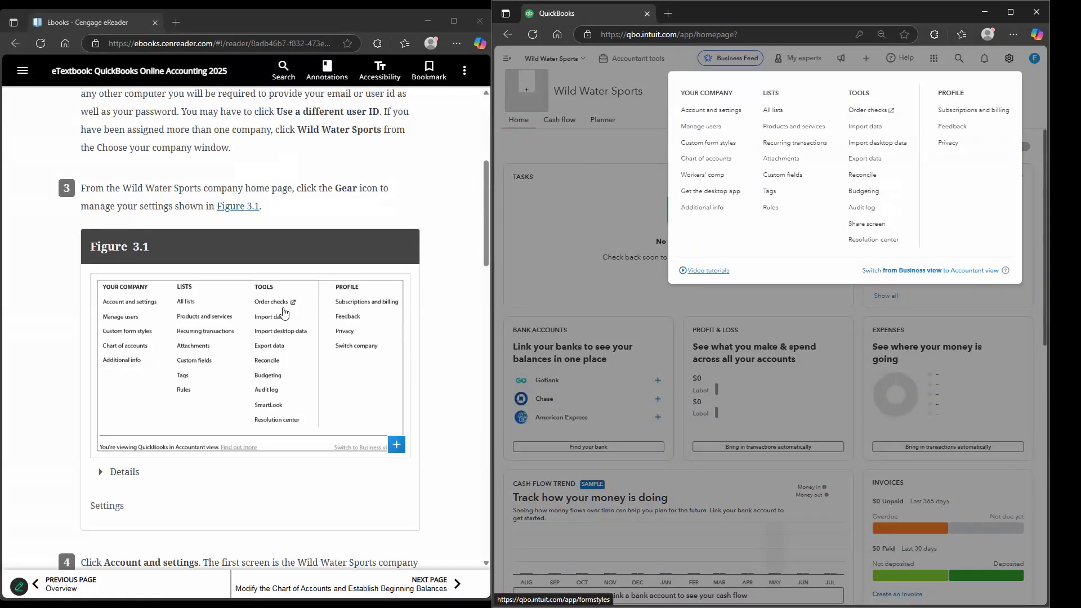
# - Open Account and settings as described in textbook step 4, examine the company information sections, and close the page
pyautogui.scroll(-2, 124, 363)
pyautogui.scroll(-5, 124, 362)
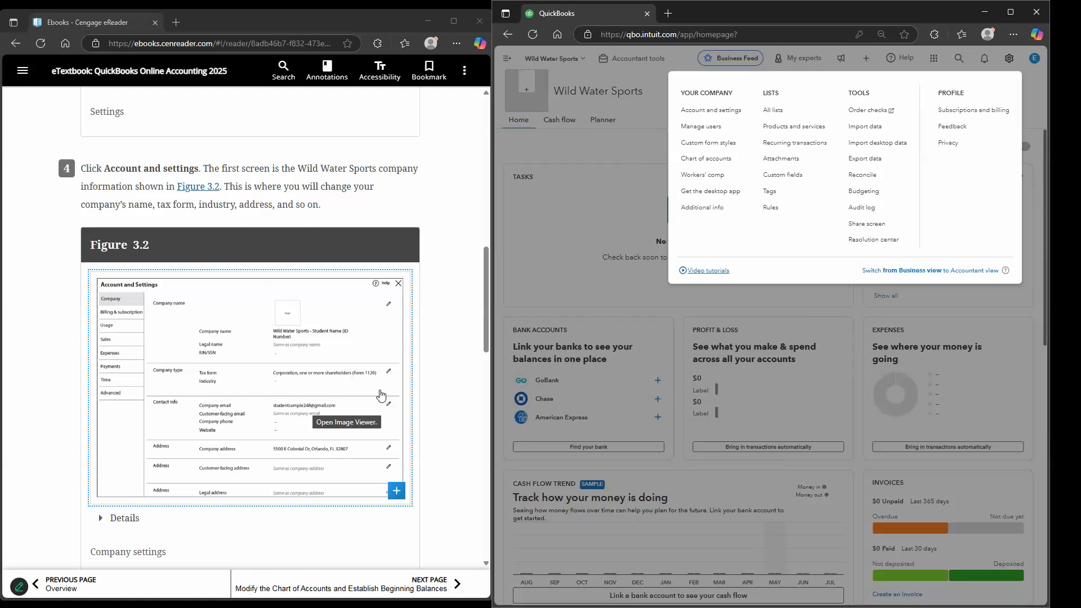
pyautogui.click(707, 112)
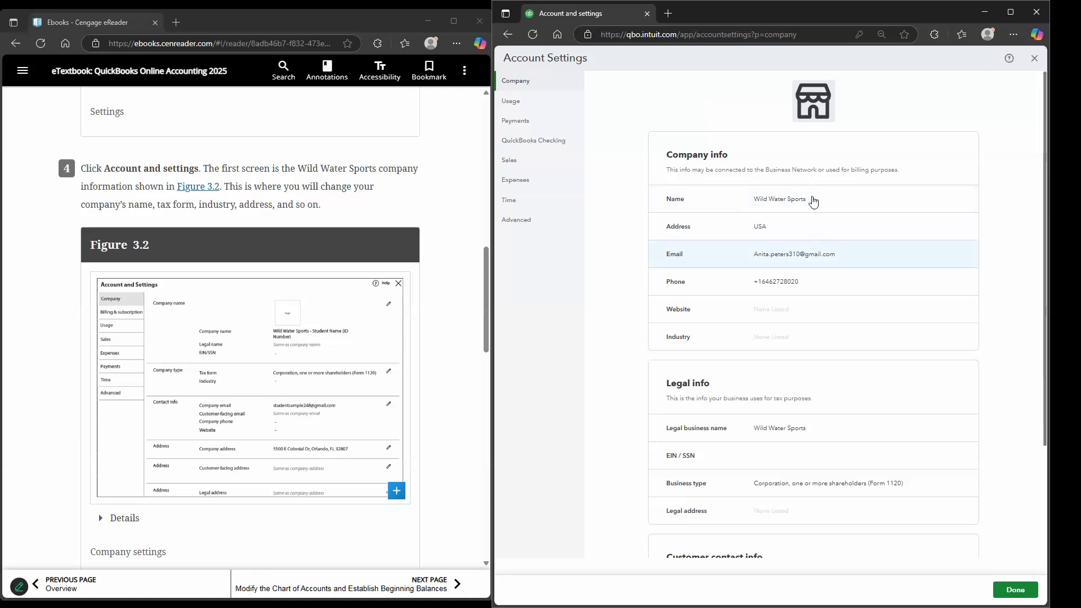
pyautogui.scroll(-3, 810, 222)
pyautogui.moveTo(814, 109); pyautogui.dragTo(802, 132)
pyautogui.scroll(3, 788, 113)
pyautogui.click(864, 69)
pyautogui.click(1036, 59)
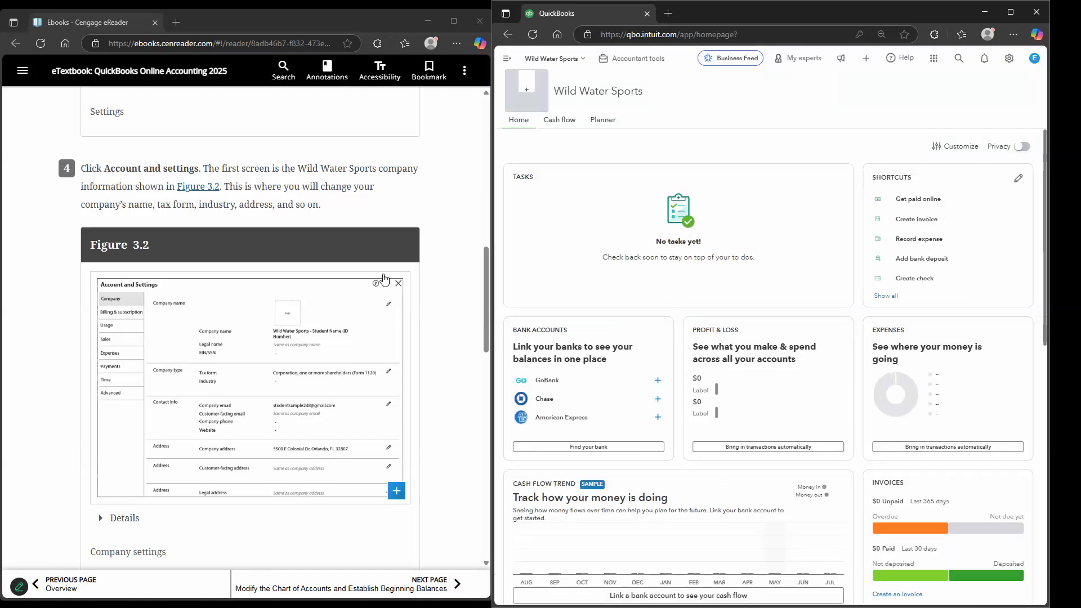
# - Compare the textbook's instructions for industry and EIN with the fields on the Account and settings company page
pyautogui.scroll(-1, 382, 277)
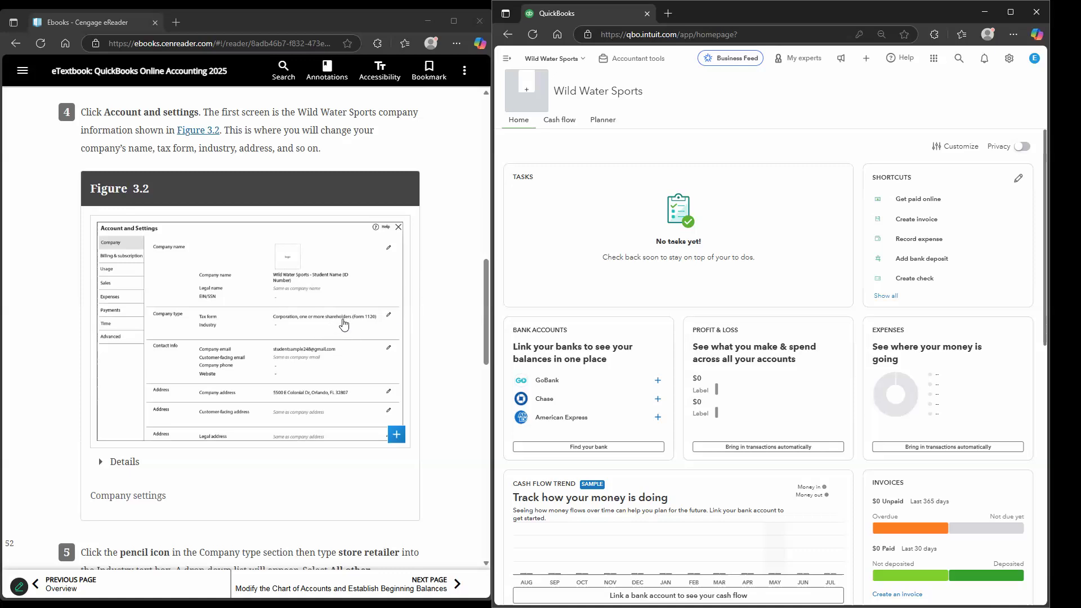
pyautogui.scroll(-1, 377, 338)
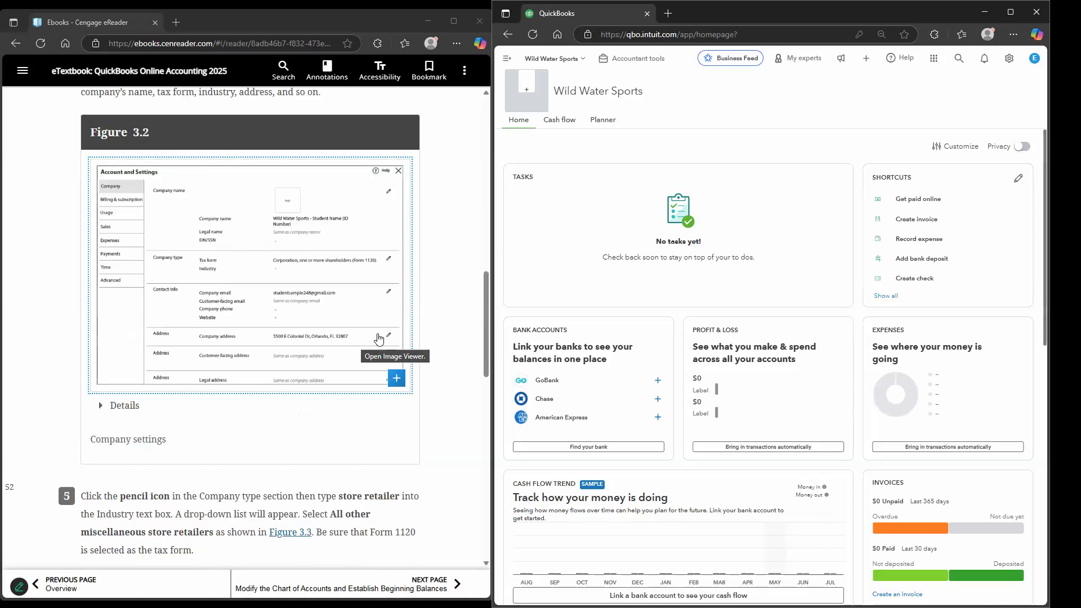
pyautogui.scroll(-4, 378, 338)
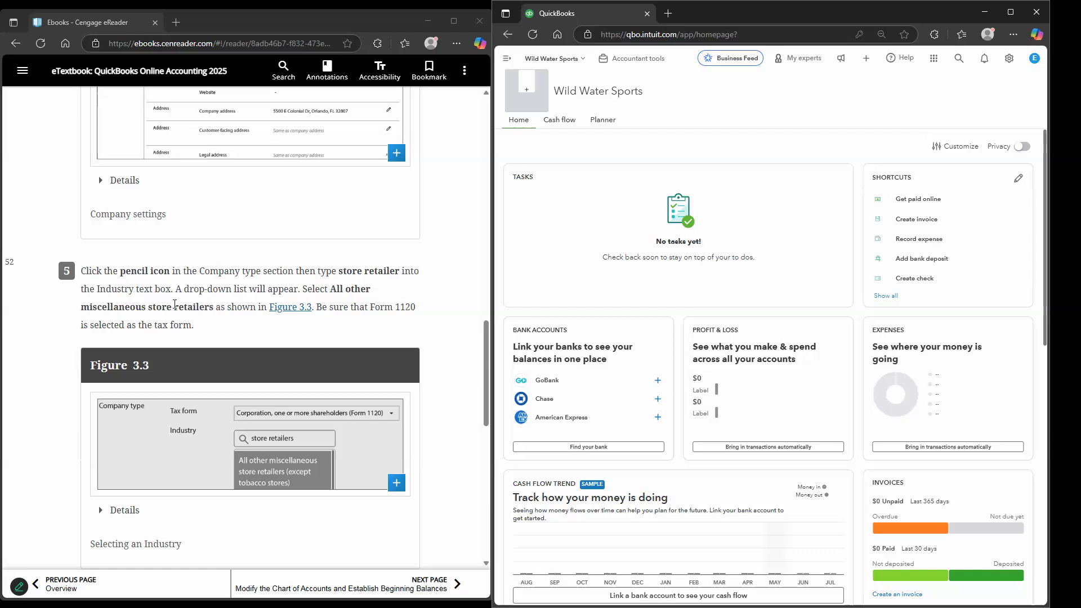
pyautogui.scroll(-7, 212, 277)
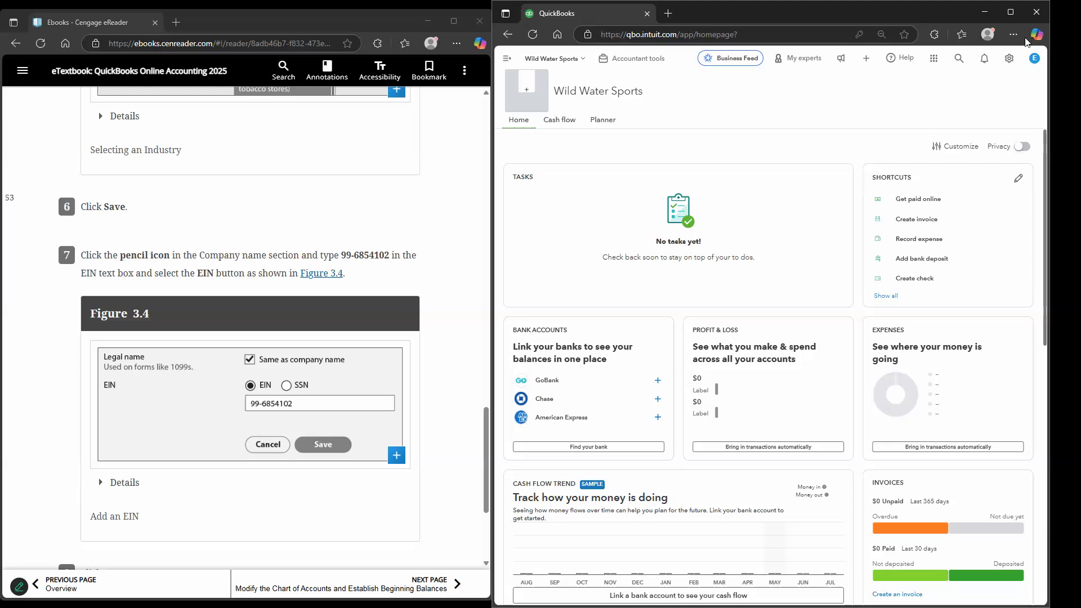
pyautogui.click(1007, 62)
pyautogui.click(712, 110)
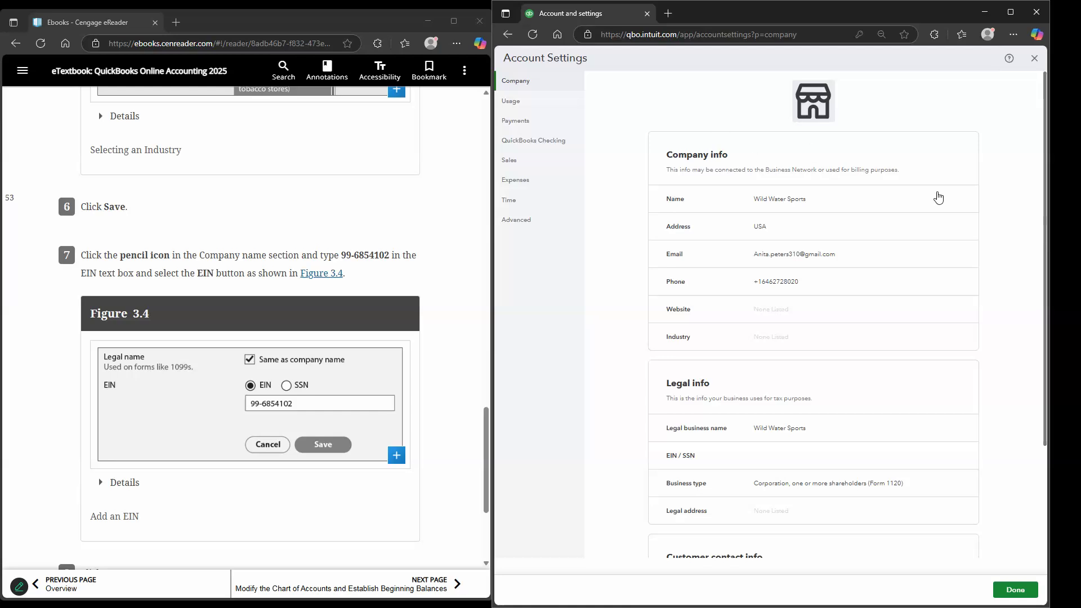
pyautogui.scroll(-3, 876, 365)
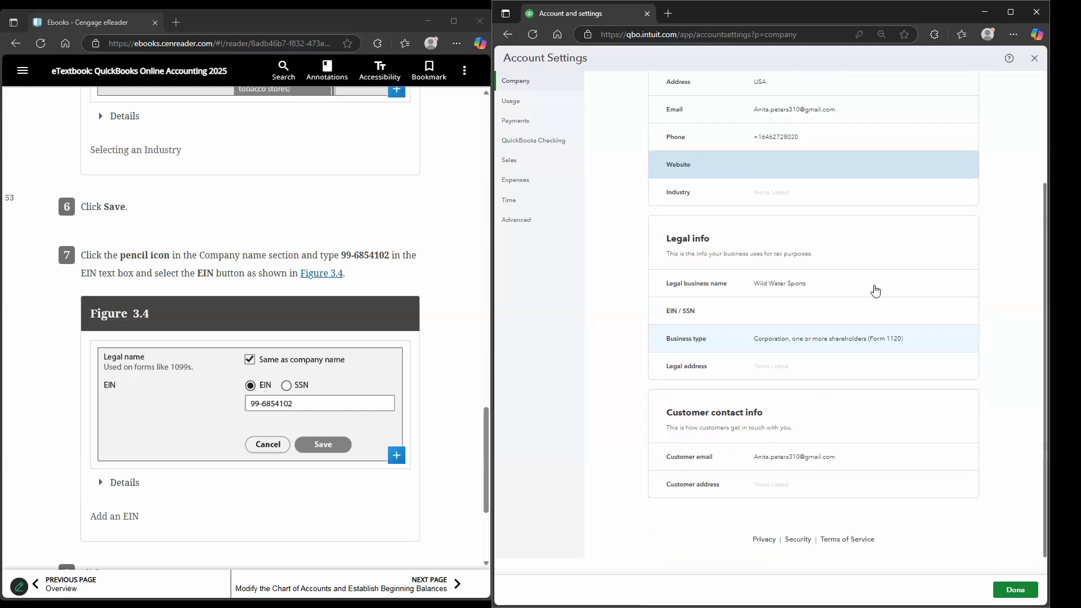
pyautogui.click(1034, 58)
# - Review textbook steps 4 to 9 on company settings, including Figures 3.2 to 3.4, through the end of the page
pyautogui.scroll(-1, 344, 281)
pyautogui.scroll(-3, 341, 257)
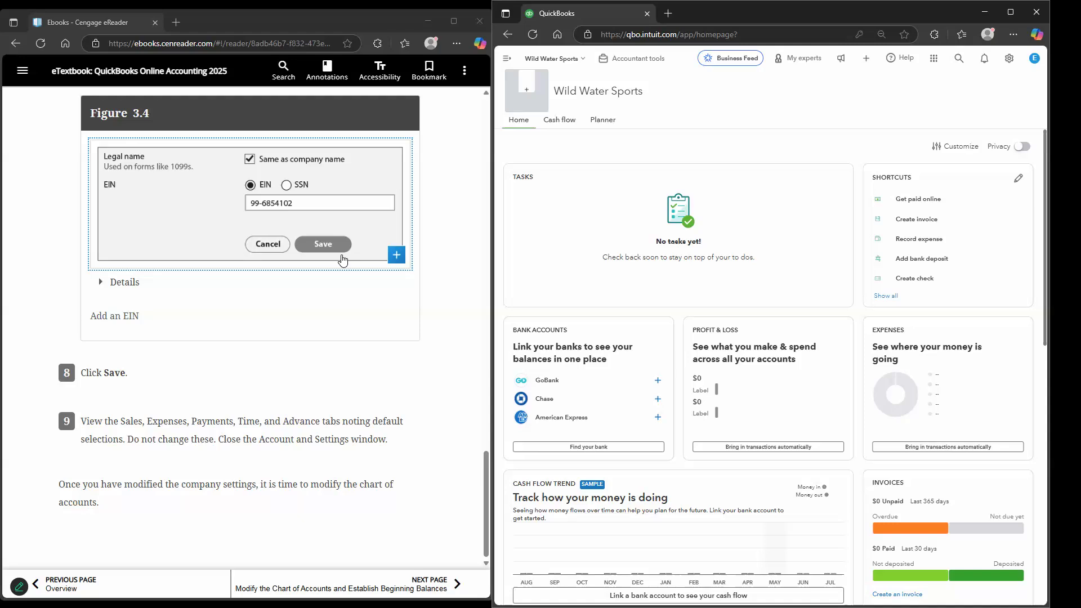
pyautogui.scroll(10, 341, 254)
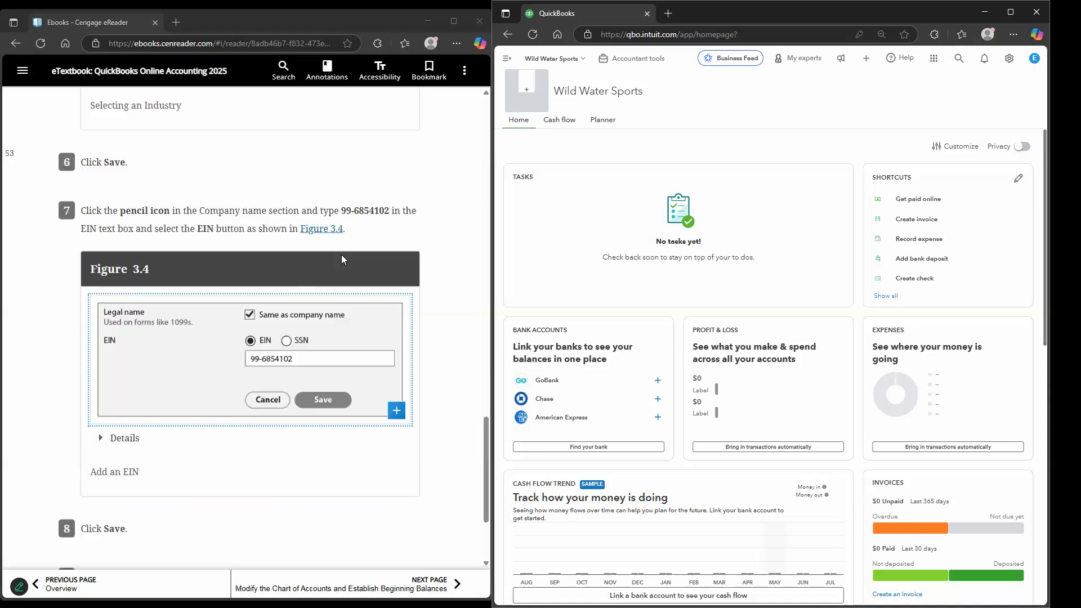
pyautogui.scroll(2, 336, 240)
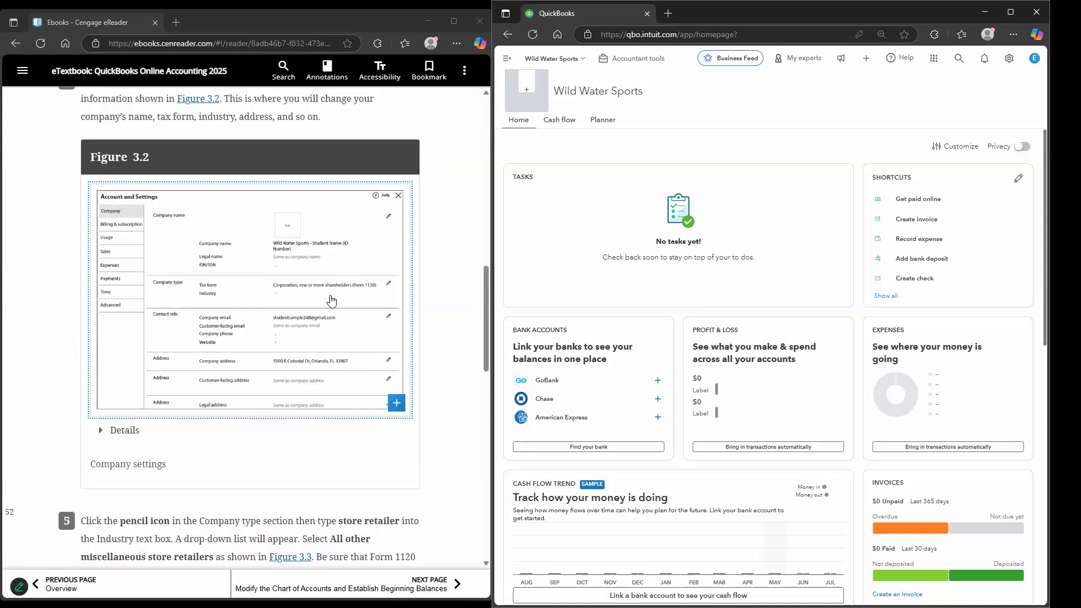
pyautogui.scroll(-2, 301, 397)
pyautogui.scroll(-1, 301, 369)
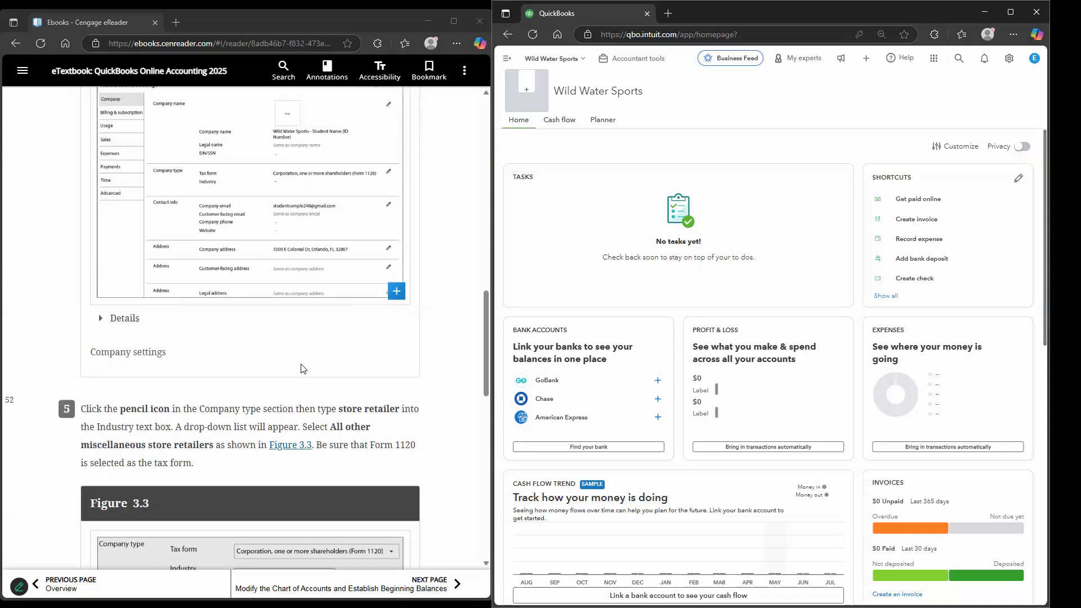
pyautogui.scroll(3, 301, 368)
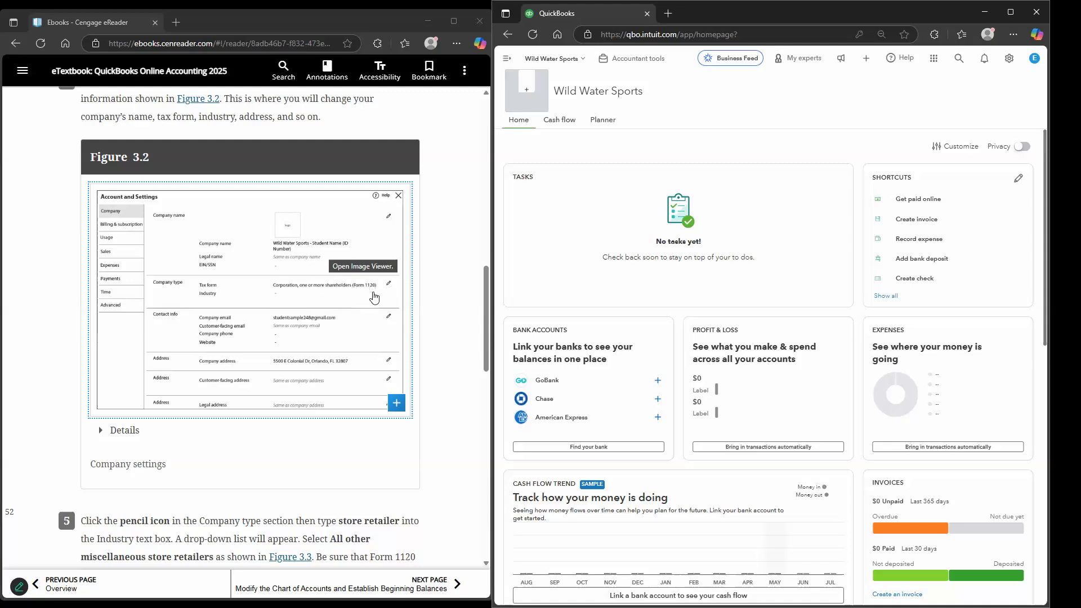
pyautogui.scroll(-1, 353, 307)
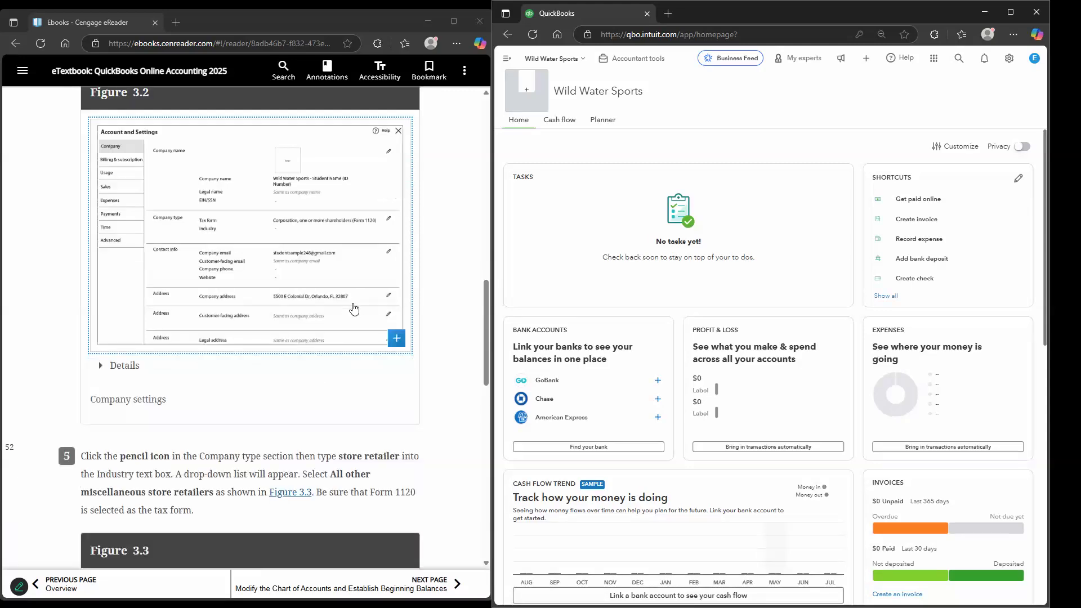
pyautogui.scroll(-5, 353, 307)
pyautogui.scroll(-5, 223, 285)
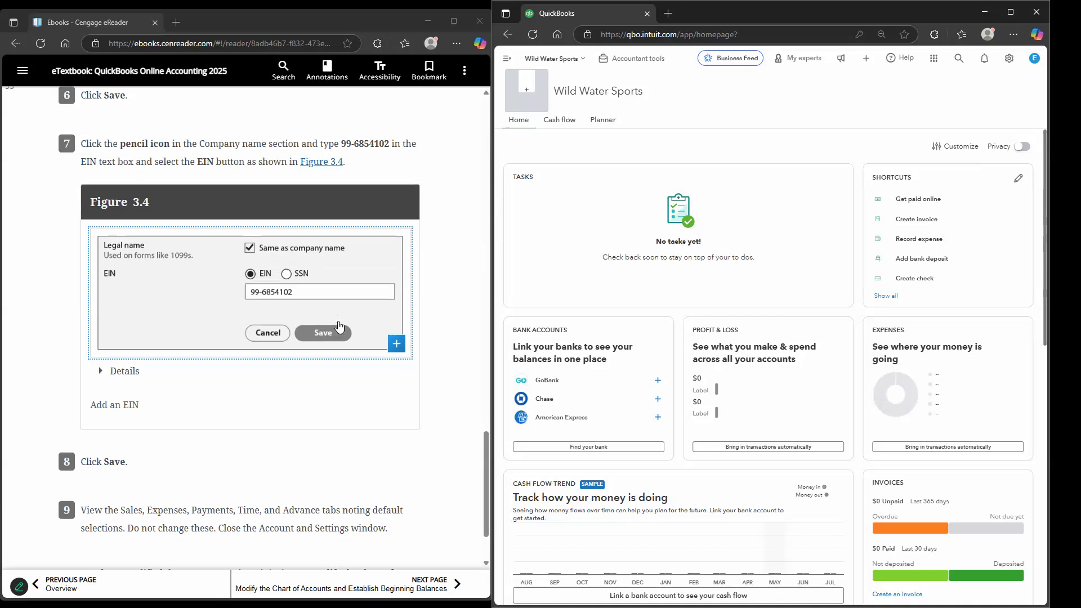
pyautogui.scroll(-2, 338, 325)
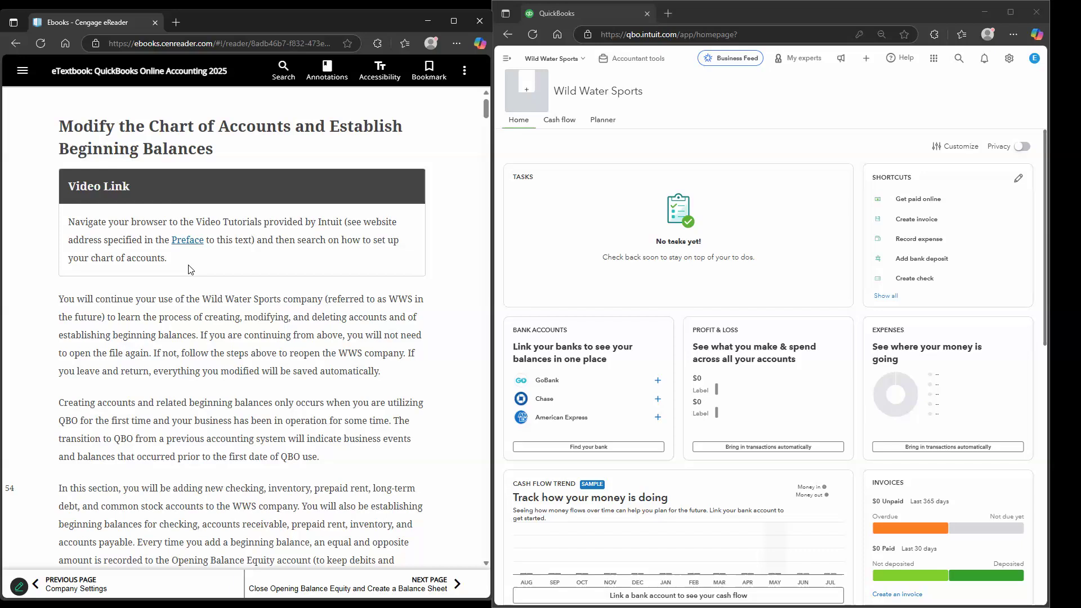
# - Search the QuickBooks help for "how to set up chat of accounts" and open the Chart of accounts from the results
pyautogui.click(909, 67)
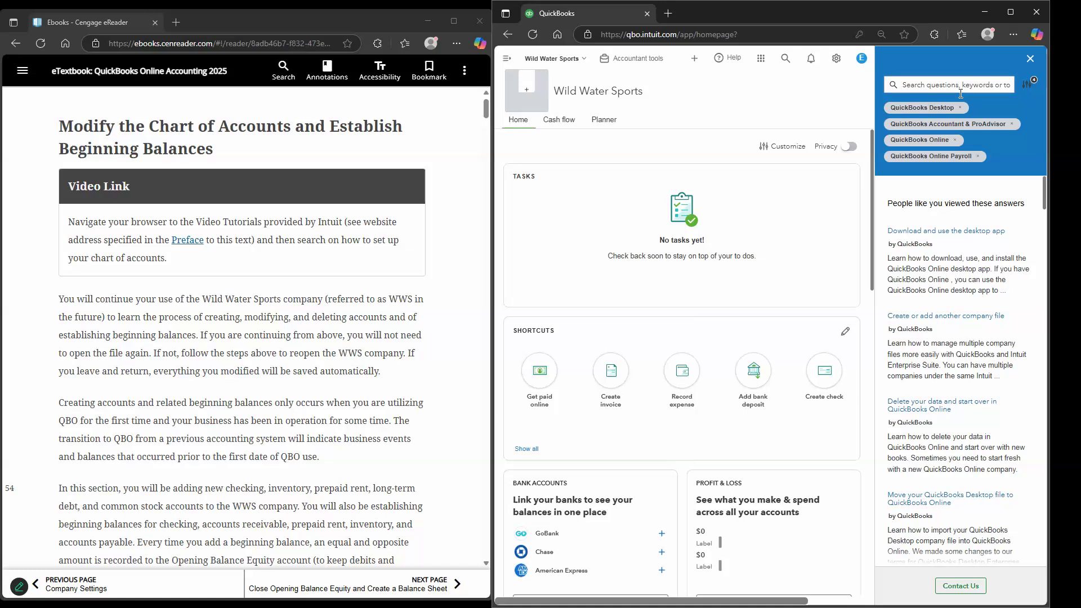
pyautogui.click(961, 92)
pyautogui.write('how ')
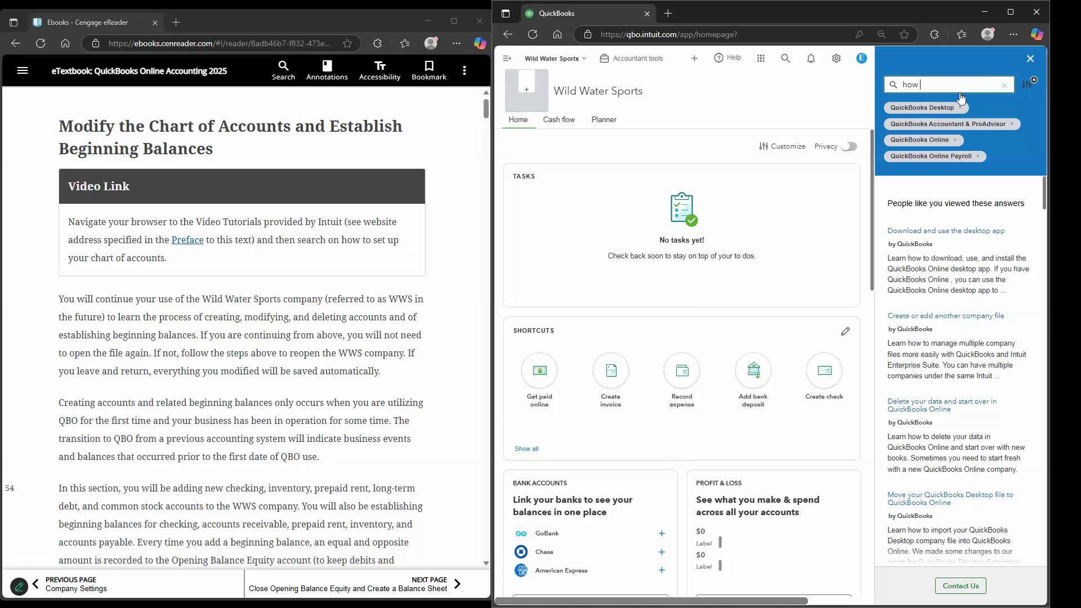
pyautogui.write('to set up ch')
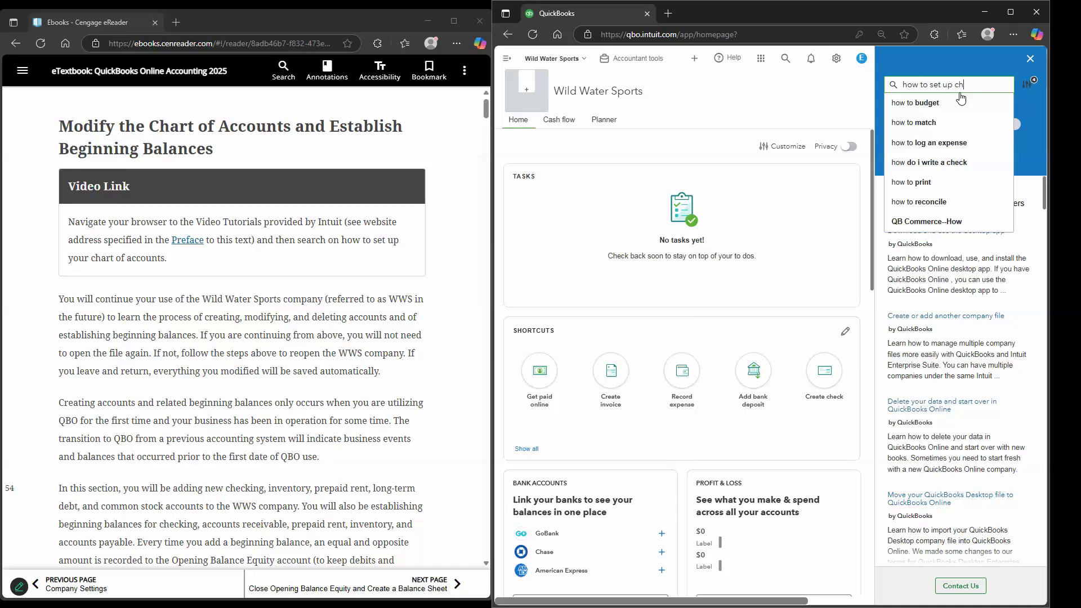
pyautogui.write('at of accounts')
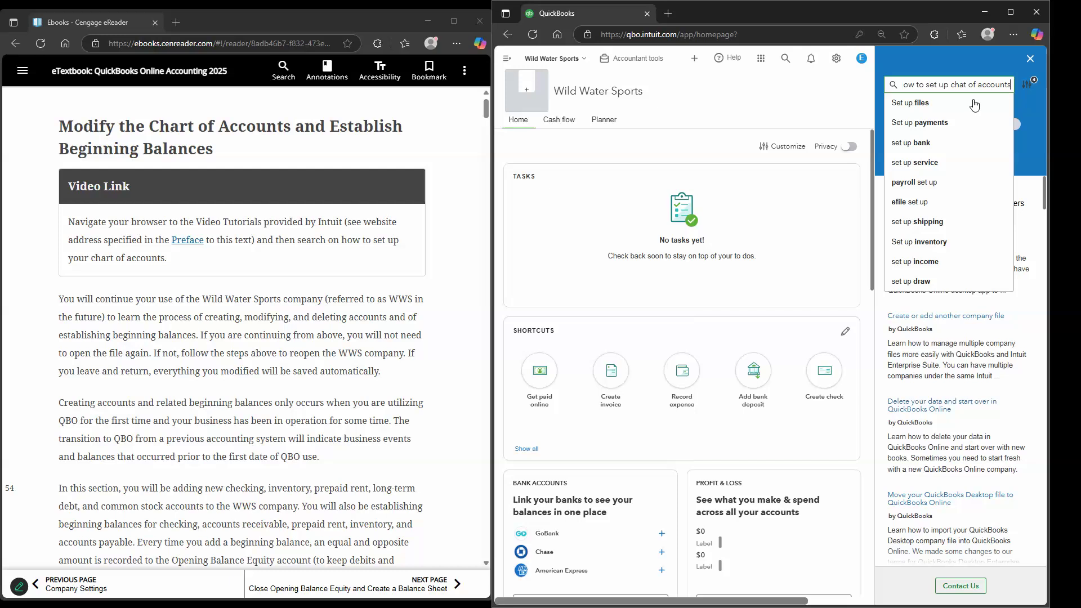
pyautogui.press('Return')
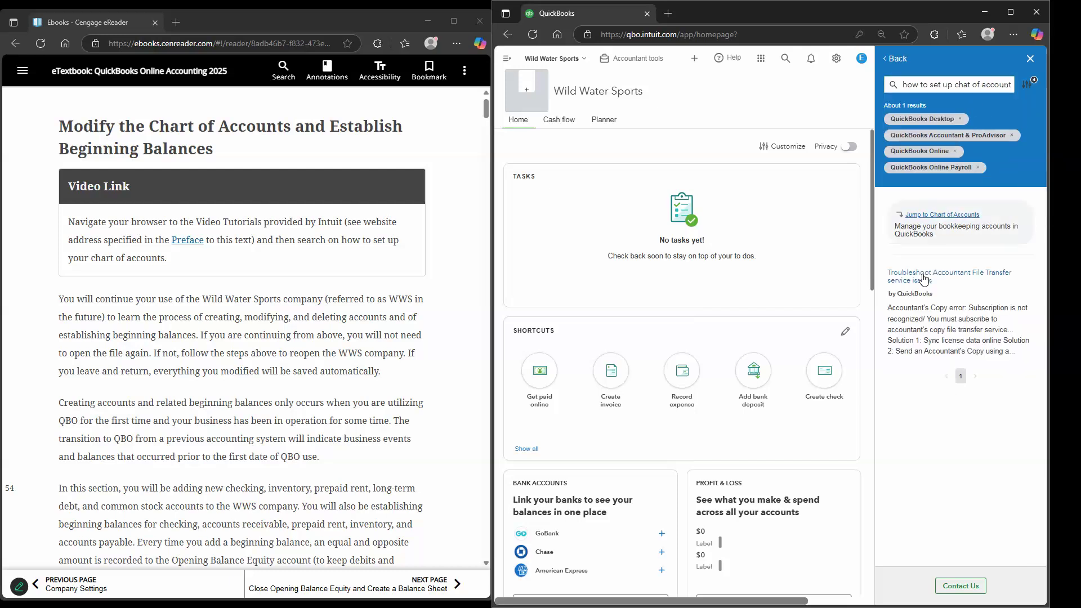
pyautogui.click(955, 215)
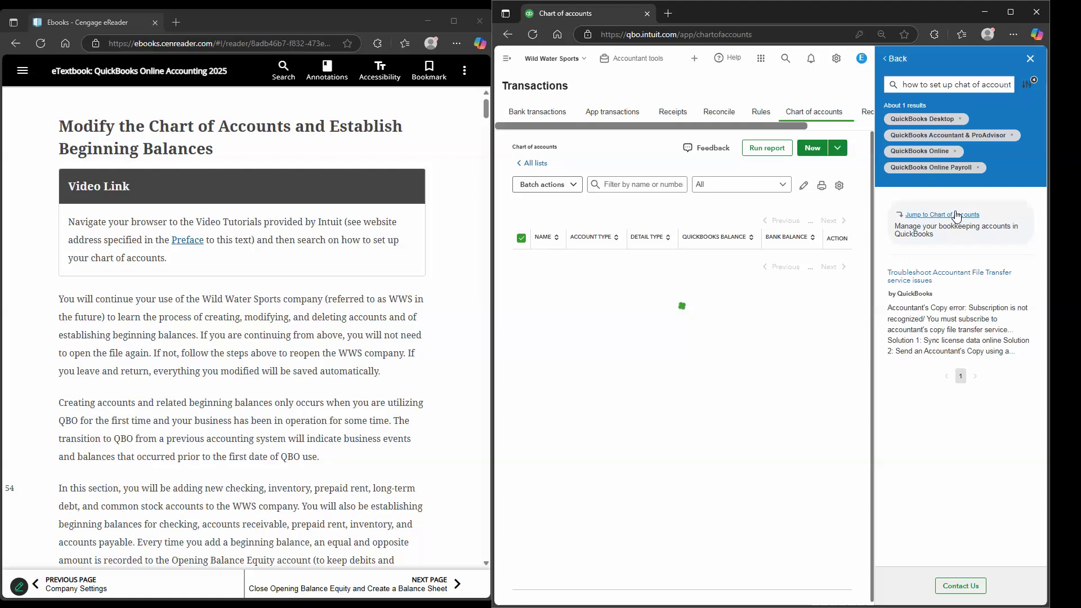
pyautogui.click(1027, 60)
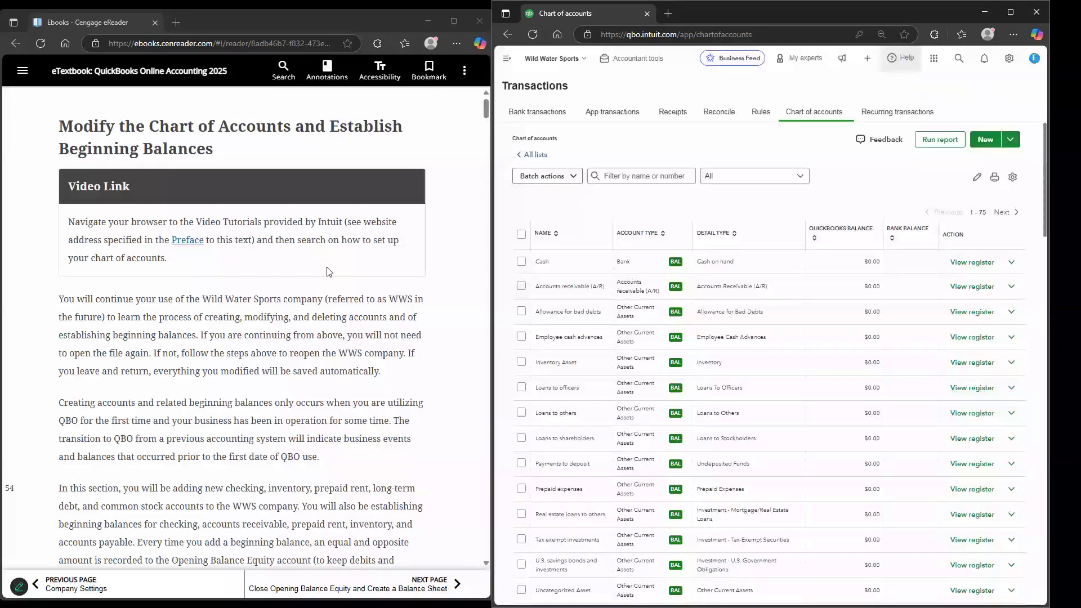
# - Read the textbook's introduction on modifying the chart of accounts and establishing beginning balances
pyautogui.scroll(-1, 85, 321)
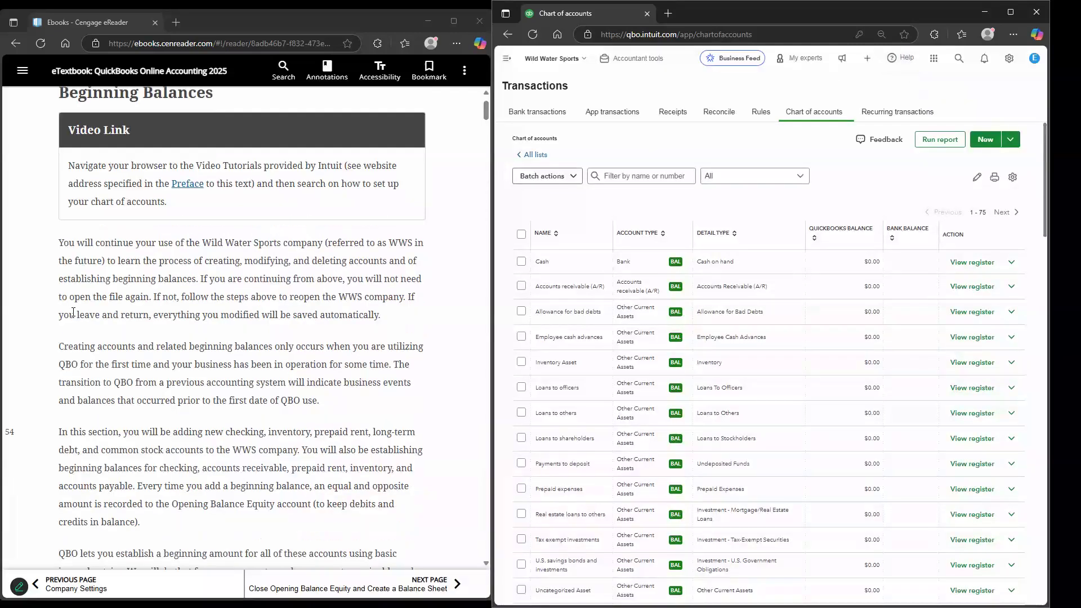
pyautogui.scroll(-1, 38, 318)
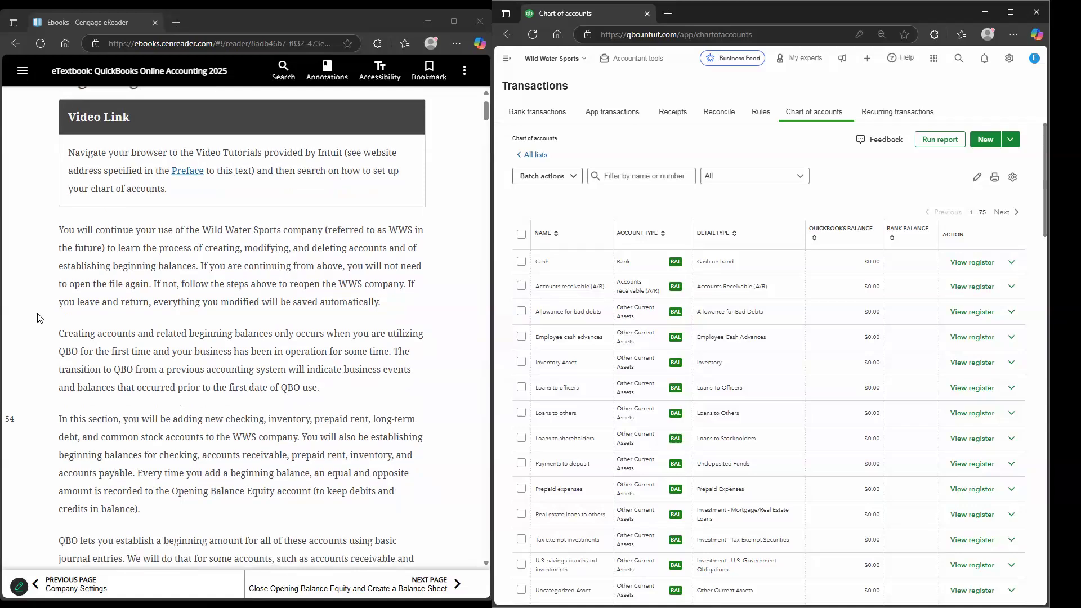
pyautogui.scroll(-1, 37, 318)
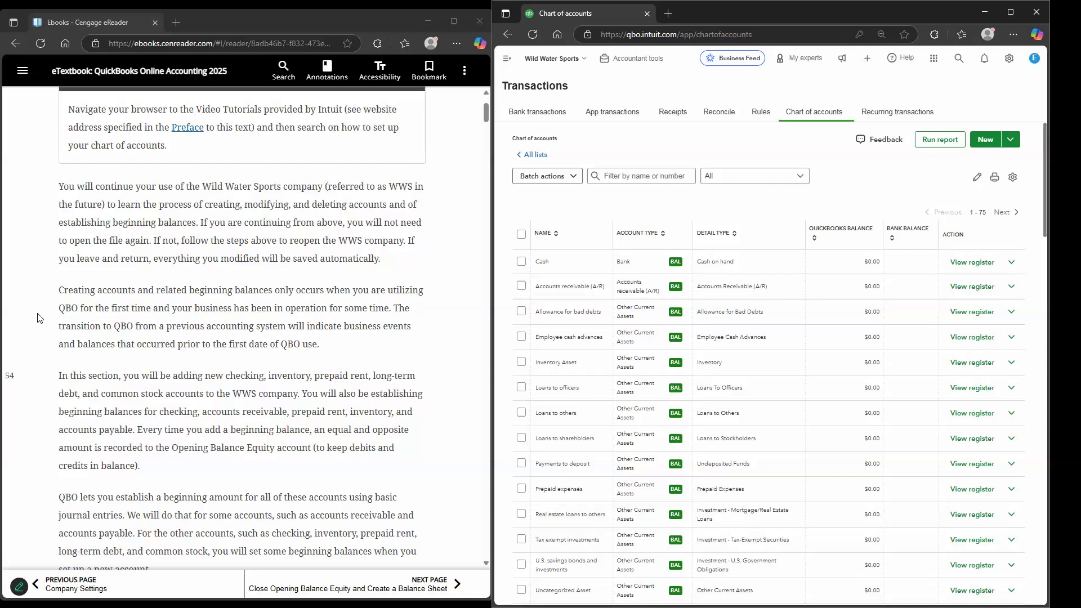
pyautogui.scroll(-1, 37, 317)
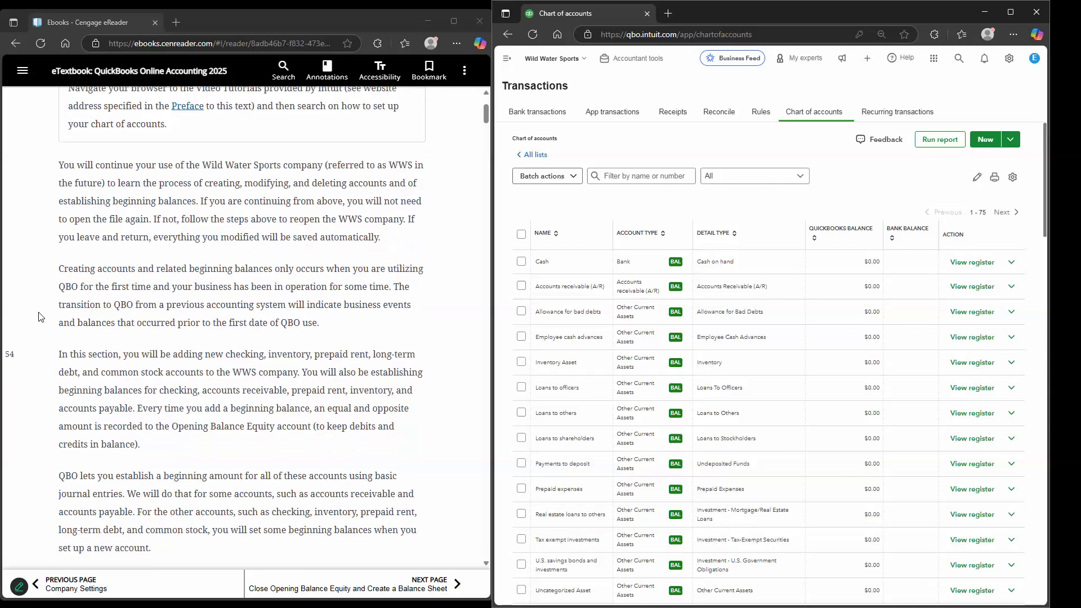
# - Read the textbook's passages on beginning balances and account types, through the steps for adding a checking account and Figure 3.5
pyautogui.scroll(-1, 40, 318)
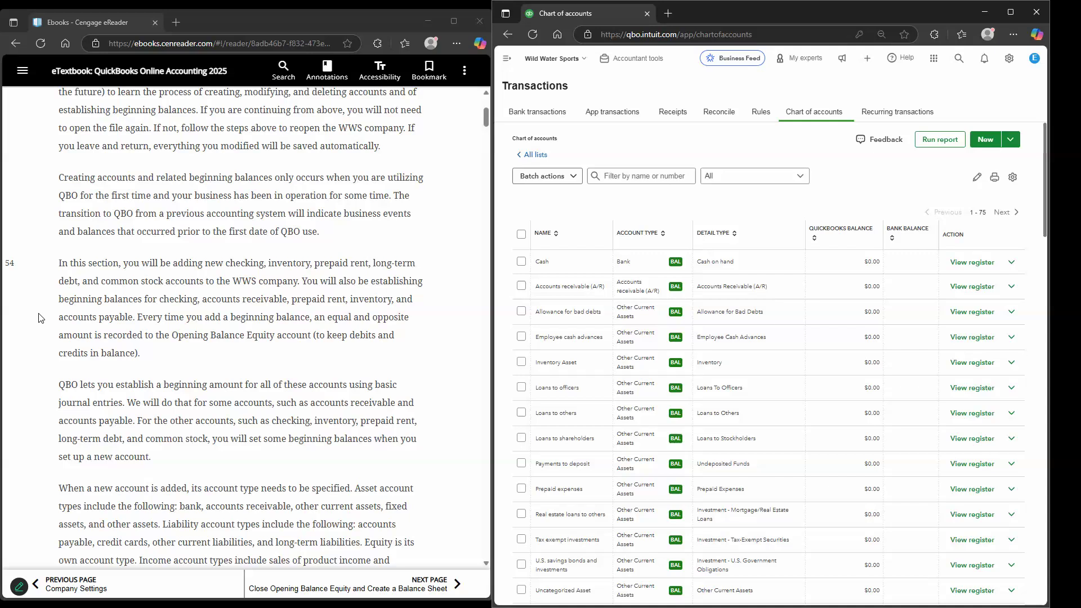
pyautogui.scroll(-2, 38, 318)
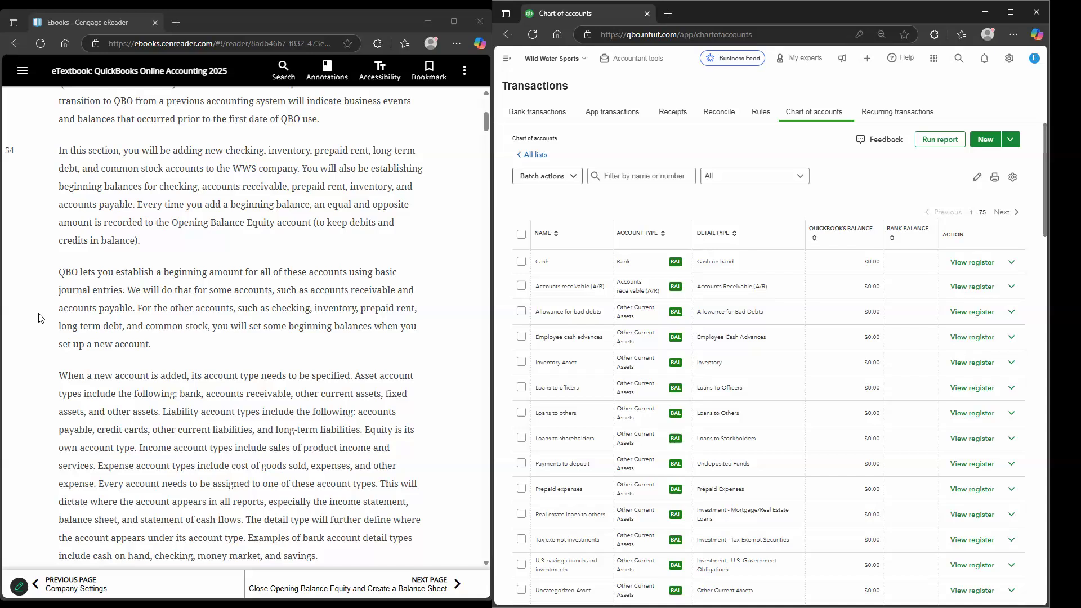
pyautogui.scroll(-1, 39, 318)
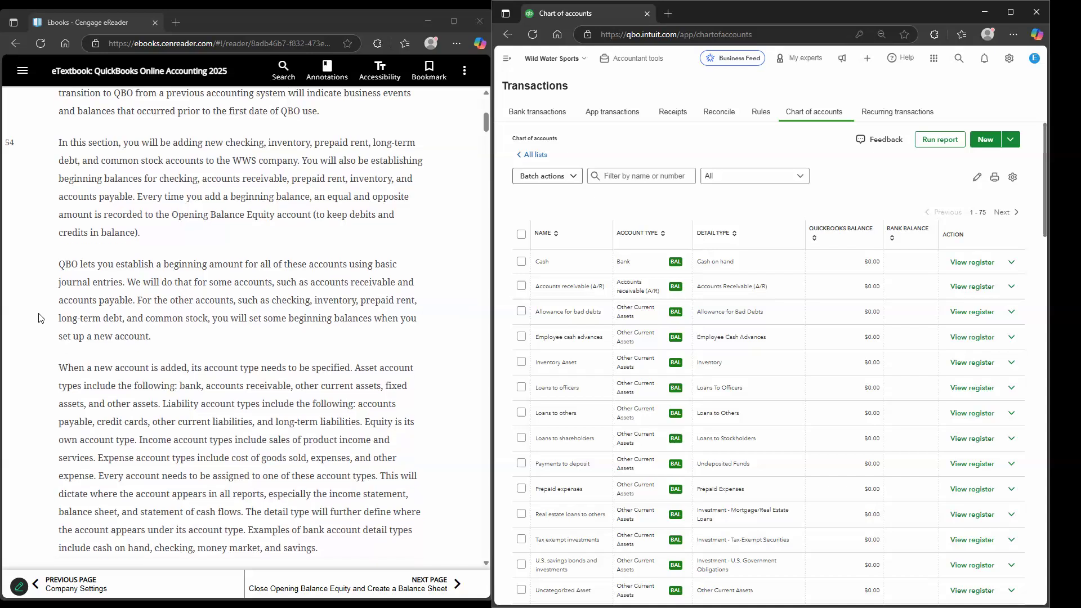
pyautogui.scroll(-1, 38, 318)
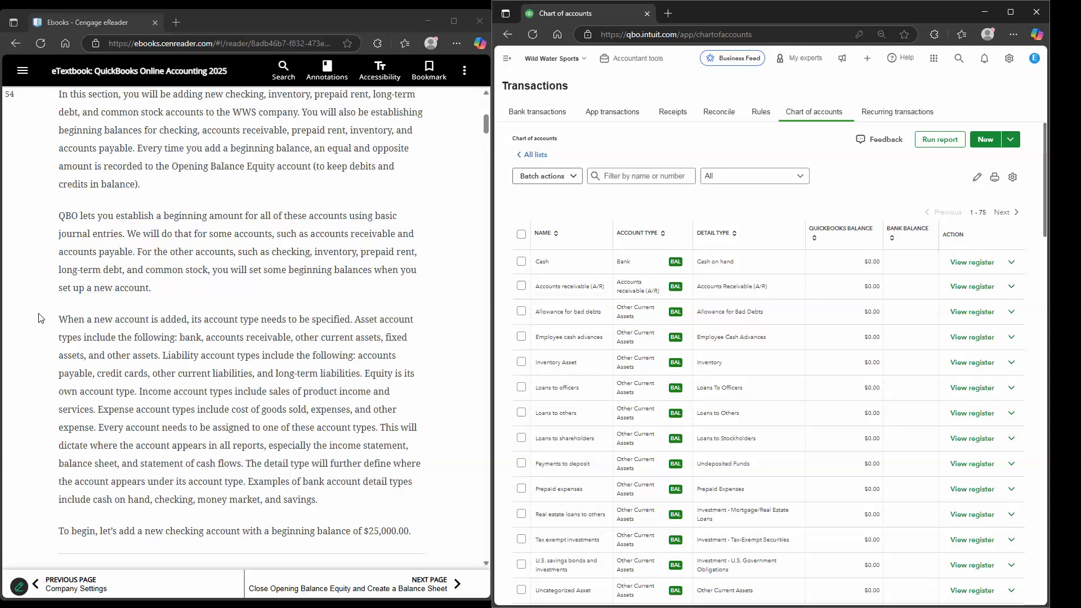
pyautogui.scroll(-1, 38, 318)
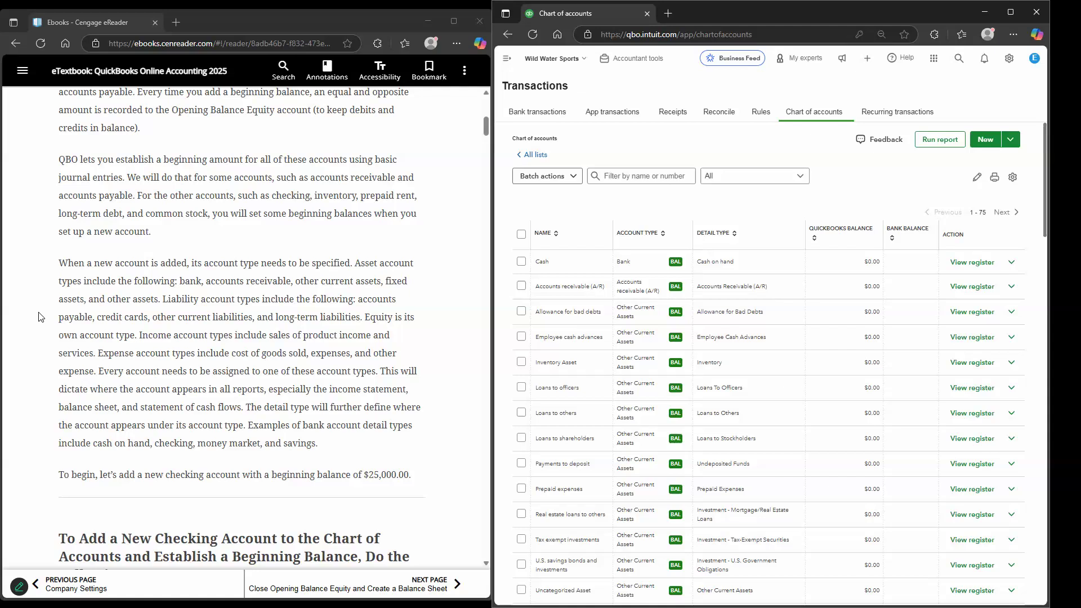
pyautogui.scroll(-2, 24, 342)
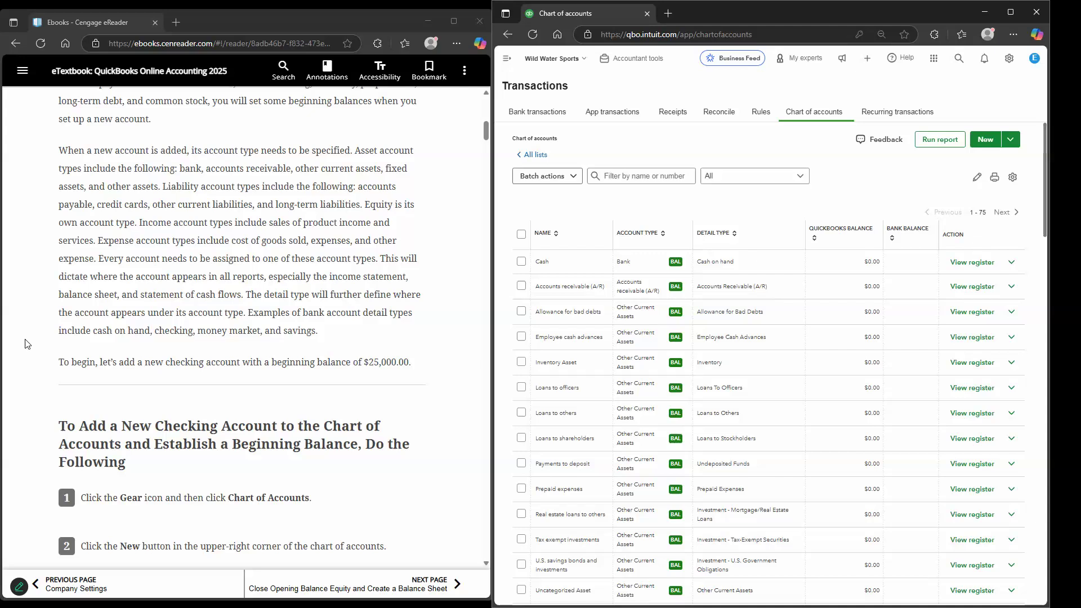
pyautogui.scroll(-1, 25, 343)
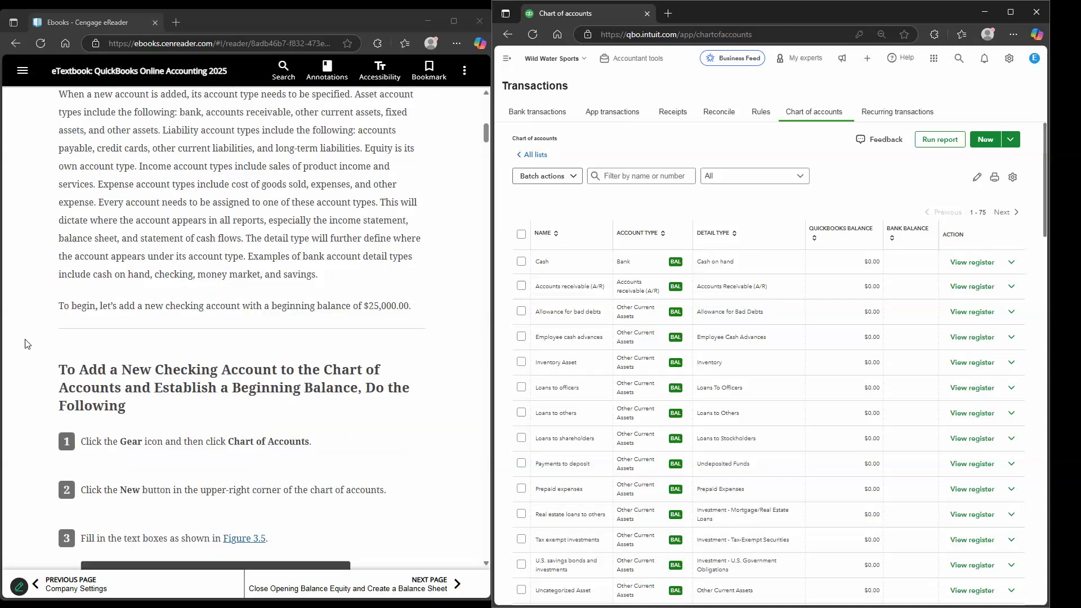
pyautogui.scroll(-1, 25, 344)
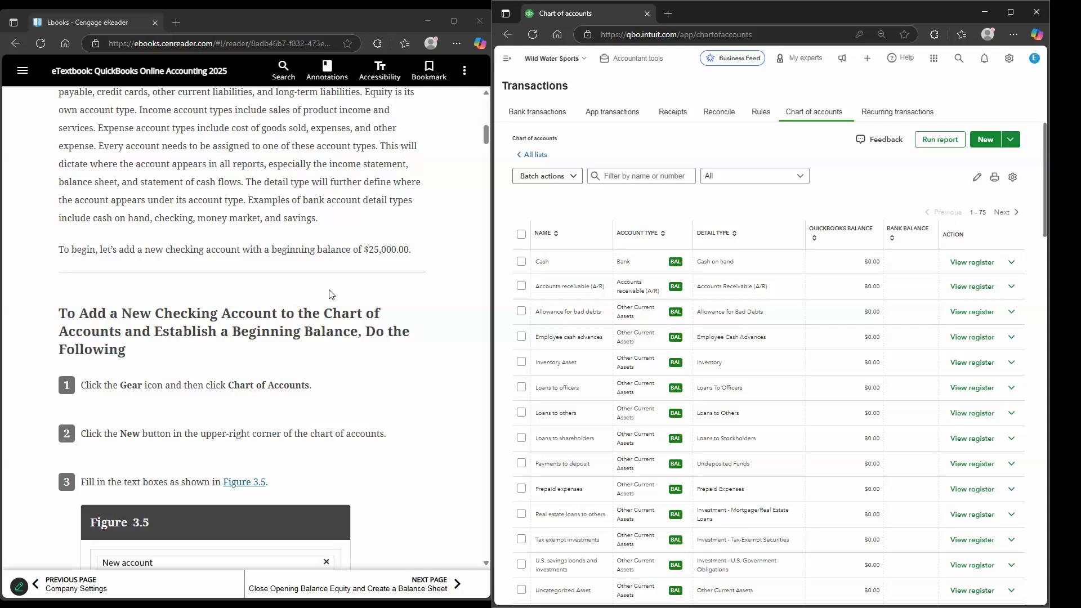
pyautogui.scroll(-2, 406, 290)
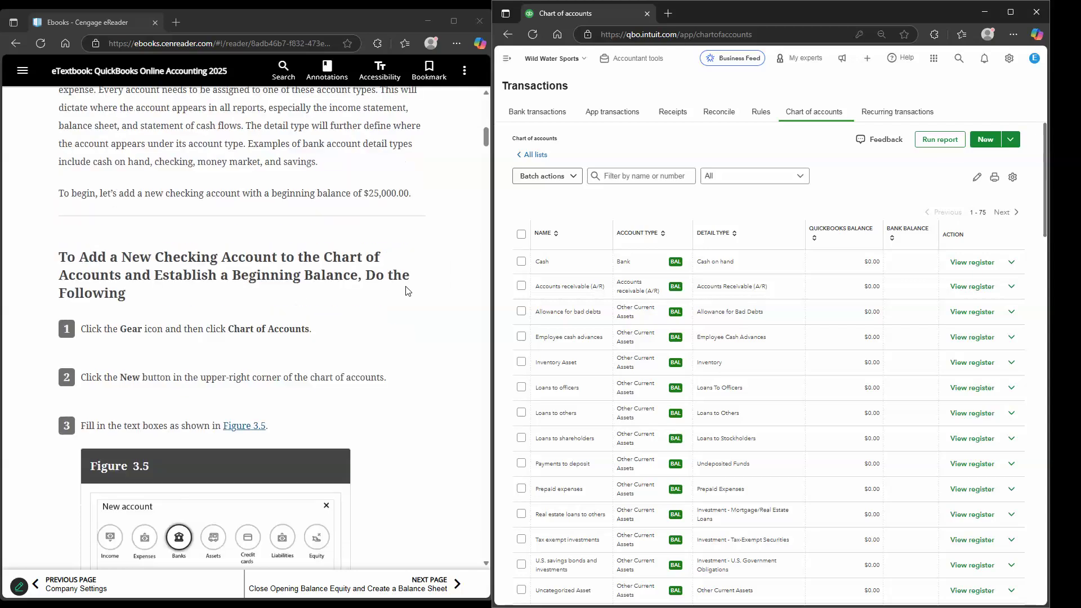
pyautogui.scroll(-1, 406, 289)
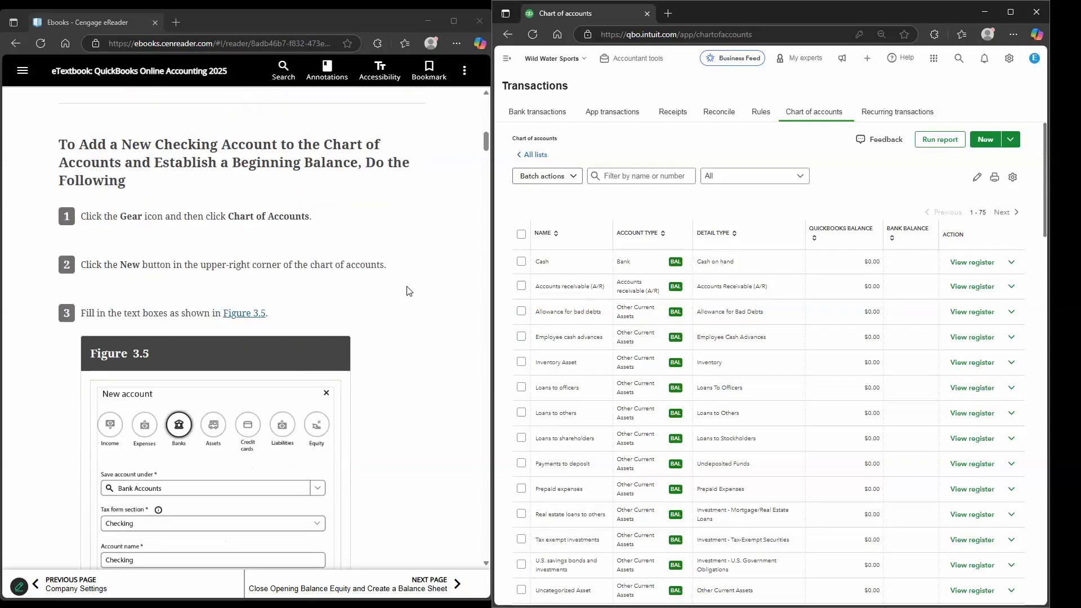
# - Reopen the Wild Water Sports Chart of accounts through the settings and again through the Transactions navigation
pyautogui.click(1000, 66)
pyautogui.click(725, 162)
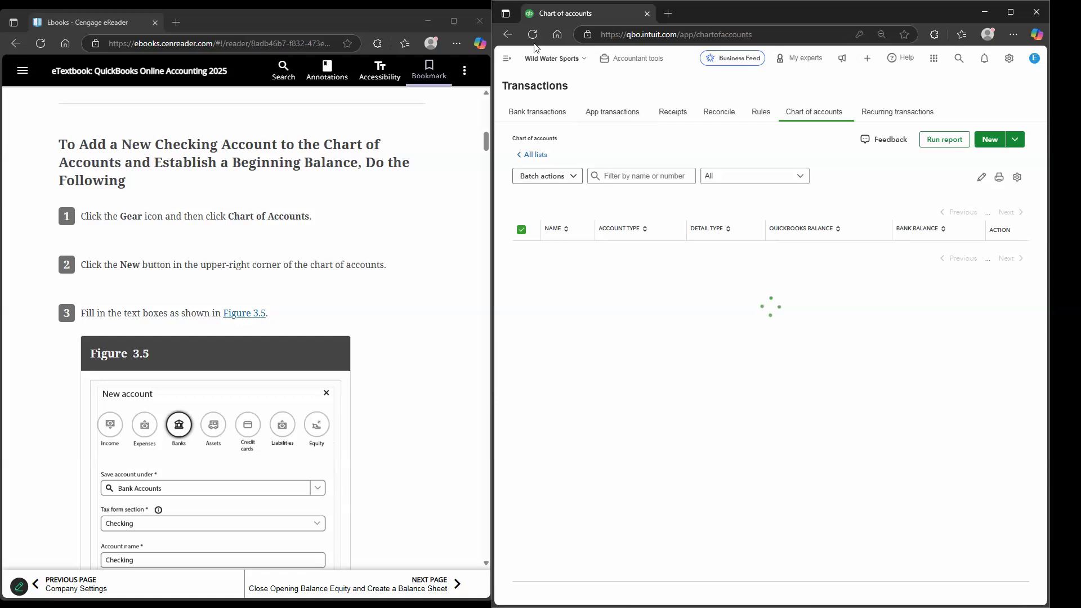
pyautogui.click(510, 61)
pyautogui.moveTo(571, 219)
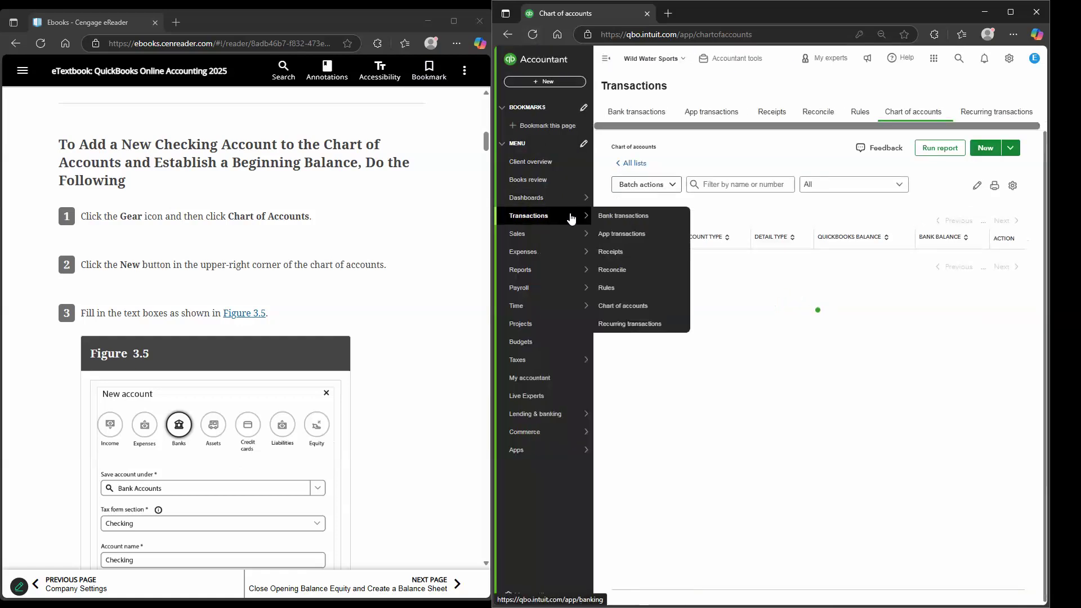
pyautogui.click(646, 309)
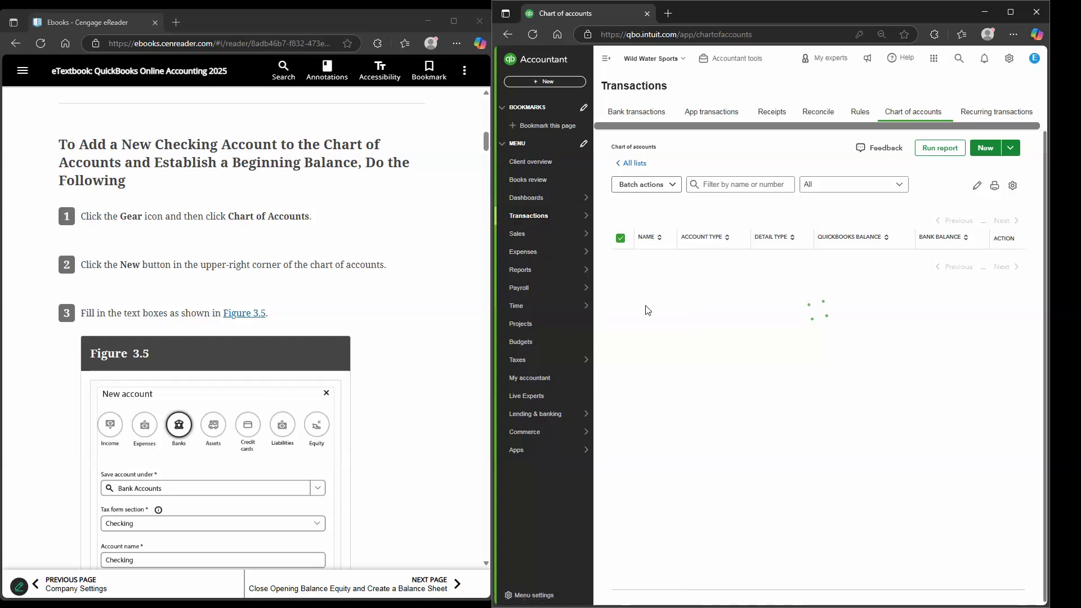
# - Search QuickBooks for "chart of acc", jump to the Chart of accounts and collapse the navigation
pyautogui.click(959, 58)
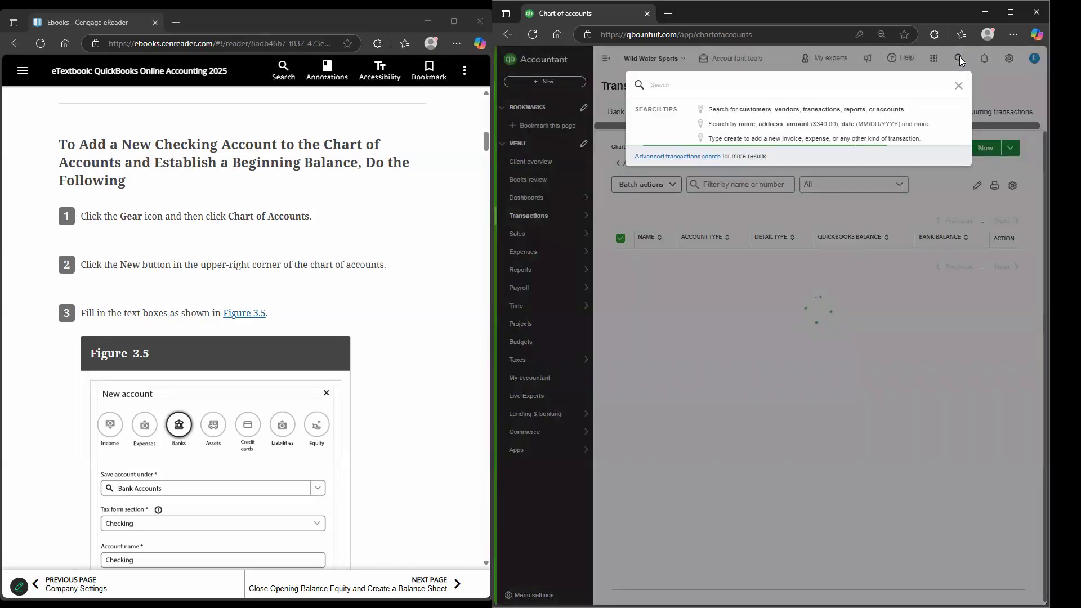
pyautogui.write('chartn')
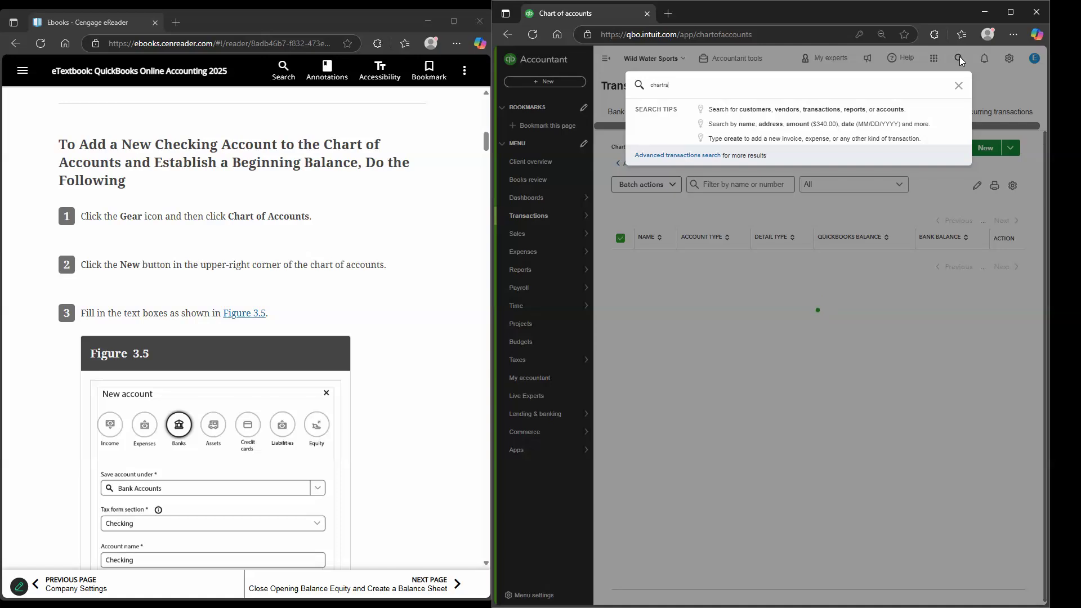
pyautogui.write('f')
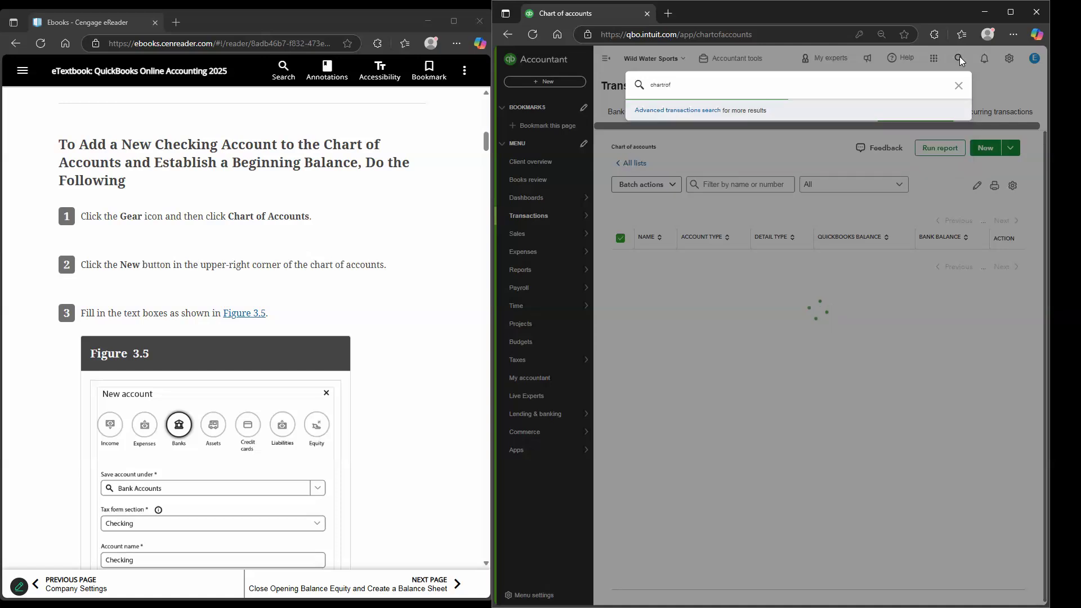
pyautogui.press('BackSpace')
pyautogui.press('BackSpace')
pyautogui.press('BackSpace')
pyautogui.write('of acc')
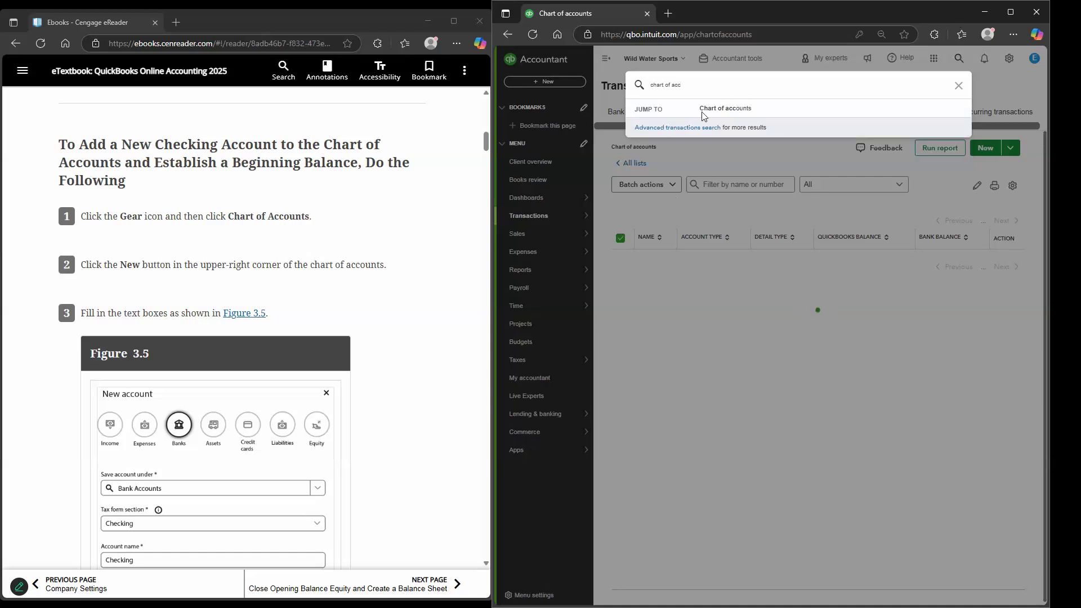
pyautogui.click(711, 111)
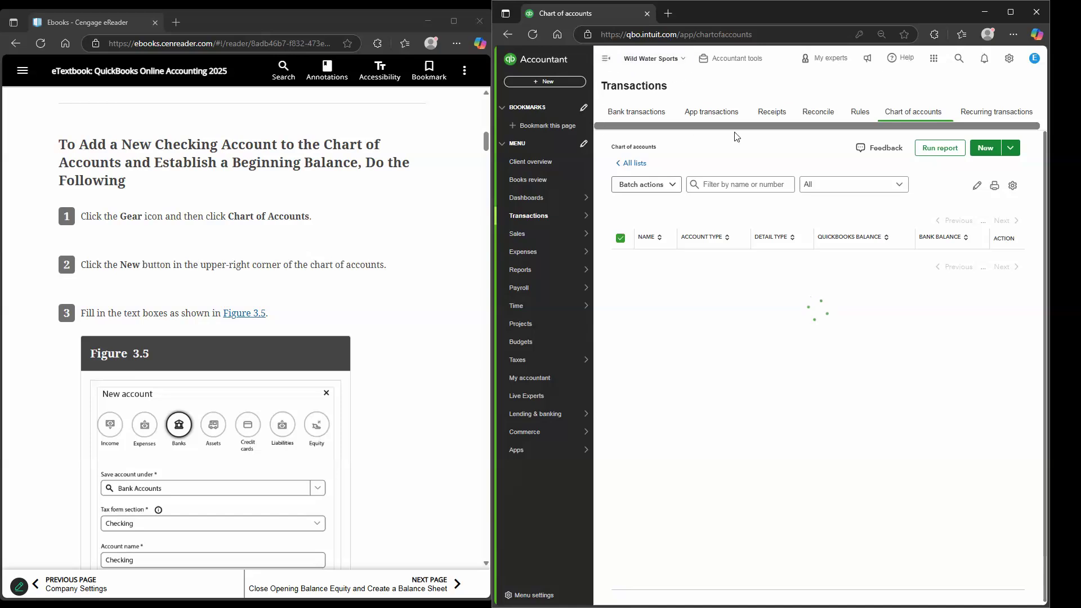
pyautogui.click(606, 66)
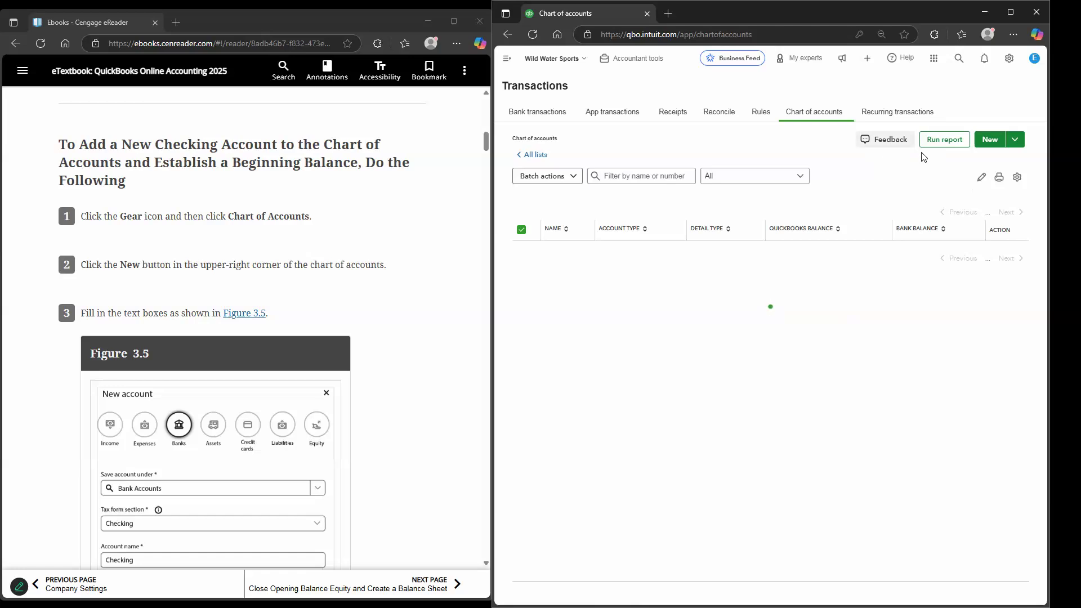
# - Start a new account named Checking with account type Bank and detail type Checking, following Figure 3.5
pyautogui.click(1002, 141)
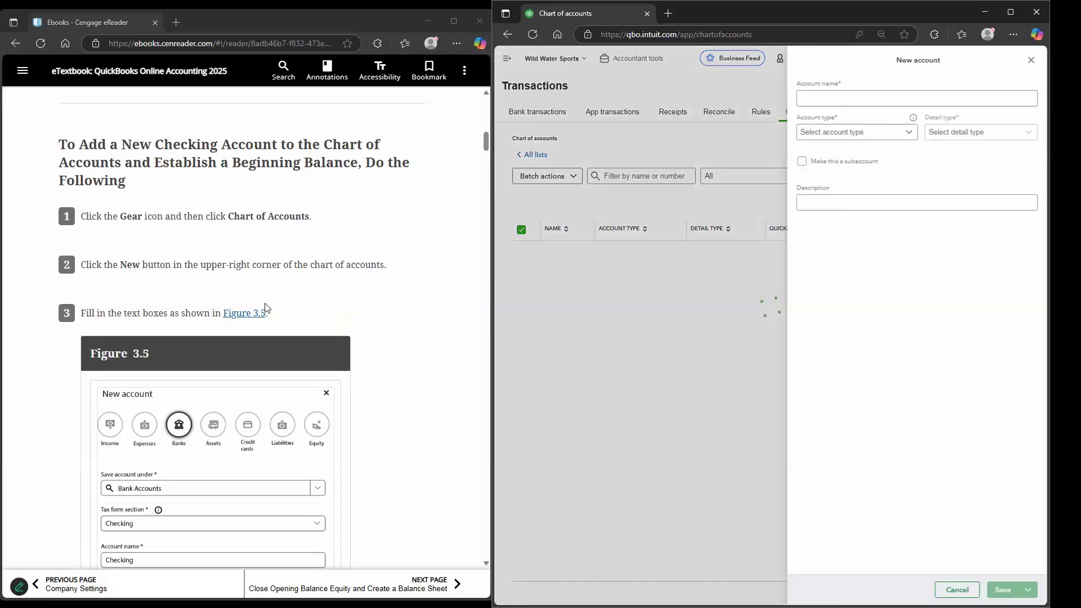
pyautogui.scroll(-3, 265, 305)
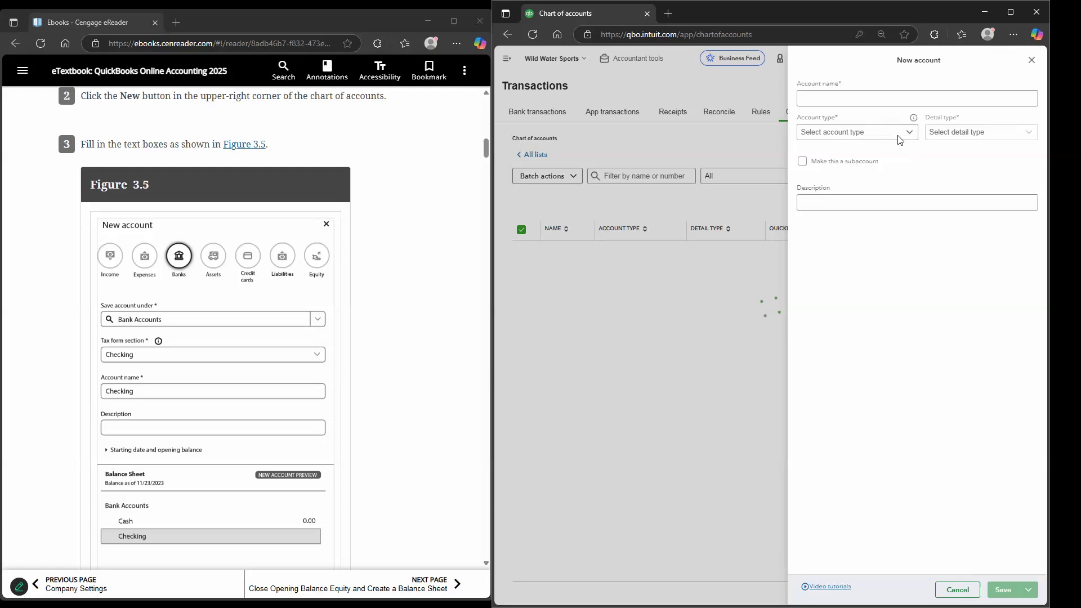
pyautogui.click(885, 97)
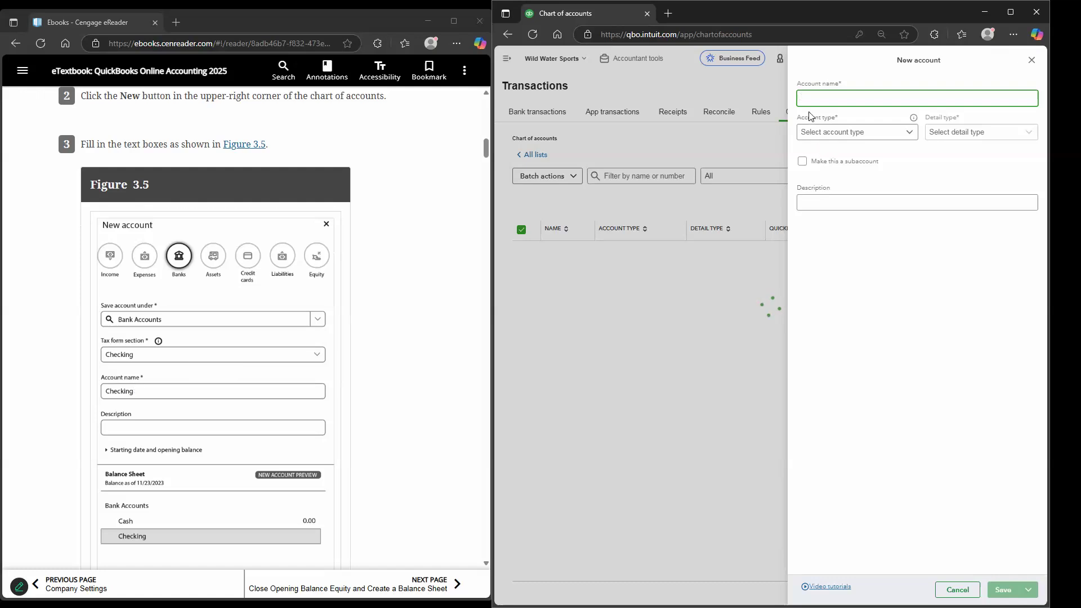
pyautogui.write('Checking')
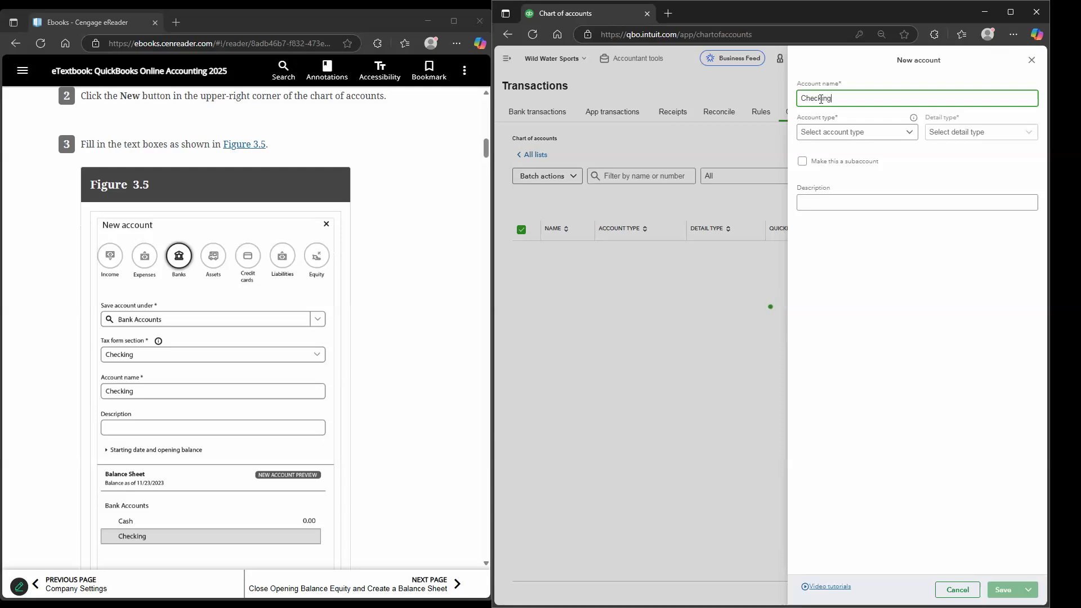
pyautogui.click(878, 134)
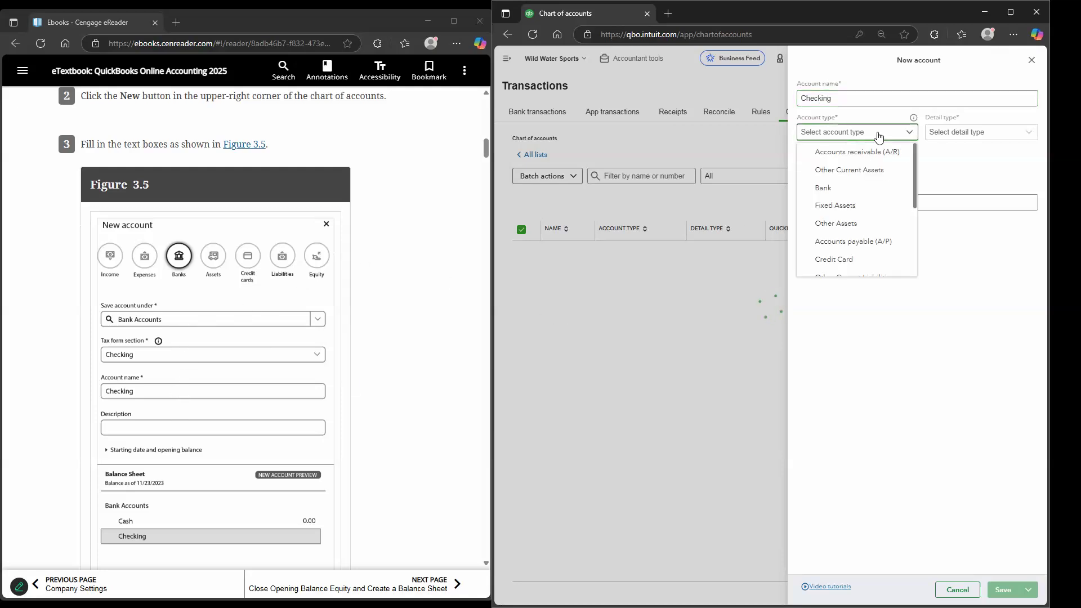
pyautogui.click(855, 194)
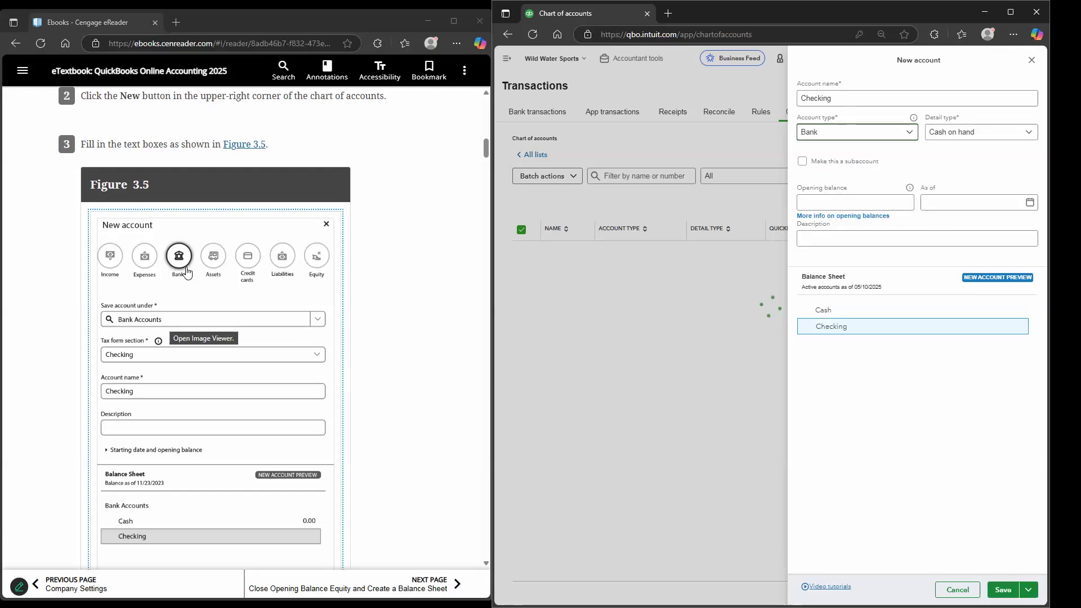
pyautogui.click(946, 139)
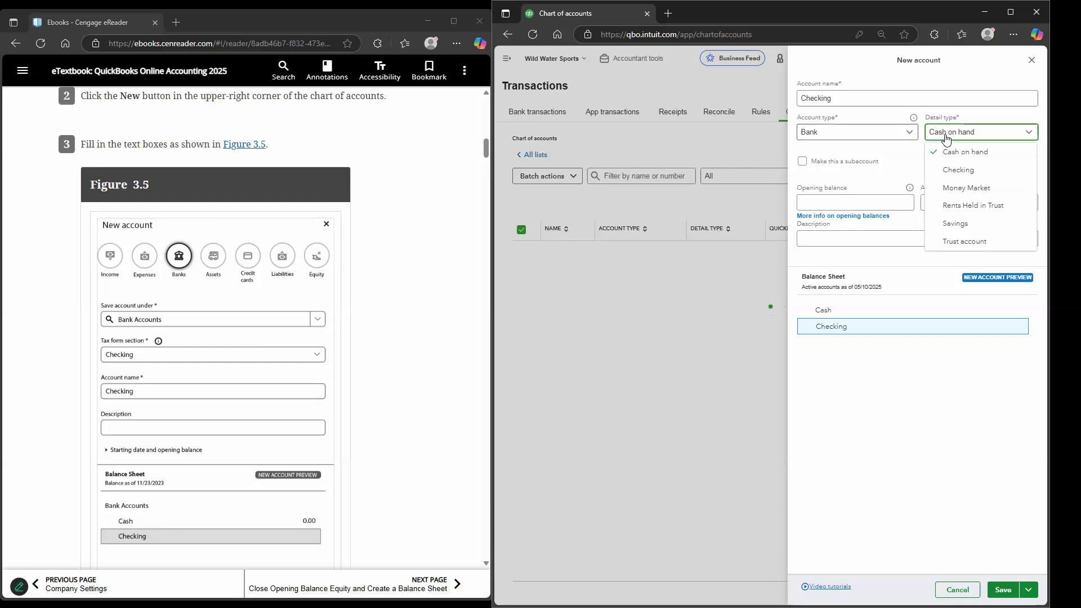
pyautogui.click(958, 170)
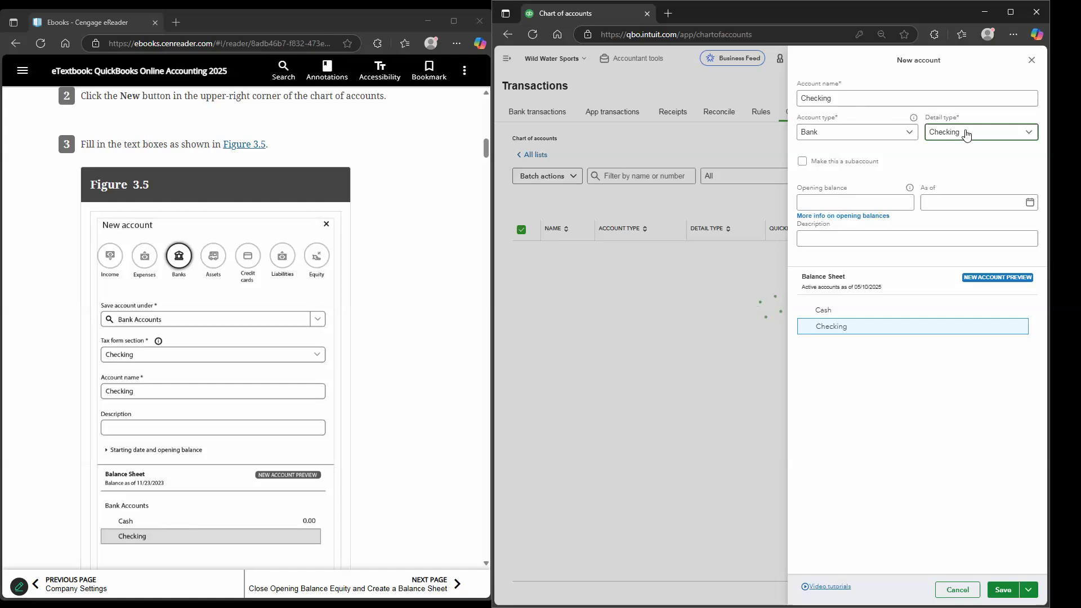
# - Set the new Checking account's opening balance to 25,000.00 as of 12/31/2026, following Figure 3.6
pyautogui.scroll(-2, 173, 386)
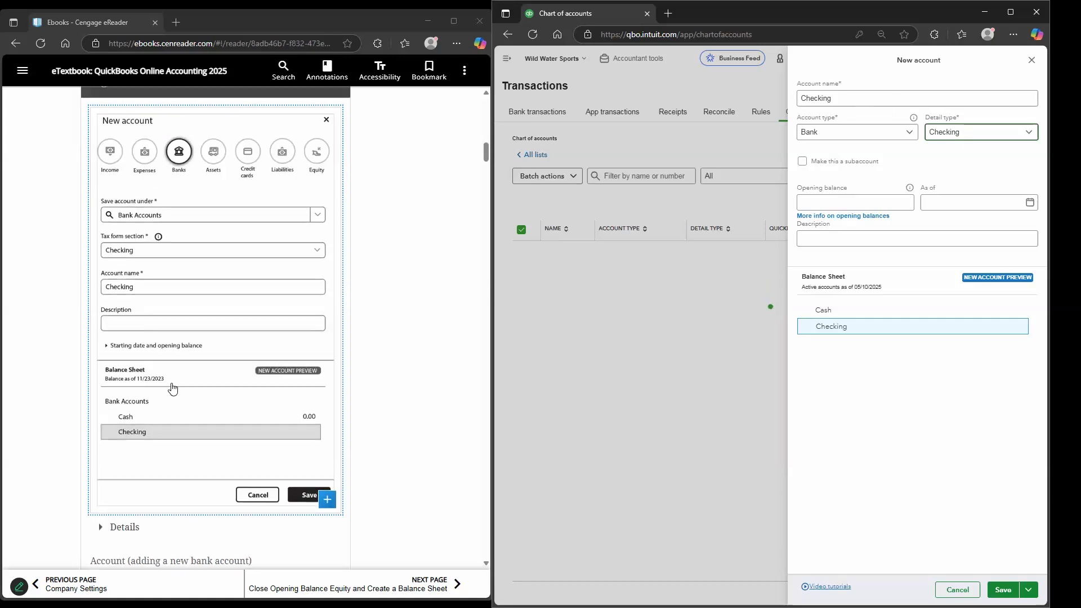
pyautogui.scroll(-4, 171, 388)
pyautogui.scroll(-2, 173, 384)
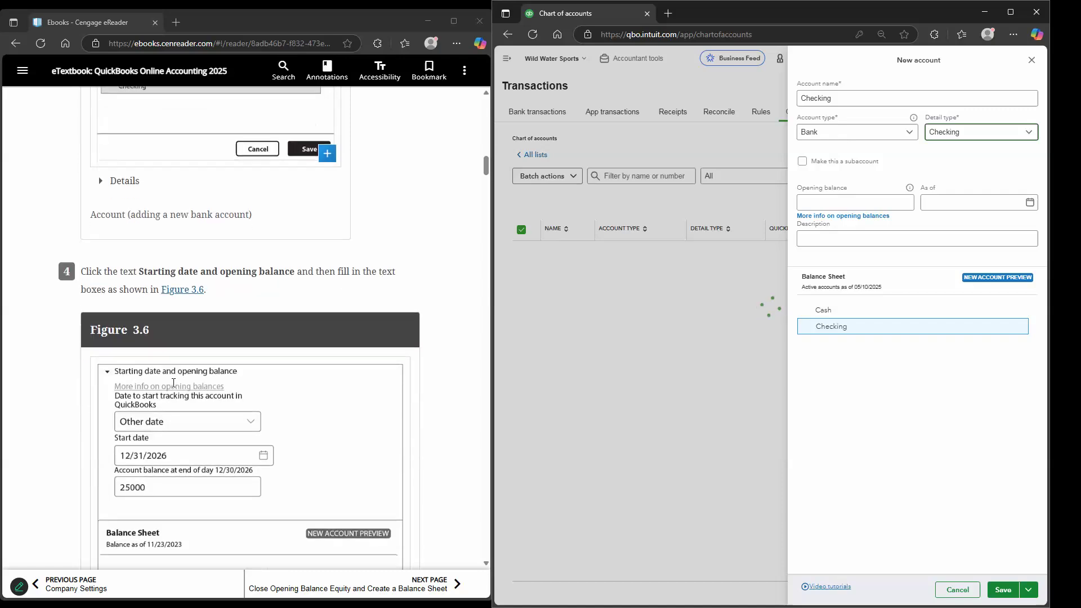
pyautogui.scroll(-1, 173, 383)
pyautogui.scroll(-1, 169, 340)
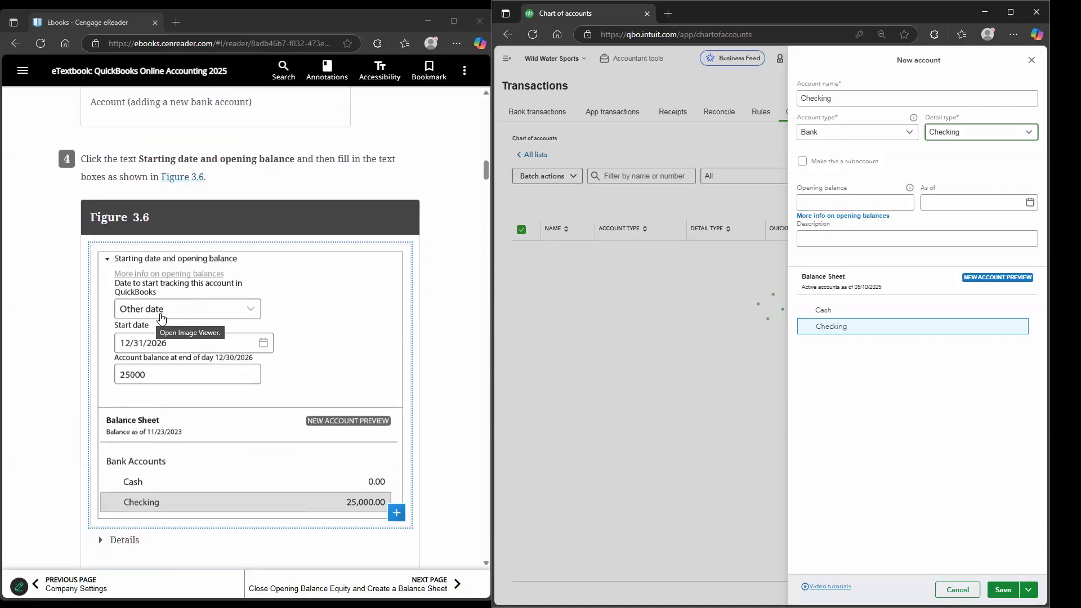
pyautogui.click(861, 206)
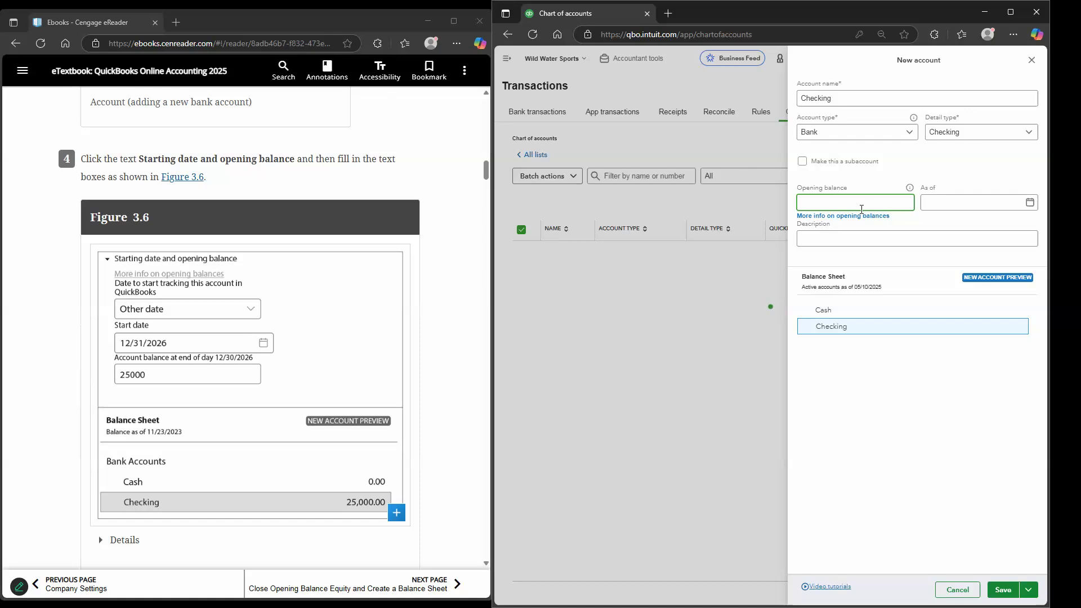
pyautogui.write('25000')
pyautogui.click(993, 202)
pyautogui.click(1029, 203)
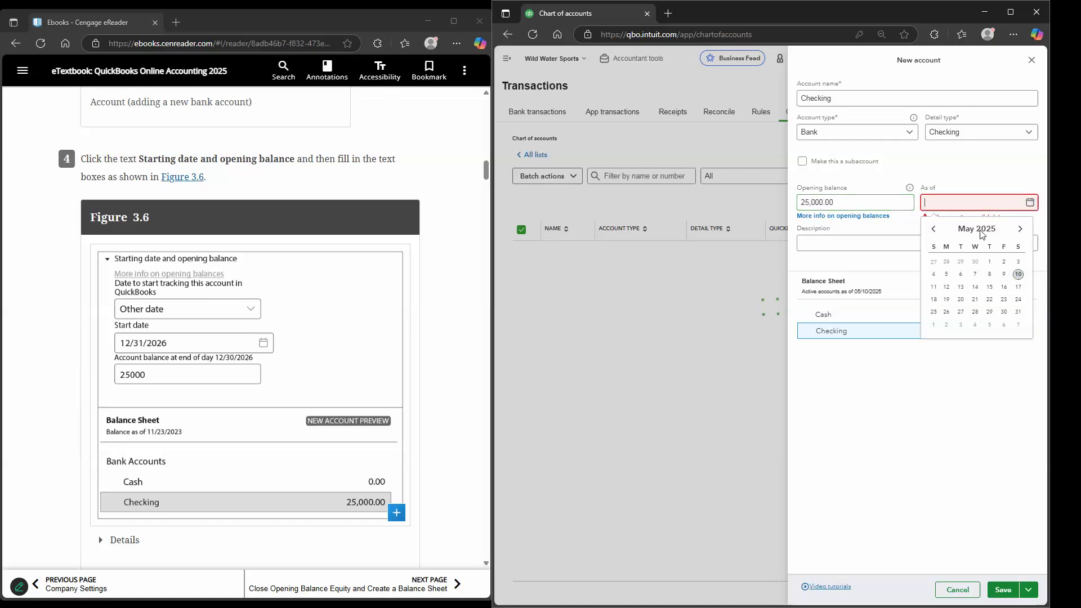
pyautogui.write('12/31/2026')
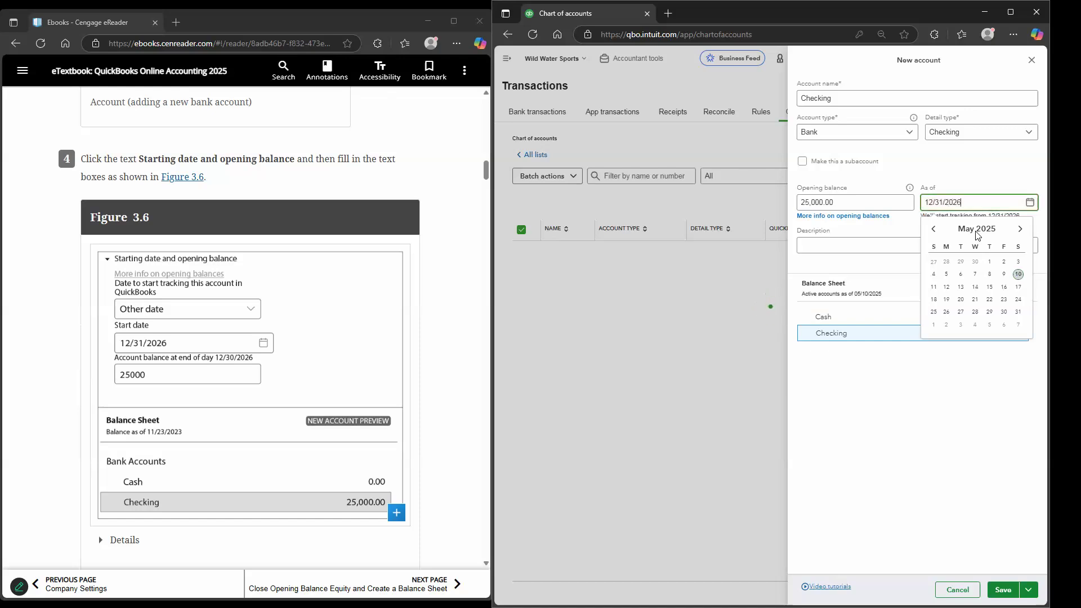
pyautogui.click(990, 170)
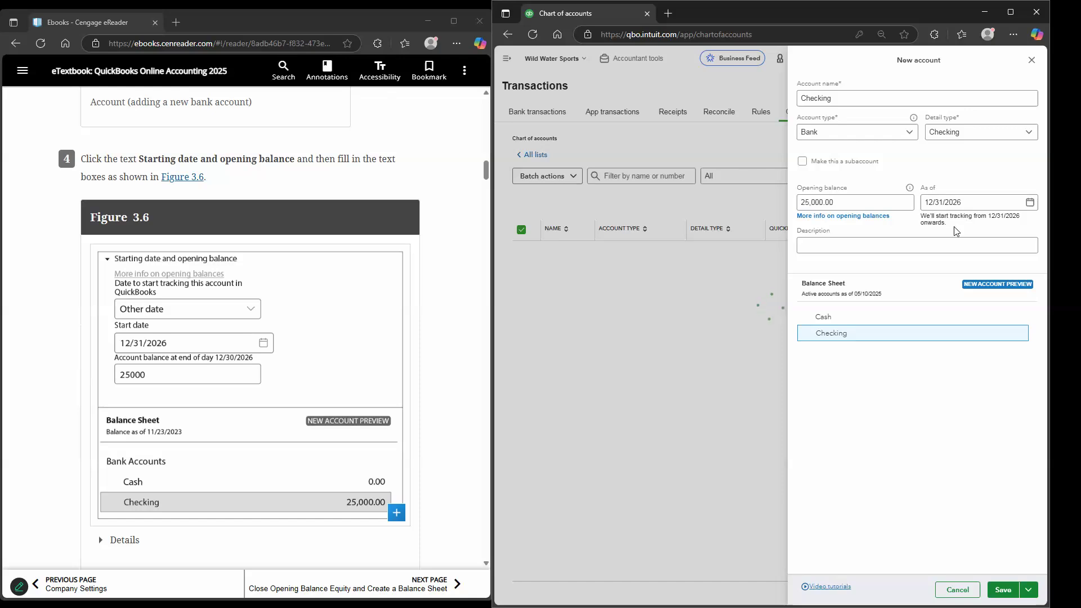
pyautogui.click(276, 318)
pyautogui.scroll(-1, 266, 337)
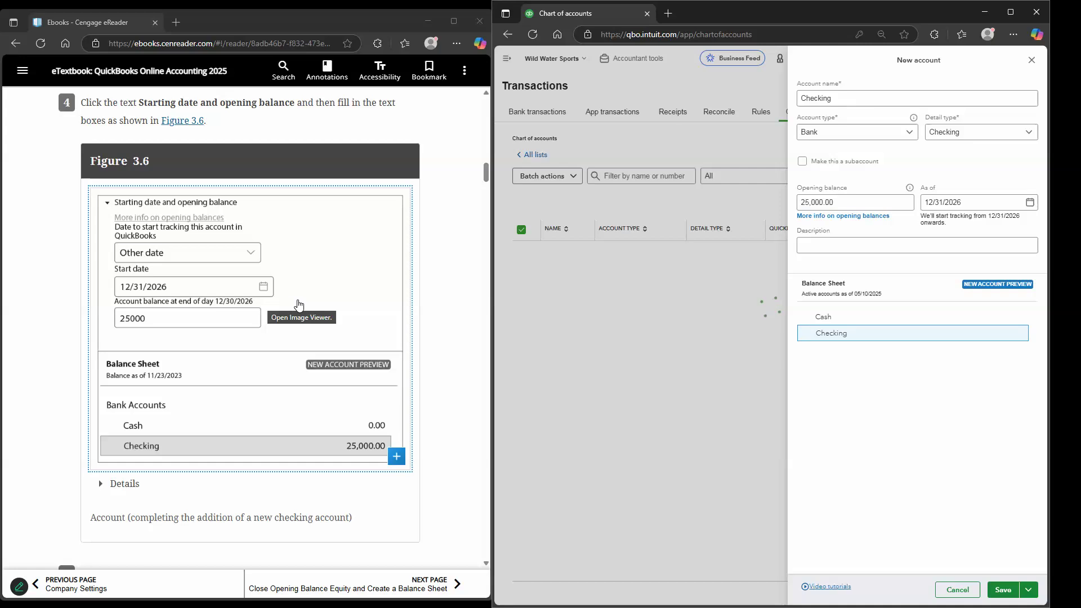
# - Save the new Checking account and compare the updated Chart of accounts with the textbook's Figure 3.7
pyautogui.scroll(-6, 297, 307)
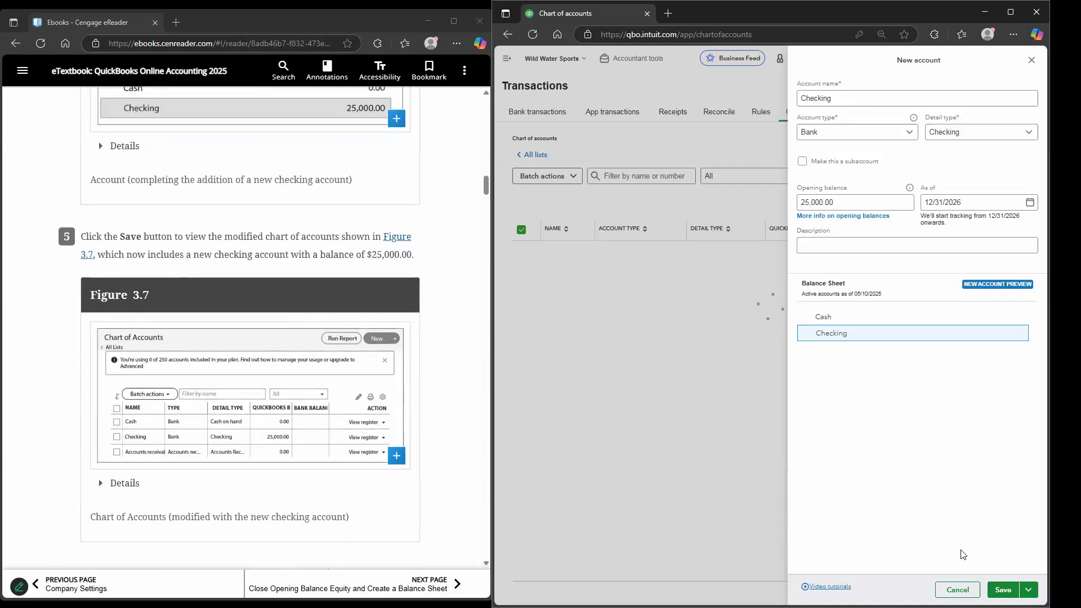
pyautogui.click(1003, 590)
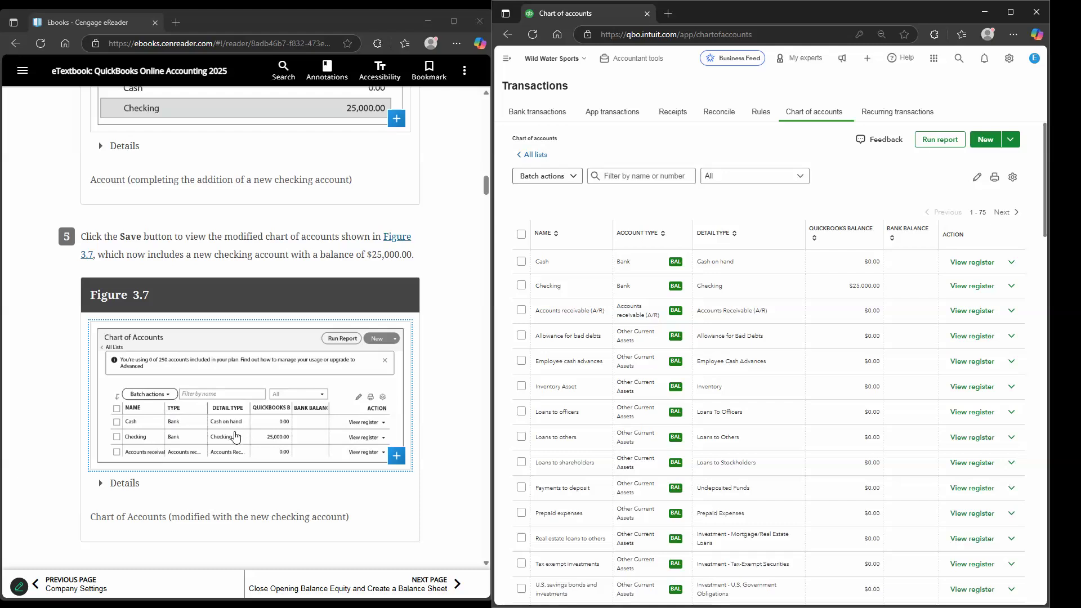
pyautogui.scroll(-1, 686, 271)
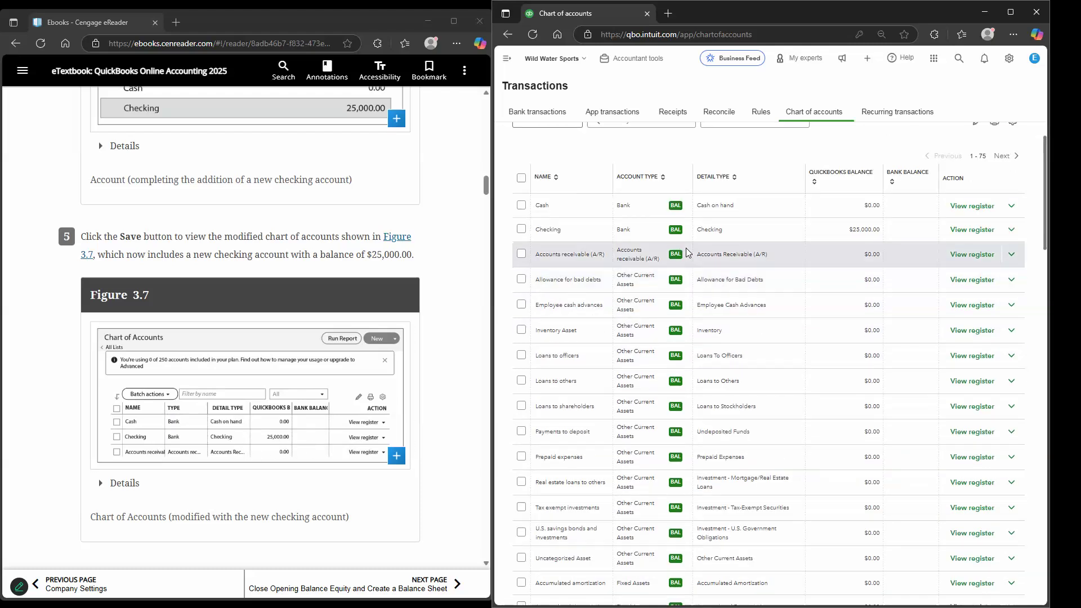
# - Review the accounts in the Chart of accounts from the current assets down through equity, income and expenses
pyautogui.scroll(-3, 679, 214)
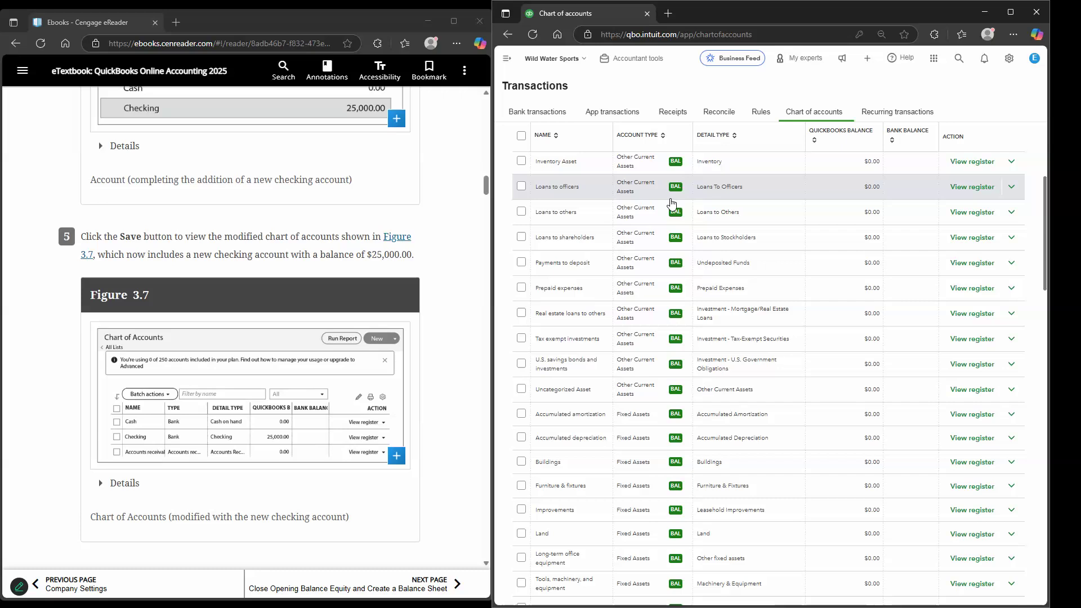
pyautogui.scroll(5, 675, 198)
pyautogui.scroll(-15, 648, 274)
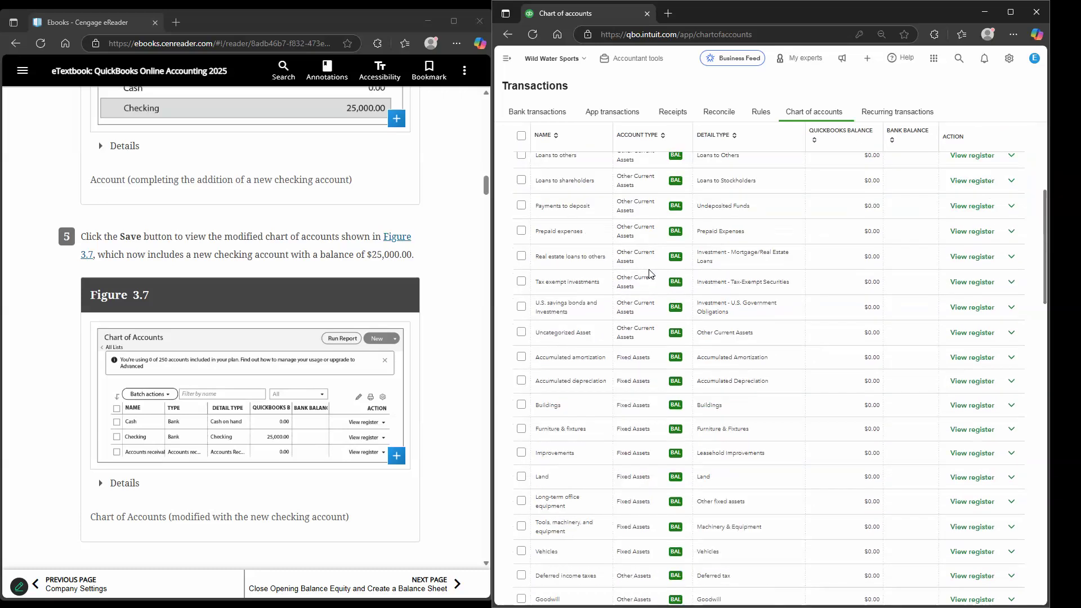
pyautogui.scroll(-2, 646, 278)
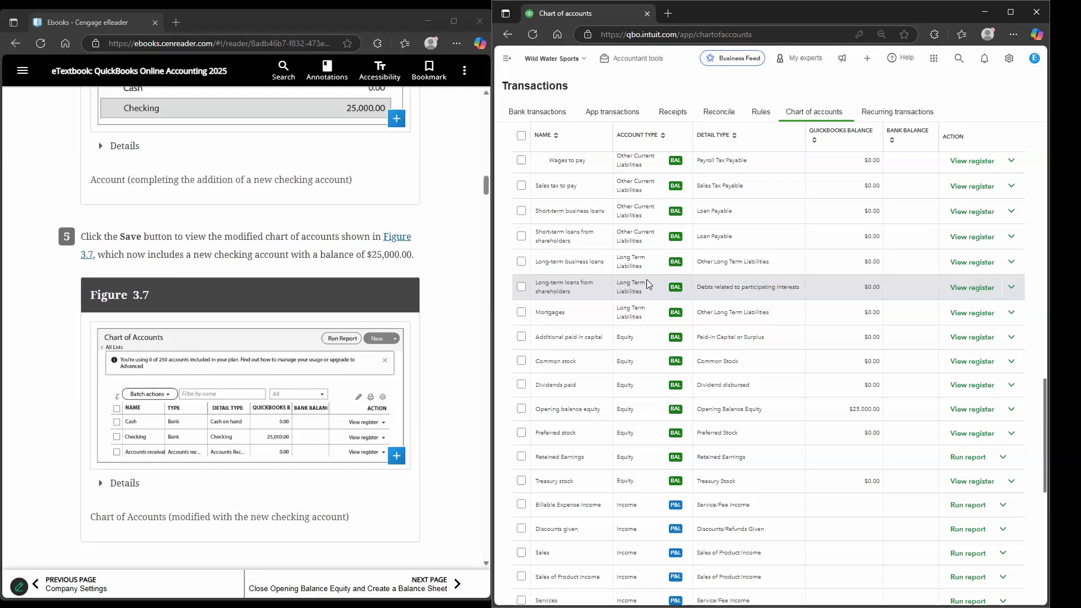
pyautogui.scroll(-3, 645, 291)
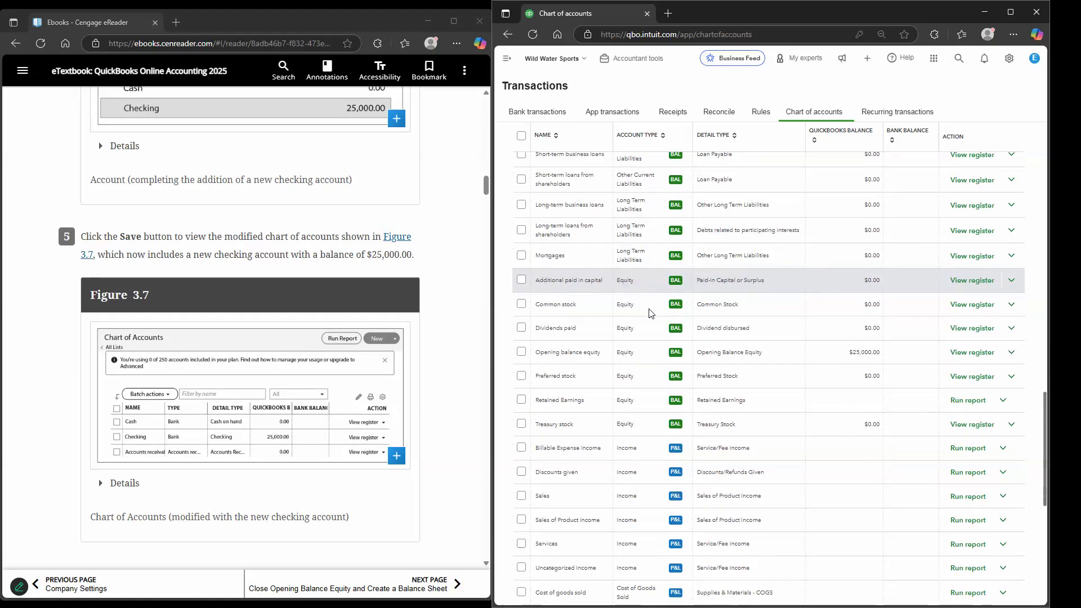
pyautogui.scroll(-4, 643, 338)
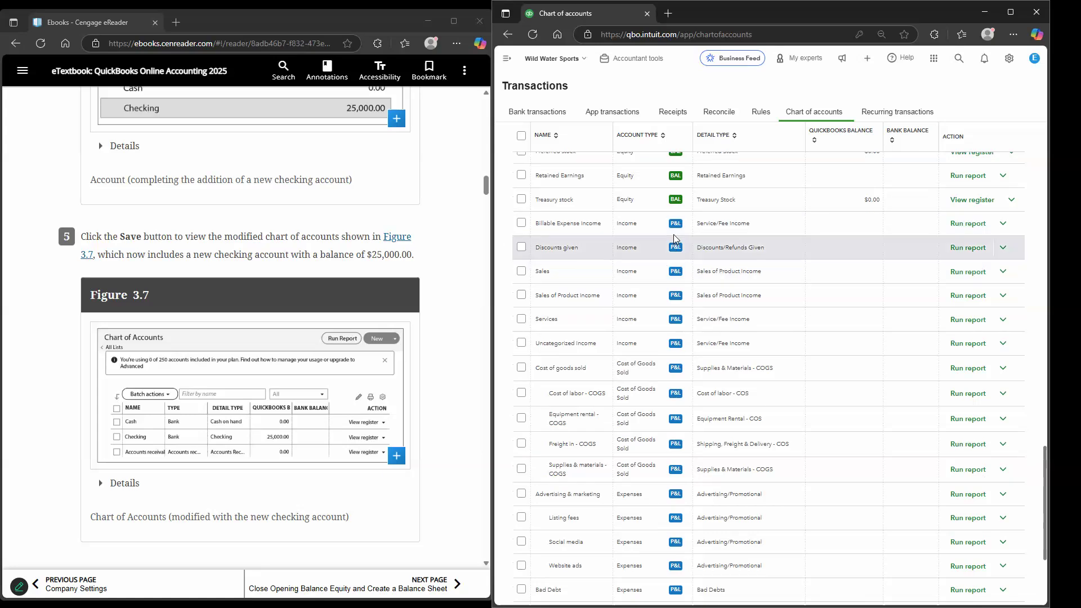
pyautogui.scroll(-2, 670, 248)
pyautogui.scroll(-2, 453, 239)
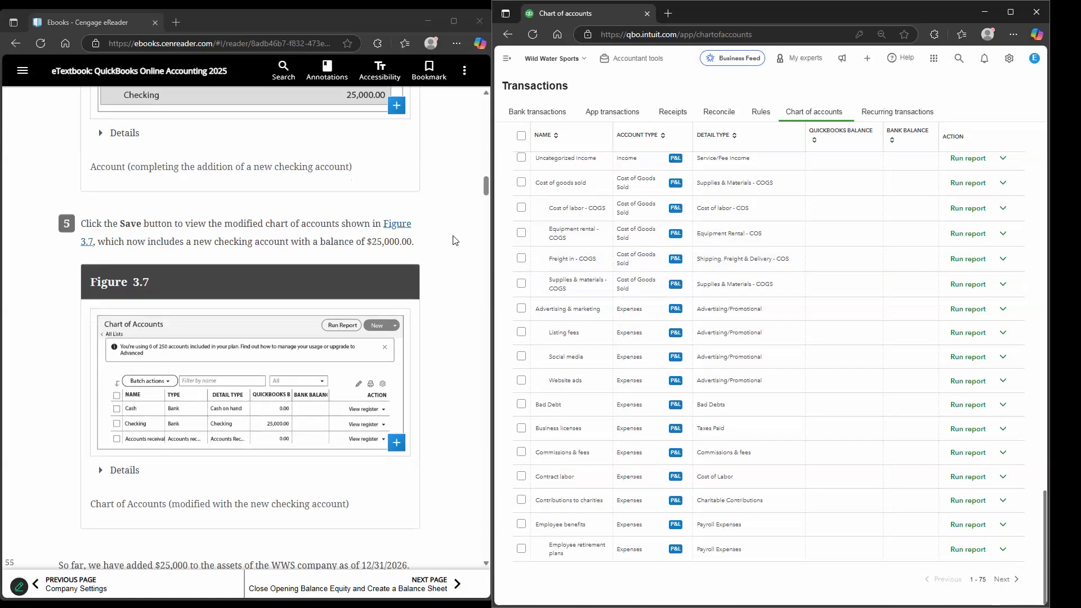
# - Read the textbook's explanation of the opening balance and check the Opening balance equity and Checking accounts in the Chart of accounts
pyautogui.scroll(1, 453, 238)
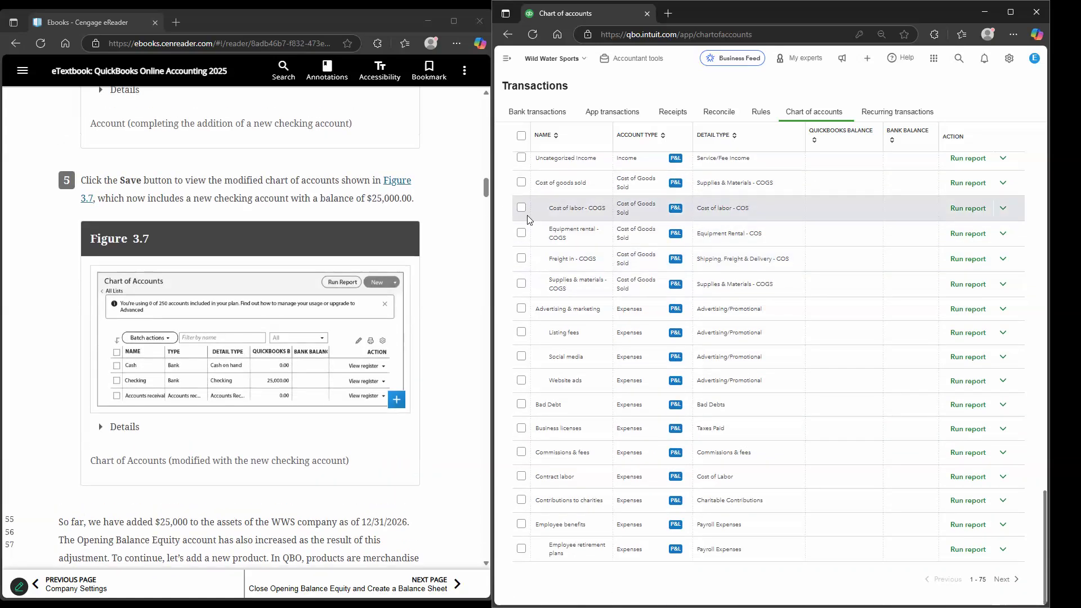
pyautogui.scroll(-2, 415, 211)
pyautogui.scroll(-3, 416, 216)
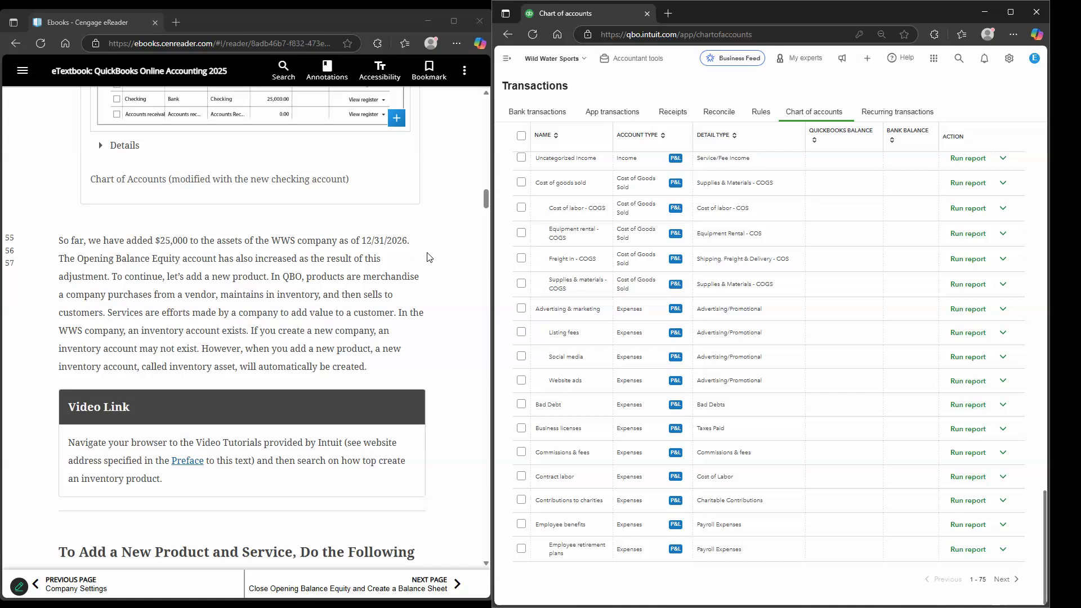
pyautogui.scroll(-1, 427, 257)
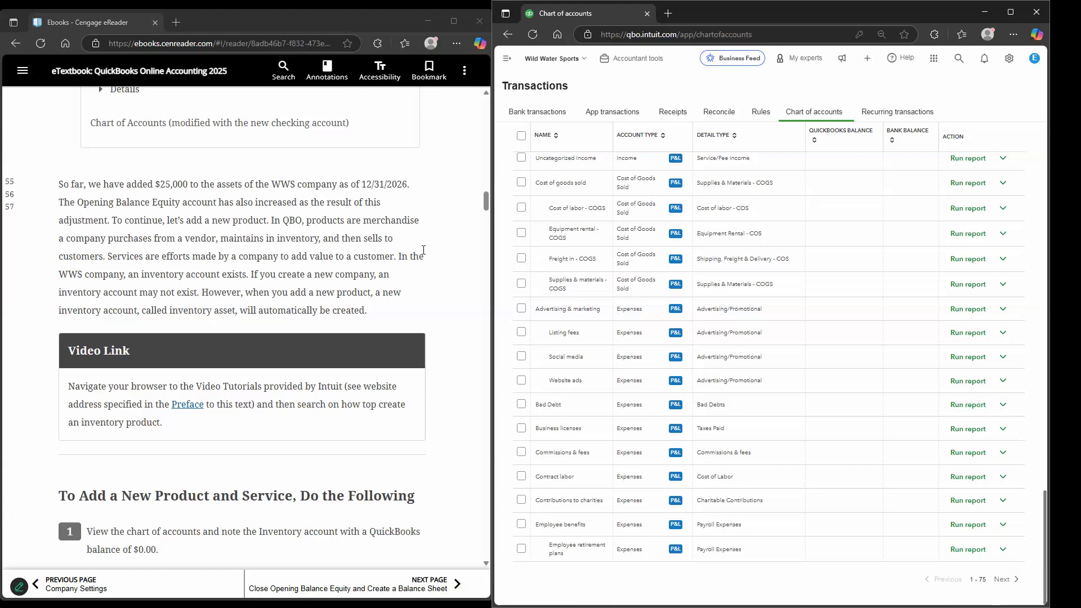
pyautogui.scroll(5, 795, 293)
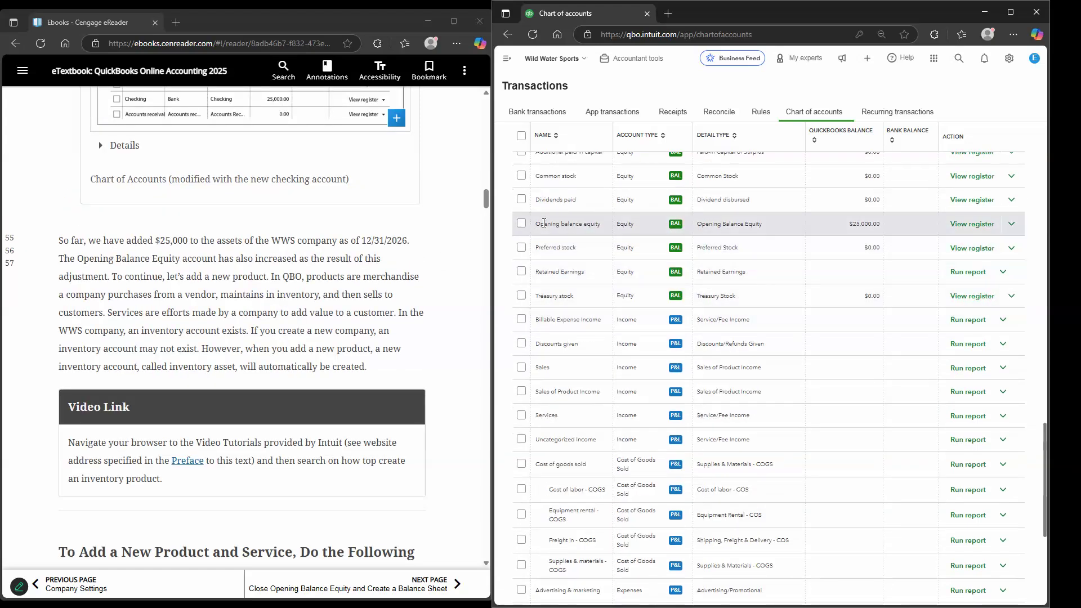
pyautogui.scroll(6, 602, 236)
pyautogui.scroll(10, 602, 236)
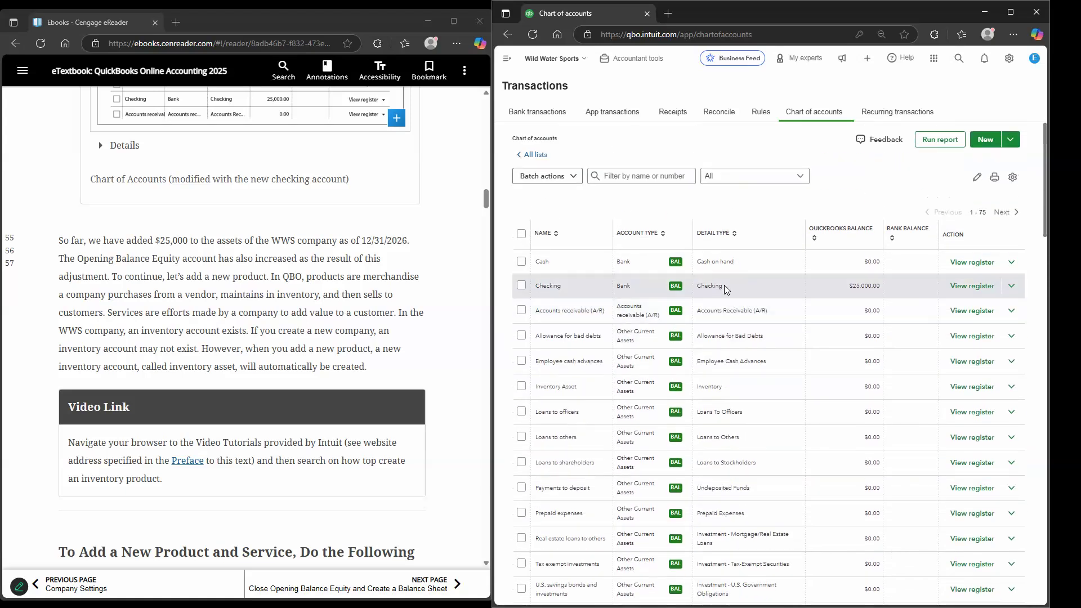
pyautogui.scroll(-10, 725, 296)
pyautogui.scroll(-10, 716, 321)
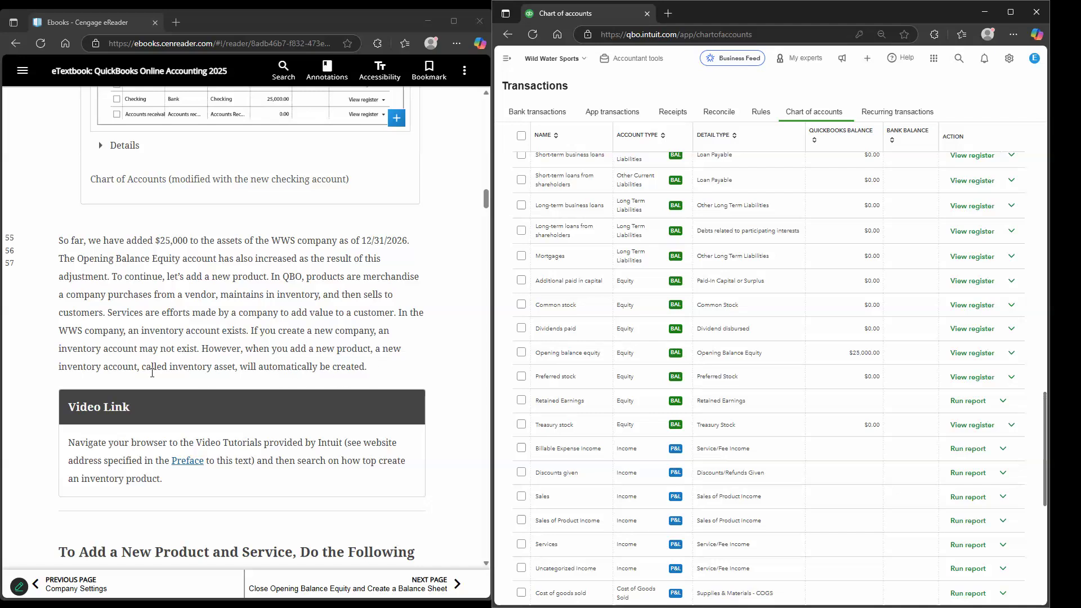
# - Read the textbook steps for adding a new product and service and check the Inventory Asset account's balance in the Chart of accounts
pyautogui.scroll(-3, 416, 324)
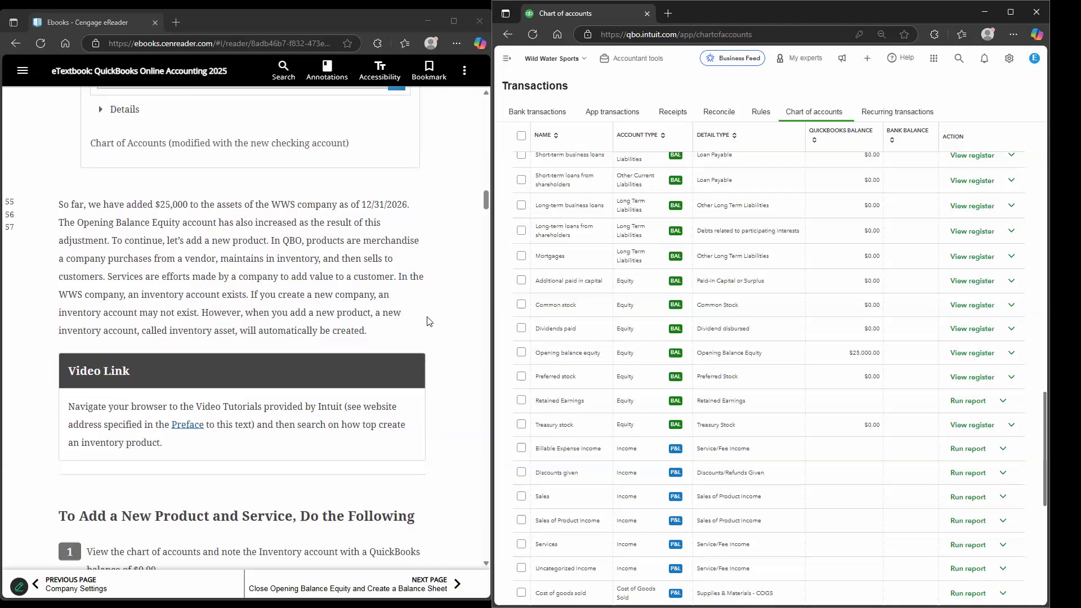
pyautogui.scroll(-1, 426, 321)
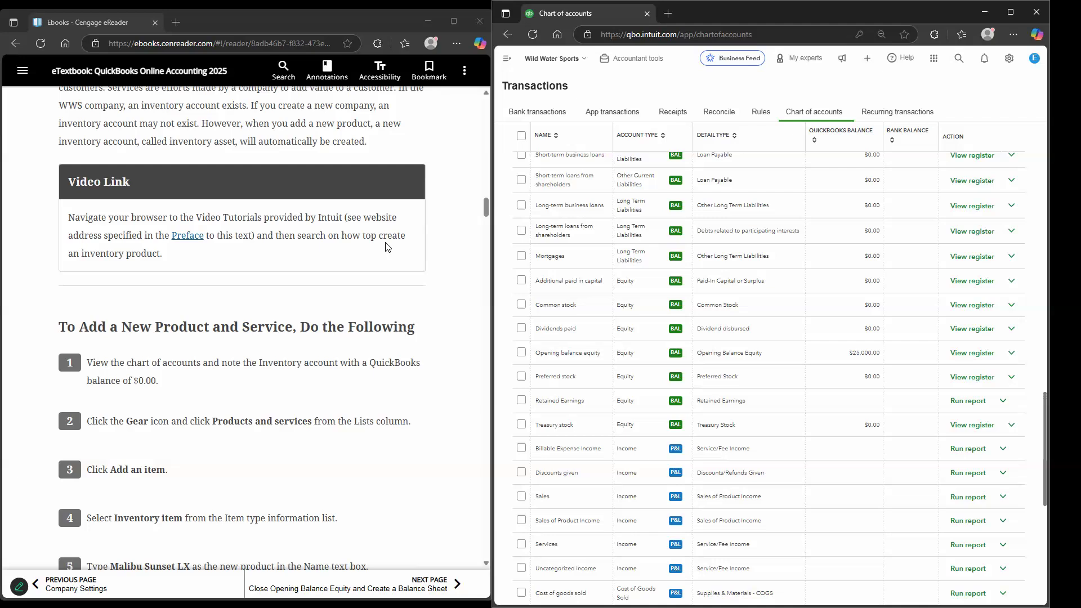
pyautogui.scroll(-2, 122, 231)
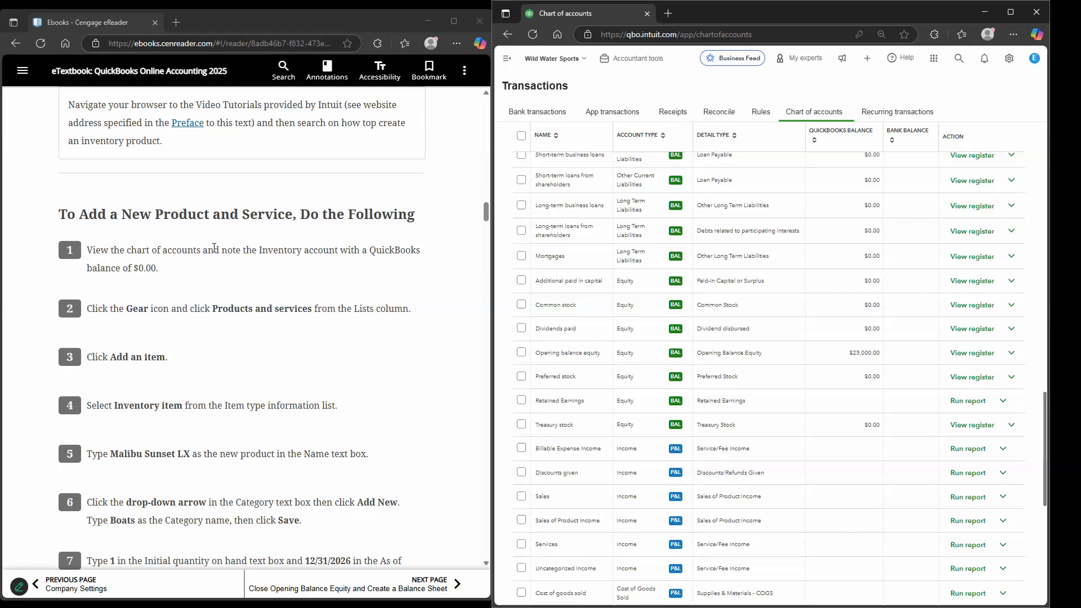
pyautogui.scroll(-1, 214, 248)
pyautogui.scroll(-1, 194, 209)
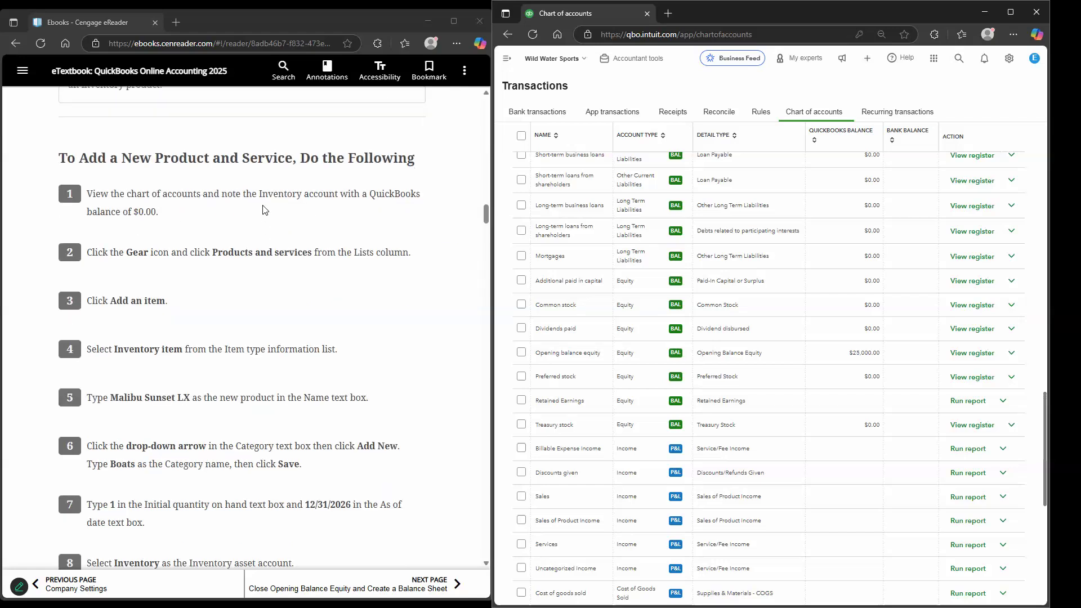
pyautogui.scroll(5, 839, 382)
pyautogui.scroll(7, 837, 383)
pyautogui.scroll(4, 670, 280)
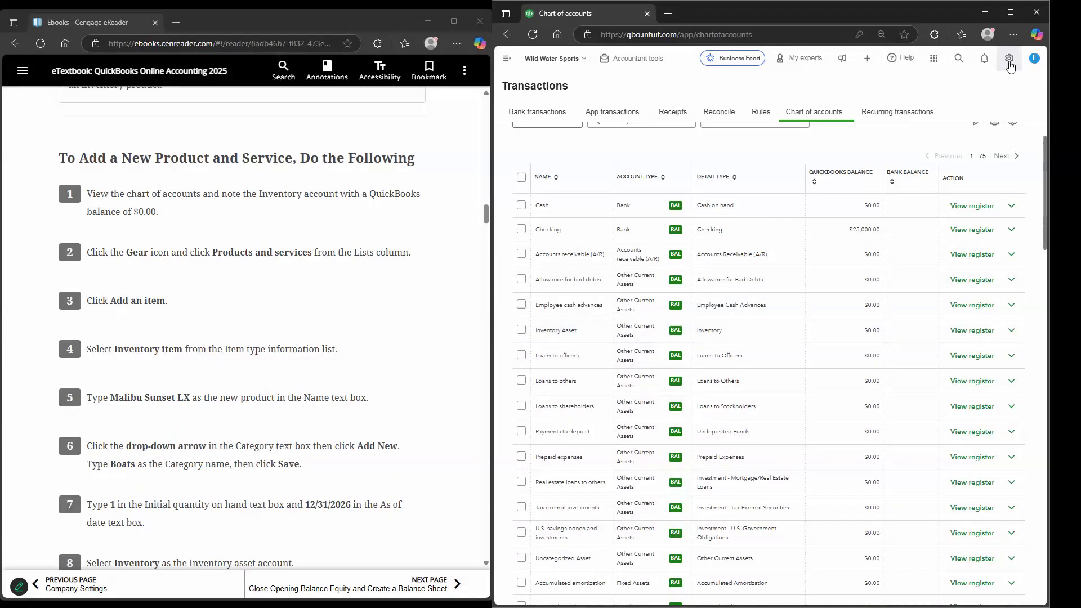
# - Open Products and services from the settings and again through the Sales navigation, and collapse the navigation
pyautogui.click(1009, 61)
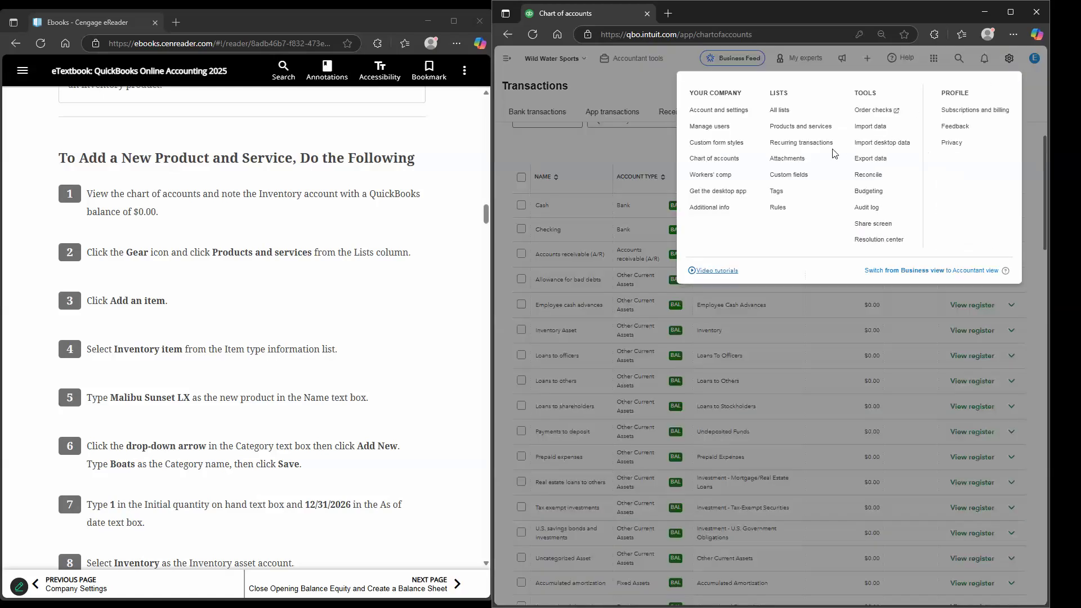
pyautogui.click(807, 129)
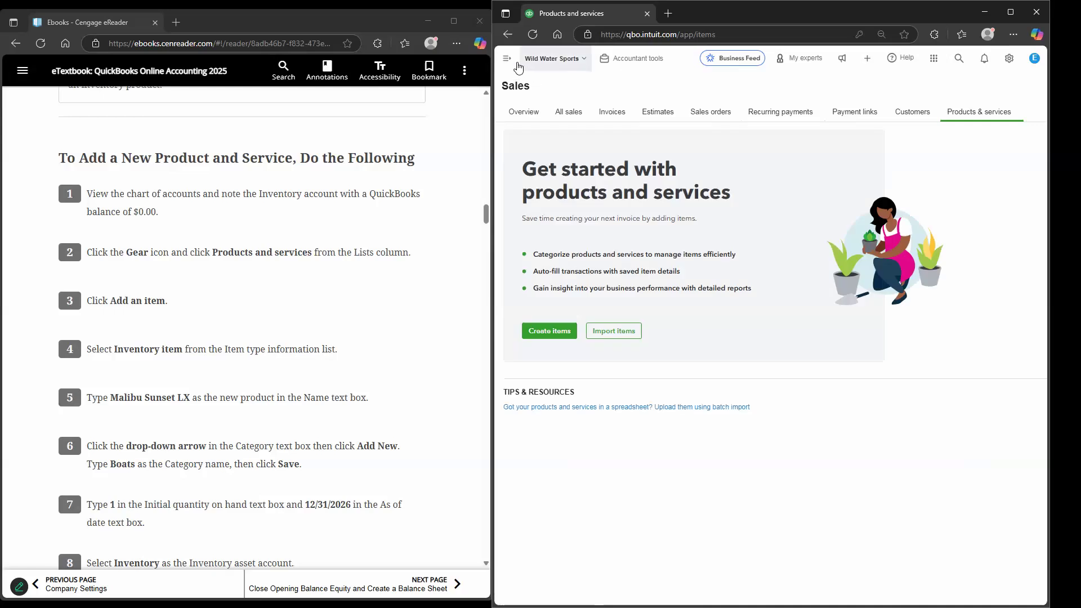
pyautogui.click(509, 59)
pyautogui.moveTo(564, 235)
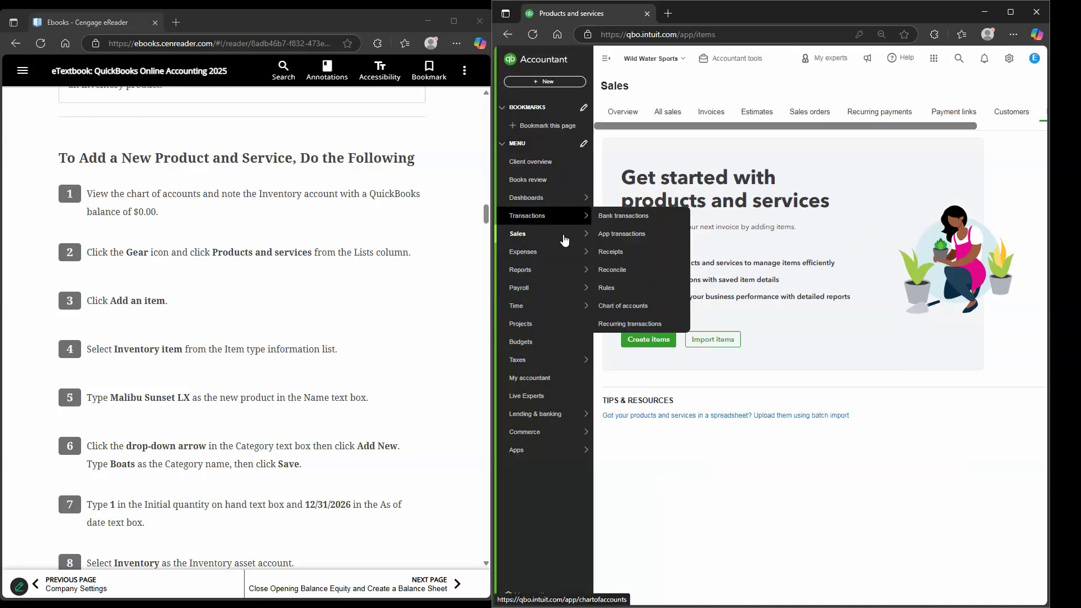
pyautogui.click(628, 382)
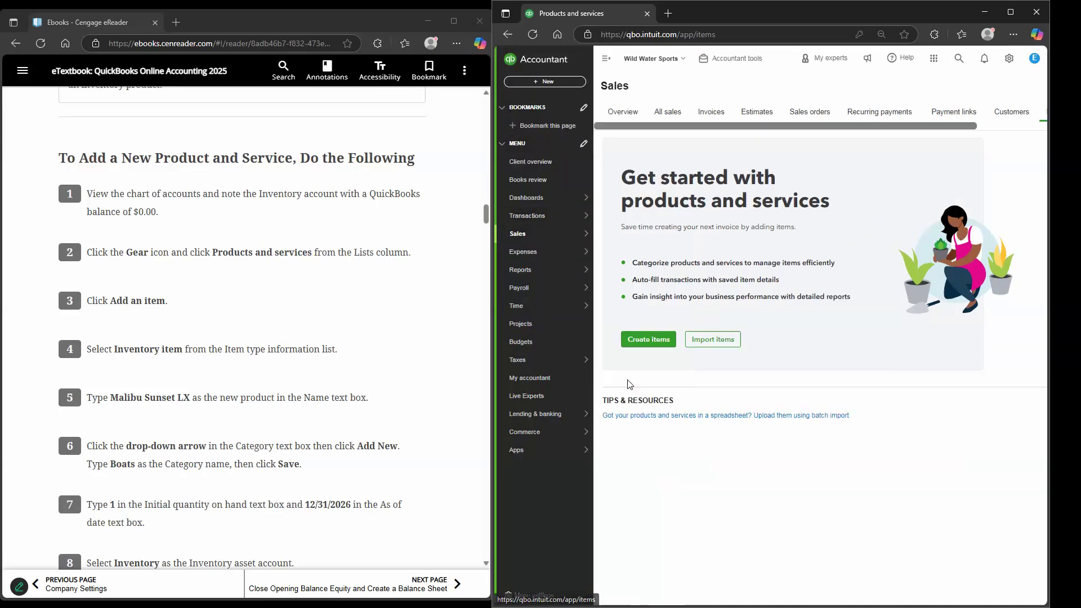
pyautogui.click(603, 60)
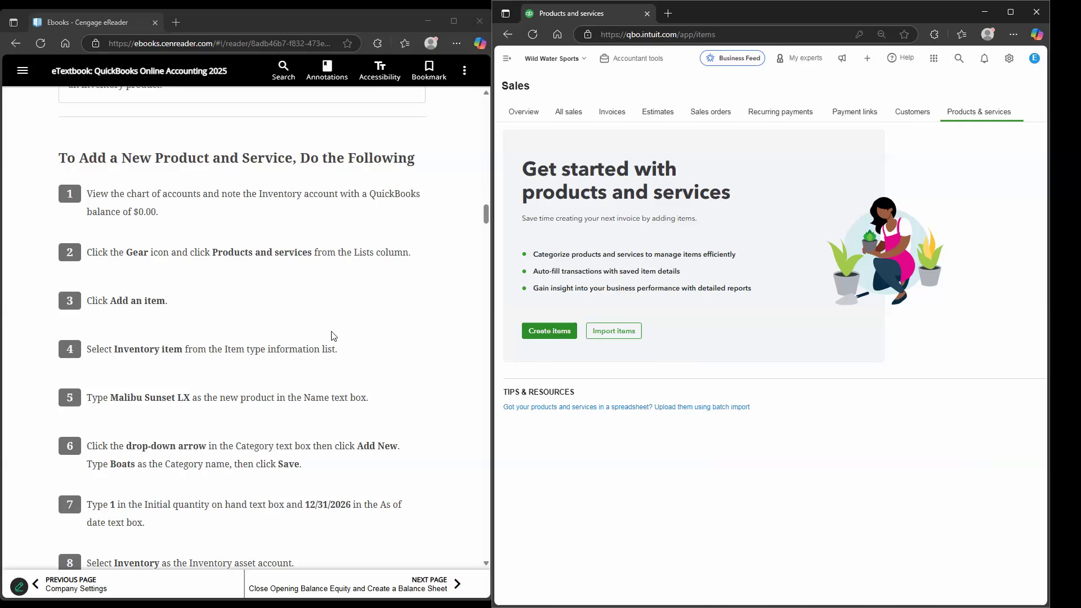
# - Start a new item in Products and services and set its item type to Inventory item
pyautogui.click(543, 331)
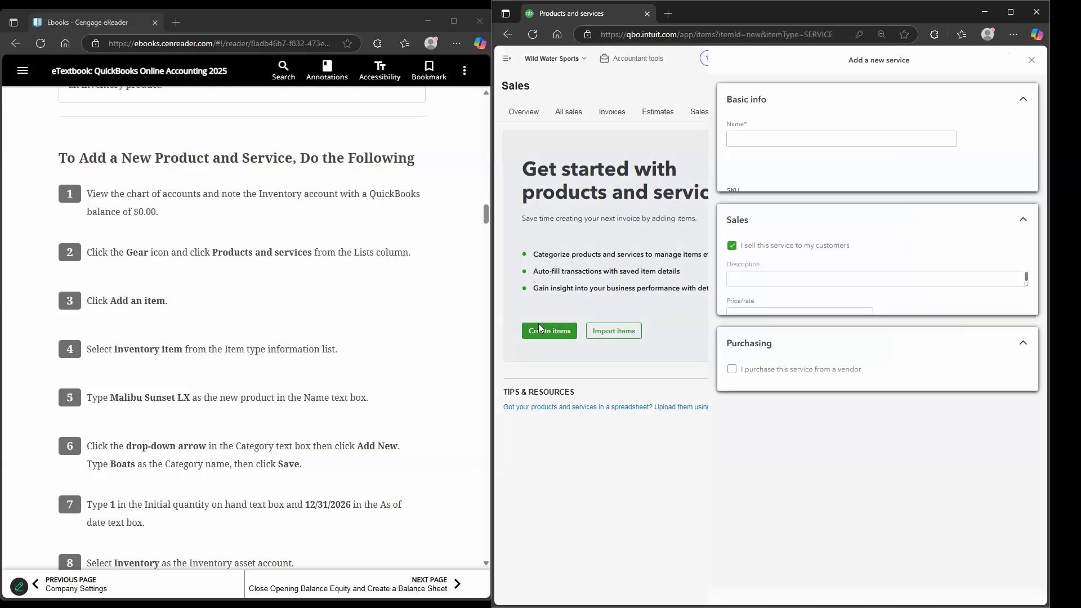
pyautogui.scroll(-1, 424, 313)
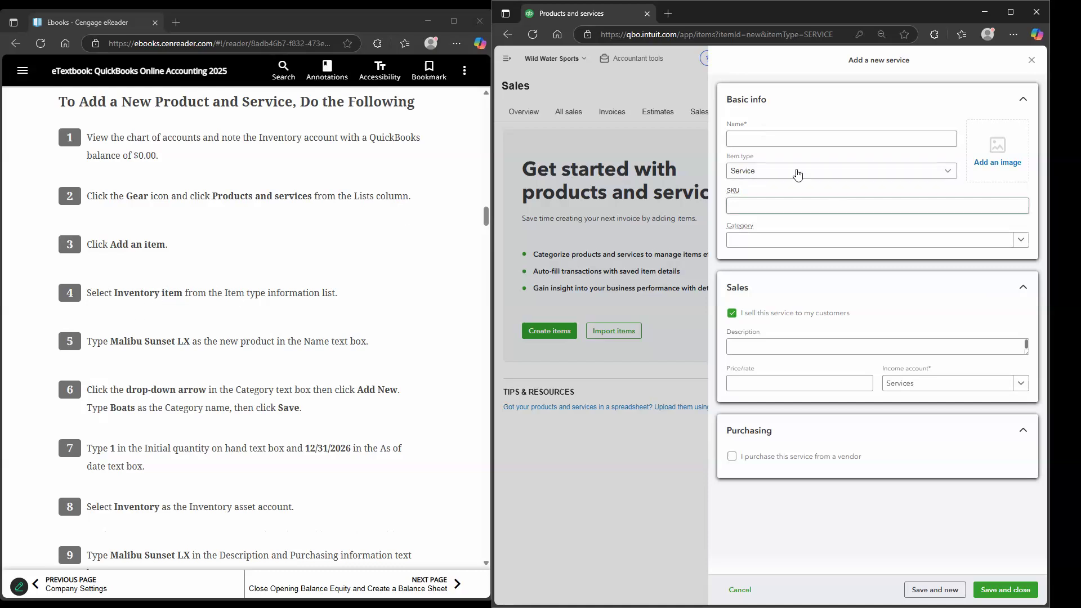
pyautogui.click(792, 179)
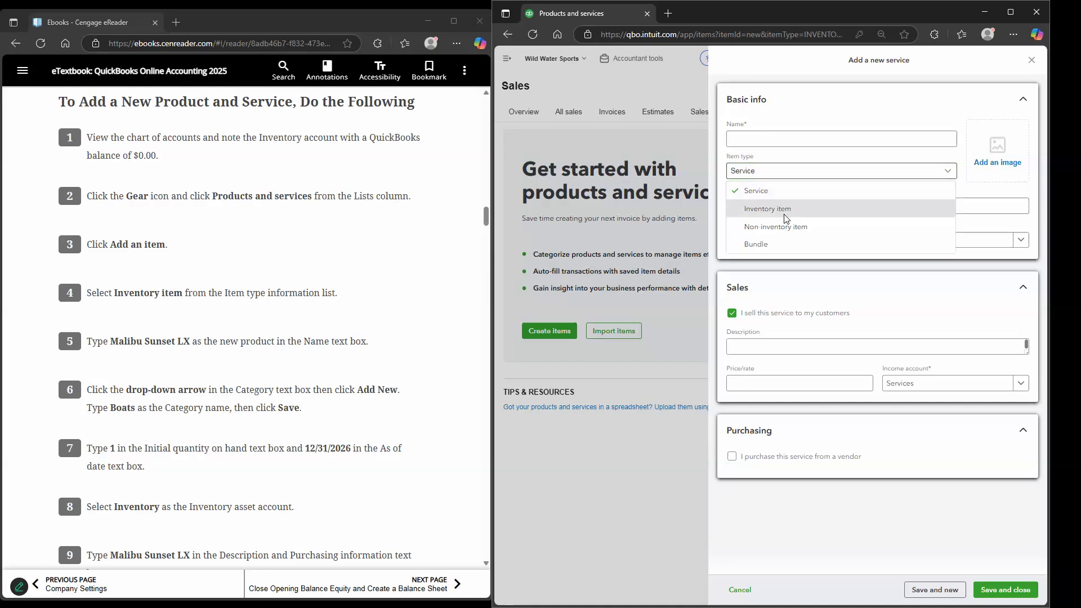
pyautogui.click(785, 214)
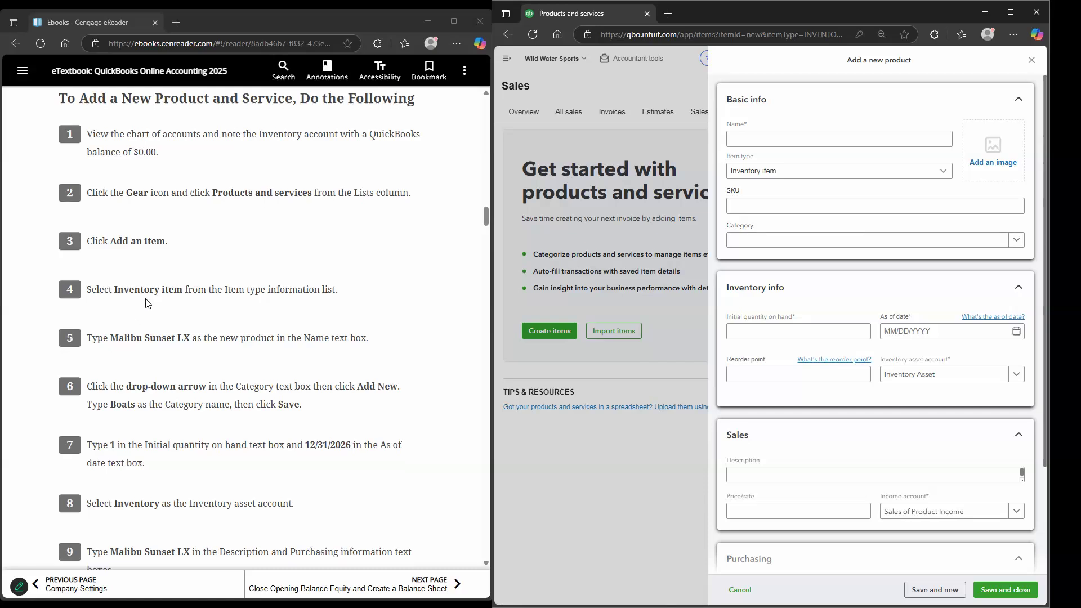
# - Name the new inventory item Malibu Sunset LX, following textbook step 5
pyautogui.scroll(-1, 129, 338)
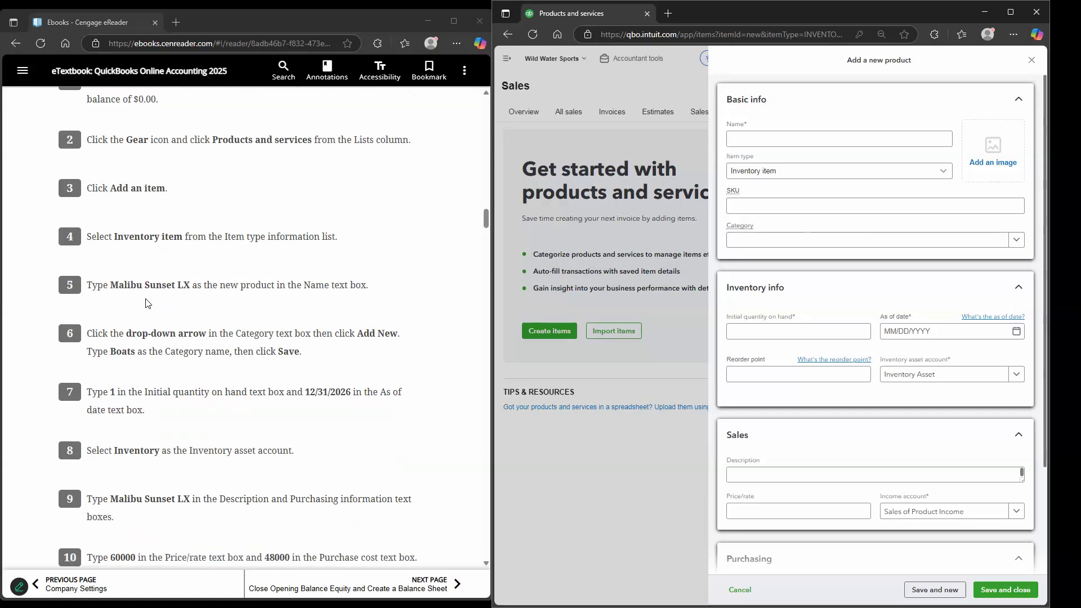
pyautogui.click(734, 137)
pyautogui.write('Malibu')
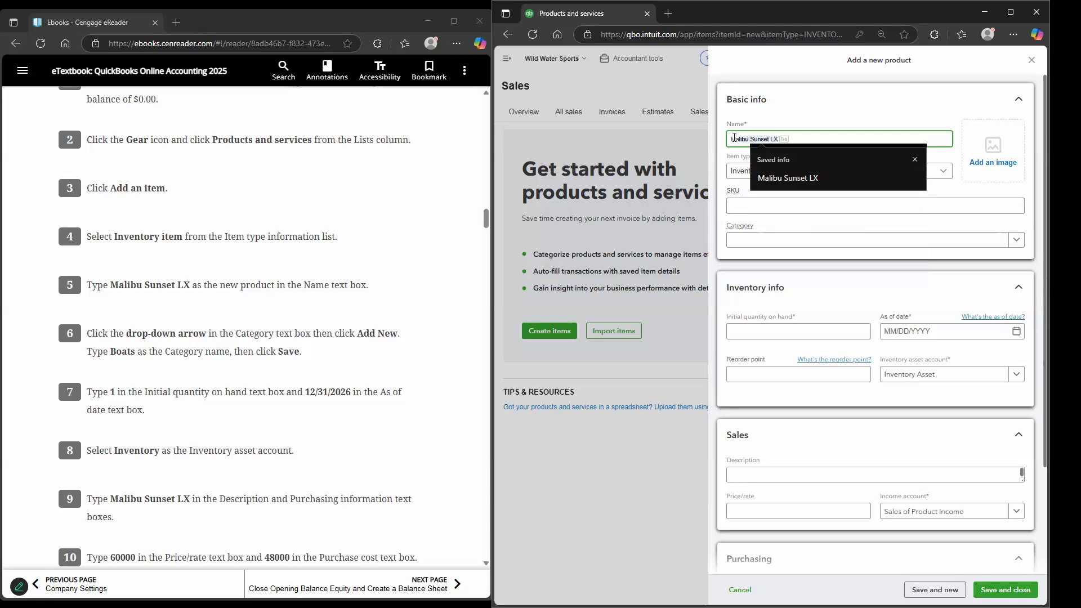
pyautogui.write(' sU')
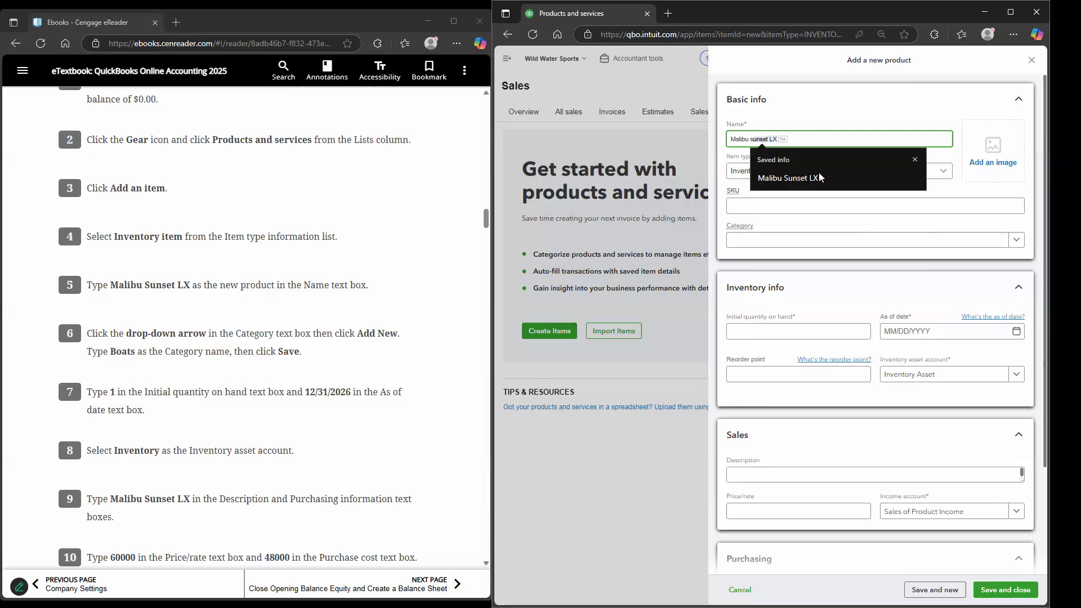
pyautogui.click(818, 177)
pyautogui.click(794, 206)
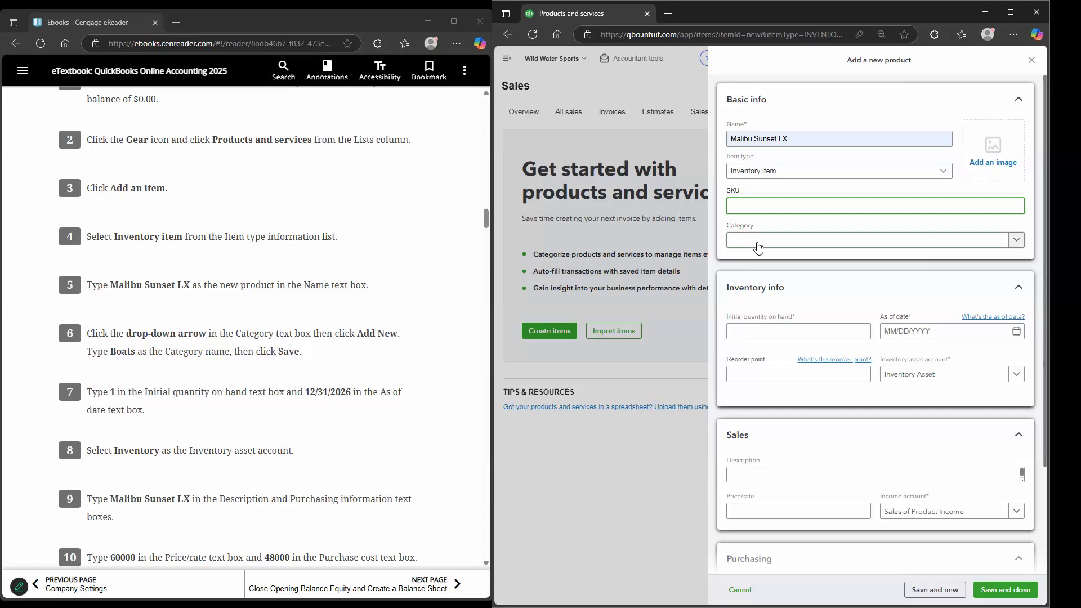
# - Create a new category named Boats for the Malibu Sunset LX product and save it
pyautogui.click(756, 242)
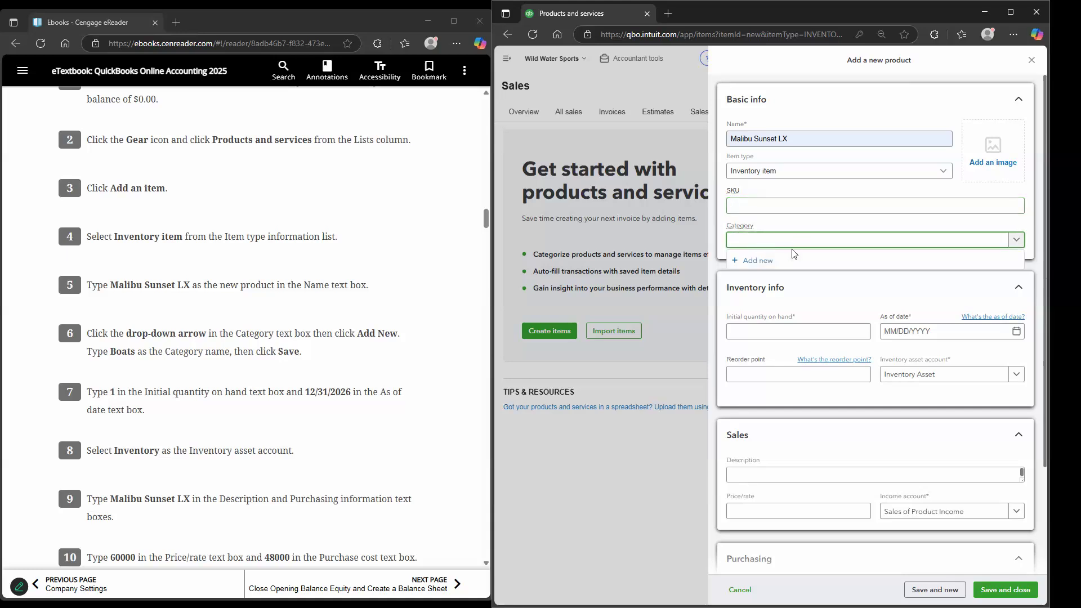
pyautogui.click(767, 261)
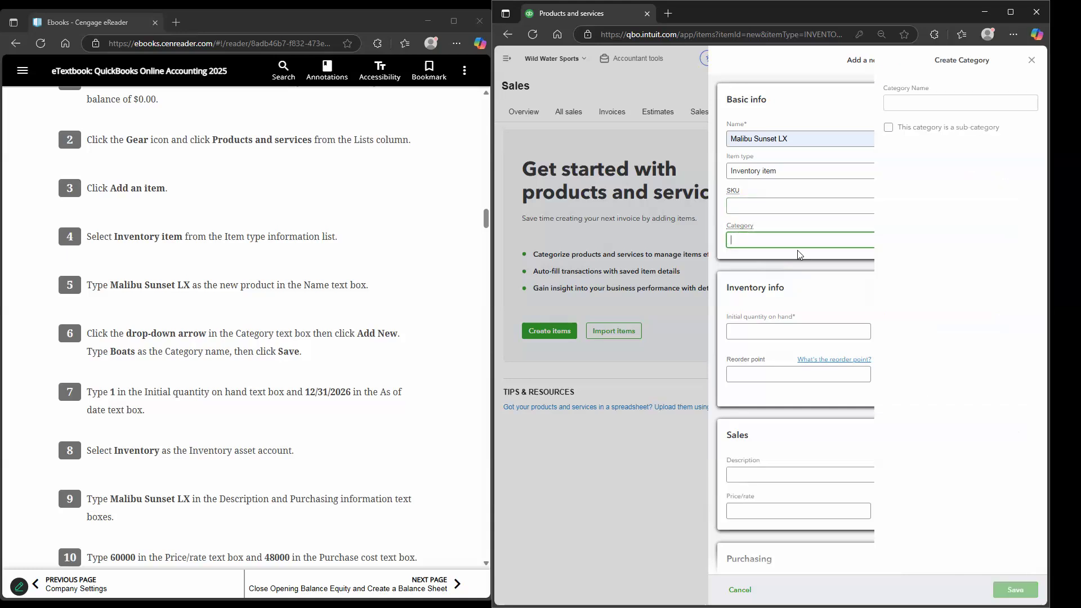
pyautogui.click(963, 99)
pyautogui.write('bOATS')
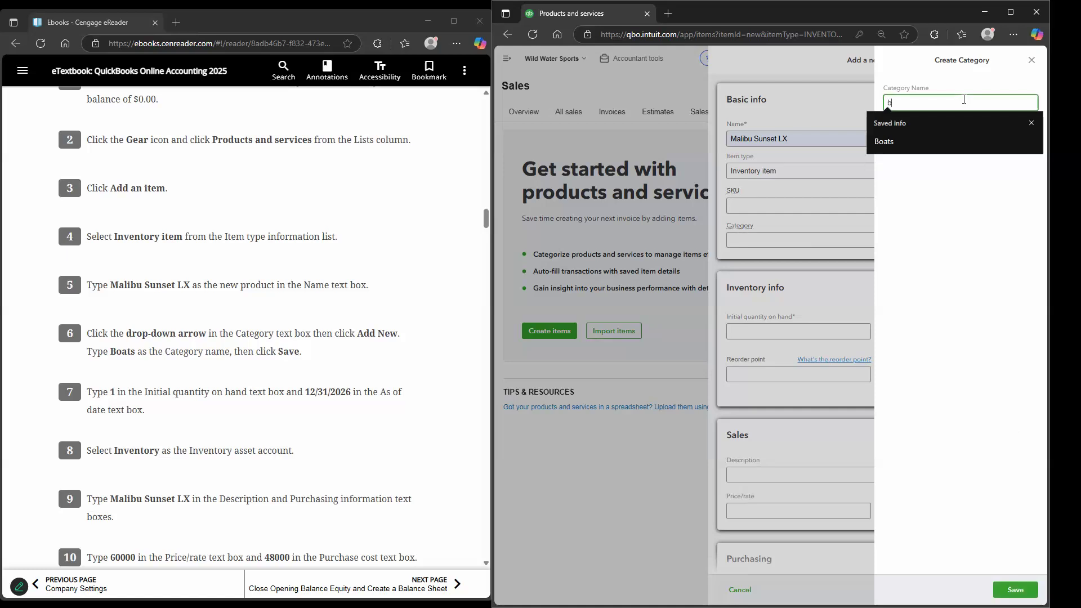
pyautogui.click(876, 140)
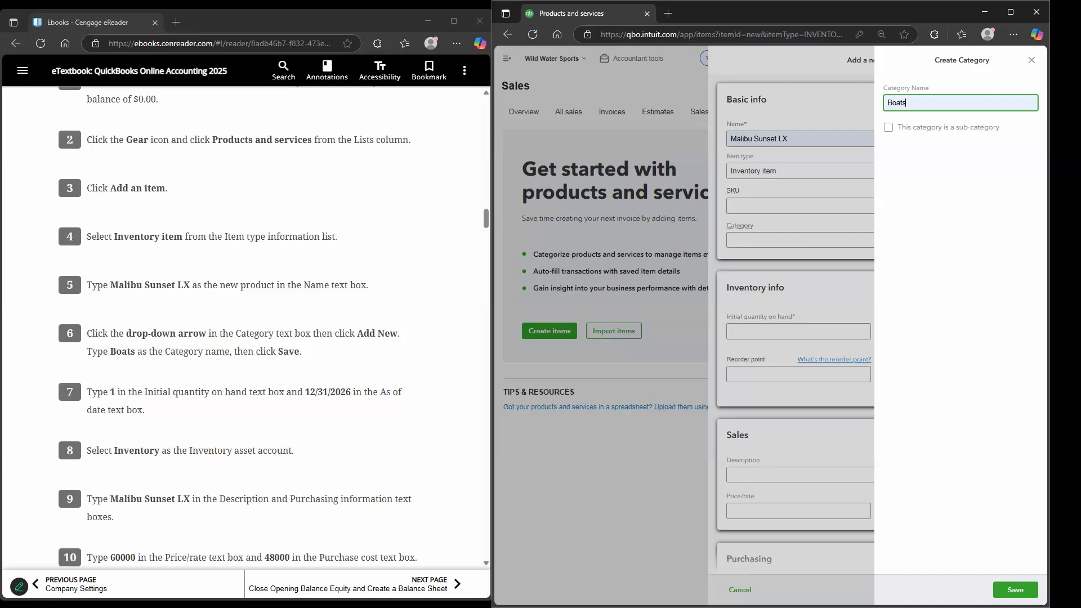
pyautogui.click(1000, 583)
# - Set the product's initial quantity on hand to 1 and its as-of date to 12/31/2026, following textbook step 7
pyautogui.scroll(-1, 444, 300)
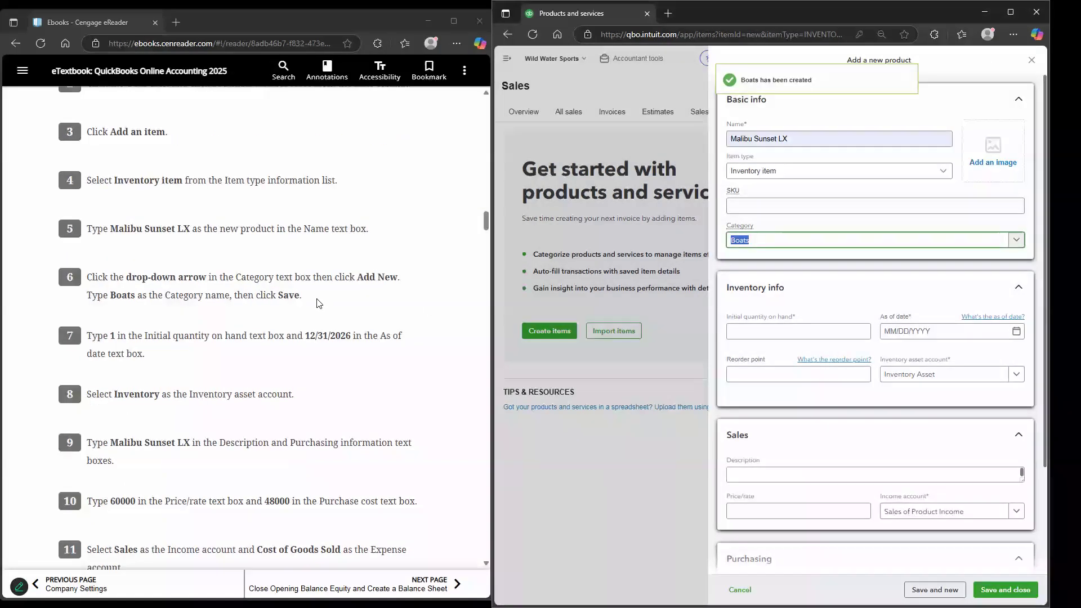
pyautogui.scroll(-1, 316, 303)
pyautogui.scroll(-1, 316, 304)
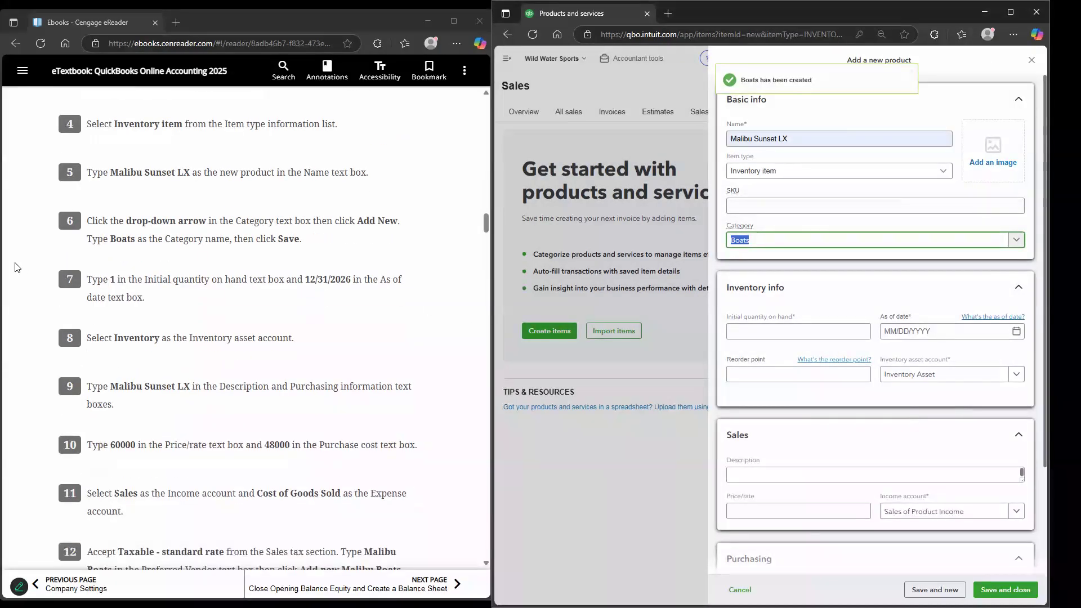
pyautogui.click(795, 336)
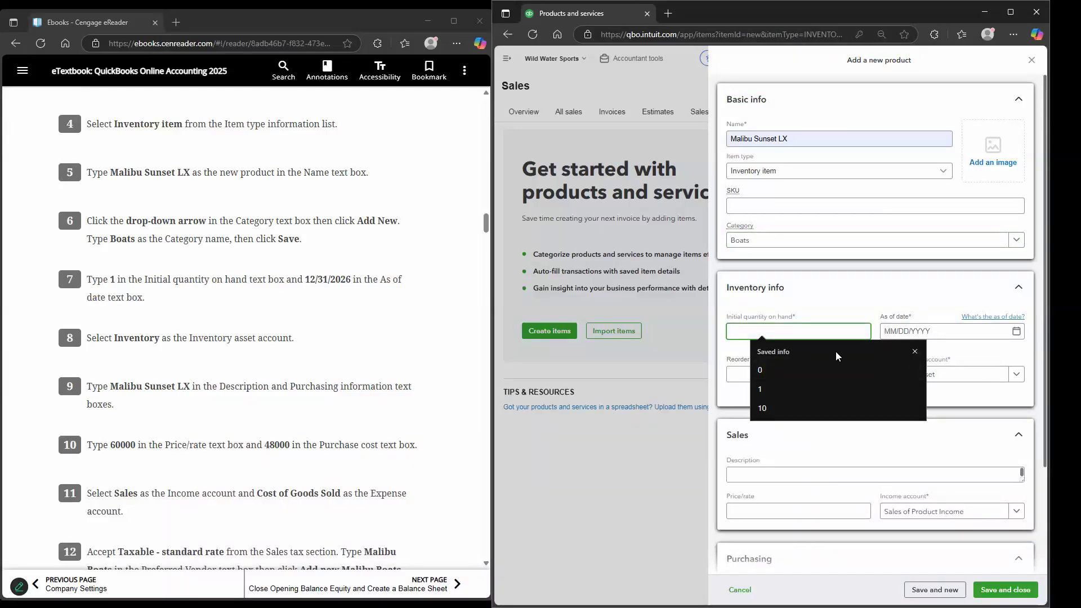
pyautogui.click(780, 338)
pyautogui.write('1')
pyautogui.press('Tab')
pyautogui.write('12/31/2026')
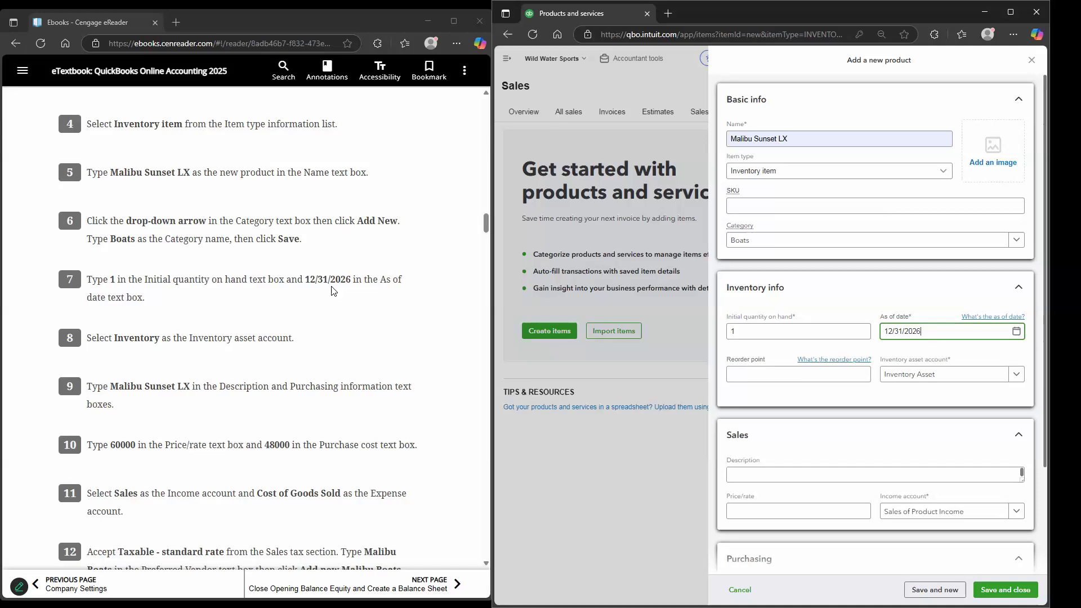
# - Select Inventory Asset as the product's inventory asset account for textbook step 8
pyautogui.scroll(-1, 254, 302)
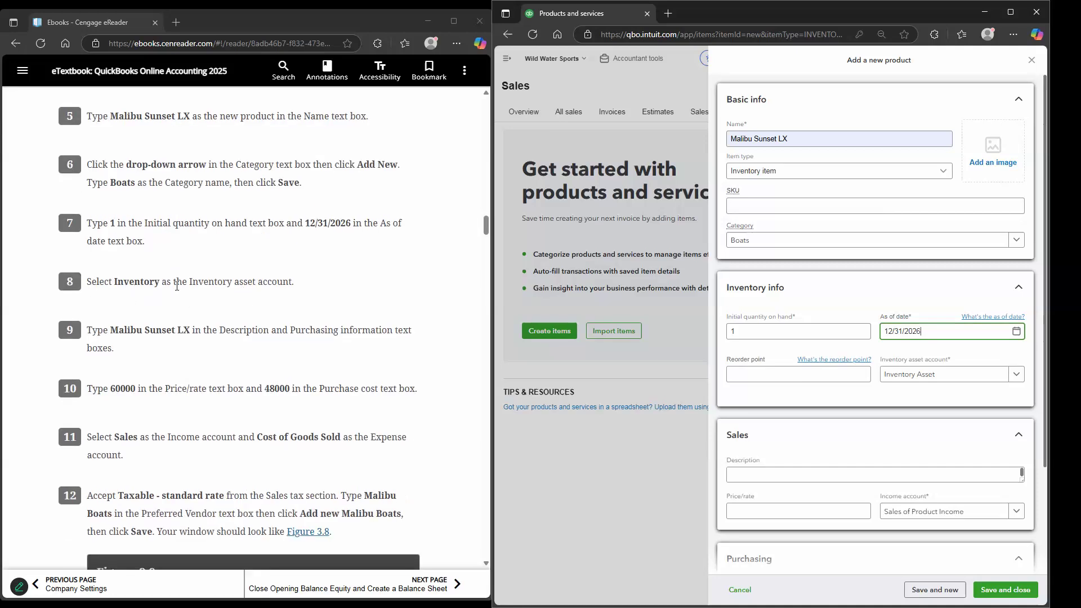
pyautogui.click(1007, 376)
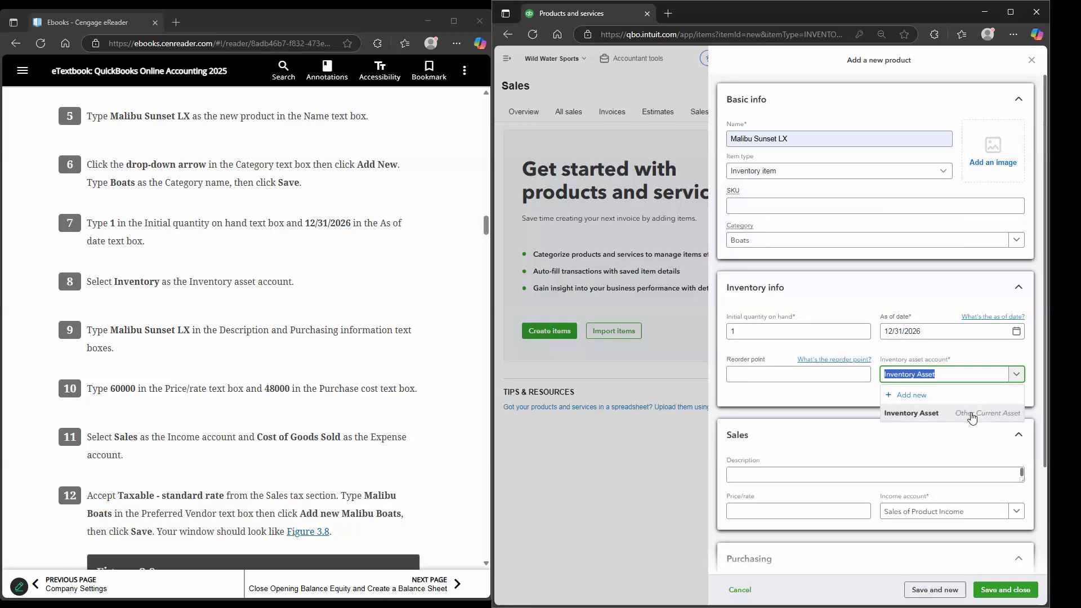
pyautogui.click(969, 415)
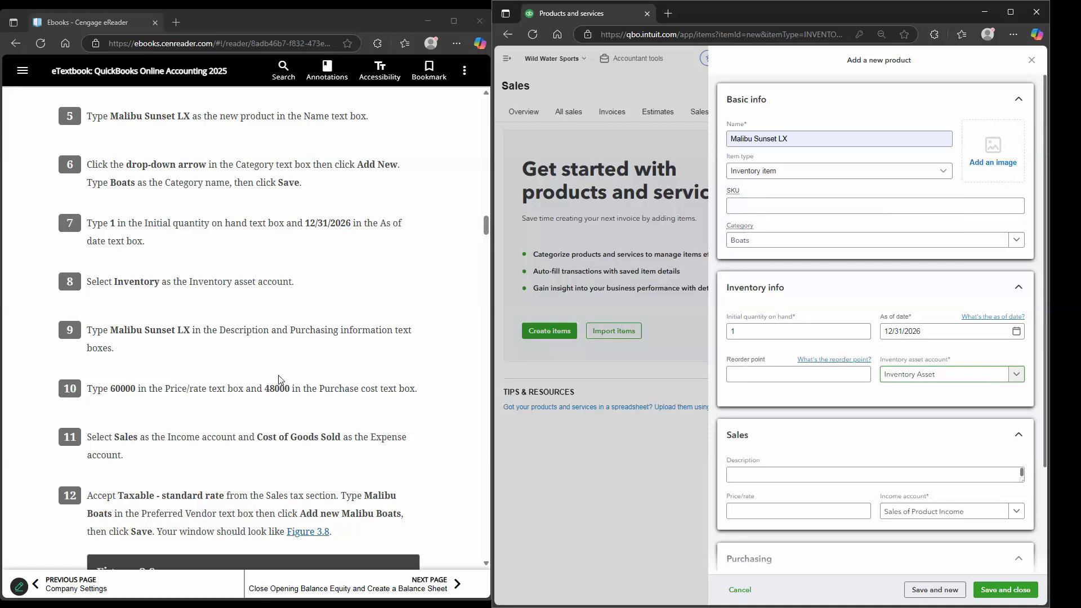
pyautogui.scroll(2, 278, 380)
pyautogui.scroll(-3, 278, 380)
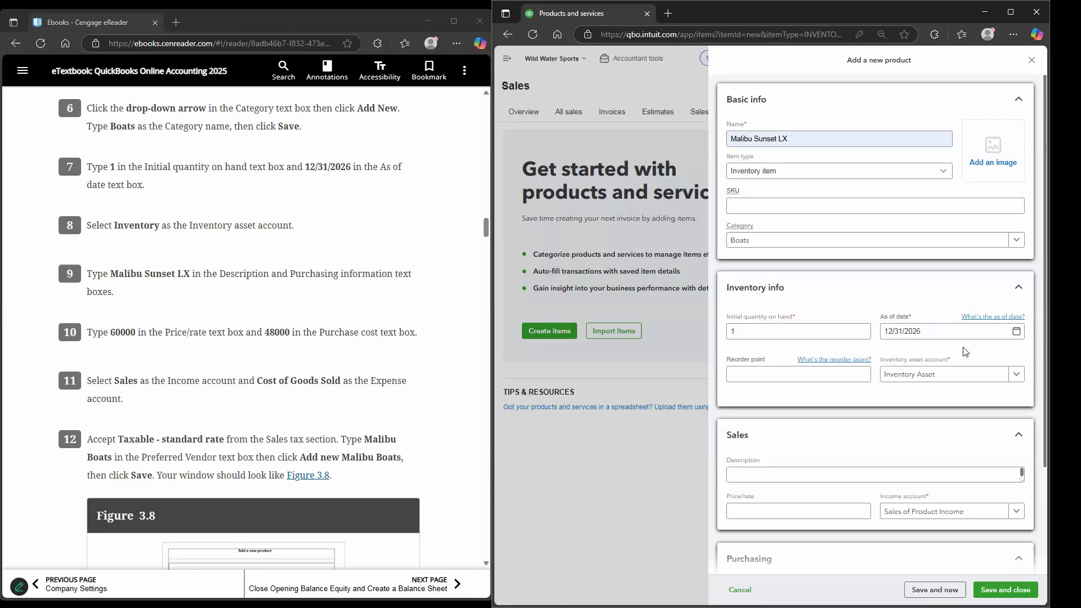
pyautogui.click(1007, 374)
pyautogui.click(813, 414)
# - Enter Malibu Sunset LX as the product's purchase description
pyautogui.scroll(-1, 811, 414)
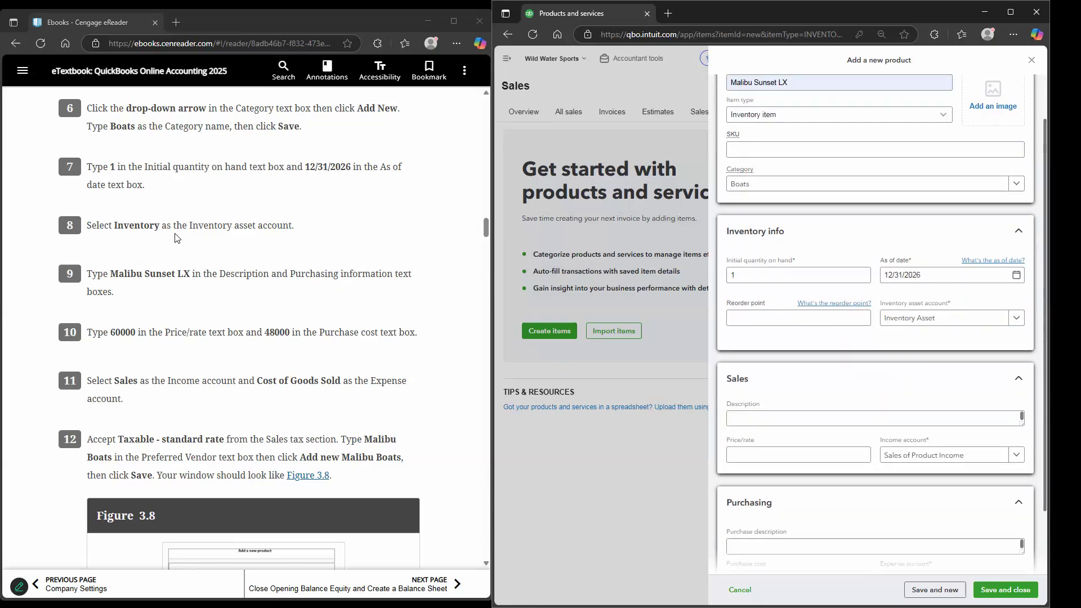
pyautogui.scroll(-1, 150, 237)
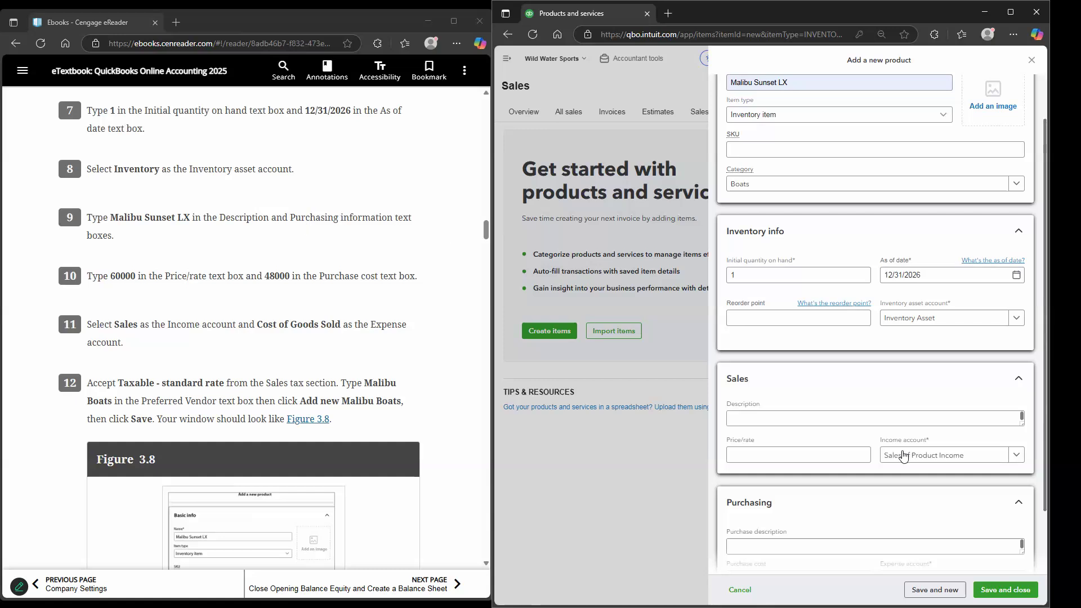
pyautogui.scroll(-1, 773, 491)
pyautogui.click(773, 490)
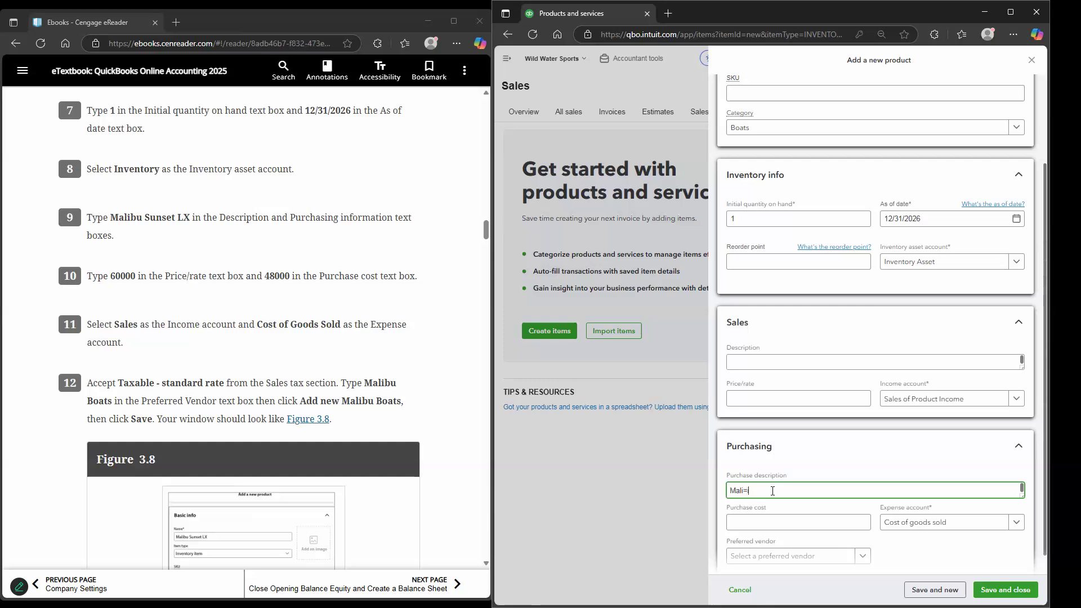
pyautogui.write('unset LC')
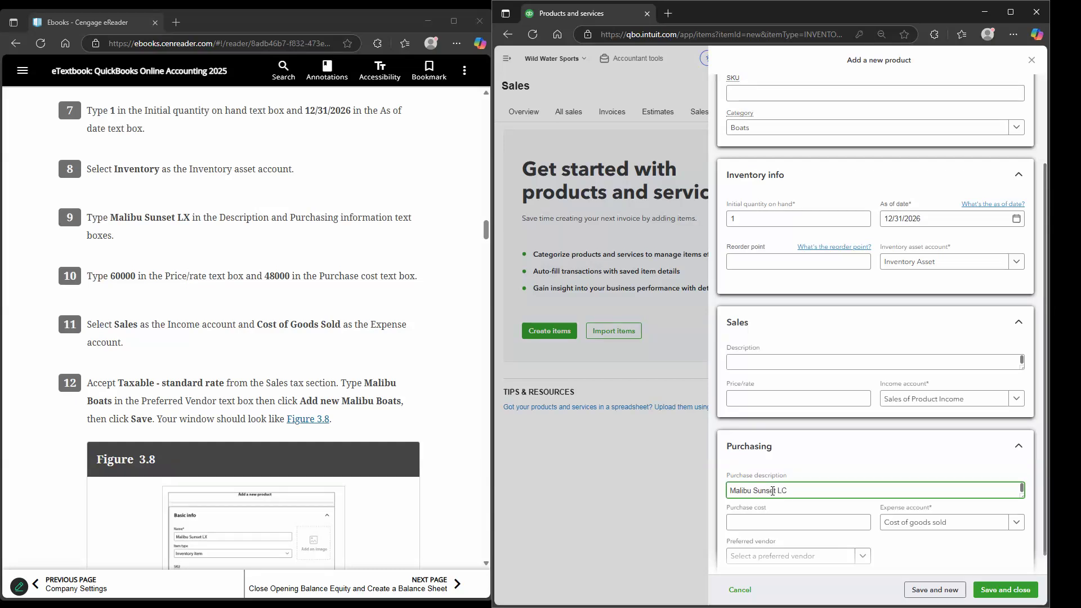
pyautogui.press('BackSpace')
pyautogui.write('X')
pyautogui.press('Tab')
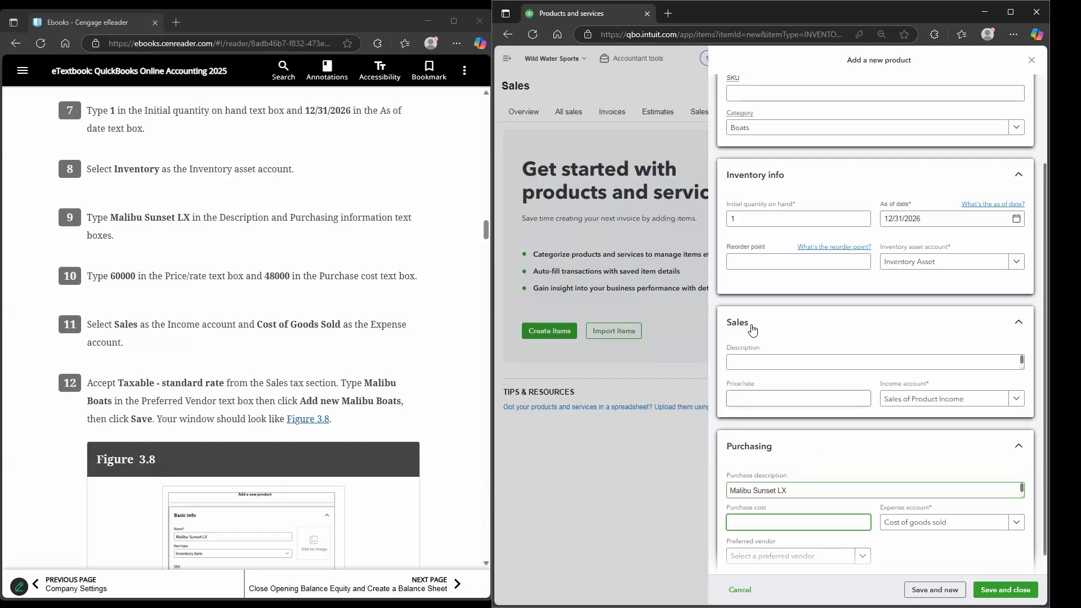
# - Enter Malibu Sunset LX as the sales description and set the price/rate to 60000
pyautogui.scroll(-1, 436, 263)
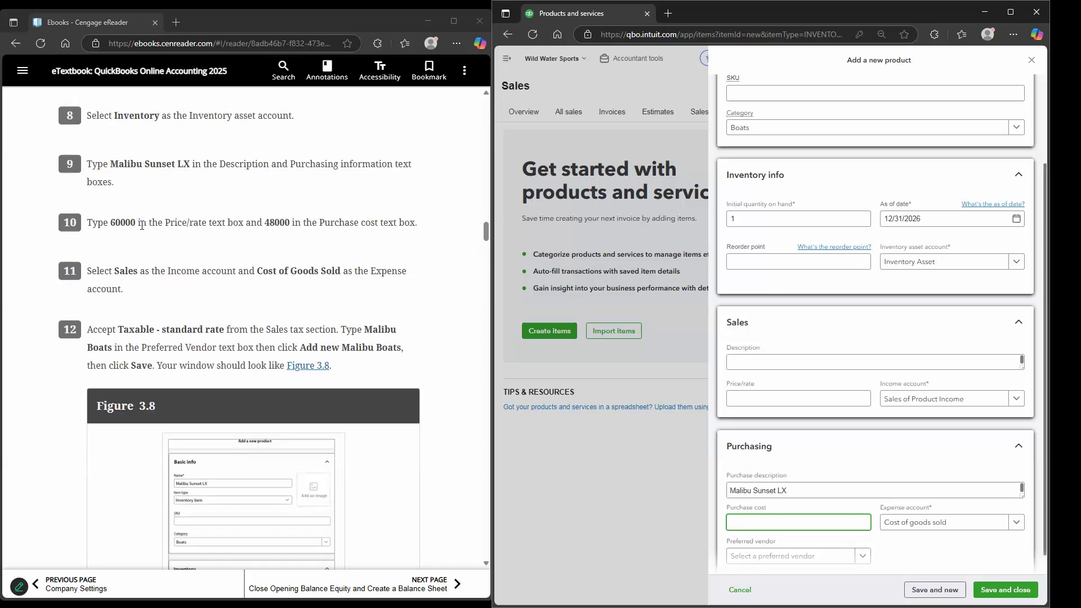
pyautogui.click(766, 356)
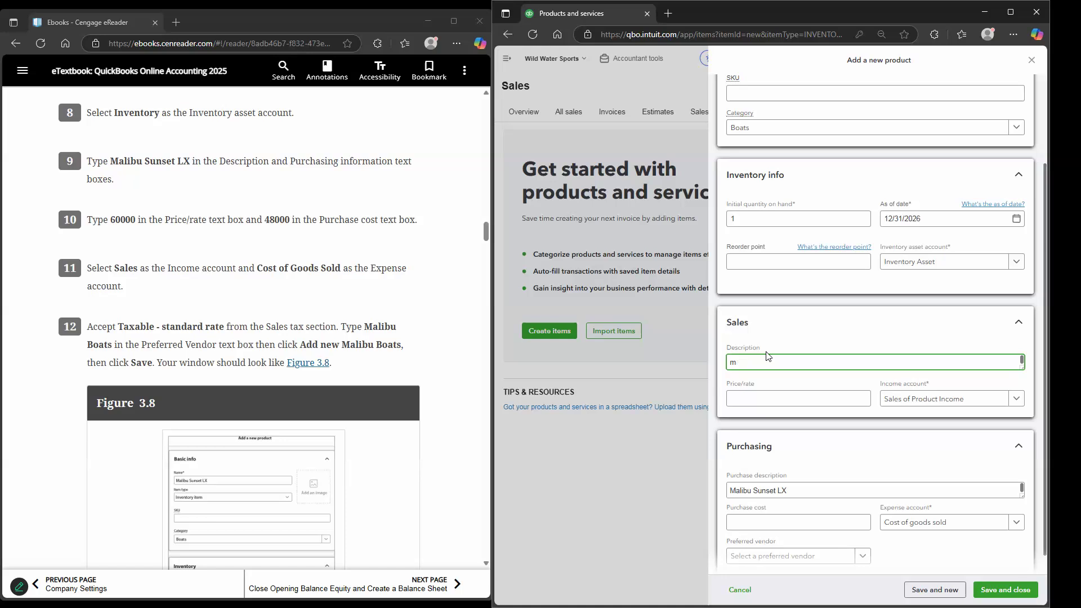
pyautogui.write('Malibu Sunset LX')
pyautogui.click(770, 398)
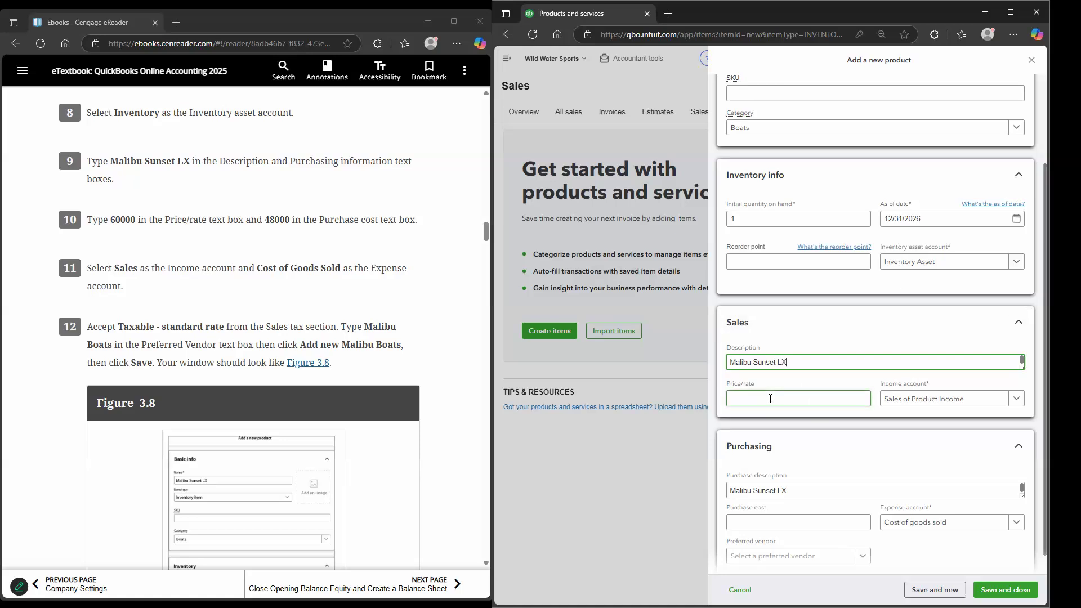
pyautogui.write('60000')
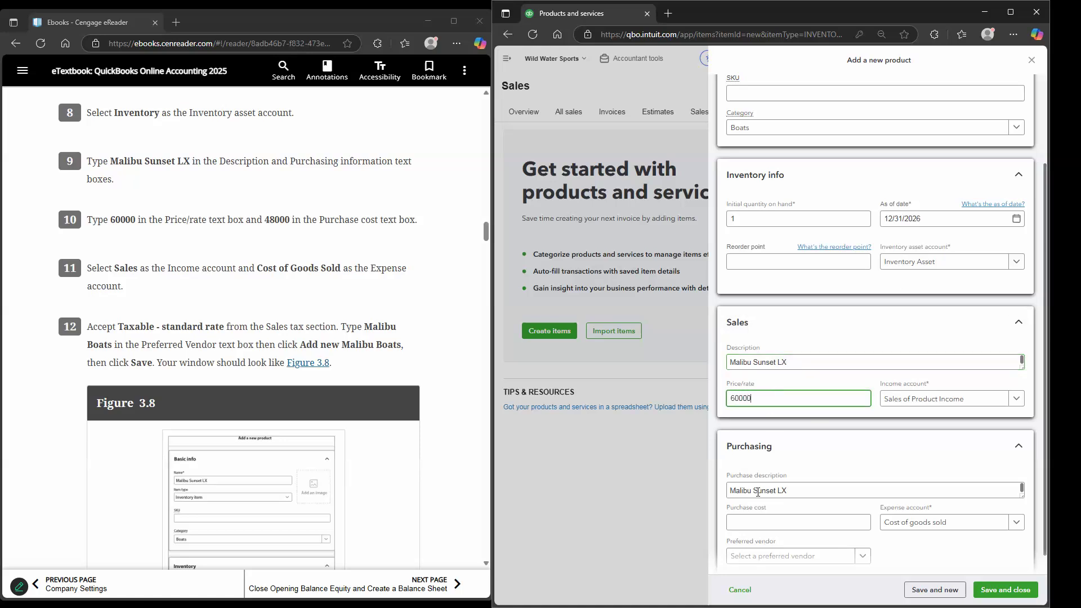
# - Set the product's purchase cost to 48000 in the purchasing details
pyautogui.click(789, 454)
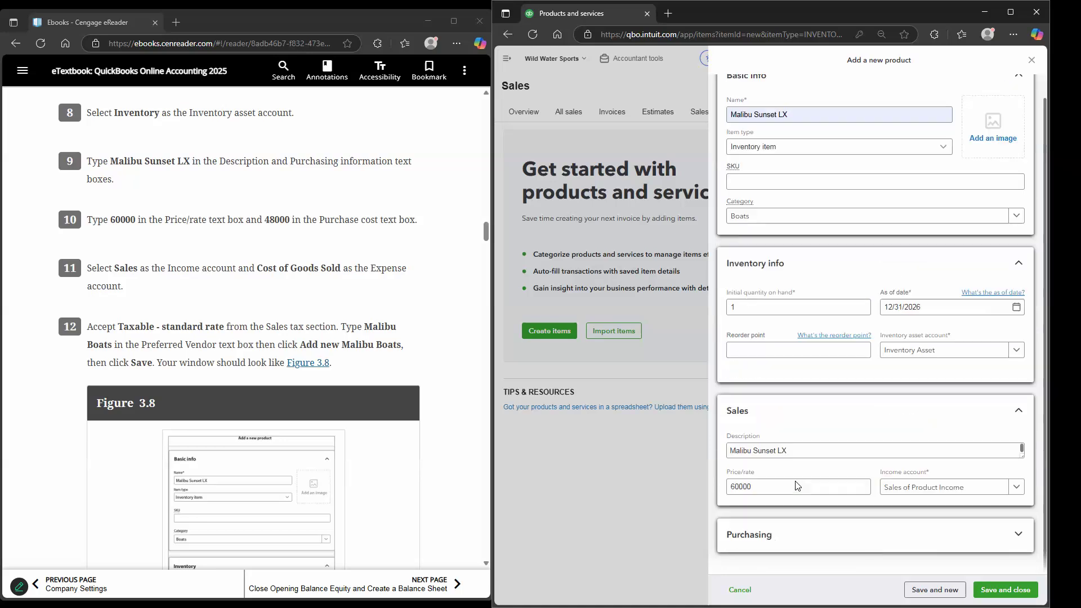
pyautogui.click(779, 528)
pyautogui.scroll(-2, 774, 520)
pyautogui.click(767, 522)
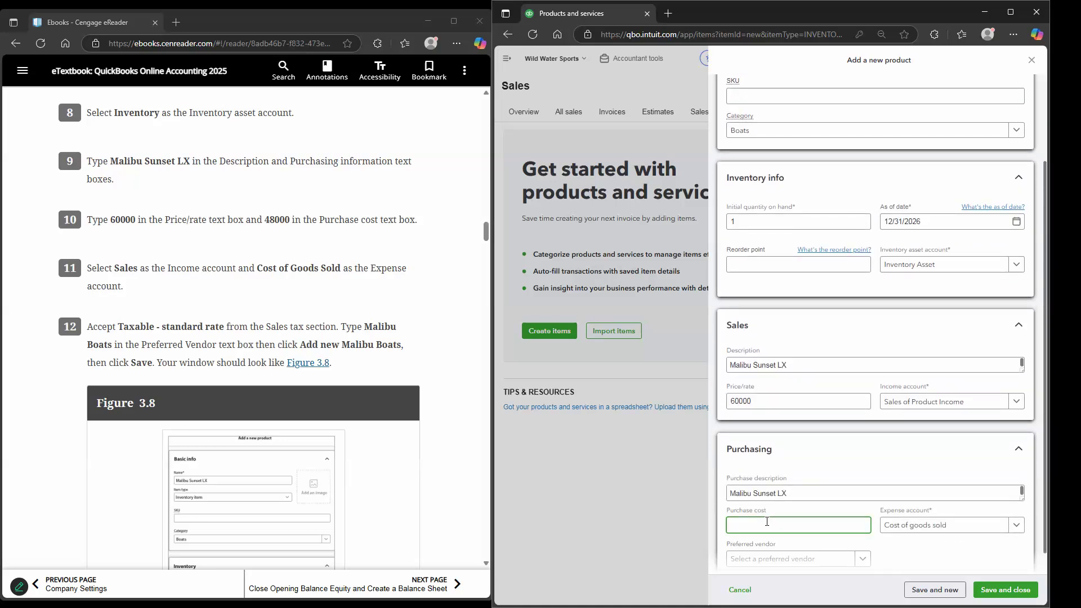
pyautogui.write('48000')
# - Set the product's income account to Sales, following textbook step 11
pyautogui.click(871, 325)
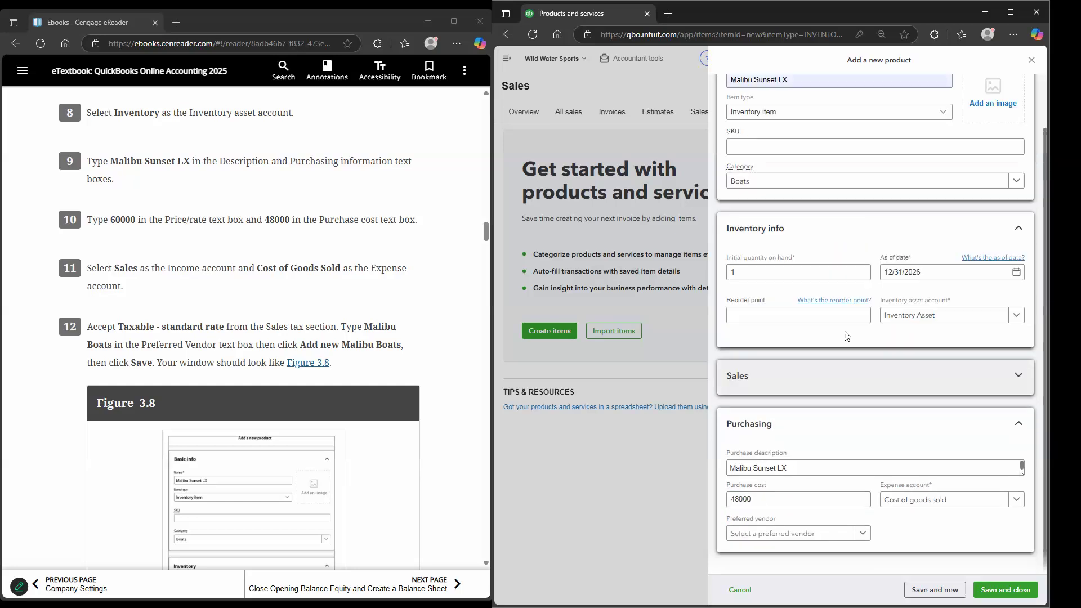
pyautogui.click(823, 374)
pyautogui.click(910, 404)
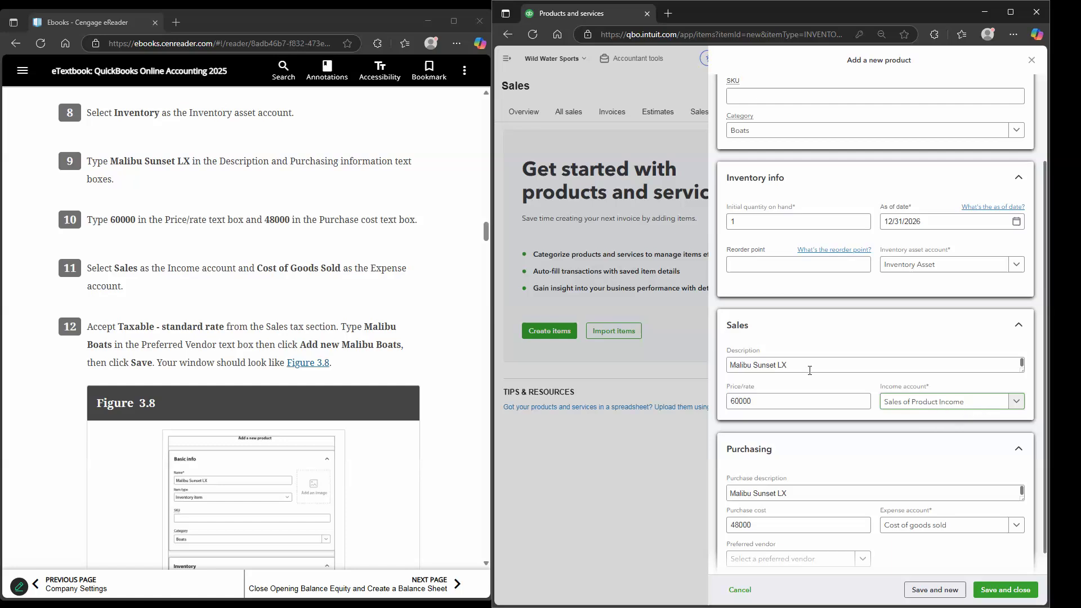
pyautogui.click(932, 406)
pyautogui.write('Sales')
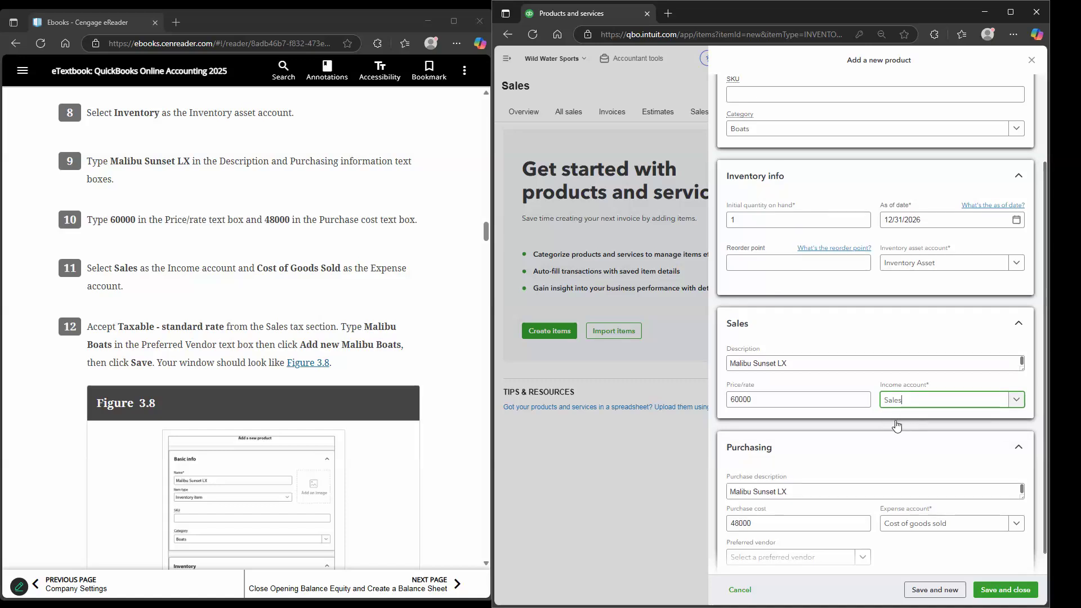
pyautogui.scroll(-1, 897, 426)
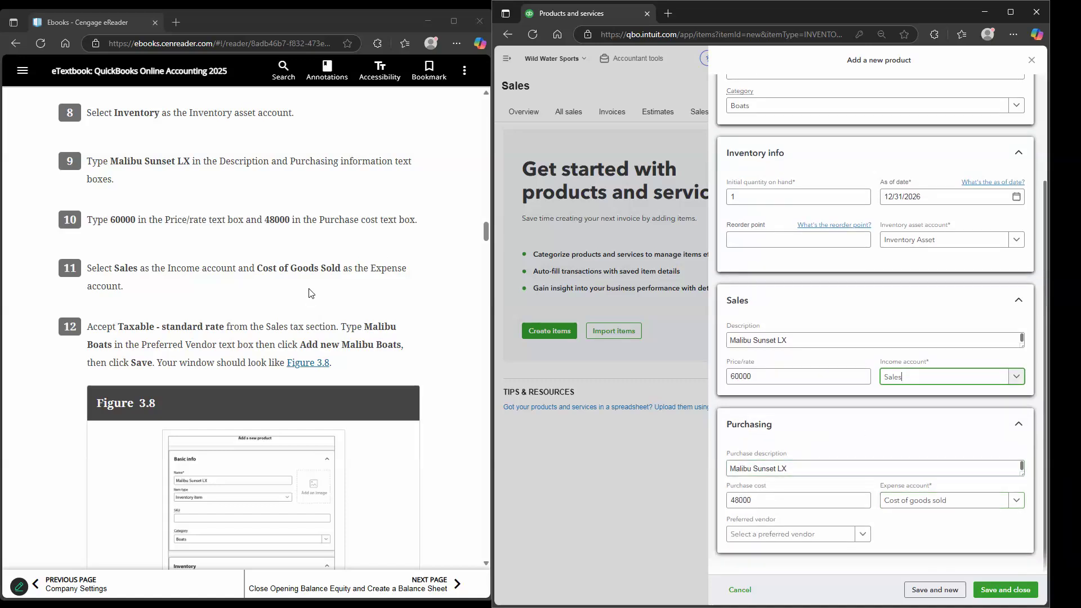
# - Check the product form against Figure 3.8, and add and save Malibu Boats as a new preferred vendor
pyautogui.scroll(-1, 320, 283)
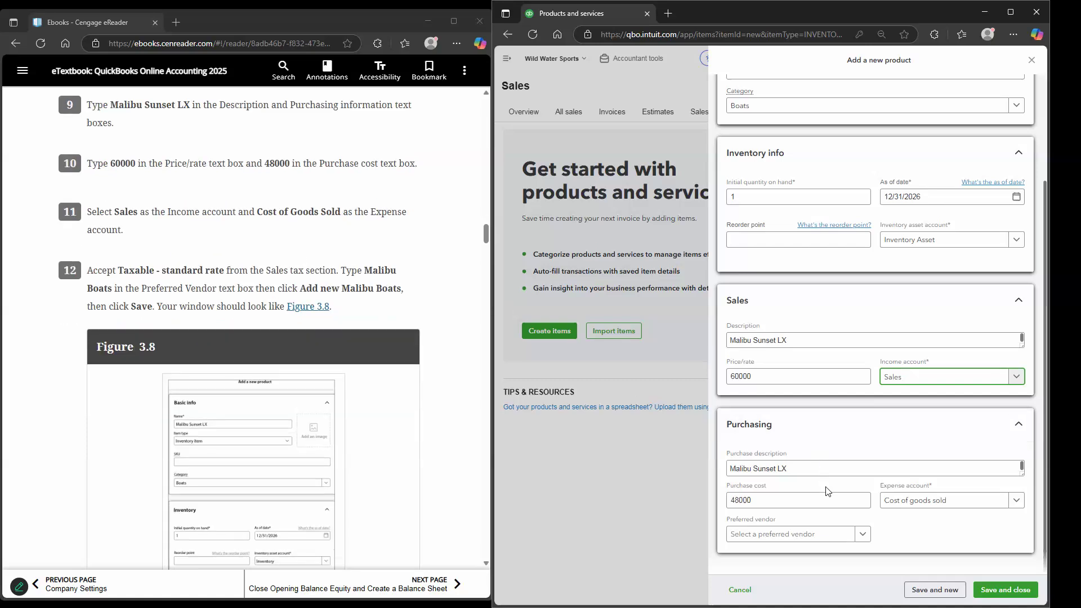
pyautogui.scroll(-4, 219, 225)
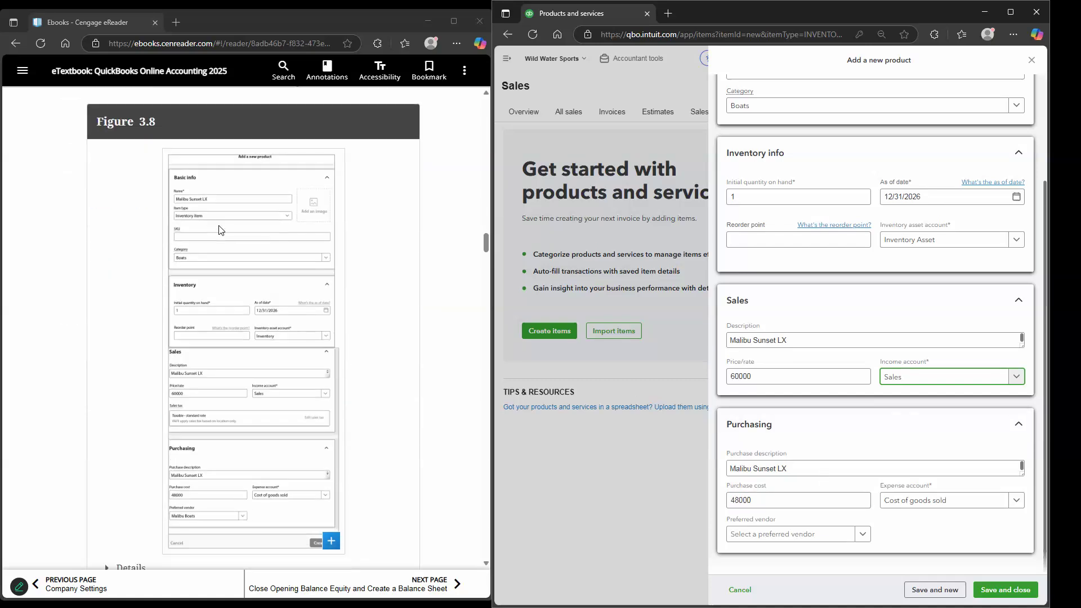
pyautogui.scroll(3, 219, 230)
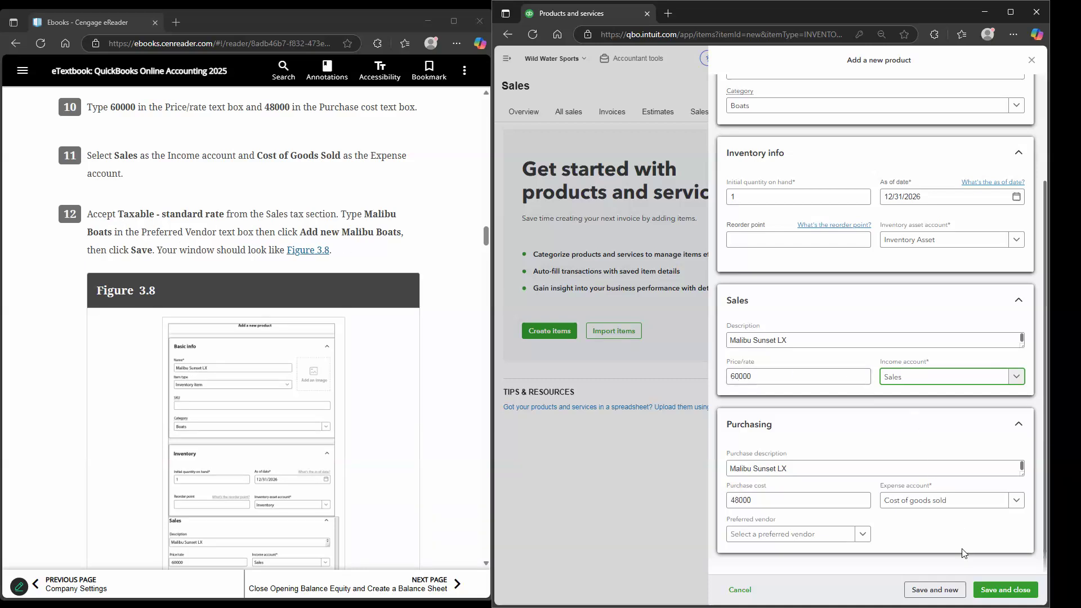
pyautogui.click(857, 536)
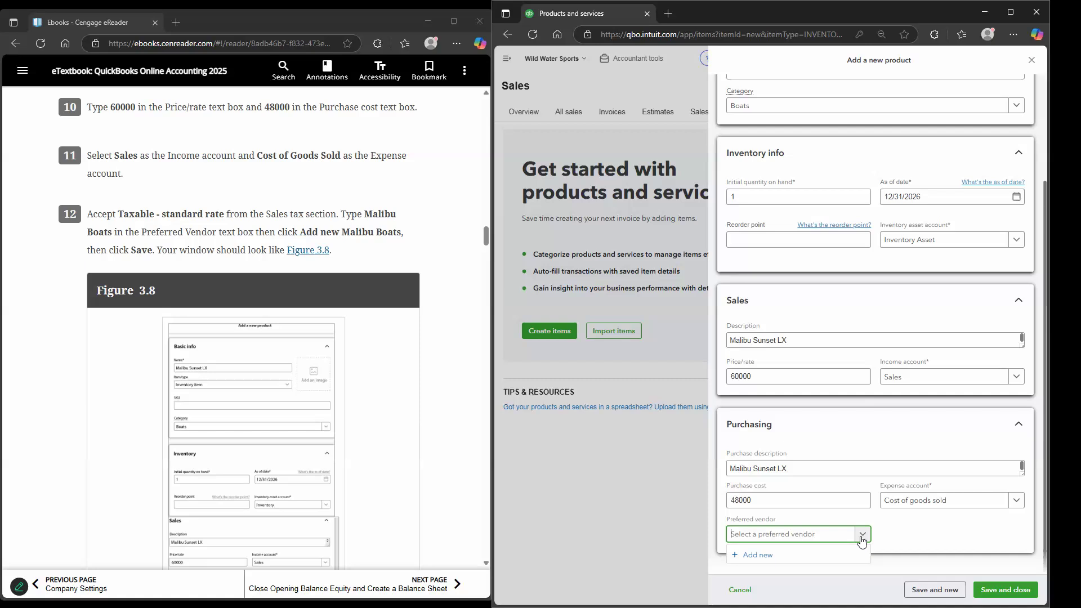
pyautogui.scroll(3, 871, 396)
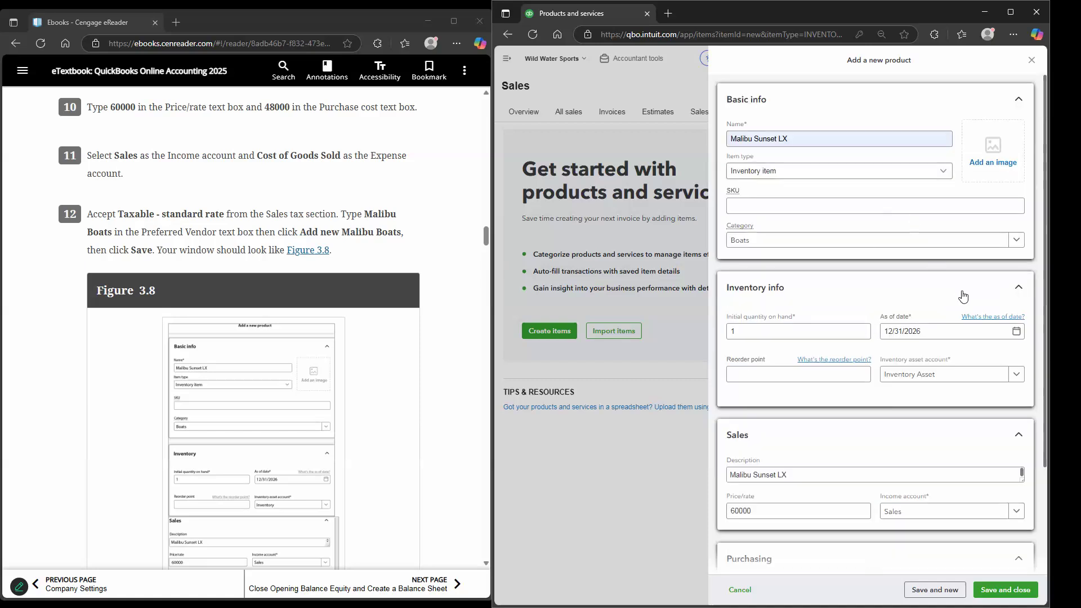
pyautogui.scroll(-3, 976, 360)
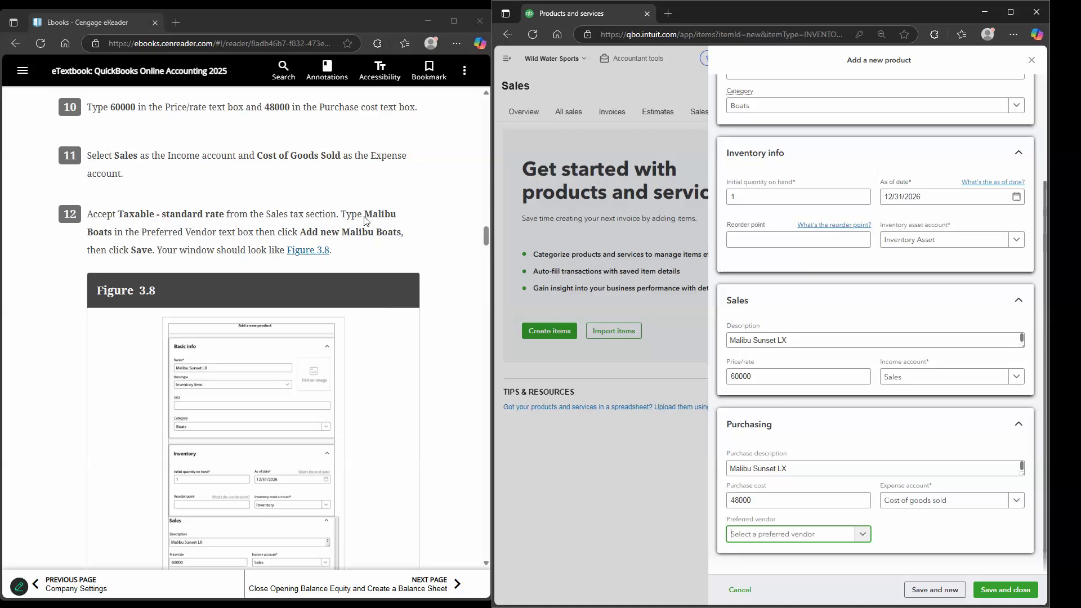
pyautogui.click(854, 535)
pyautogui.click(788, 554)
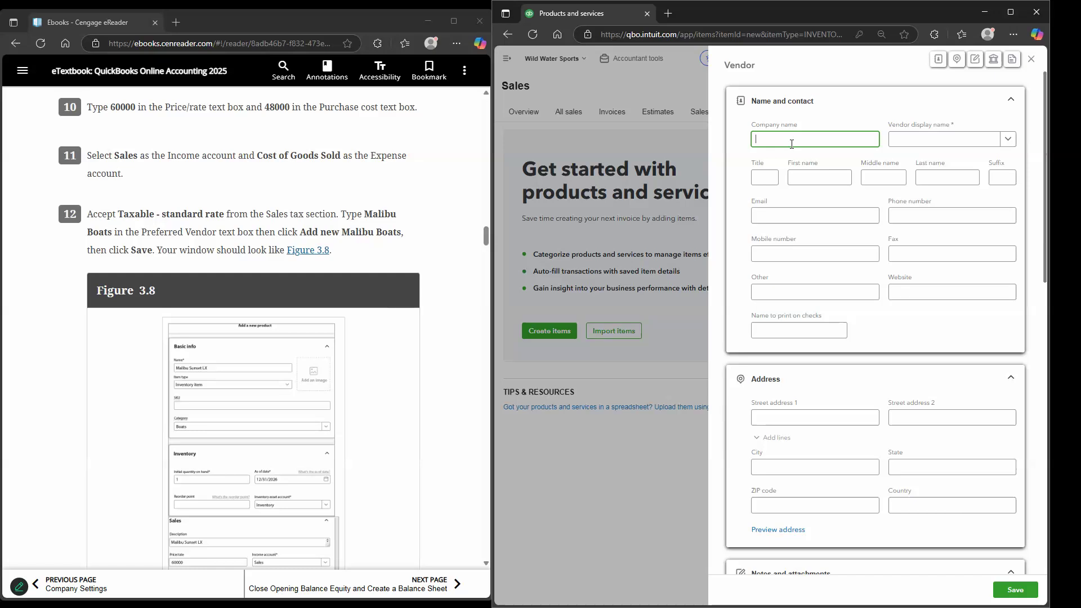
pyautogui.write('Malibu Boats')
pyautogui.scroll(-1, 1008, 506)
pyautogui.click(1025, 587)
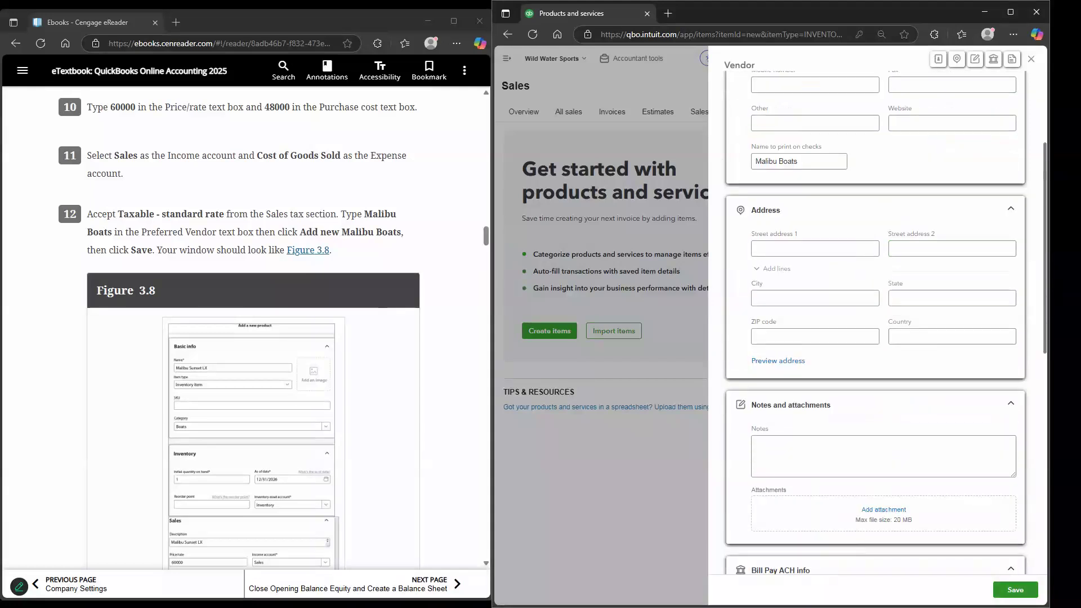
# - Save the Malibu Sunset LX product and start a new item, following textbook steps 13 and 14
pyautogui.scroll(-3, 383, 354)
pyautogui.scroll(-8, 382, 355)
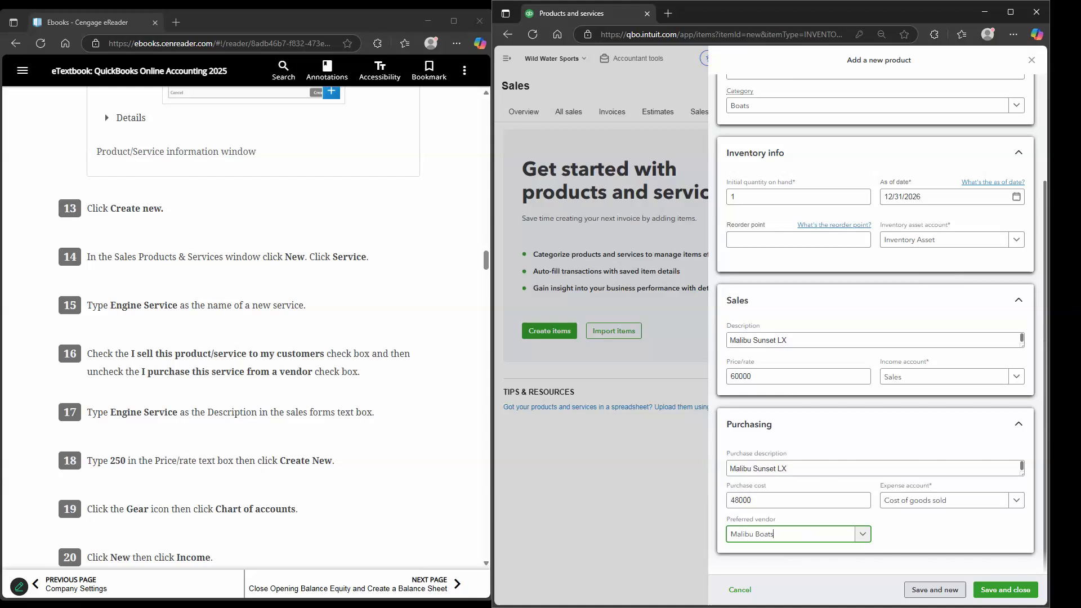
pyautogui.click(935, 589)
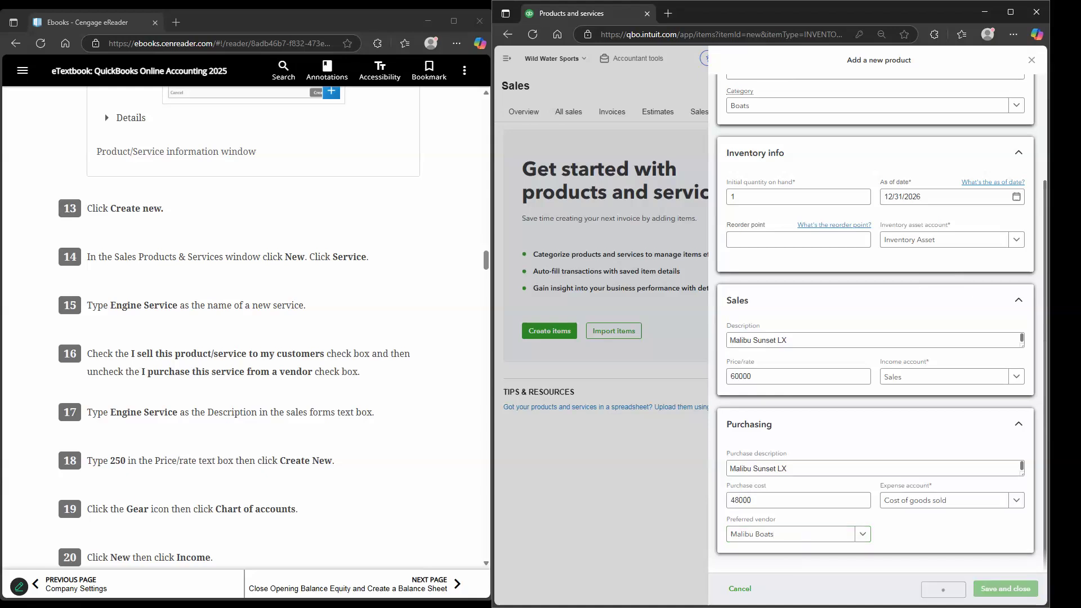
pyautogui.scroll(2, 155, 196)
pyautogui.scroll(-2, 173, 274)
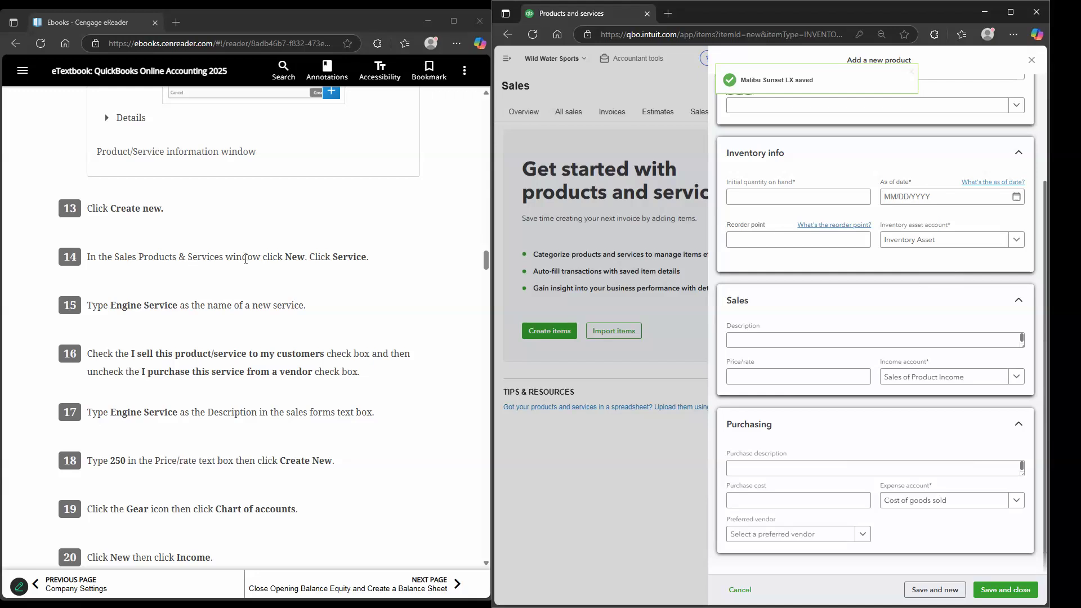
# - Set the new item's type to Service and name it Engine Sevice
pyautogui.scroll(3, 805, 140)
pyautogui.click(810, 171)
pyautogui.click(802, 192)
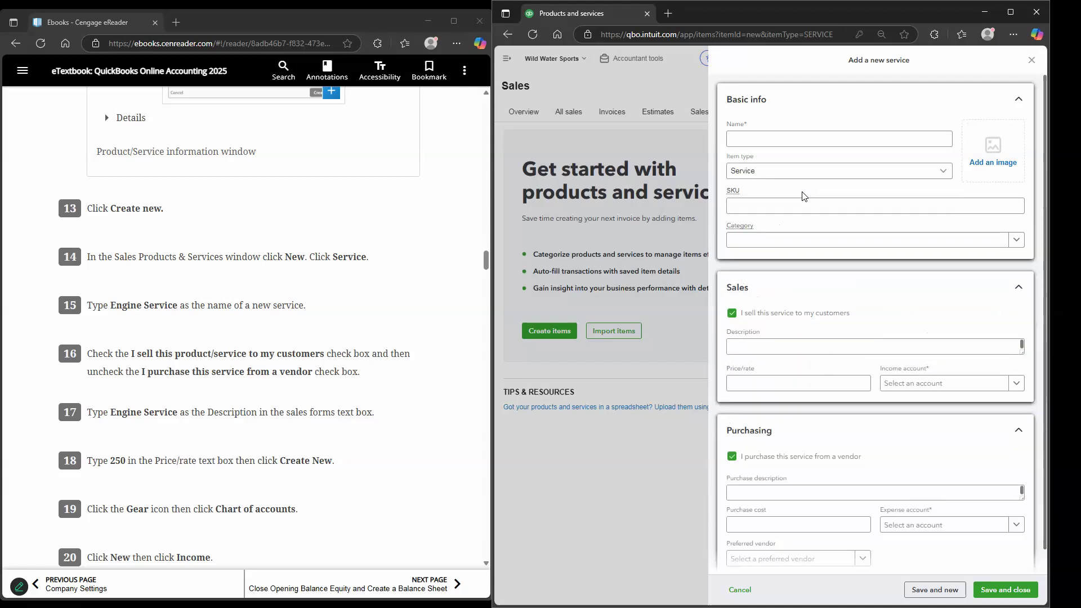
pyautogui.click(792, 137)
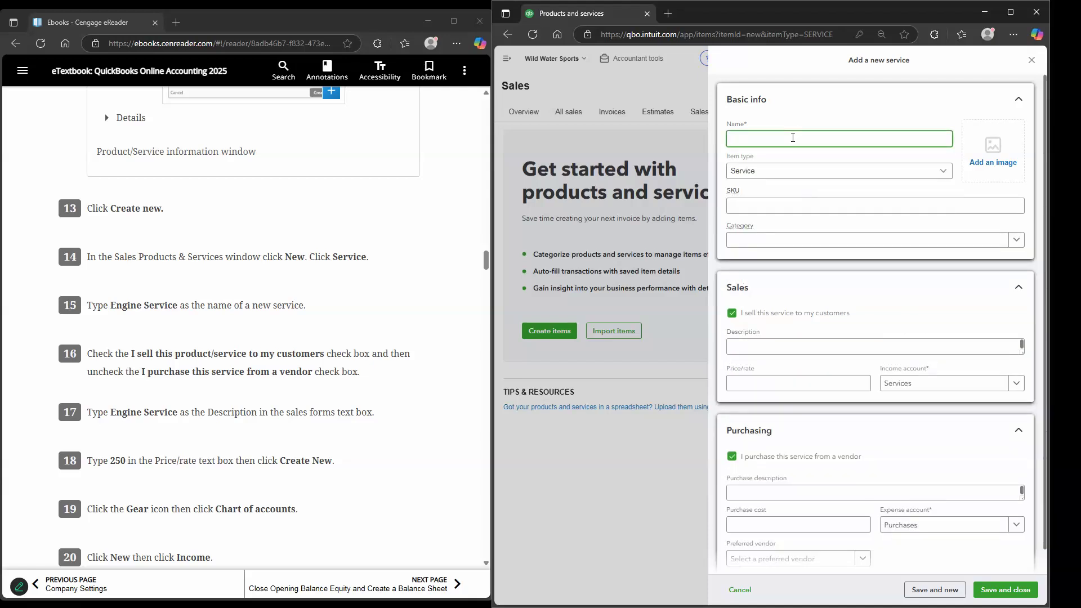
pyautogui.write('Engine Sevice')
# - Mark the service as not purchased from a vendor and enter Engine Service as its sales description
pyautogui.scroll(-1, 205, 301)
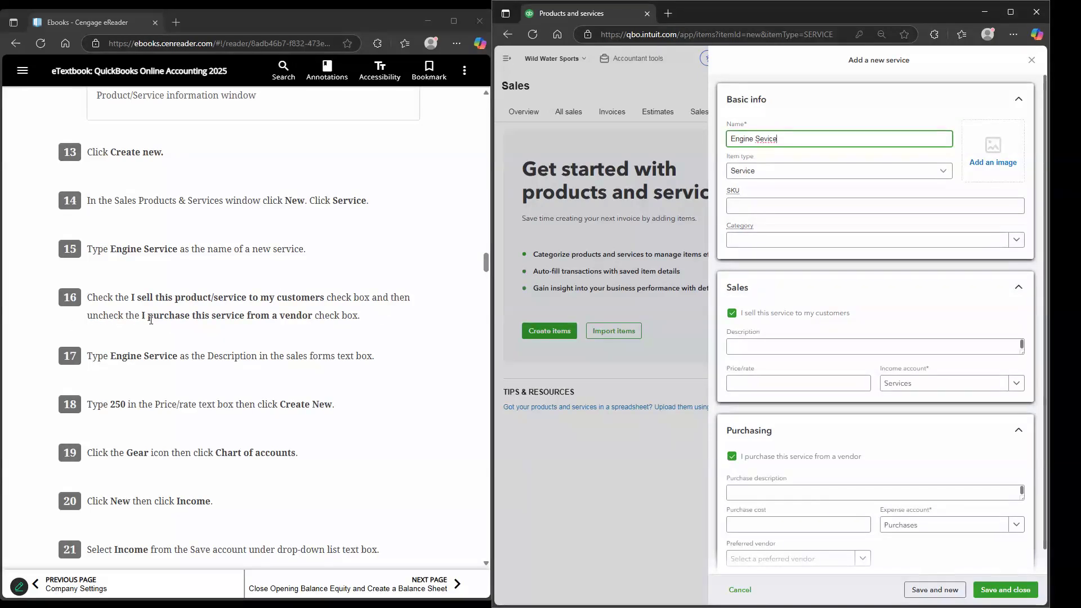
pyautogui.click(732, 456)
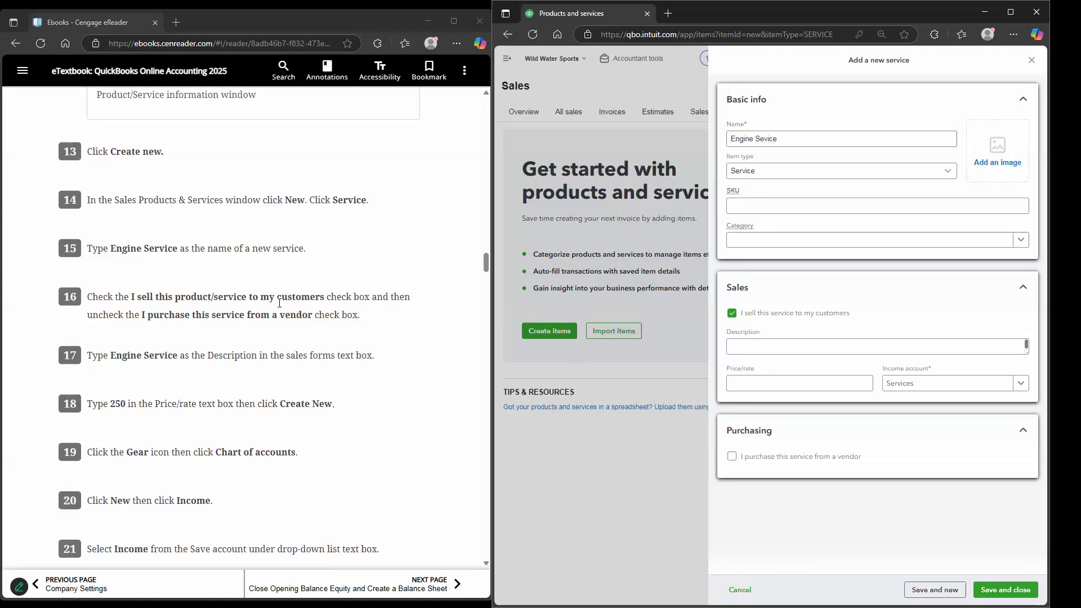
pyautogui.scroll(-1, 143, 292)
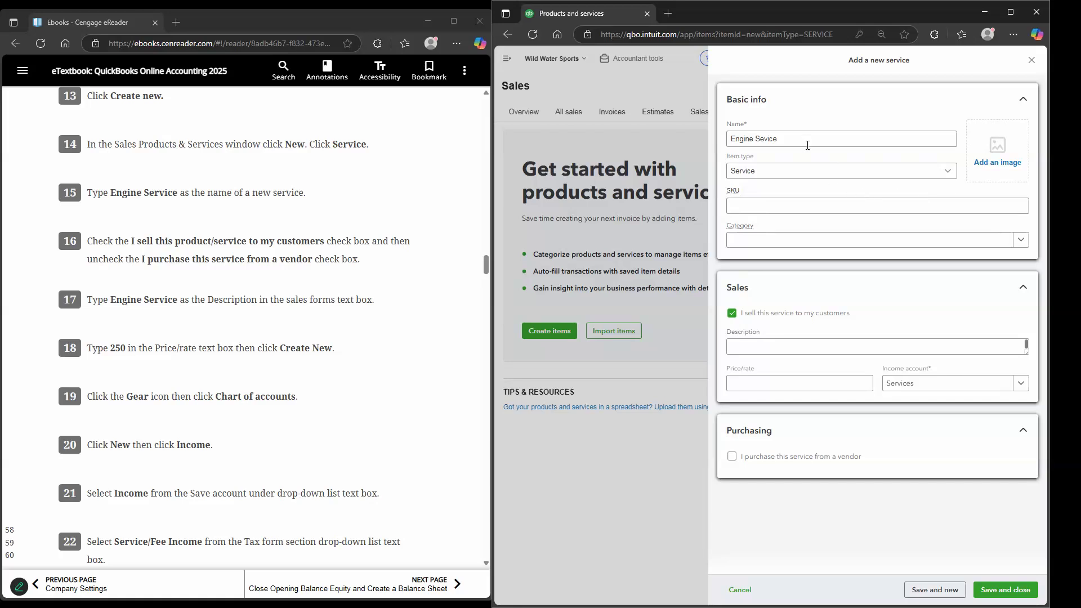
pyautogui.click(791, 347)
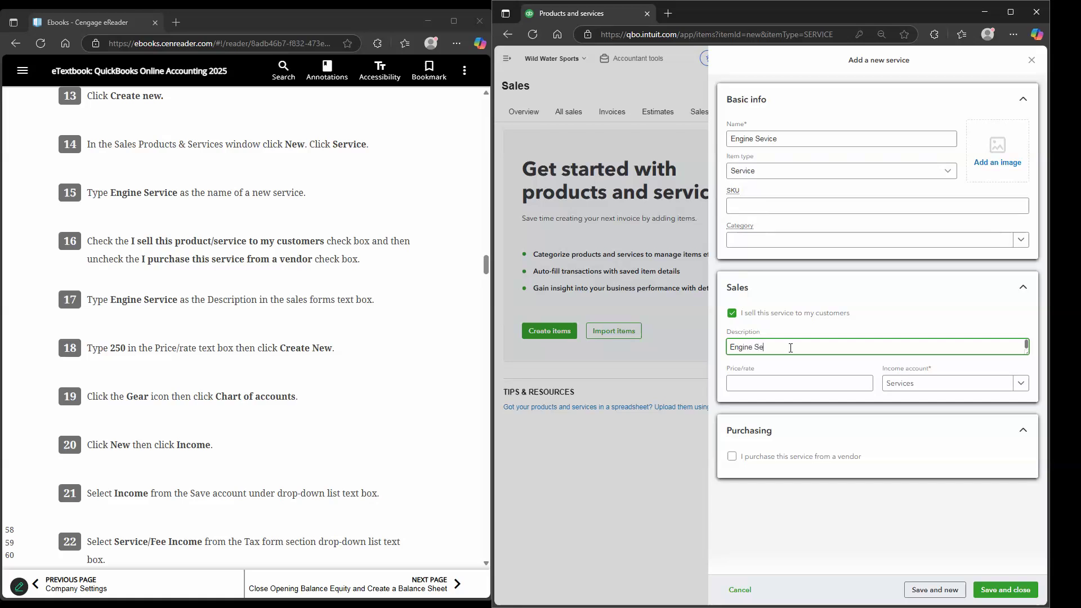
pyautogui.press('BackSpace')
pyautogui.press('BackSpace')
pyautogui.press('BackSpace')
pyautogui.press('BackSpace')
# - Set the service's price/rate to 250, following textbook step 18
pyautogui.scroll(-2, 465, 386)
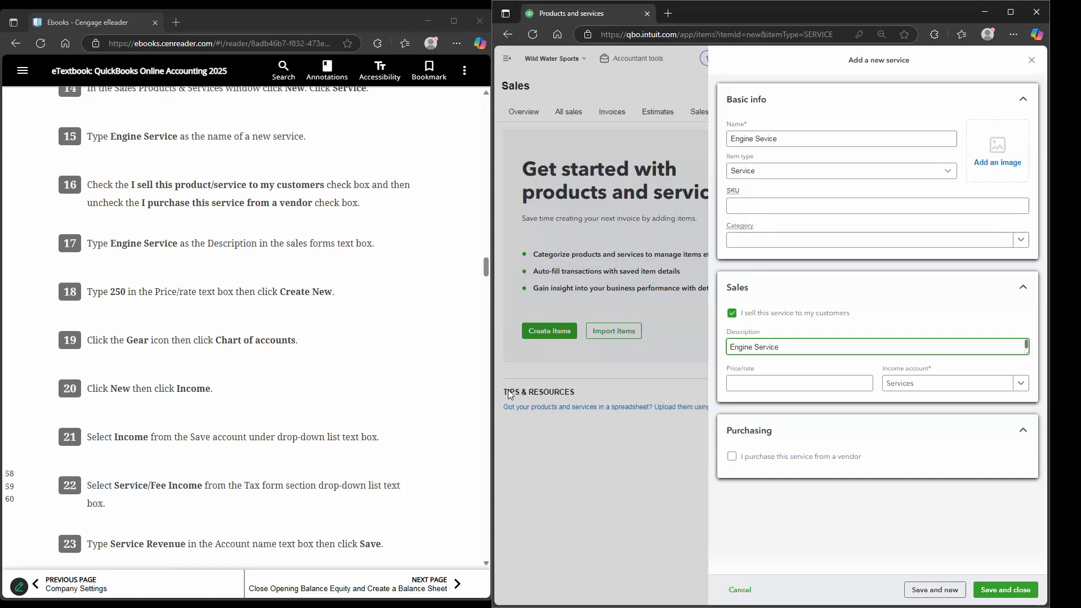
pyautogui.click(797, 381)
pyautogui.write('250')
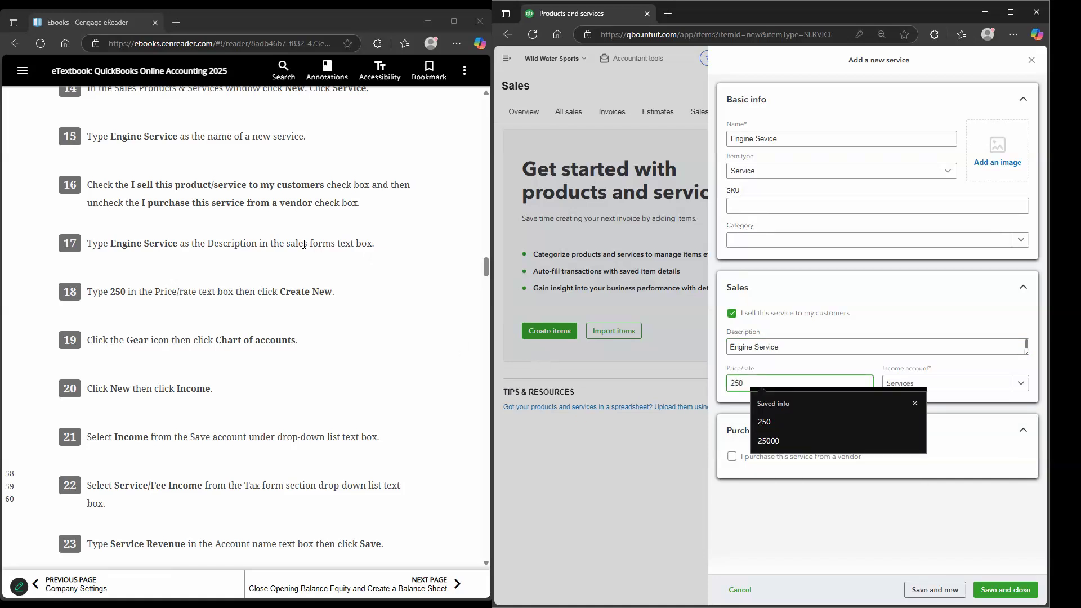
pyautogui.scroll(-1, 186, 288)
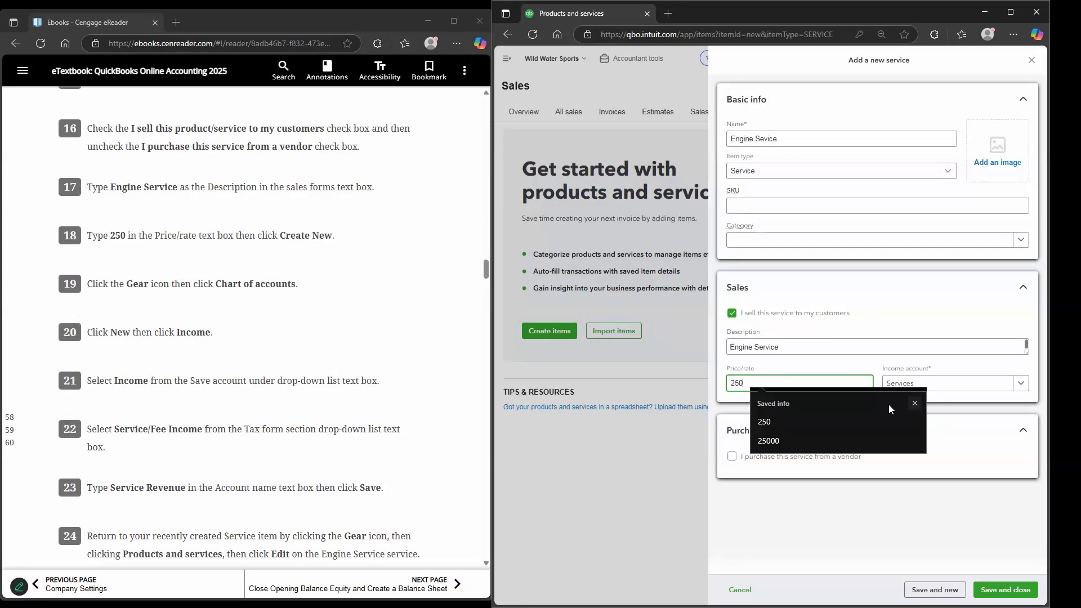
pyautogui.click(269, 301)
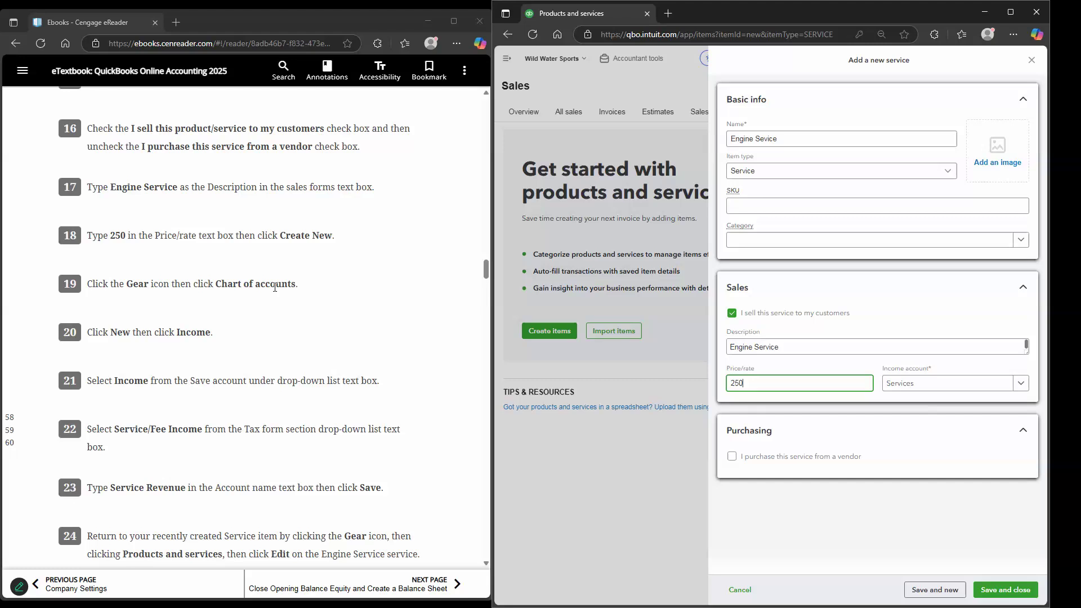
# - Examine the available income accounts and textbook steps 19 to 25 on setting up the service's income account
pyautogui.scroll(-1, 252, 214)
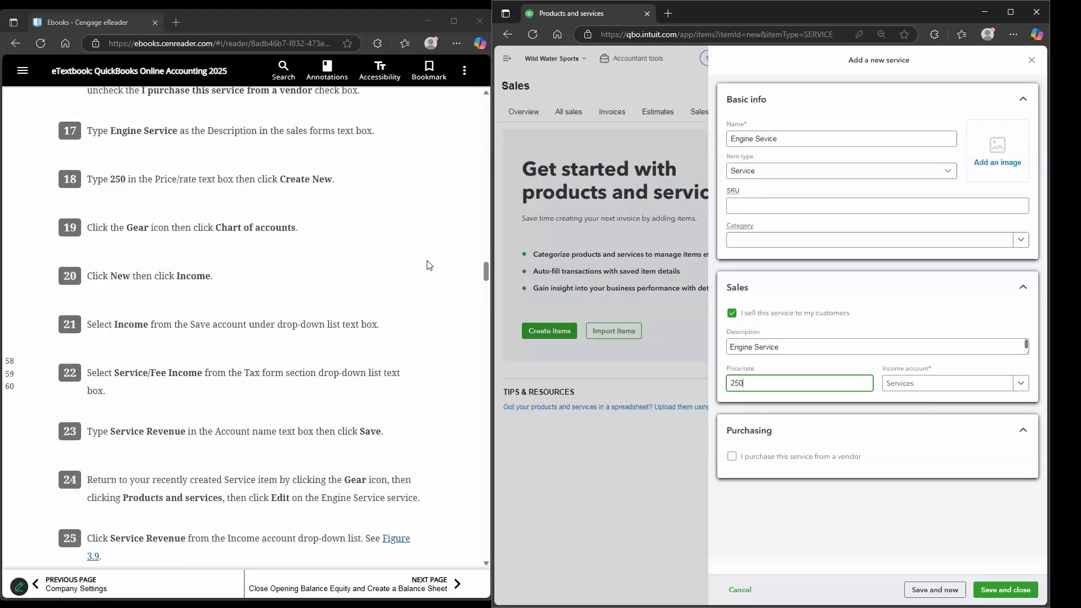
pyautogui.click(1004, 381)
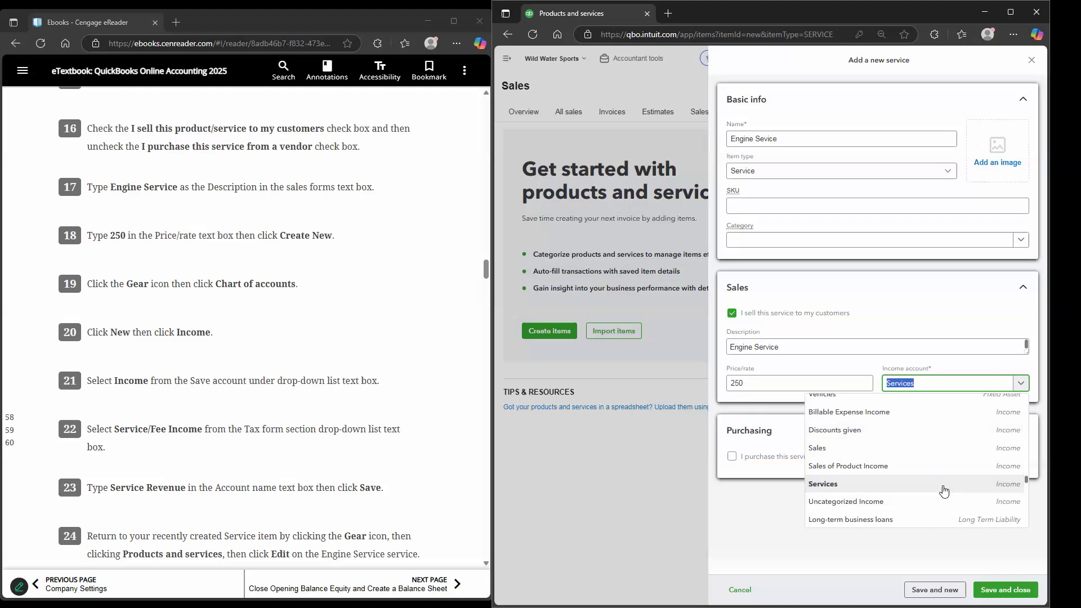
pyautogui.click(131, 283)
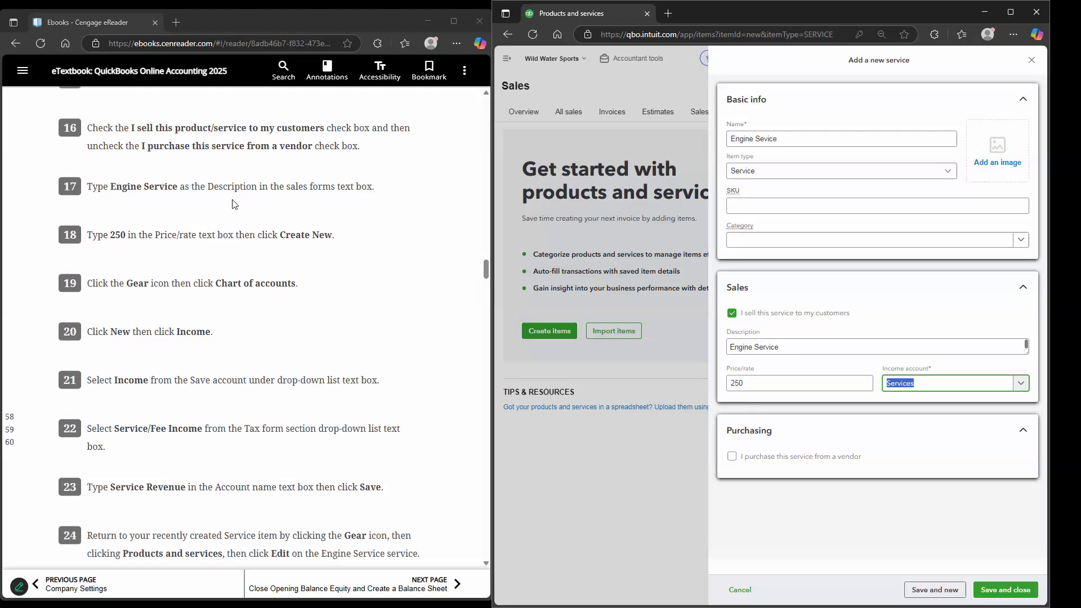
pyautogui.scroll(-1, 143, 232)
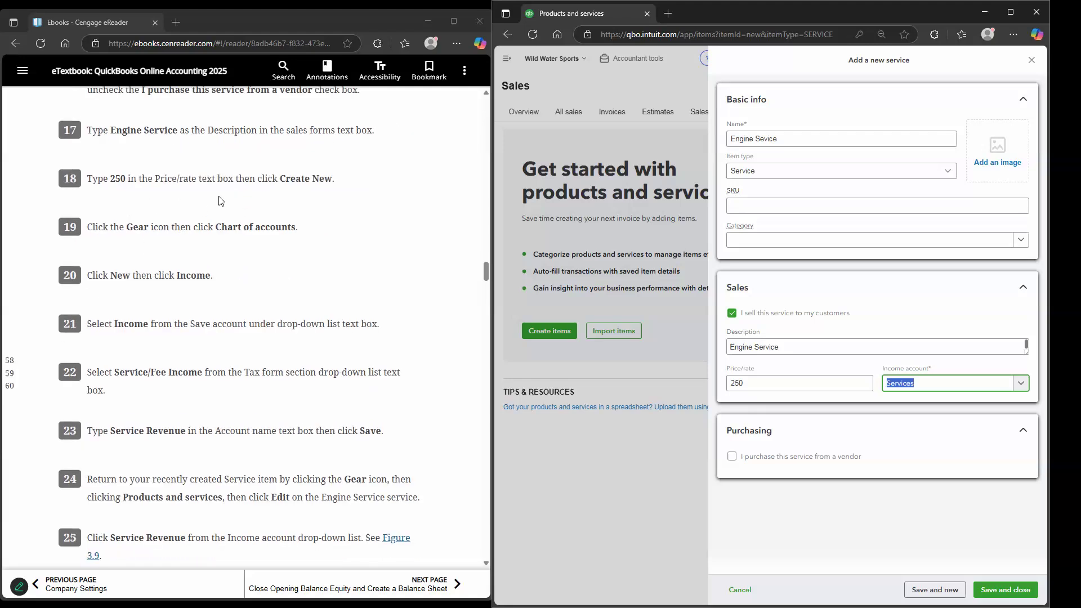
pyautogui.scroll(-1, 158, 206)
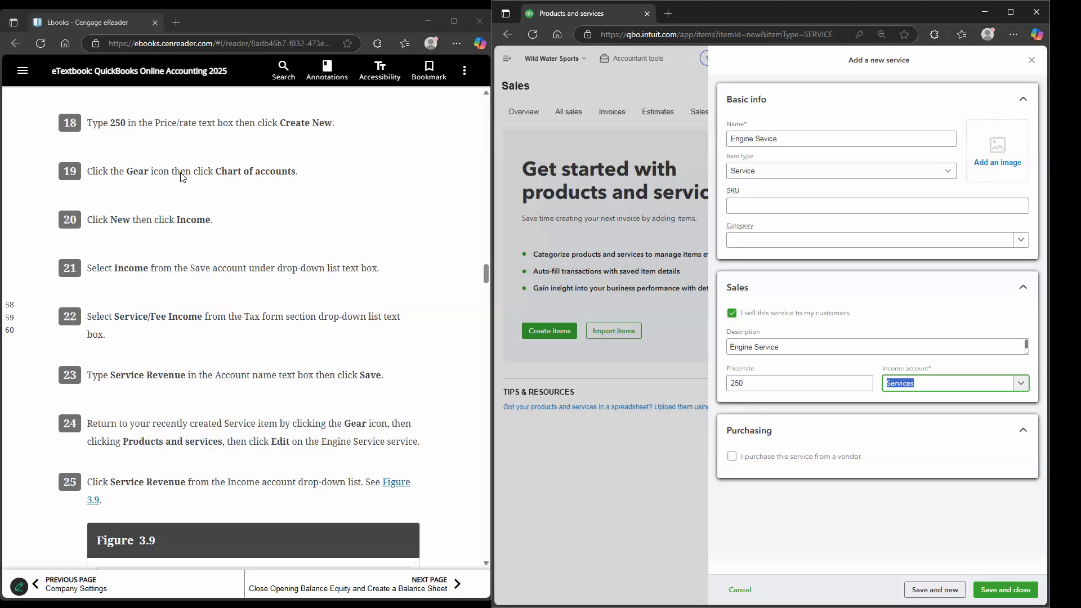
pyautogui.scroll(-1, 183, 177)
pyautogui.scroll(-2, 191, 191)
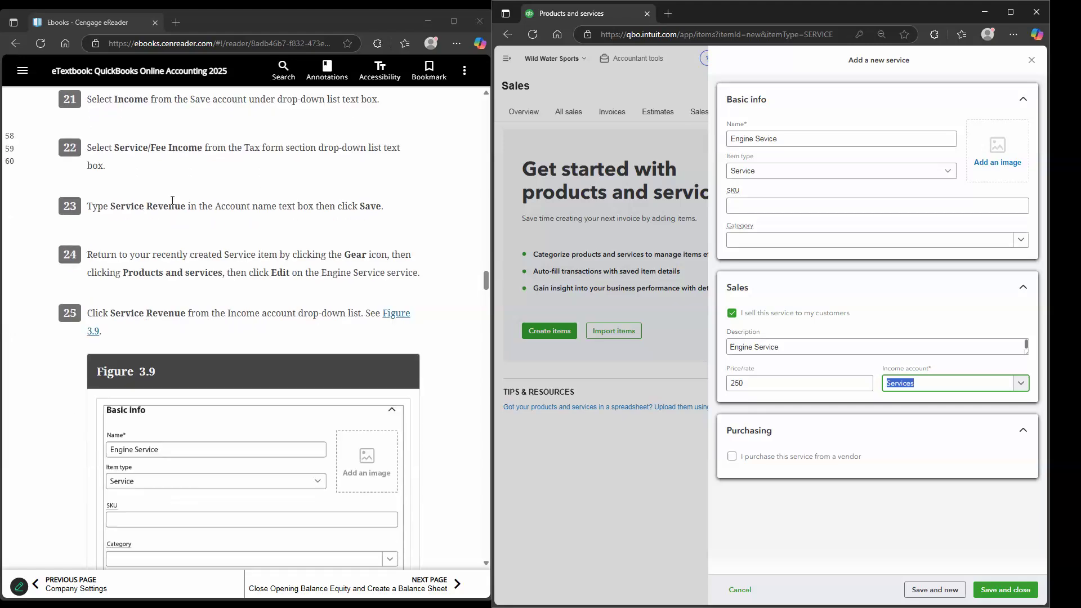
pyautogui.scroll(1, 152, 205)
pyautogui.scroll(-7, 158, 214)
pyautogui.scroll(8, 160, 220)
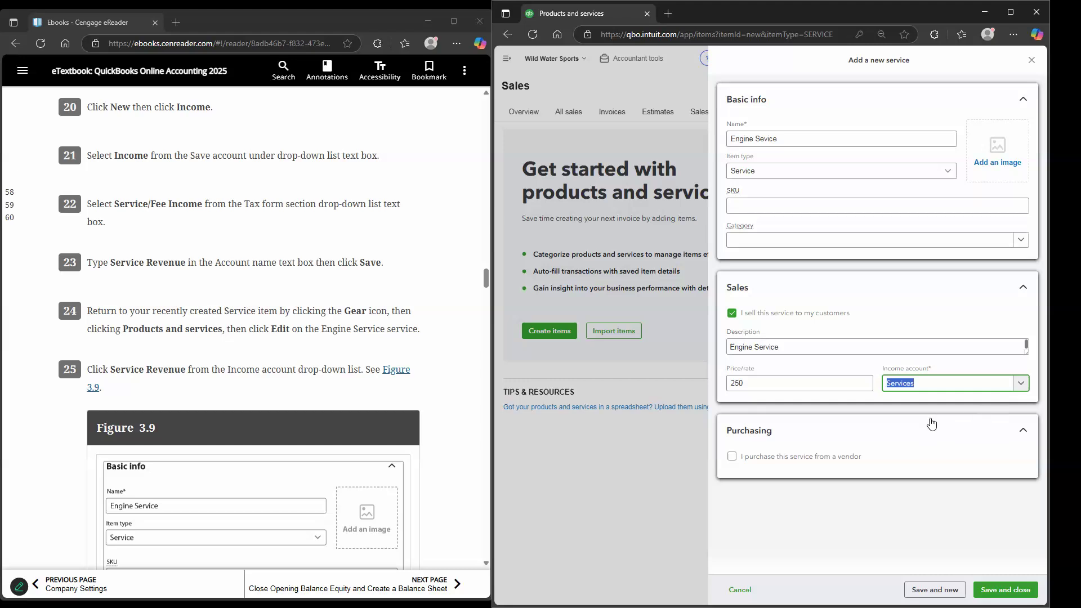
pyautogui.scroll(10, 938, 470)
pyautogui.click(913, 397)
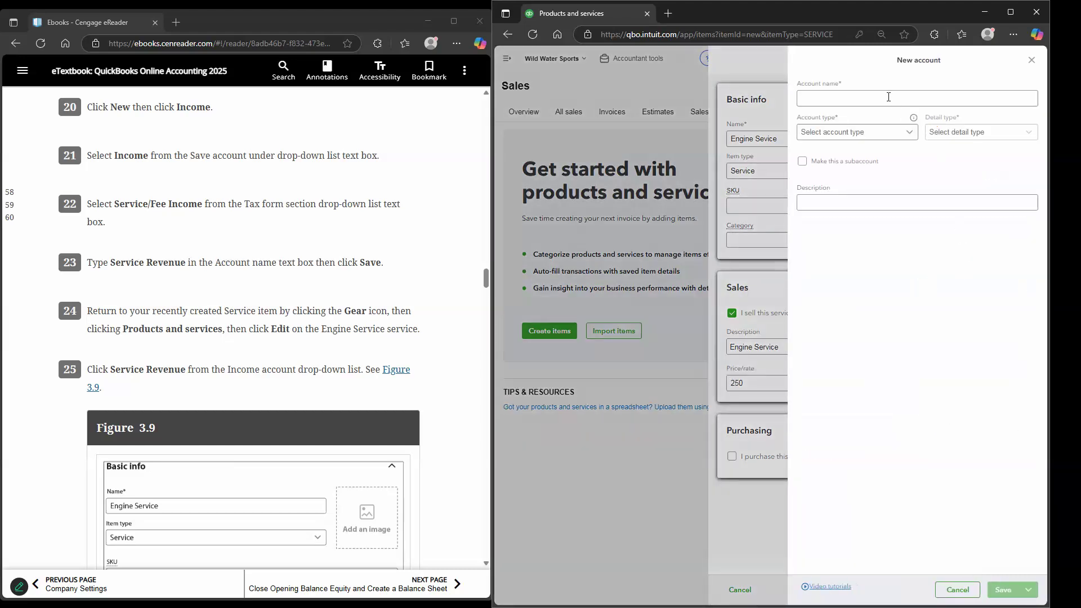
pyautogui.click(849, 92)
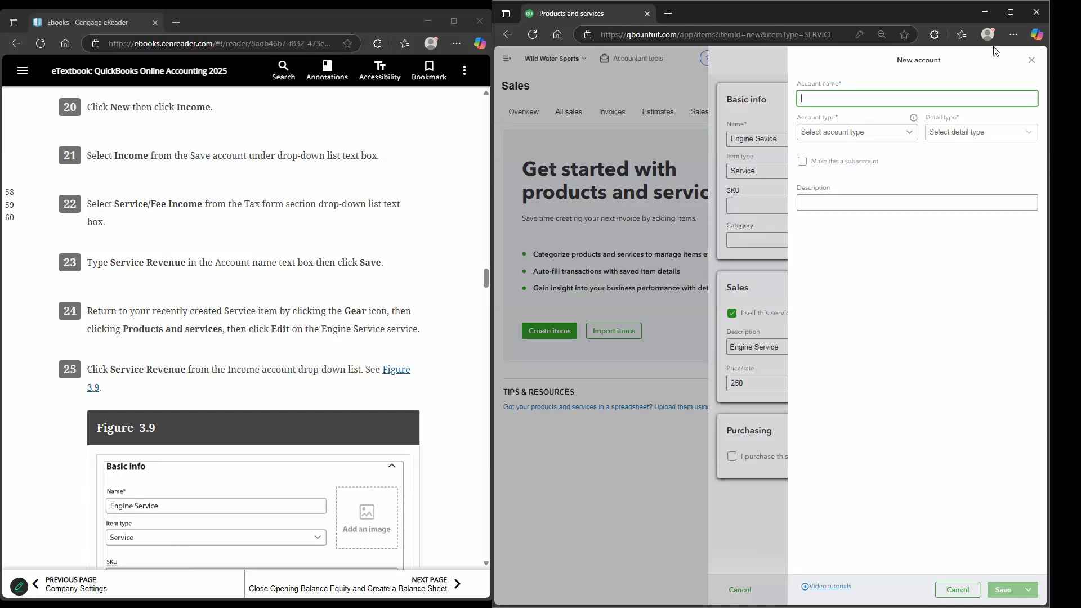
pyautogui.click(1031, 61)
# - Select Services as the service's income account, then save and close the service
pyautogui.click(1021, 385)
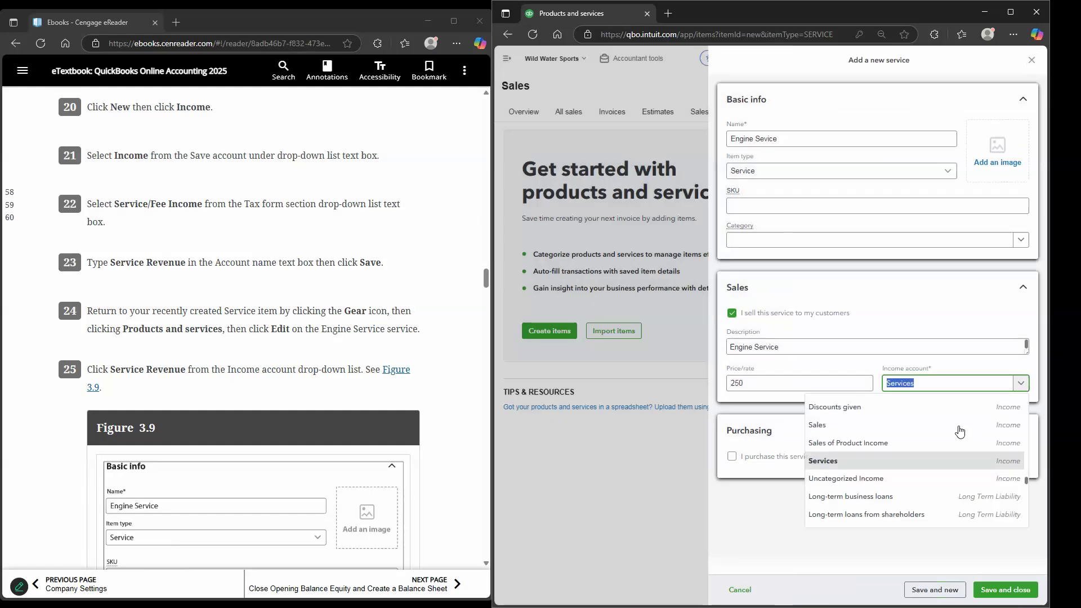
pyautogui.click(949, 461)
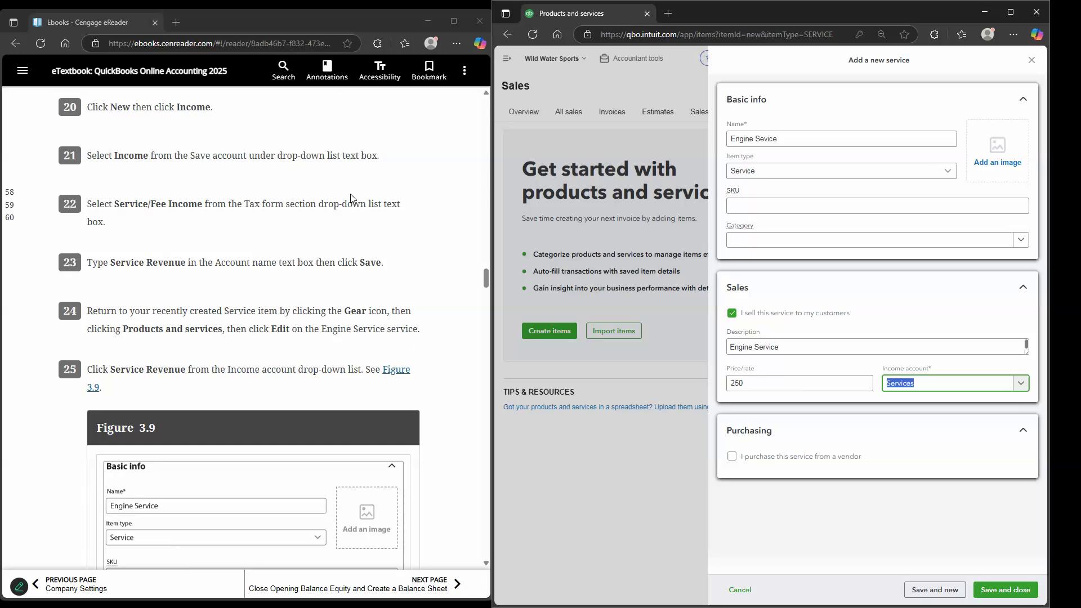
pyautogui.click(1021, 383)
pyautogui.scroll(-10, 956, 428)
pyautogui.scroll(10, 916, 417)
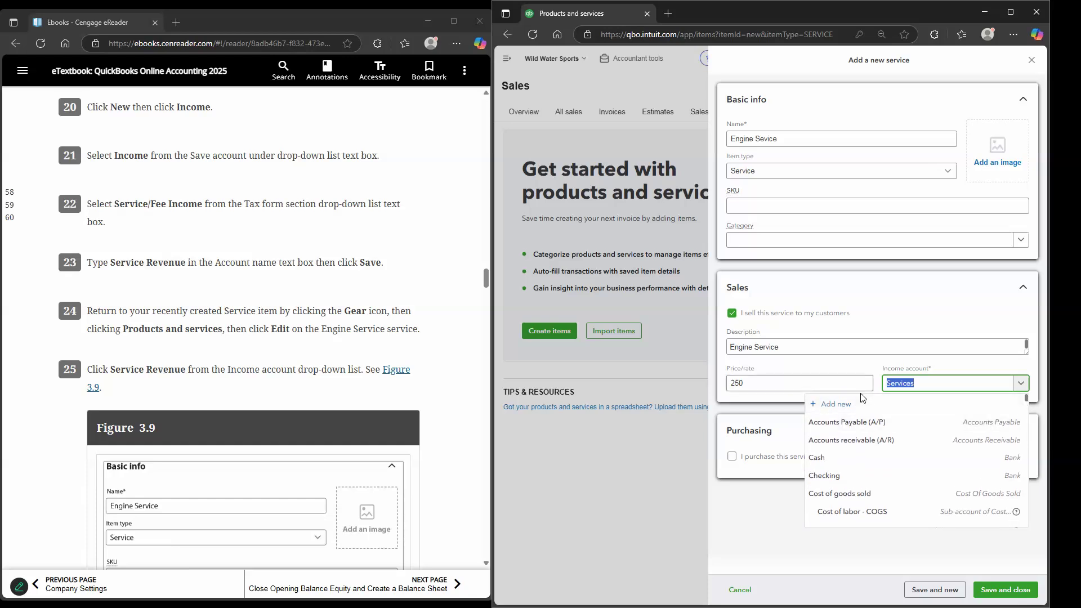
pyautogui.click(864, 578)
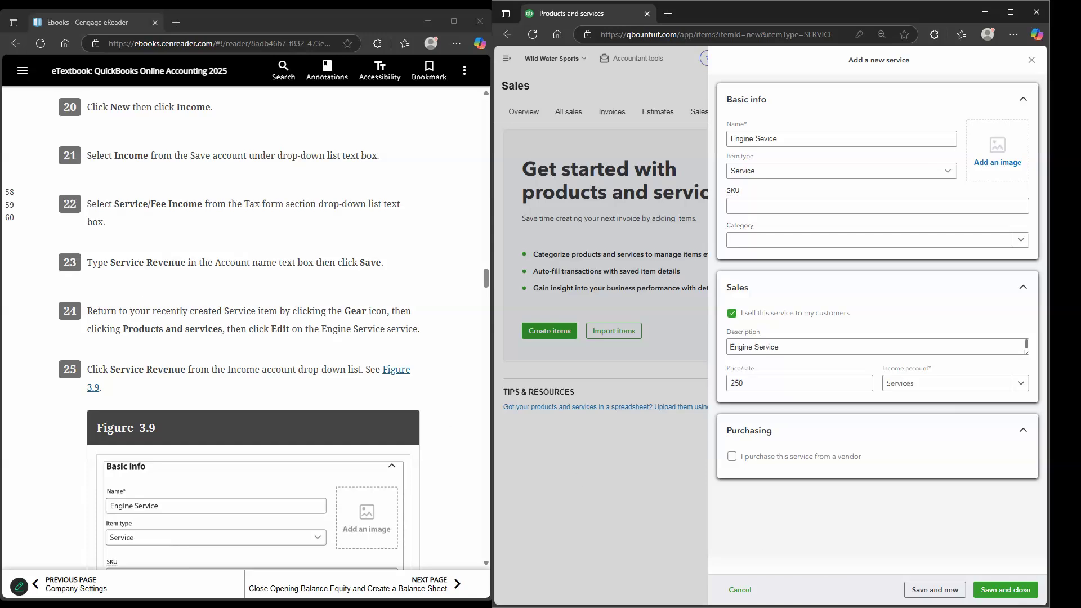
pyautogui.scroll(-1, 248, 326)
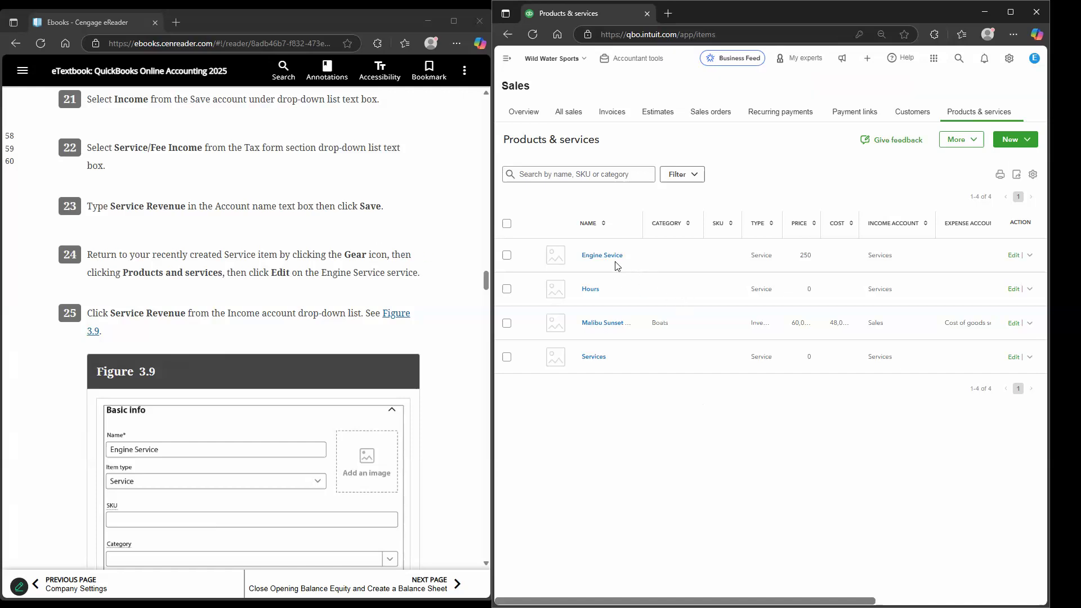
# - Read textbook steps 25 to 29 and open the chart of accounts
pyautogui.scroll(-2, 385, 273)
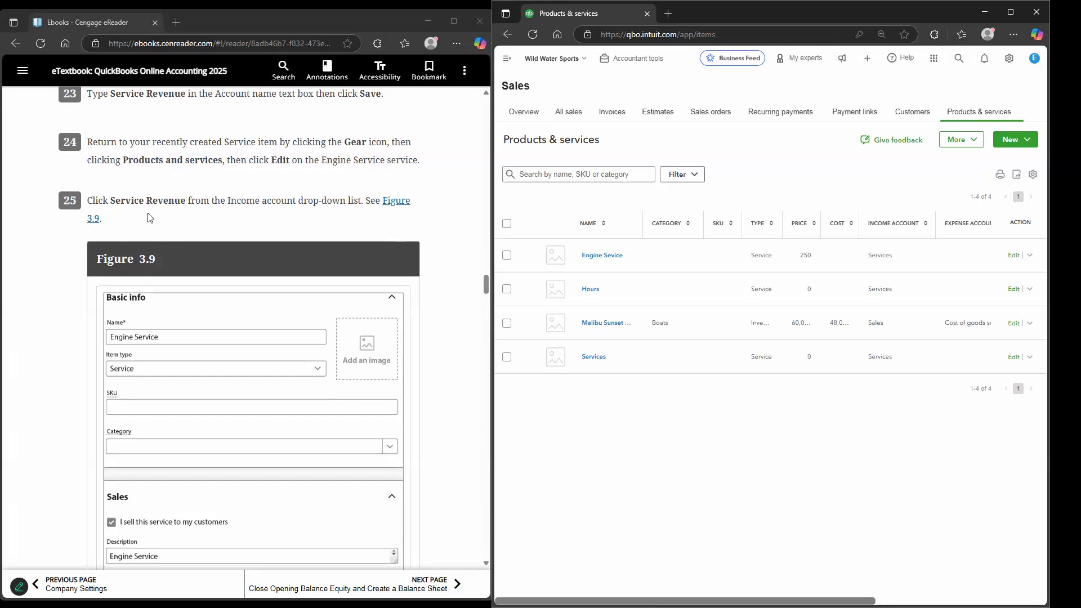
pyautogui.scroll(-7, 166, 218)
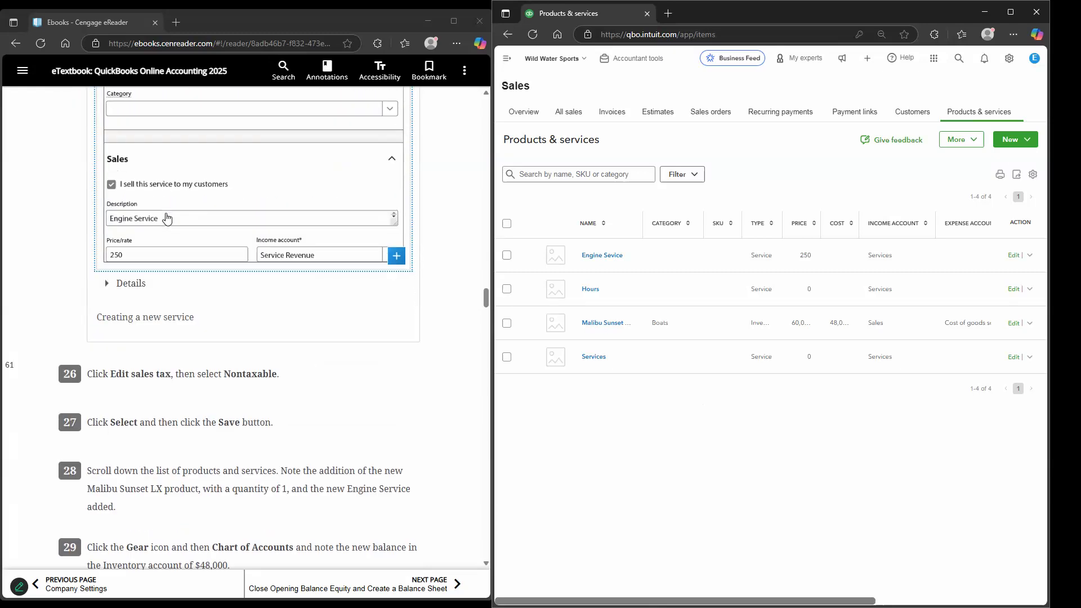
pyautogui.click(508, 60)
pyautogui.moveTo(580, 216)
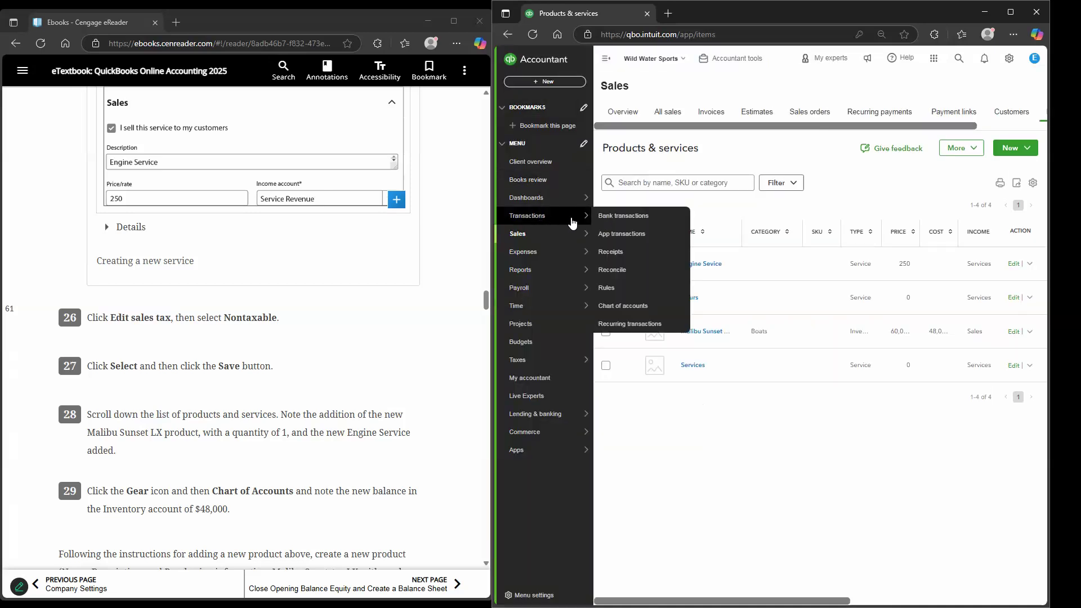
pyautogui.click(614, 304)
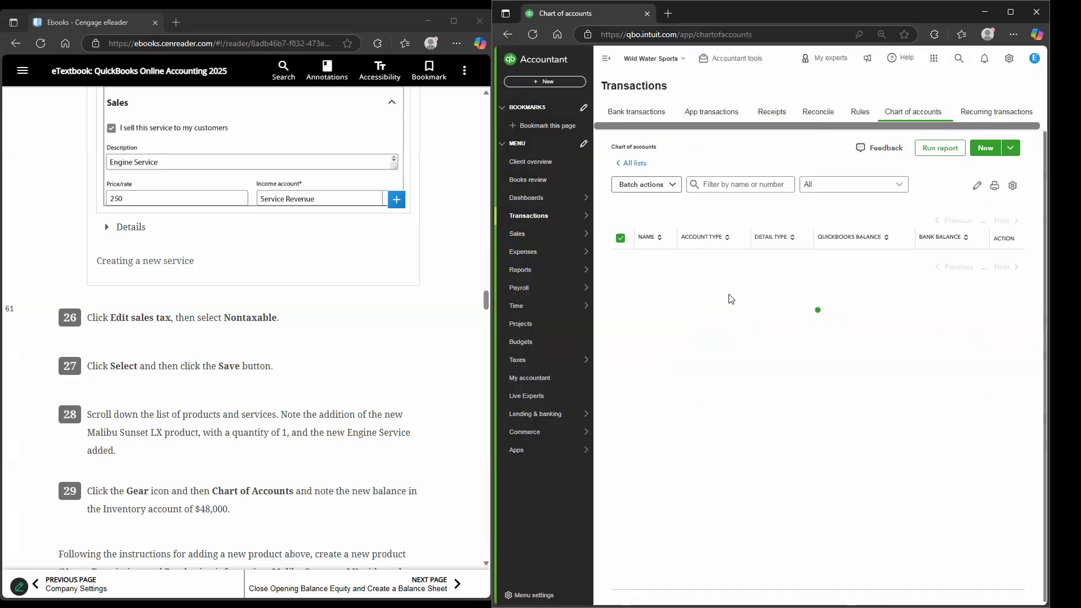
# - Rename the Services income account as Service Revenue in the chart of accounts and save the change
pyautogui.scroll(-10, 692, 366)
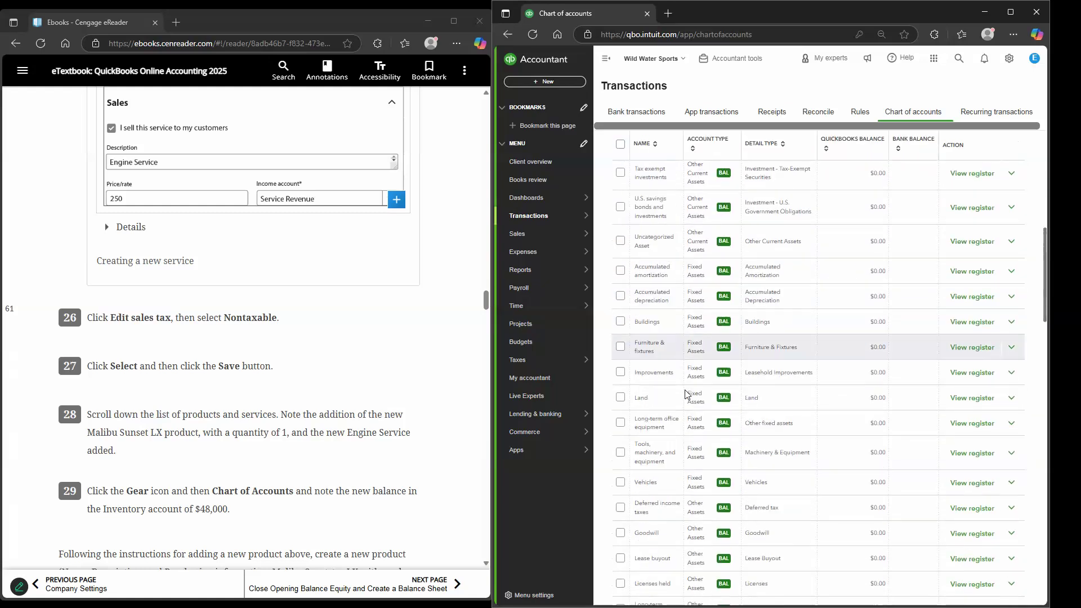
pyautogui.scroll(-10, 682, 410)
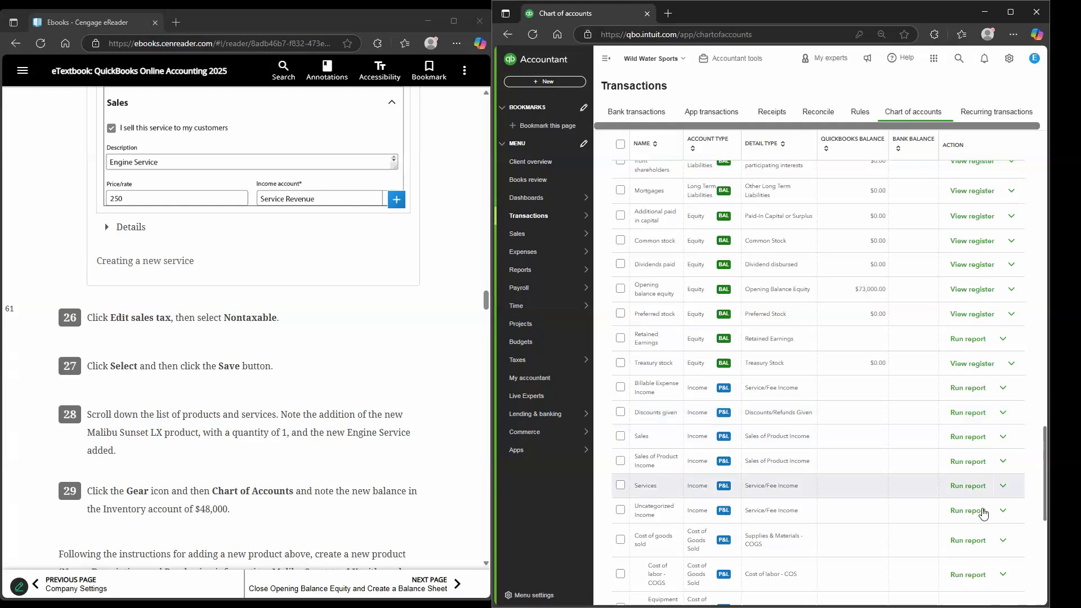
pyautogui.click(1006, 487)
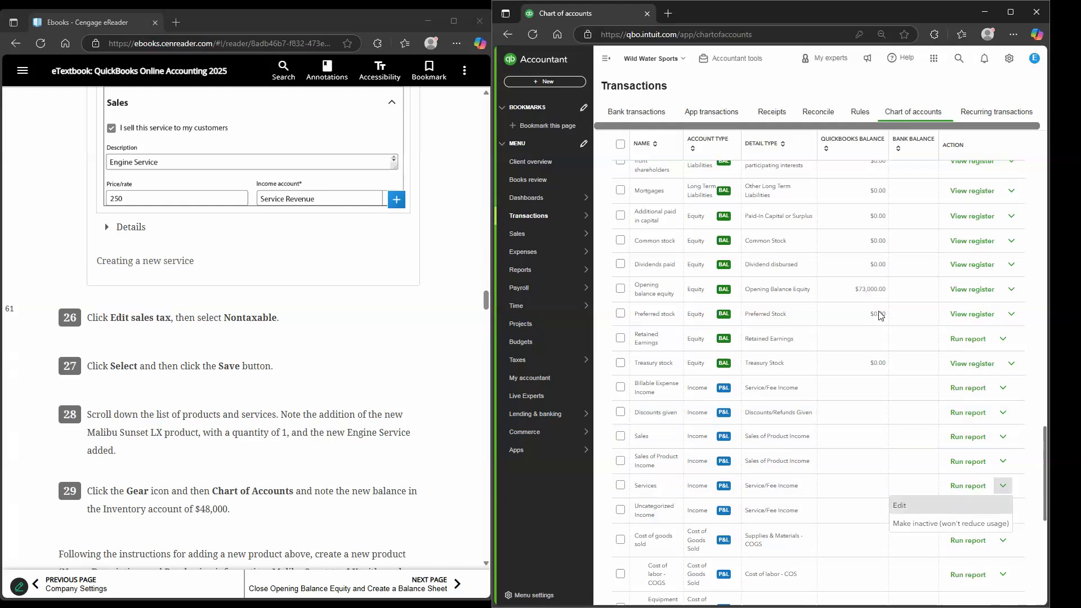
pyautogui.click(951, 505)
pyautogui.click(861, 92)
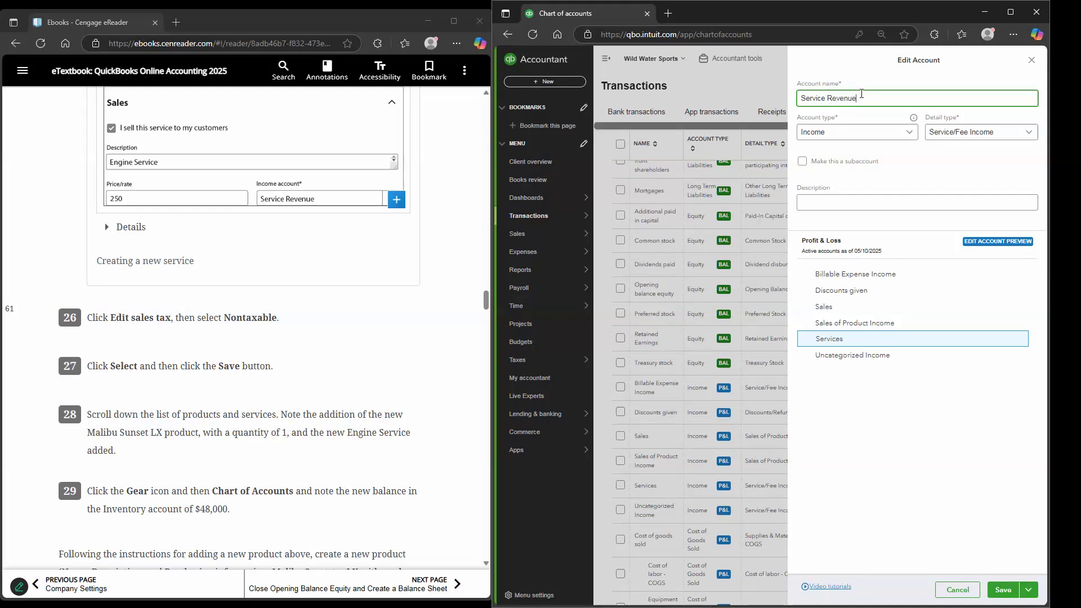
pyautogui.click(1003, 589)
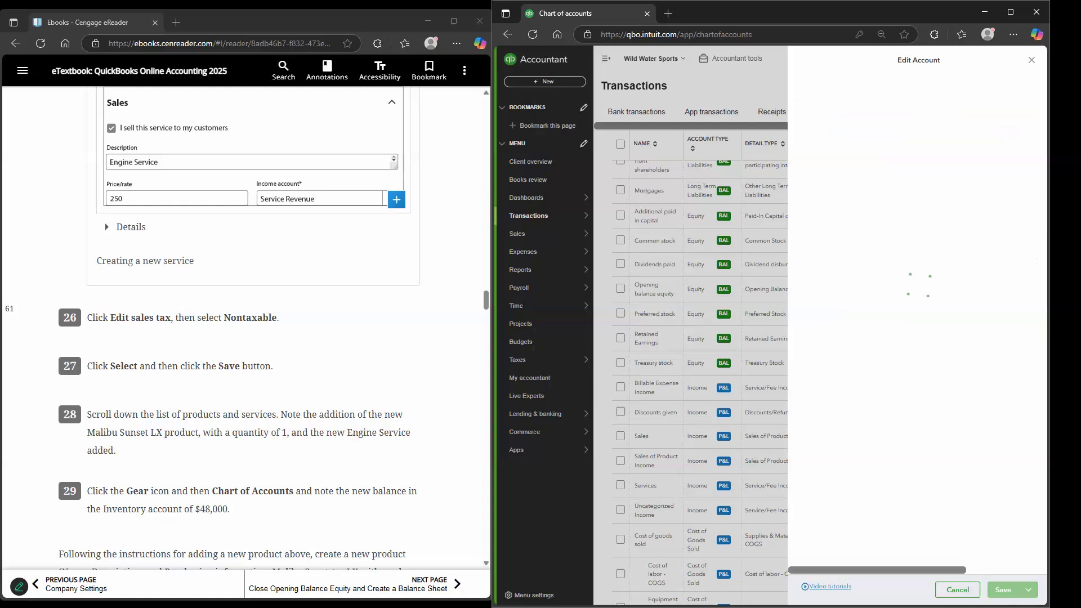
# - Review the textbook's engine service figure and steps 26 to 29, and open the products and services list
pyautogui.scroll(5, 319, 309)
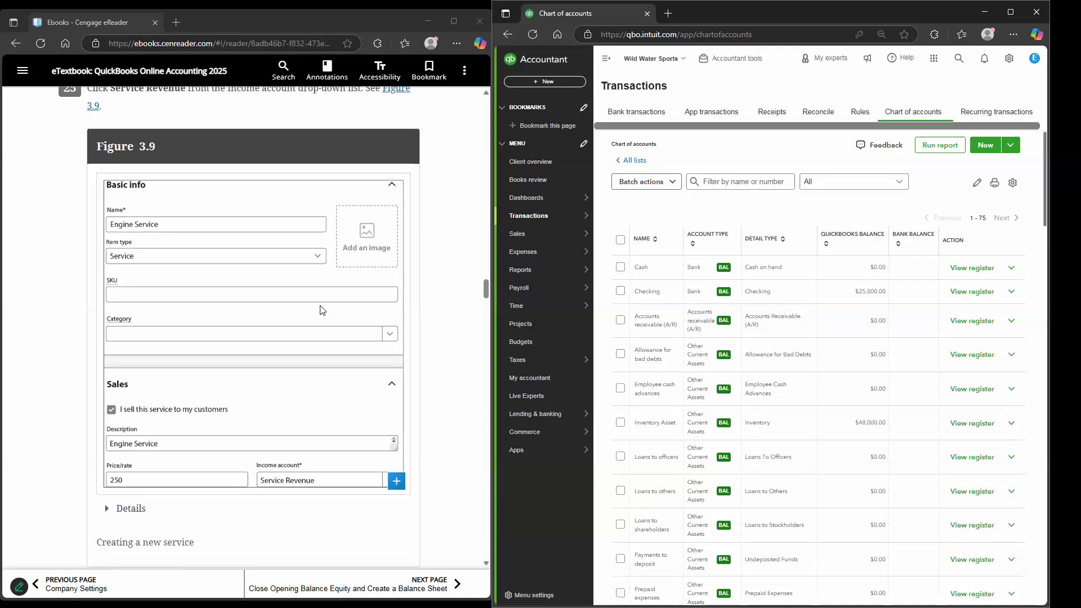
pyautogui.scroll(-1, 320, 309)
pyautogui.scroll(4, 319, 309)
pyautogui.scroll(-7, 320, 306)
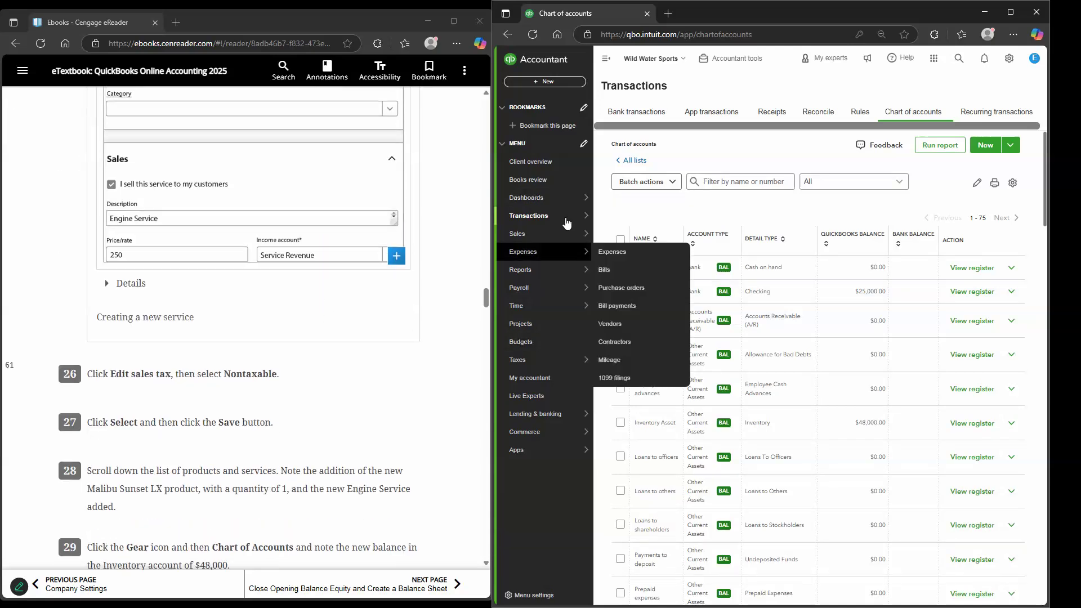
pyautogui.moveTo(549, 234)
pyautogui.click(613, 378)
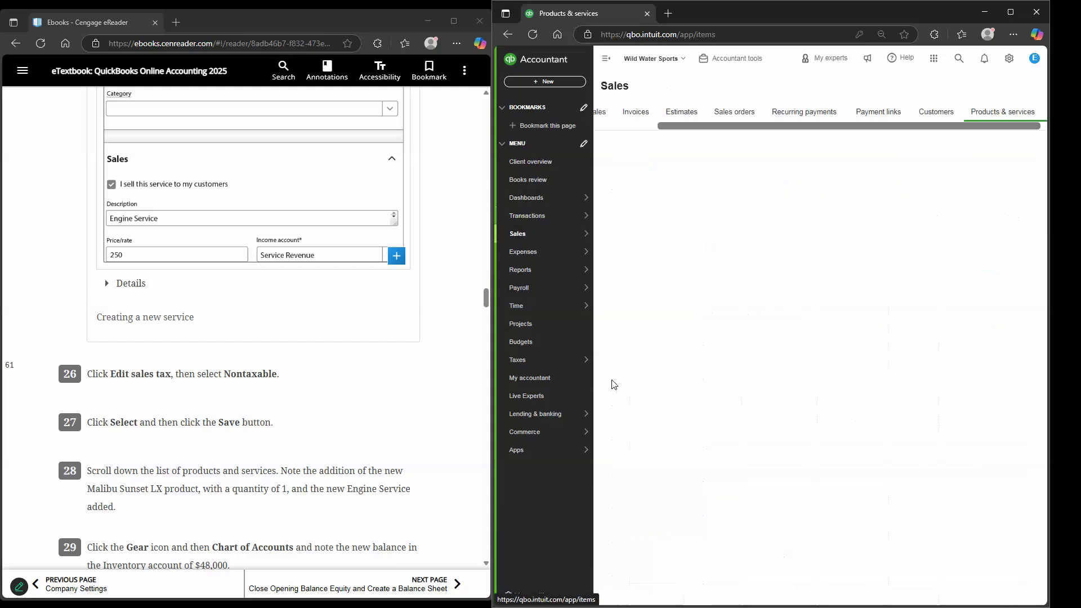
# - Open the Services item, compare its details with textbook Figure 3.9 and step 26, and close it
pyautogui.click(1013, 364)
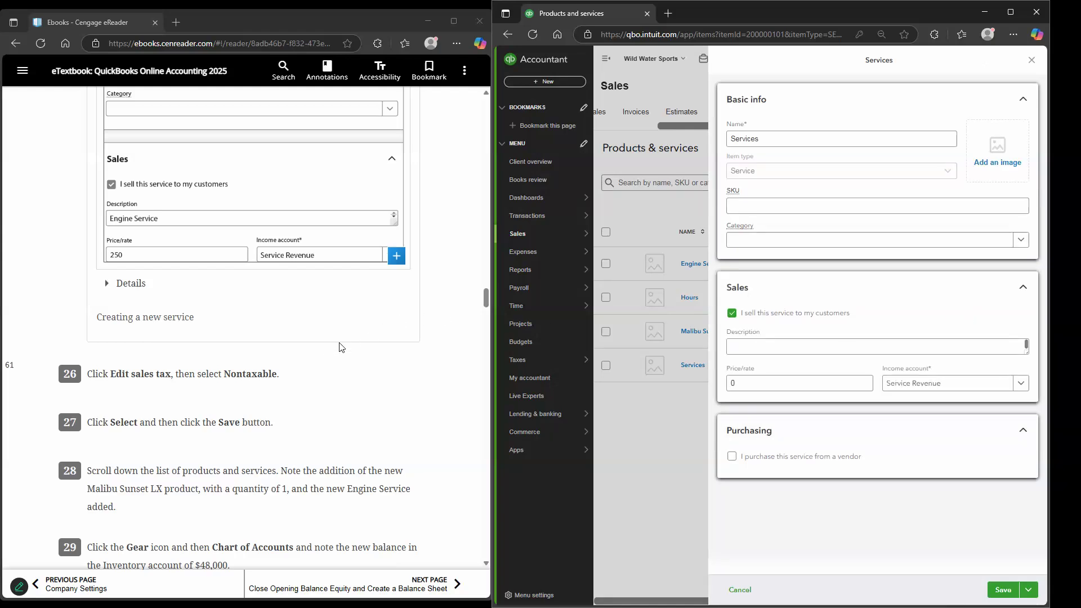
pyautogui.scroll(3, 331, 352)
pyautogui.scroll(2, 329, 355)
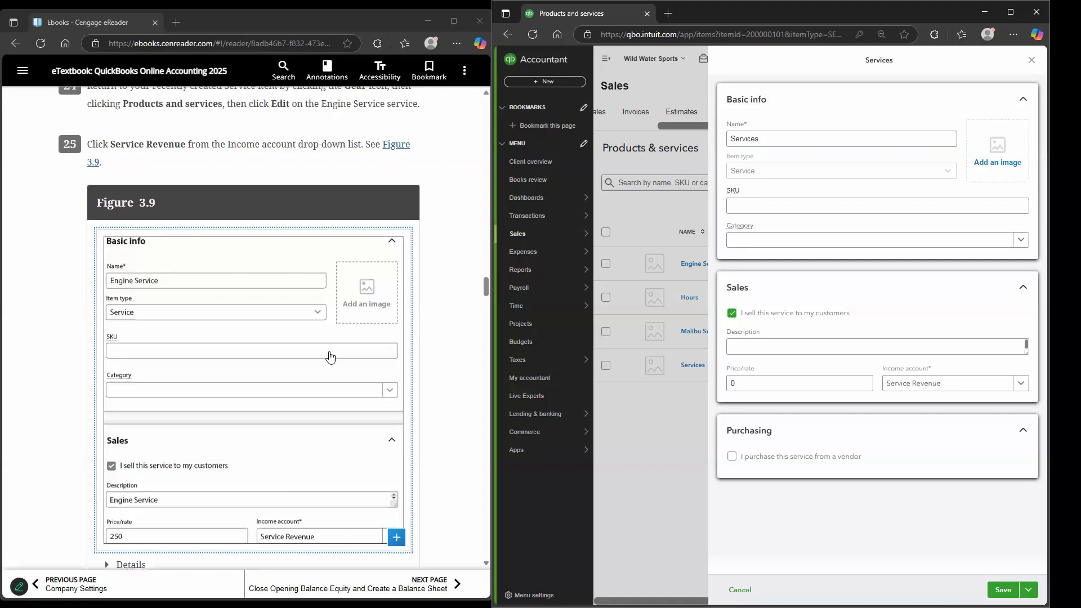
pyautogui.scroll(-7, 331, 354)
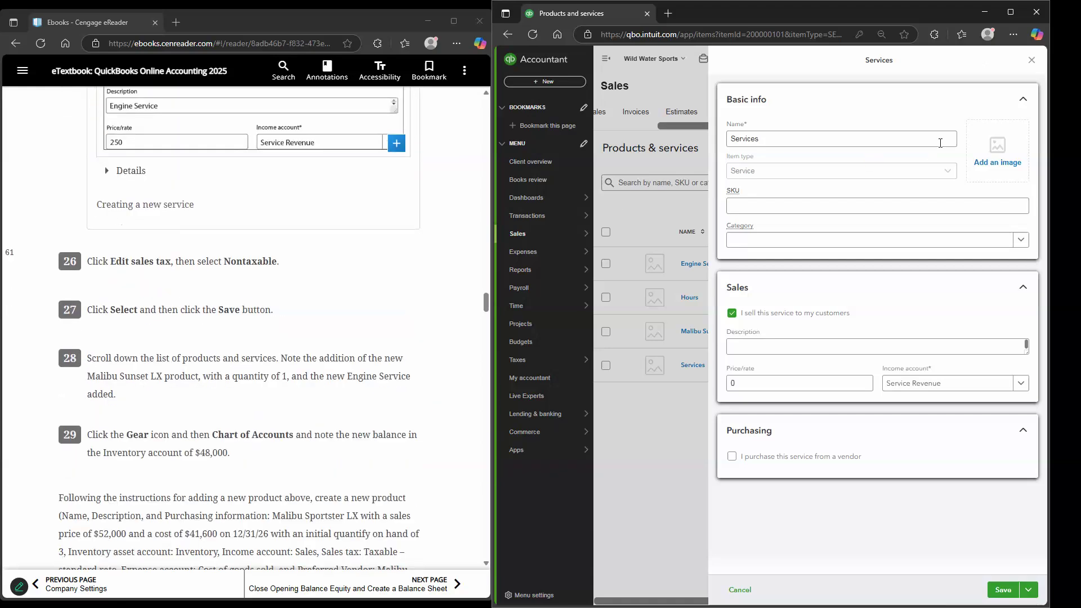
pyautogui.click(1031, 59)
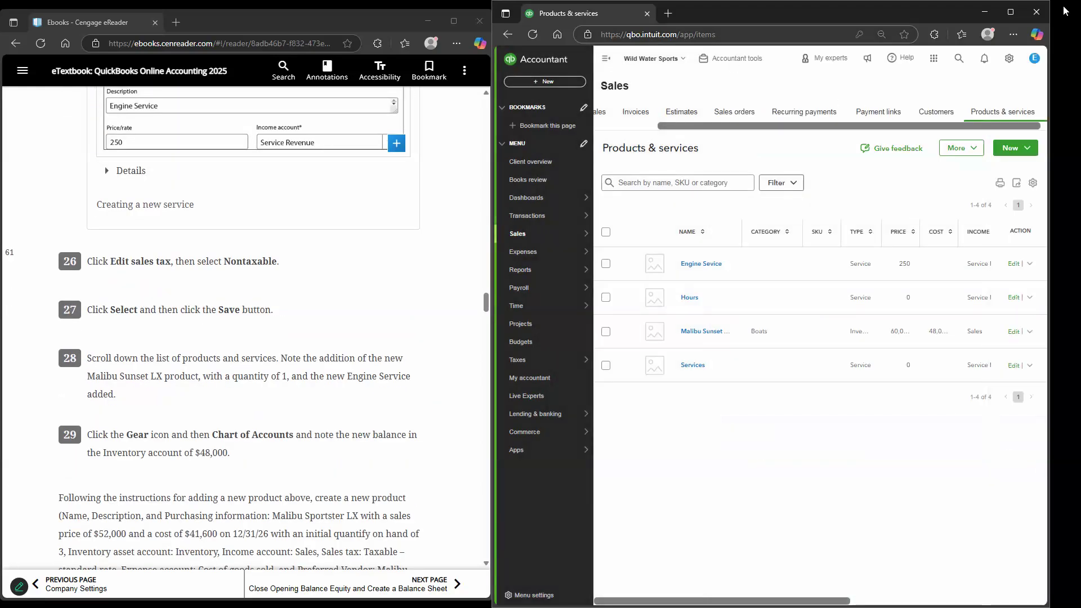
# - Examine the item list's columns and options and the Services item's details for the sales tax setting of textbook step 26
pyautogui.hscroll(5, 820, 315)
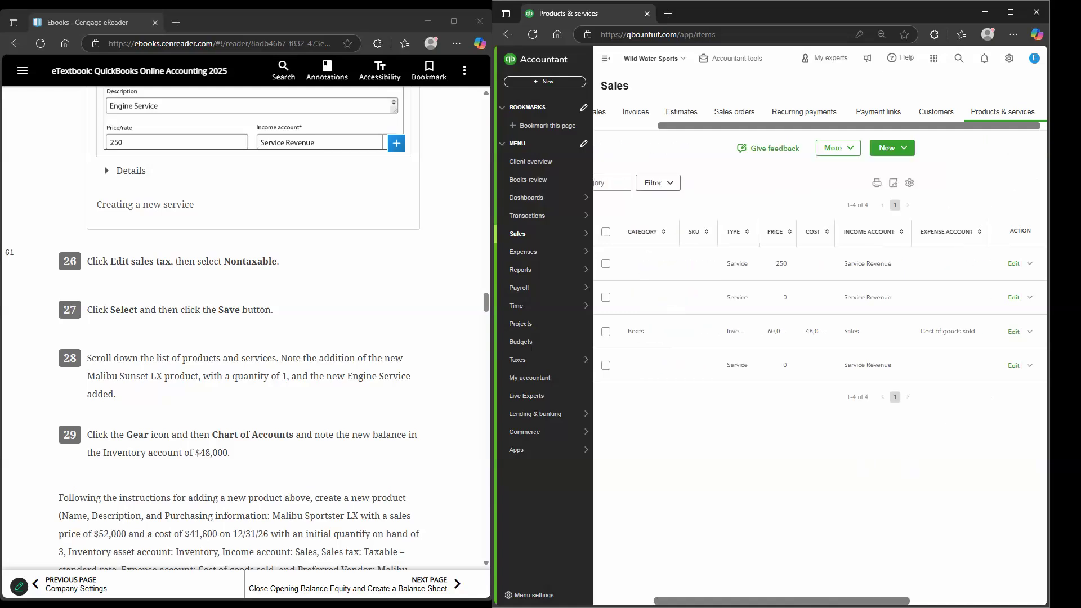
pyautogui.hscroll(1, 1029, 368)
pyautogui.click(1029, 365)
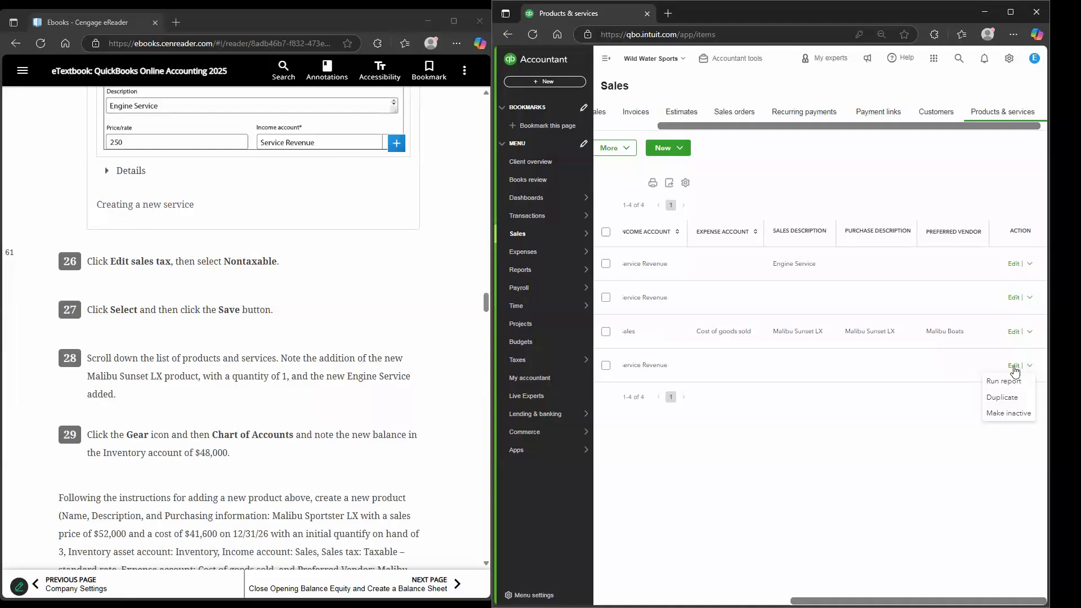
pyautogui.click(1013, 366)
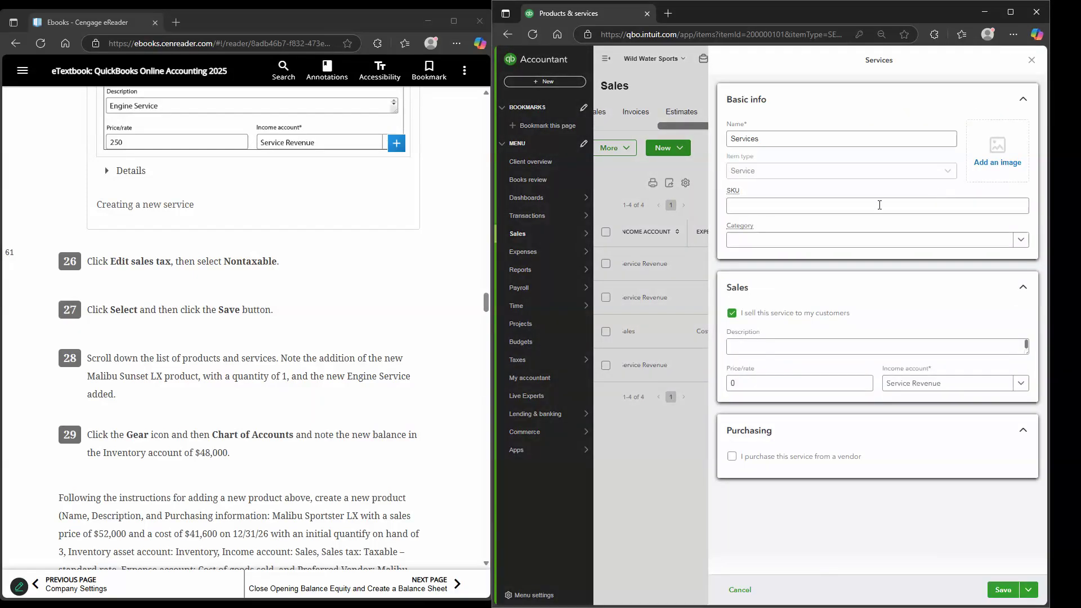
pyautogui.click(1020, 240)
pyautogui.click(1021, 240)
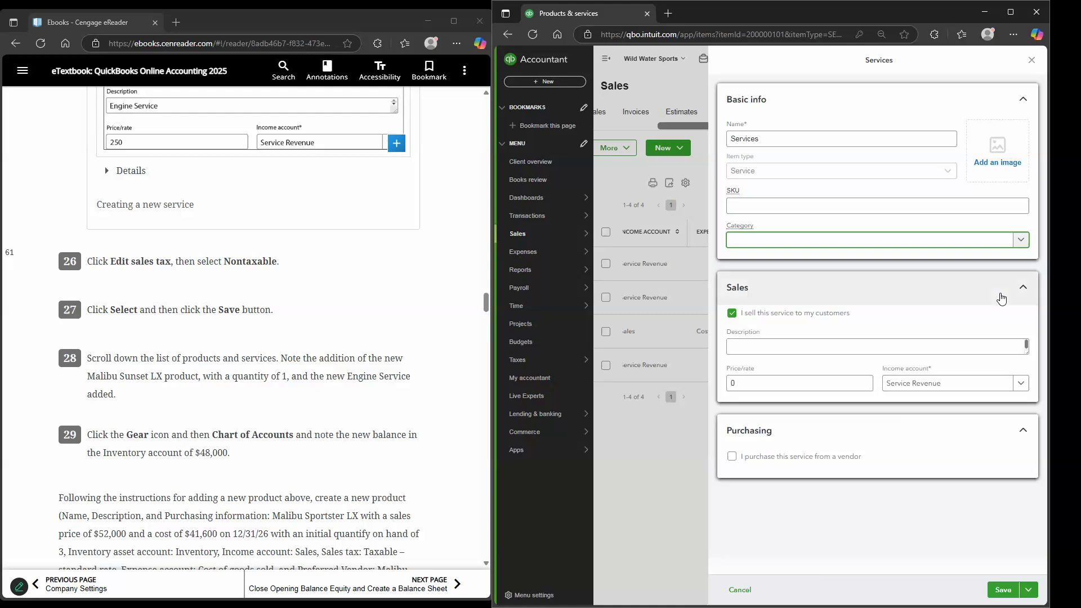
pyautogui.click(1031, 61)
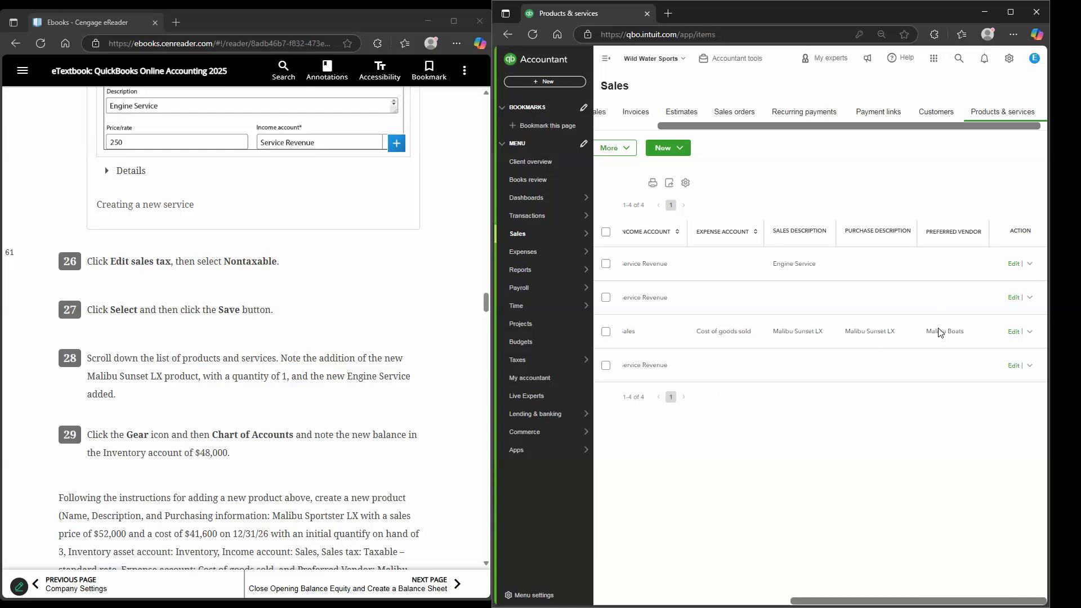
pyautogui.hscroll(-10, 820, 315)
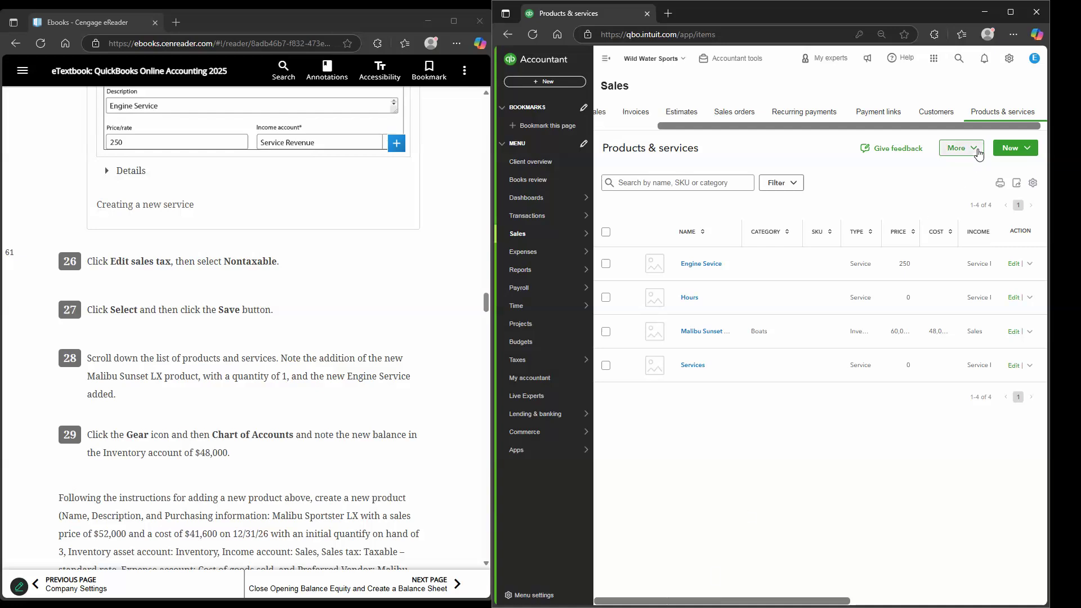
pyautogui.click(959, 162)
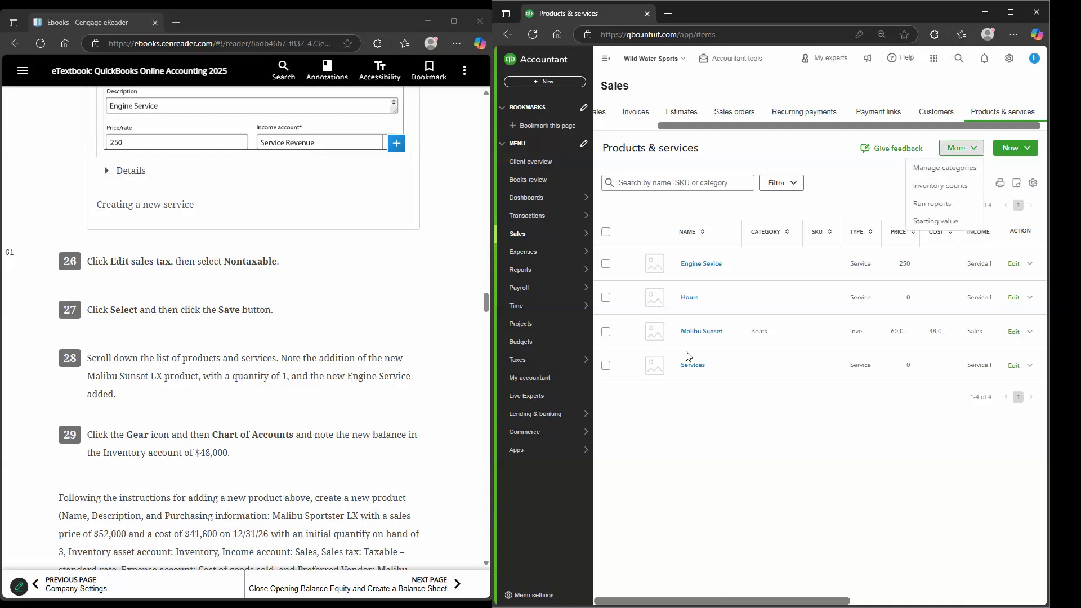
pyautogui.click(686, 368)
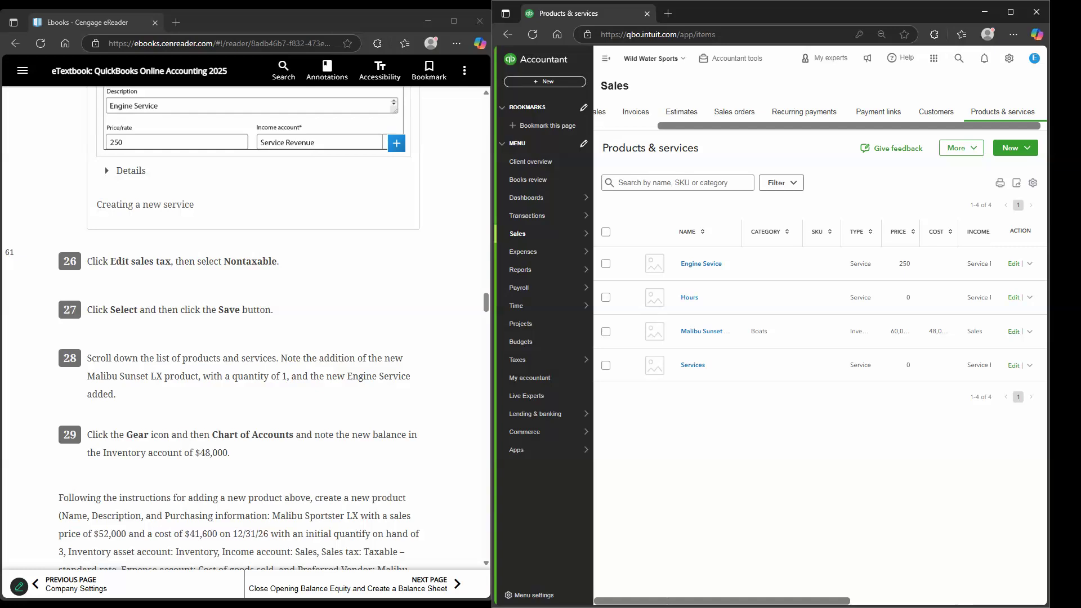
# - Examine the Malibu Sunset LX product's inventory, sales and purchasing details, and close it without saving
pyautogui.hscroll(6, 820, 371)
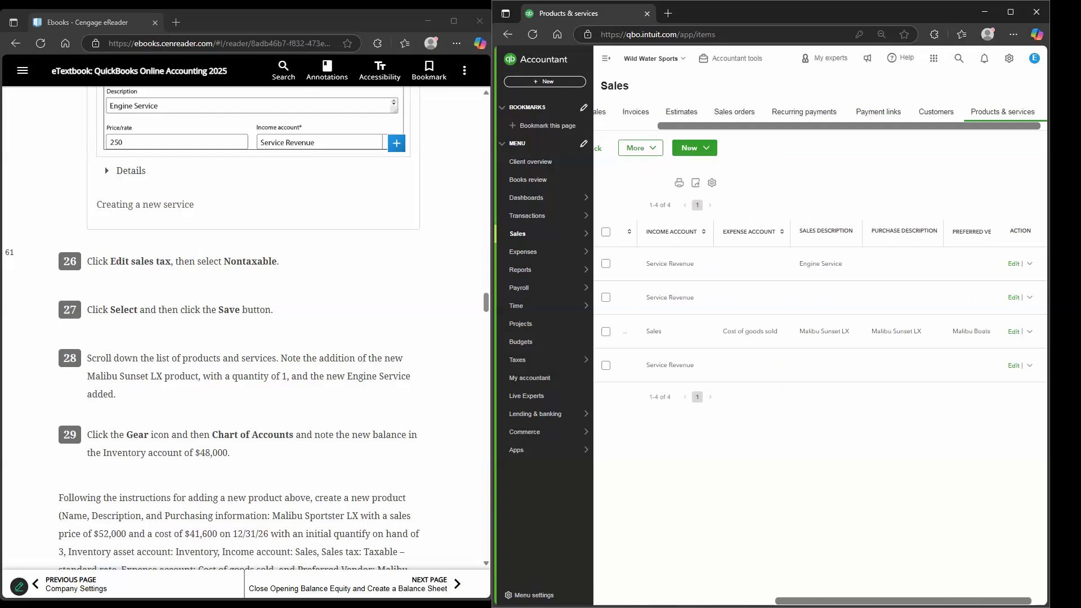
pyautogui.click(1013, 331)
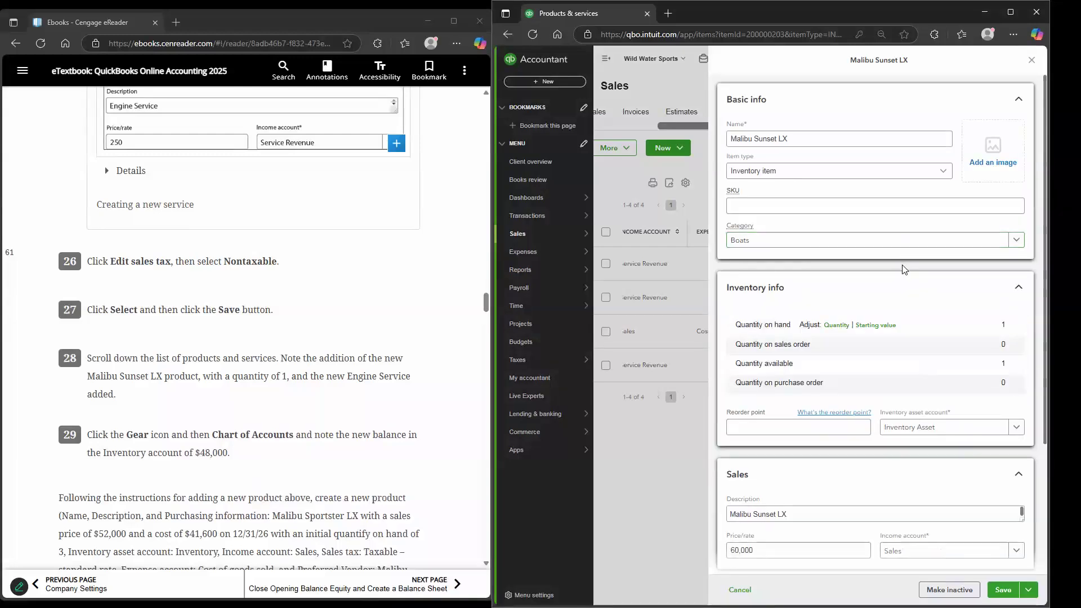
pyautogui.scroll(-3, 912, 304)
pyautogui.scroll(3, 924, 391)
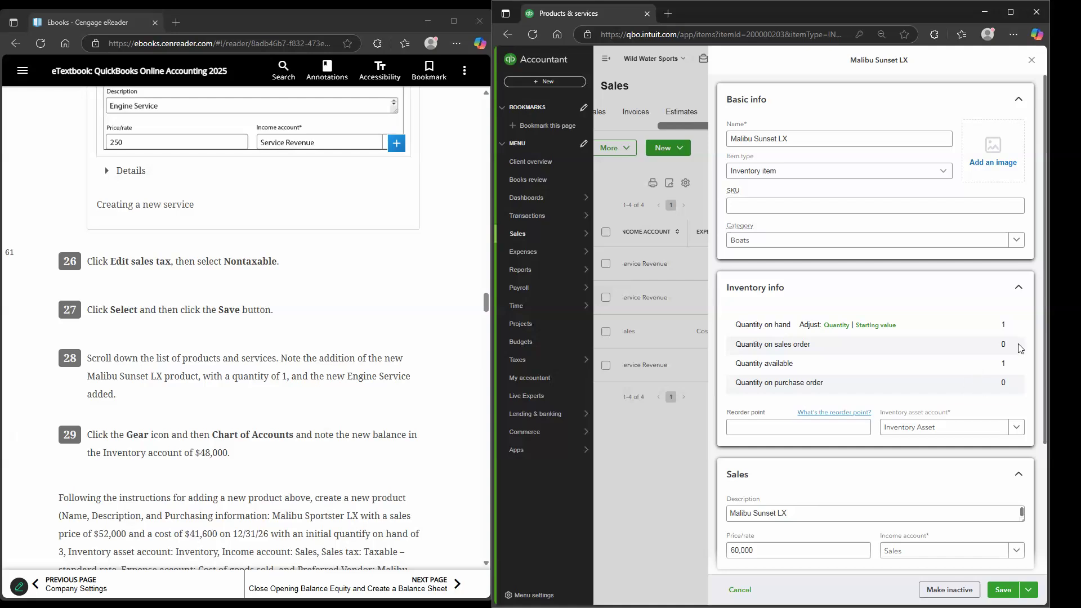
pyautogui.scroll(-3, 1020, 346)
pyautogui.click(1022, 309)
pyautogui.click(1017, 380)
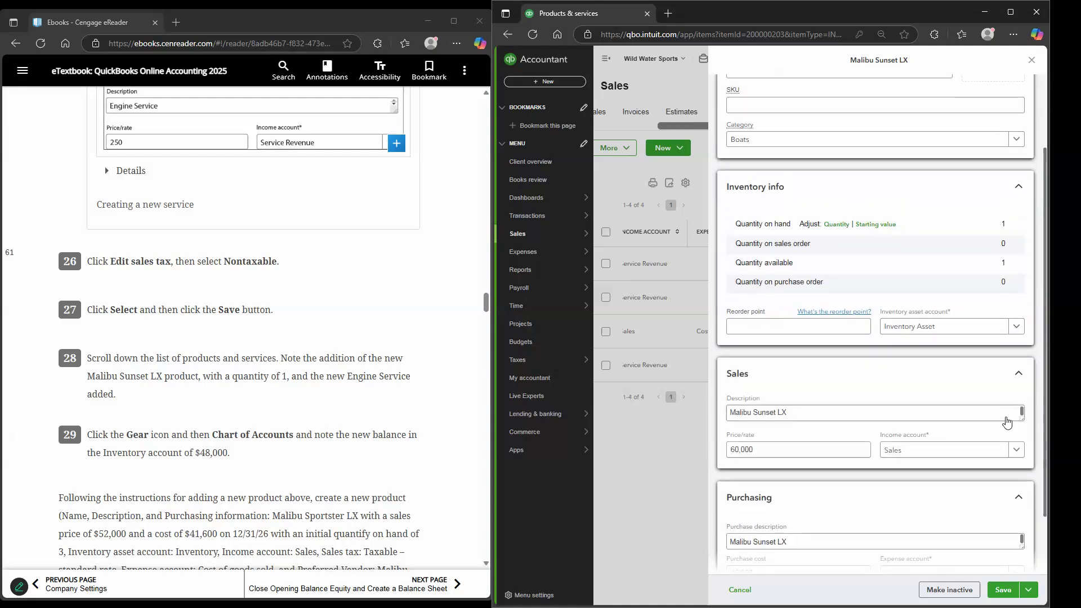
pyautogui.click(1030, 589)
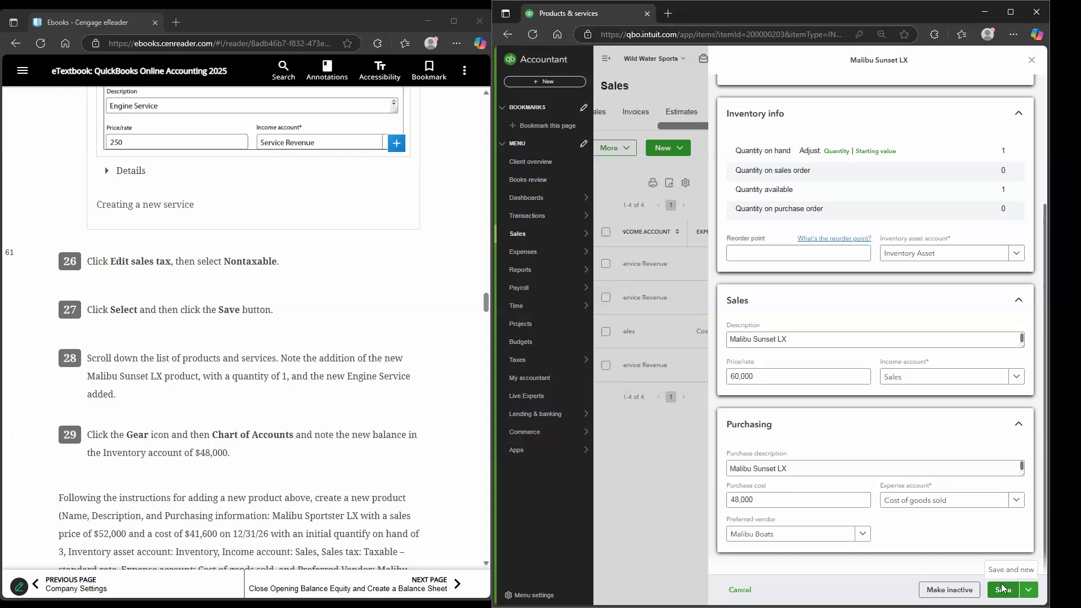
pyautogui.click(1031, 59)
# - Open the chart of accounts for textbook step 29 and read the instructions that follow it
pyautogui.scroll(-2, 254, 338)
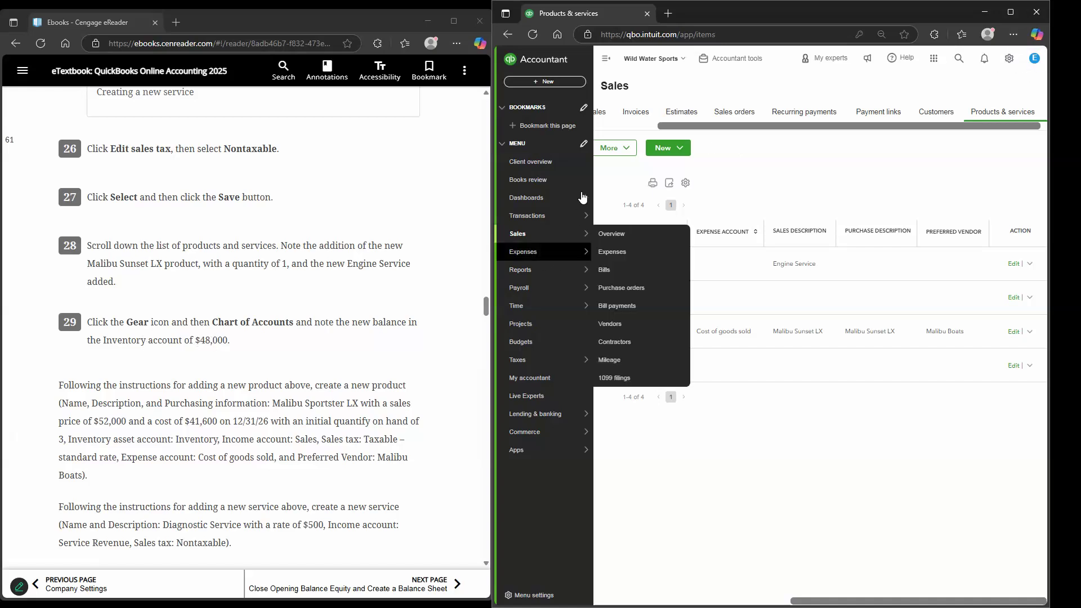
pyautogui.click(1009, 58)
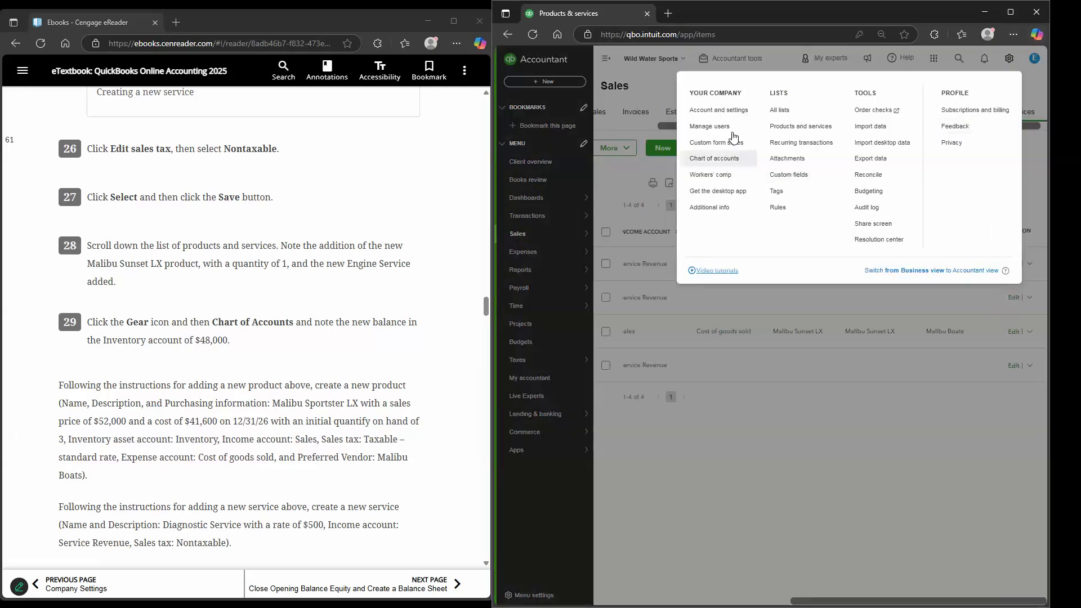
pyautogui.click(730, 158)
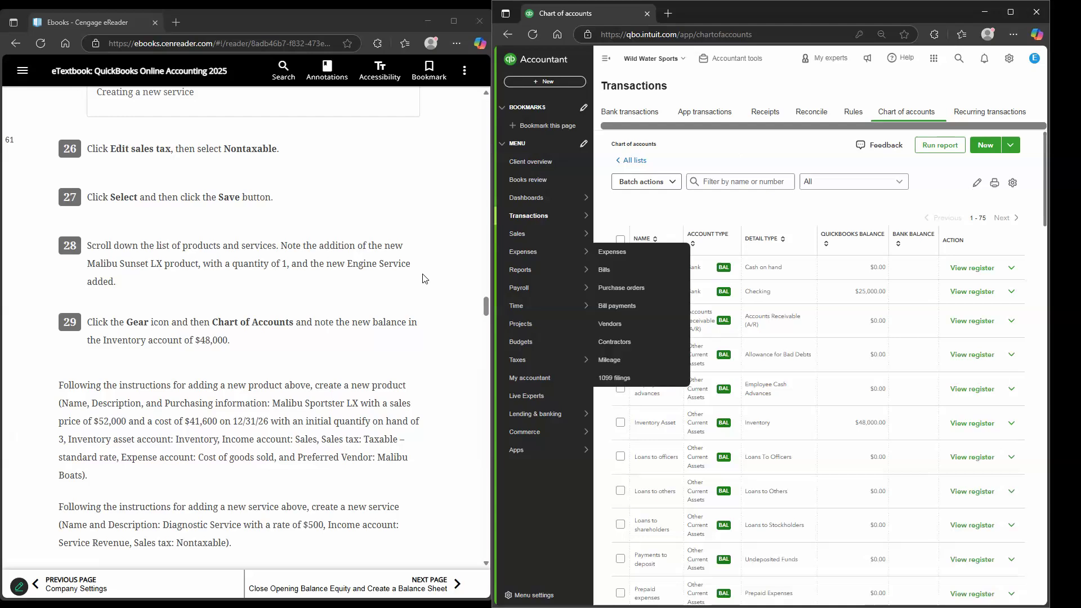
pyautogui.scroll(-2, 422, 278)
pyautogui.scroll(-1, 422, 278)
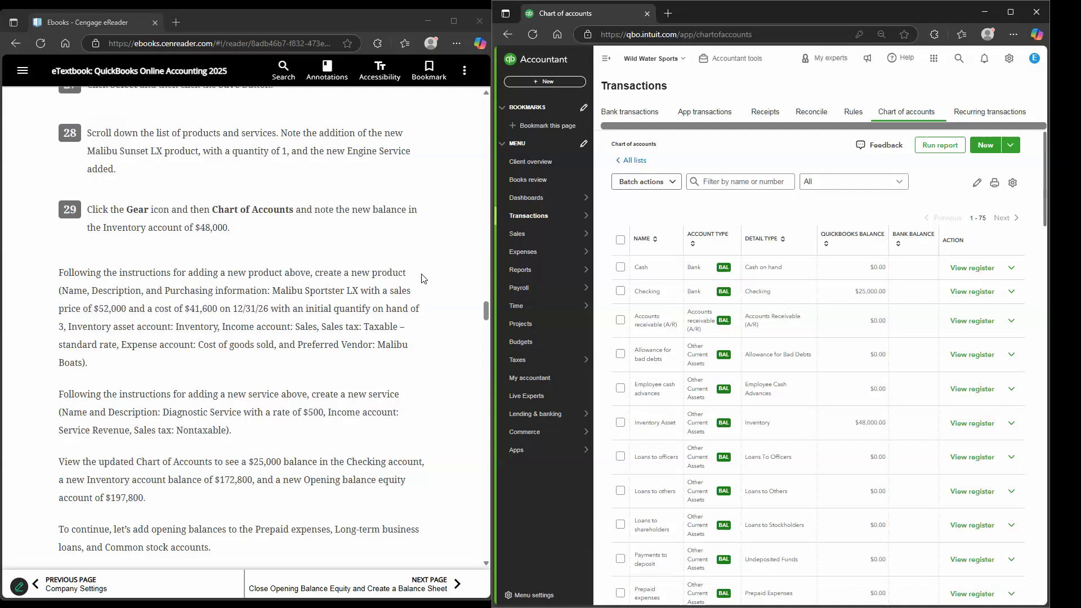
# - Collapse the navigation menu, view the Inventory Asset account's register and dismiss the register basics tip
pyautogui.click(597, 66)
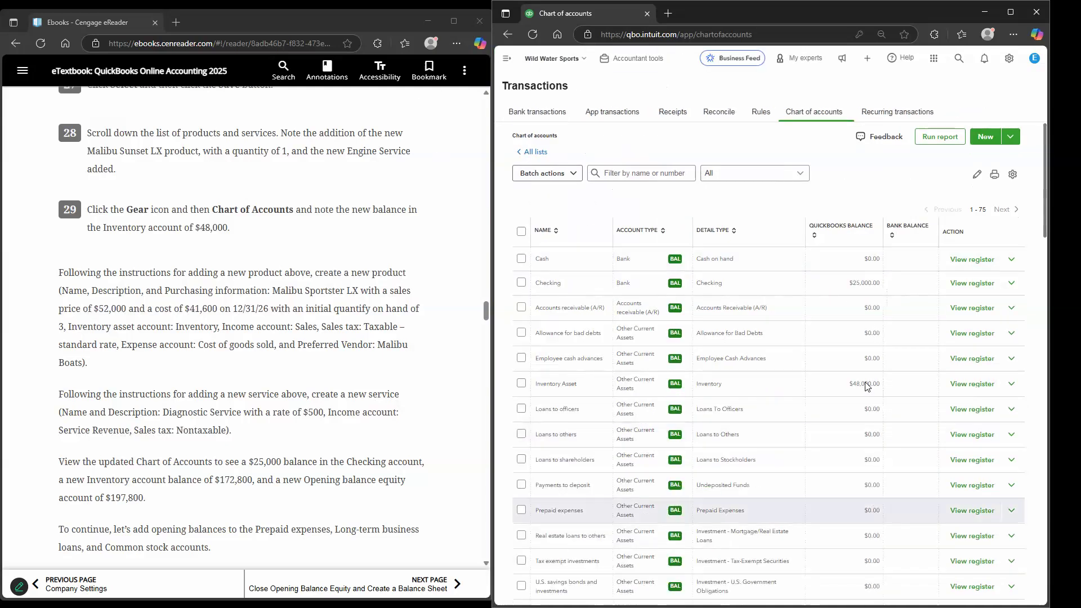
pyautogui.click(972, 383)
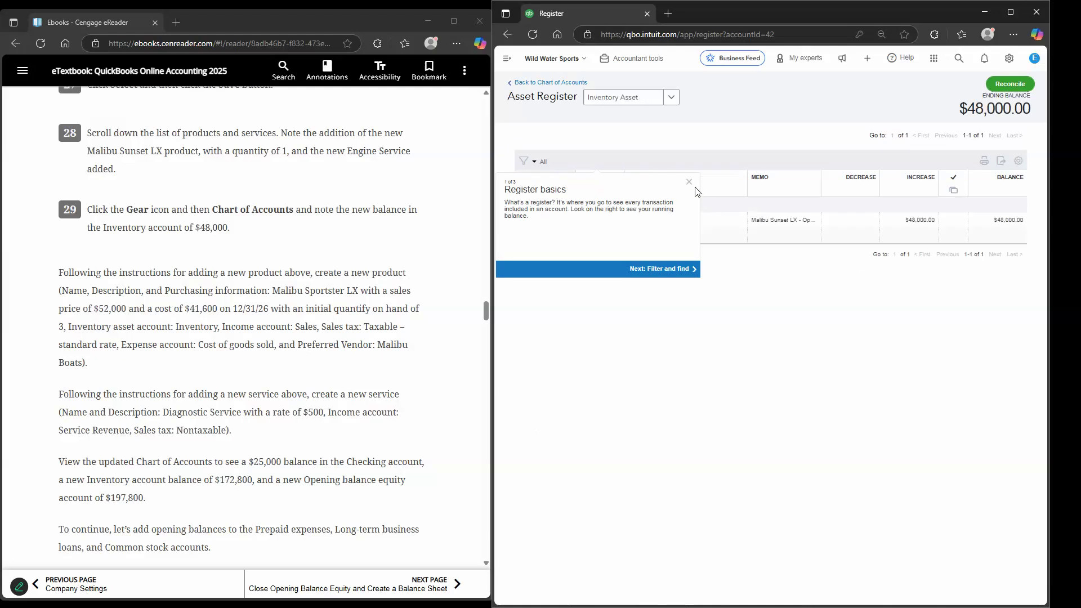
pyautogui.click(689, 182)
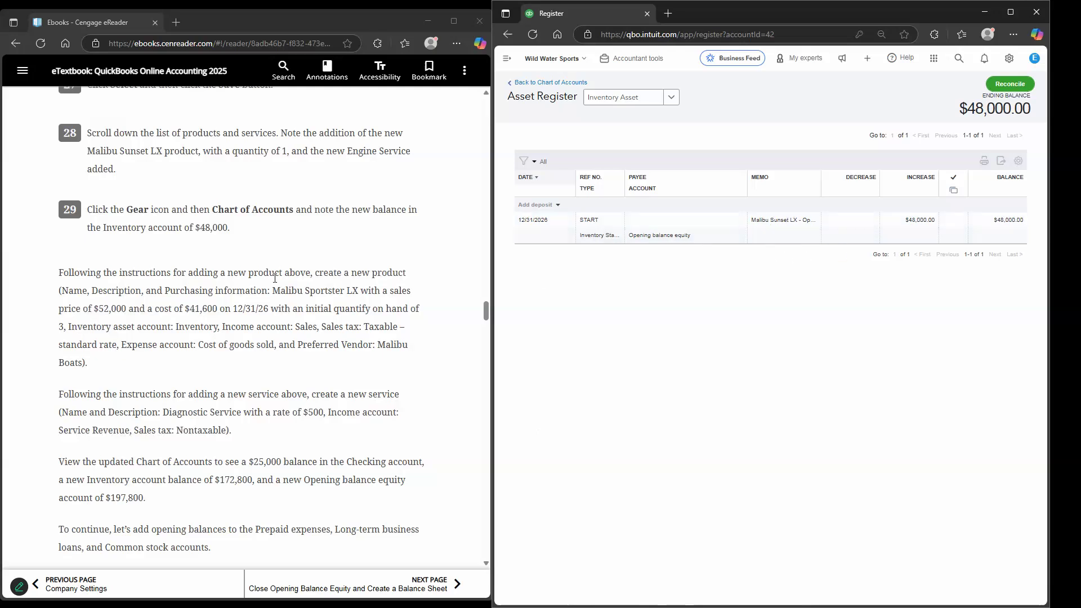
# - Read the textbook instructions for creating the Malibu Sportster LX product and the Diagnostic Service
pyautogui.scroll(-1, 433, 285)
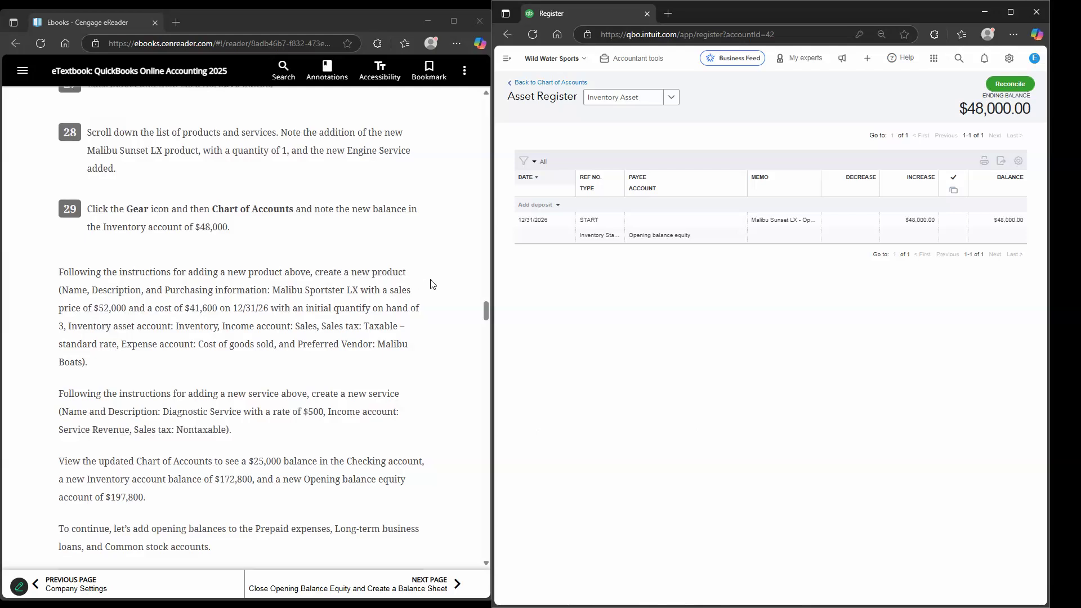
pyautogui.scroll(-1, 82, 230)
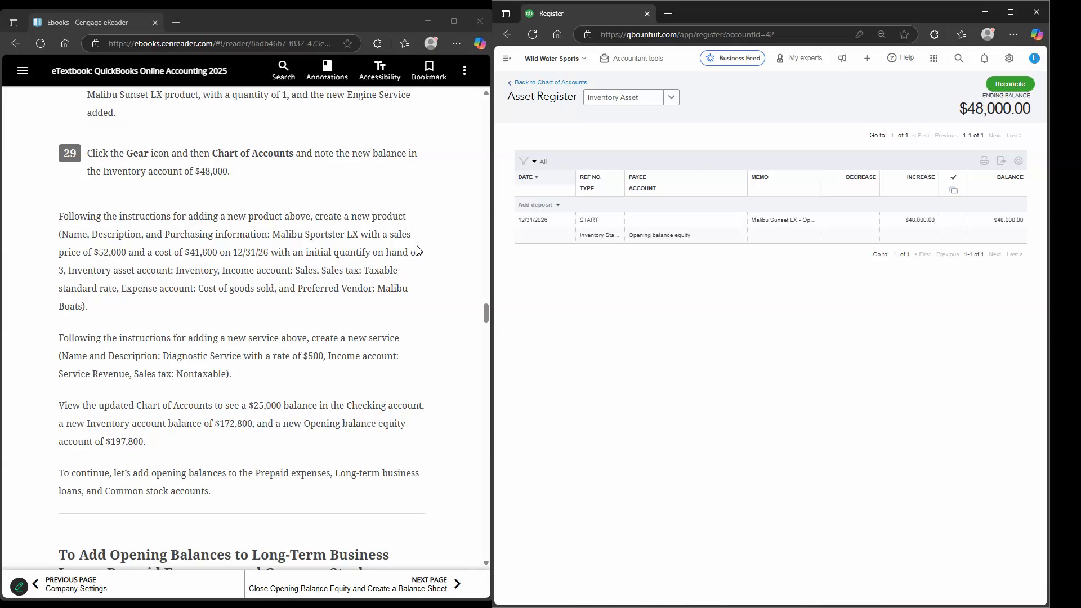
pyautogui.scroll(10, 241, 294)
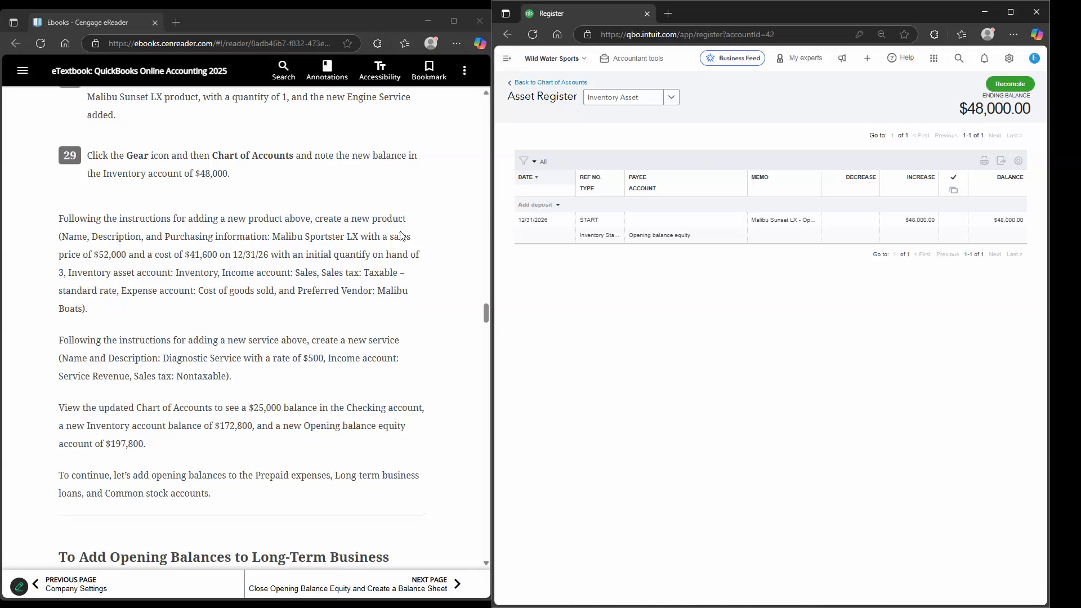
# - Recheck the textbook instructions for the new product and open the Products & services list with the navigation menu collapsed
pyautogui.scroll(12, 241, 294)
pyautogui.scroll(-15, 150, 234)
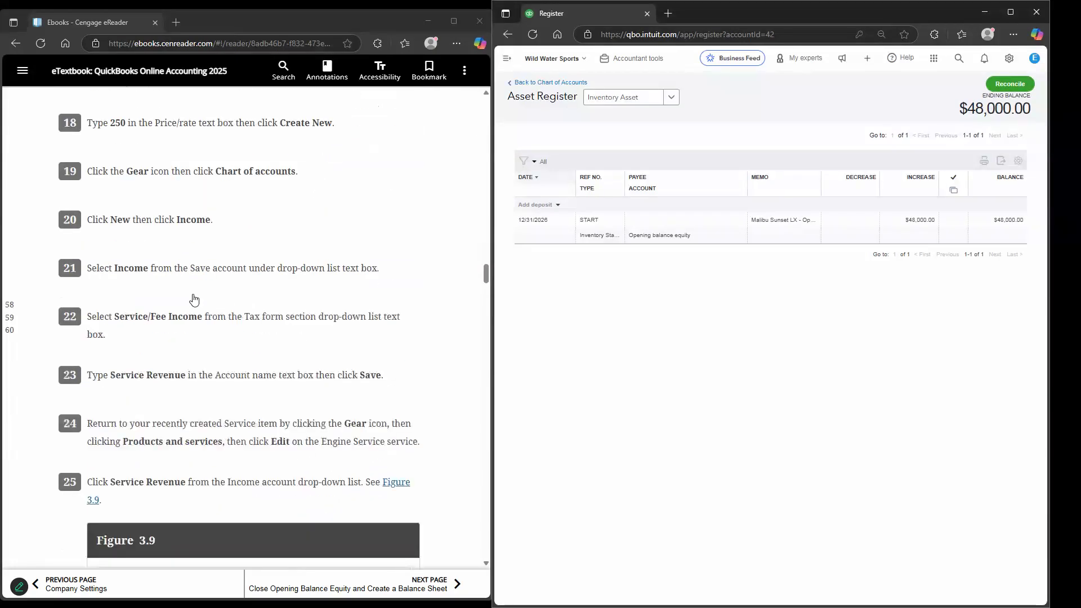
pyautogui.scroll(-12, 196, 304)
pyautogui.scroll(4, 201, 304)
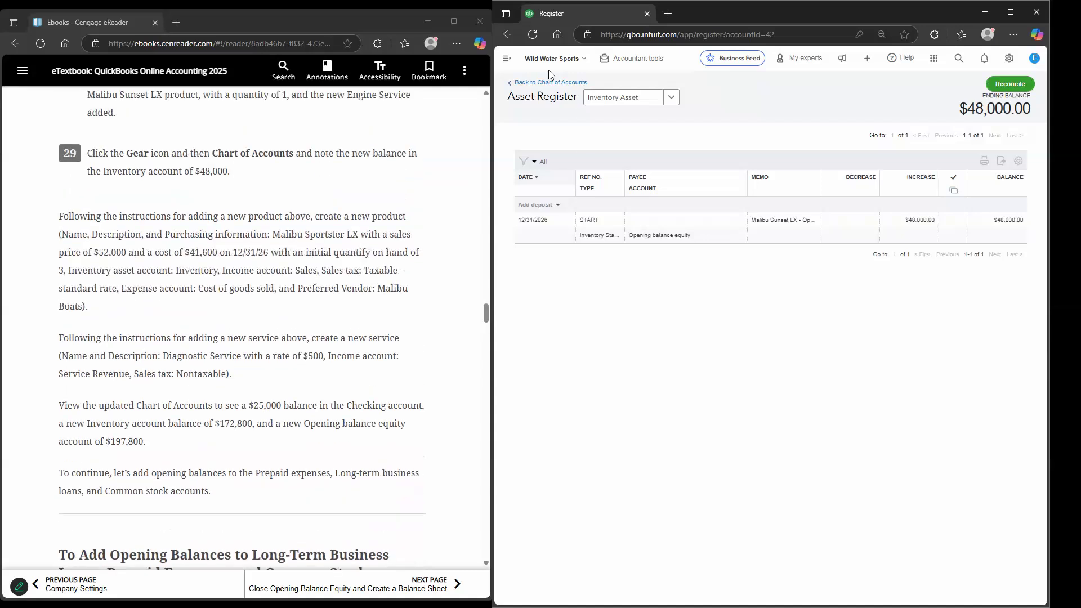
pyautogui.click(515, 63)
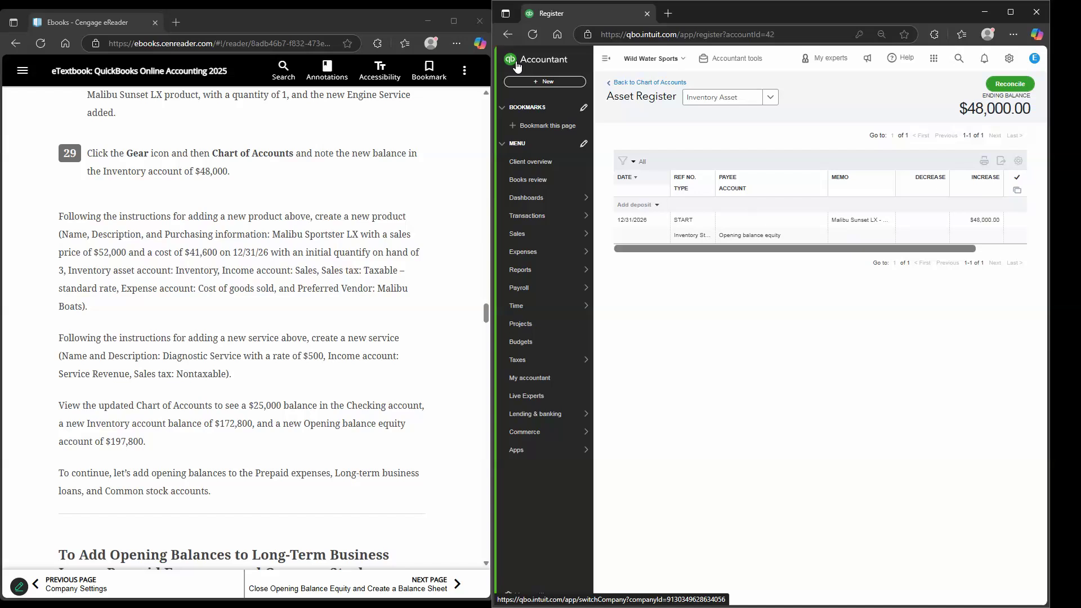
pyautogui.moveTo(538, 240)
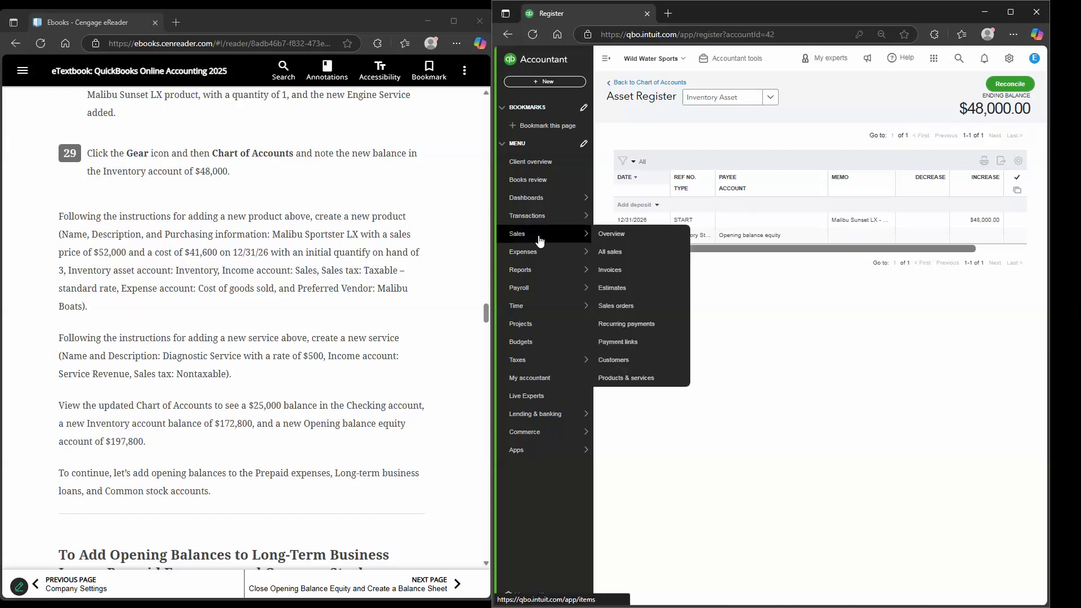
pyautogui.moveTo(551, 221)
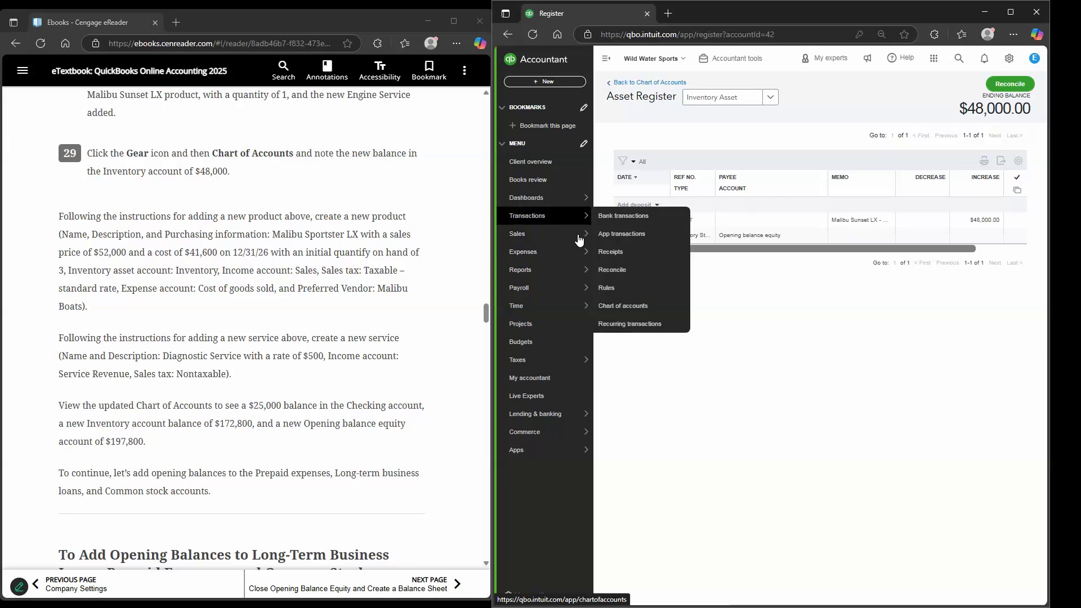
pyautogui.moveTo(578, 239)
pyautogui.click(662, 380)
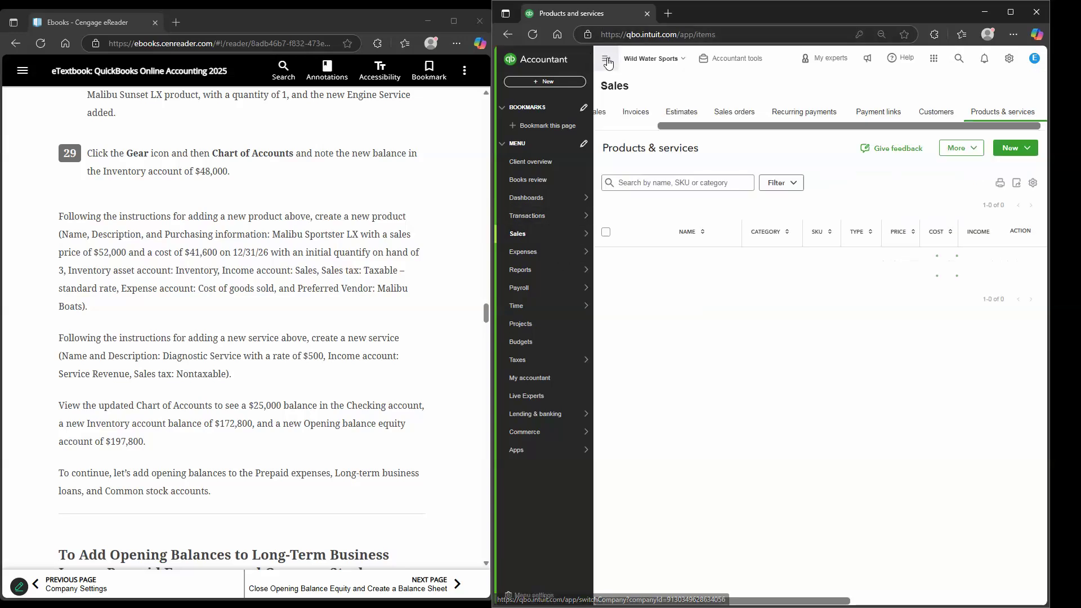
pyautogui.click(607, 62)
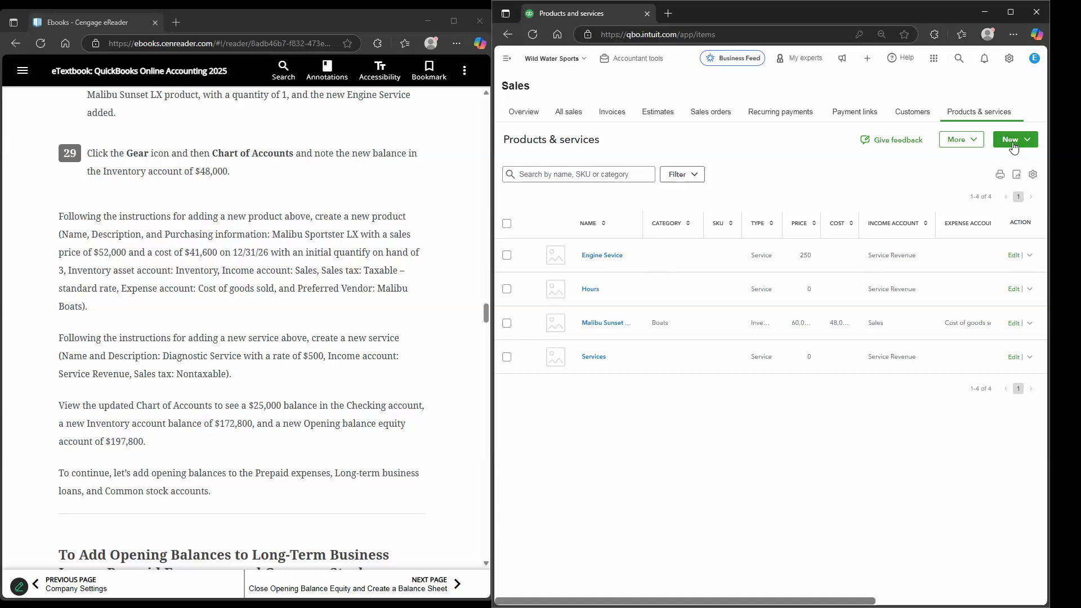
# - Start a new inventory item named Malibu Sportster LX and assign it to the Boats category
pyautogui.click(1013, 145)
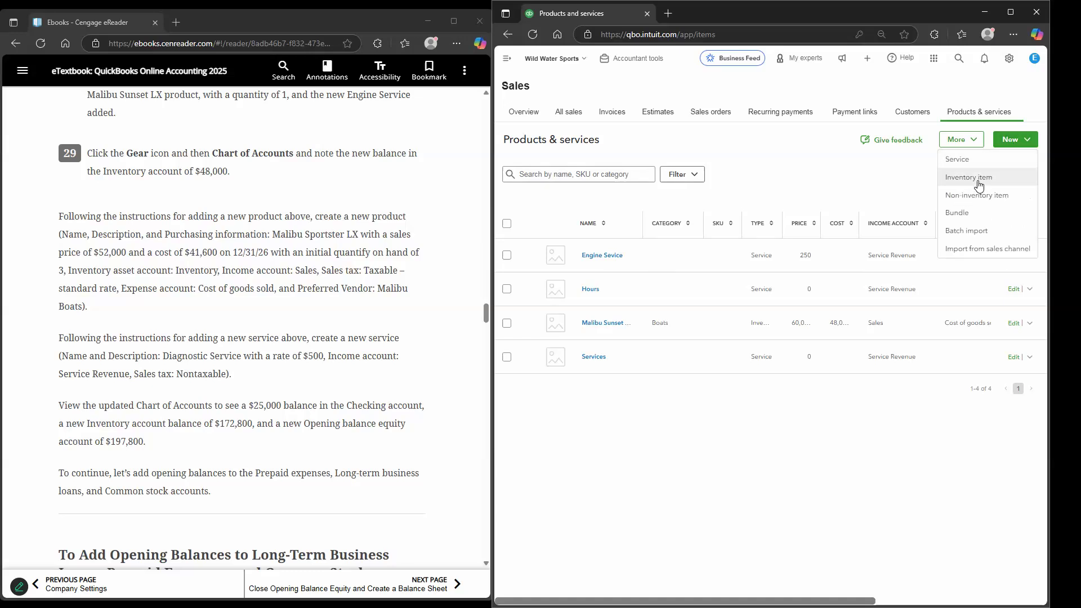
pyautogui.click(978, 186)
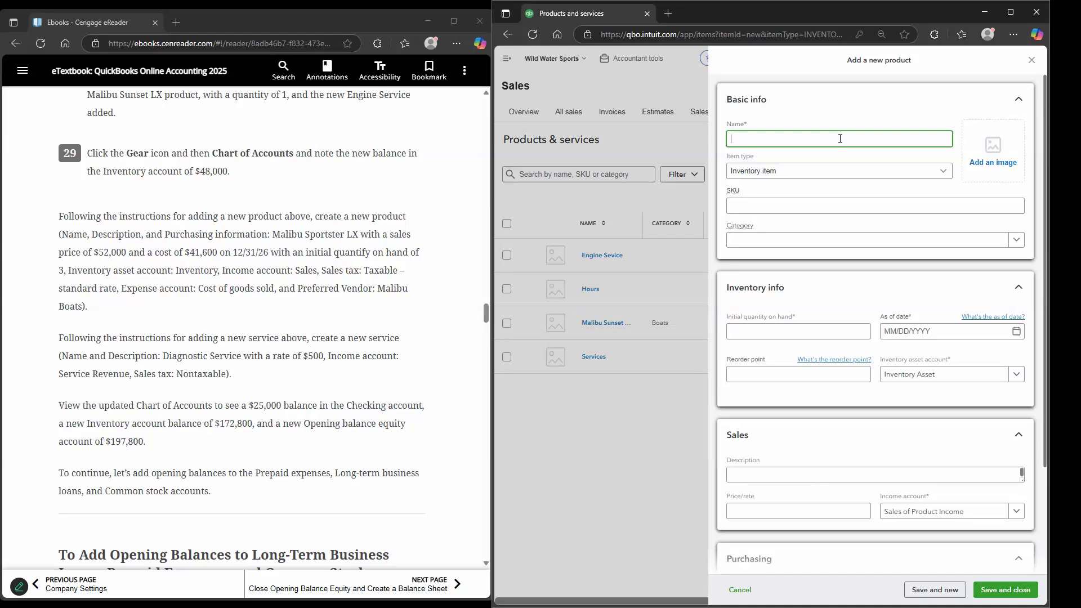
pyautogui.click(840, 139)
pyautogui.click(914, 161)
pyautogui.write('Malibu Sportster LC')
pyautogui.click(985, 241)
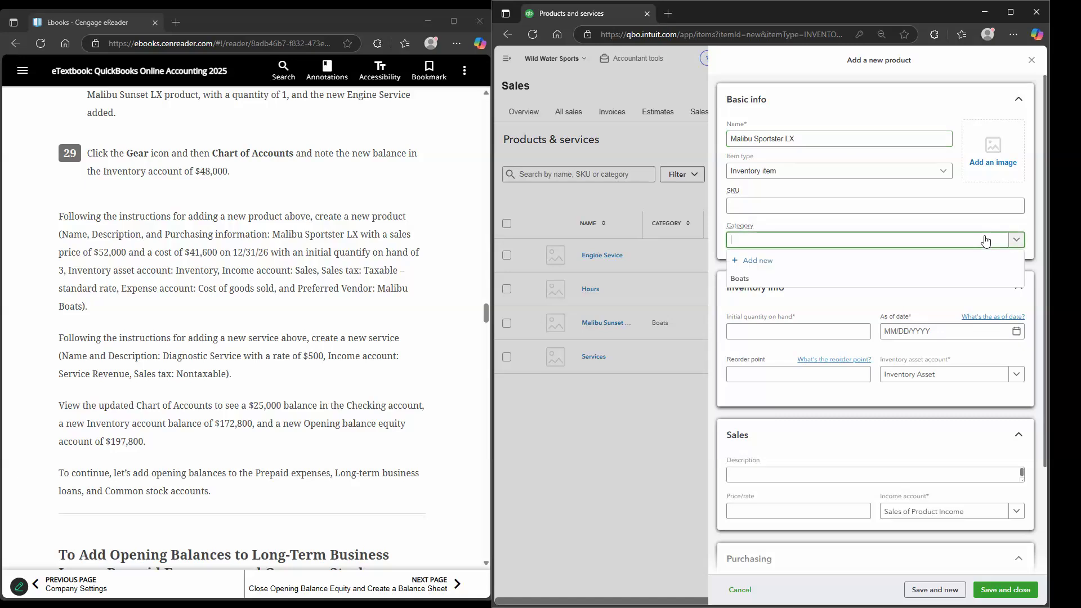
pyautogui.click(831, 279)
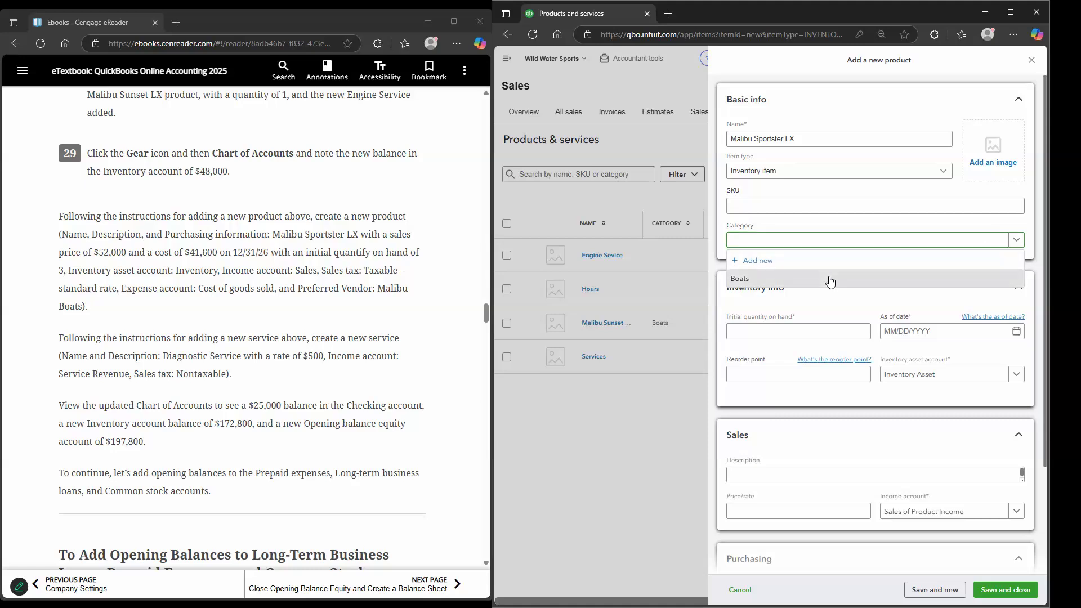
# - Set the product's initial quantity on hand to 3 as of 12/31/26
pyautogui.click(765, 334)
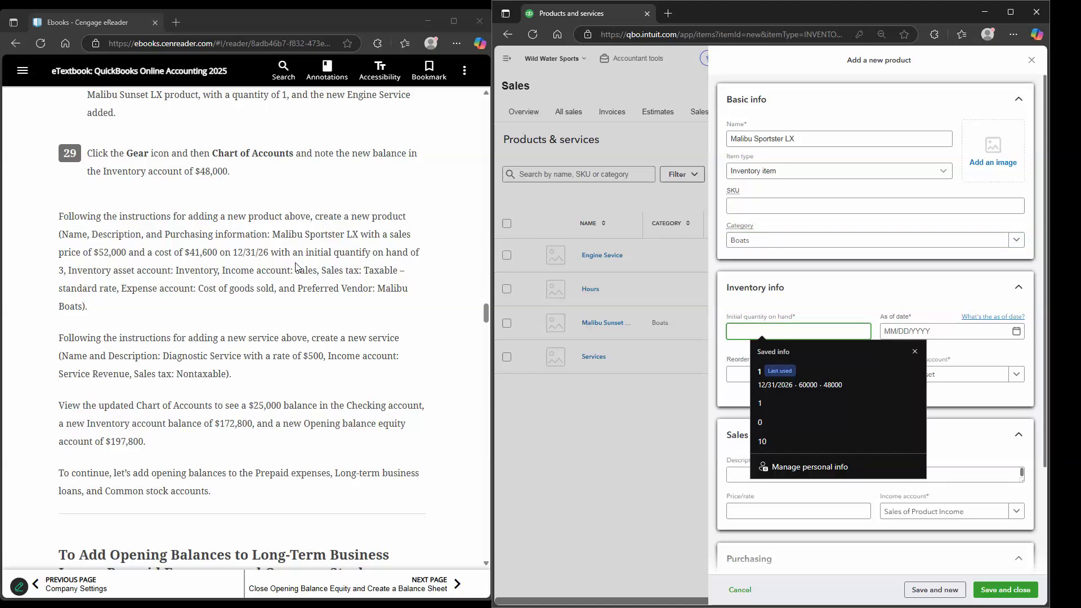
pyautogui.write('3')
pyautogui.press('Tab')
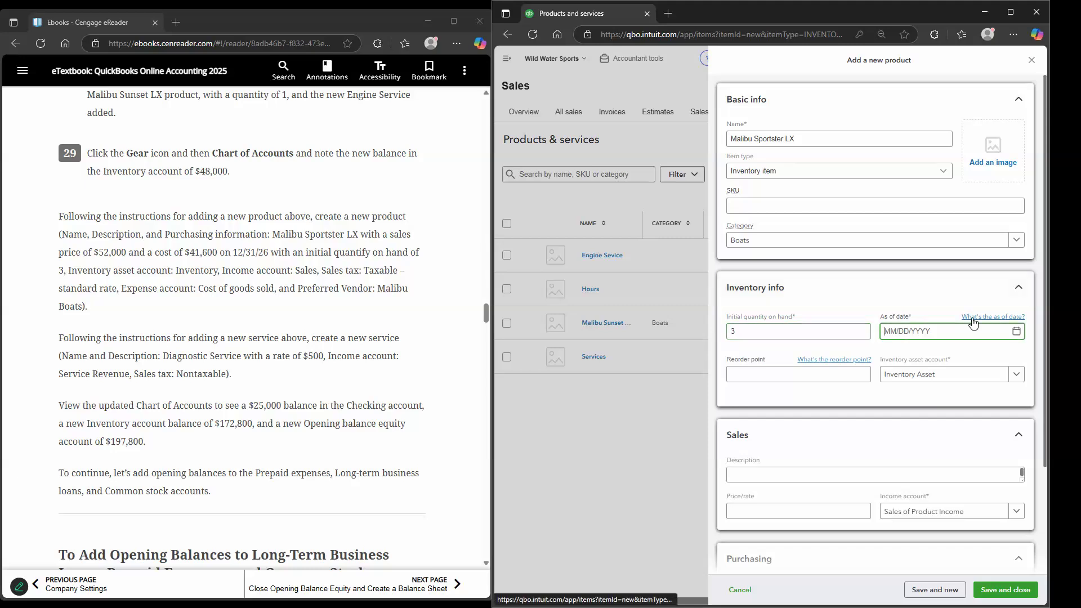
pyautogui.write('12/31/26')
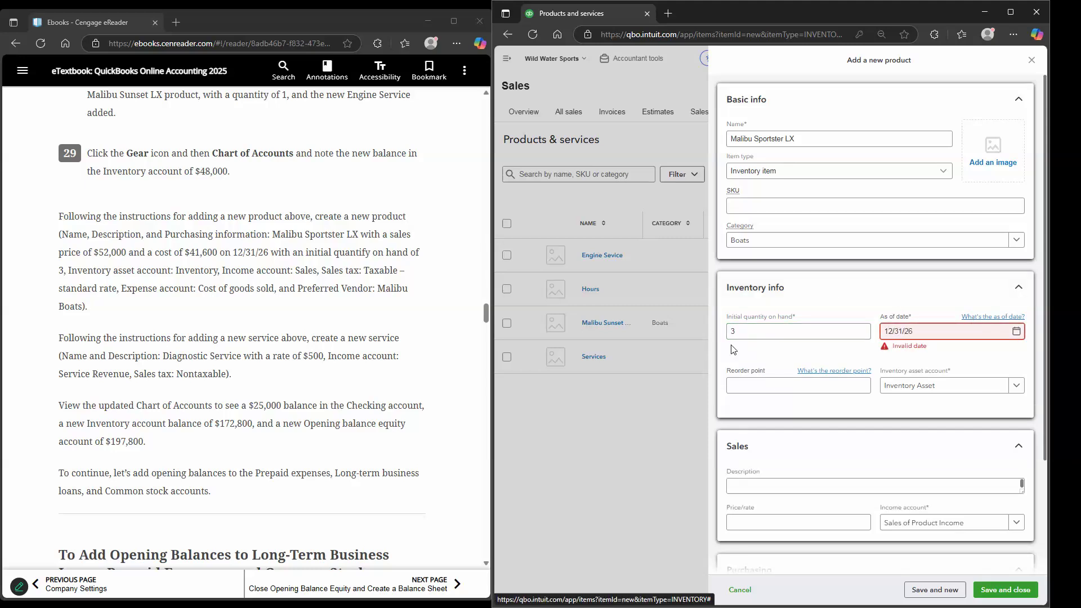
pyautogui.press('Tab')
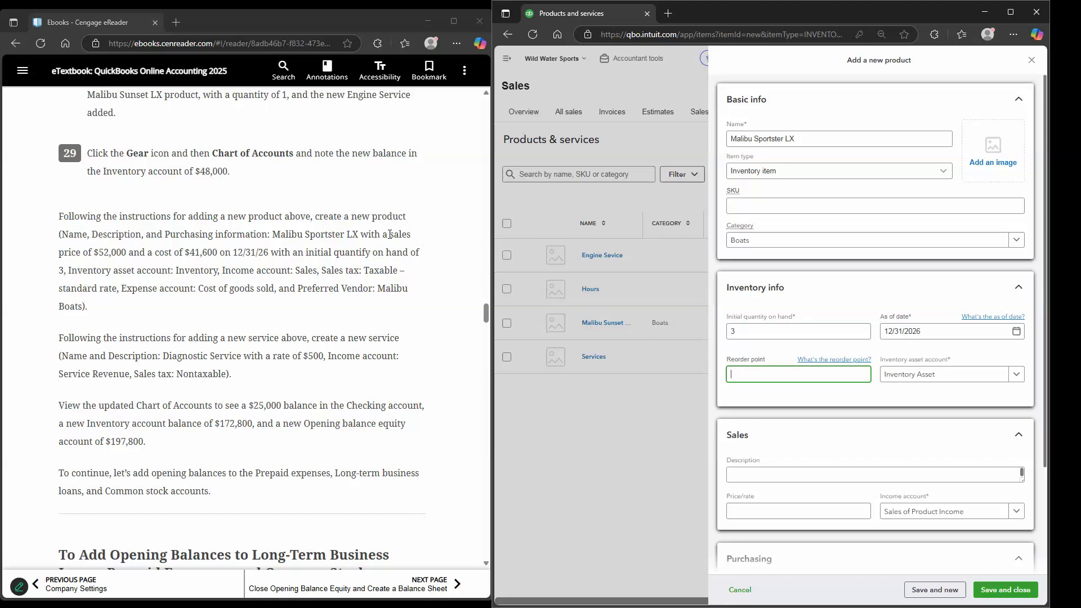
# - Fill in the sales details with price 52000, description Malibu Sportster LX and income account Sales
pyautogui.click(746, 505)
pyautogui.write('52000')
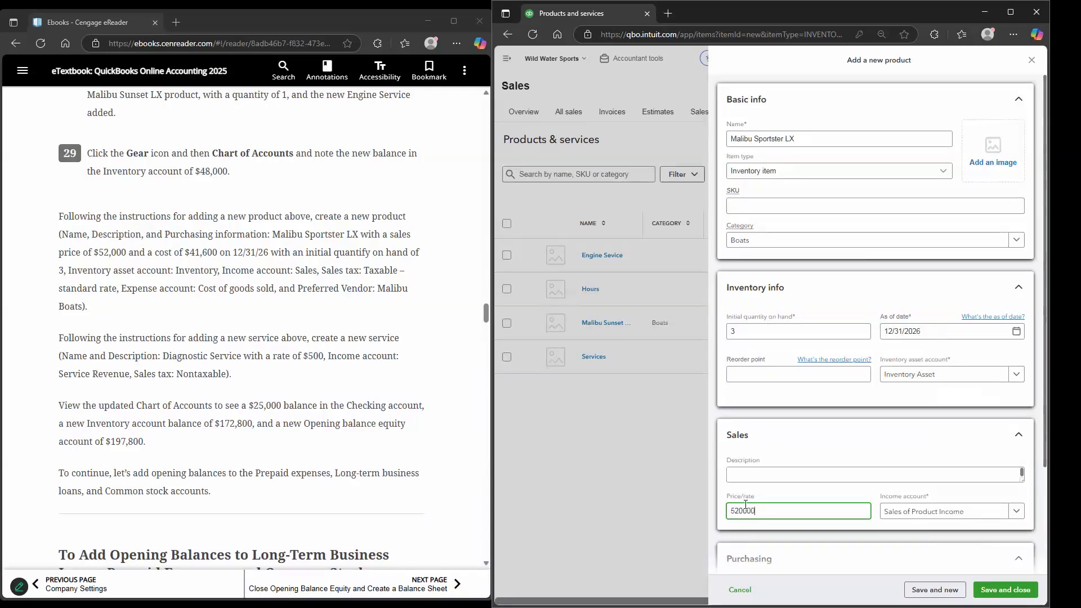
pyautogui.click(812, 470)
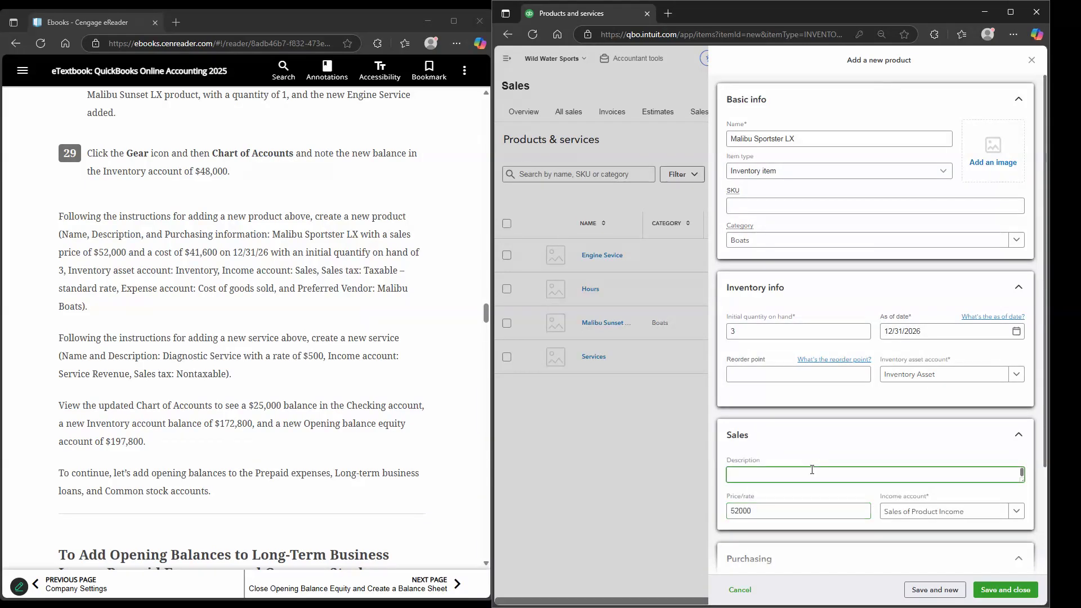
pyautogui.write('Malibu Sportster LX')
pyautogui.scroll(-2, 900, 478)
pyautogui.click(936, 401)
pyautogui.write('Sales')
# - Fill in the purchasing details with description Malibu Sportster LX, cost 41600 and preferred vendor Malibu Boats
pyautogui.click(750, 487)
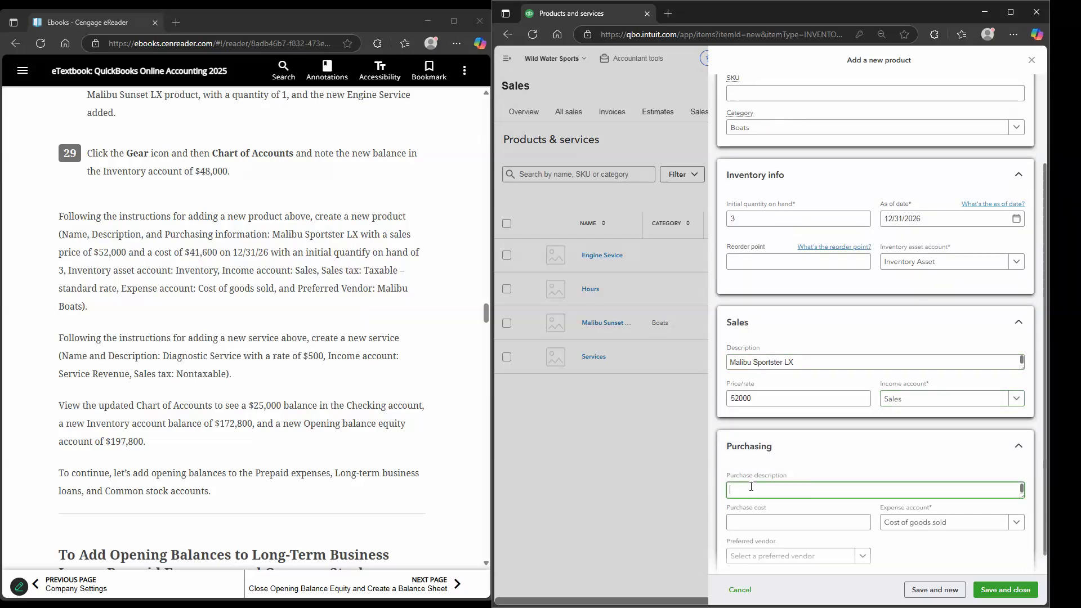
pyautogui.write('m')
pyautogui.write('alibu Spor')
pyautogui.write('tster LX')
pyautogui.press('Tab')
pyautogui.write('41600')
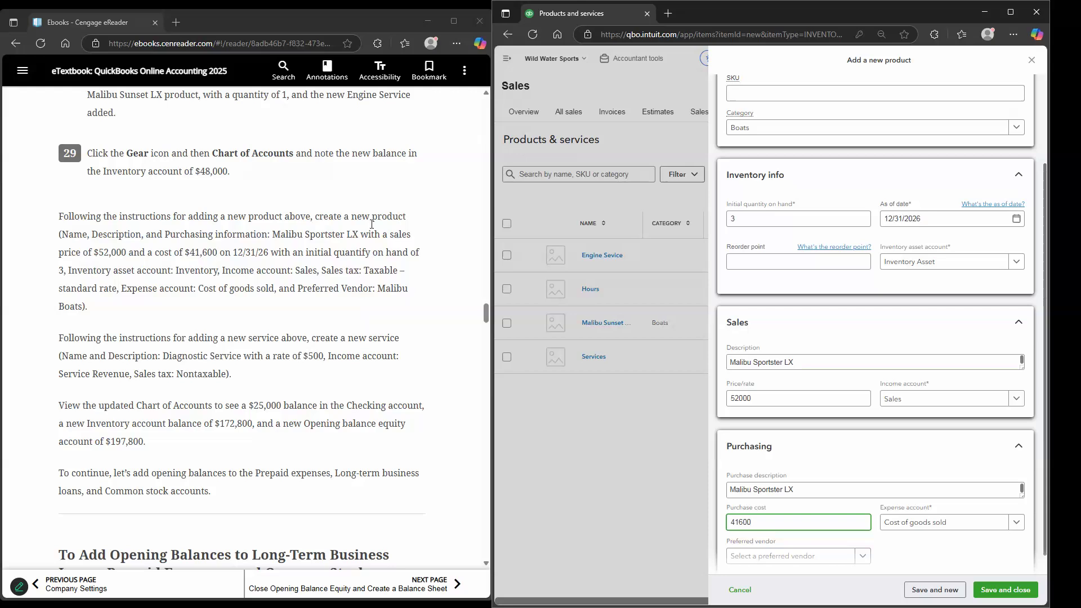
pyautogui.scroll(-3, 473, 373)
pyautogui.click(859, 557)
pyautogui.click(766, 526)
# - Review the Malibu Sportster LX entries against the textbook, save the product and start another new item
pyautogui.click(354, 213)
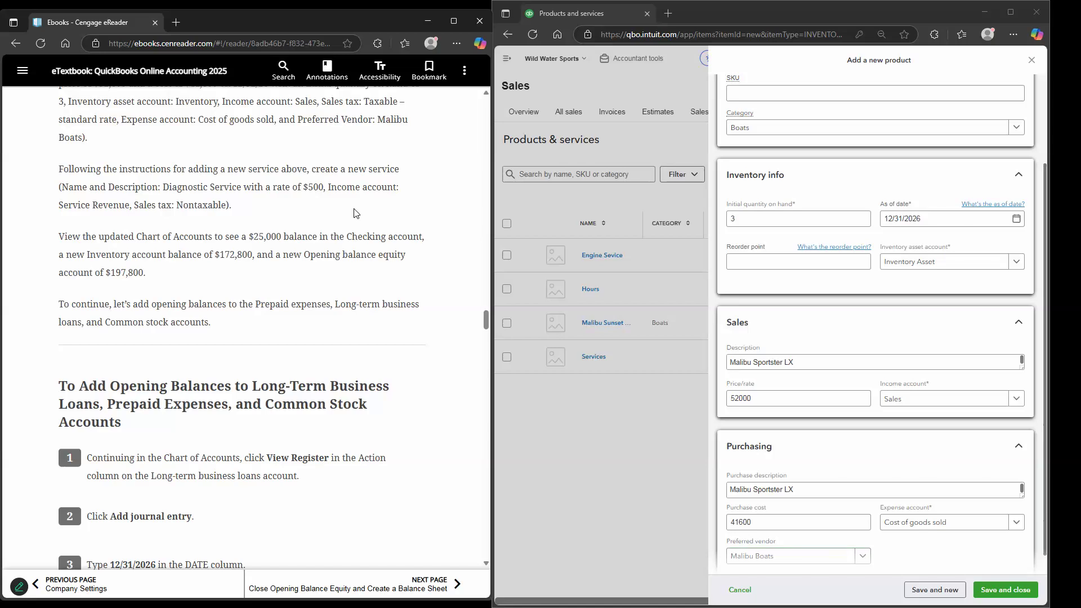
pyautogui.scroll(2, 354, 213)
pyautogui.scroll(2, 354, 212)
pyautogui.scroll(3, 935, 208)
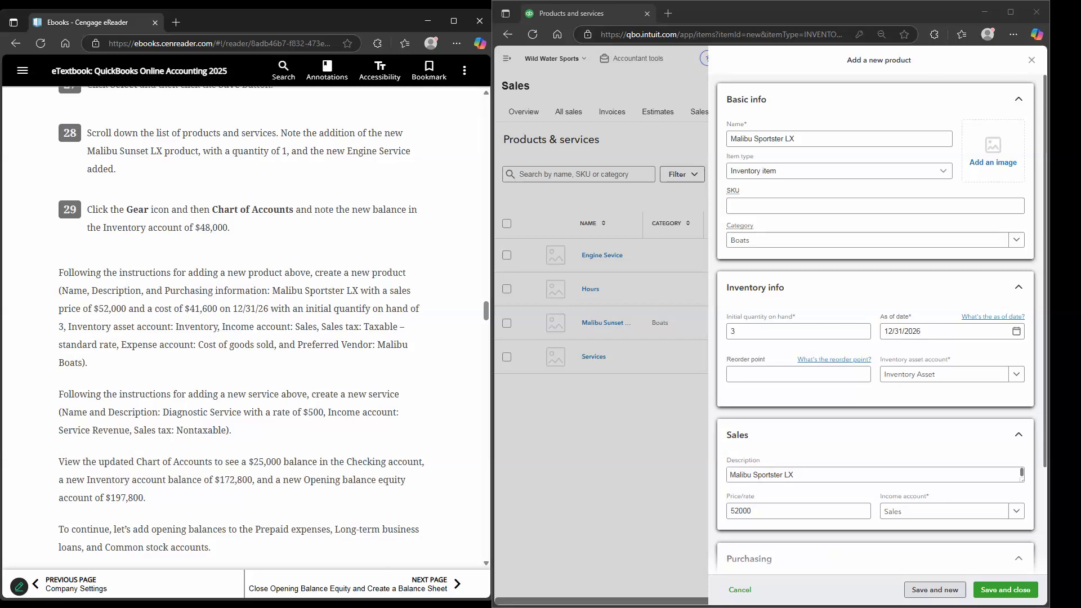
pyautogui.click(934, 589)
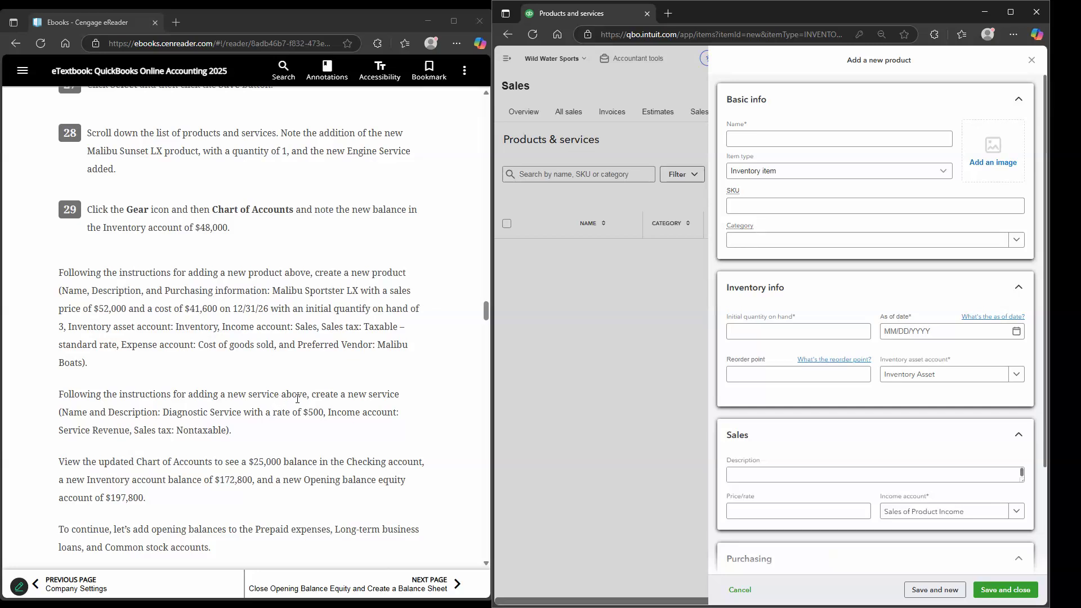
# - Change the new item's type to Service and name it Diagnostic Service
pyautogui.click(820, 142)
pyautogui.click(808, 174)
pyautogui.click(784, 203)
pyautogui.click(784, 139)
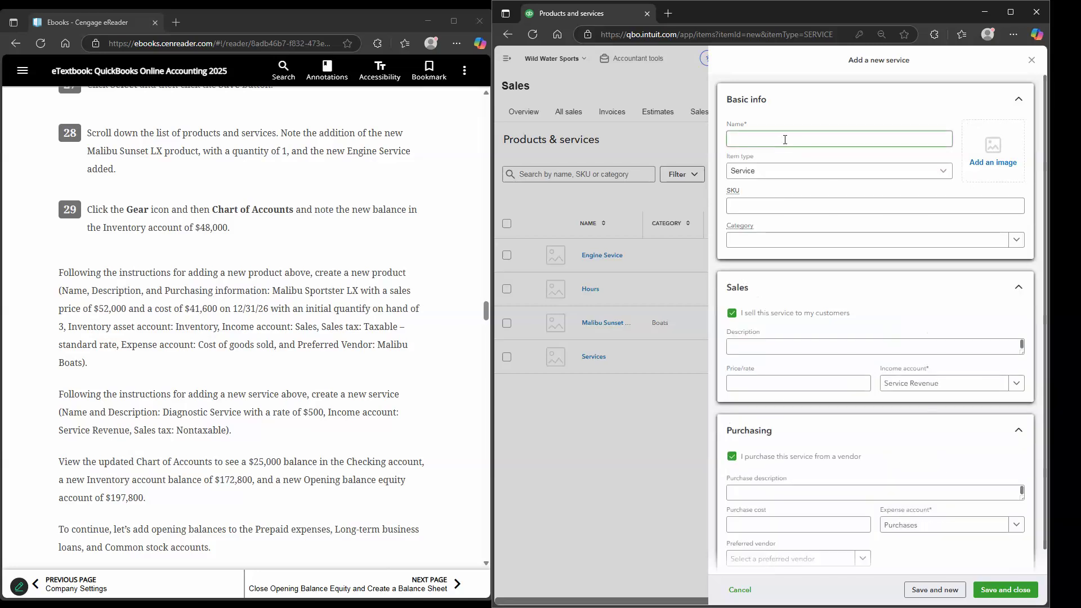
pyautogui.click(786, 135)
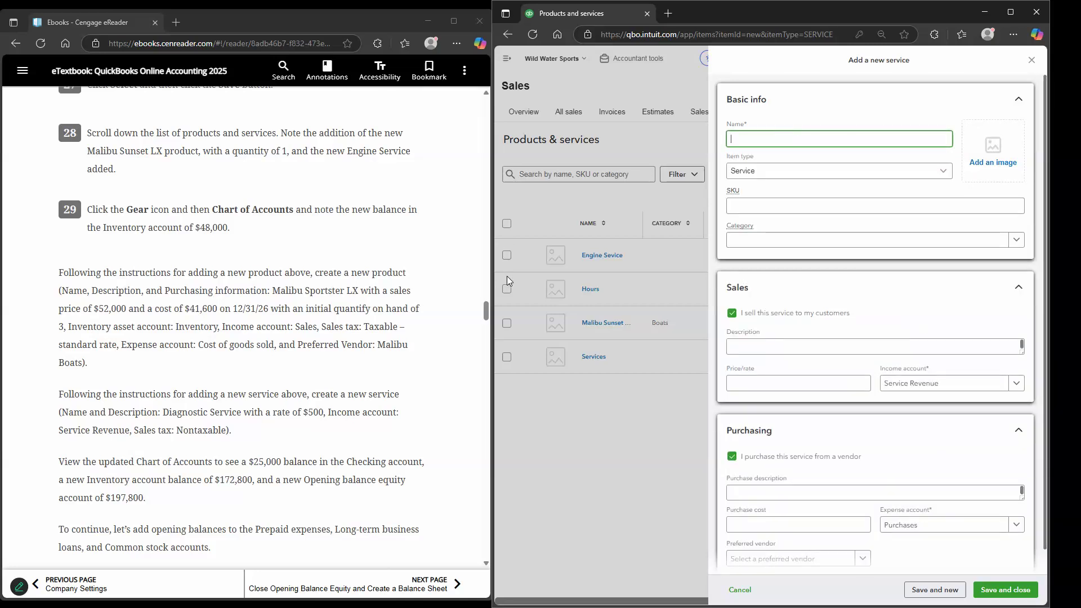
pyautogui.write('Diagnostic Service')
pyautogui.press('Tab')
pyautogui.press('Tab')
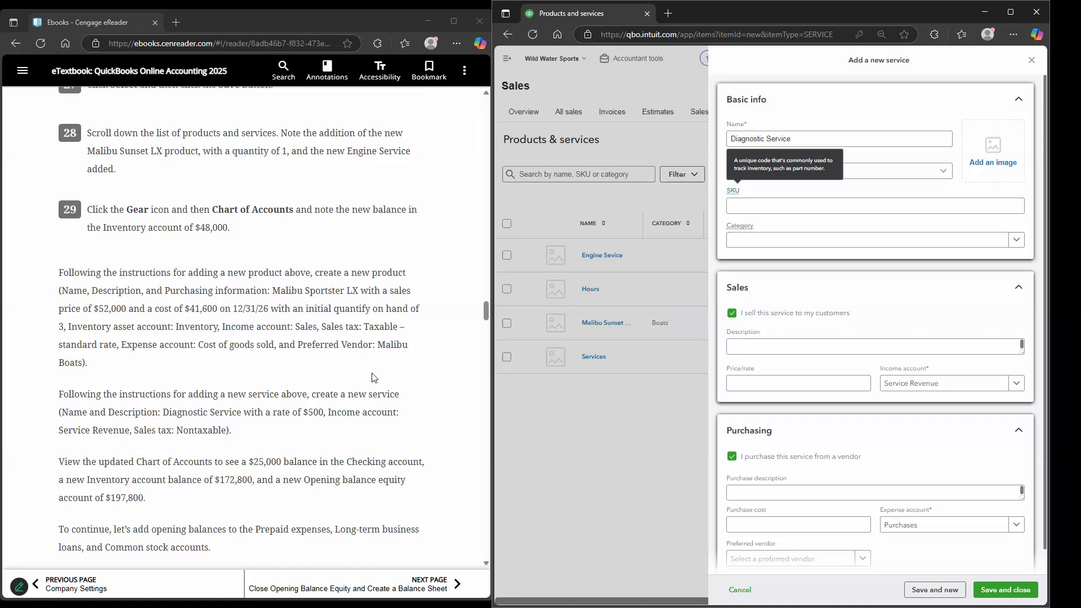
# - Turn off purchasing from a vendor, add the sales description Diagnostic Service and a rate of 500, and save the service
pyautogui.scroll(-1, 422, 422)
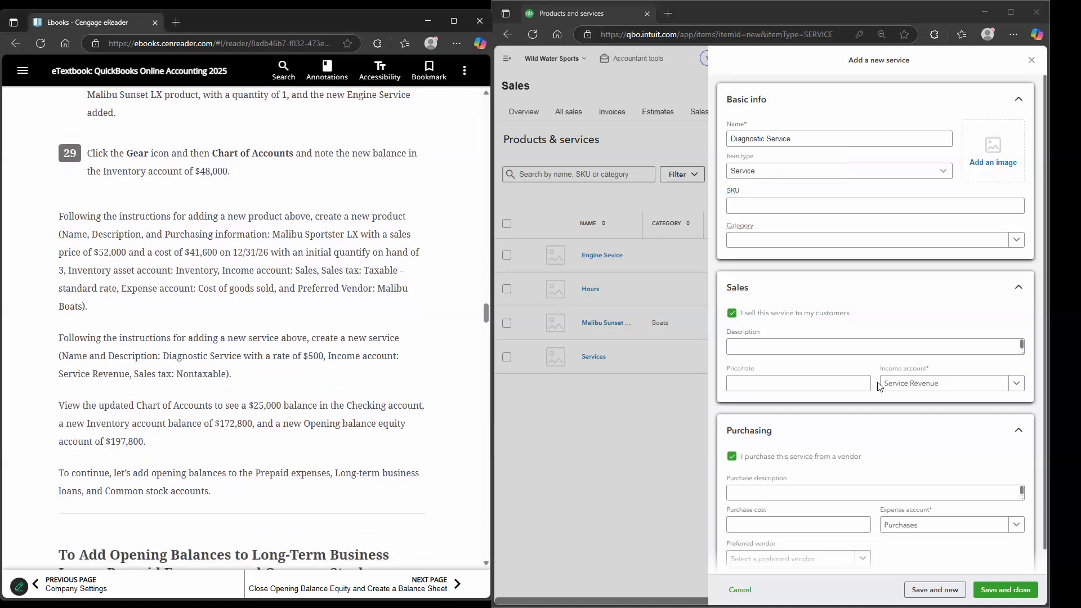
pyautogui.click(752, 462)
pyautogui.click(787, 342)
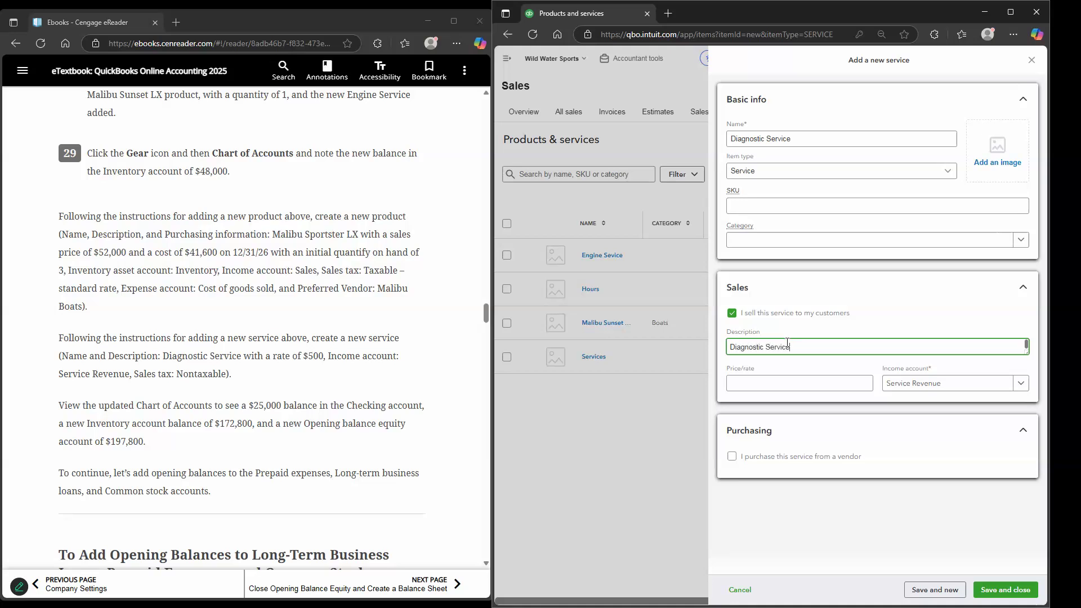
pyautogui.click(787, 381)
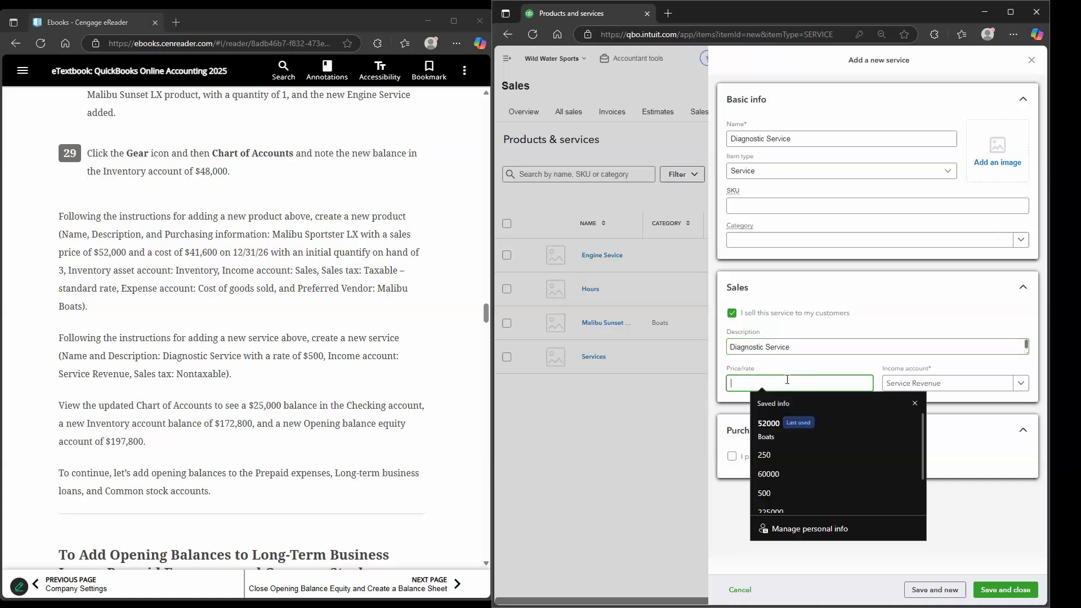
pyautogui.write('500')
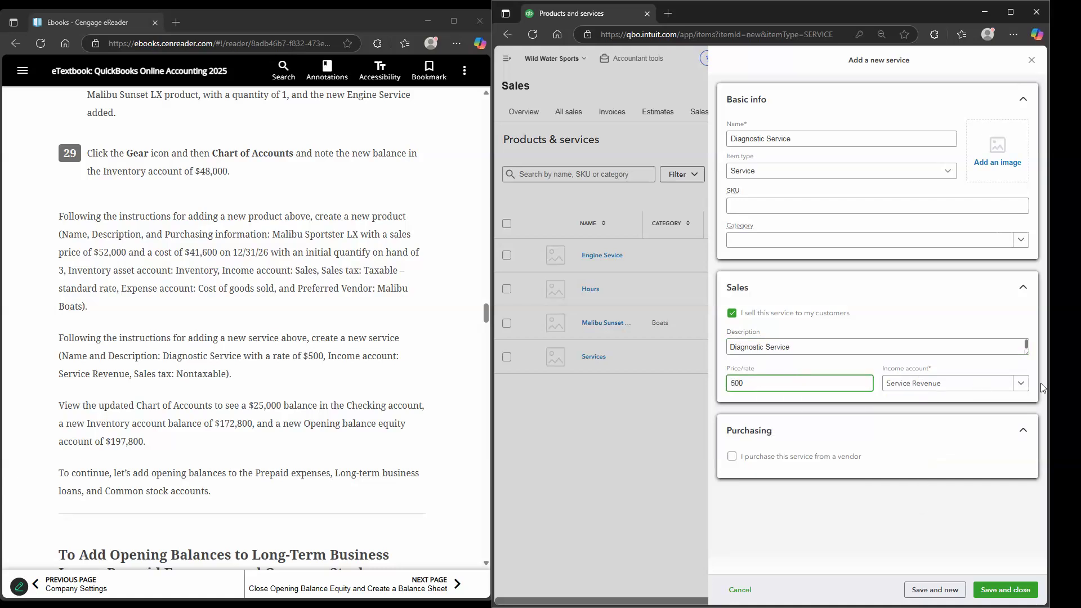
pyautogui.click(967, 402)
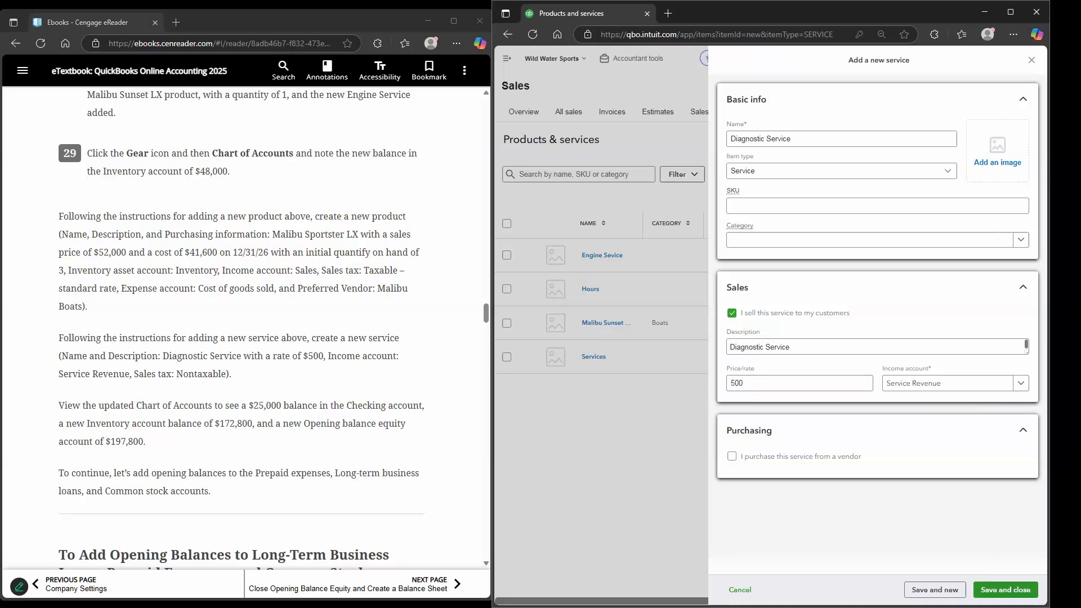
pyautogui.click(1006, 589)
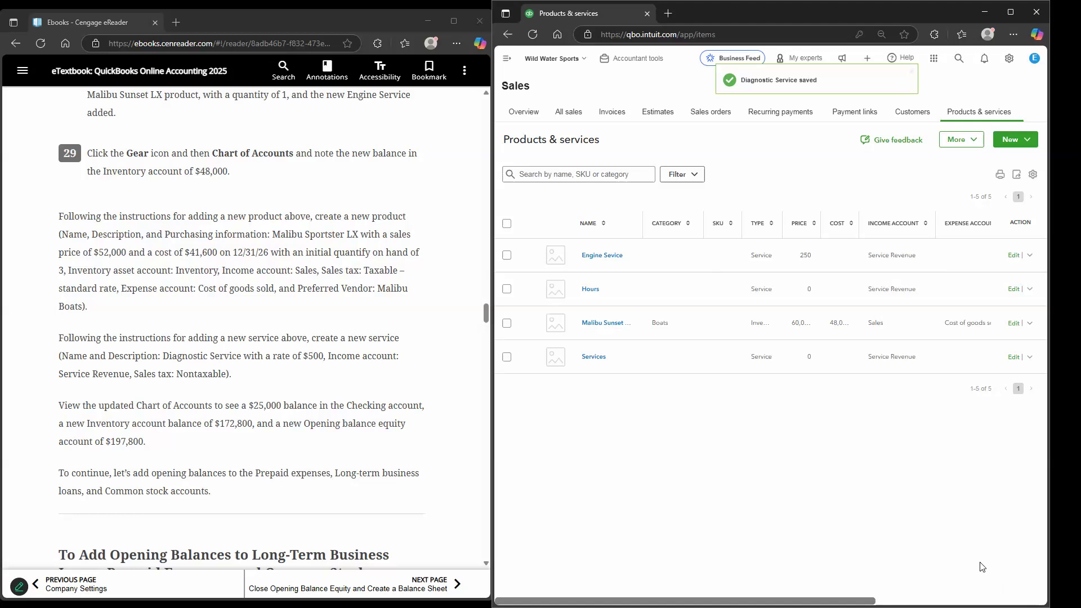
# - Open the chart of accounts for Wild Water Sports and collapse the navigation menu
pyautogui.click(507, 58)
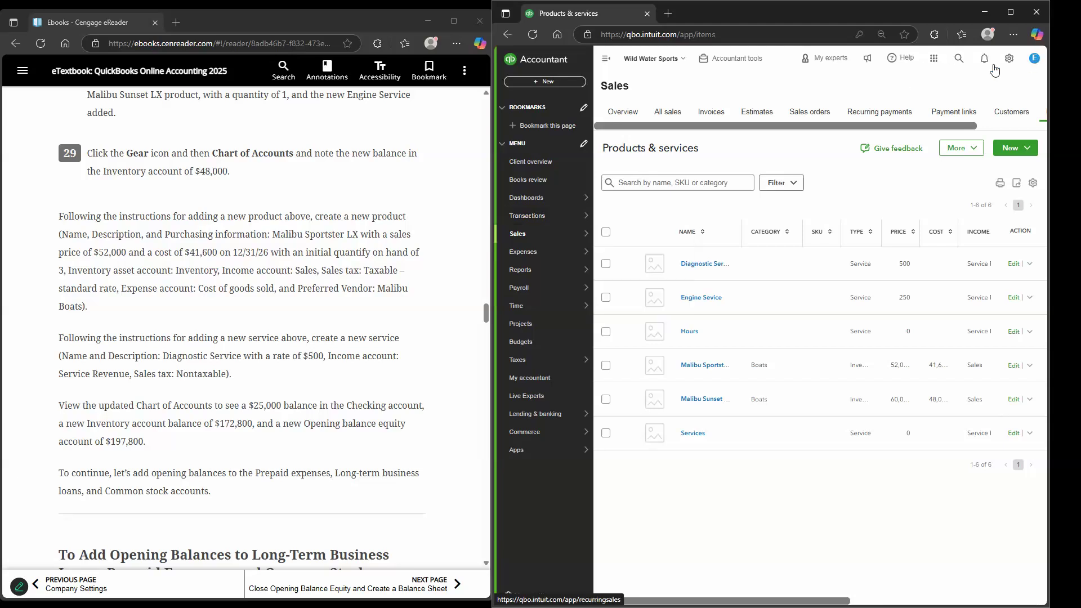
pyautogui.click(1010, 60)
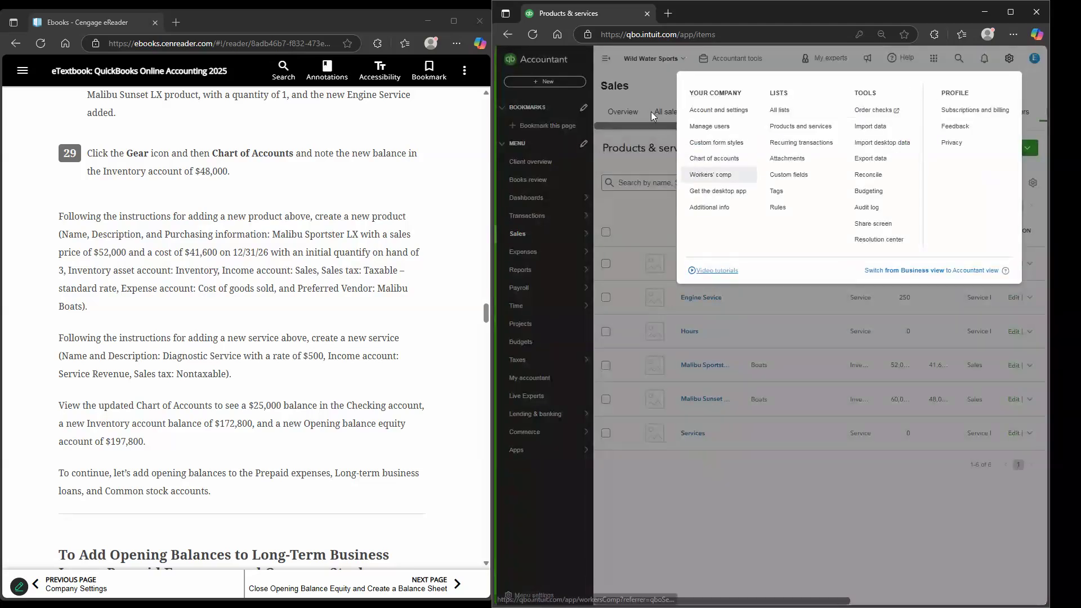
pyautogui.click(605, 58)
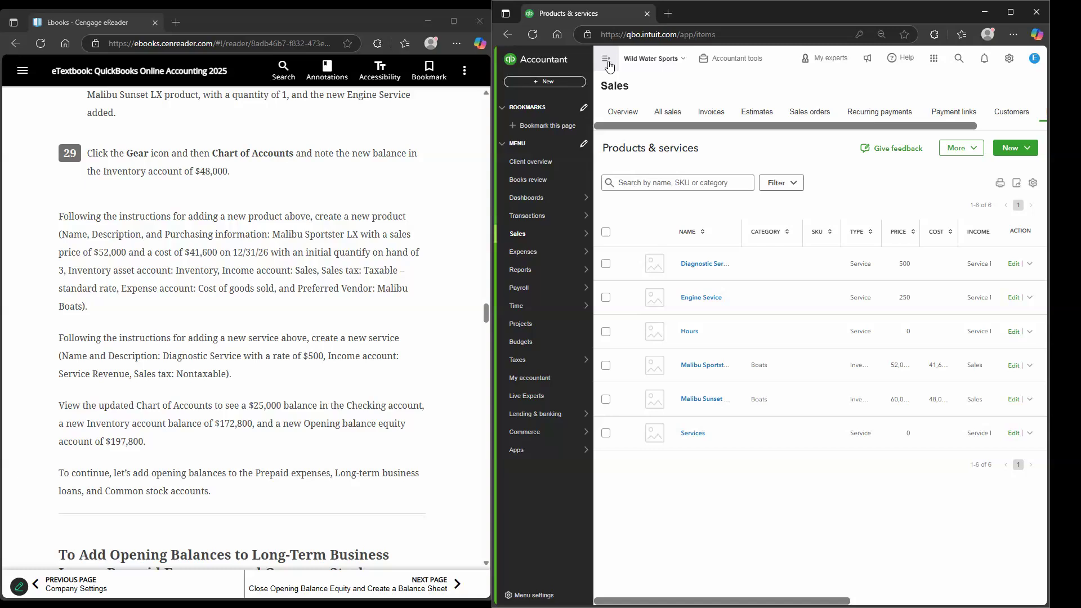
pyautogui.click(514, 66)
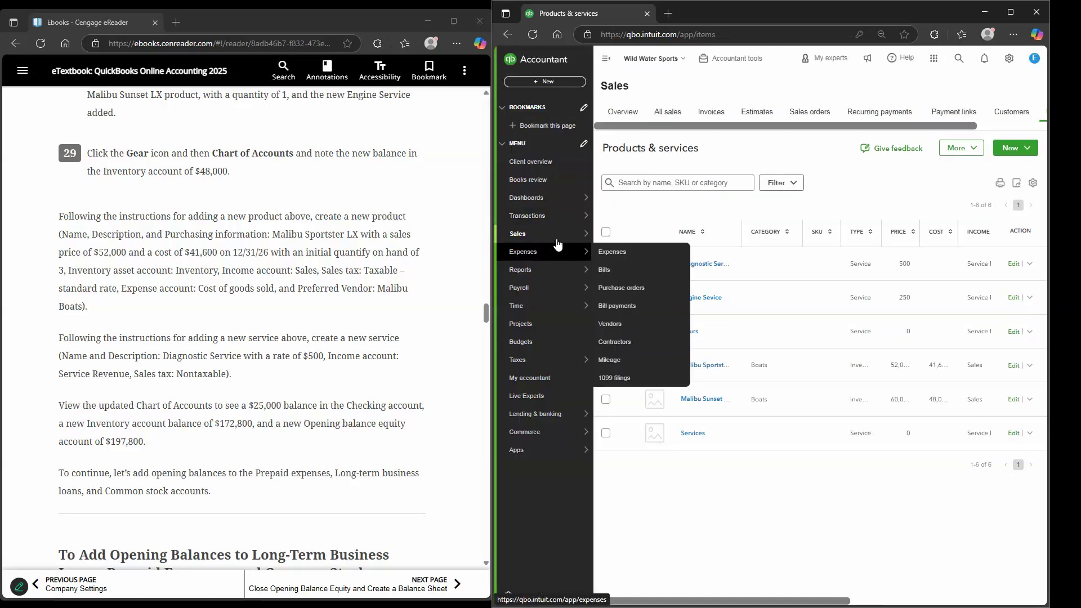
pyautogui.moveTo(556, 257)
pyautogui.moveTo(556, 215)
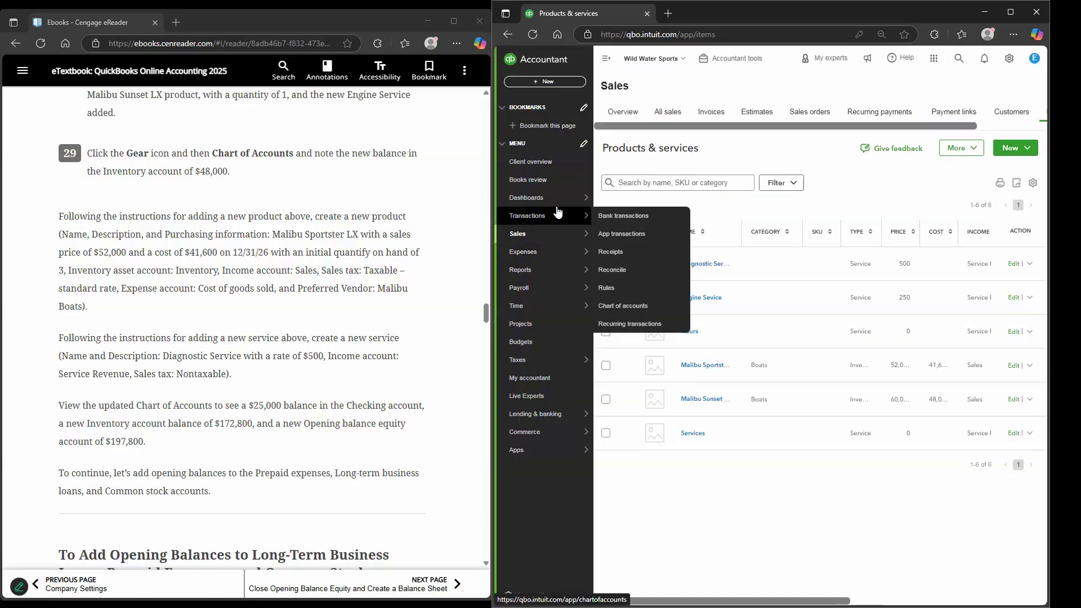
pyautogui.click(622, 306)
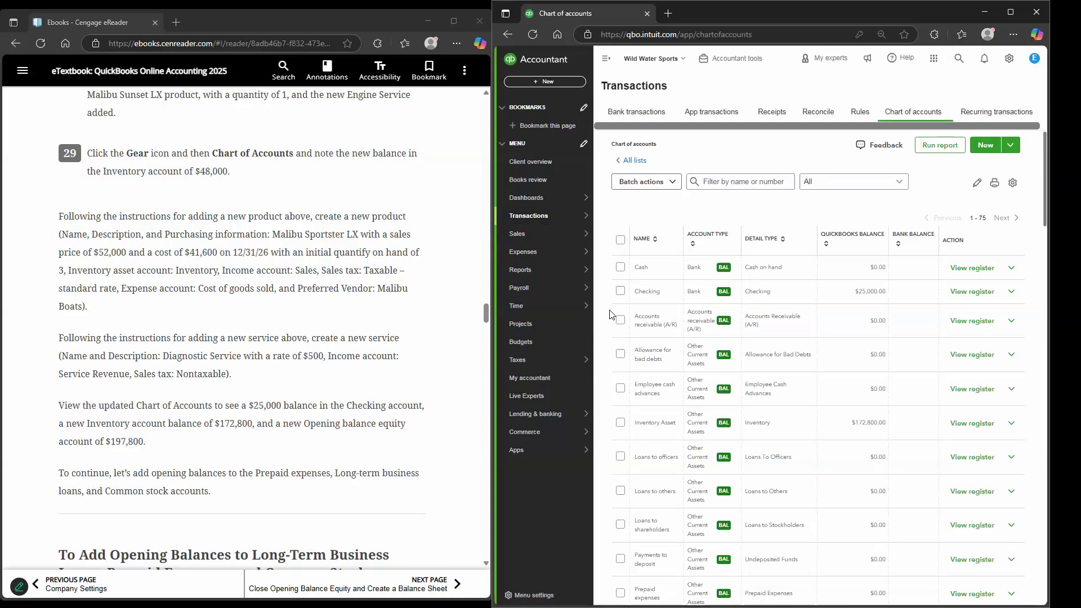
pyautogui.click(607, 60)
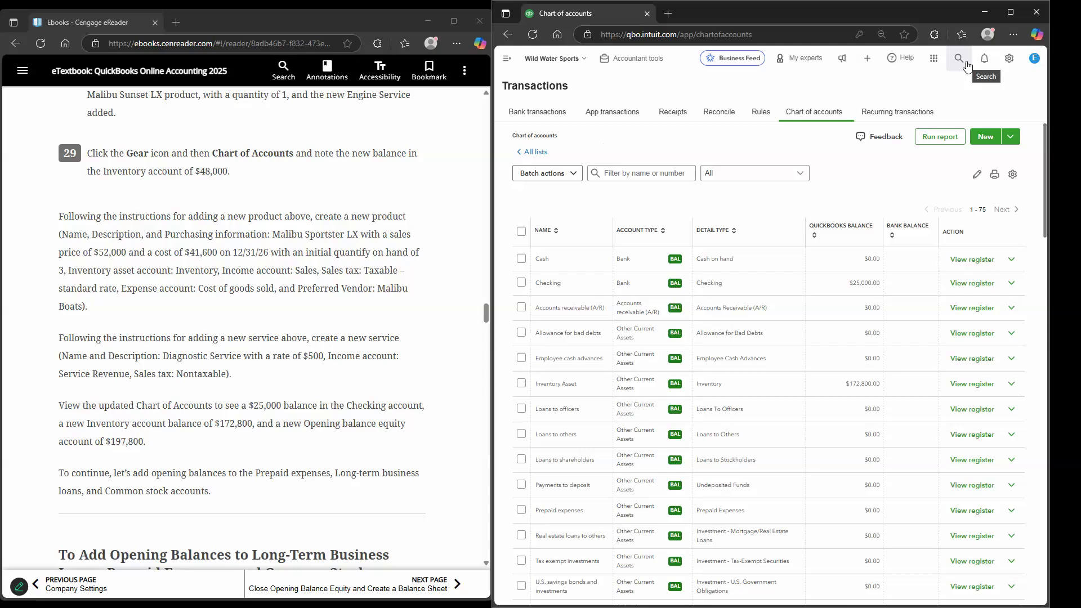
# - Check the Checking, Inventory Asset and Opening balance equity balances against the textbook, including the transactions in the Inventory Asset register
pyautogui.scroll(-1, 142, 371)
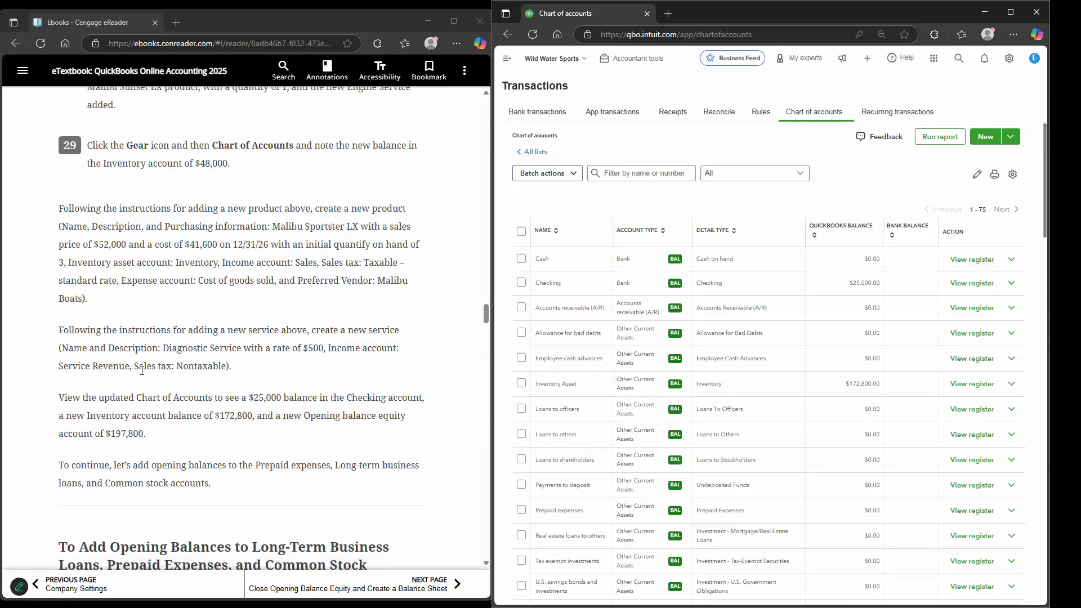
pyautogui.scroll(-1, 168, 359)
pyautogui.scroll(-1, 275, 354)
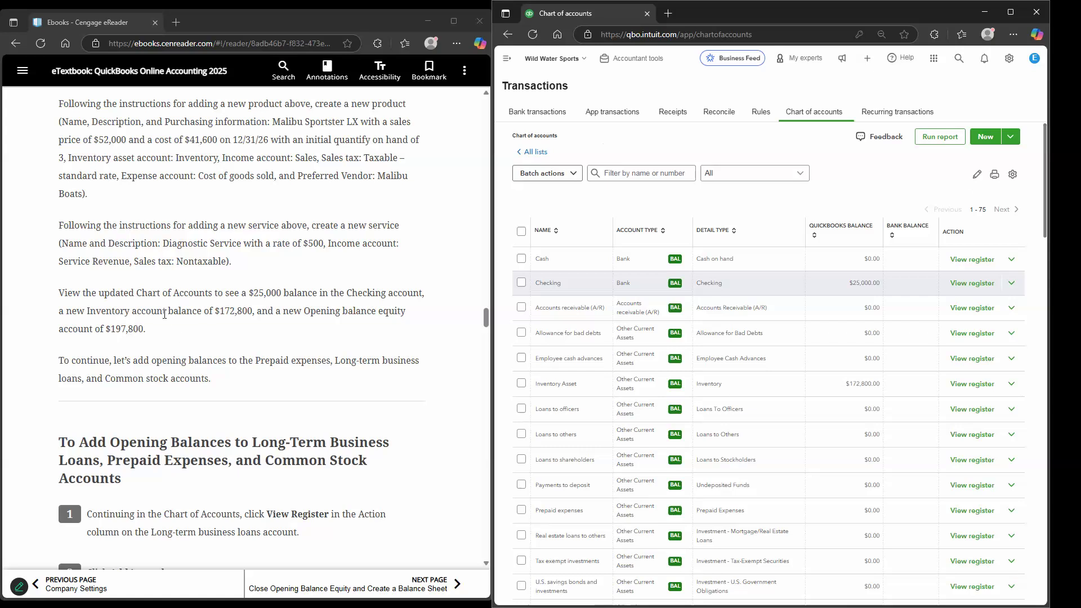
pyautogui.scroll(-1, 838, 337)
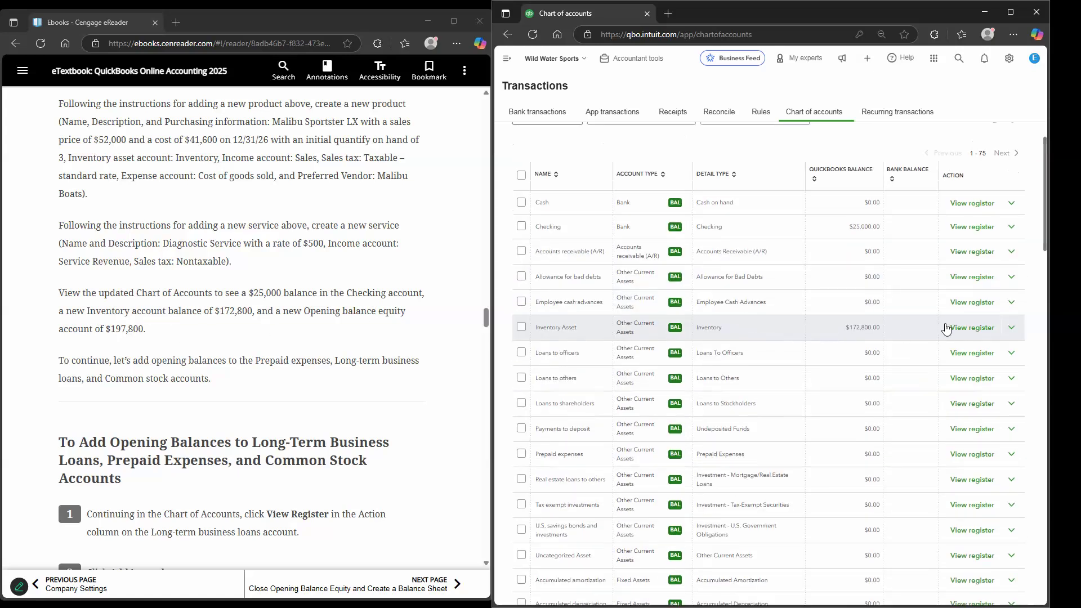
pyautogui.click(980, 334)
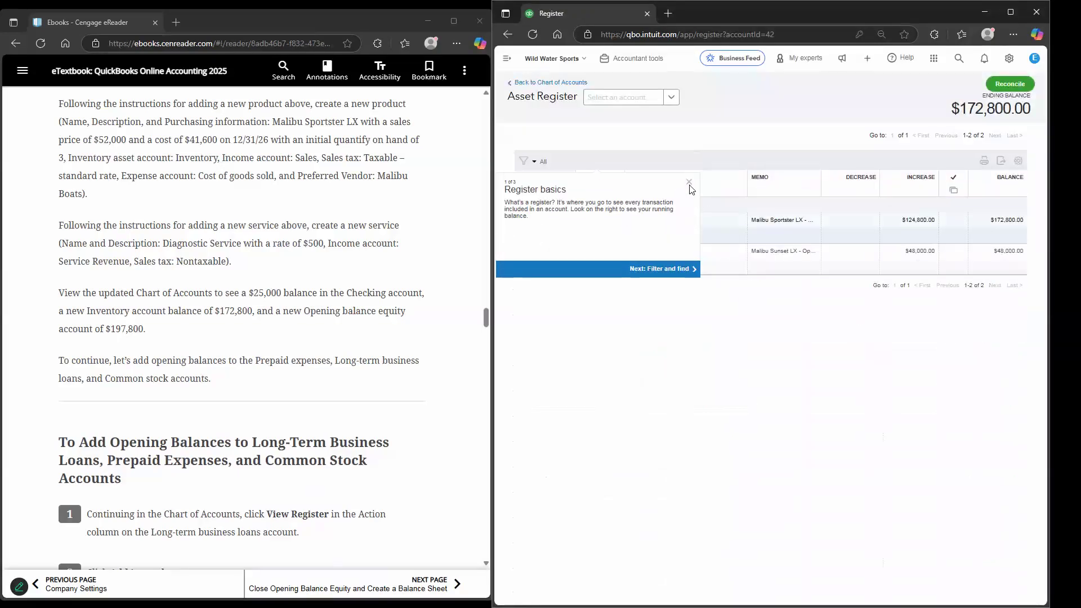
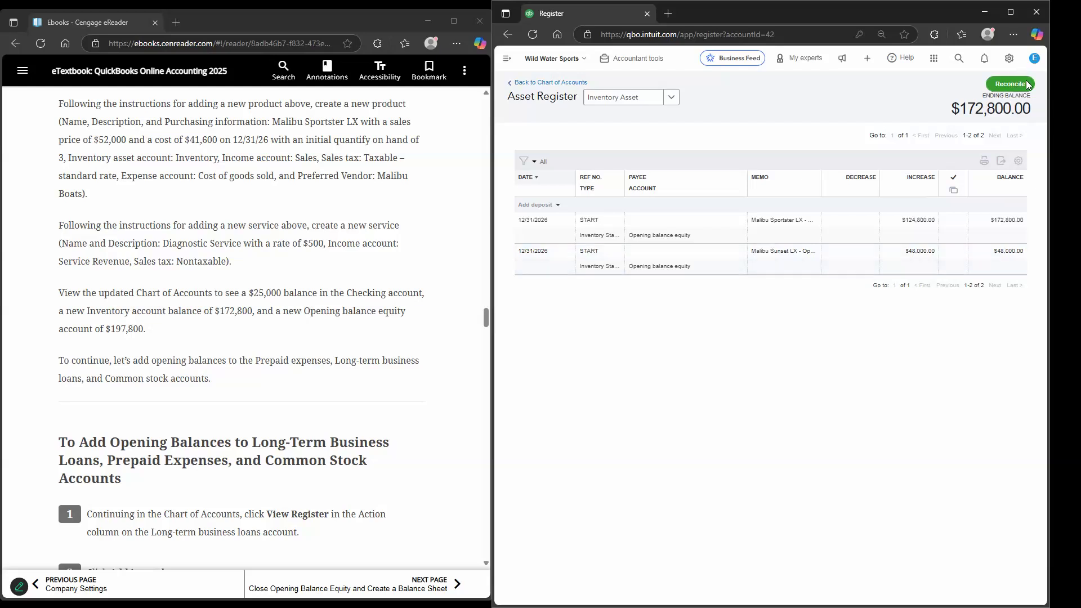
pyautogui.click(544, 83)
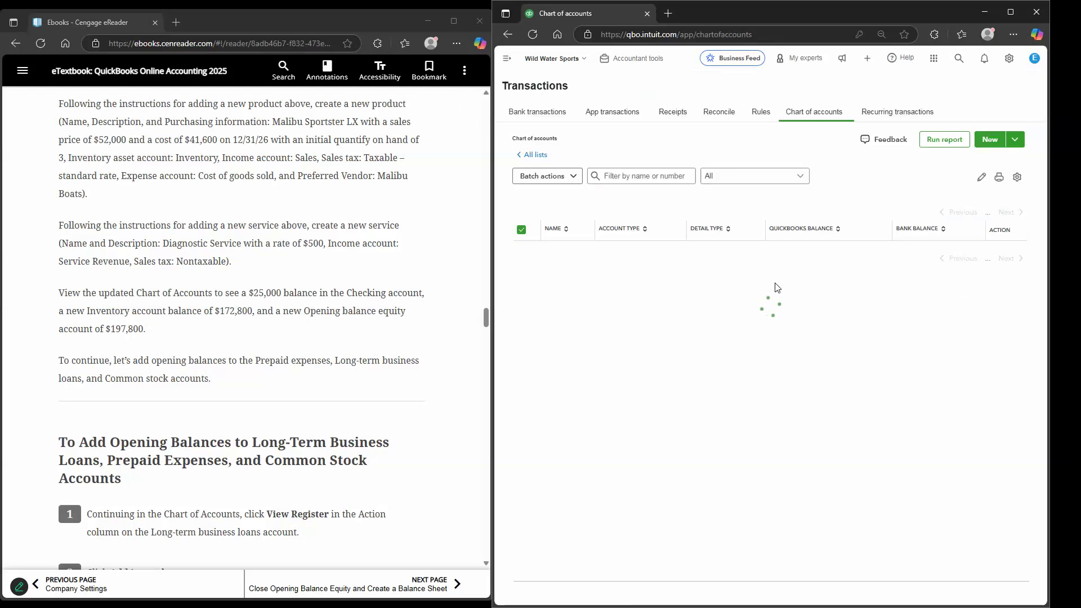
pyautogui.scroll(-15, 787, 293)
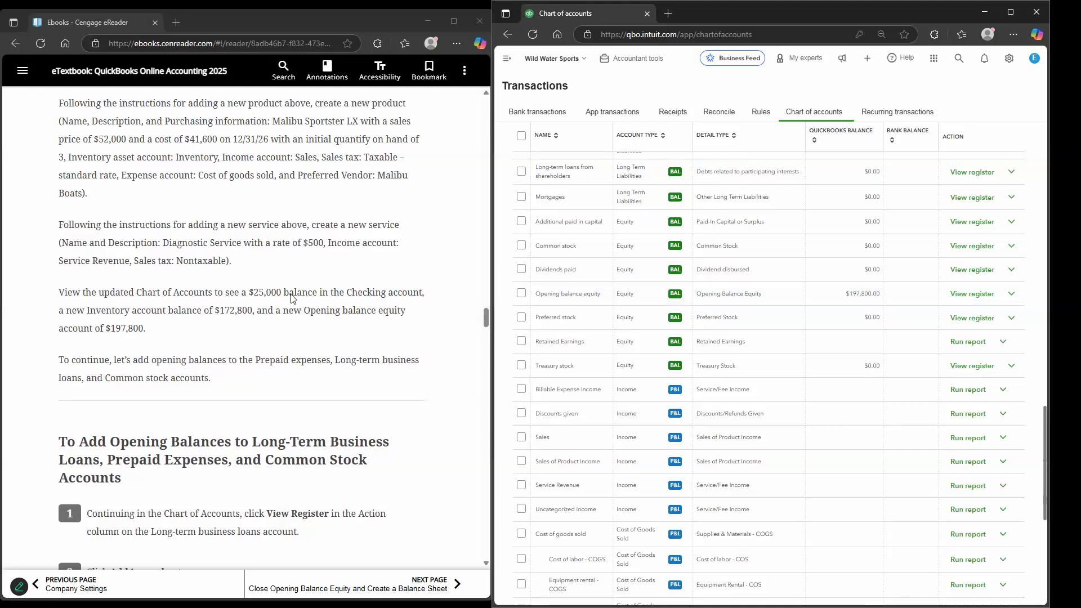
# - Follow the textbook's opening balance instructions and open the register of the Long-term business loans account, dismissing the register introduction
pyautogui.scroll(-1, 291, 298)
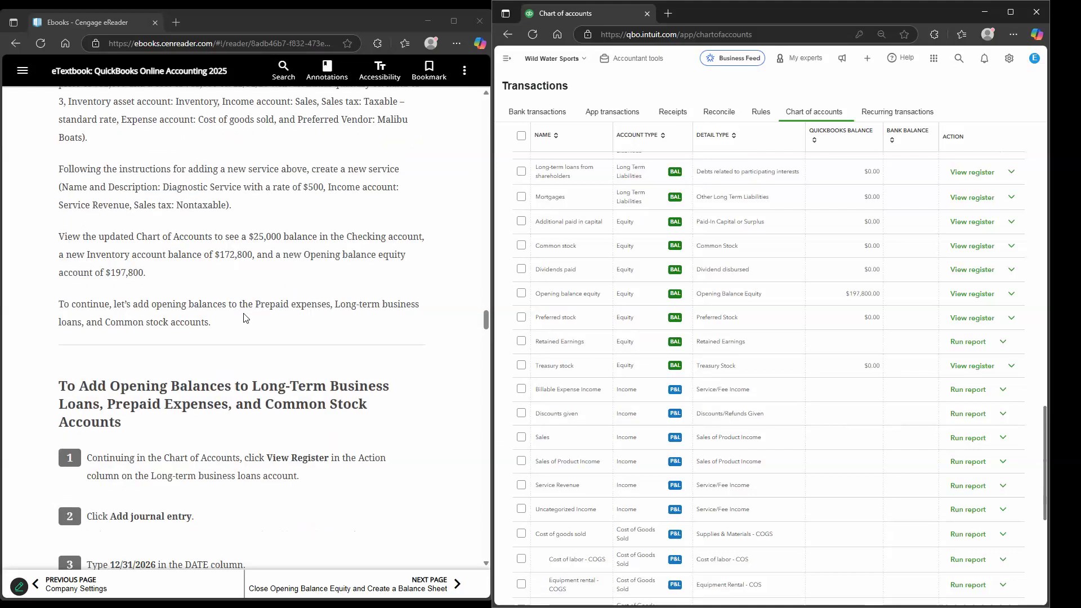
pyautogui.scroll(-1, 244, 318)
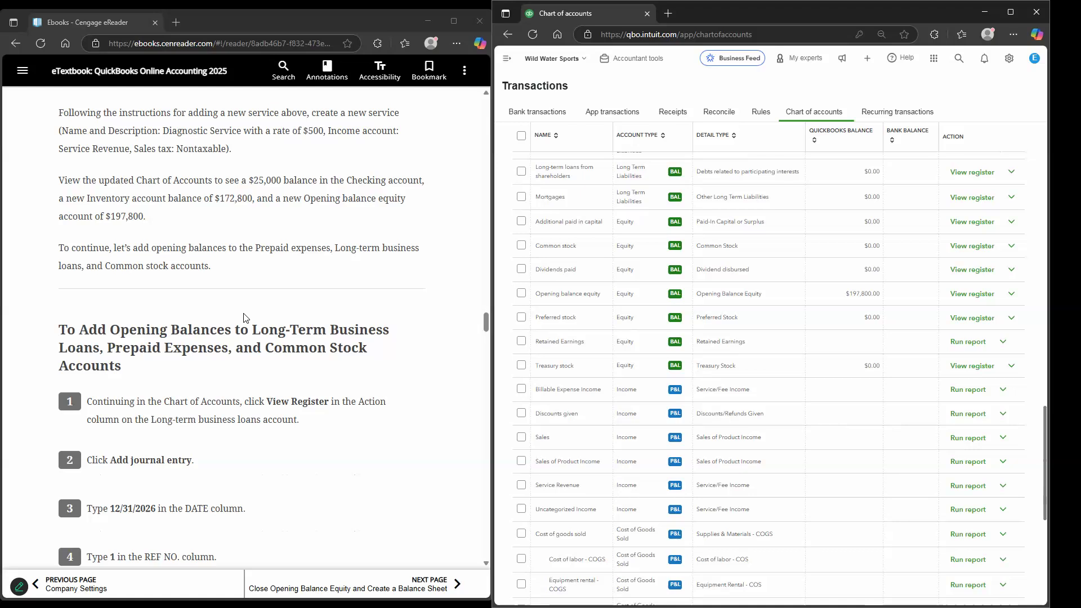
pyautogui.scroll(-2, 241, 318)
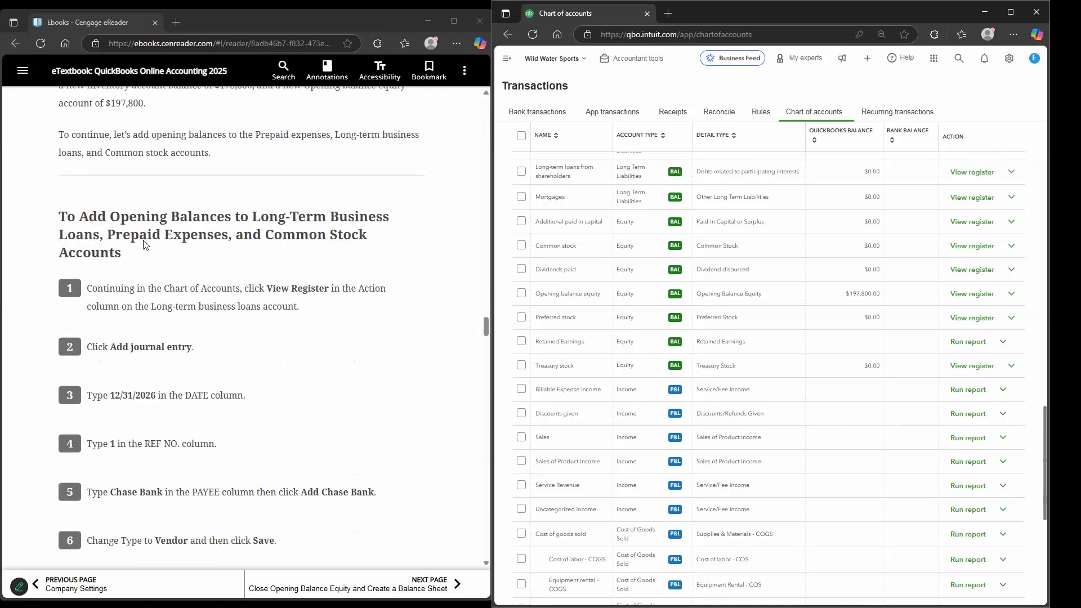
pyautogui.scroll(-1, 141, 245)
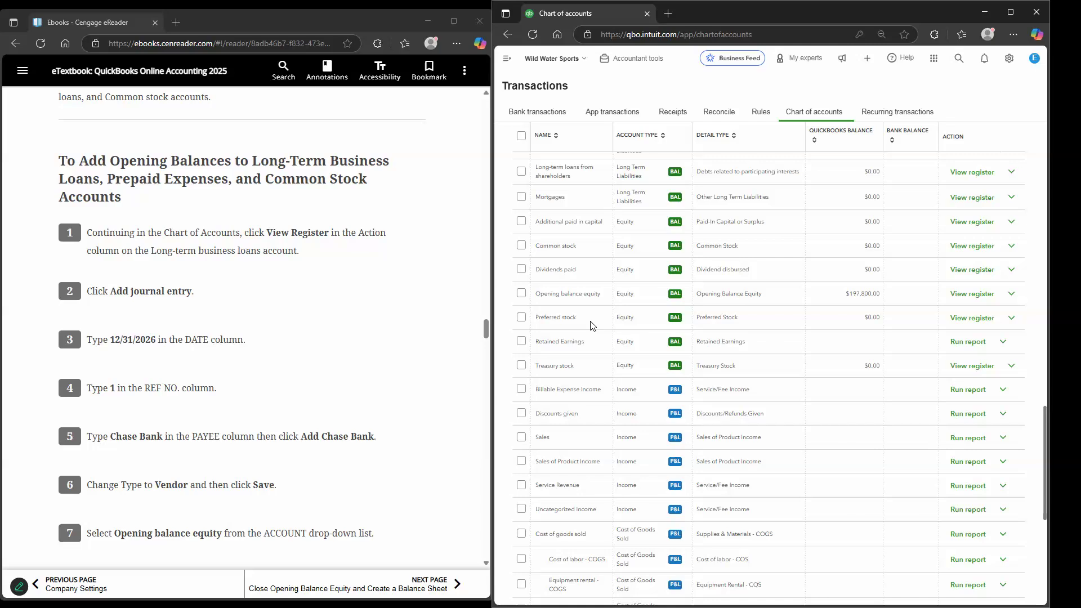
pyautogui.scroll(20, 594, 324)
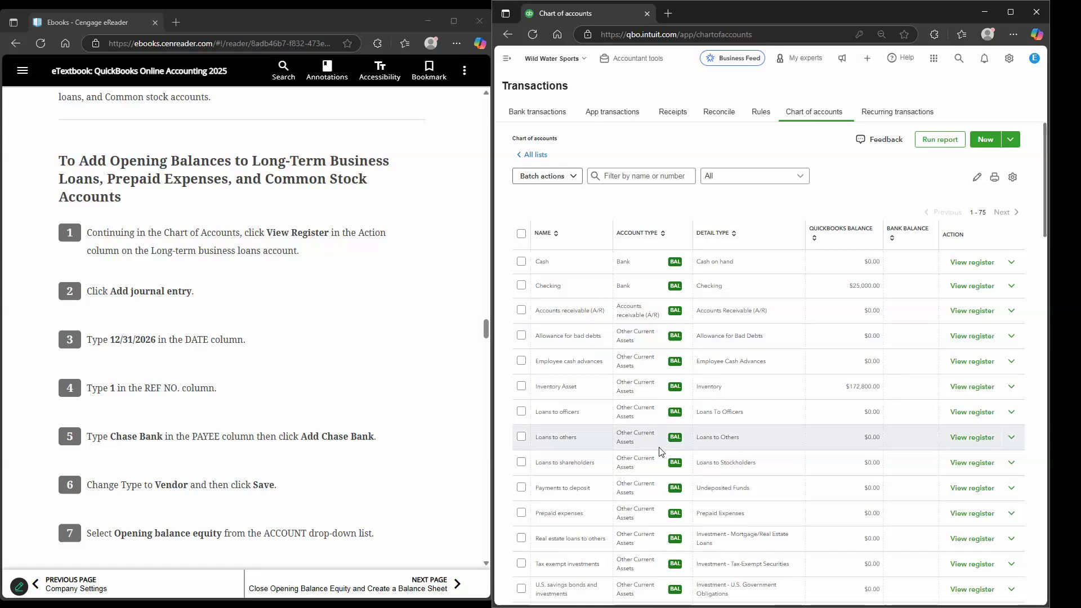
pyautogui.scroll(-5, 636, 428)
pyautogui.scroll(-7, 591, 400)
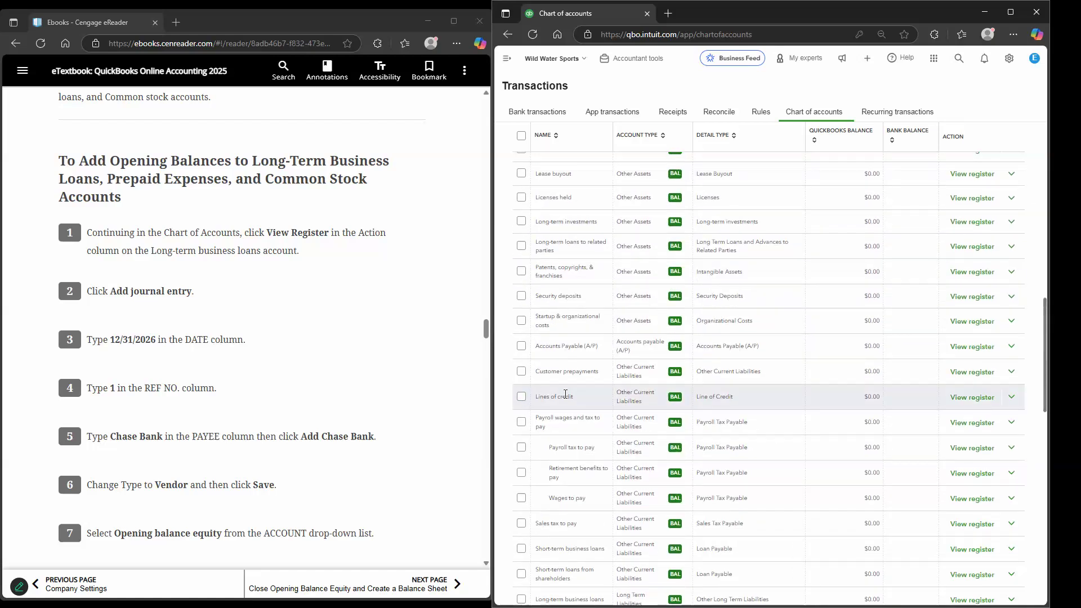
pyautogui.scroll(-2, 578, 432)
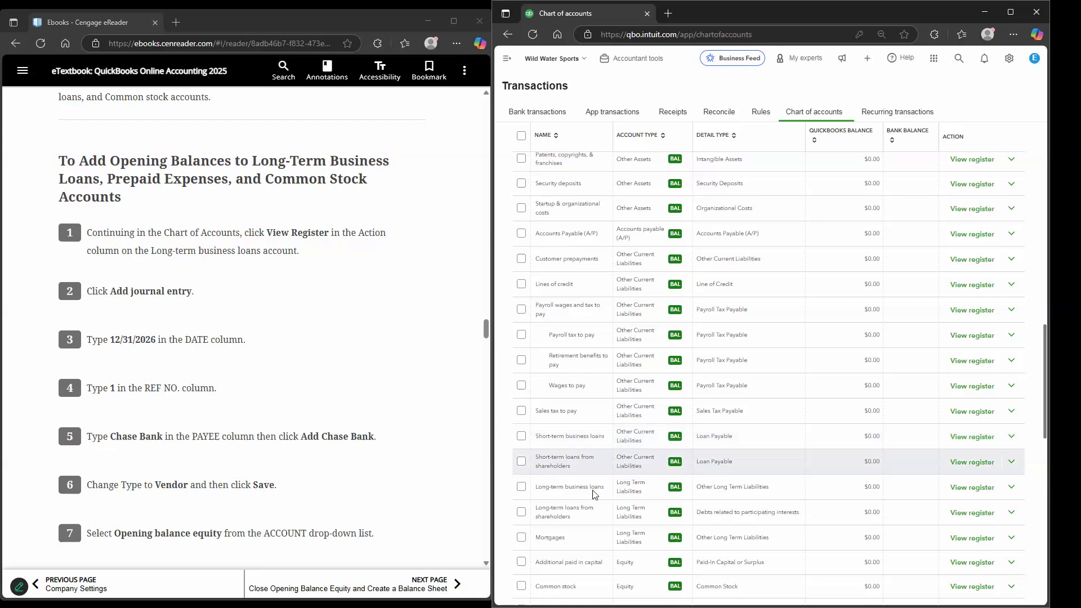
pyautogui.click(975, 488)
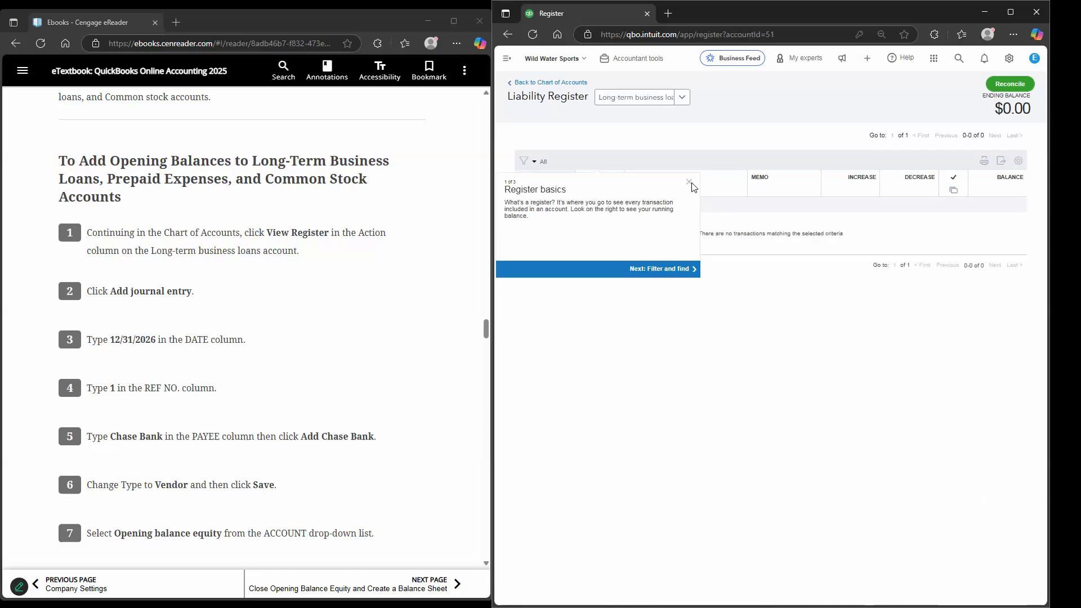
pyautogui.click(689, 183)
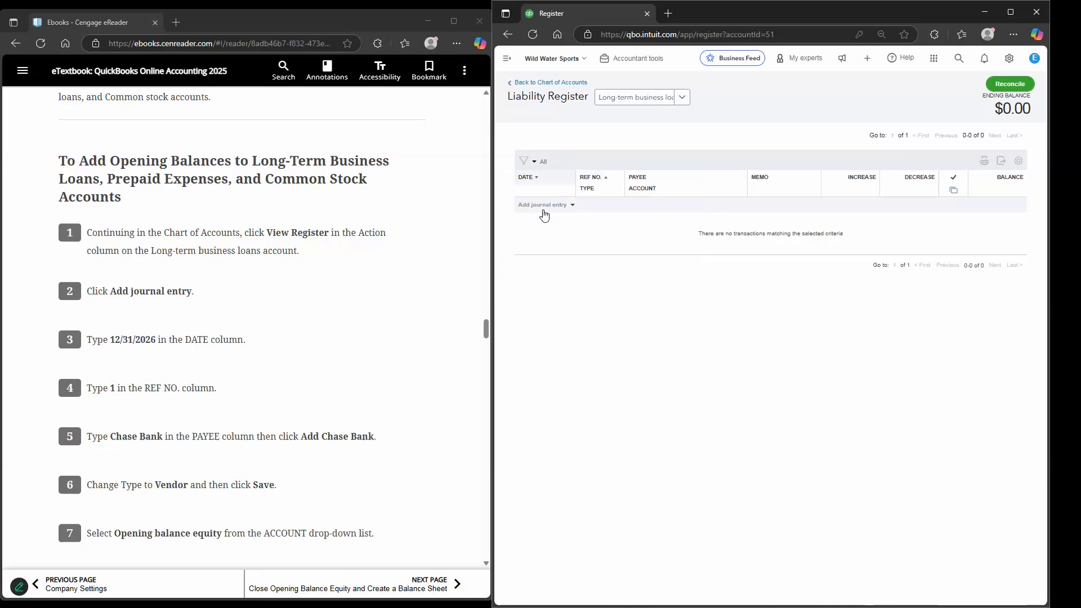
# - Start a journal entry in the Long-term business loans register dated 12/31/2026 with reference number 1
pyautogui.click(544, 212)
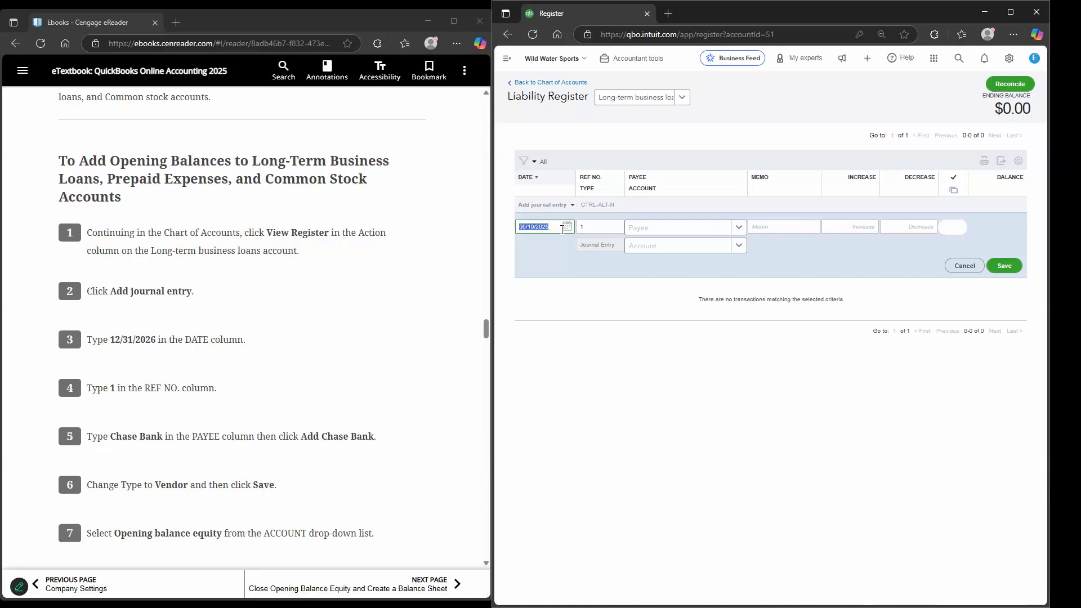
pyautogui.write('12/31/2026')
pyautogui.click(636, 230)
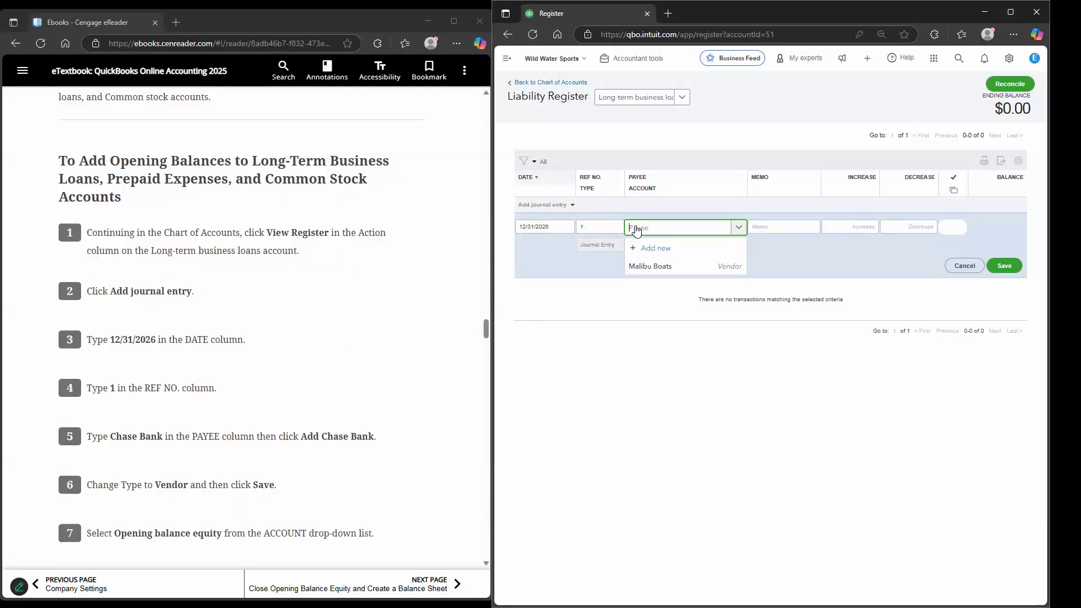
pyautogui.click(824, 256)
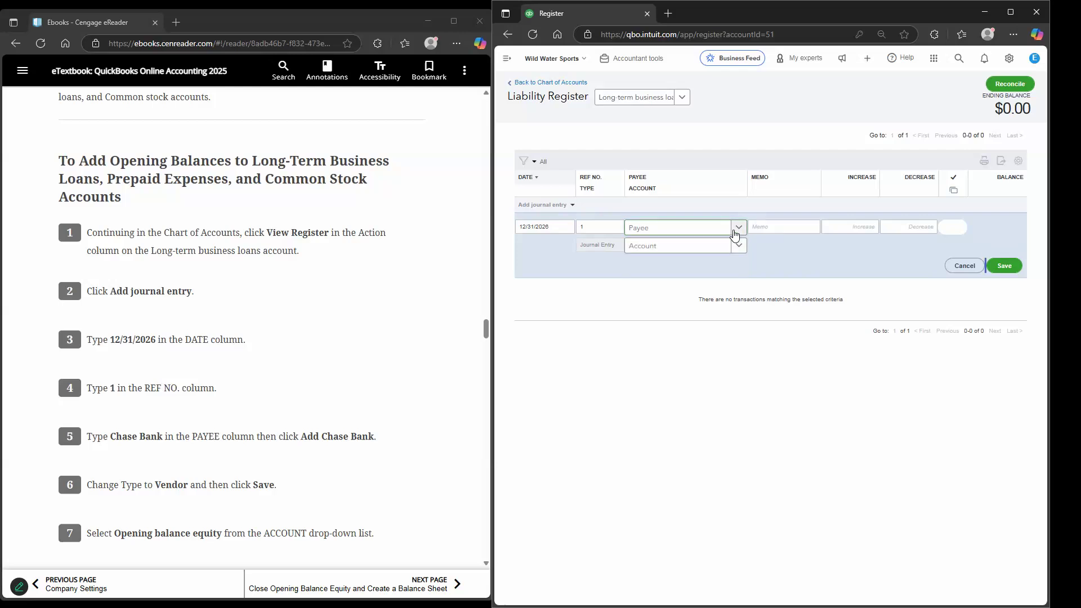
pyautogui.click(599, 226)
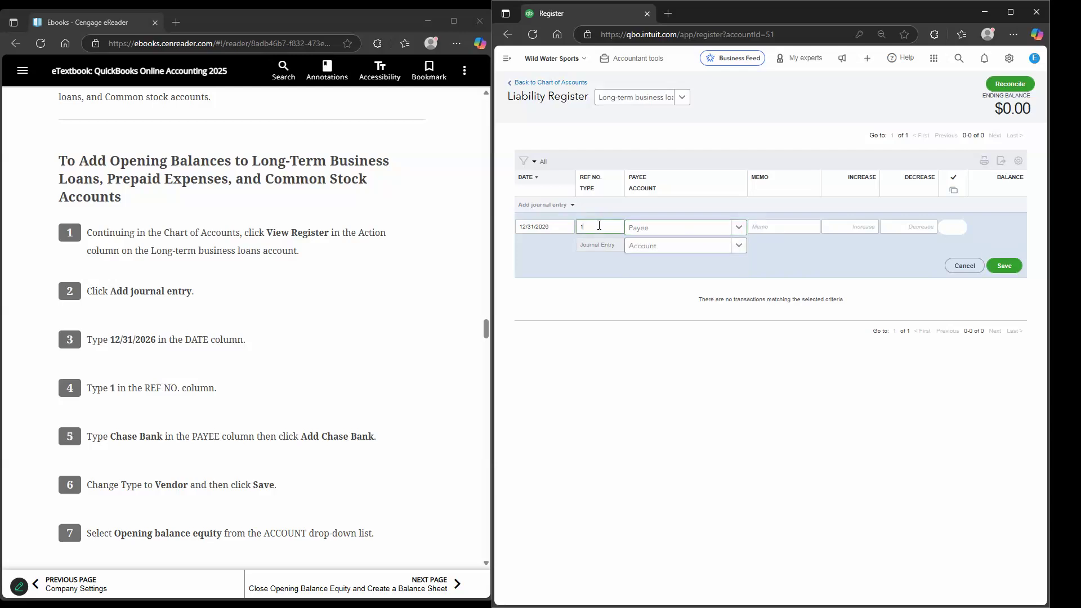
# - Add Chase Bank as a new payee for the journal entry and save the contact
pyautogui.click(665, 227)
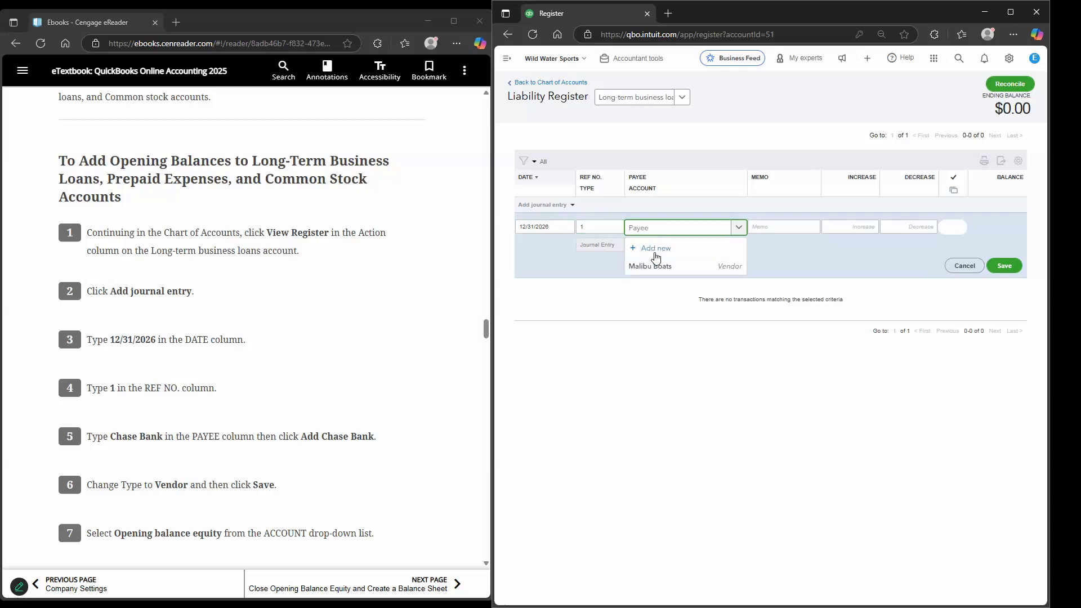
pyautogui.click(653, 250)
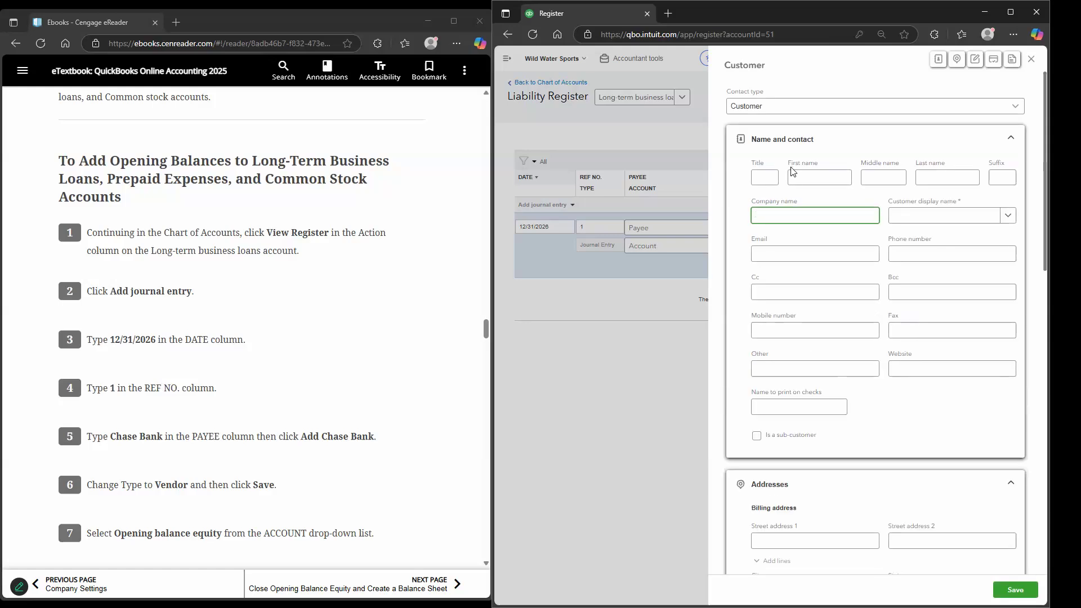
pyautogui.write('Chase Bank')
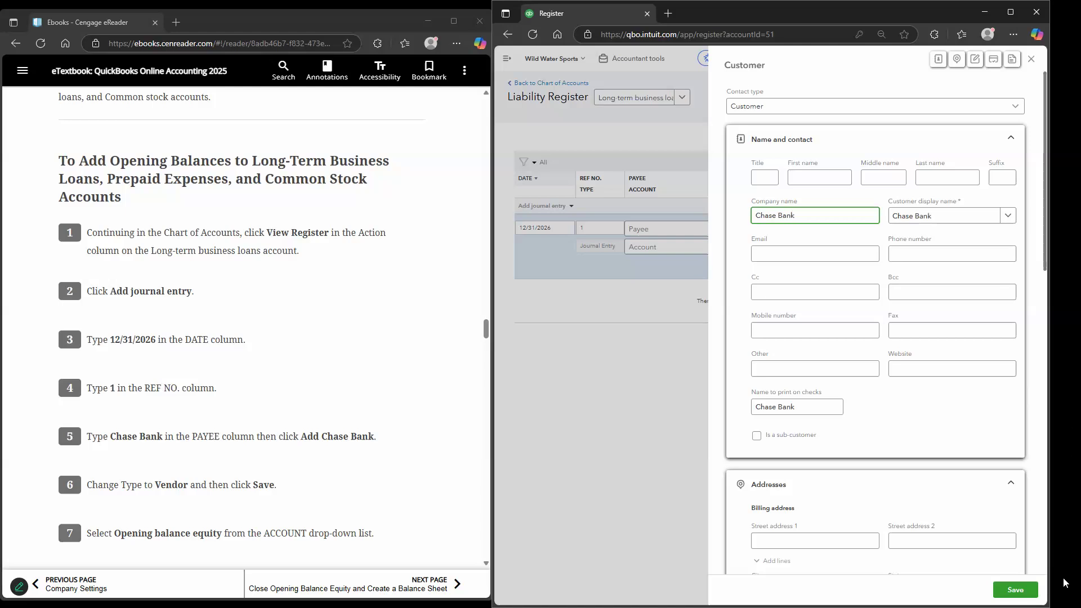
pyautogui.click(1015, 590)
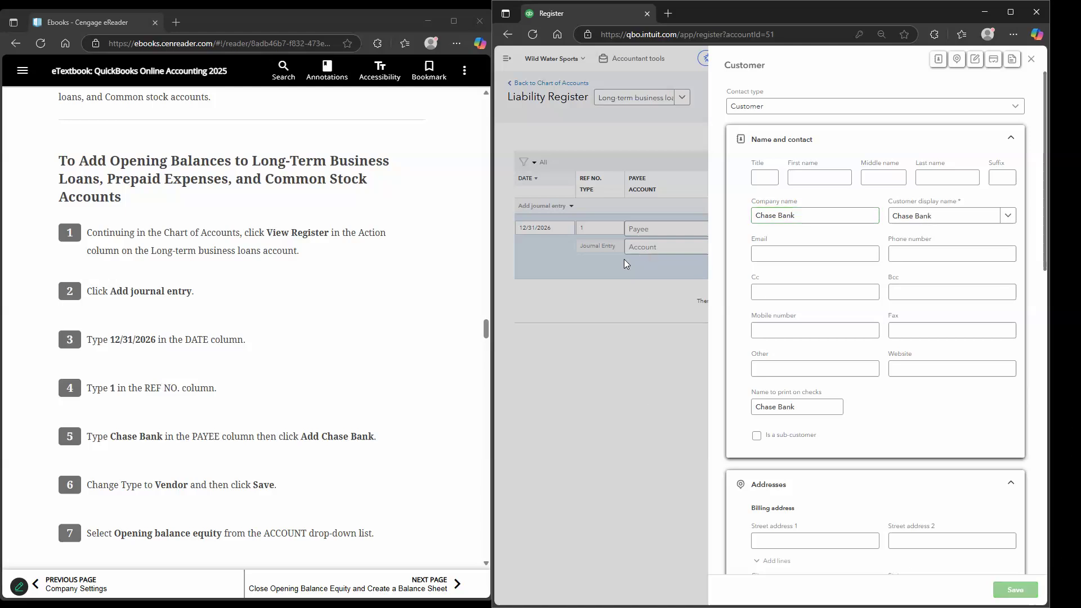
# - Review the textbook's payee type and account instructions, and duplicate the register page in a second browser tab
pyautogui.scroll(-1, 344, 312)
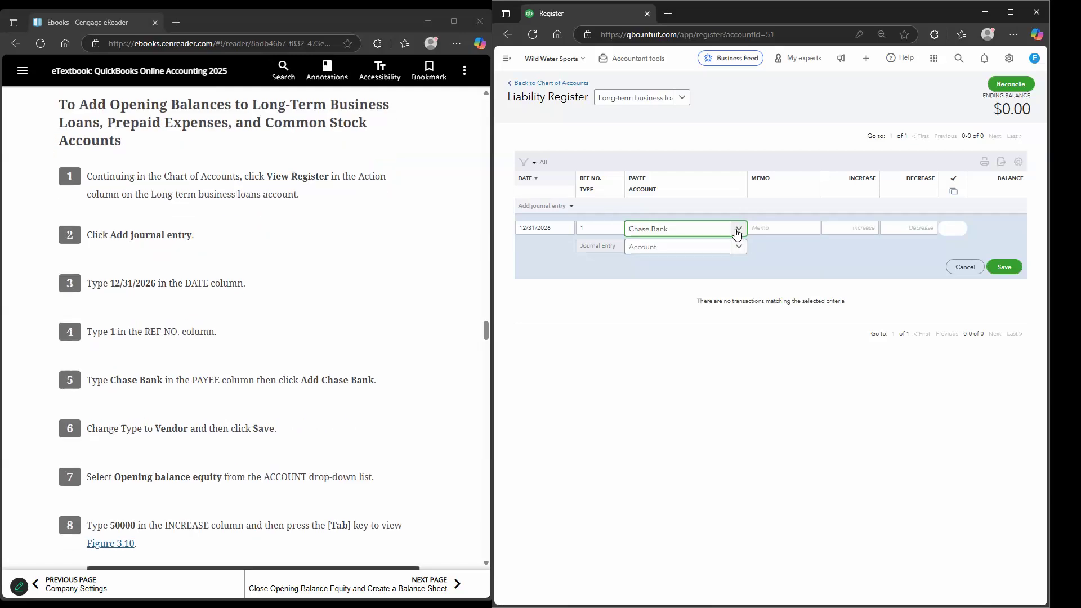
pyautogui.scroll(-1, 173, 402)
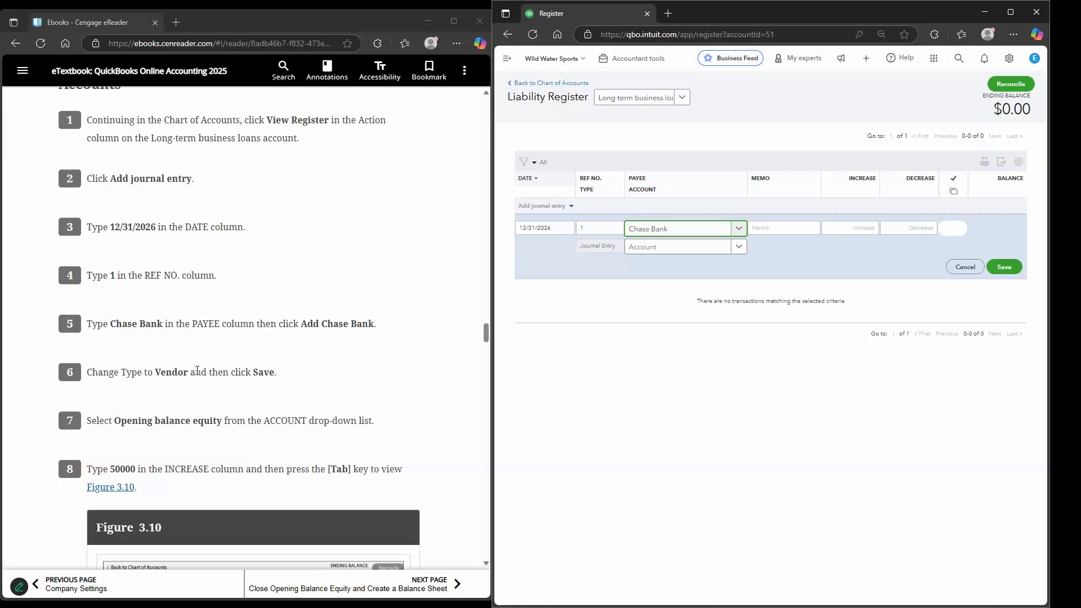
pyautogui.scroll(-1, 212, 337)
pyautogui.rightClick(630, 14)
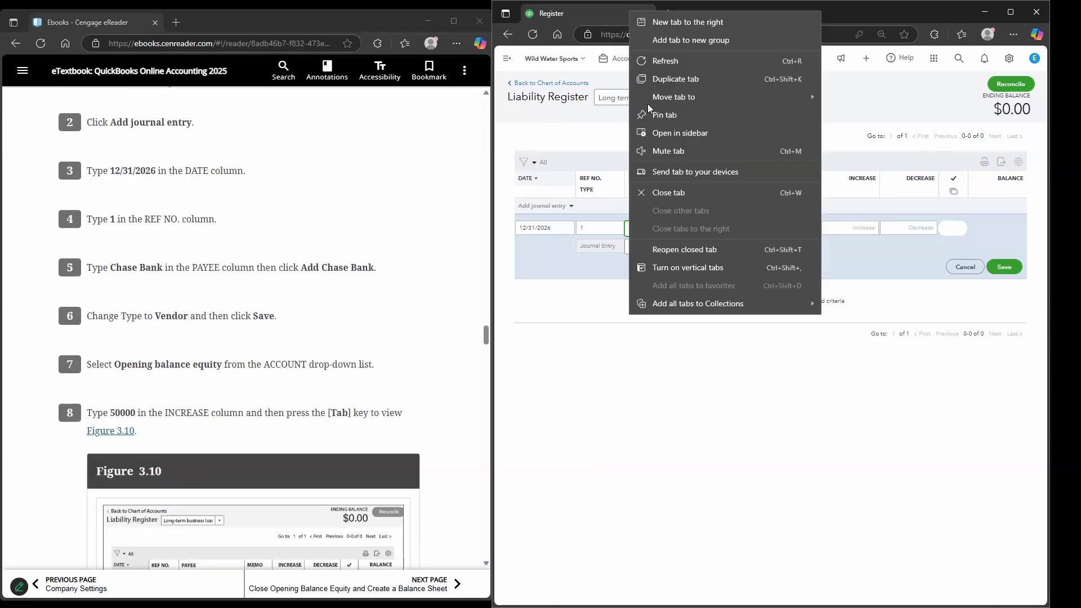
pyautogui.click(675, 80)
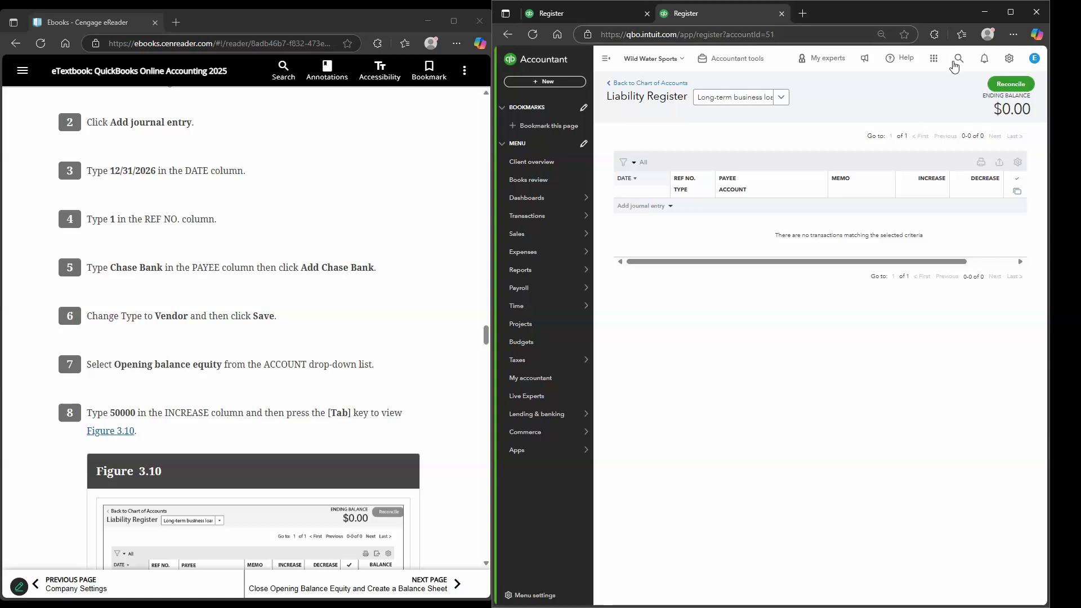
# - Search the company for chase and open the Chase Bank customer record
pyautogui.click(959, 60)
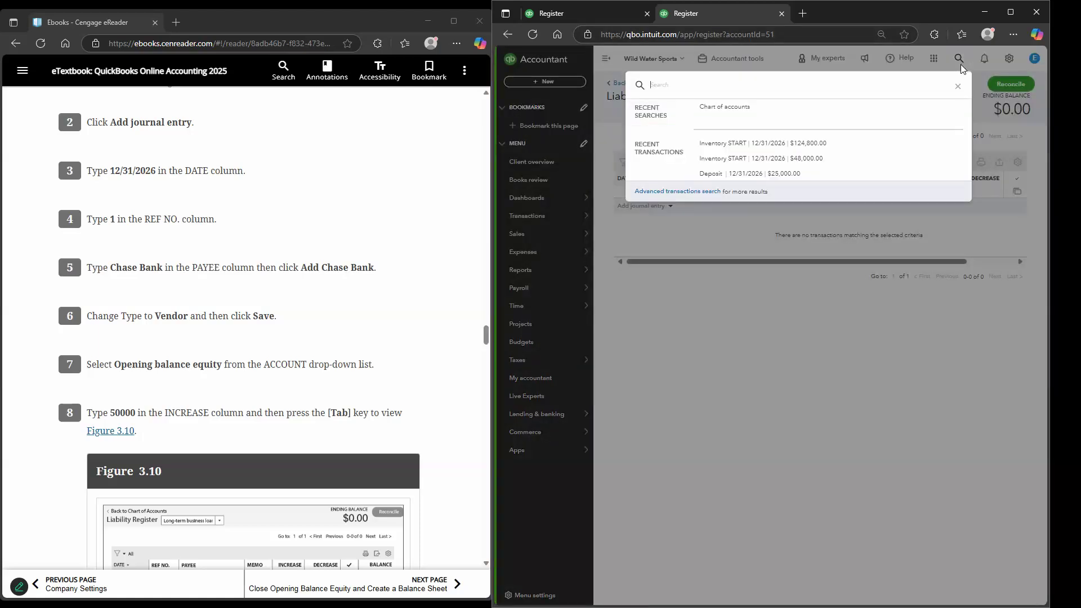
pyautogui.write('chase')
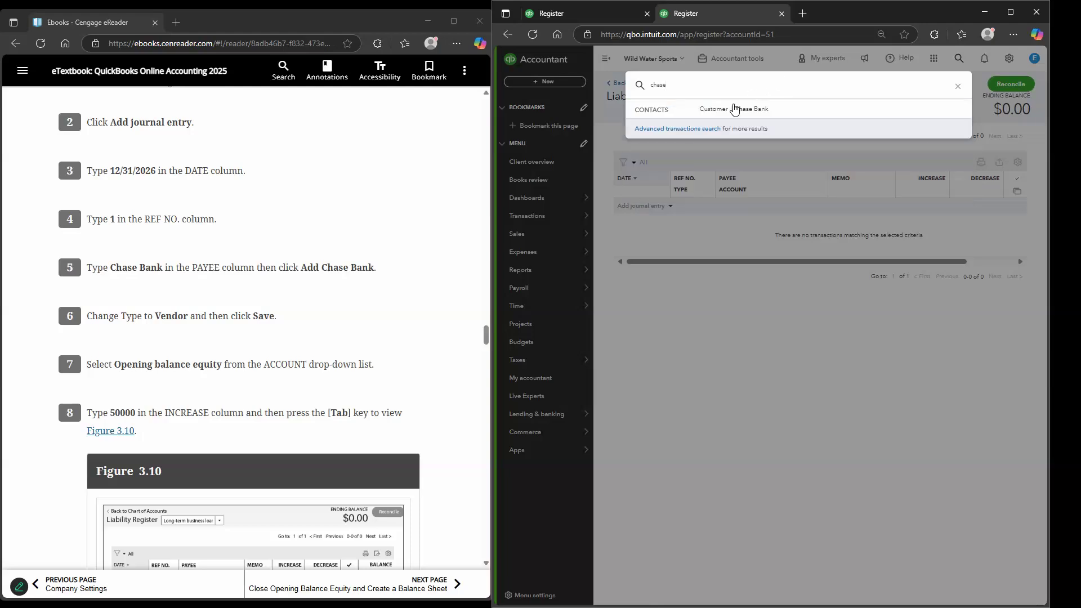
pyautogui.click(726, 112)
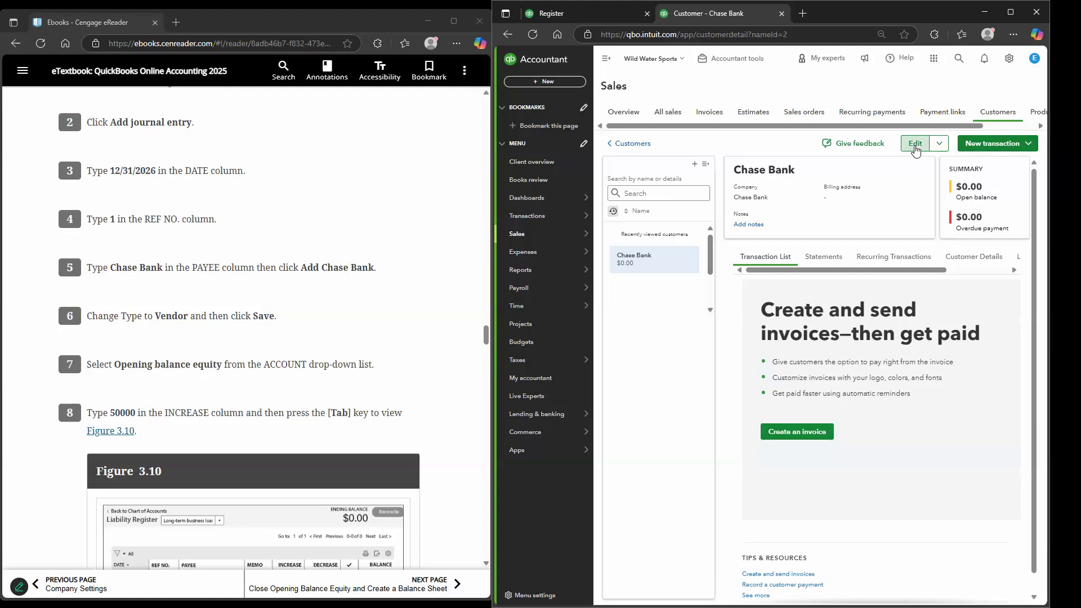
# - Examine the Chase Bank customer's editable details and extra actions for a contact type setting, closing the form without saving
pyautogui.click(914, 146)
pyautogui.scroll(-15, 883, 219)
pyautogui.scroll(15, 883, 270)
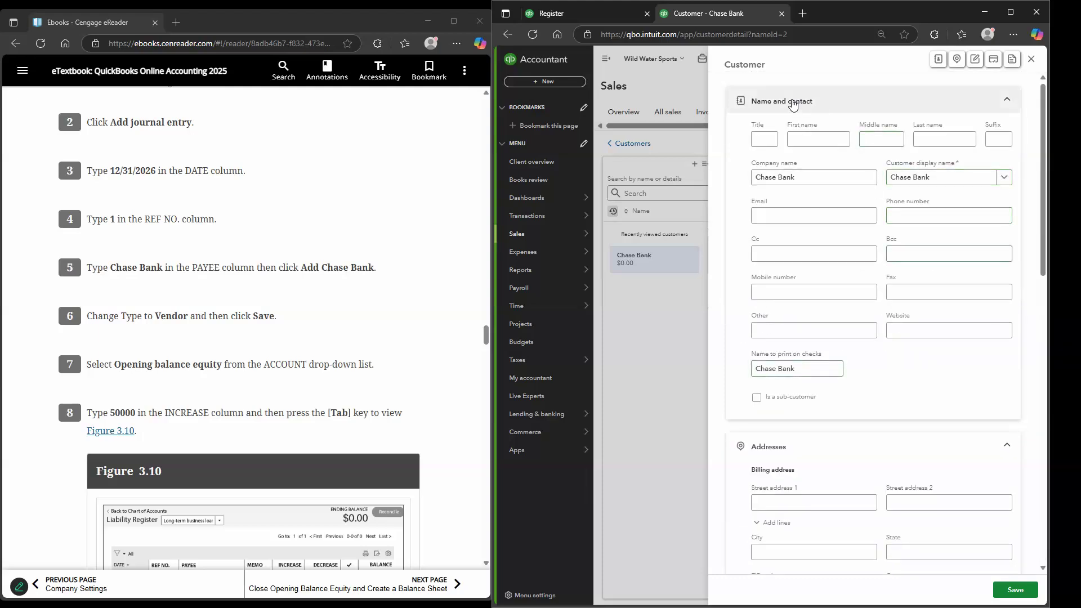
pyautogui.click(973, 59)
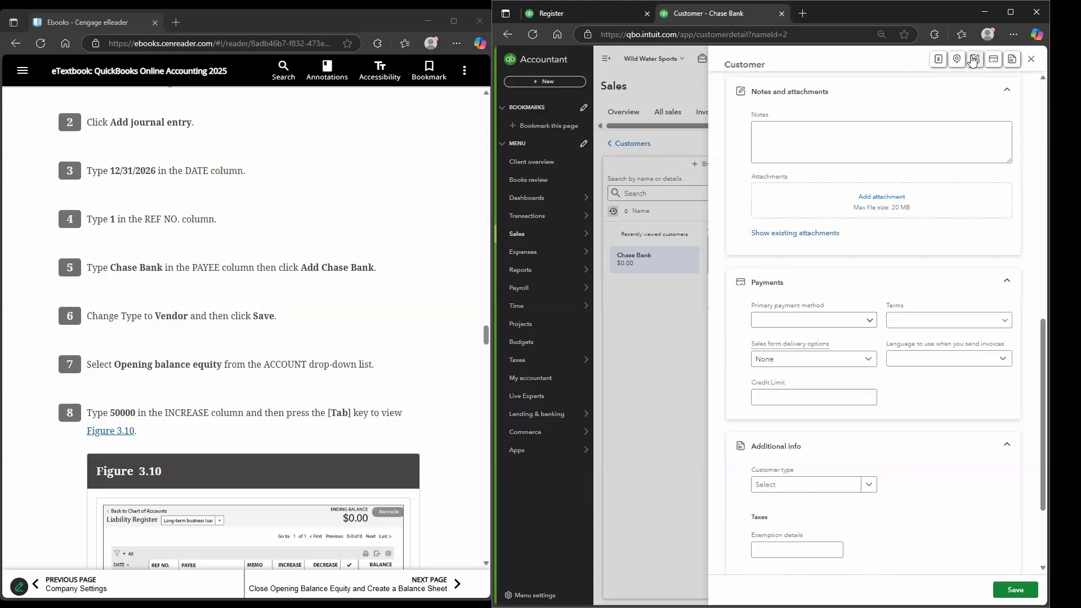
pyautogui.scroll(-3, 878, 281)
pyautogui.click(865, 354)
pyautogui.scroll(10, 911, 431)
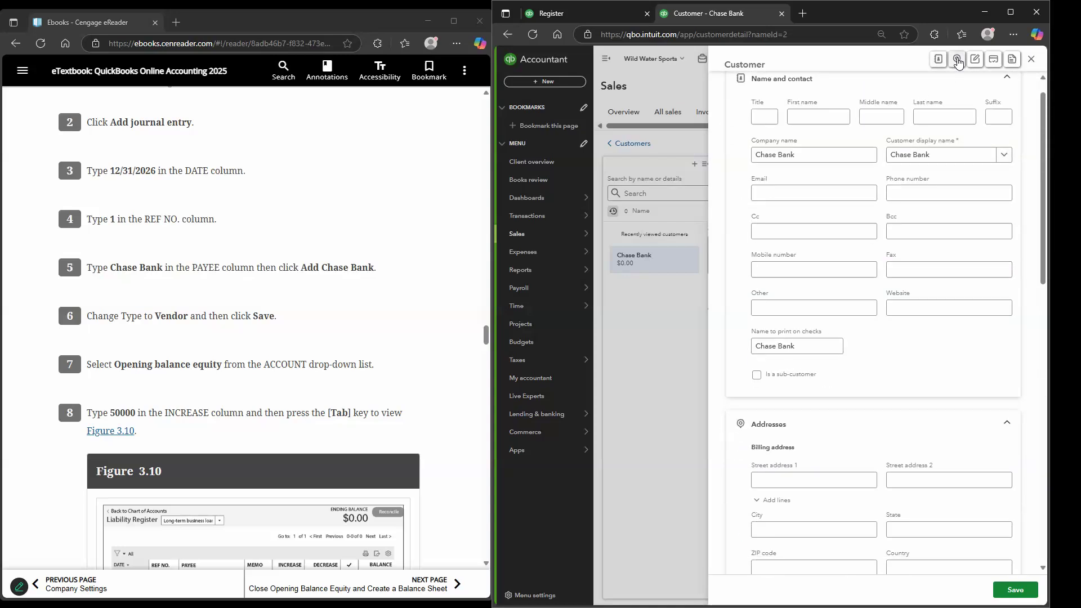
pyautogui.click(956, 59)
pyautogui.click(976, 59)
pyautogui.click(994, 59)
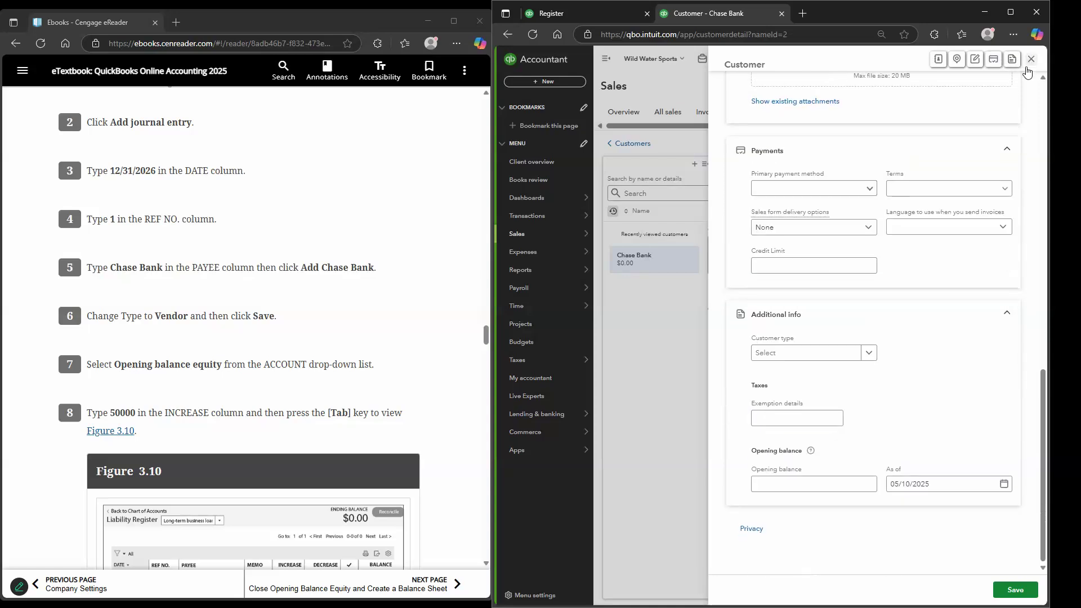
pyautogui.click(1030, 61)
pyautogui.click(937, 146)
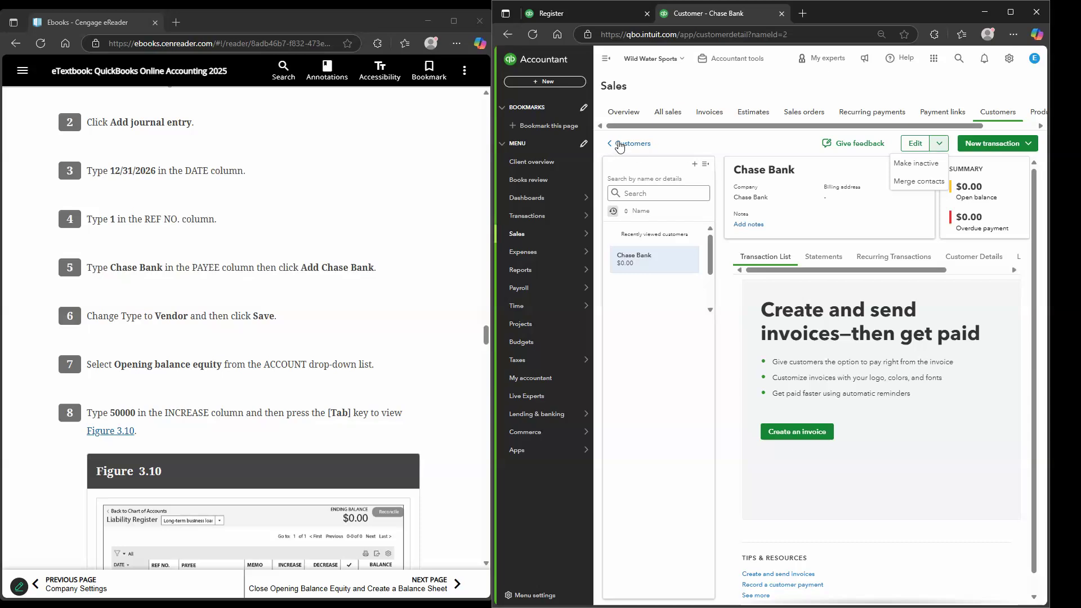
# - Go to the customer list and inspect a blank new customer form for a contact type option, closing it unsaved
pyautogui.click(620, 146)
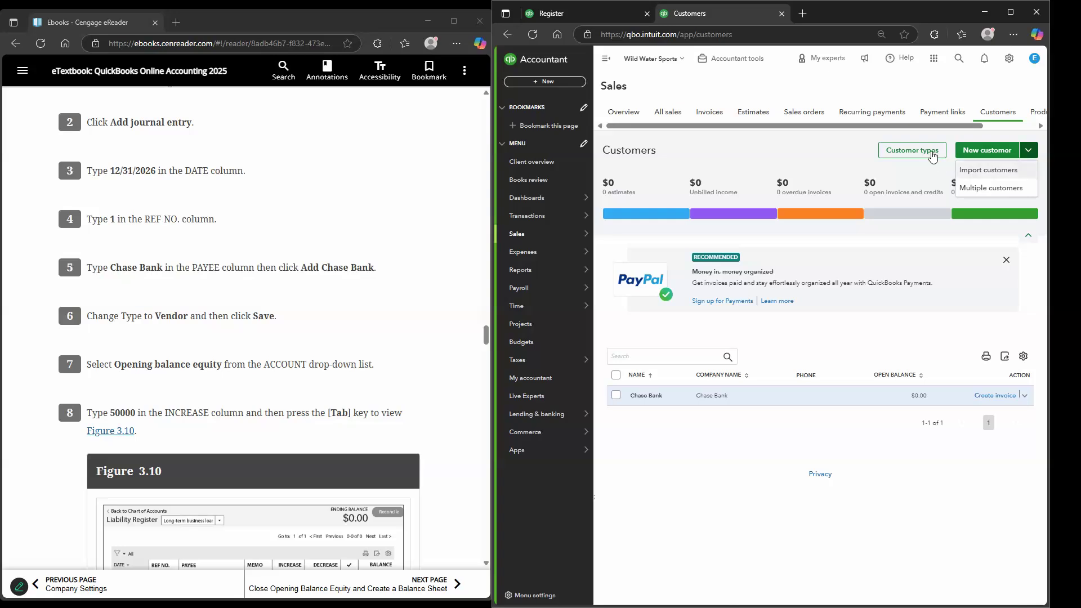
pyautogui.click(986, 150)
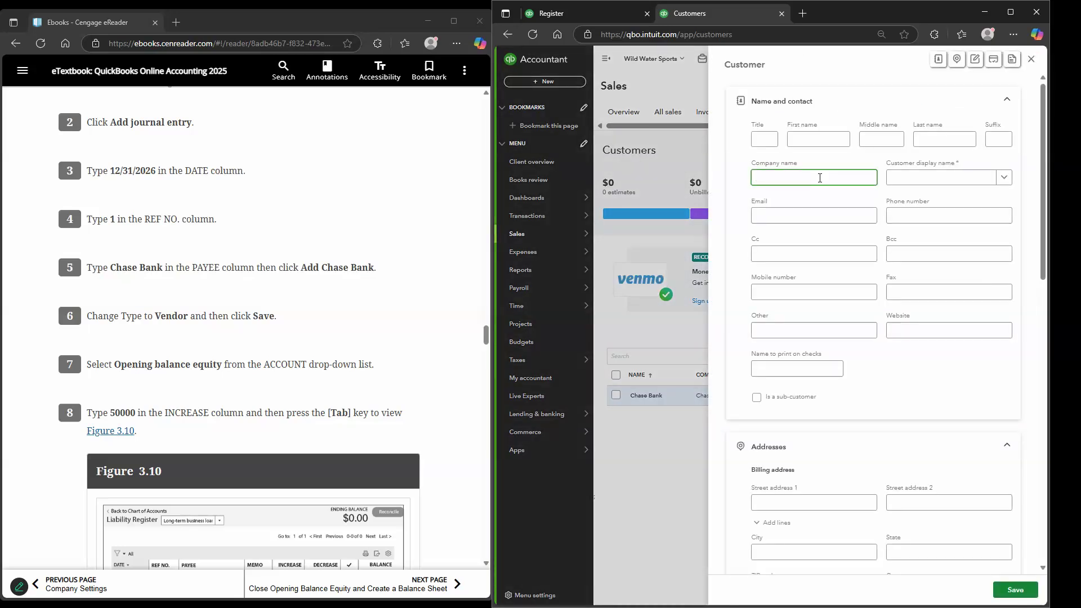
pyautogui.scroll(-8, 932, 199)
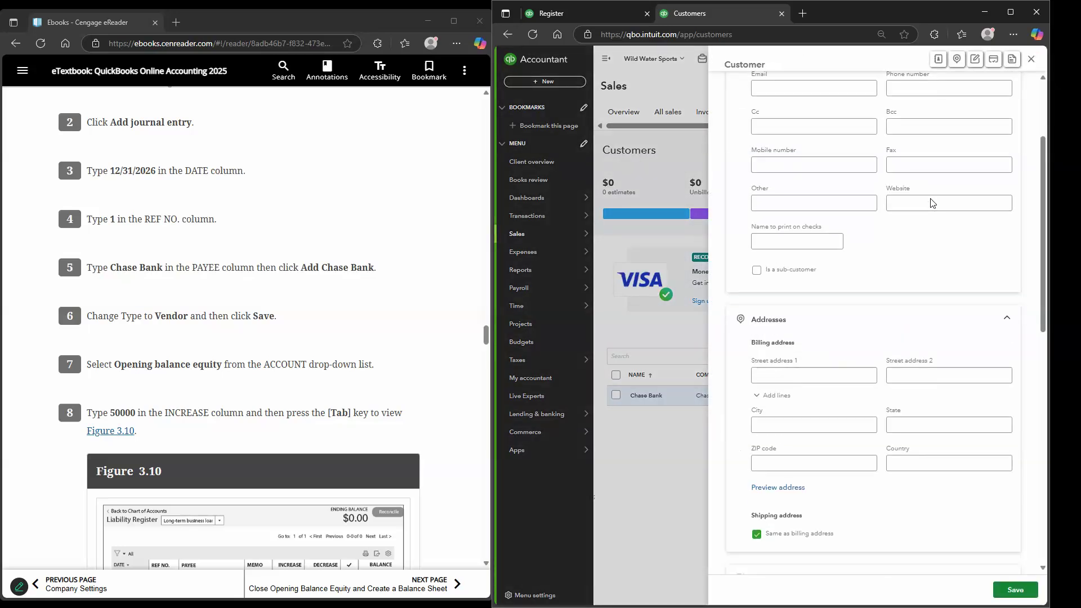
pyautogui.scroll(-5, 929, 208)
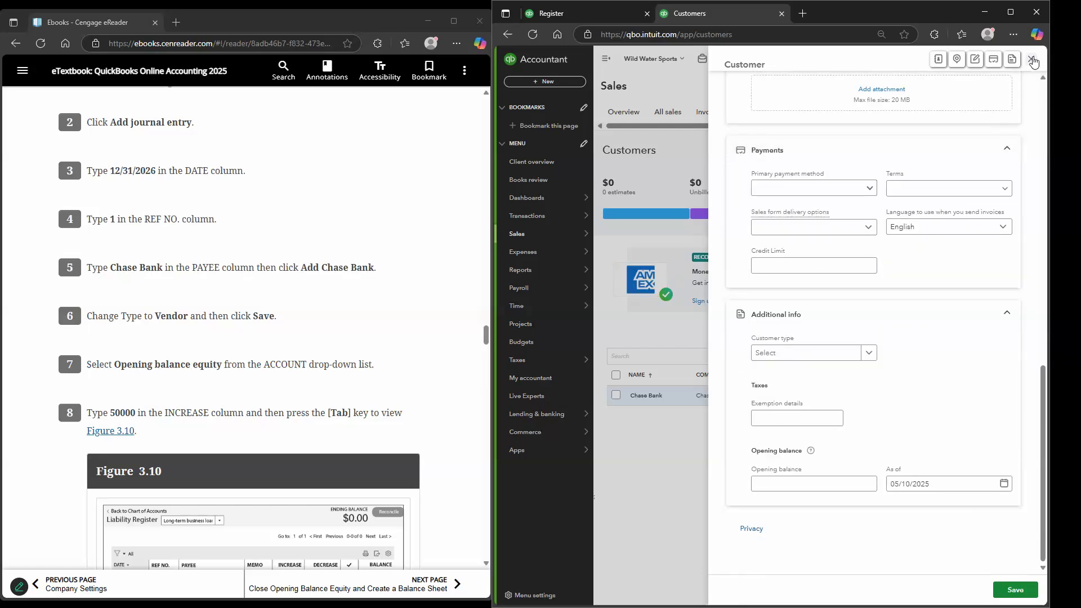
pyautogui.click(1033, 61)
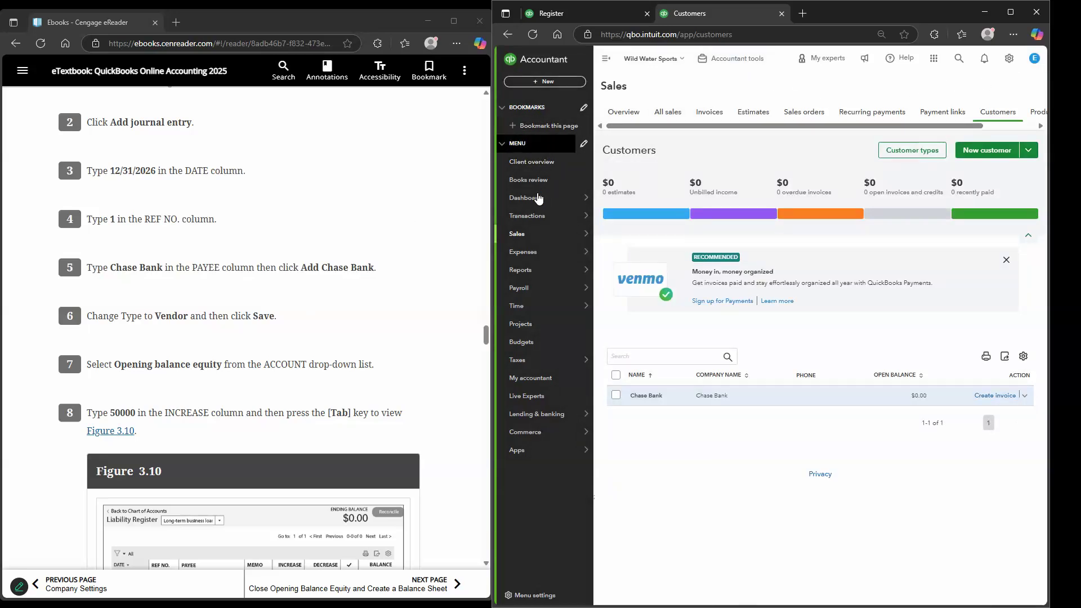
# - Open the chart of accounts and filter the accounts by long
pyautogui.moveTo(542, 218)
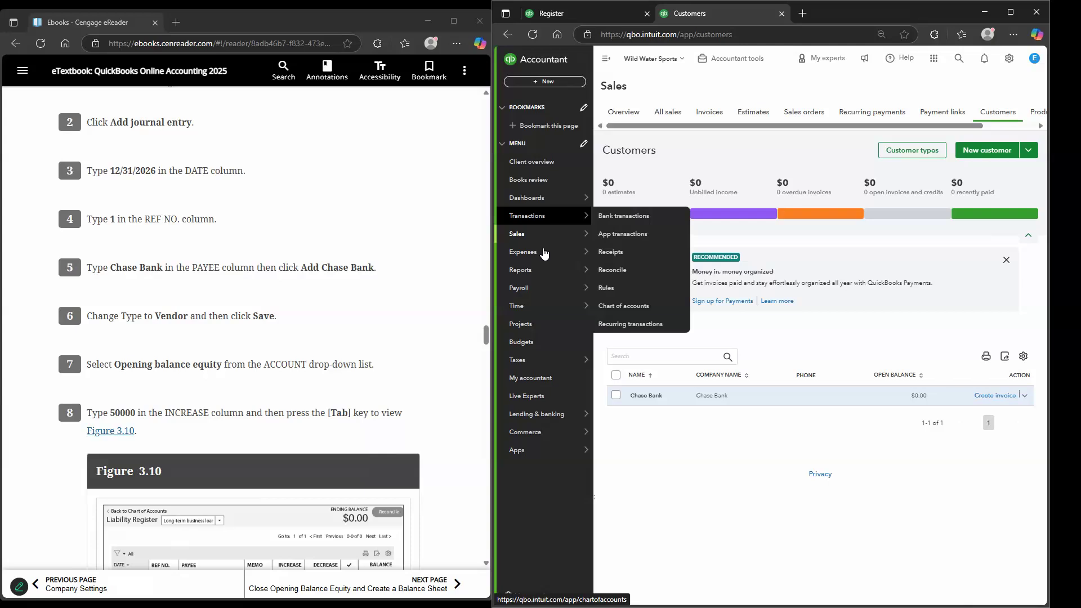
pyautogui.moveTo(553, 241)
pyautogui.click(643, 309)
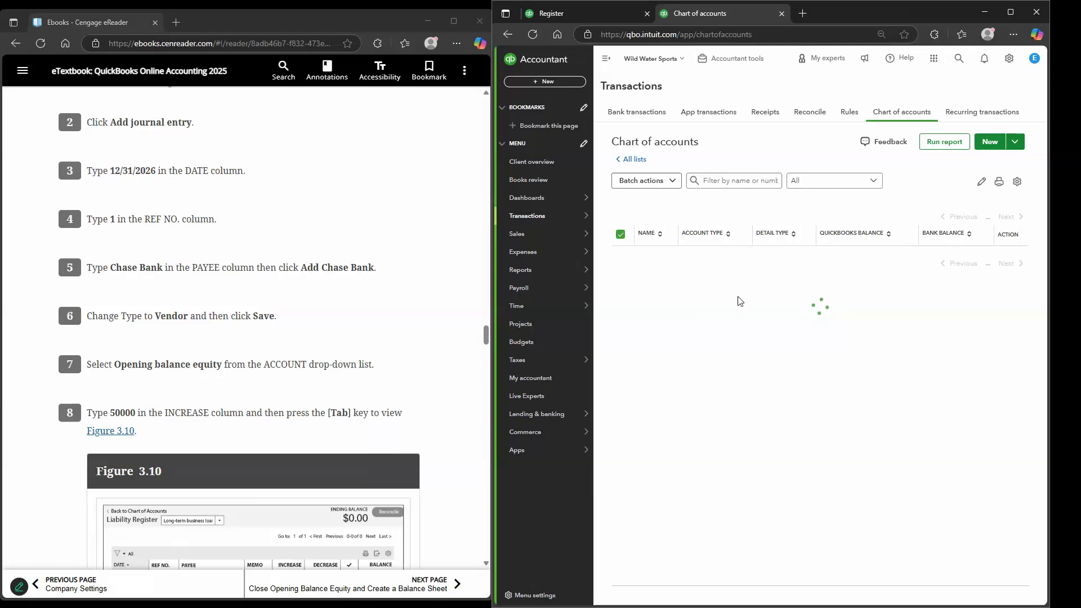
pyautogui.scroll(-14, 738, 305)
pyautogui.scroll(-5, 737, 309)
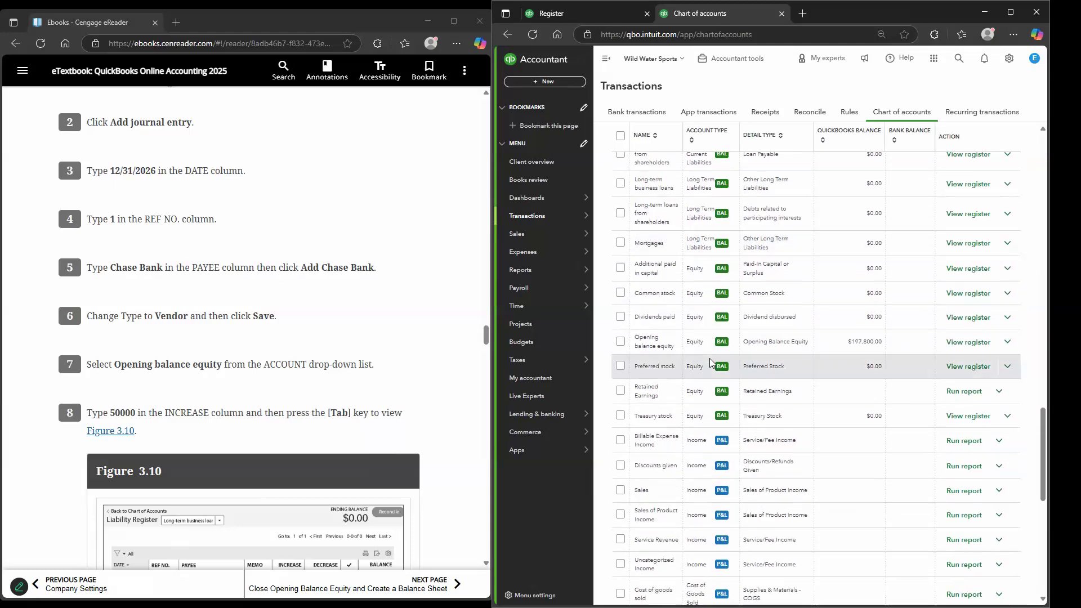
pyautogui.scroll(20, 704, 318)
pyautogui.scroll(-5, 710, 363)
pyautogui.scroll(5, 710, 363)
pyautogui.click(738, 181)
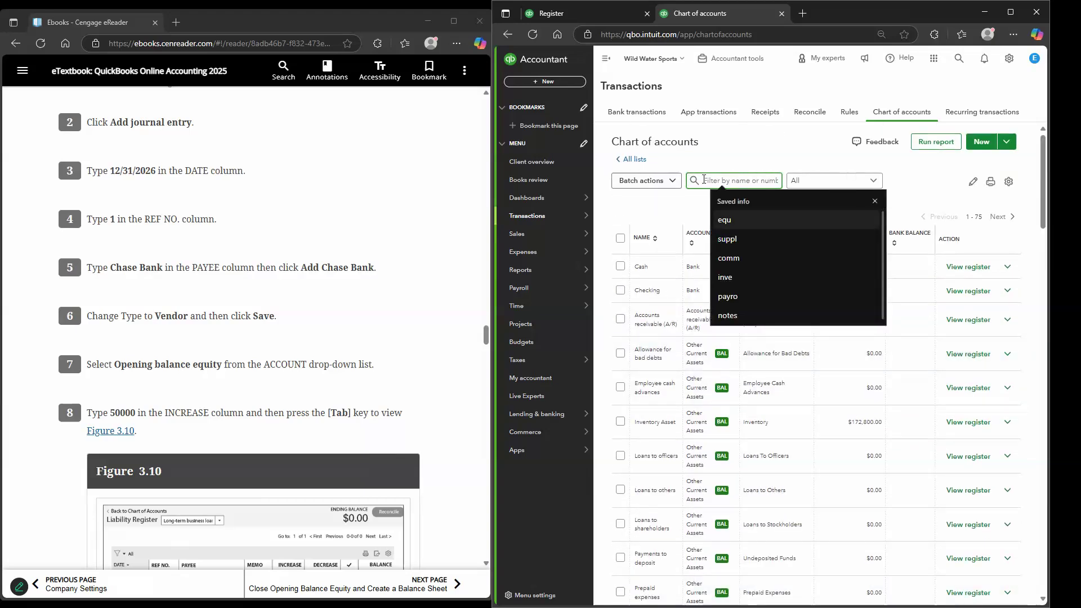
pyautogui.click(701, 181)
pyautogui.write('long')
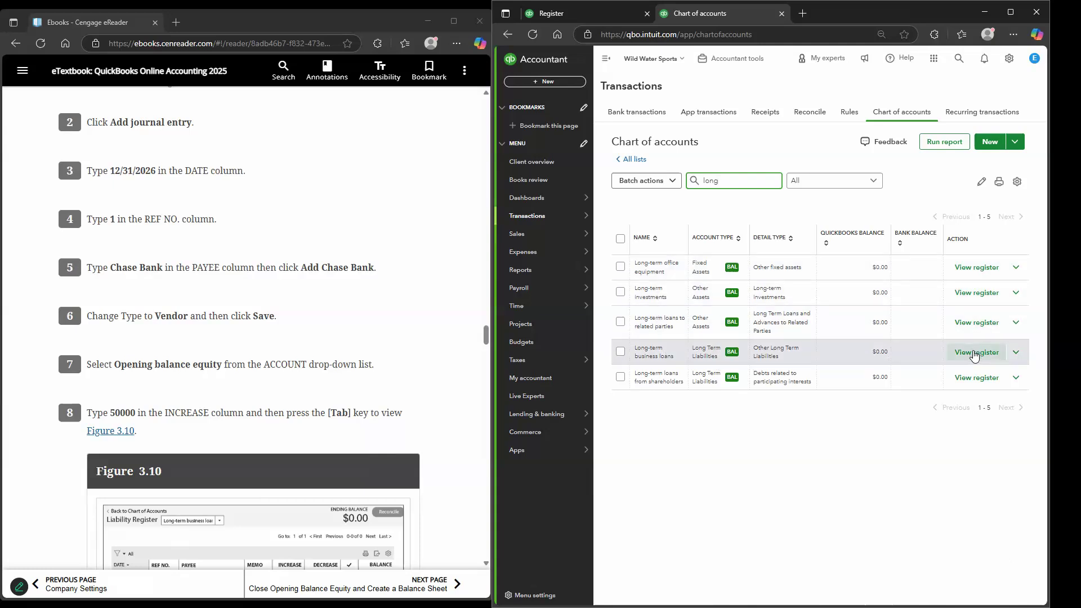
# - Open the Long-term business loans register and show the payee choices for a new journal entry
pyautogui.click(976, 353)
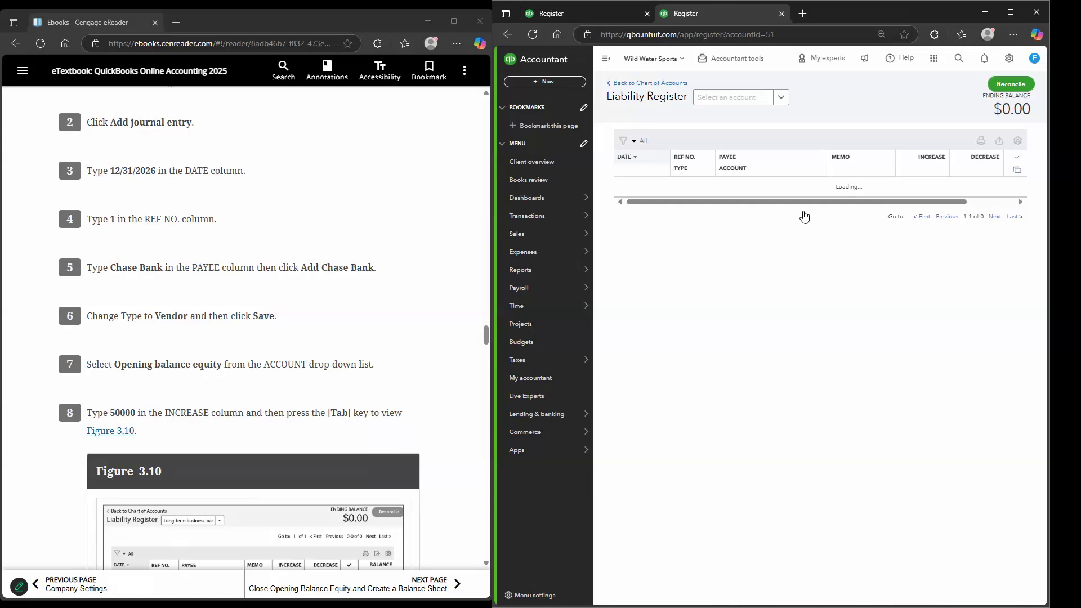
pyautogui.click(747, 233)
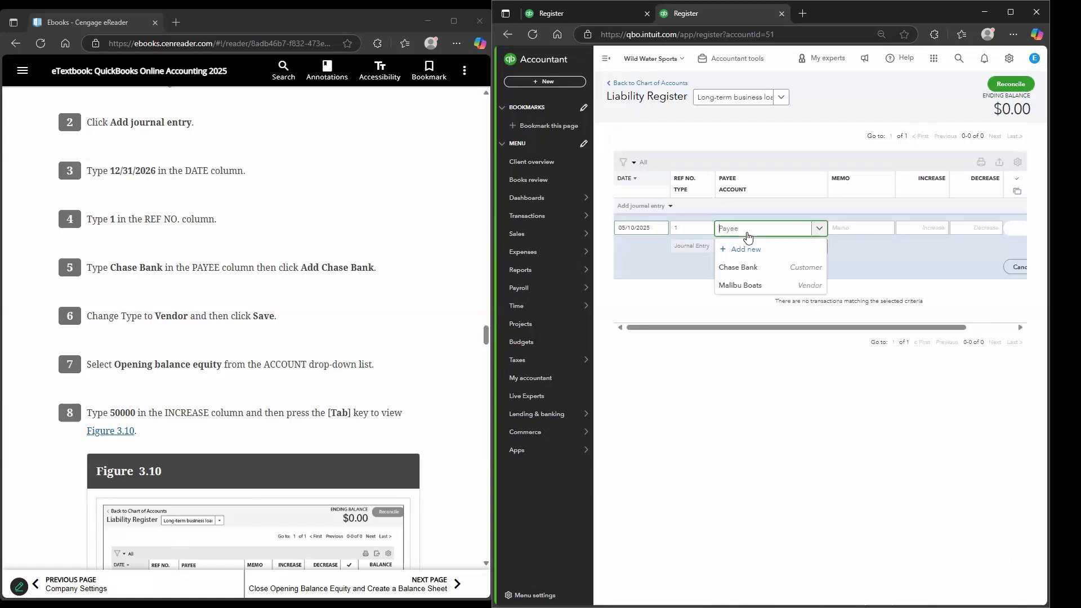
# - Set the long-term business loans journal entry's payee to Chase Bank and its account to Opening balance equity
pyautogui.click(749, 268)
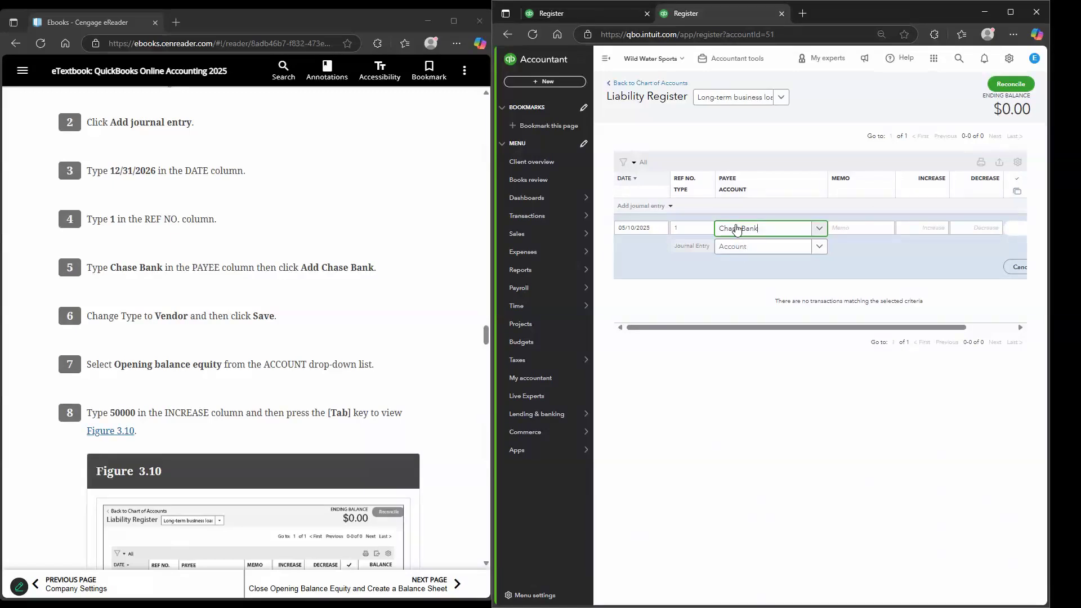
pyautogui.click(733, 248)
pyautogui.write('open')
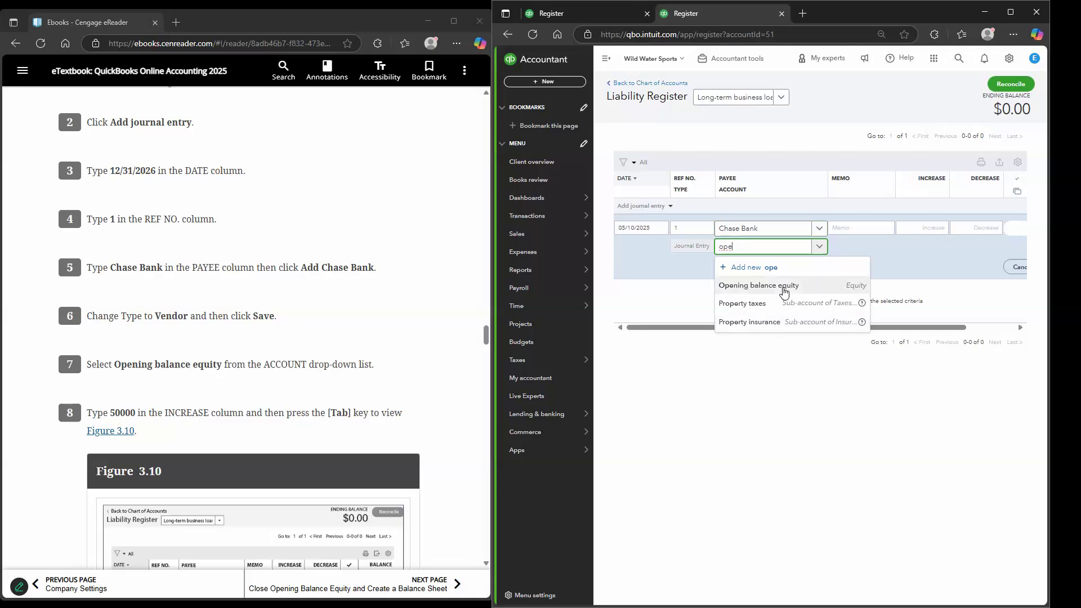
pyautogui.click(782, 287)
pyautogui.scroll(-2, 276, 328)
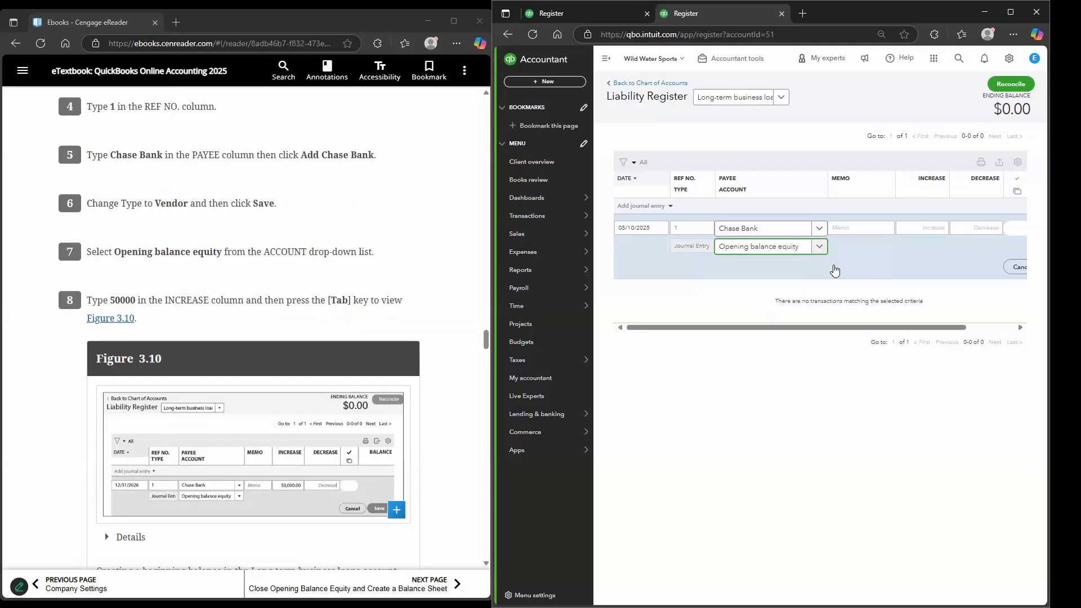
# - Enter an increase of 50000 in the Chase Bank journal entry and save the transaction
pyautogui.click(934, 228)
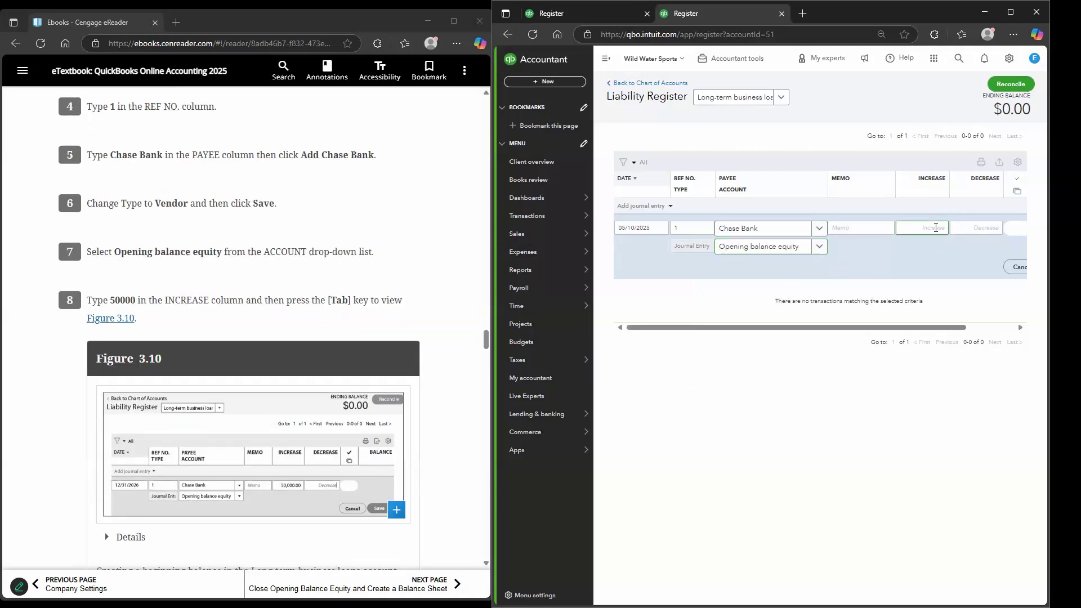
pyautogui.press('Tab')
pyautogui.scroll(-2, 356, 228)
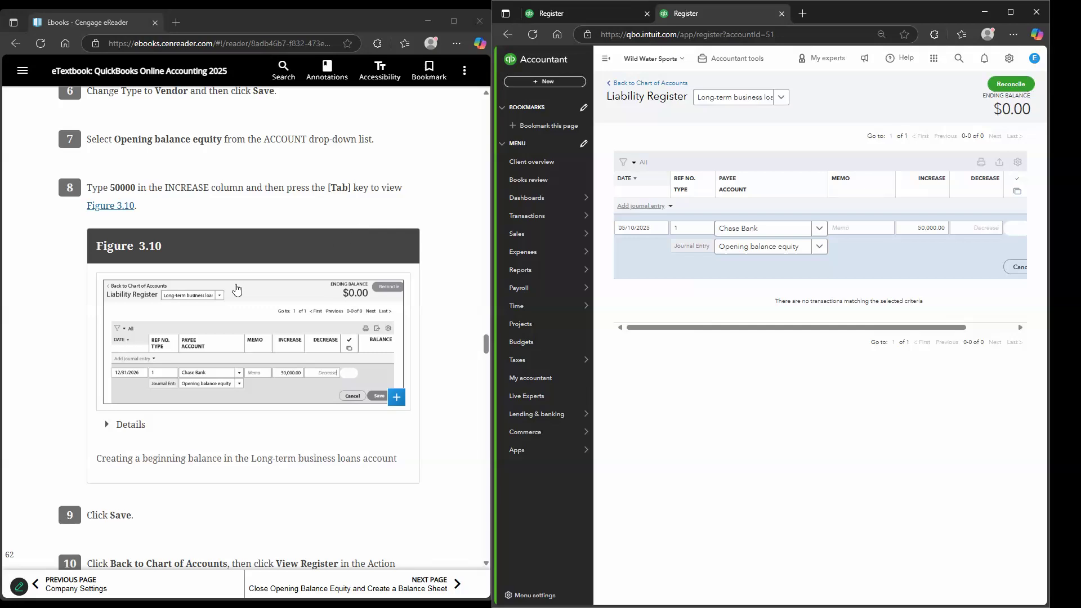
pyautogui.scroll(-1, 236, 289)
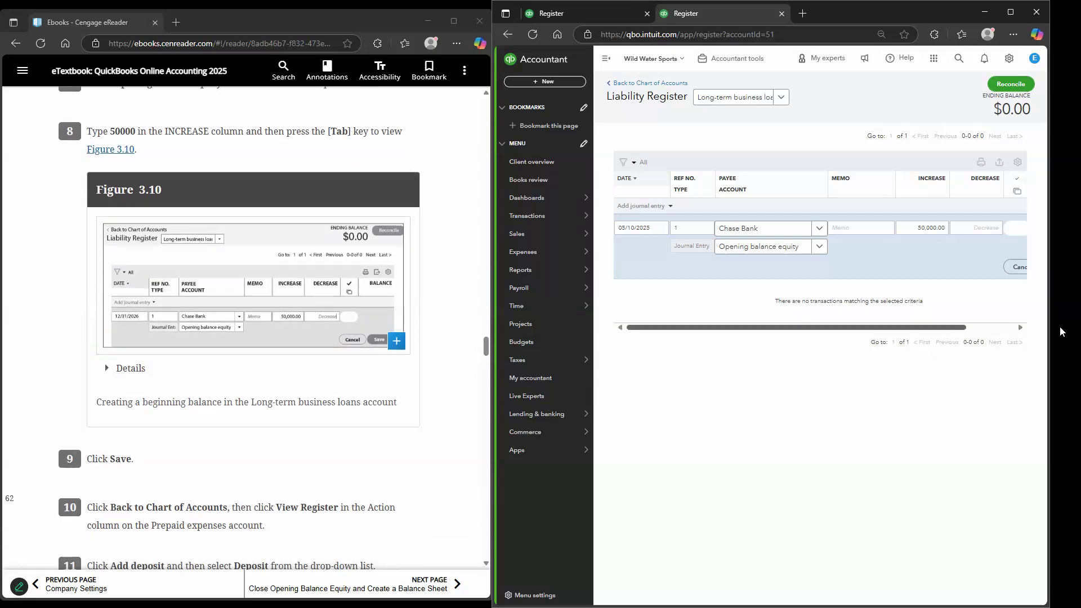
pyautogui.moveTo(934, 327); pyautogui.dragTo(1061, 332)
pyautogui.click(1006, 268)
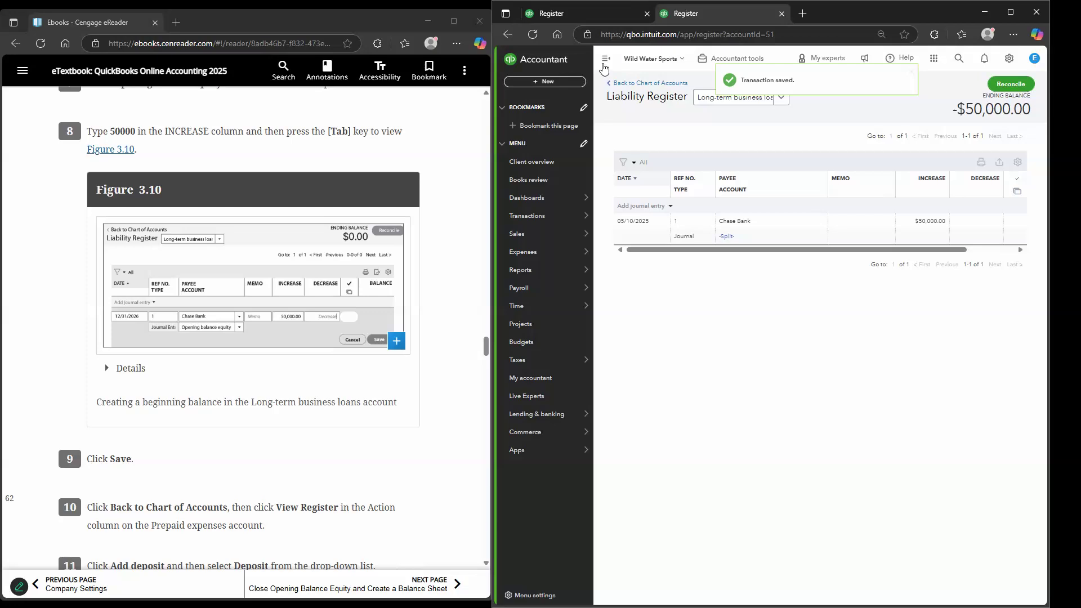
# - Return to the chart of accounts, filter it by "prep" and open the register of the Prepaid expenses account
pyautogui.click(604, 60)
pyautogui.scroll(-3, 315, 314)
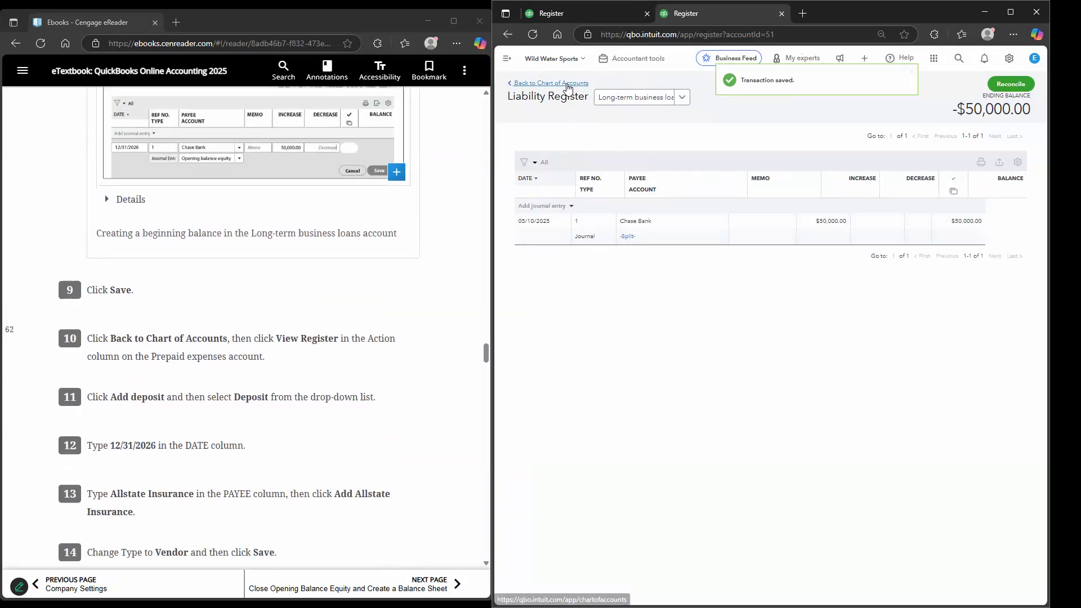
pyautogui.click(566, 84)
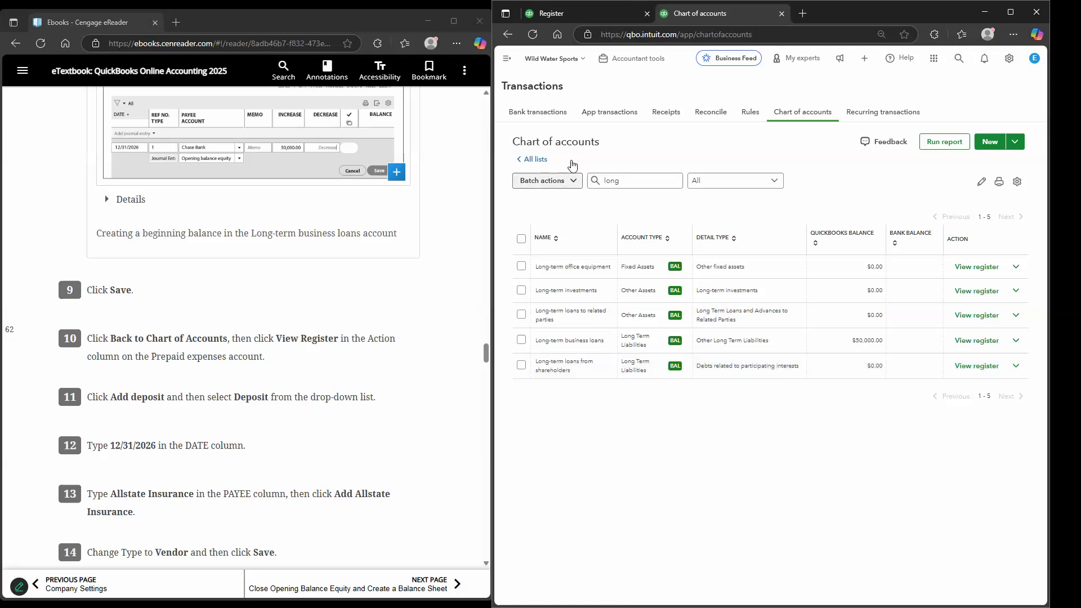
pyautogui.click(589, 180)
pyautogui.press('BackSpace')
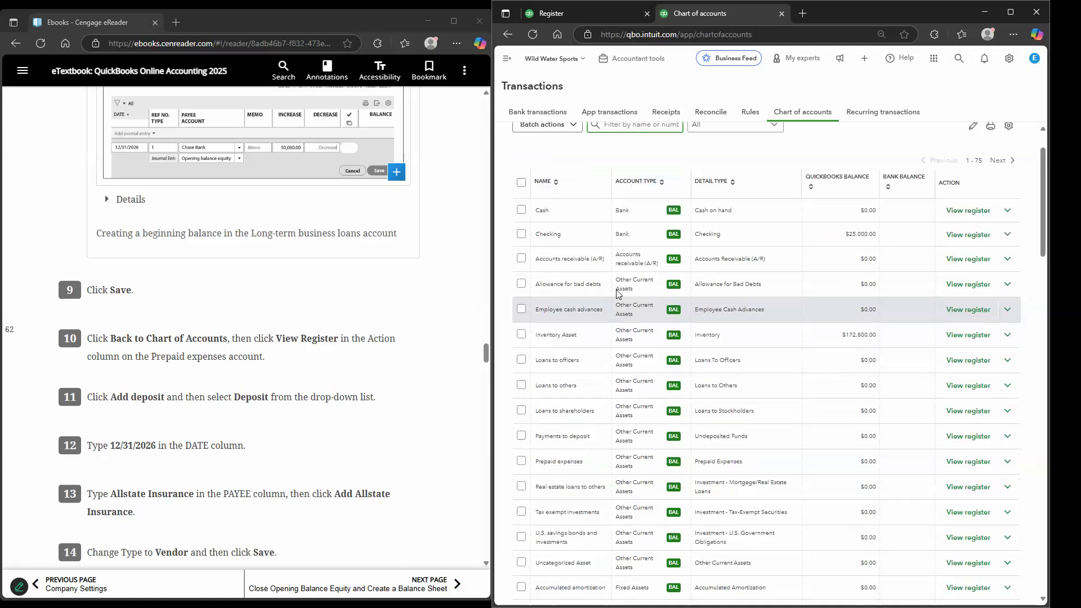
pyautogui.write('prep')
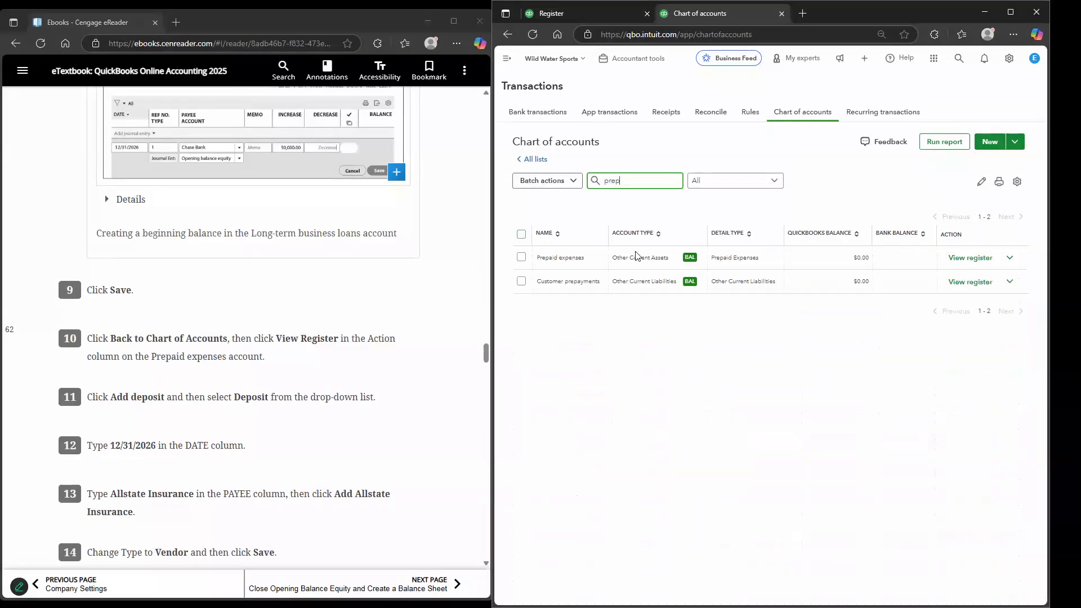
pyautogui.click(970, 258)
pyautogui.scroll(-1, 355, 285)
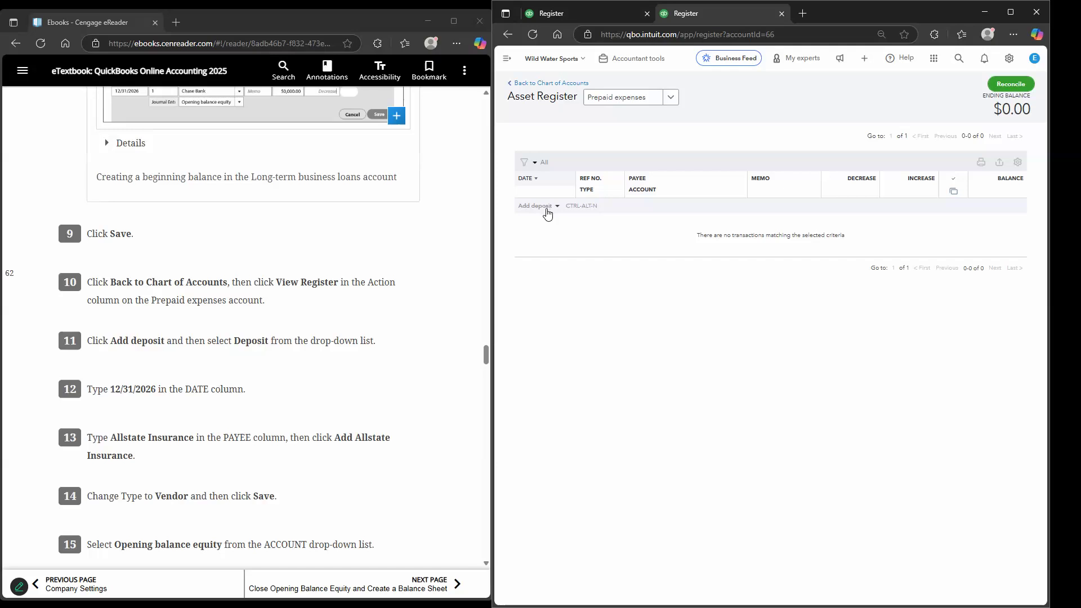
# - Add a deposit dated 12/31/2026 to the Prepaid expenses register
pyautogui.click(544, 206)
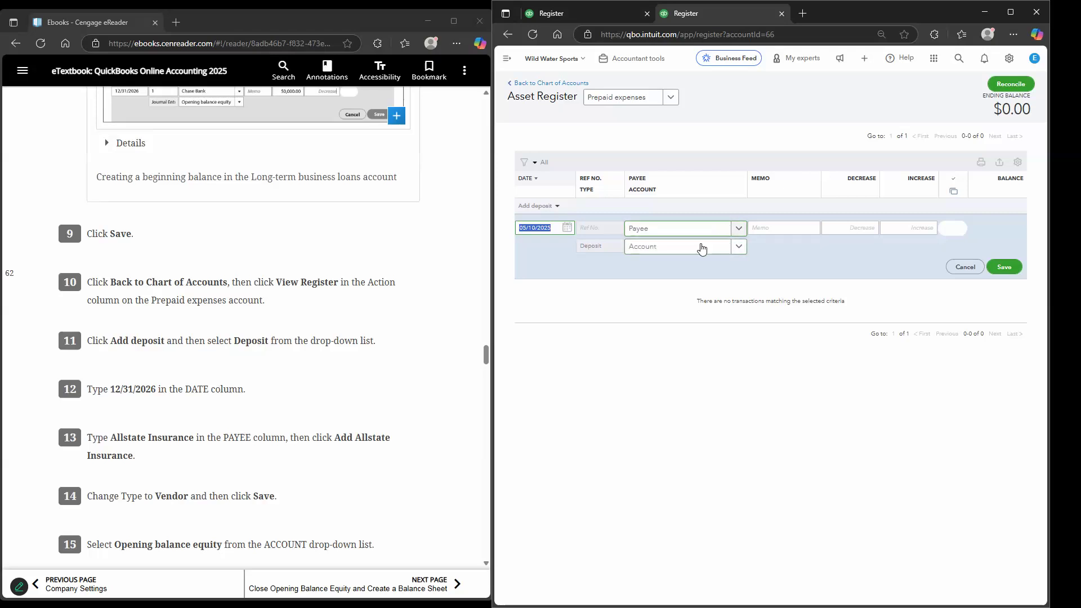
pyautogui.write('1')
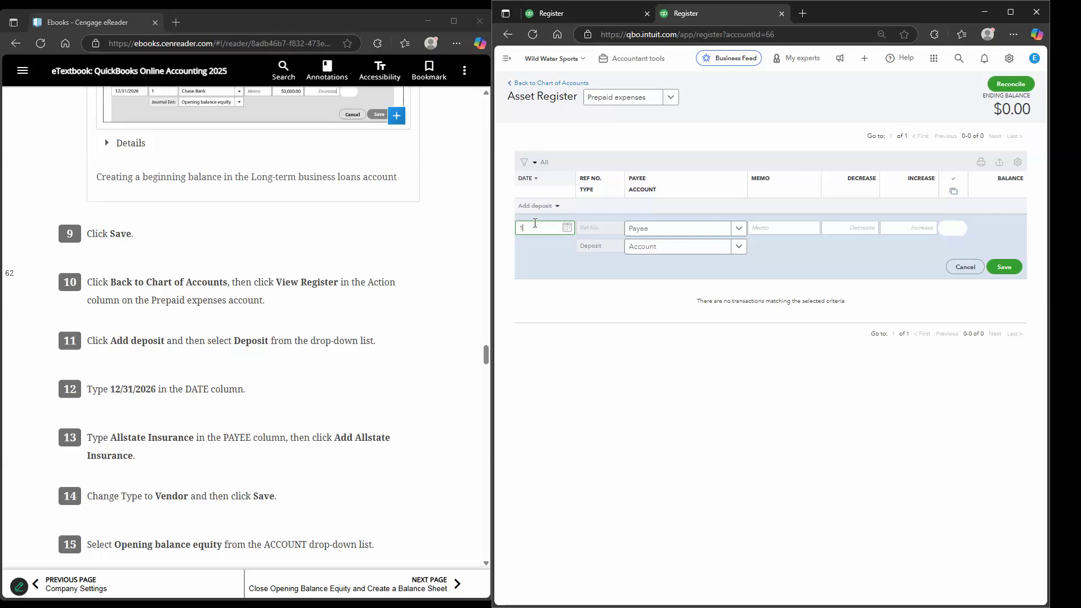
pyautogui.write('2/31/2026')
pyautogui.click(557, 268)
pyautogui.scroll(-1, 164, 321)
pyautogui.scroll(-3, 163, 315)
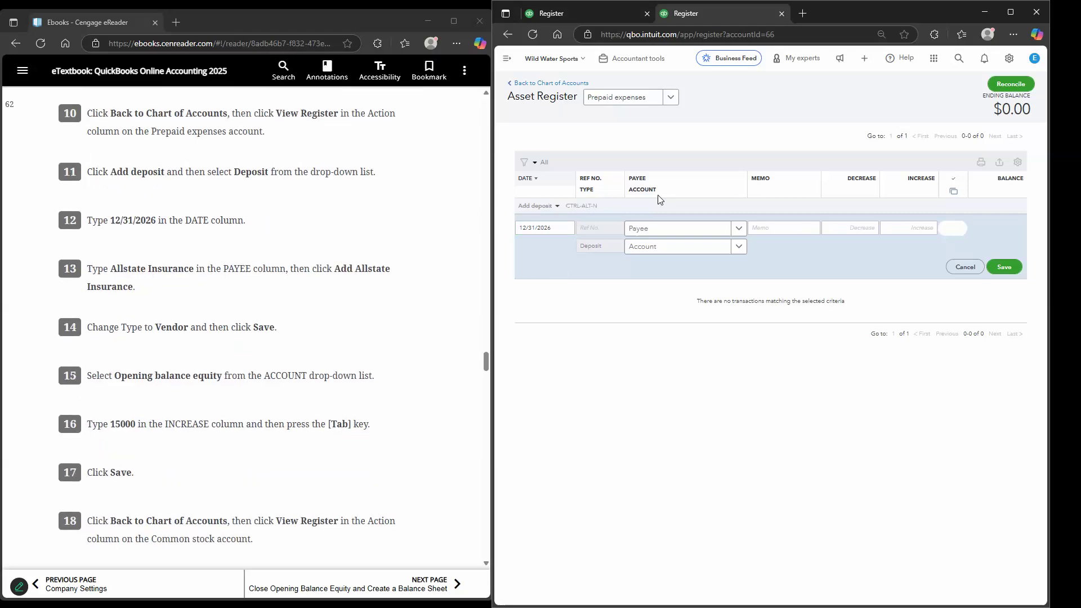
# - Create Allstate Insurance as a new vendor for the deposit's payee and save it
pyautogui.click(631, 229)
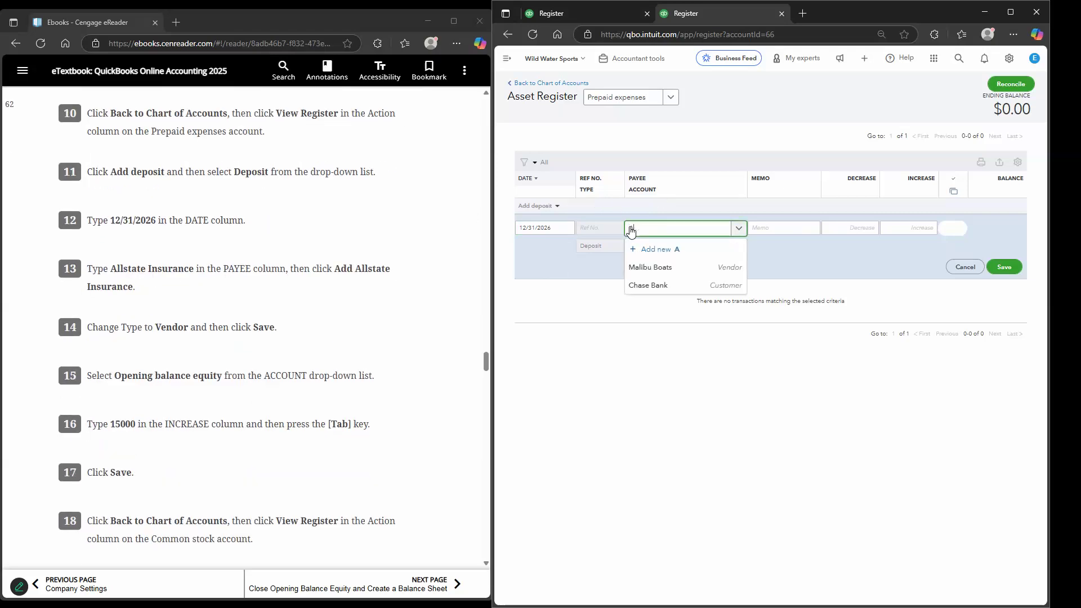
pyautogui.click(653, 249)
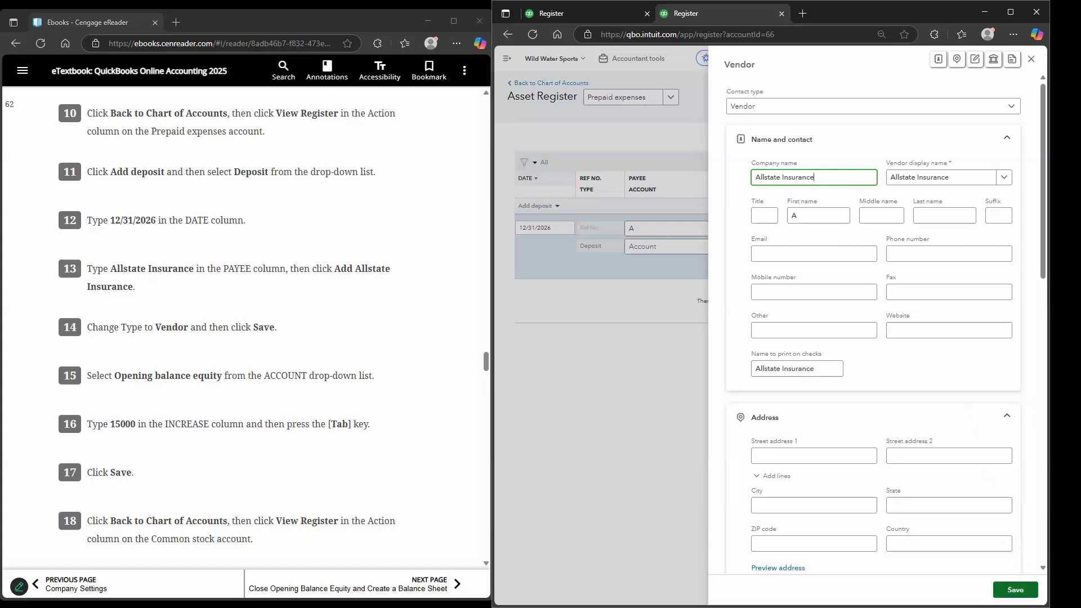
pyautogui.click(1015, 589)
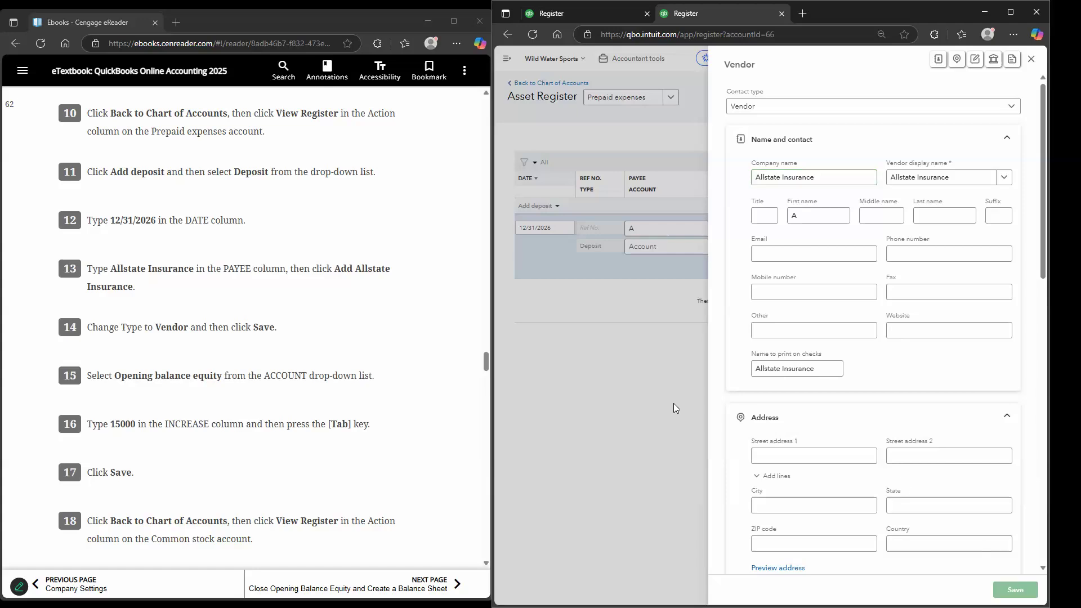
# - Assign the Allstate Insurance deposit to Opening balance equity with an increase of 15000, and save the transaction
pyautogui.click(687, 248)
pyautogui.write('open')
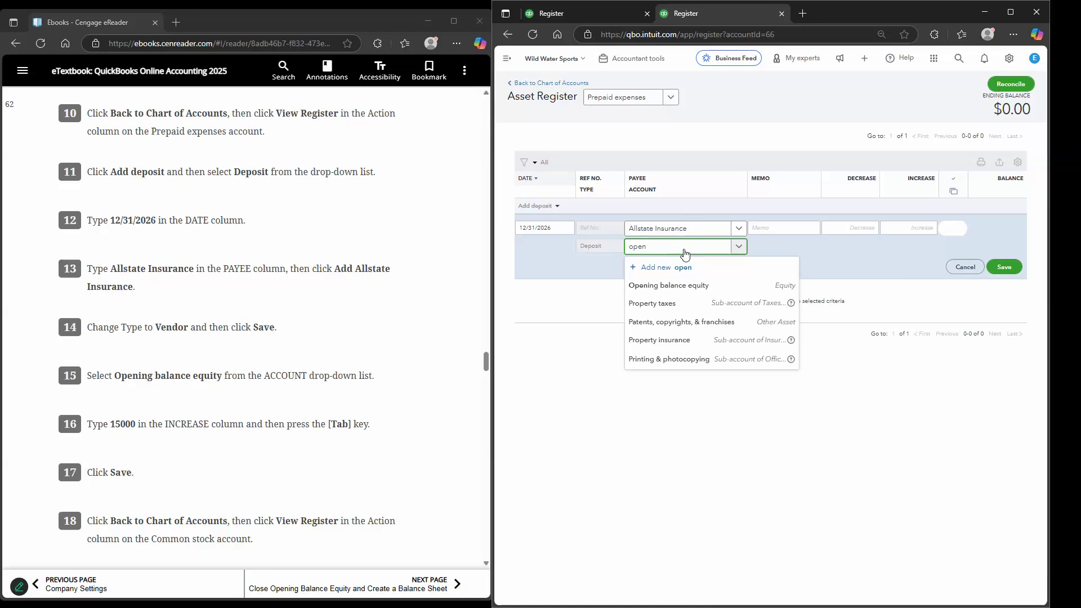
pyautogui.click(681, 285)
pyautogui.scroll(-1, 410, 289)
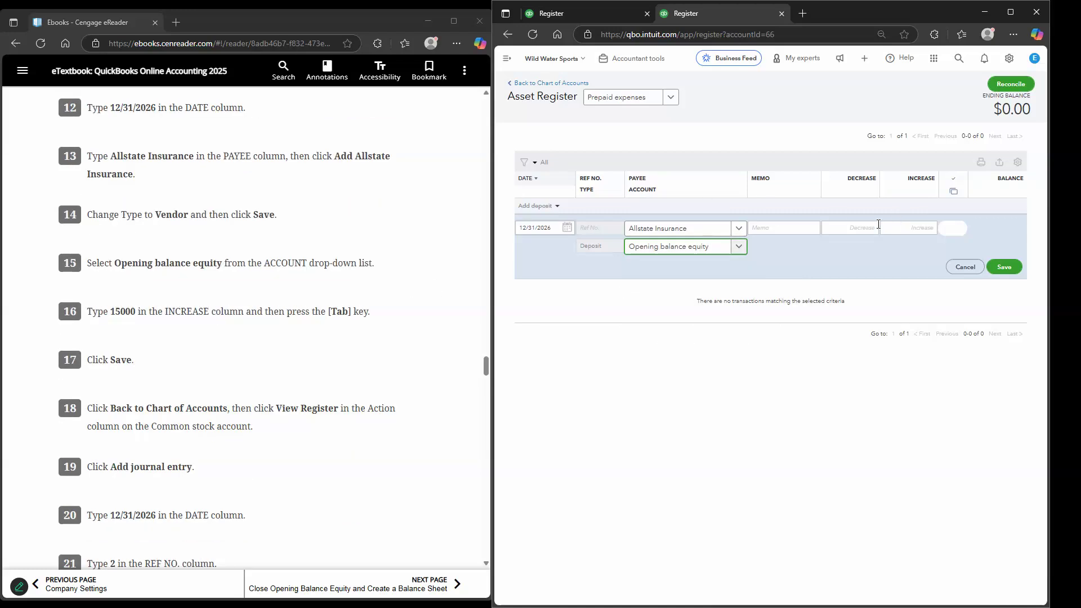
pyautogui.click(895, 223)
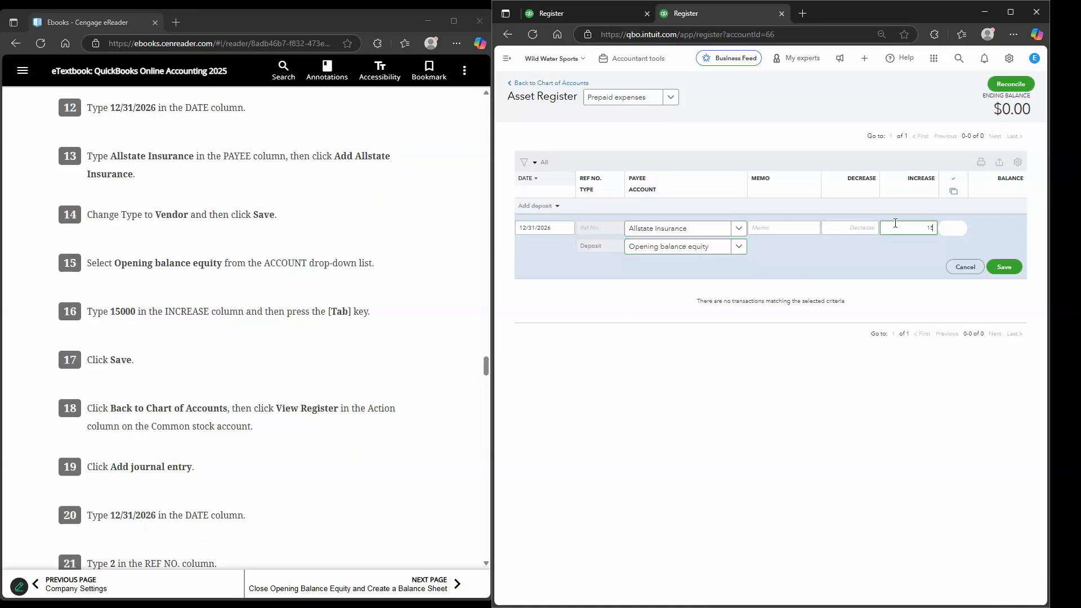
pyautogui.write('15000')
pyautogui.press('Tab')
pyautogui.click(1004, 268)
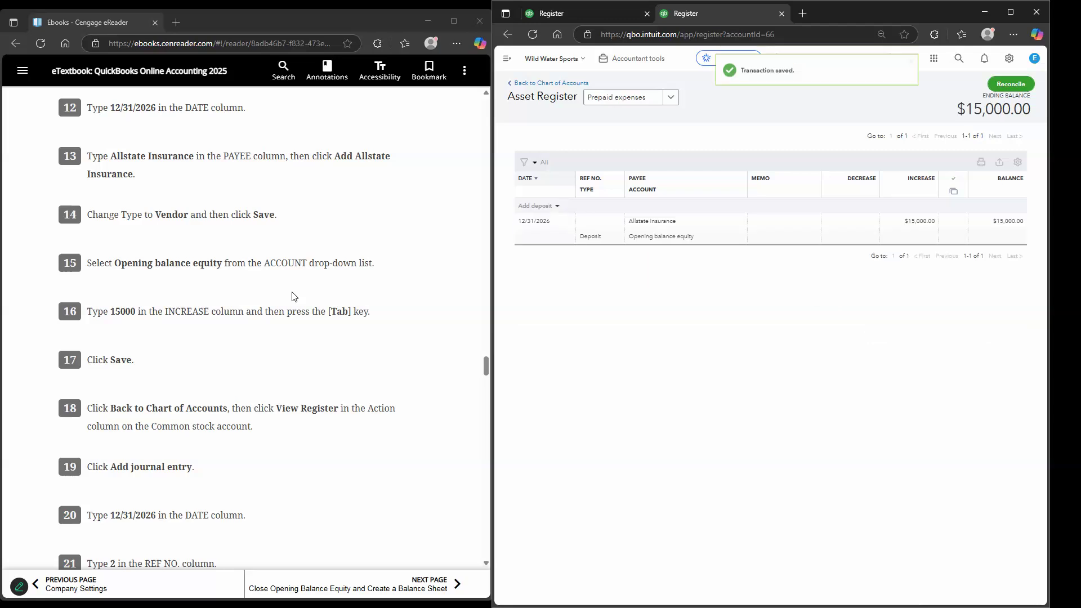
# - Return to the chart of accounts, filter it by "common" and open the register of the Common stock account
pyautogui.scroll(-2, 291, 297)
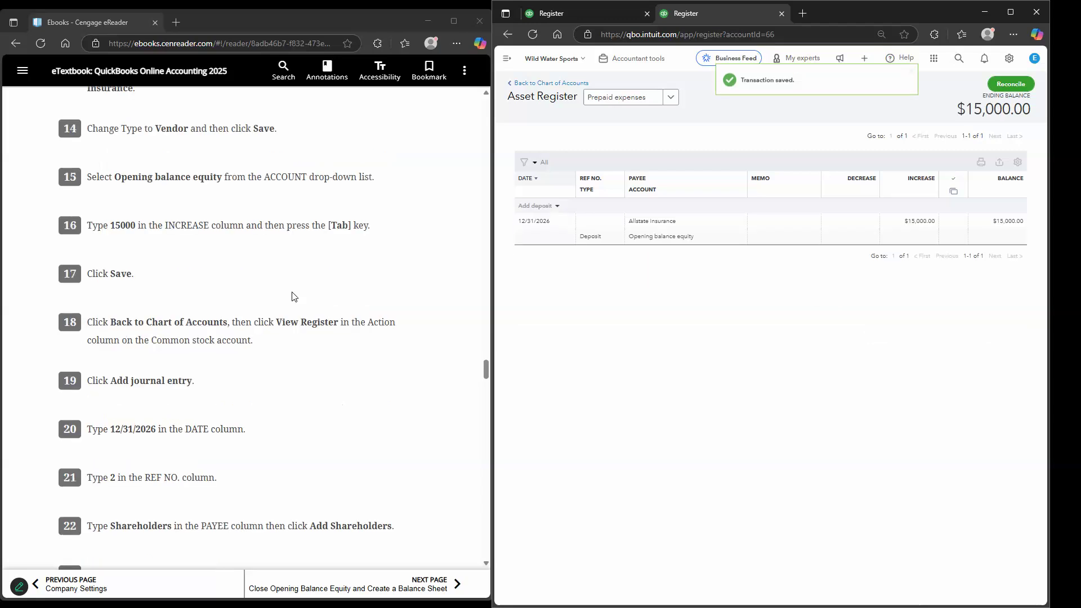
pyautogui.click(552, 83)
pyautogui.doubleClick(597, 184)
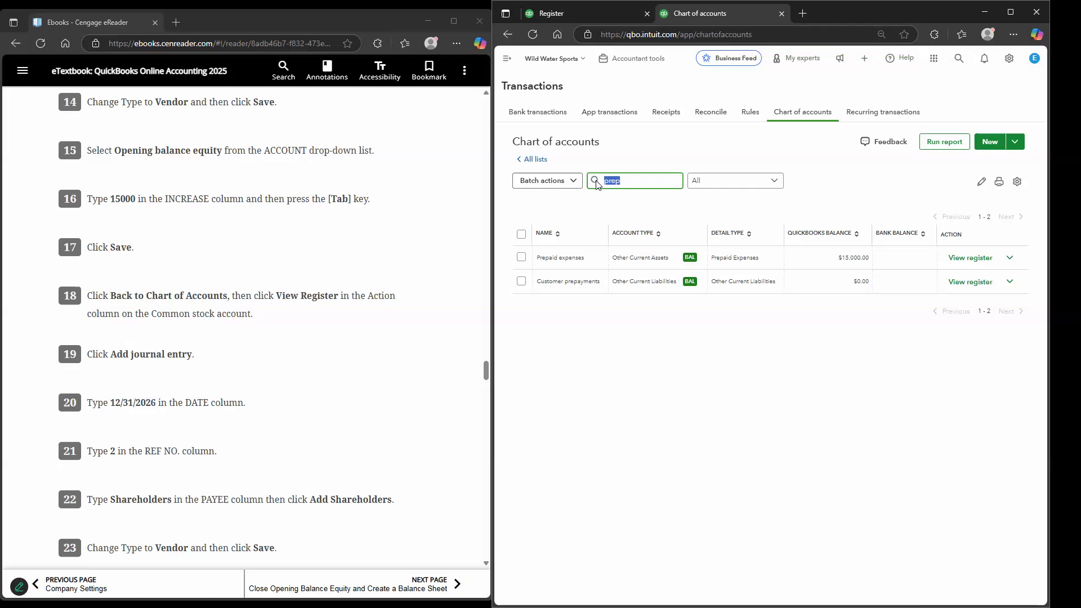
pyautogui.write('common')
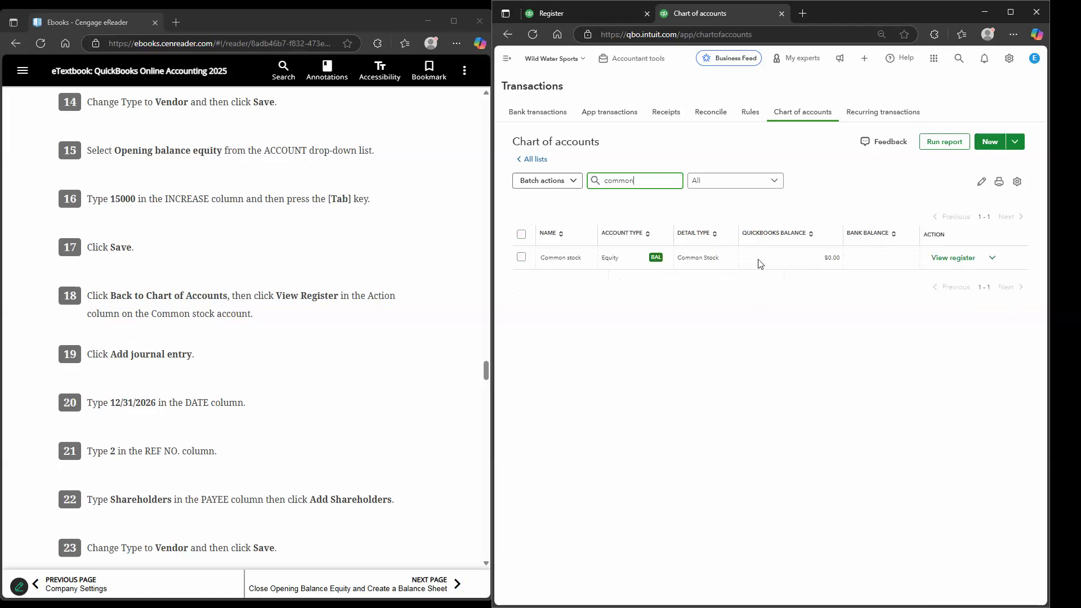
pyautogui.click(953, 258)
pyautogui.scroll(-1, 488, 262)
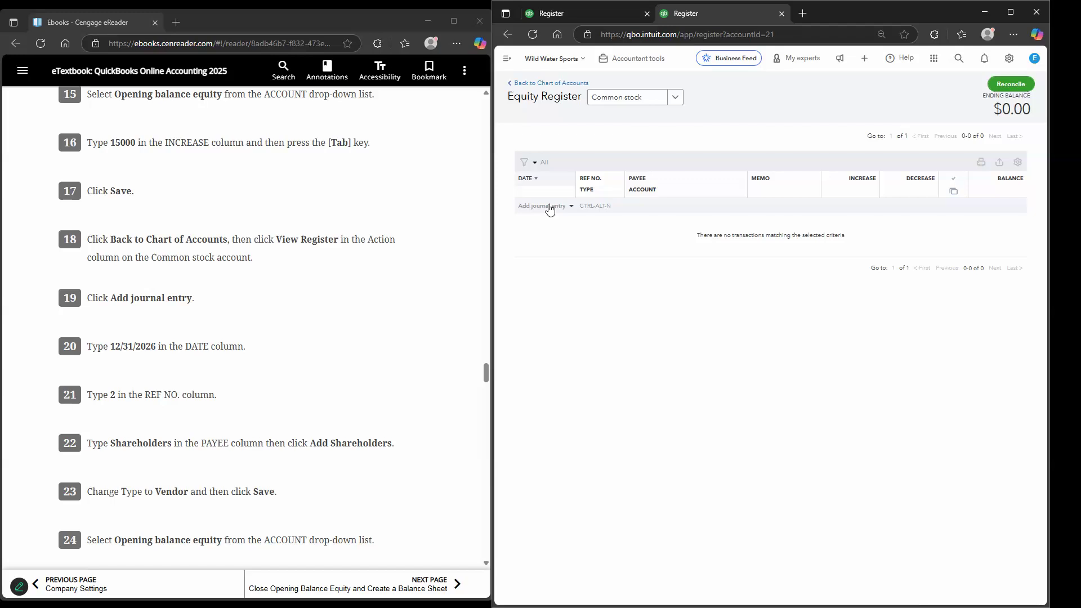
# - Add a journal entry dated 12/31/2026 to the Common stock register
pyautogui.click(550, 210)
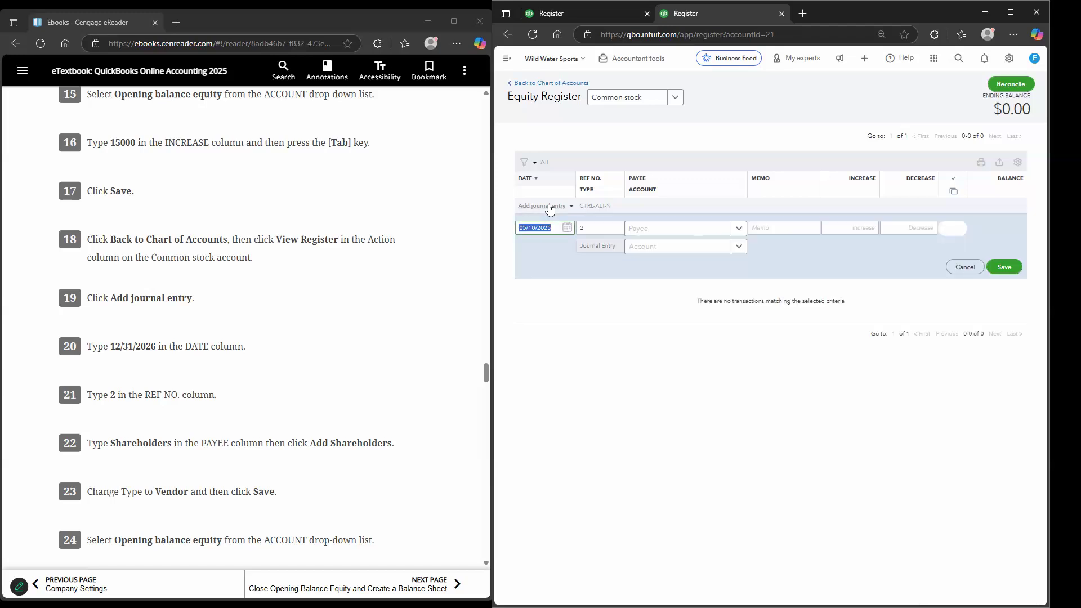
pyautogui.write('12')
pyautogui.click(533, 288)
pyautogui.scroll(-1, 169, 366)
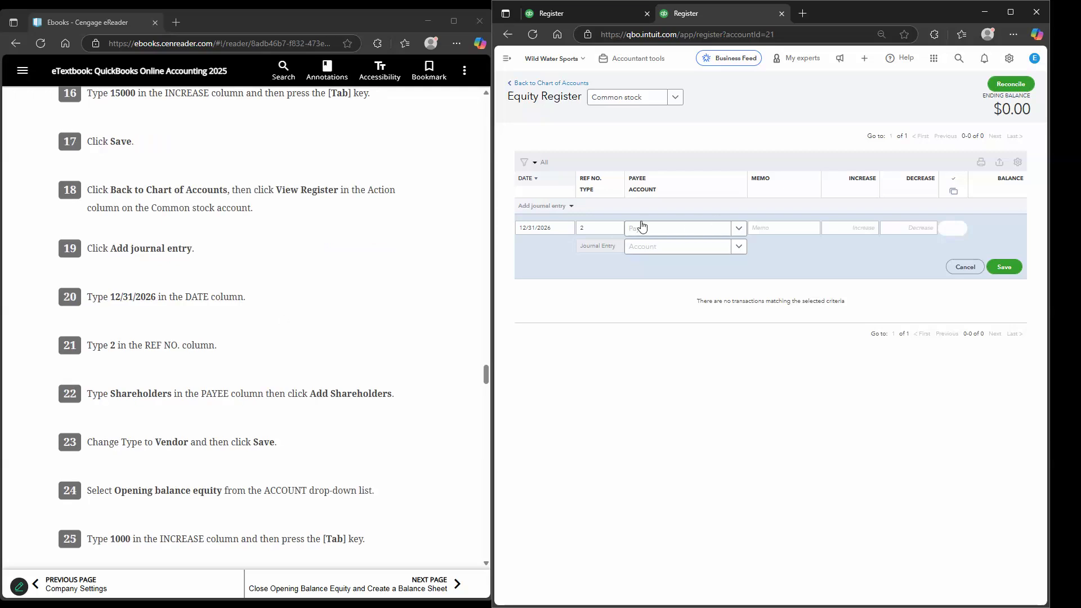
# - Create Shareholders as a new customer contact for the journal entry's payee and save it
pyautogui.click(682, 231)
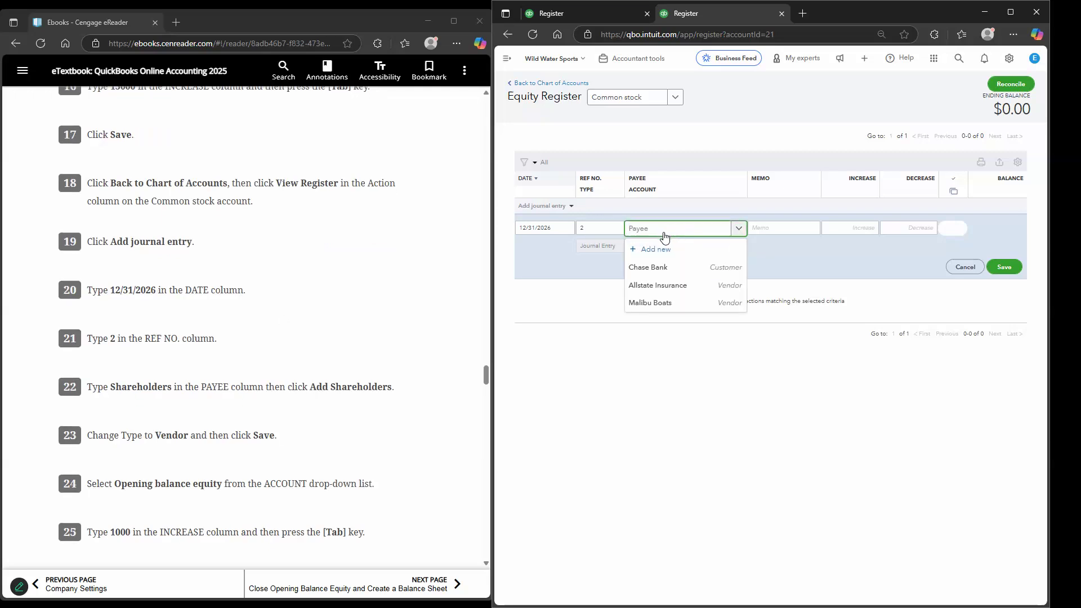
pyautogui.click(651, 251)
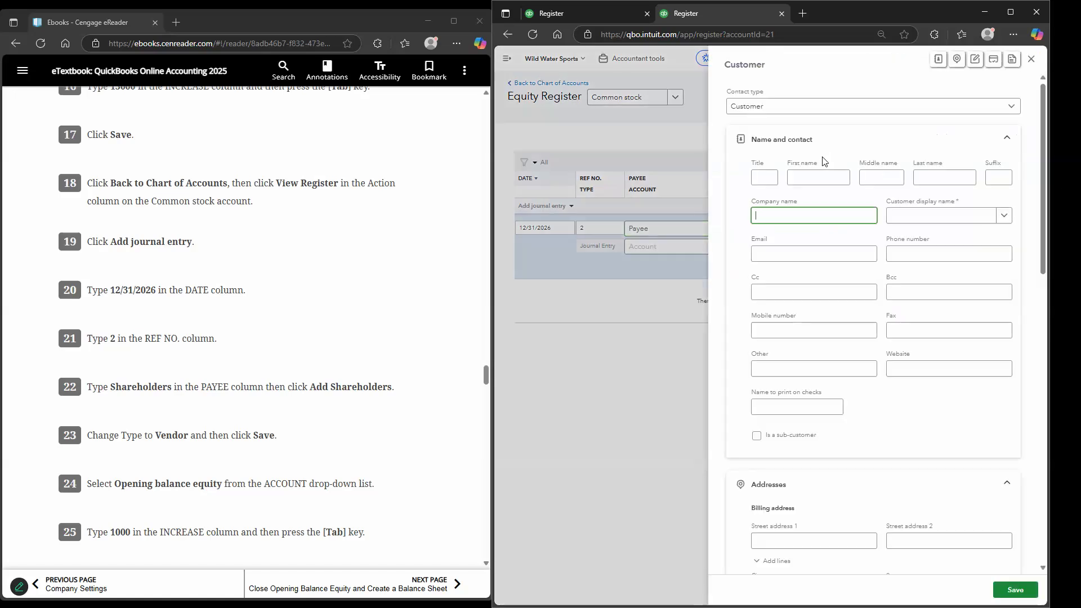
pyautogui.write('Sharer')
pyautogui.write('olders')
pyautogui.press('Tab')
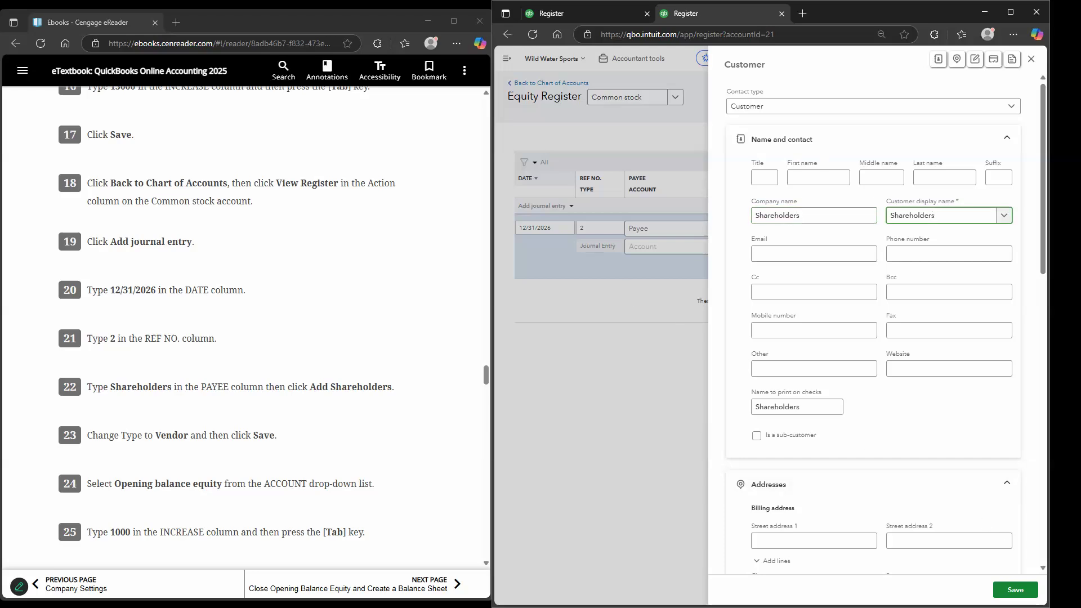
pyautogui.click(1014, 589)
pyautogui.scroll(-1, 412, 440)
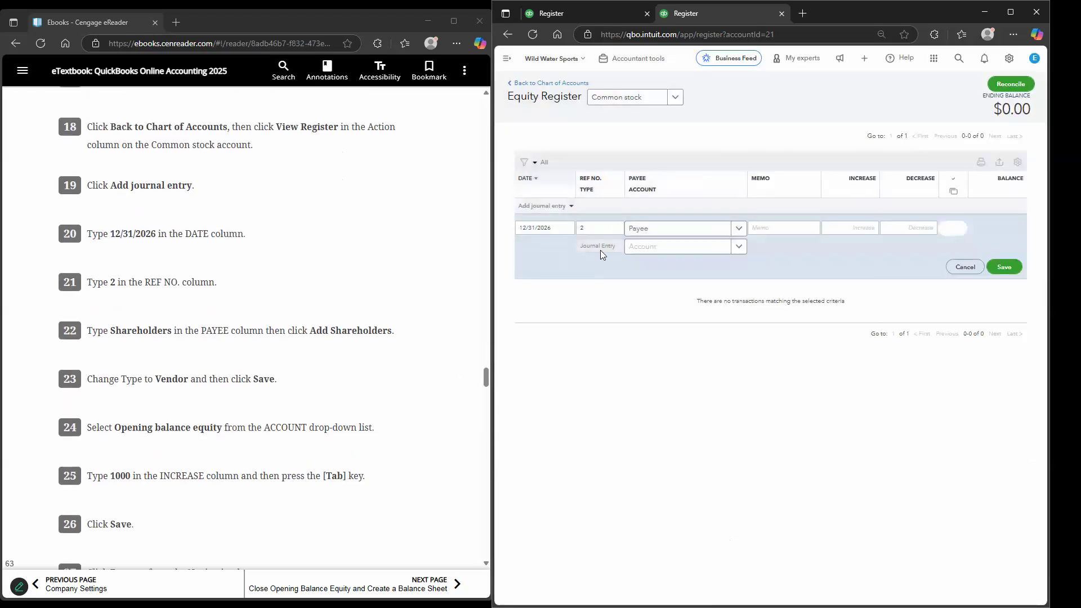
# - Assign the Shareholders journal entry to Opening balance equity with an increase of 1000, and save the transaction
pyautogui.click(700, 248)
pyautogui.write('op')
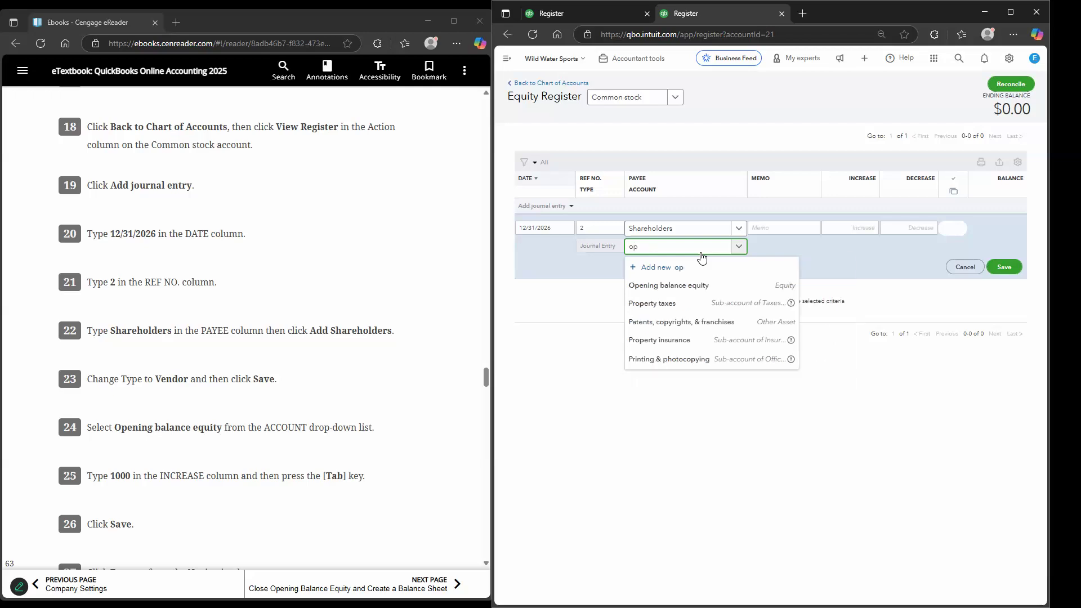
pyautogui.click(696, 285)
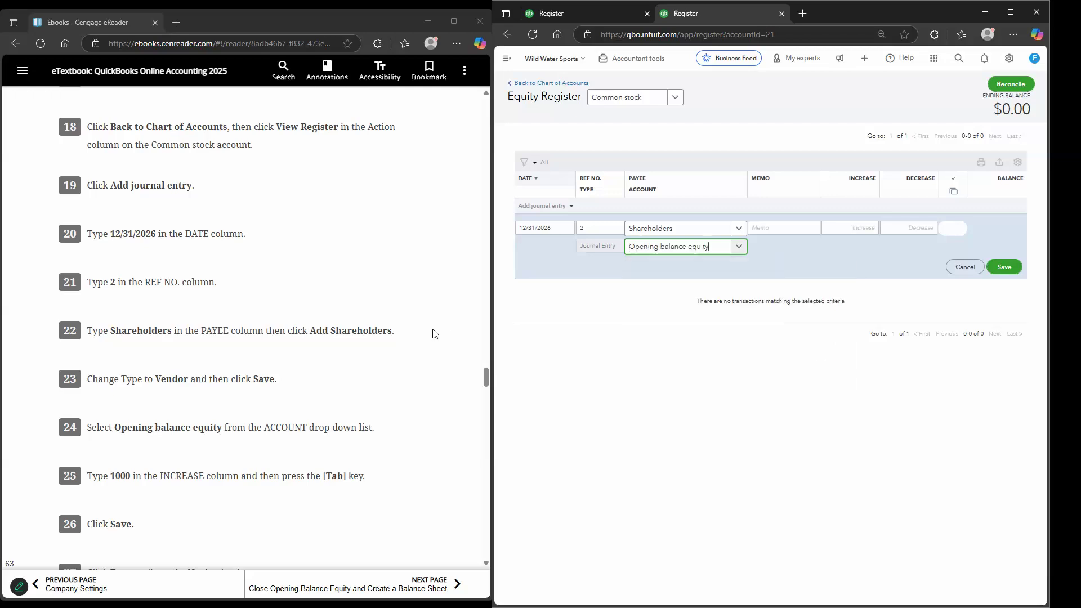
pyautogui.scroll(-3, 173, 275)
pyautogui.click(858, 228)
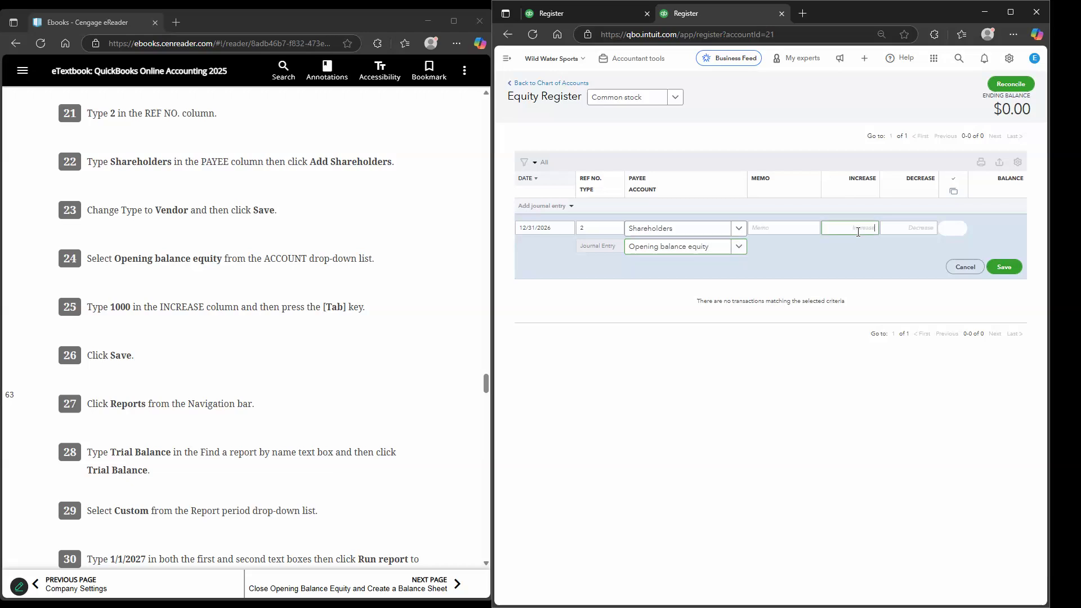
pyautogui.press('Tab')
pyautogui.scroll(-1, 400, 345)
pyautogui.click(999, 267)
pyautogui.scroll(-1, 169, 338)
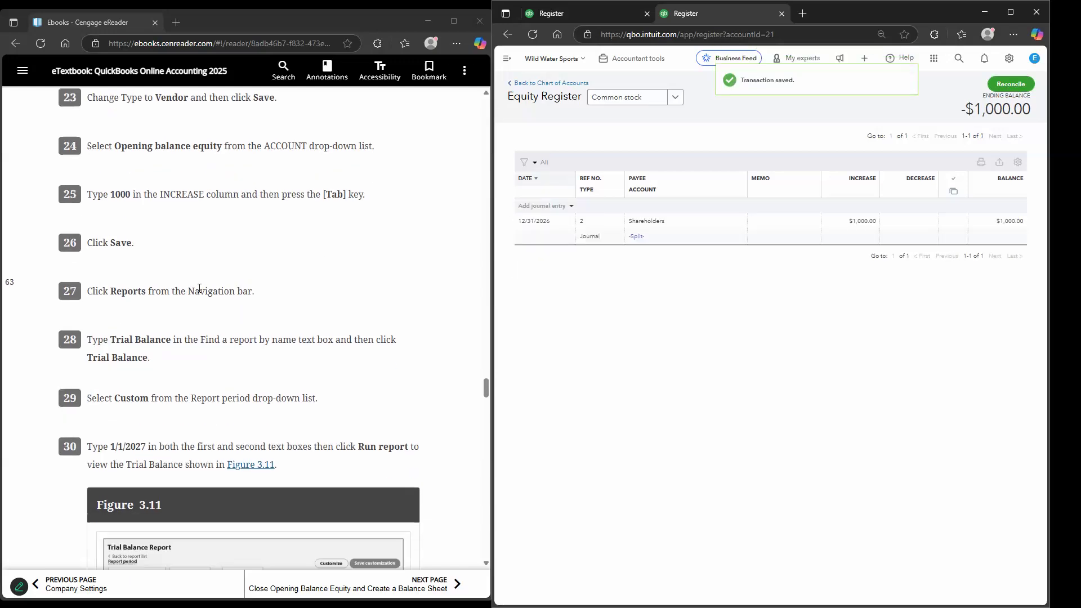
# - Go to the standard reports, search for "tria" and open the Trial Balance report
pyautogui.click(504, 60)
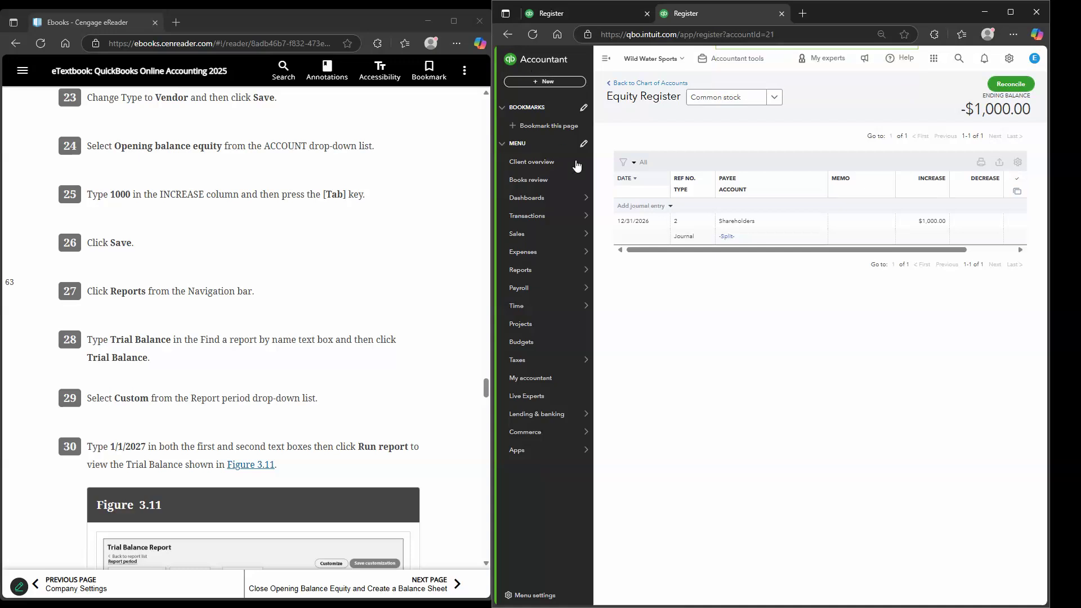
pyautogui.moveTo(550, 273)
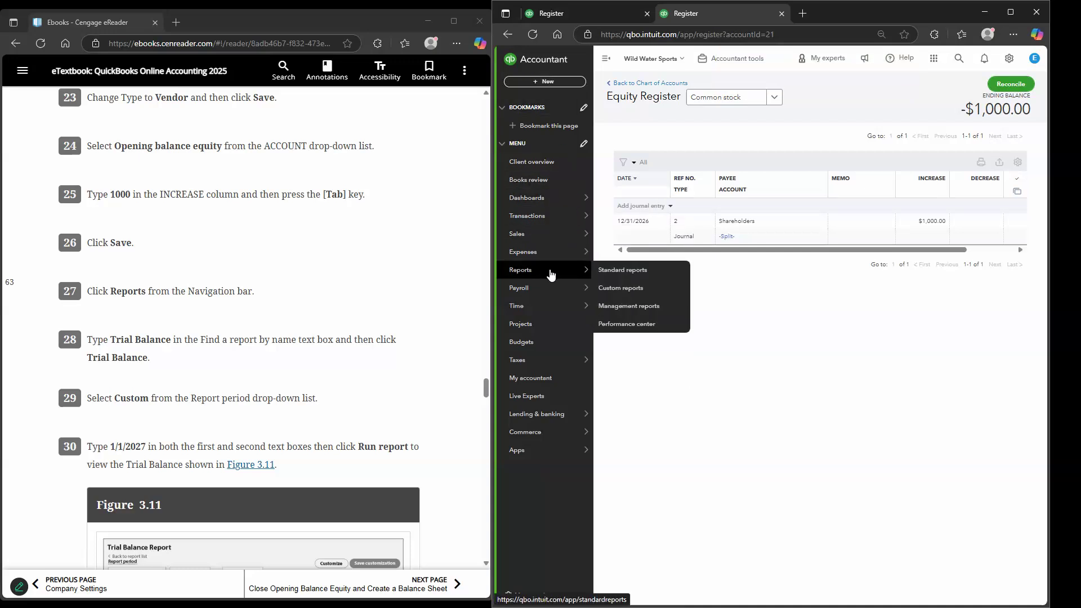
pyautogui.click(620, 269)
pyautogui.click(606, 59)
pyautogui.click(592, 141)
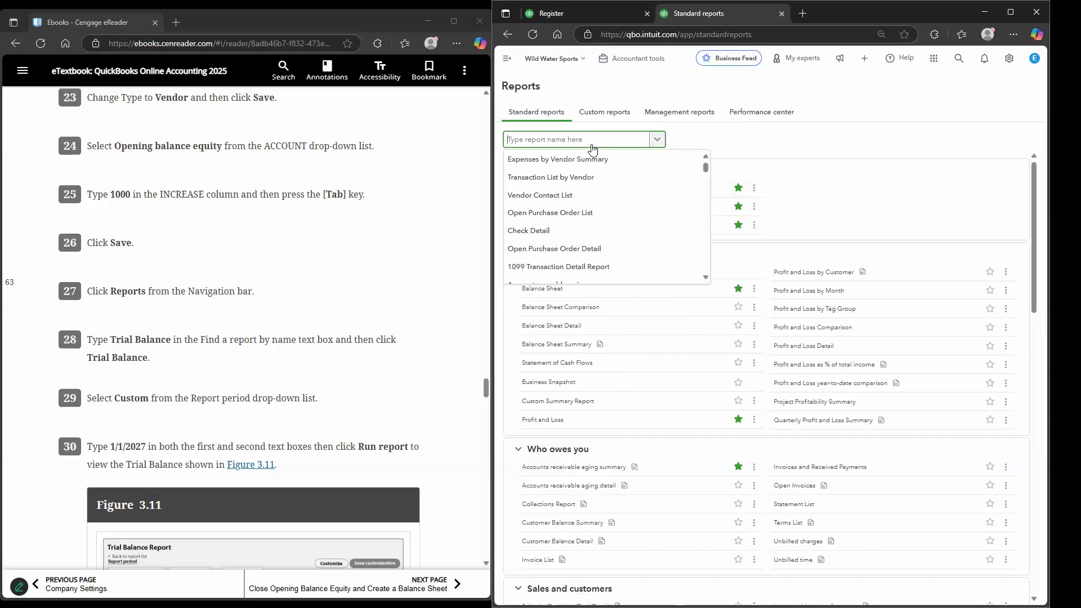
pyautogui.write('tr')
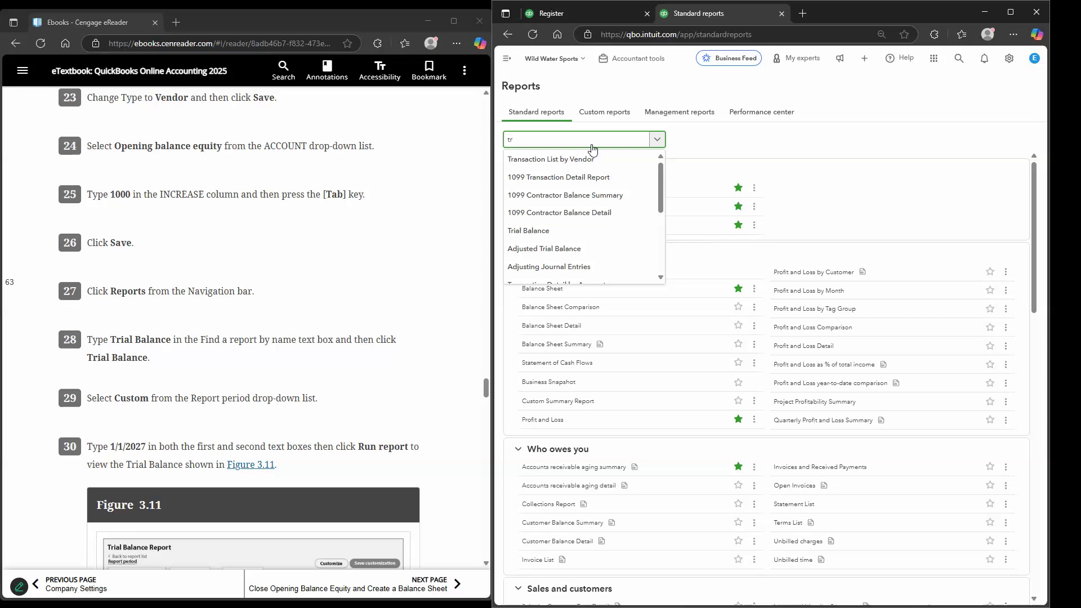
pyautogui.write('ia')
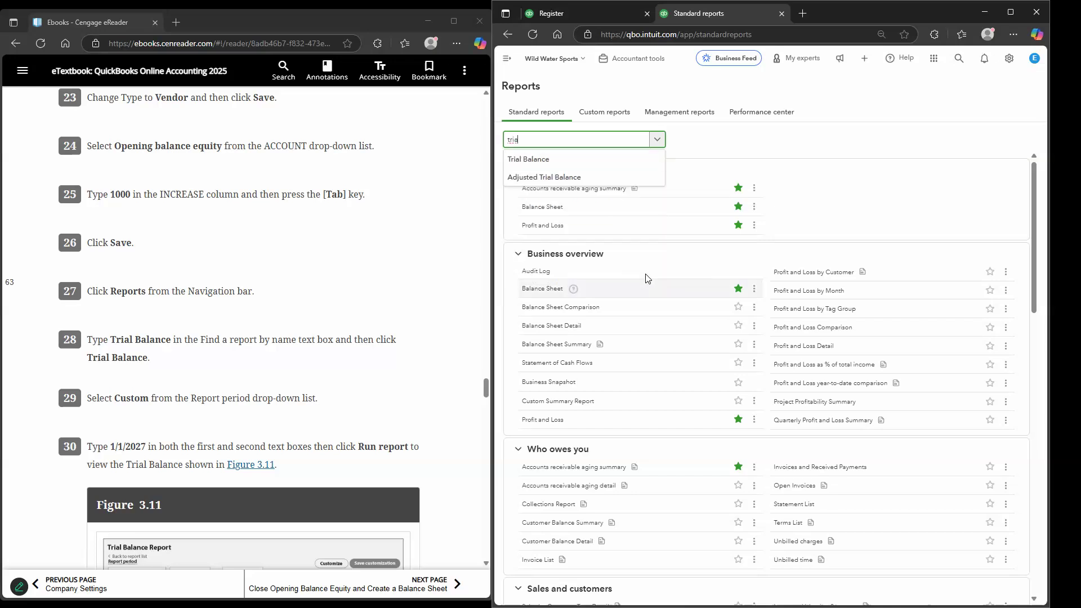
pyautogui.scroll(-4, 653, 270)
pyautogui.scroll(-12, 662, 263)
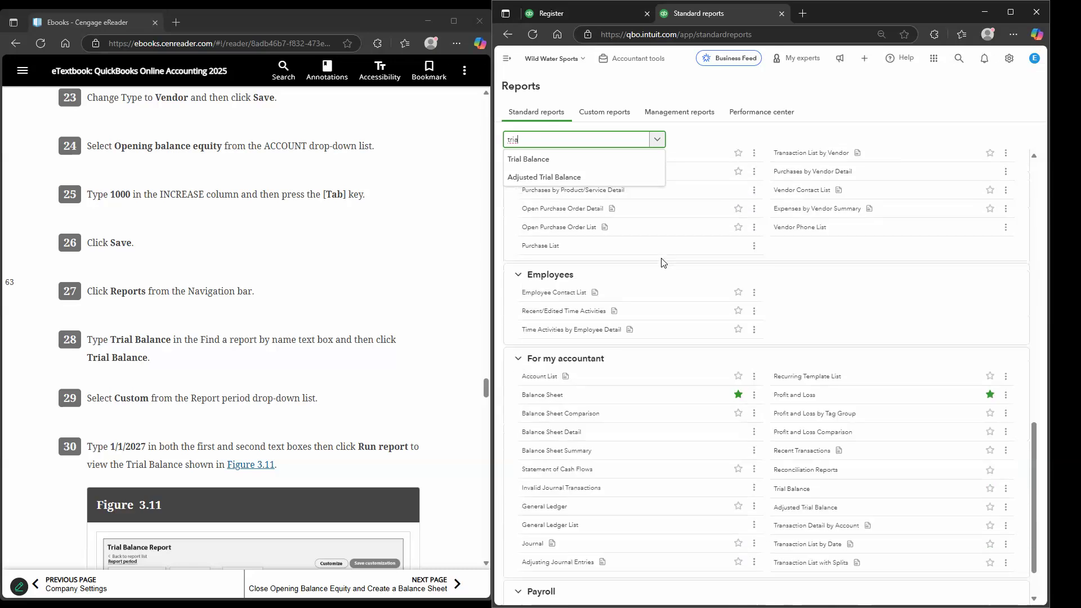
pyautogui.scroll(-1, 661, 262)
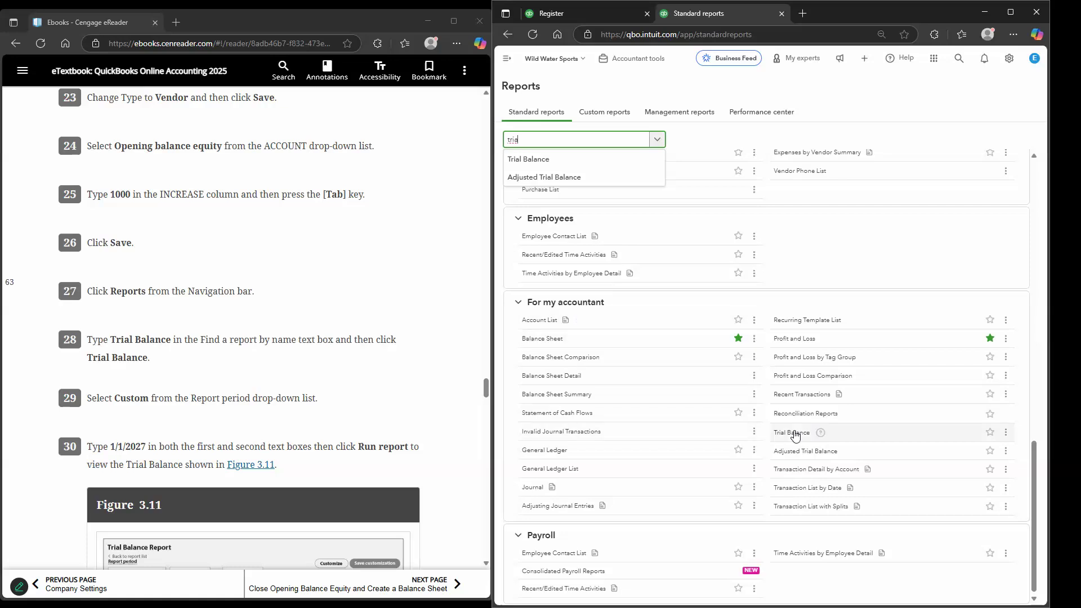
pyautogui.click(567, 159)
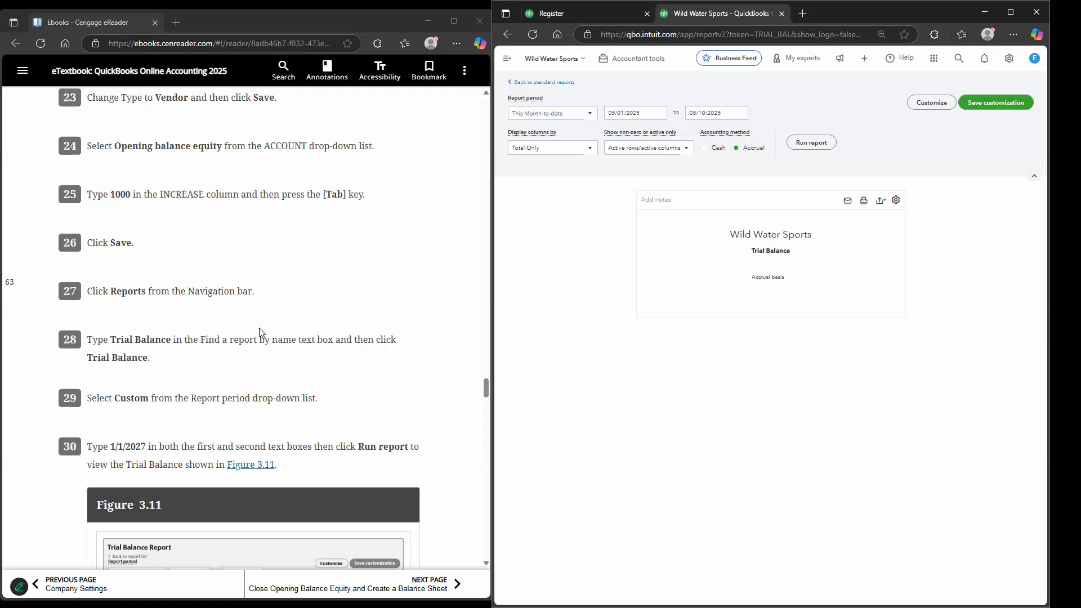
# - Set the report period of the Trial Balance report to Custom
pyautogui.scroll(-2, 191, 304)
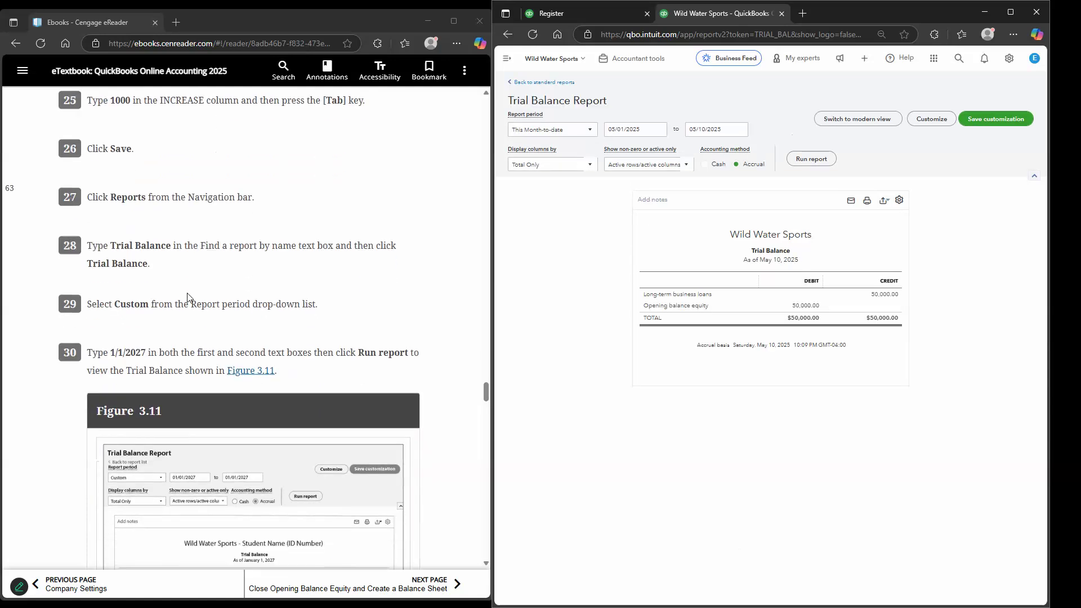
pyautogui.scroll(-1, 197, 293)
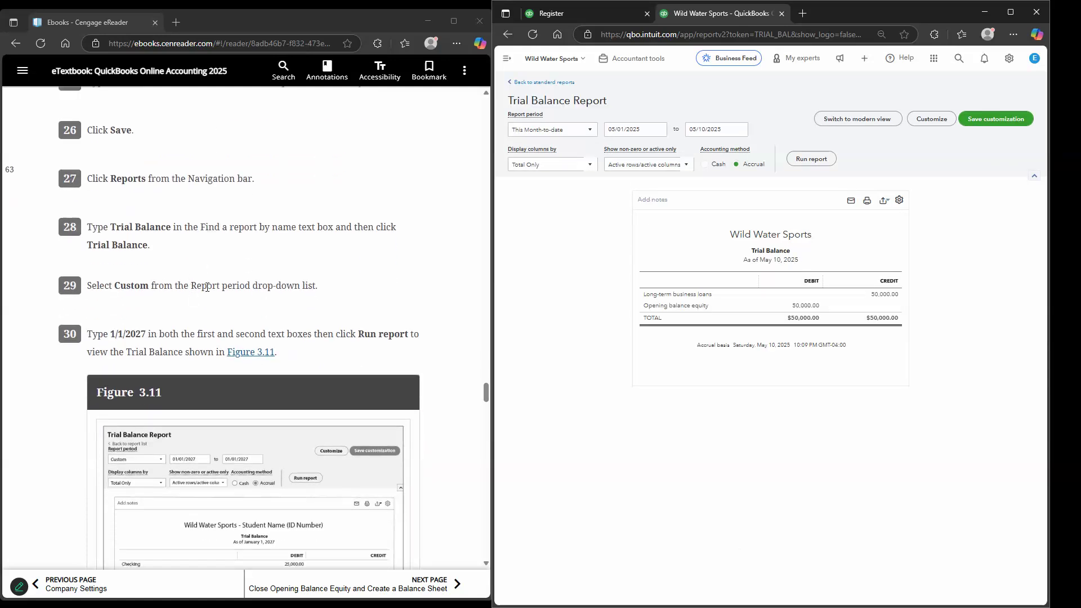
pyautogui.click(553, 135)
pyautogui.click(537, 163)
pyautogui.scroll(-1, 430, 200)
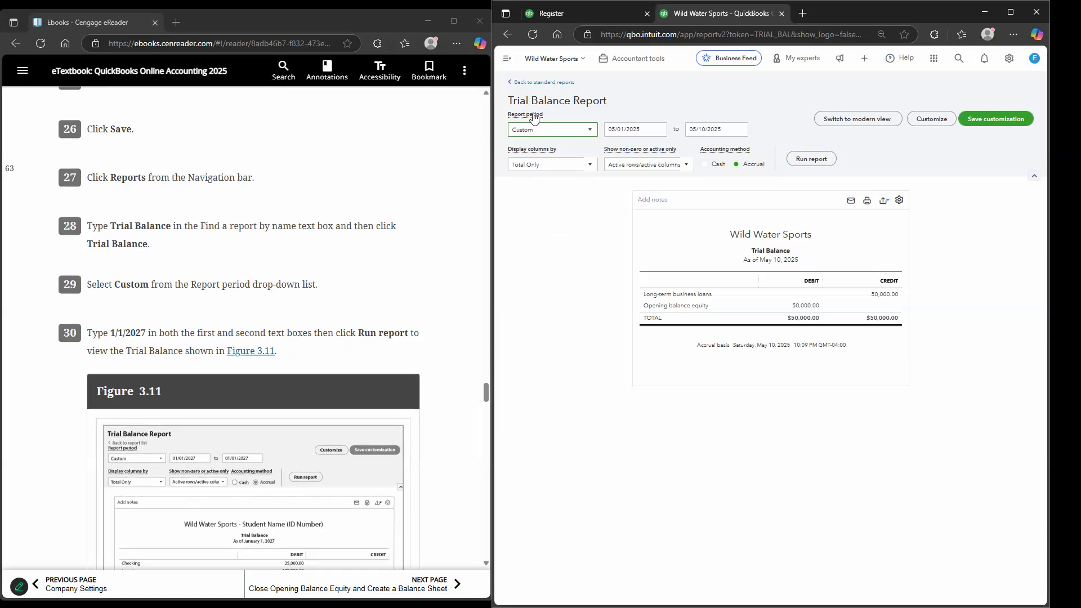
# - Set both the start and end dates of the Trial Balance to 01/01/2027 and run the report
pyautogui.click(654, 130)
pyautogui.hotkey('ctrl', 'a')
pyautogui.write('0')
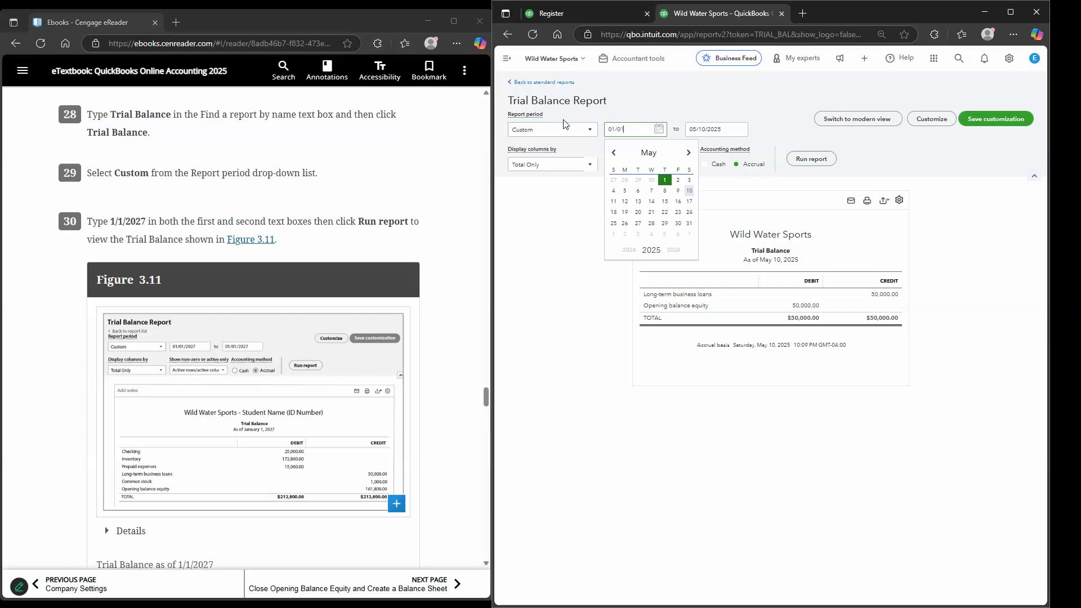
pyautogui.write('1/01/2027')
pyautogui.click(708, 131)
pyautogui.hotkey('ctrl', 'a')
pyautogui.write('01/01/')
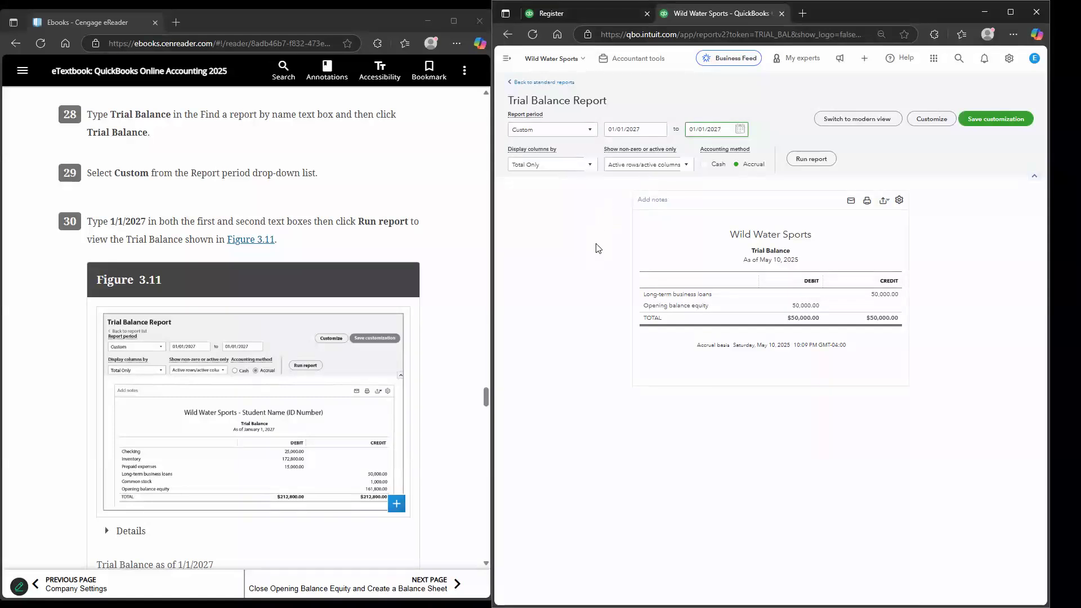
pyautogui.click(583, 258)
pyautogui.click(811, 160)
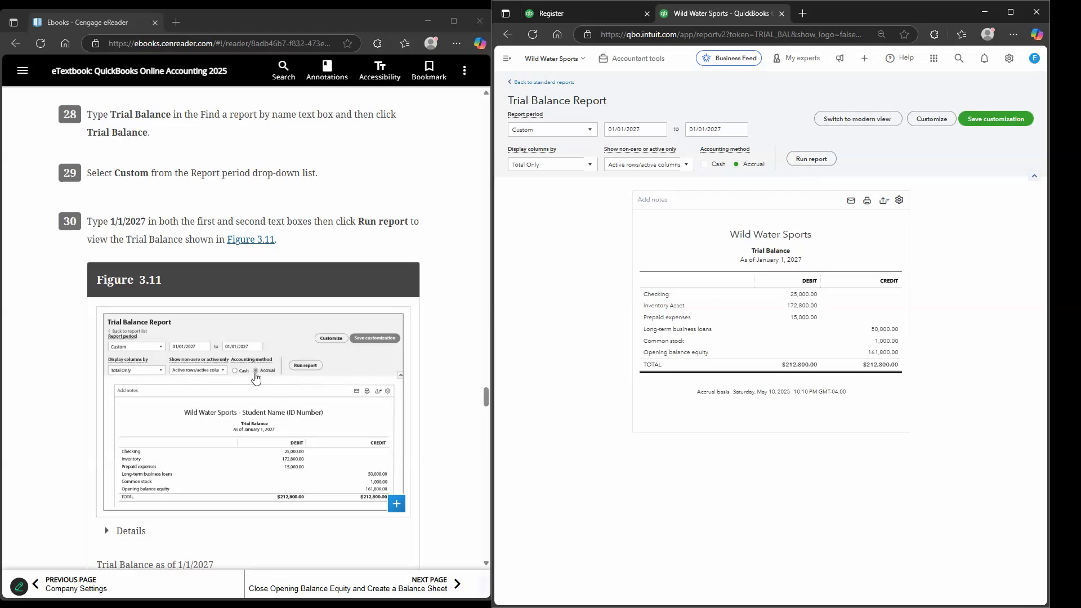
# - Compare the account balances and totals in the Trial Balance report with Figure 3.11 in the textbook
pyautogui.scroll(-1, 258, 383)
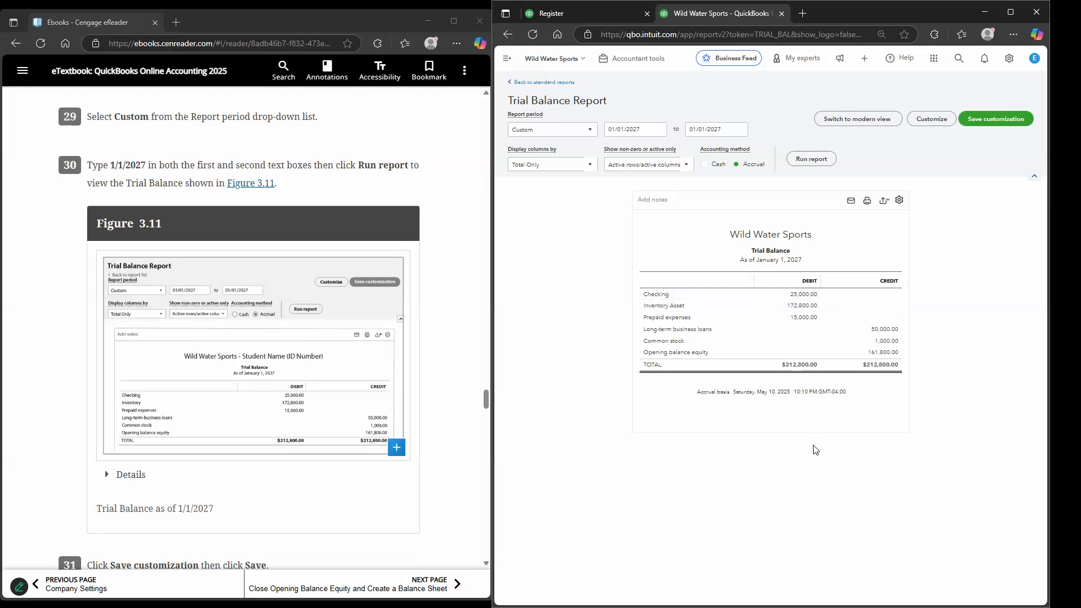
pyautogui.hotkey('ctrl', '+')
pyautogui.hotkey('ctrl', '+')
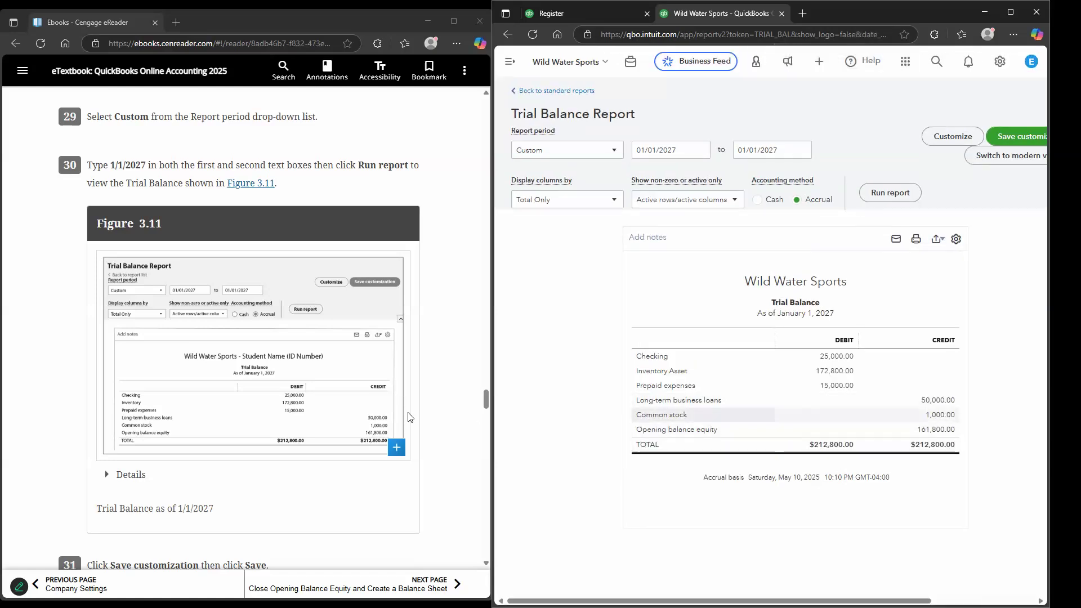
pyautogui.click(381, 416)
pyautogui.click(435, 416)
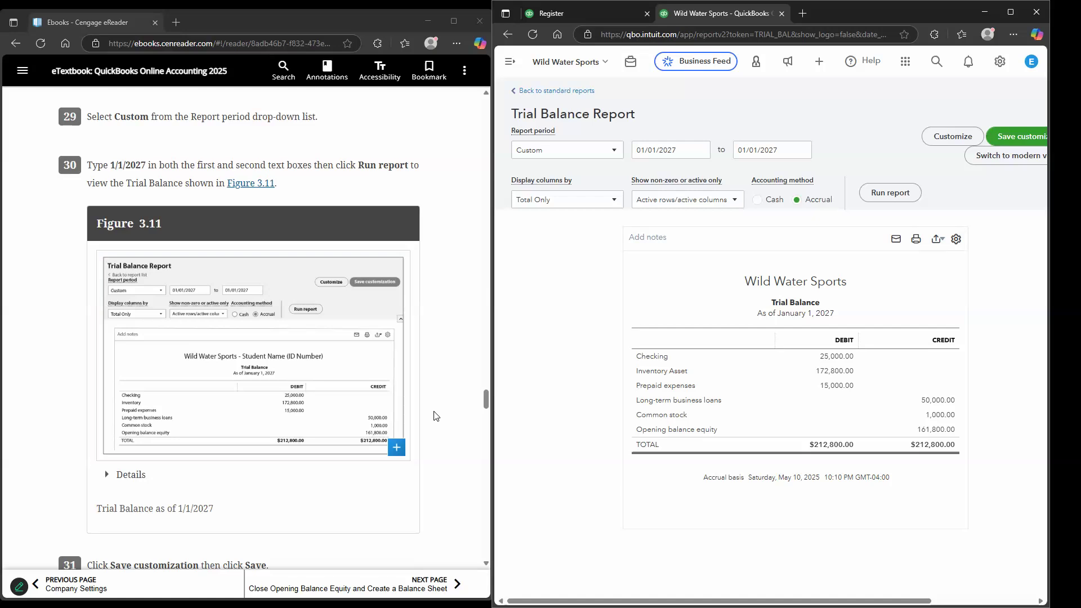
pyautogui.hotkey('ctrl', '+')
pyautogui.hotkey('ctrl', '+')
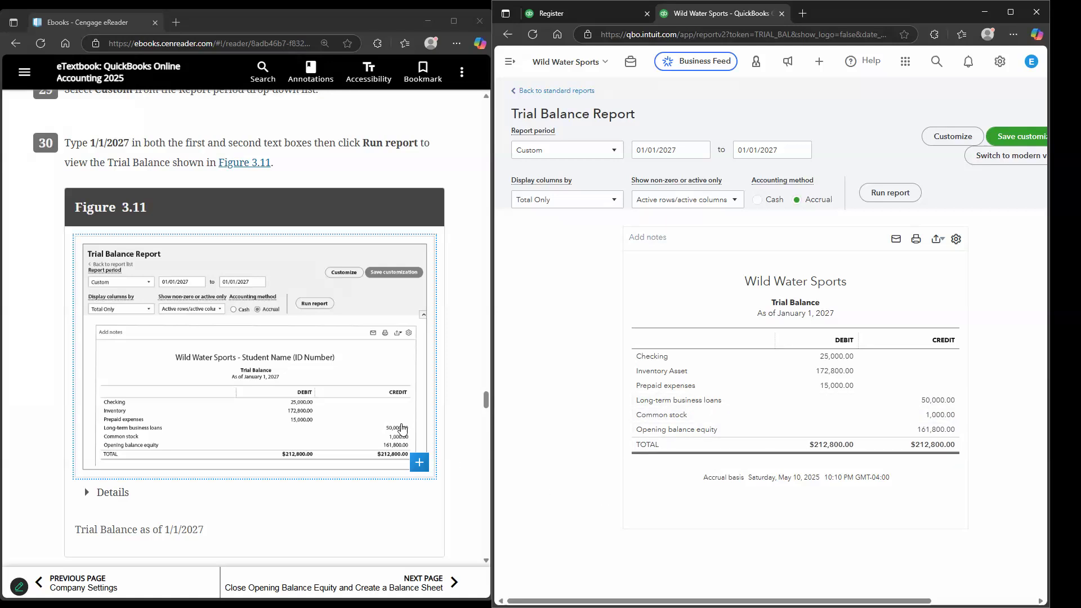
# - Save the customized report under the name Trial Balance and return to the report list
pyautogui.scroll(-7, 402, 428)
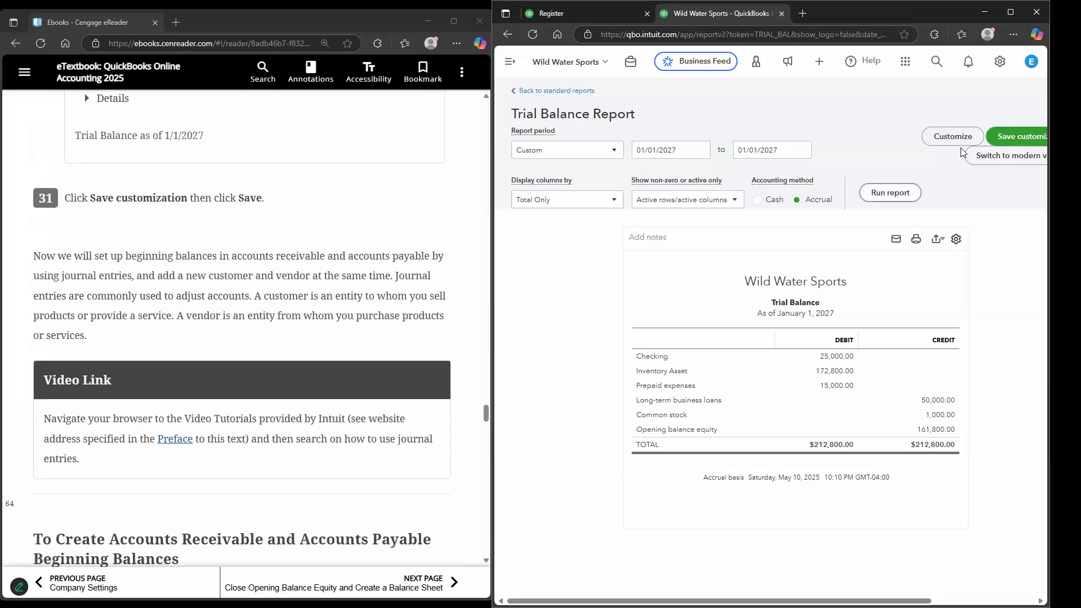
pyautogui.click(1011, 145)
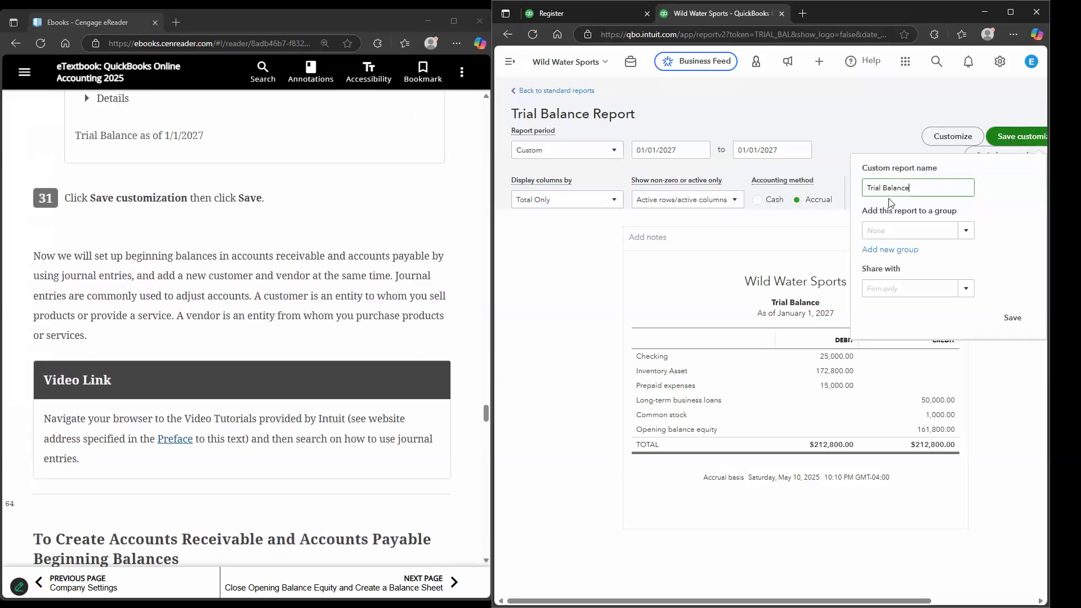
pyautogui.click(1013, 318)
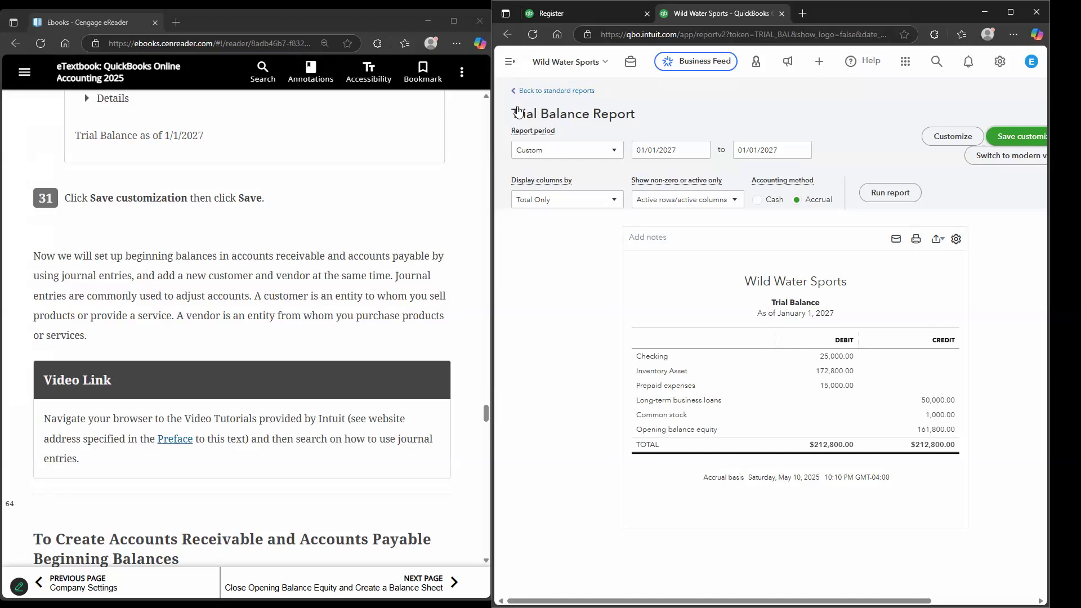
pyautogui.scroll(-1, 337, 288)
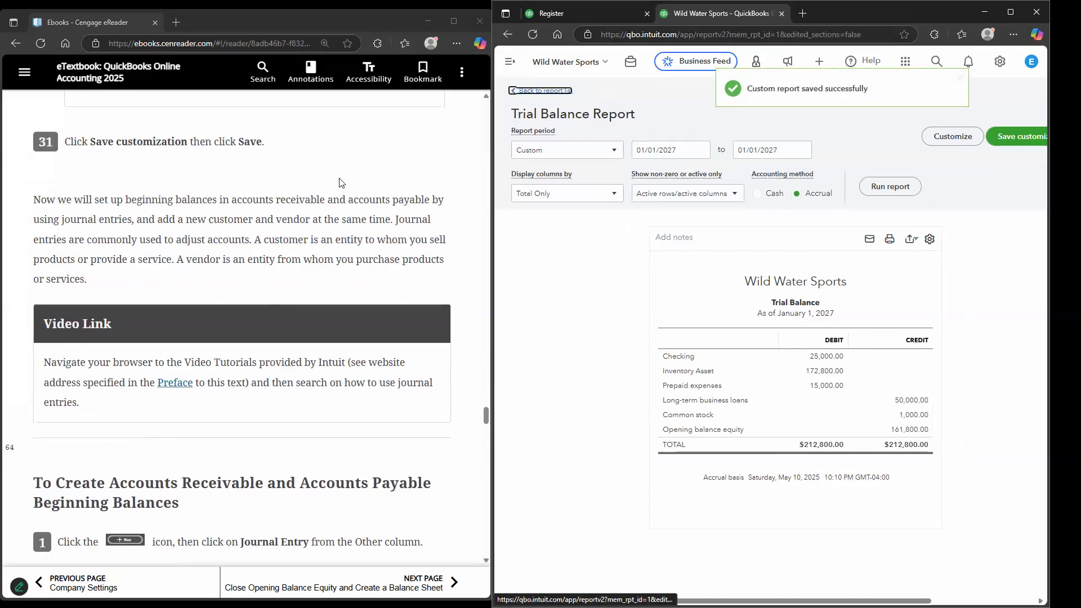
pyautogui.click(543, 91)
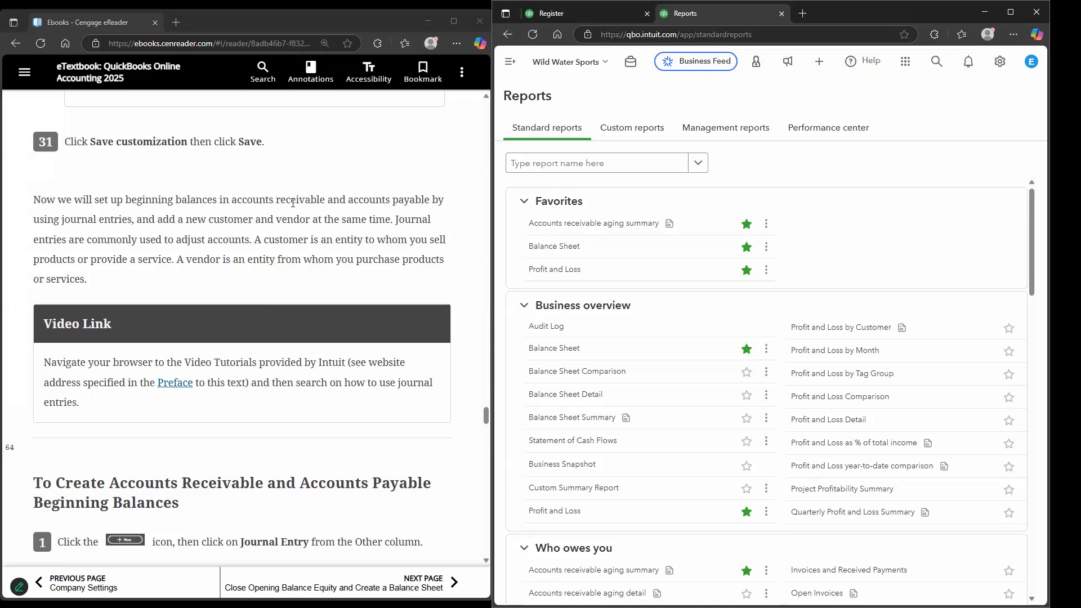
# - Create a new journal entry for the receivable and payable beginning balances, and date it 12/31/2026
pyautogui.scroll(-1, 292, 203)
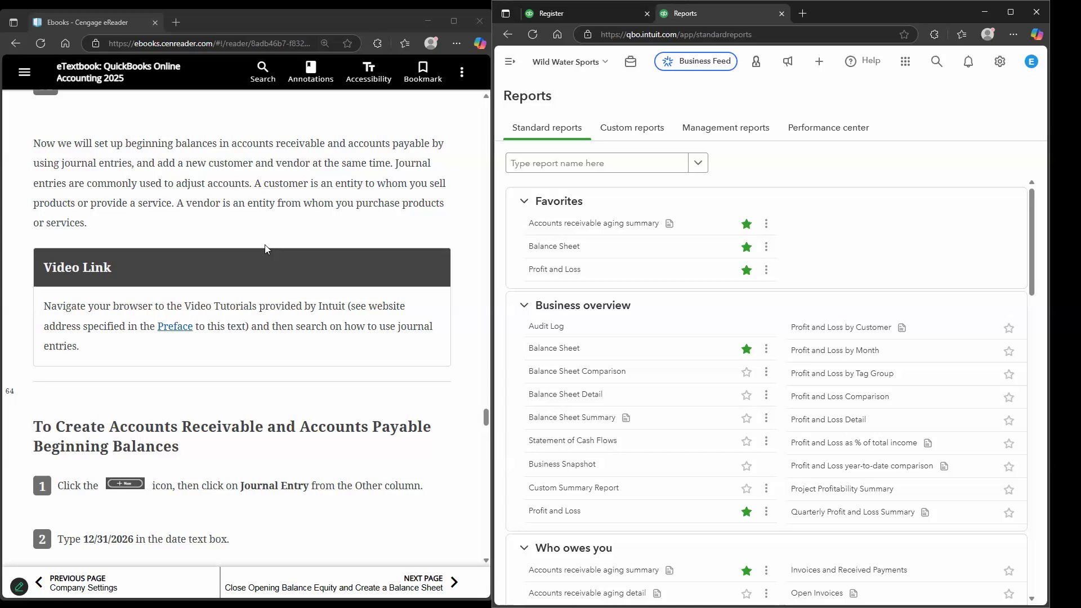
pyautogui.scroll(-1, 256, 236)
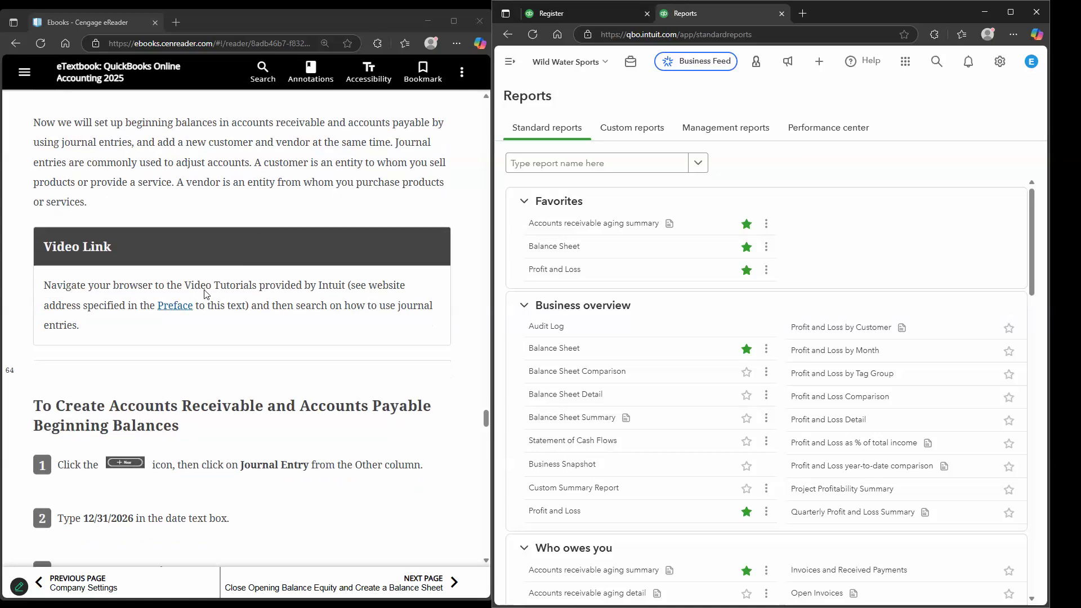
pyautogui.scroll(-3, 214, 239)
pyautogui.scroll(-1, 226, 230)
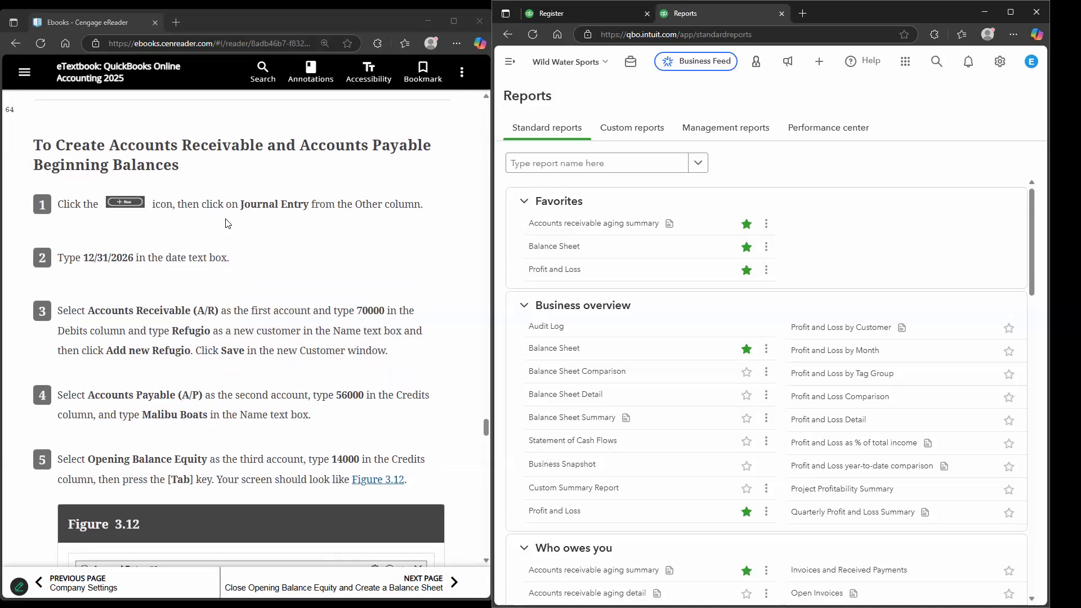
pyautogui.click(506, 68)
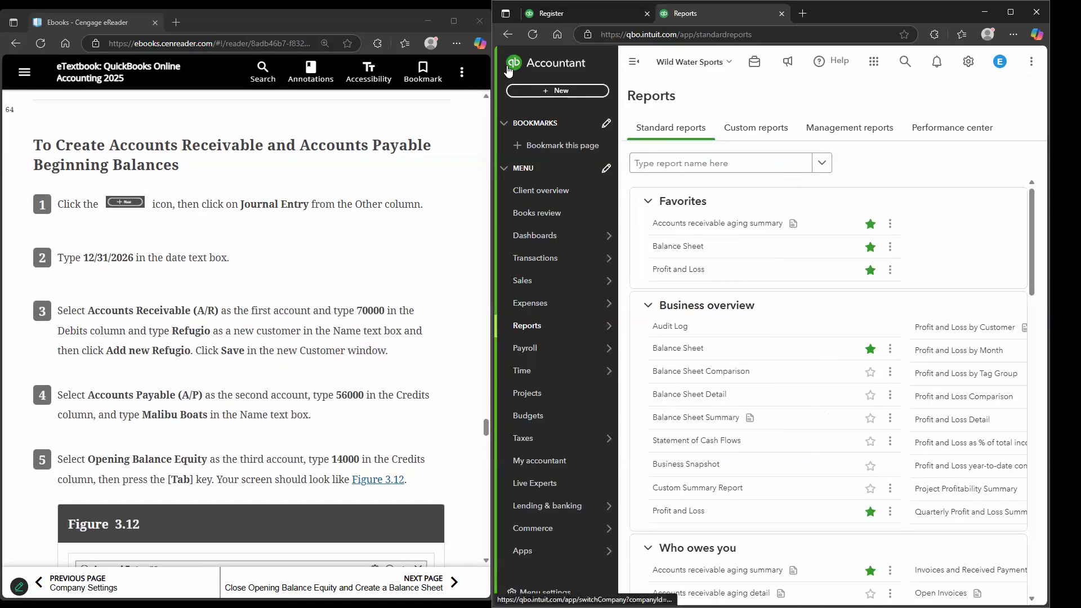
pyautogui.click(543, 92)
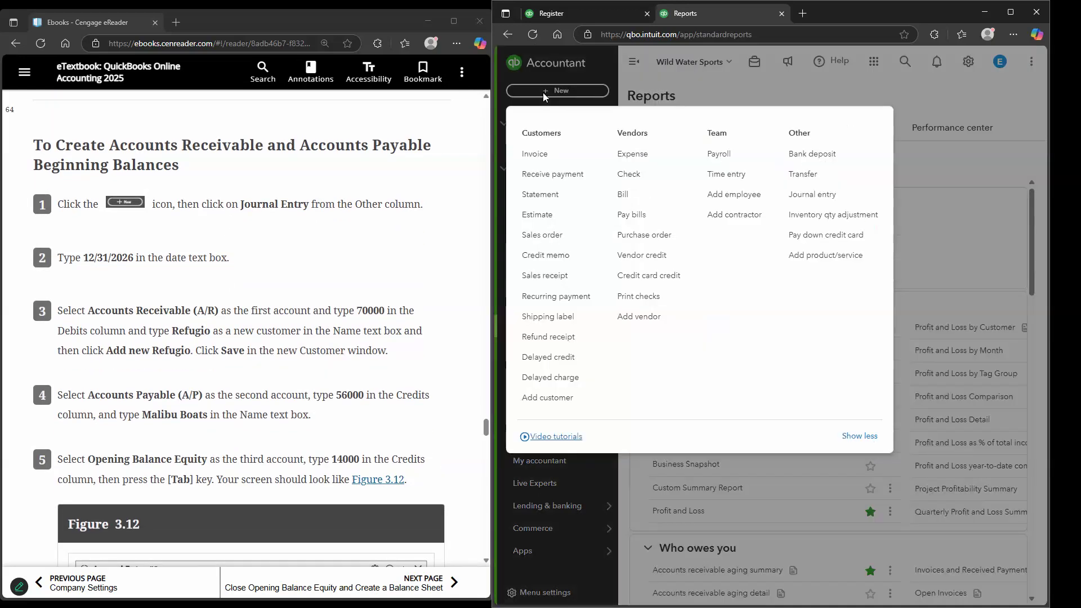
pyautogui.click(834, 196)
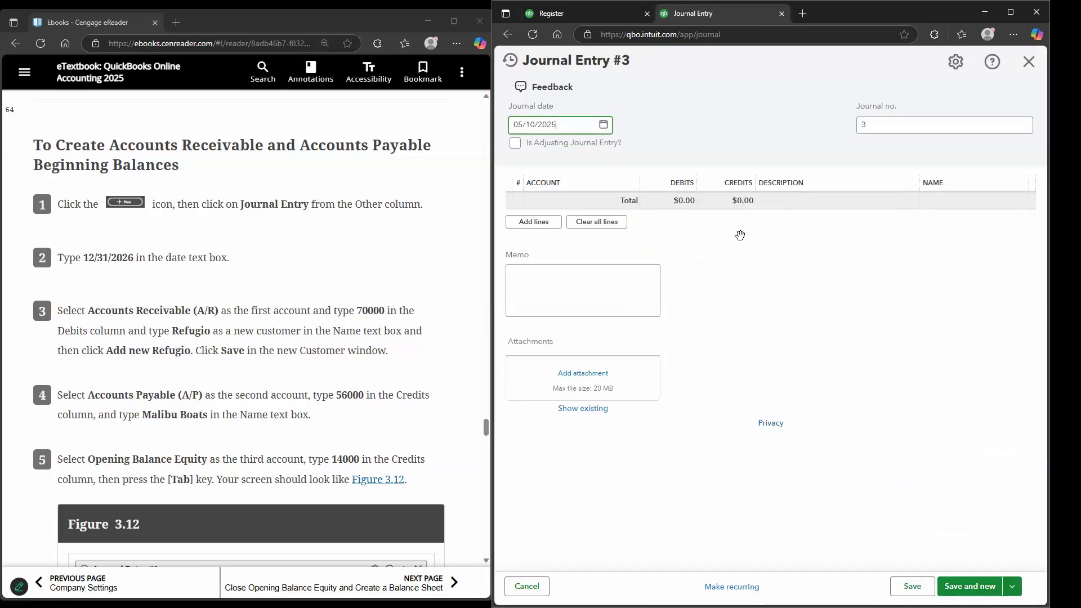
pyautogui.write('1')
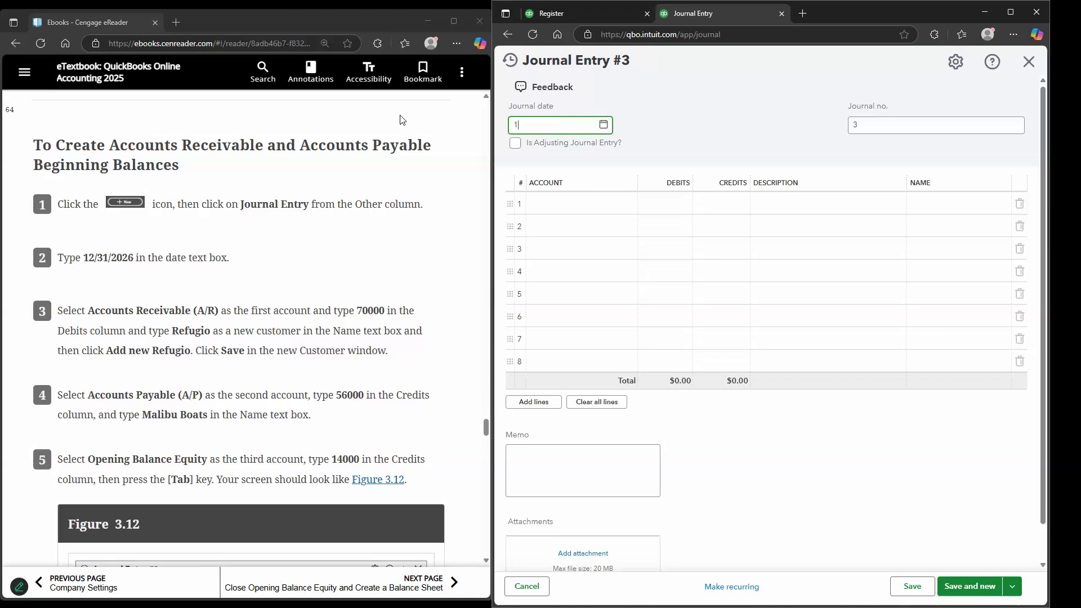
pyautogui.write('2/31/2026')
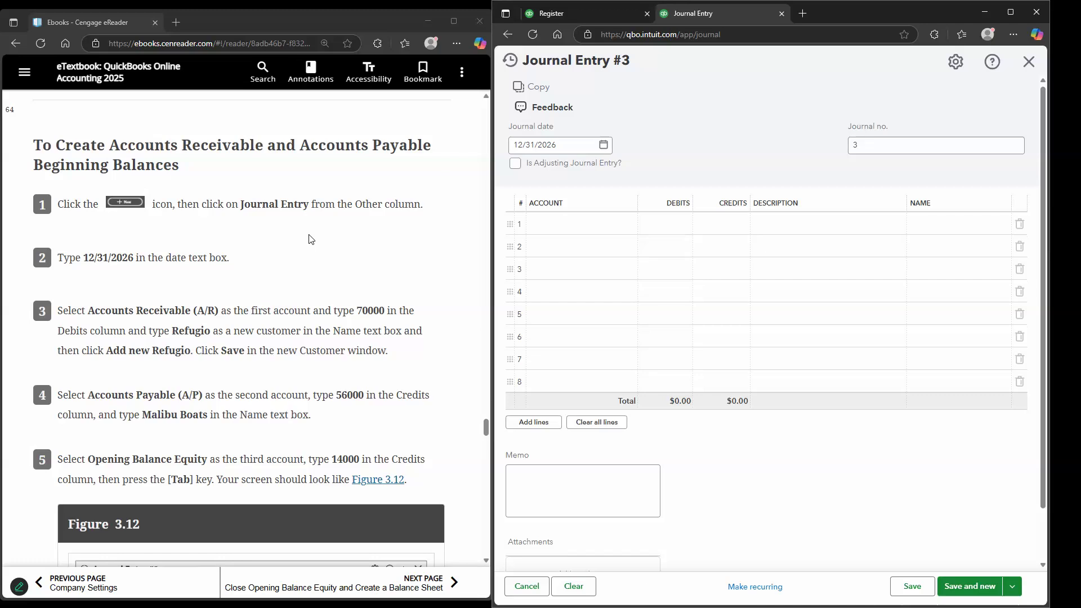
# - Enter Accounts receivable (A/R) on the first line of the journal entry with a debit of 70000
pyautogui.scroll(-2, 256, 242)
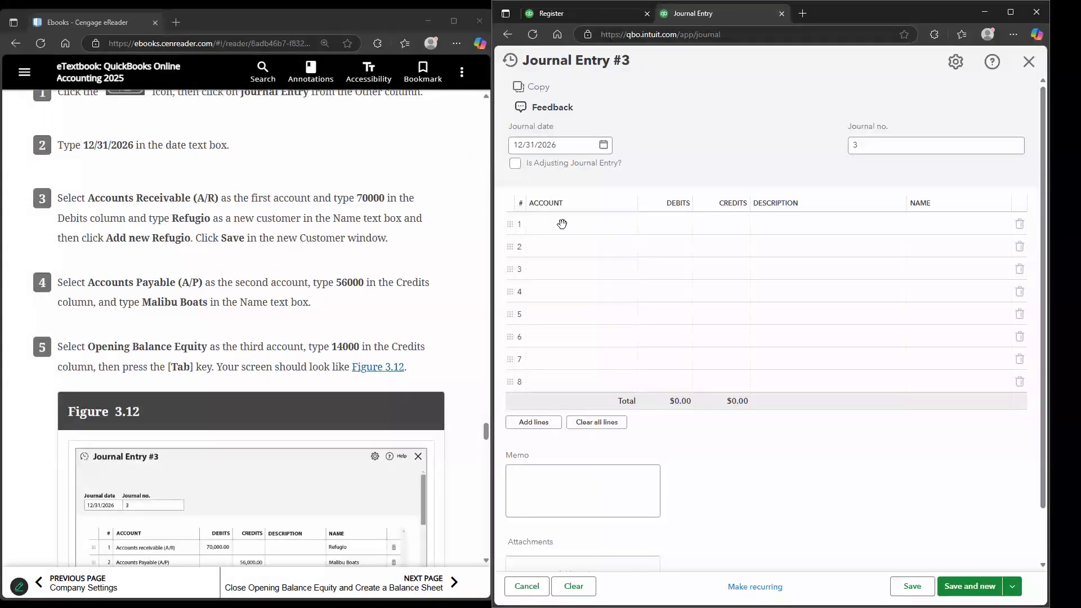
pyautogui.click(630, 228)
pyautogui.click(622, 285)
pyautogui.click(670, 231)
pyautogui.write('70000')
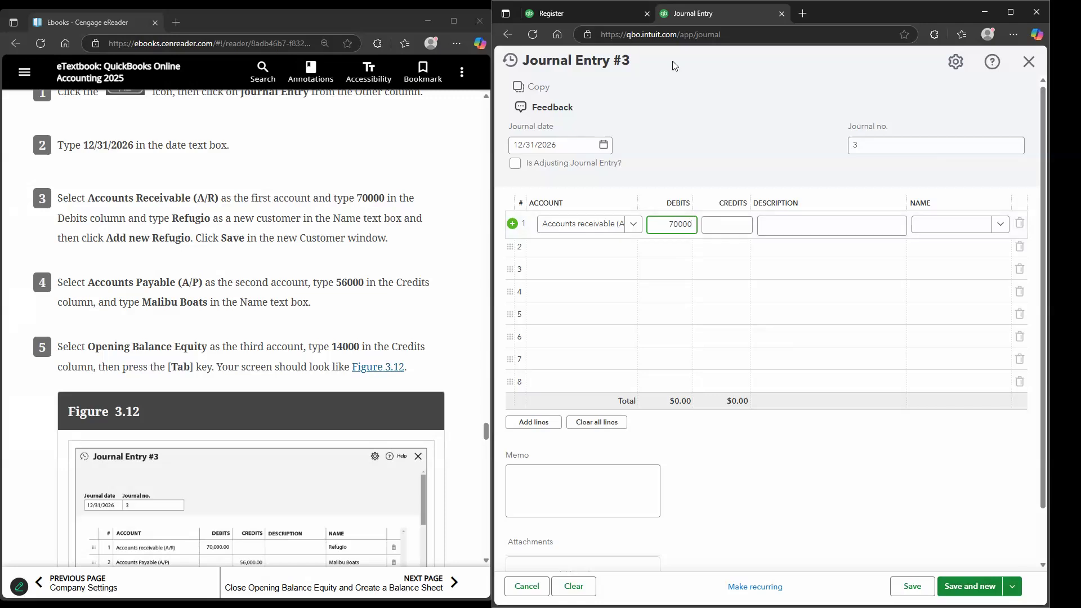
pyautogui.click(670, 169)
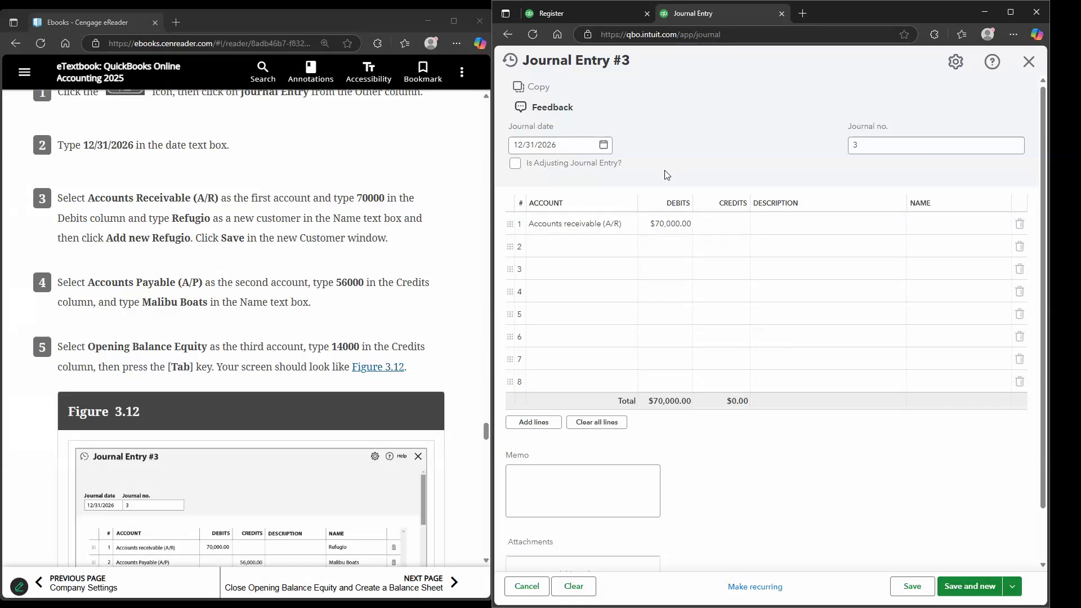
# - Add Refugio as a new customer in the name field of the Accounts receivable line and save the customer
pyautogui.click(951, 226)
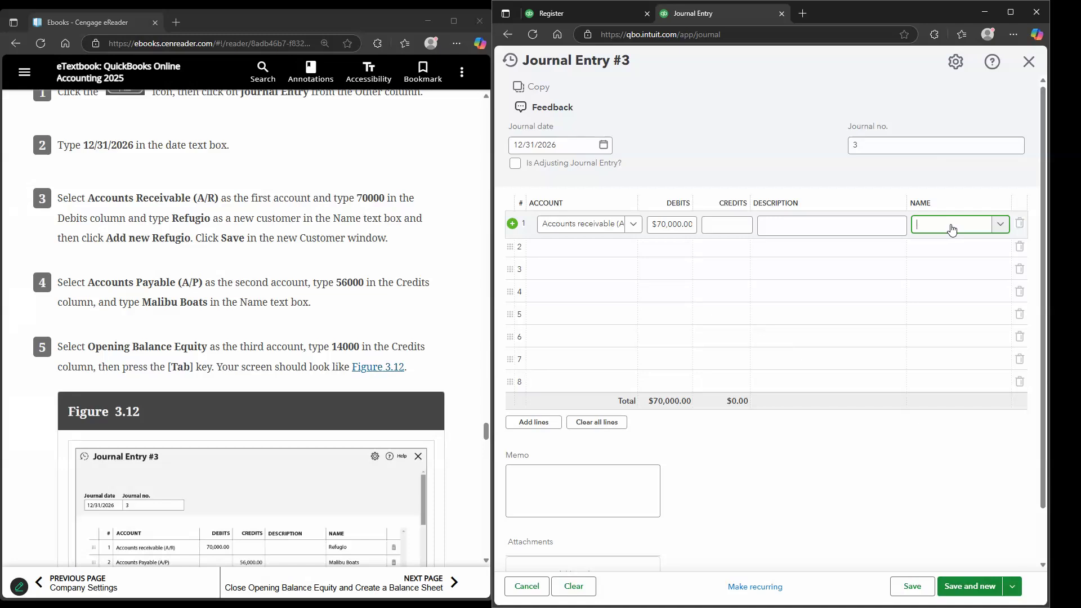
pyautogui.write('Refu')
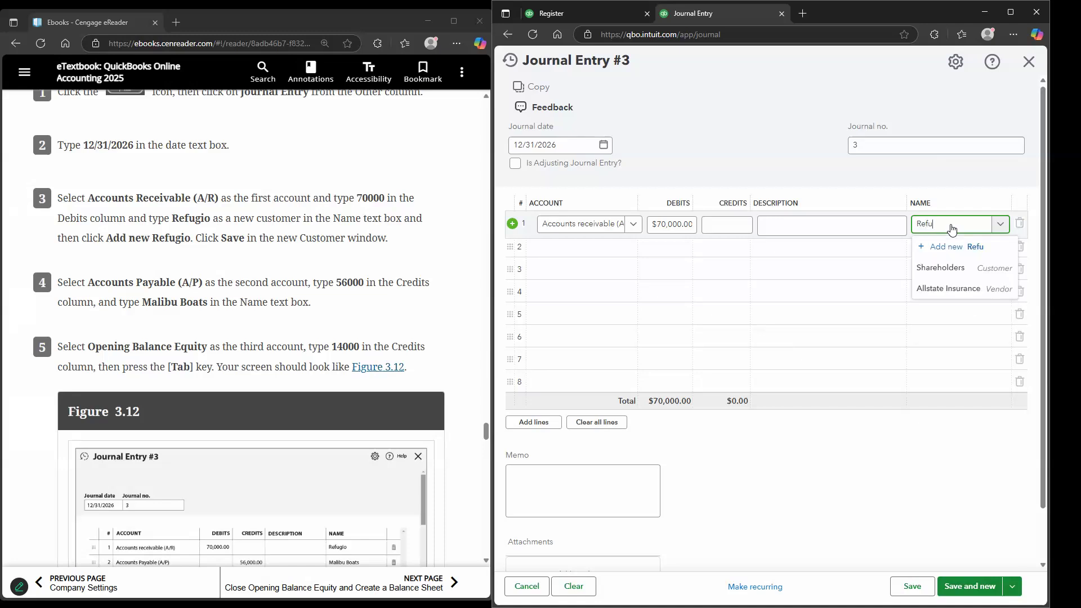
pyautogui.write('gio')
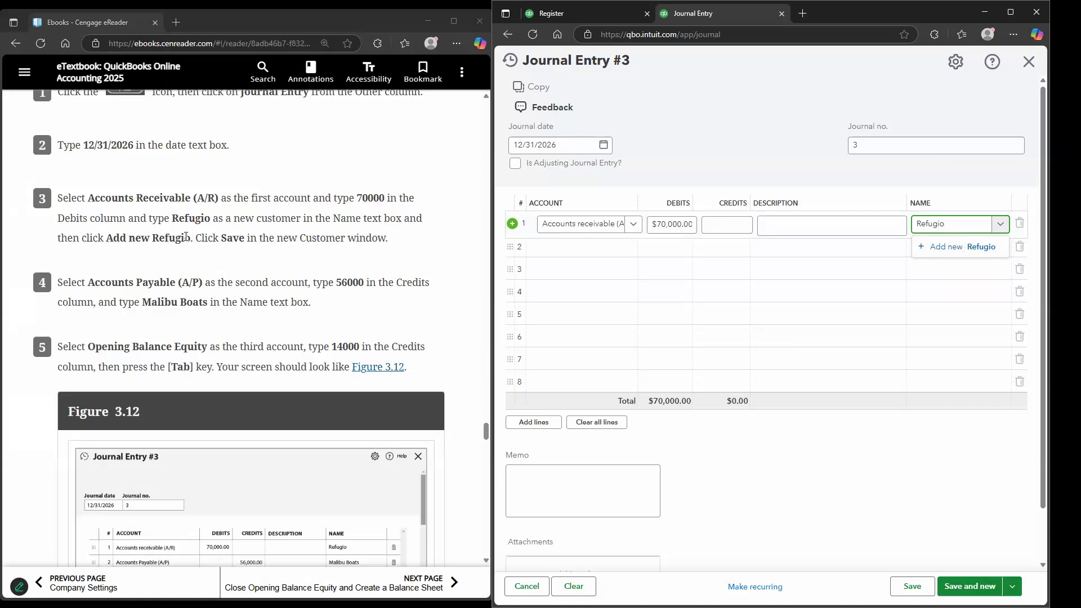
pyautogui.click(945, 246)
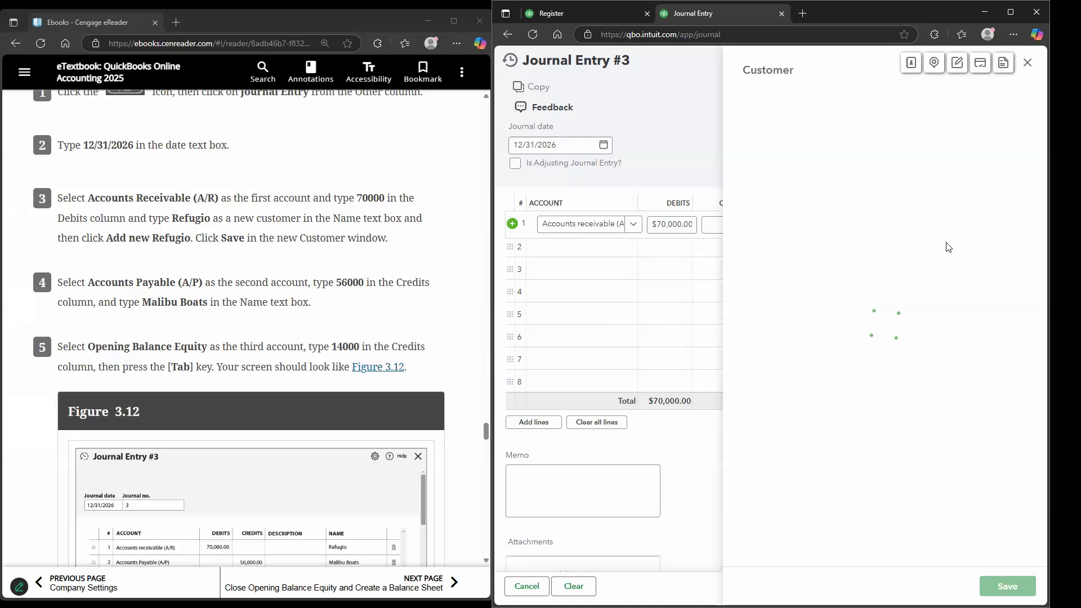
pyautogui.click(1006, 585)
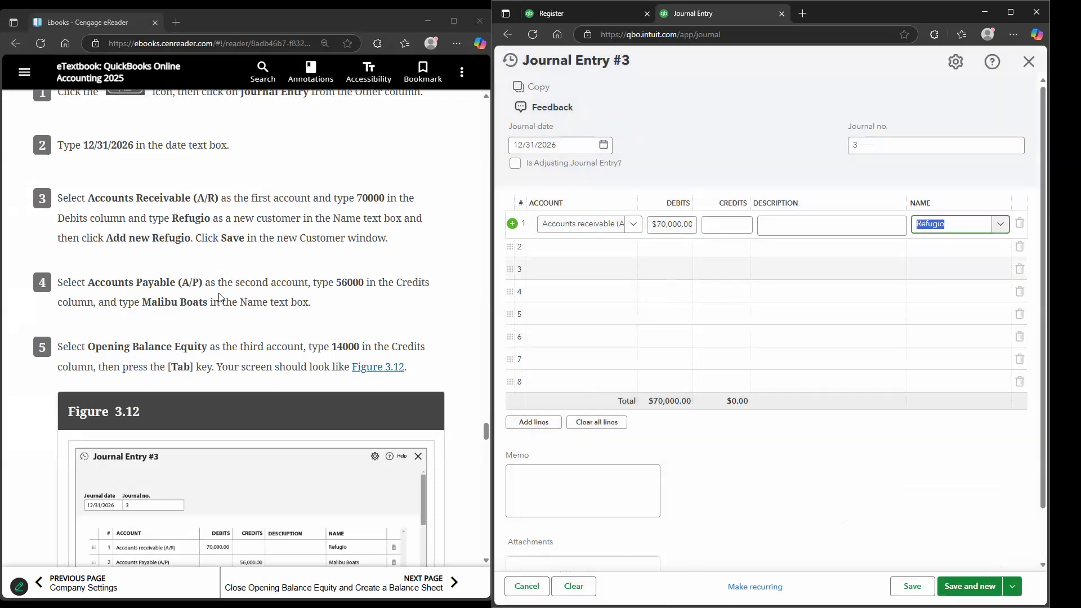
# - Enter Accounts Payable (A/P) on the second journal line with a credit of 56000
pyautogui.click(607, 247)
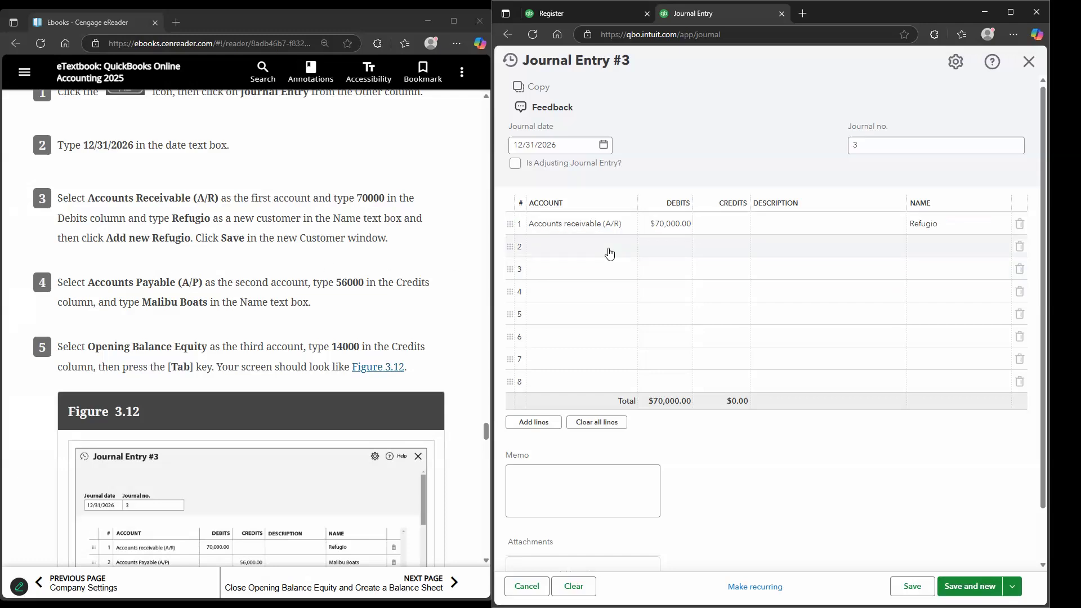
pyautogui.write('acc')
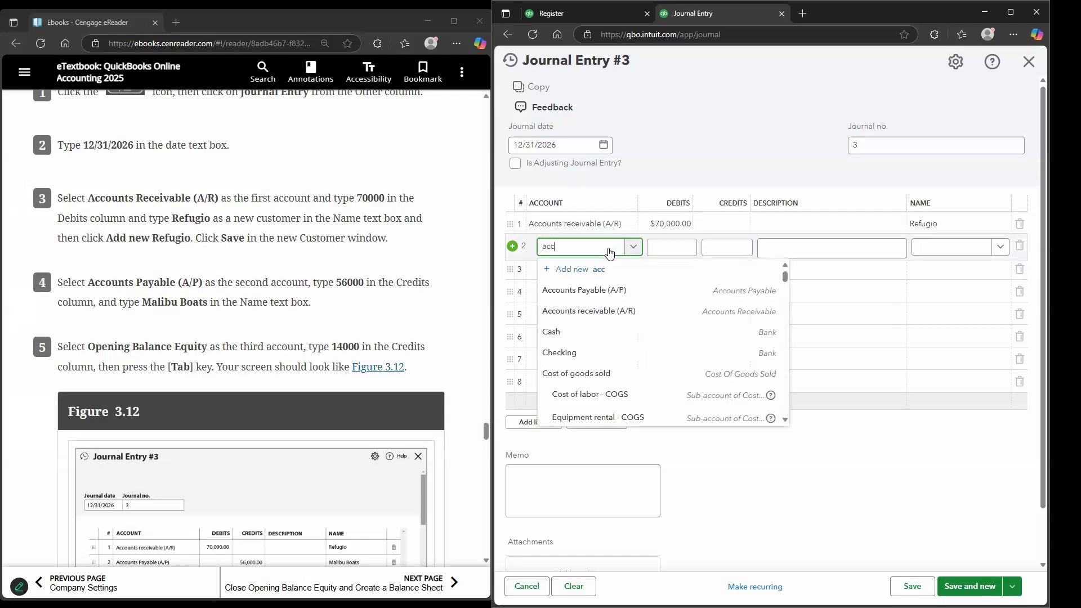
pyautogui.click(619, 290)
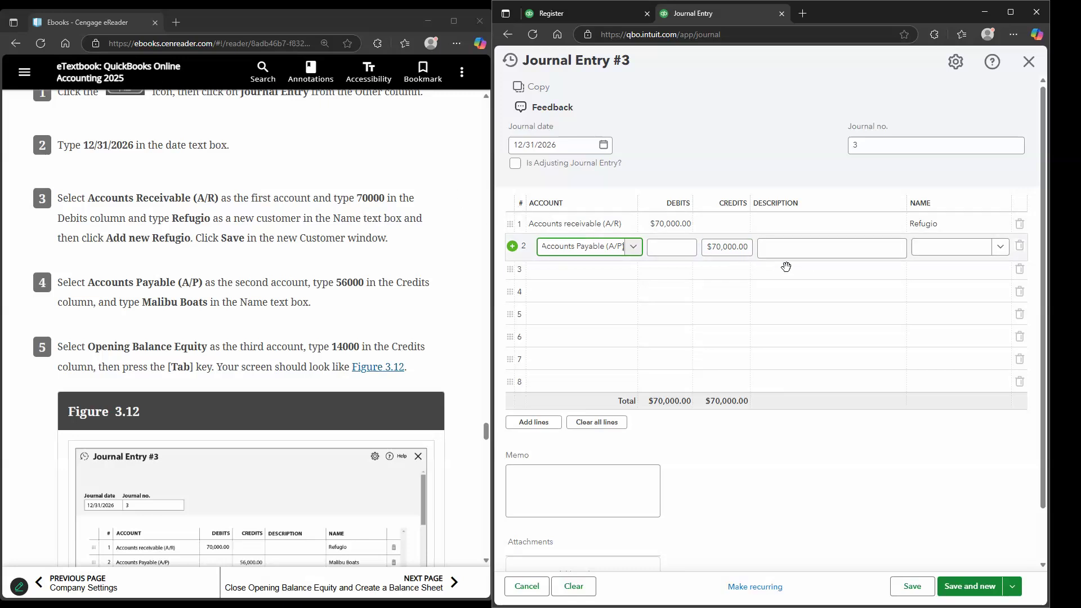
pyautogui.click(725, 247)
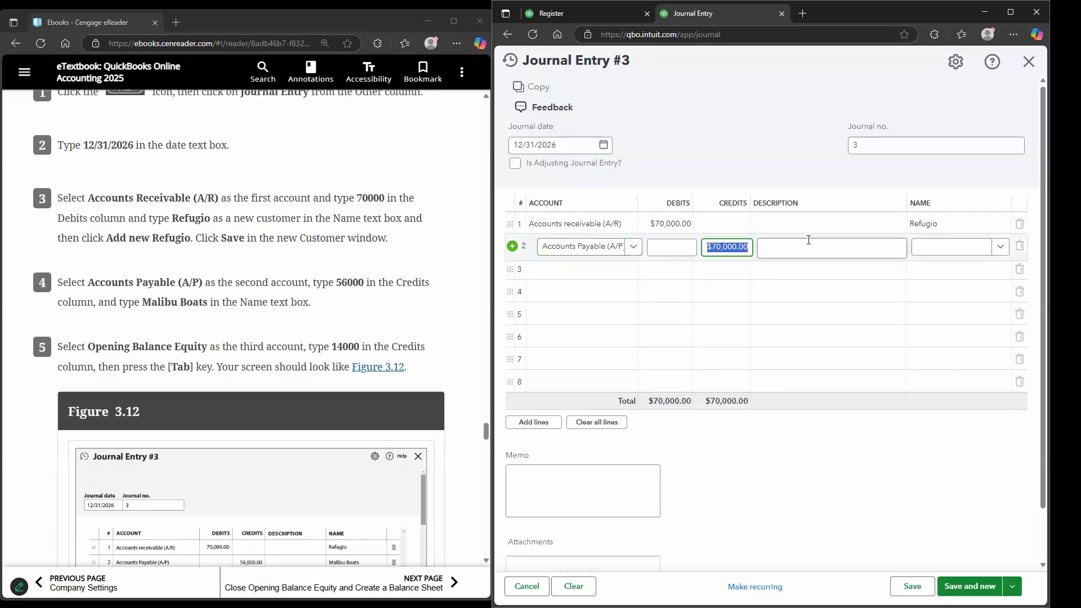
pyautogui.write('56000')
# - Enter Opening balance equity as the third journal line's account, with a credit of $14,000.00
pyautogui.click(590, 274)
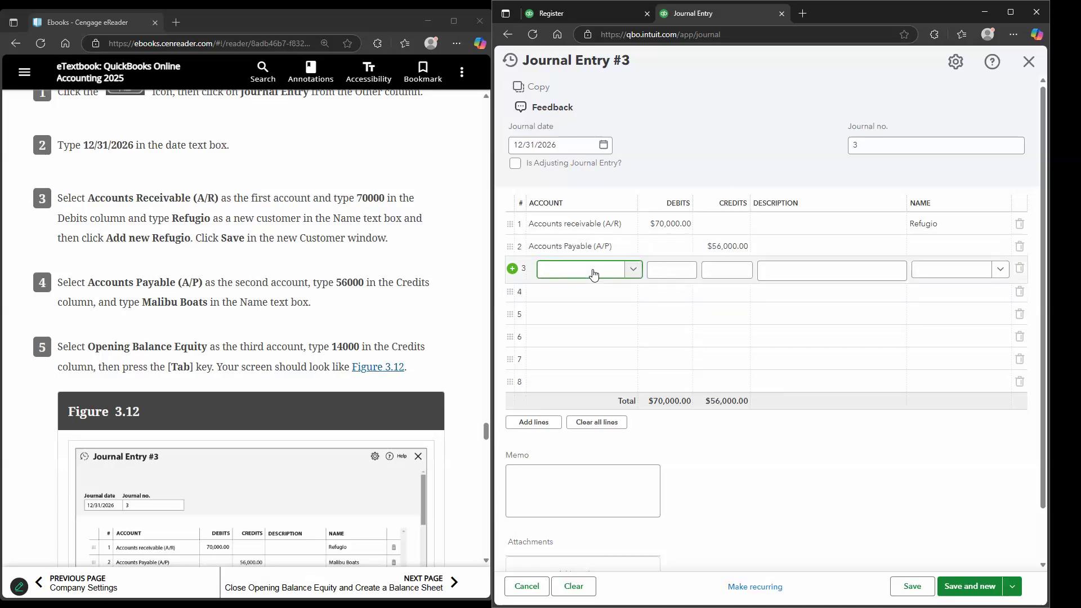
pyautogui.write('ope')
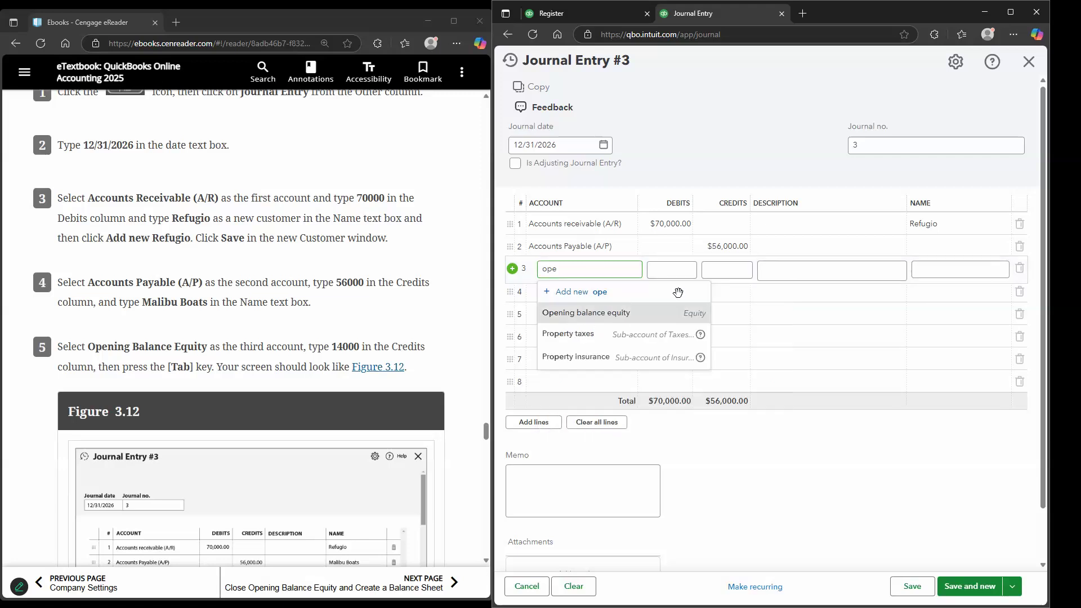
pyautogui.press('Return')
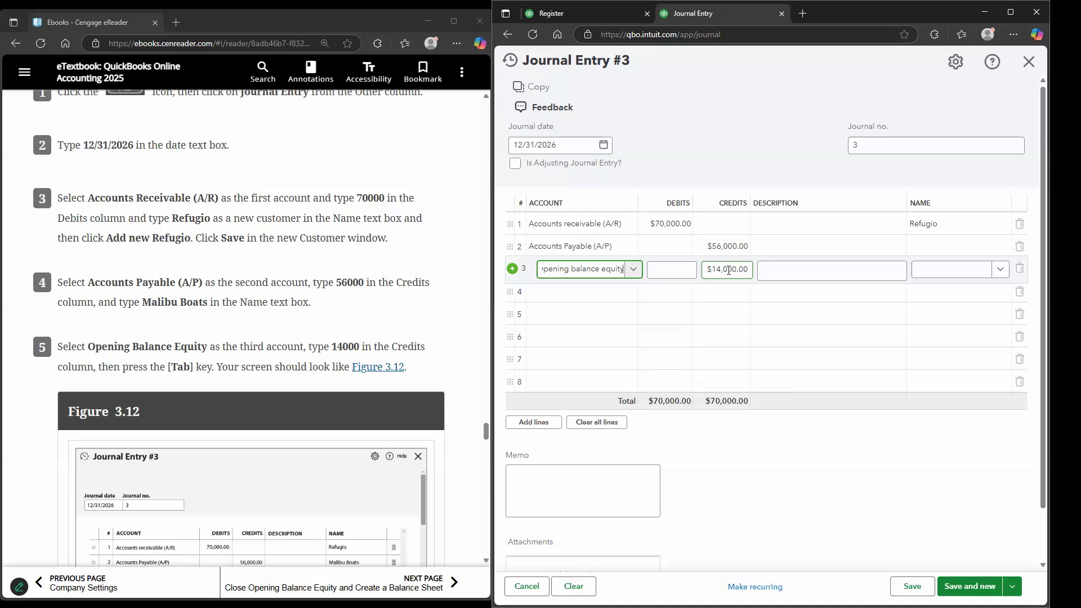
pyautogui.click(940, 272)
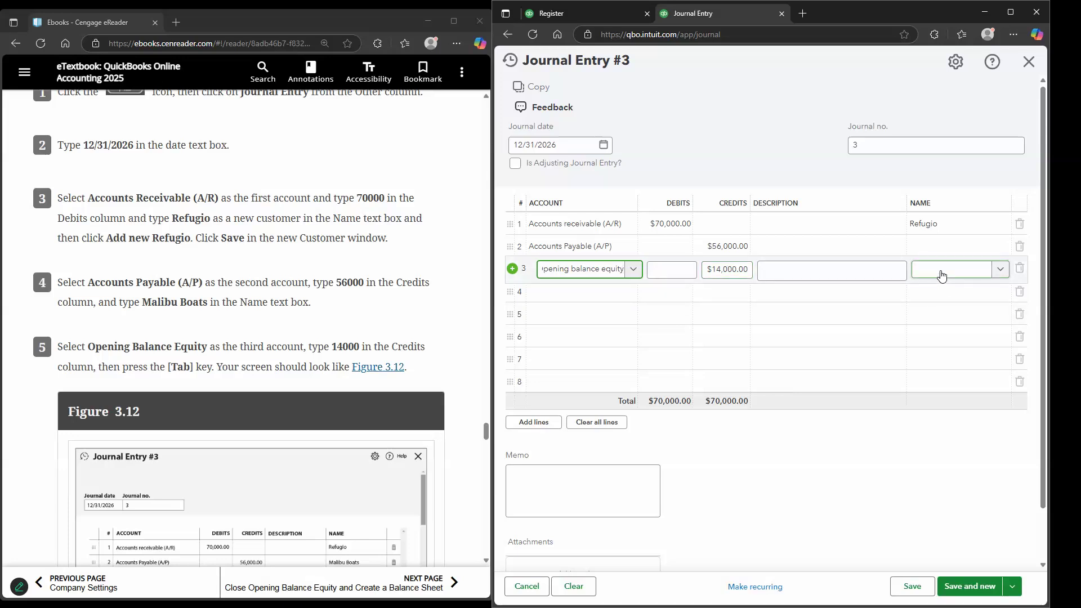
# - Assign the vendor Malibu Boats to the Accounts Payable (A/P) line
pyautogui.click(946, 247)
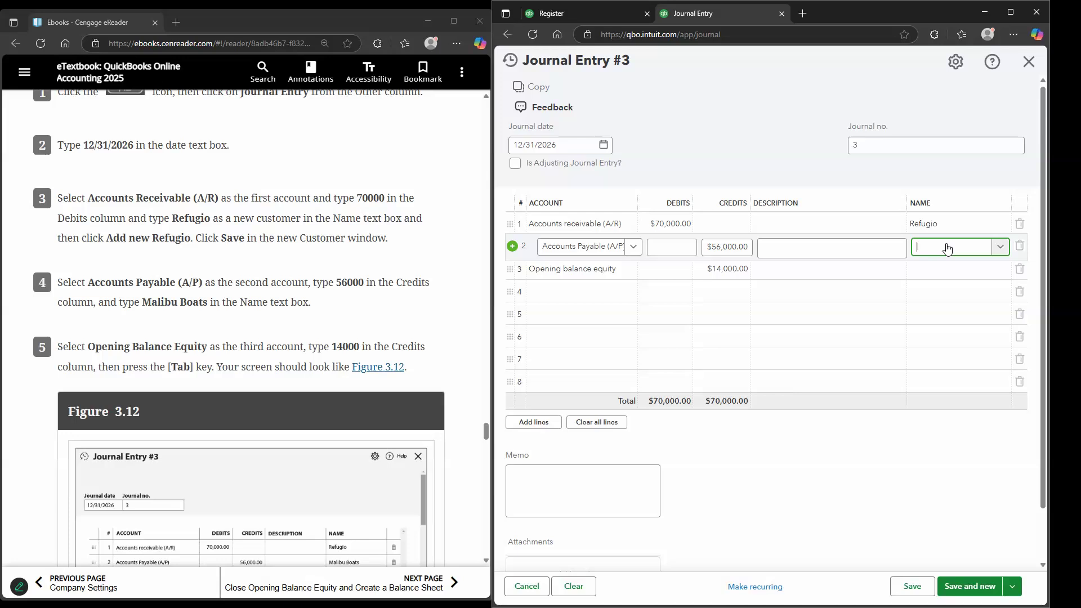
pyautogui.write('M')
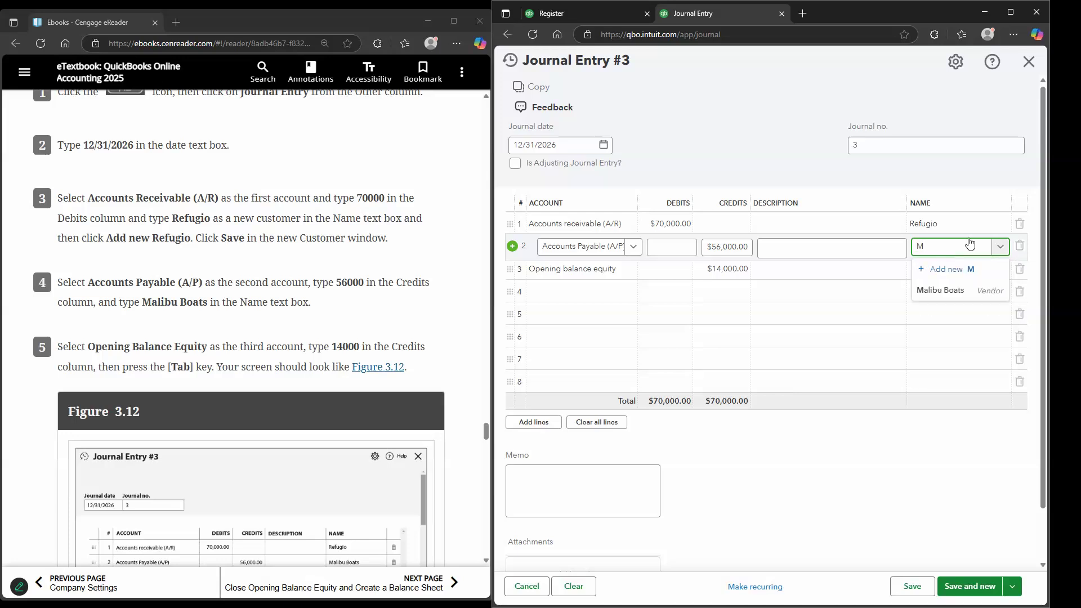
pyautogui.click(754, 115)
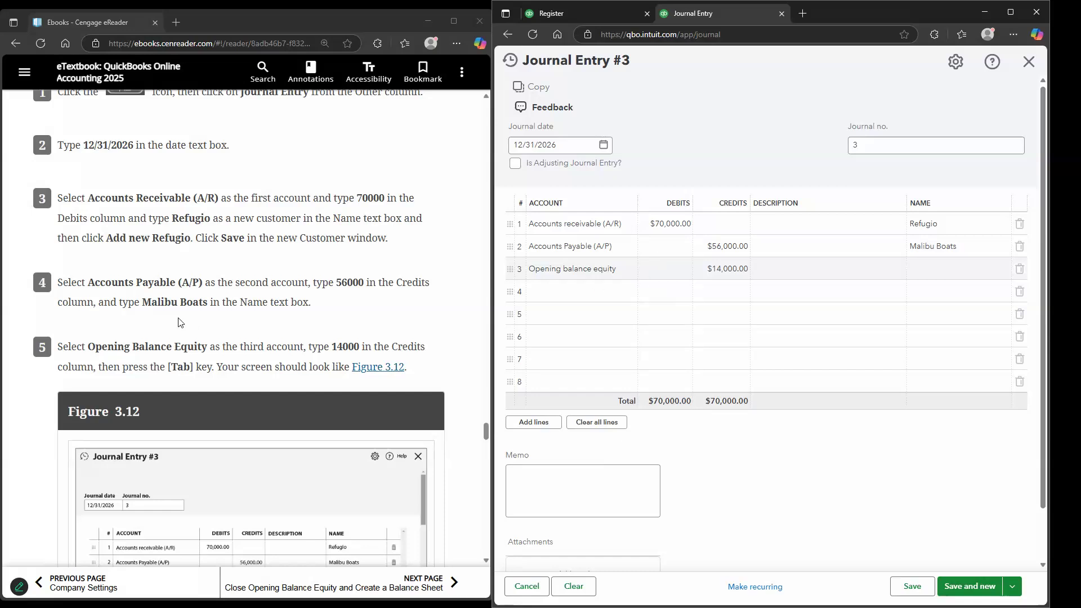
# - Check the journal entry against Figure 3.12 in the textbook, then save and close it
pyautogui.scroll(-2, 190, 322)
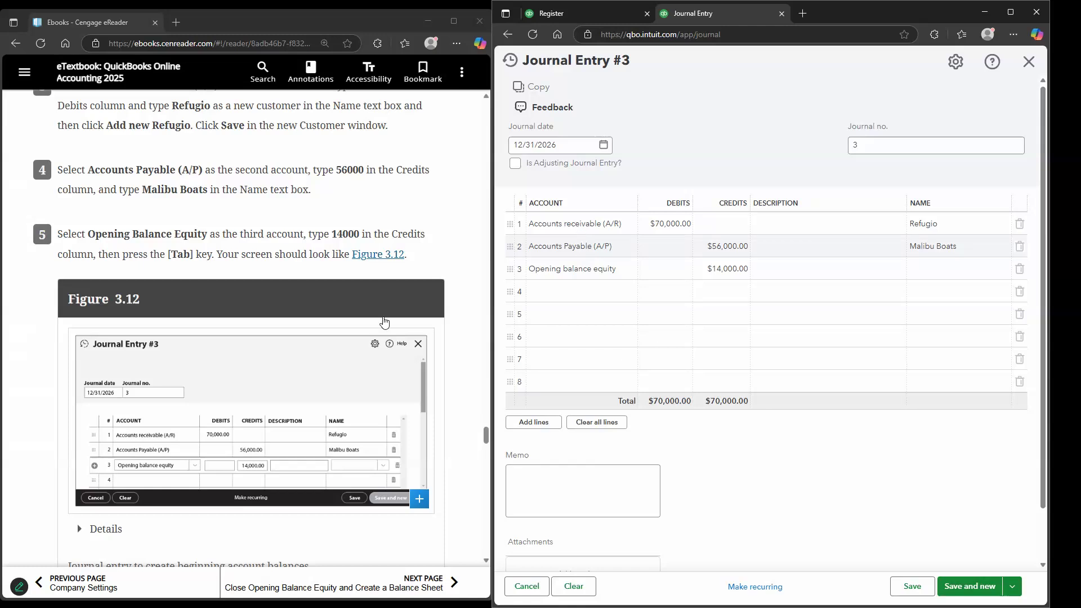
pyautogui.scroll(-4, 394, 331)
pyautogui.scroll(-2, 397, 333)
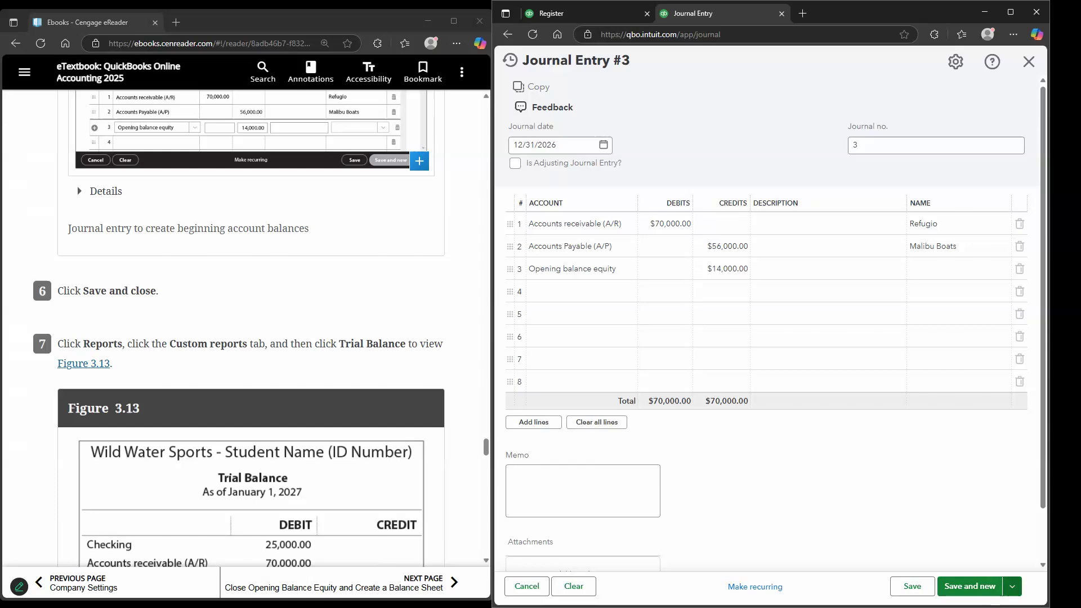
pyautogui.click(1011, 586)
pyautogui.click(975, 564)
# - Open the saved Trial Balance from the custom reports and compare it with Figure 3.13 in the textbook
pyautogui.scroll(-4, 420, 301)
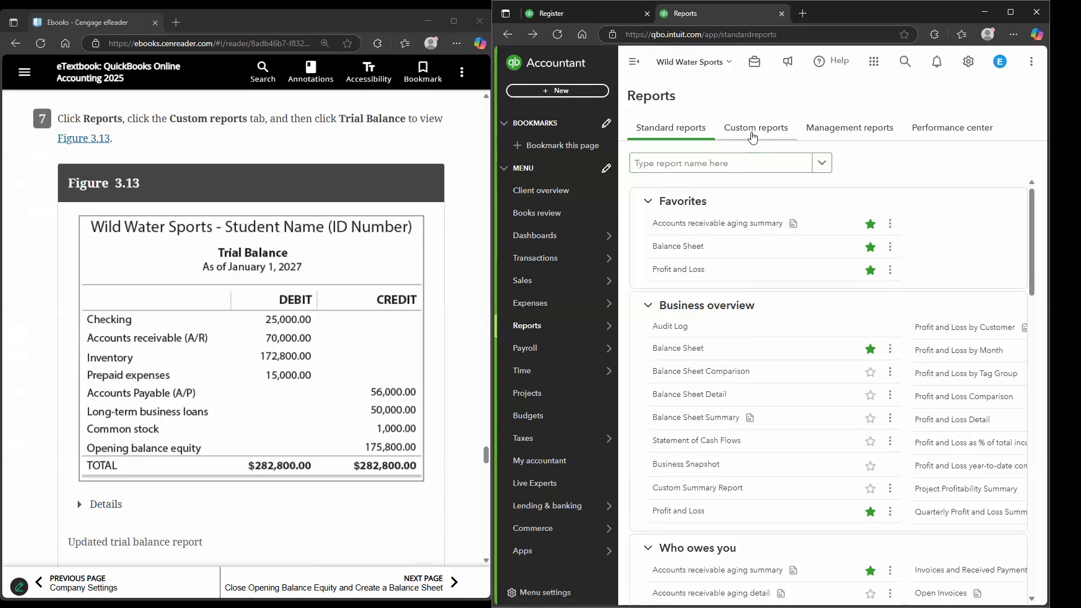
pyautogui.click(633, 62)
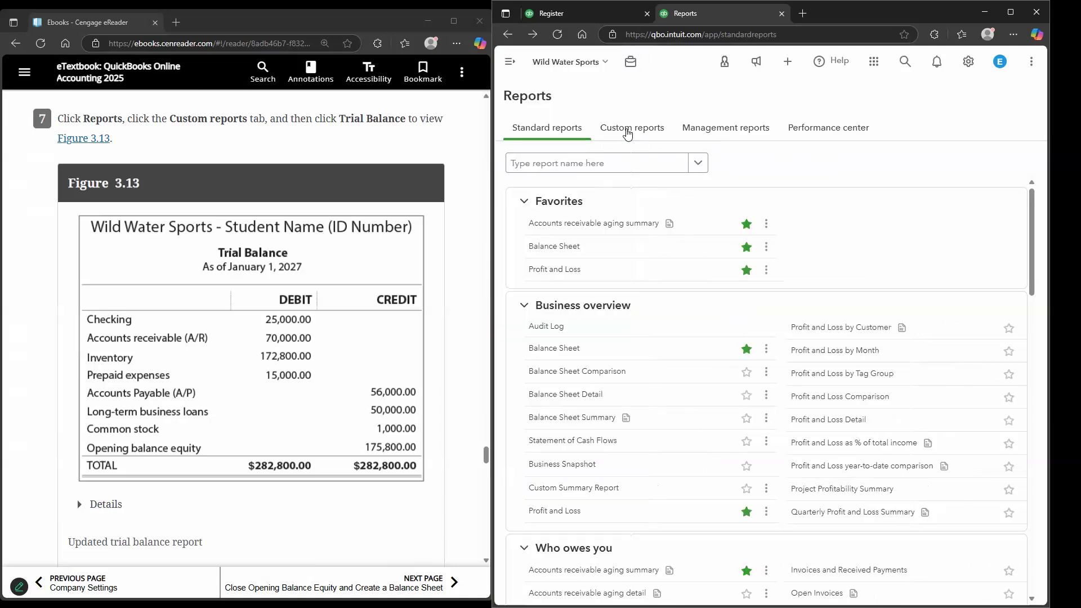
pyautogui.click(627, 132)
pyautogui.click(545, 129)
pyautogui.click(639, 133)
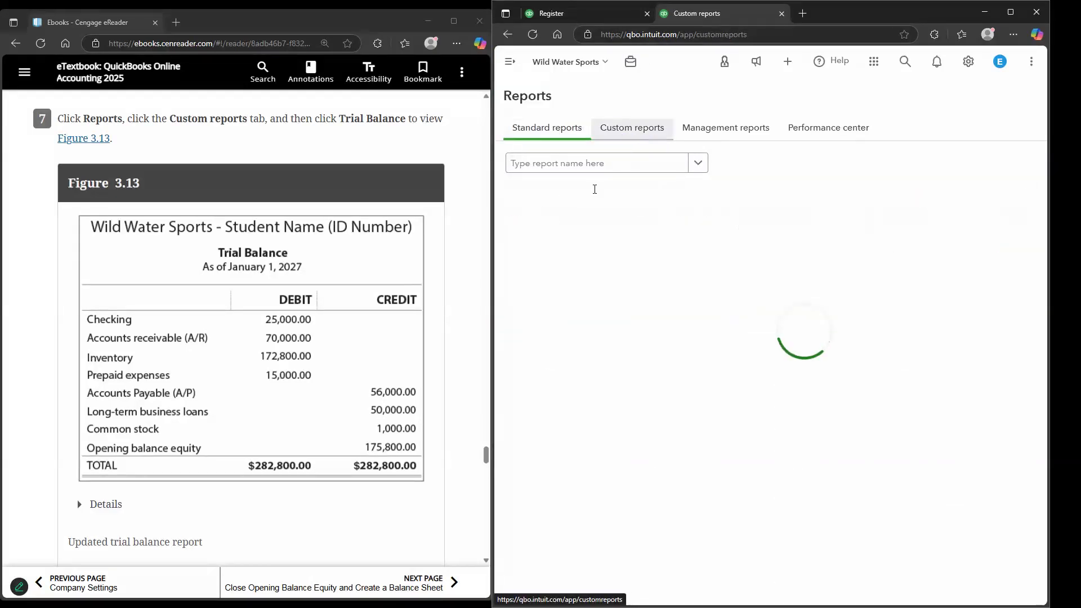
pyautogui.click(531, 221)
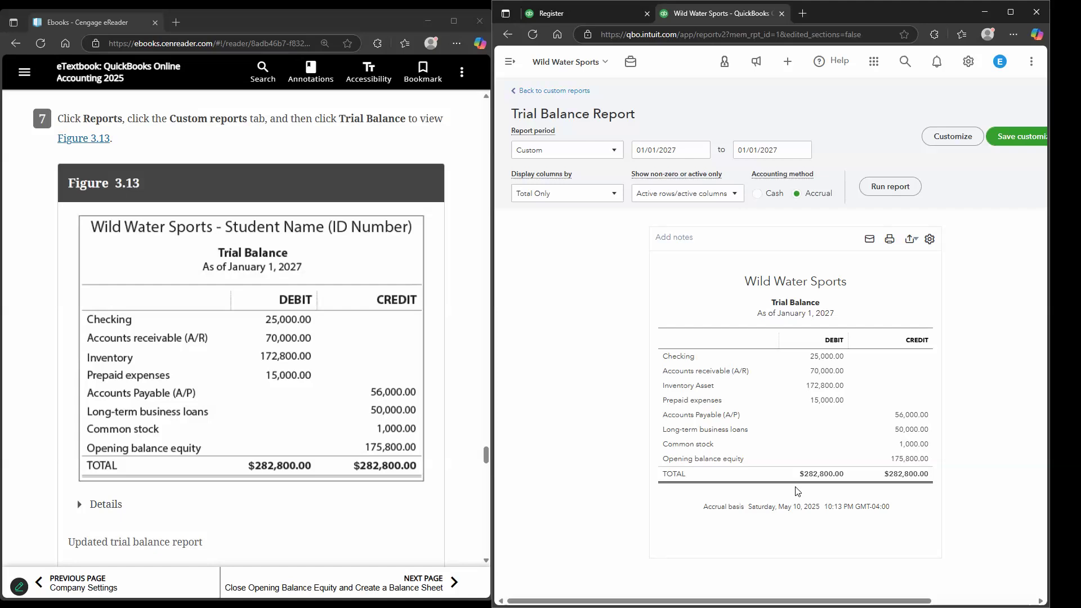
# - Start a new account in the chart of accounts, following the textbook section on equipment, original cost and accumulated depreciation accounts
pyautogui.scroll(-5, 391, 323)
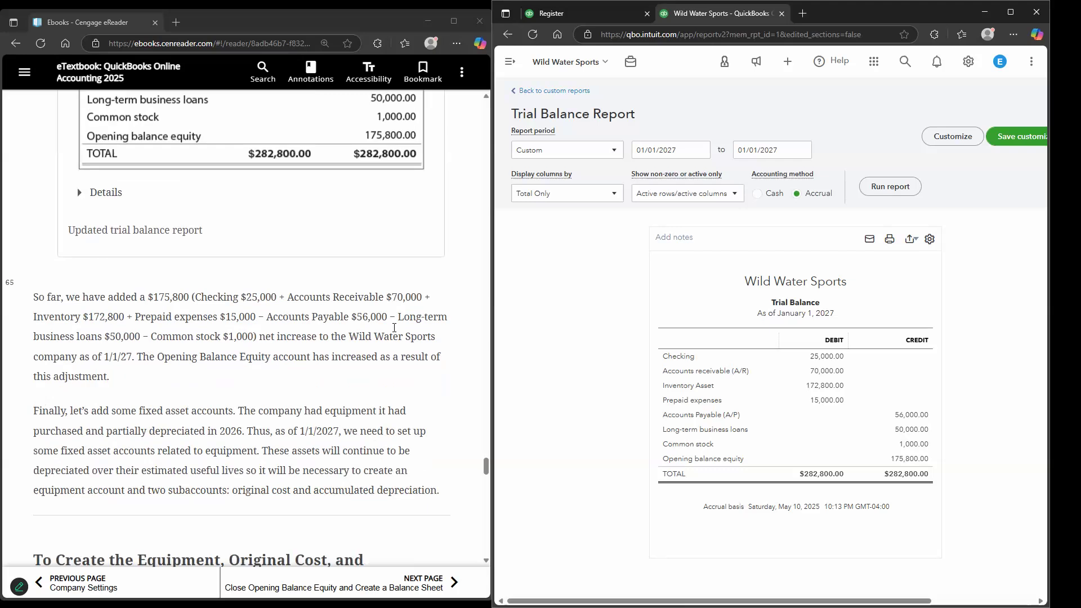
pyautogui.scroll(-1, 394, 327)
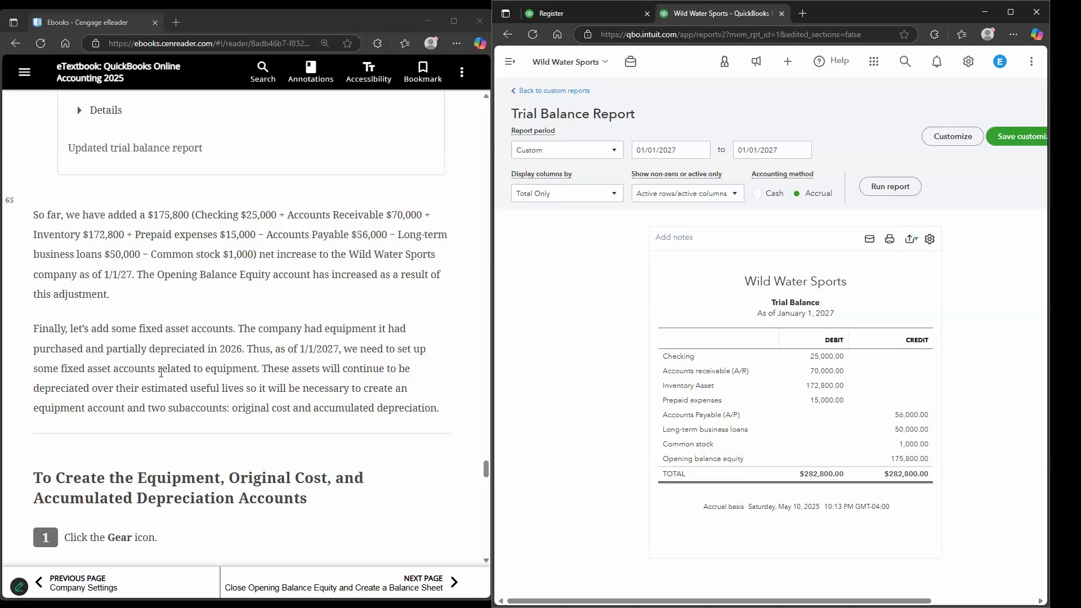
pyautogui.scroll(-3, 168, 396)
pyautogui.scroll(-1, 167, 396)
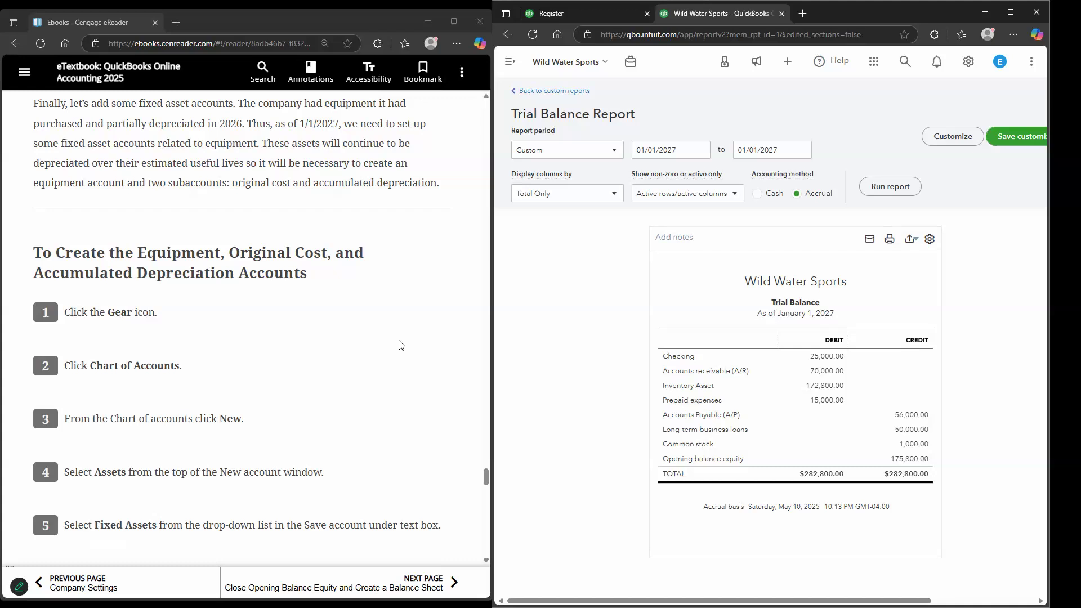
pyautogui.scroll(-1, 292, 351)
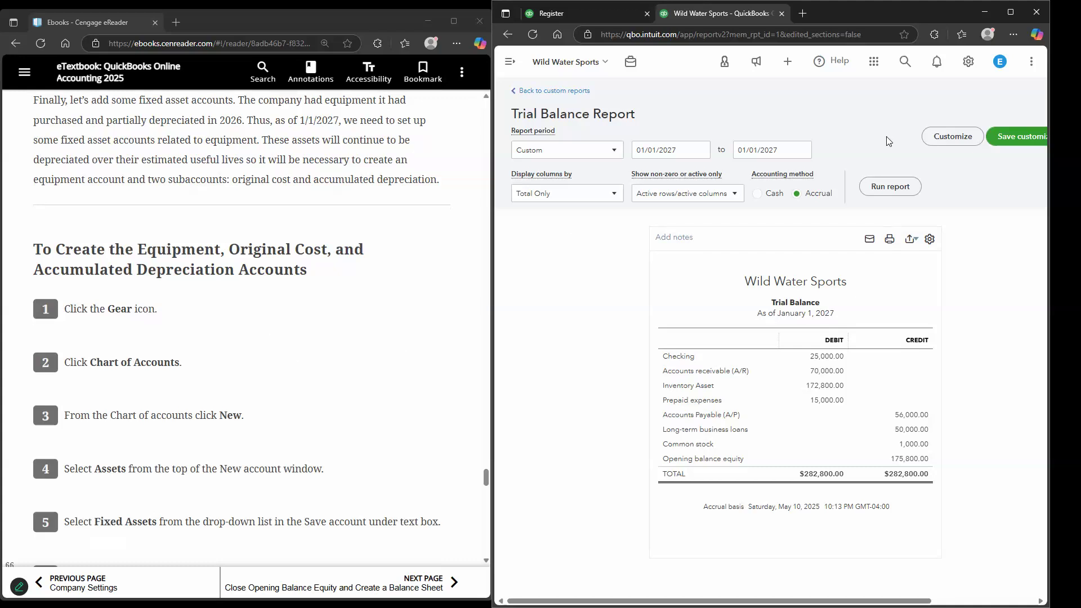
pyautogui.scroll(-3, 186, 269)
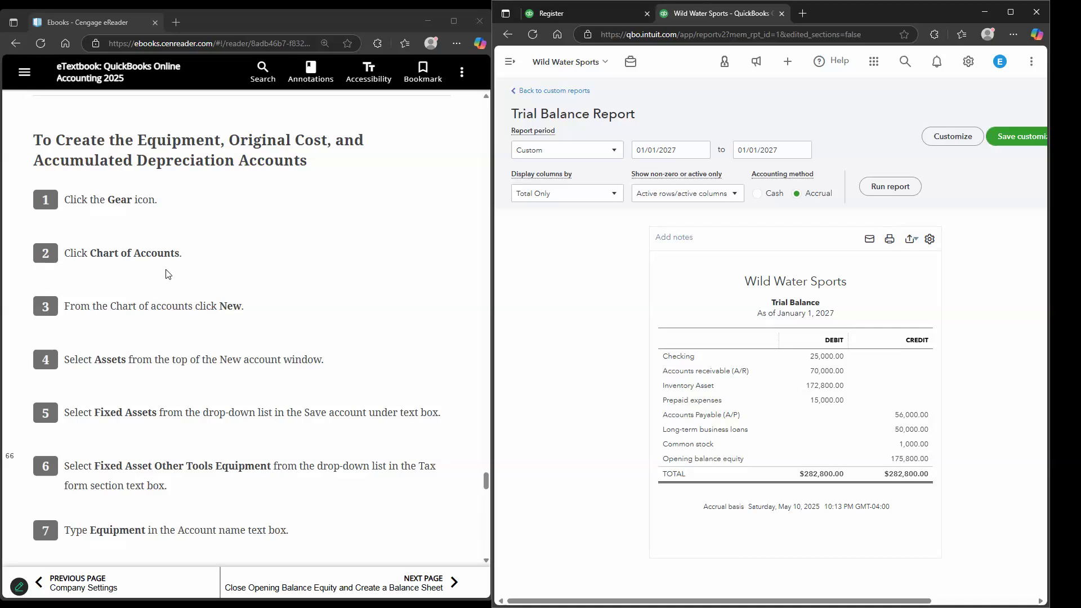
pyautogui.click(968, 61)
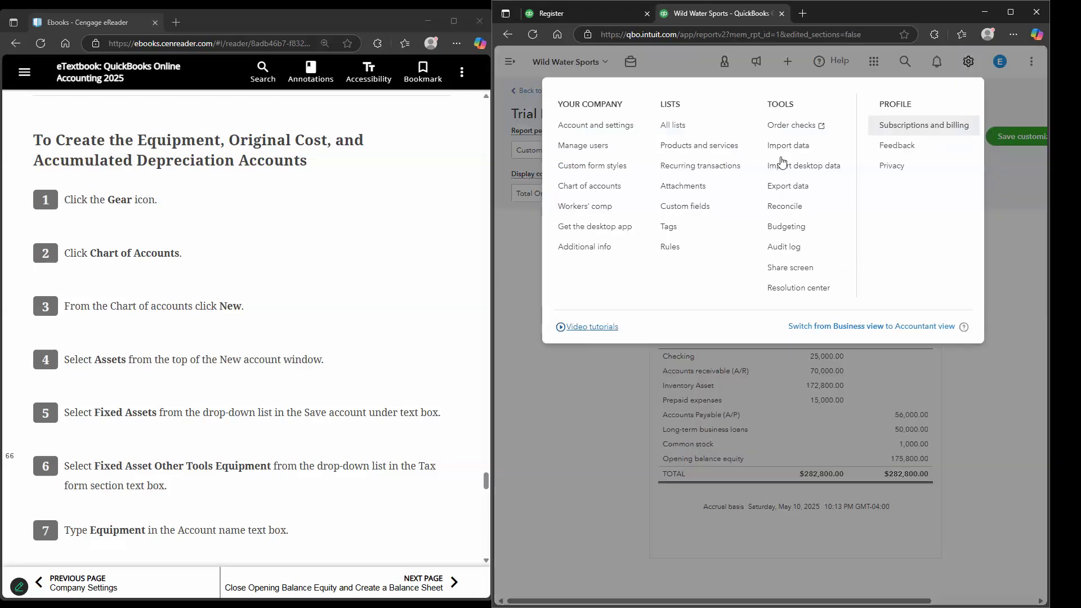
pyautogui.click(603, 188)
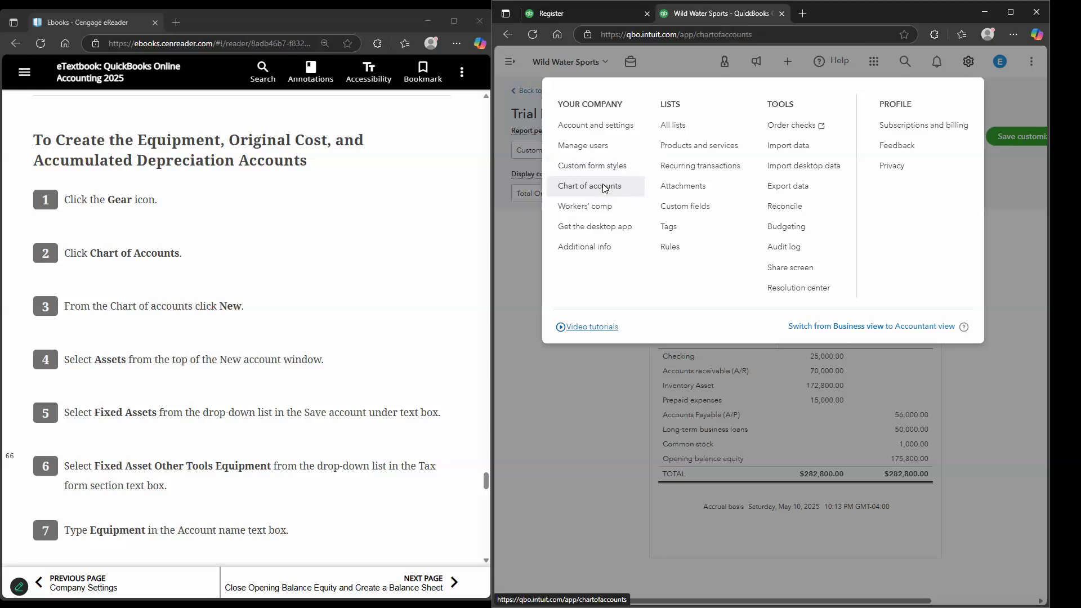
pyautogui.click(979, 169)
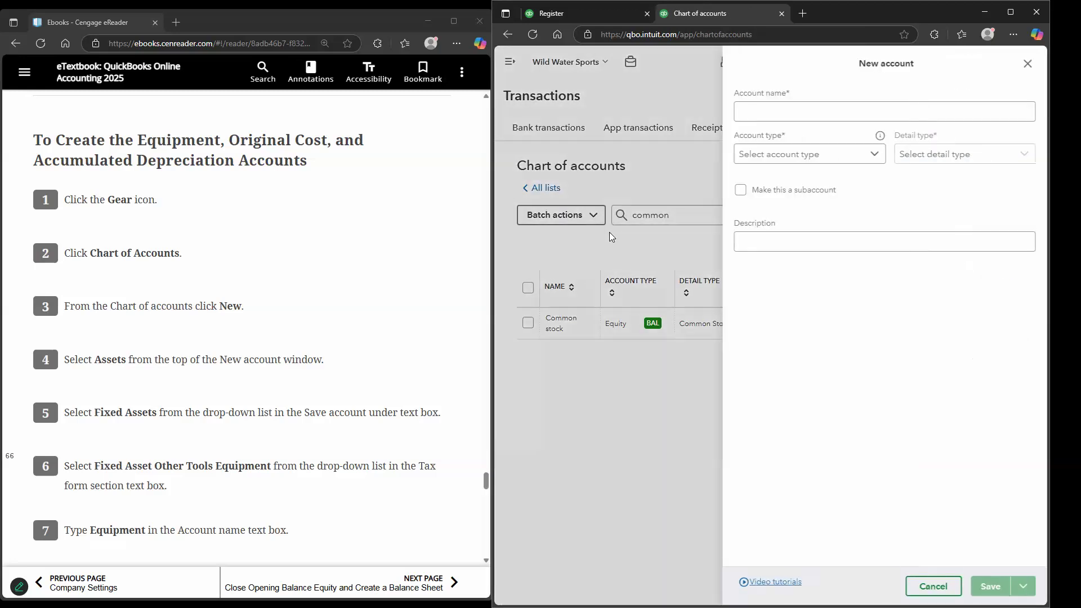
# - Set the new account's type to Fixed Assets
pyautogui.click(787, 156)
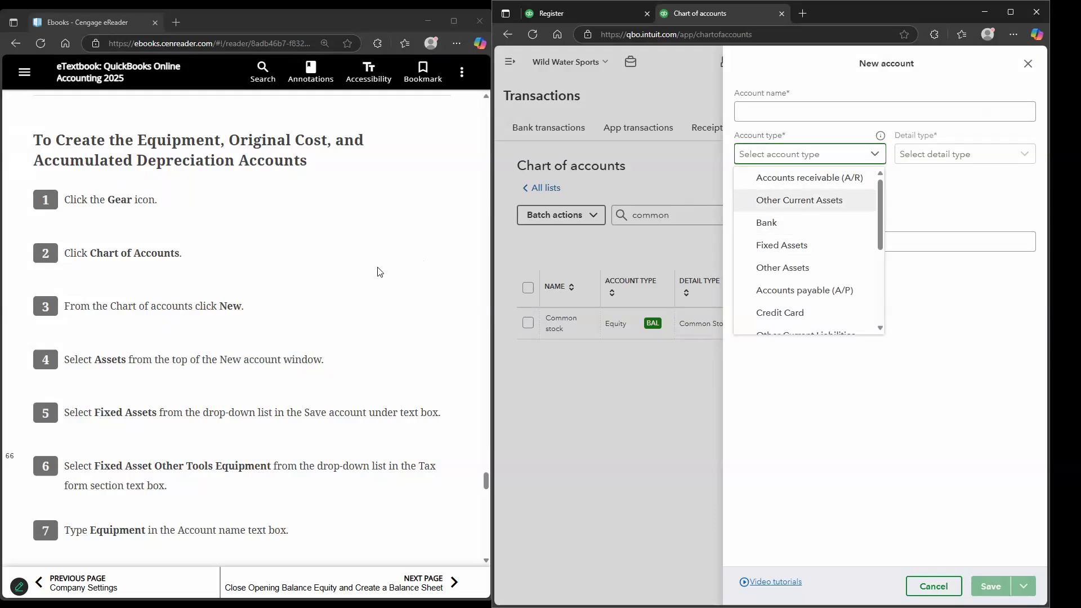
pyautogui.scroll(-1, 377, 272)
pyautogui.click(816, 250)
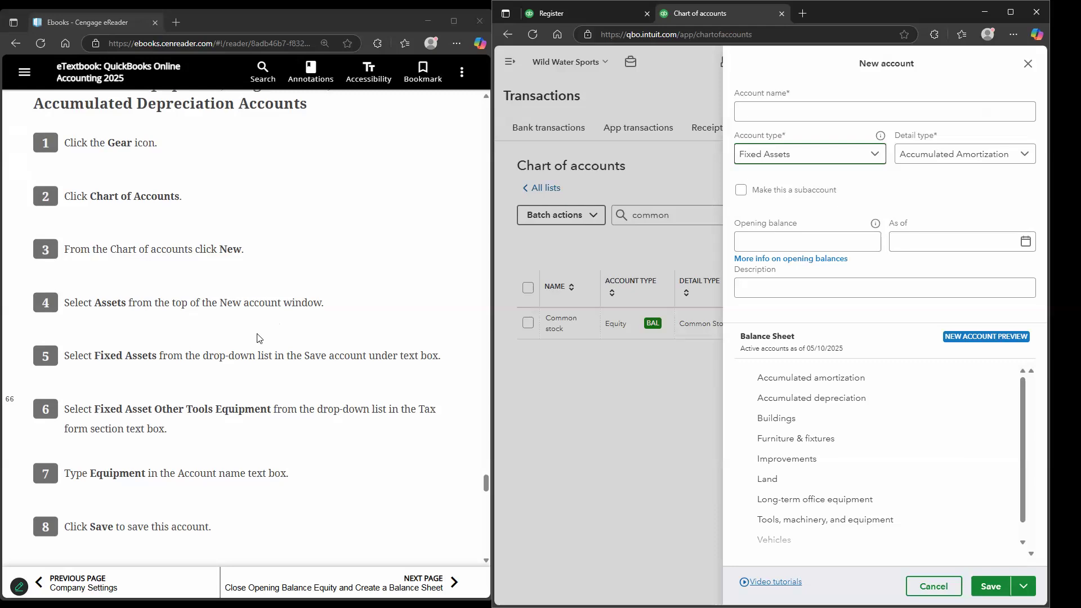
# - Set the new account's detail type to Fixed Asset Other Tools Equipment
pyautogui.scroll(-1, 137, 369)
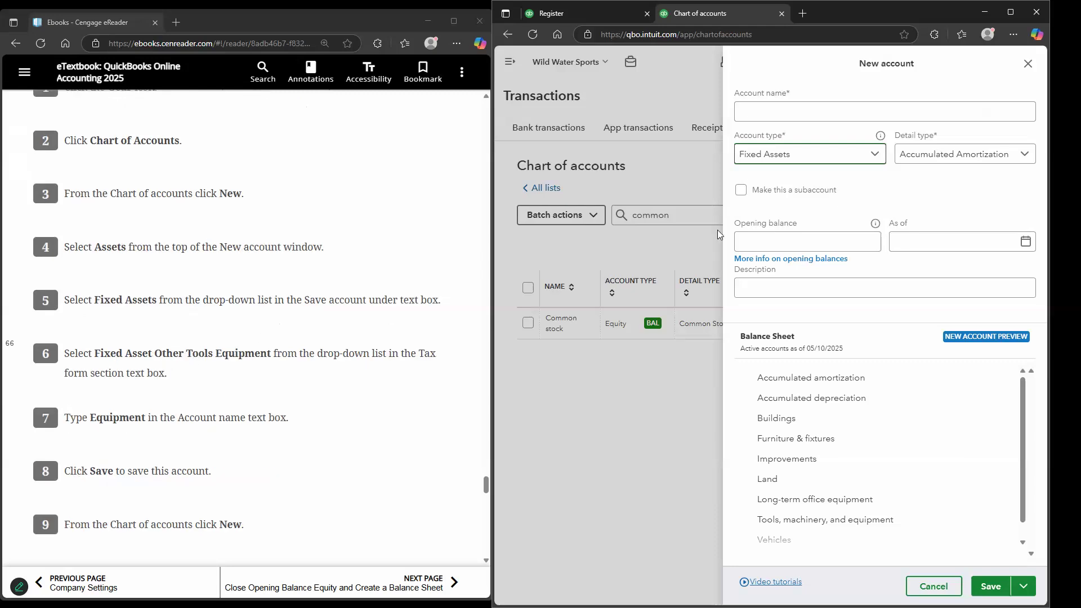
pyautogui.click(962, 156)
pyautogui.scroll(-2, 927, 265)
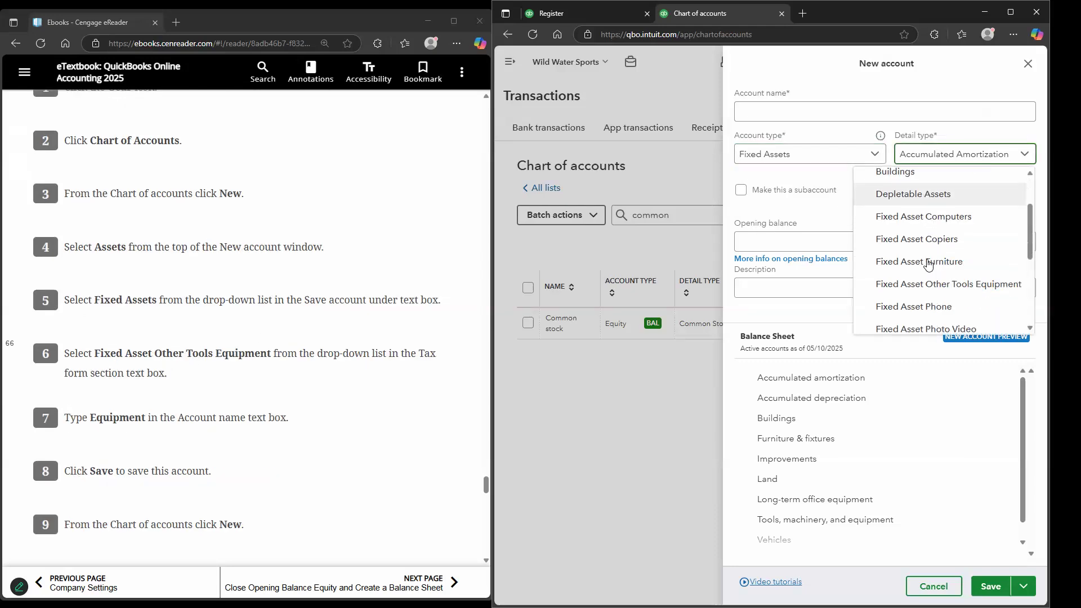
pyautogui.click(929, 246)
# - Name the new account Equipment, check it against the textbook instructions, and save it
pyautogui.scroll(-2, 230, 294)
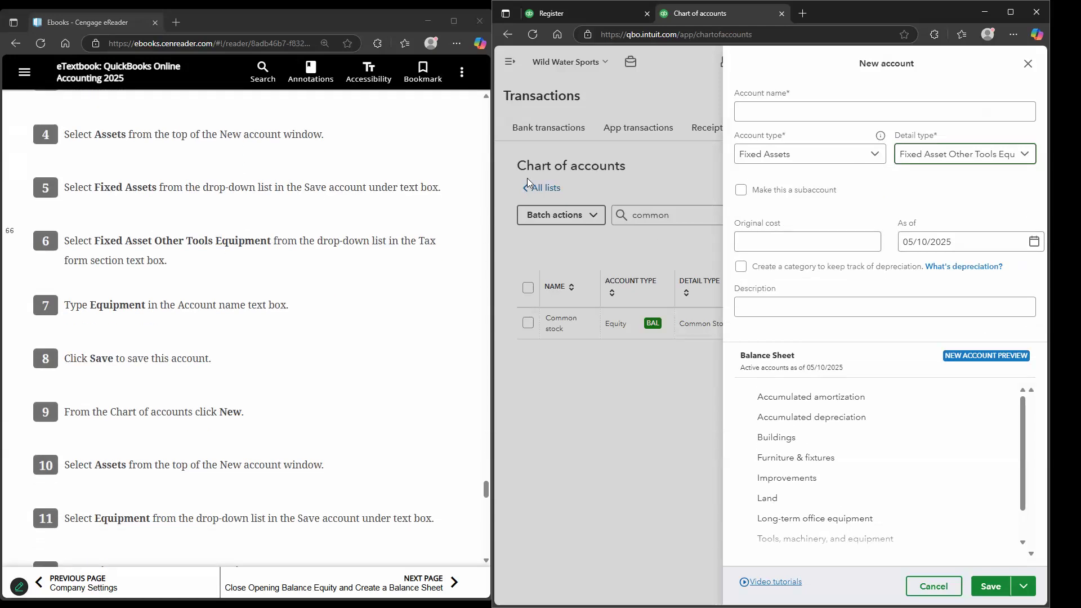
pyautogui.click(760, 111)
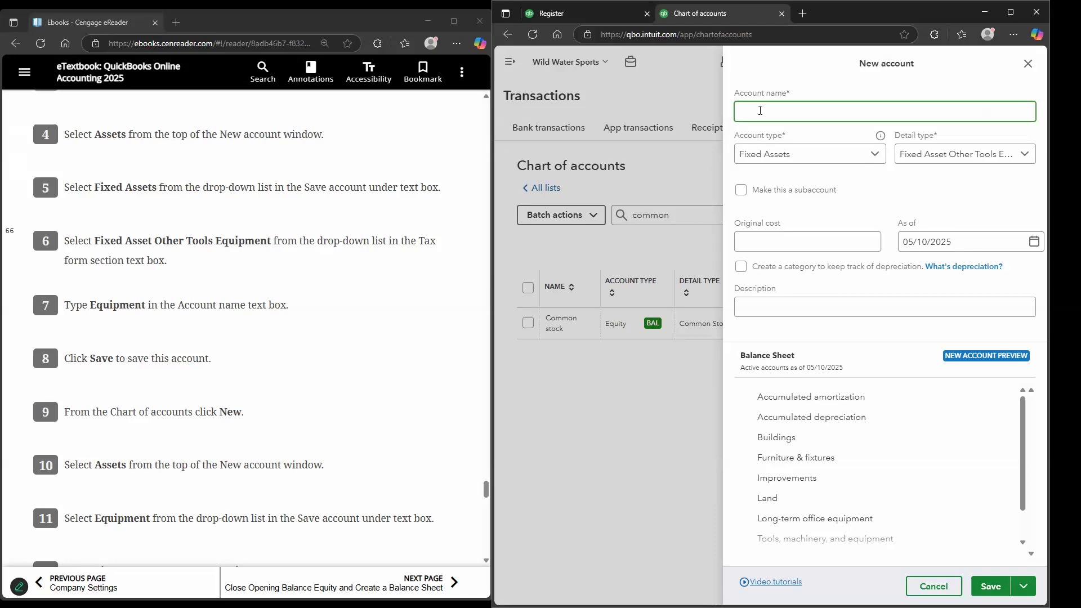
pyautogui.write('Equipment')
pyautogui.press('Tab')
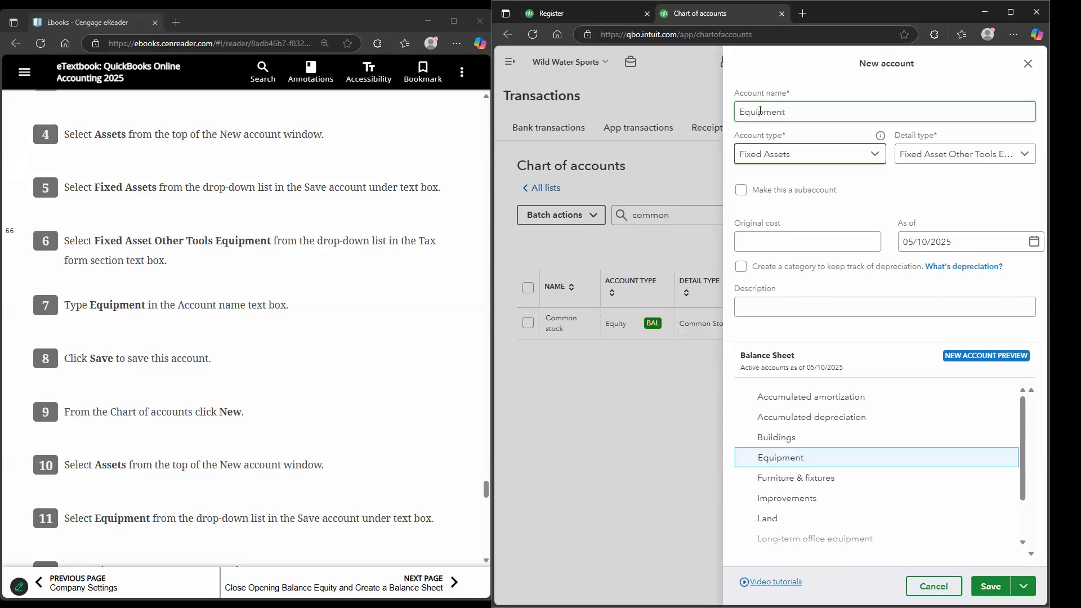
pyautogui.scroll(-1, 360, 203)
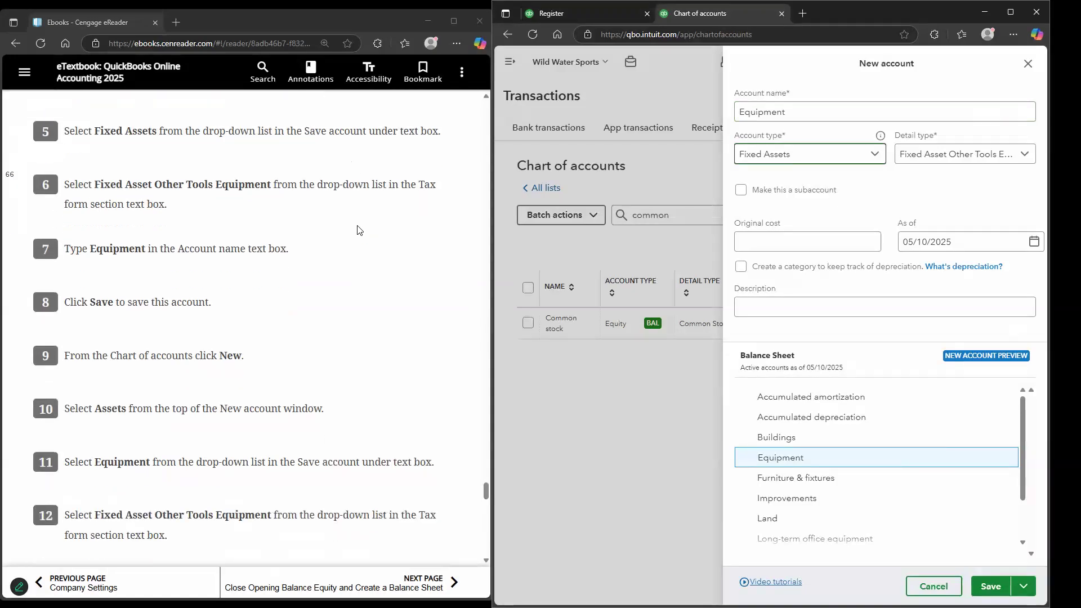
pyautogui.scroll(2, 356, 230)
pyautogui.scroll(-2, 354, 248)
pyautogui.scroll(3, 354, 257)
pyautogui.scroll(-4, 368, 274)
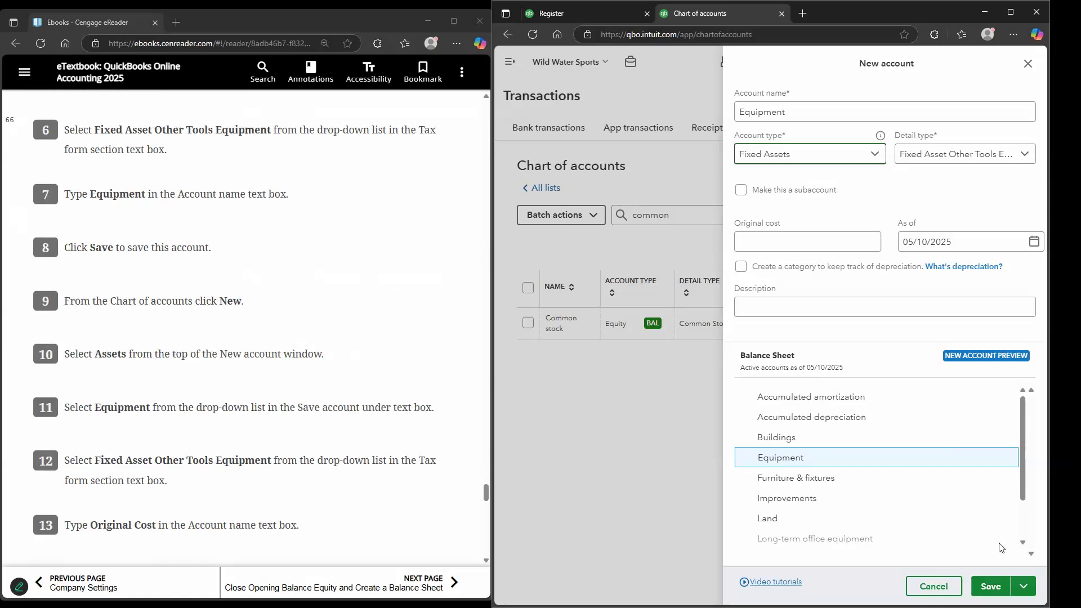
pyautogui.click(1001, 587)
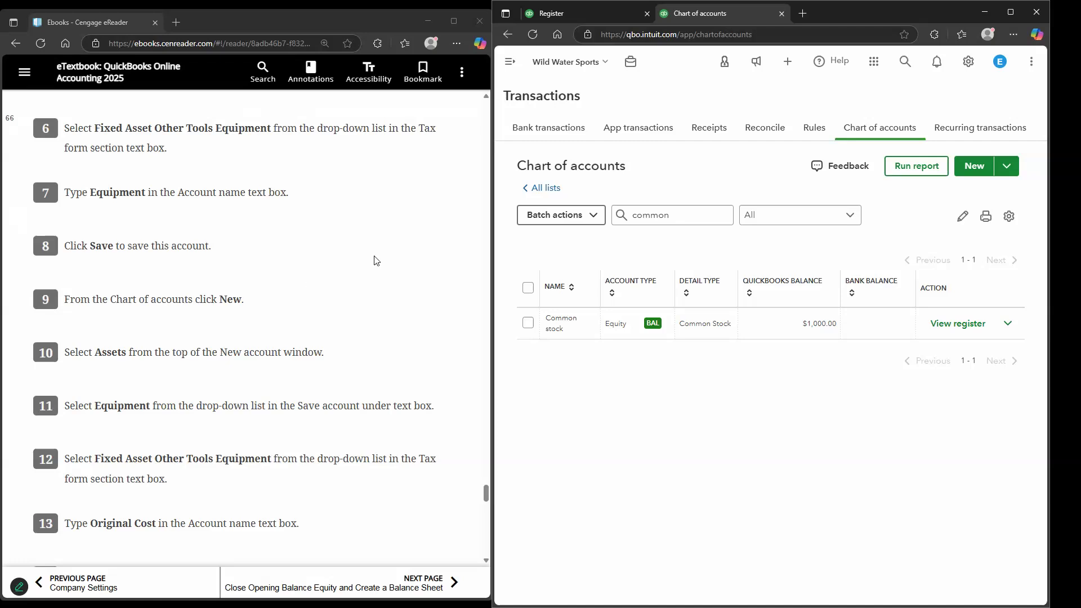
# - Start another new account in the chart of accounts and set its account type to Fixed Assets
pyautogui.click(964, 170)
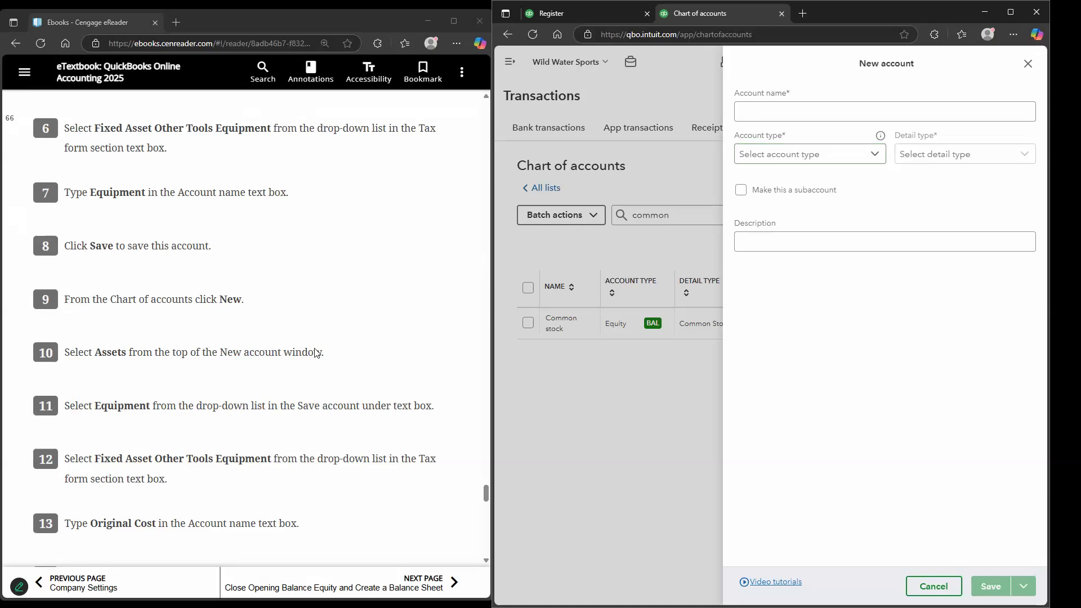
pyautogui.scroll(-1, 129, 299)
pyautogui.scroll(-1, 129, 299)
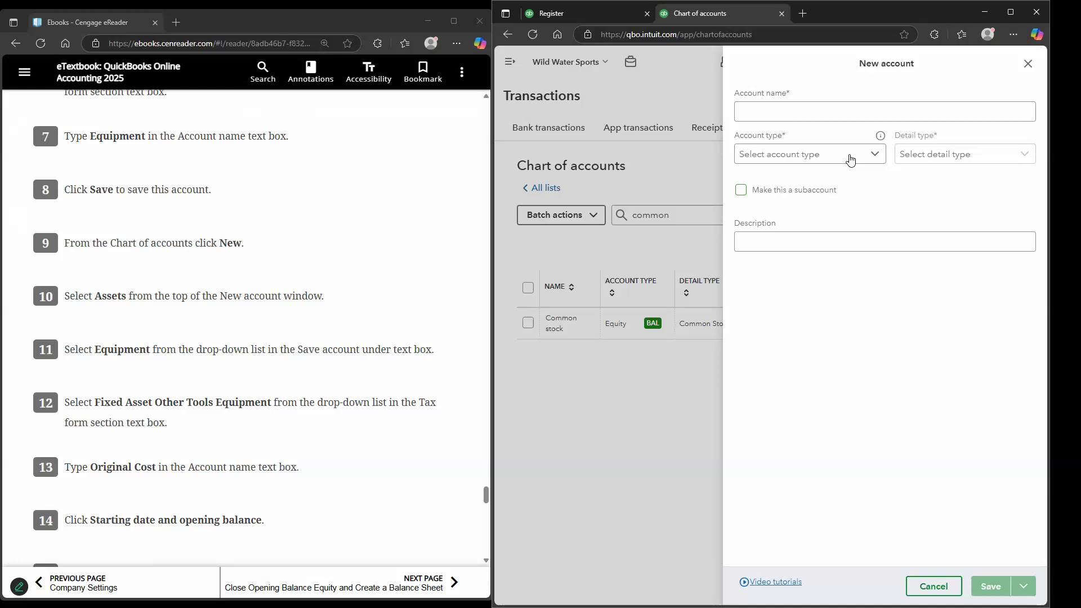
pyautogui.click(846, 162)
pyautogui.scroll(-2, 810, 244)
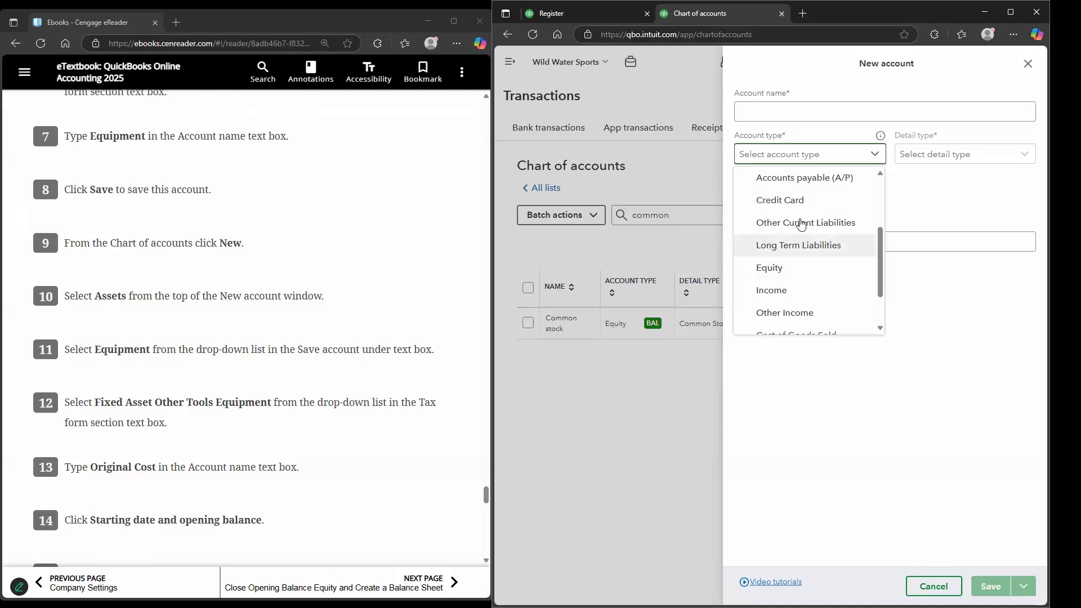
pyautogui.scroll(2, 799, 240)
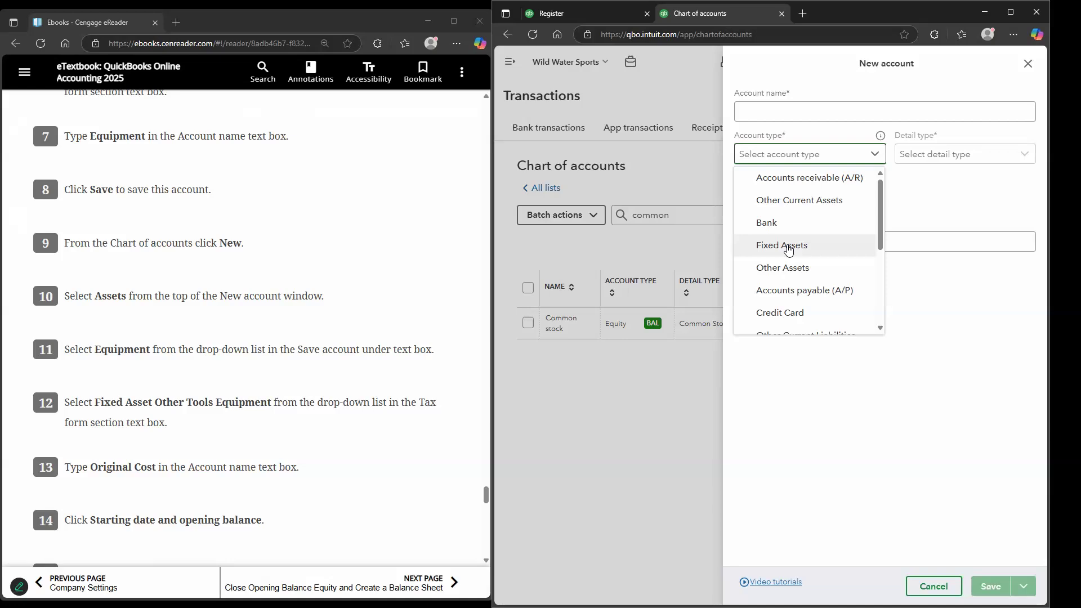
pyautogui.scroll(-2, 788, 249)
pyautogui.scroll(2, 788, 249)
pyautogui.click(787, 243)
# - Look for an Equipment option among the account types and the detail types of Fixed Assets, Other Current Assets and Other Assets, ending on Fixed Assets
pyautogui.click(957, 154)
pyautogui.scroll(-5, 901, 247)
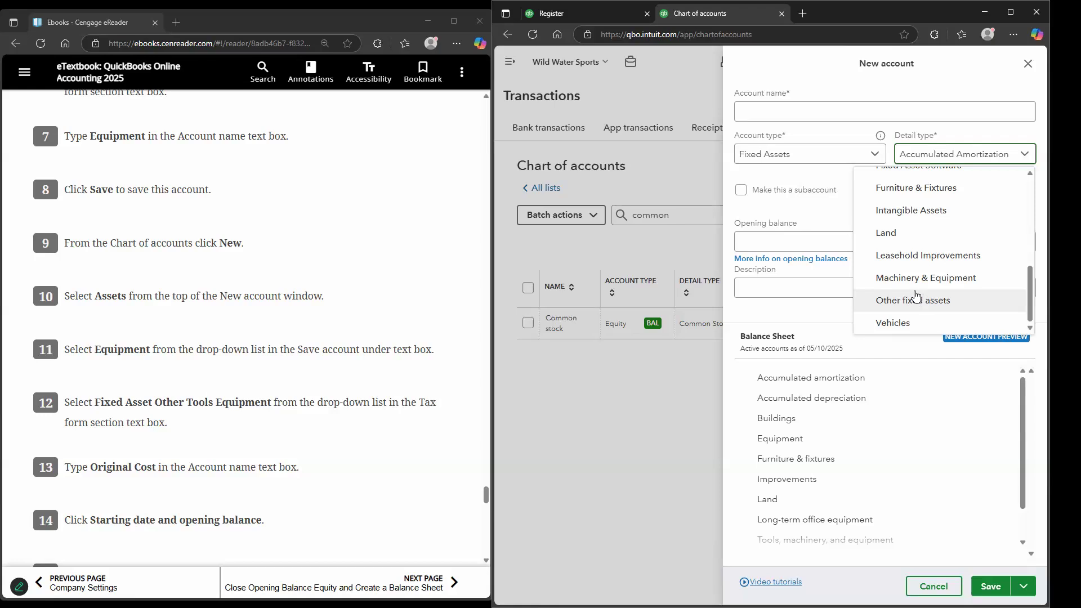
pyautogui.scroll(5, 915, 297)
pyautogui.click(815, 160)
pyautogui.click(813, 158)
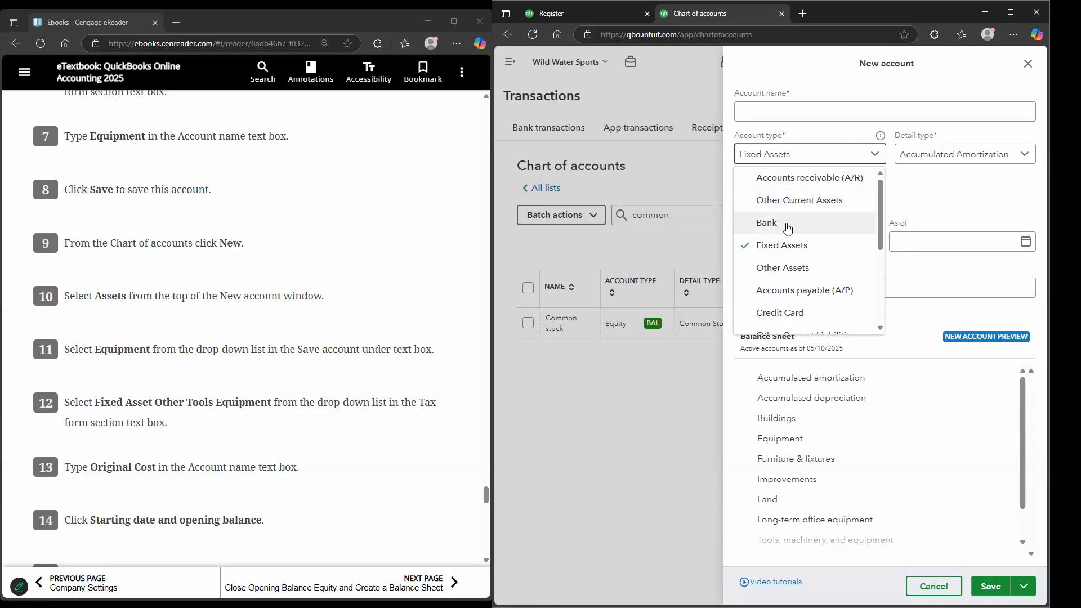
pyautogui.scroll(-2, 782, 254)
pyautogui.scroll(-1, 782, 257)
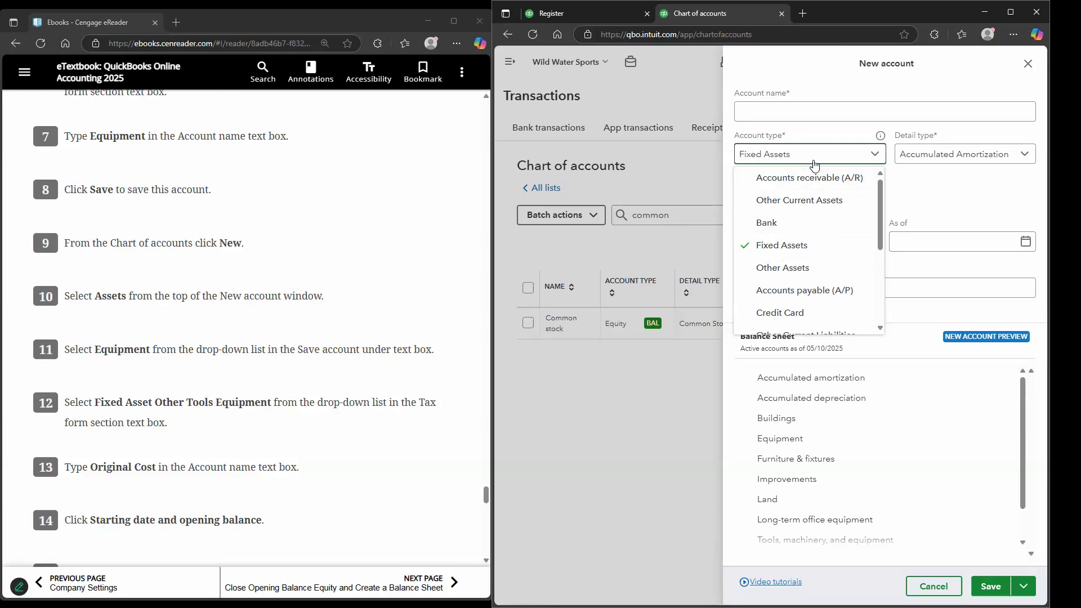
pyautogui.click(811, 160)
pyautogui.click(800, 160)
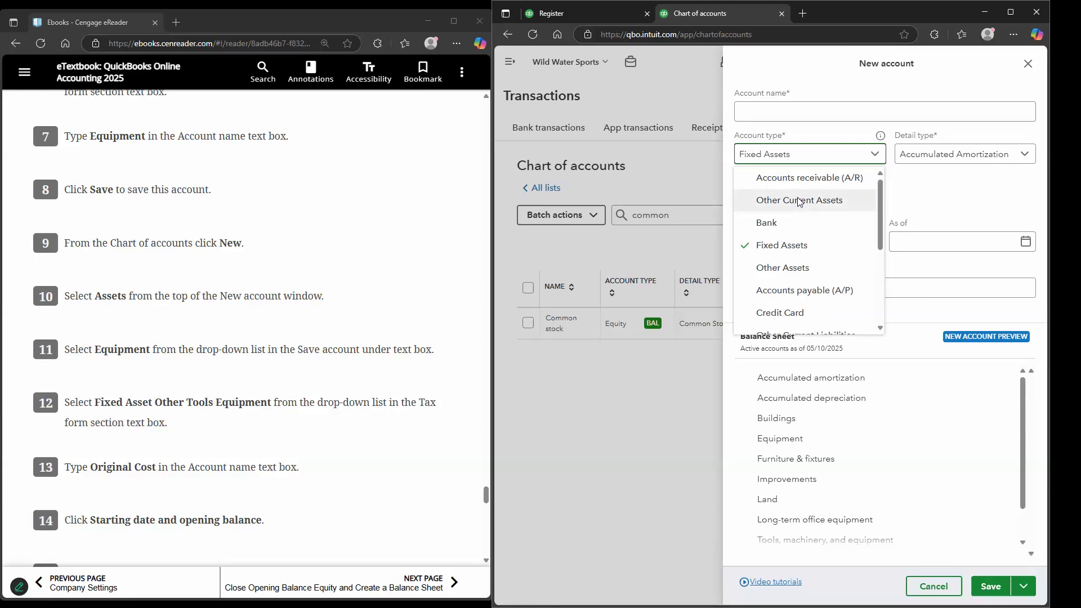
pyautogui.click(800, 202)
pyautogui.click(984, 156)
pyautogui.scroll(-5, 920, 223)
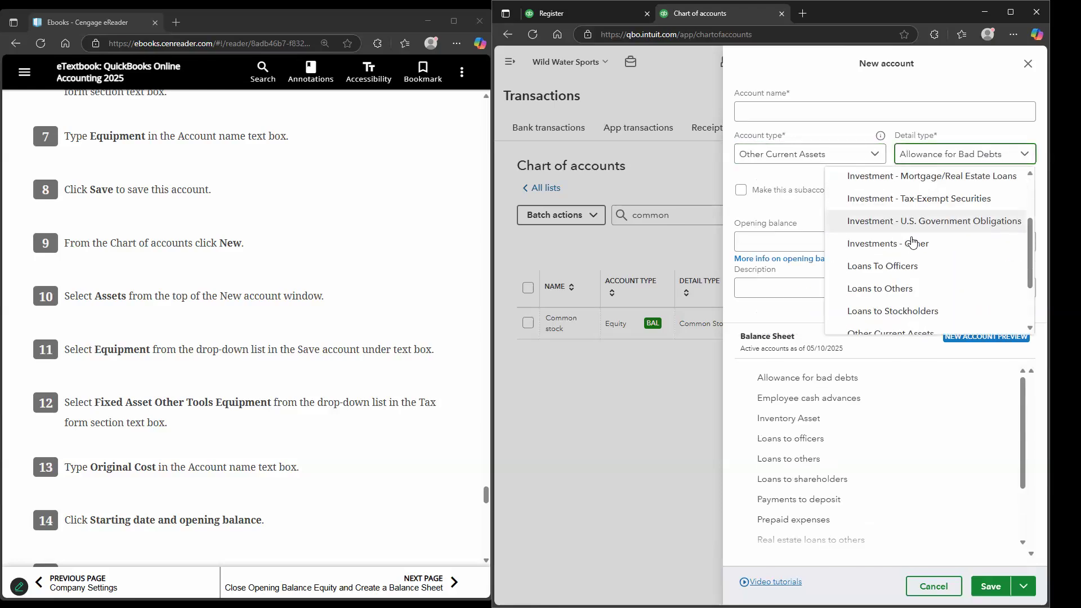
pyautogui.click(804, 155)
pyautogui.scroll(-3, 799, 259)
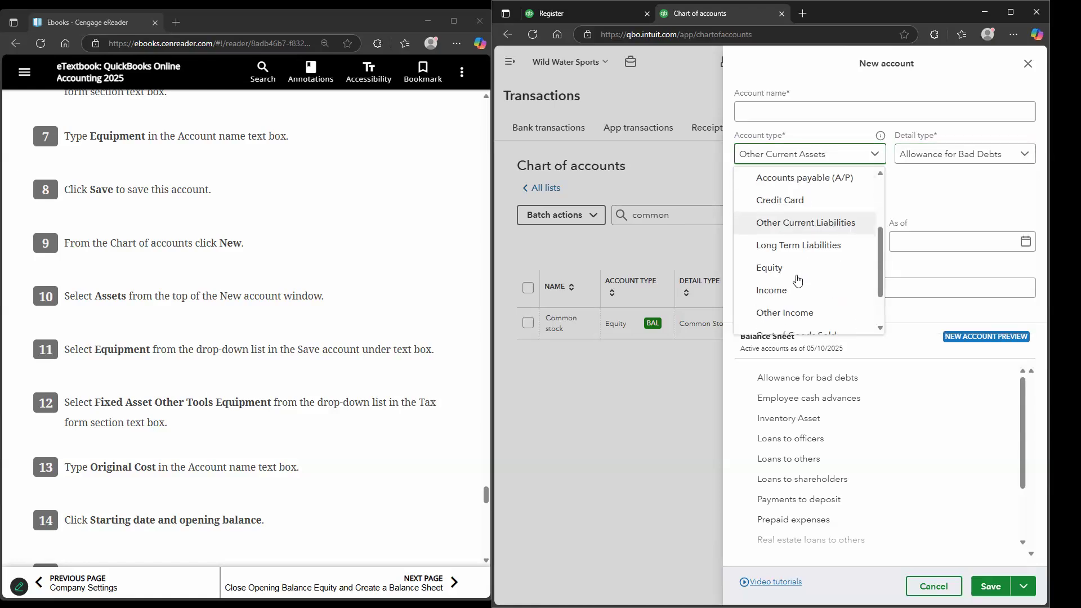
pyautogui.scroll(3, 801, 277)
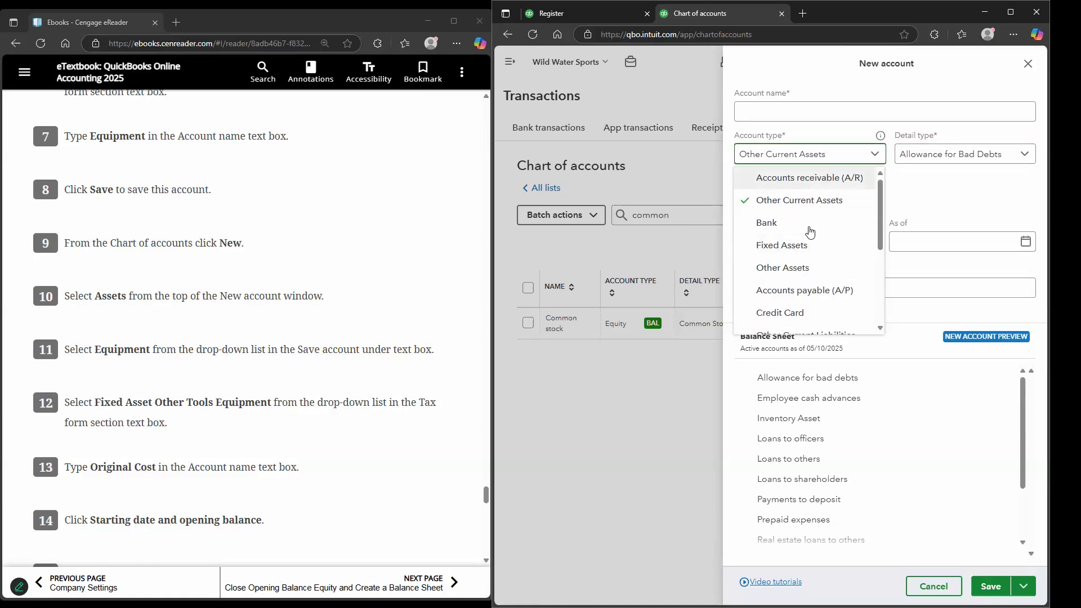
pyautogui.click(809, 268)
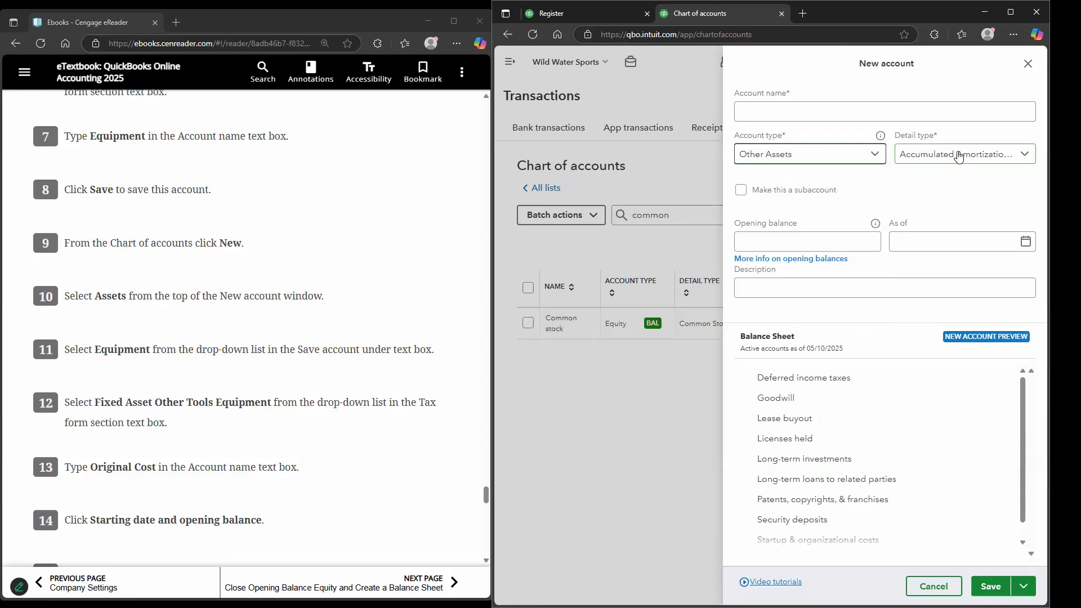
pyautogui.click(957, 156)
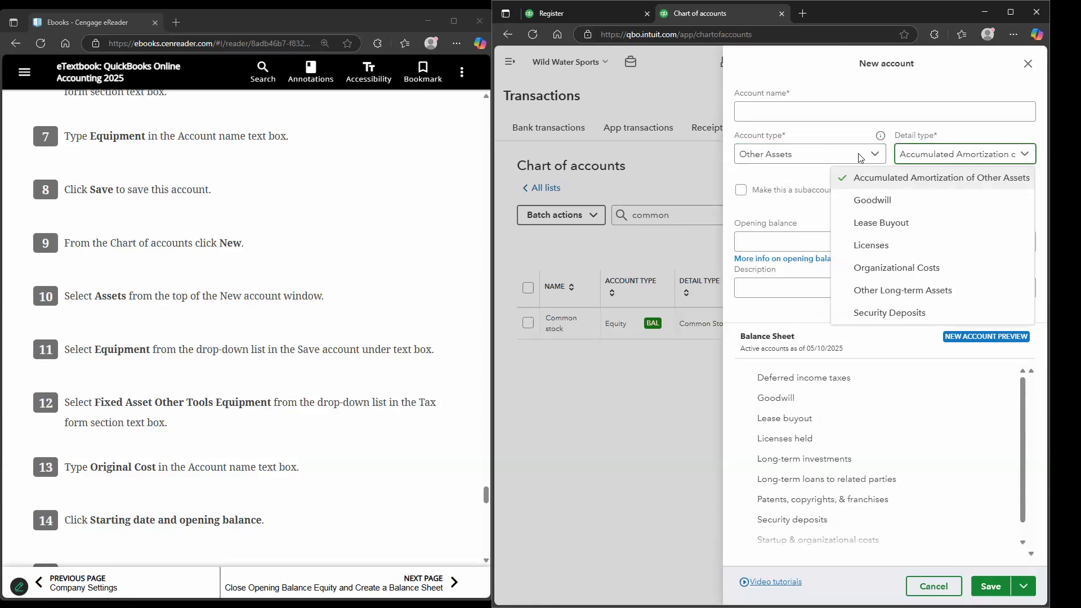
pyautogui.click(813, 154)
pyautogui.click(768, 245)
# - Choose Fixed Asset Other Tools Equipment as the detail type of this second fixed asset account
pyautogui.click(926, 154)
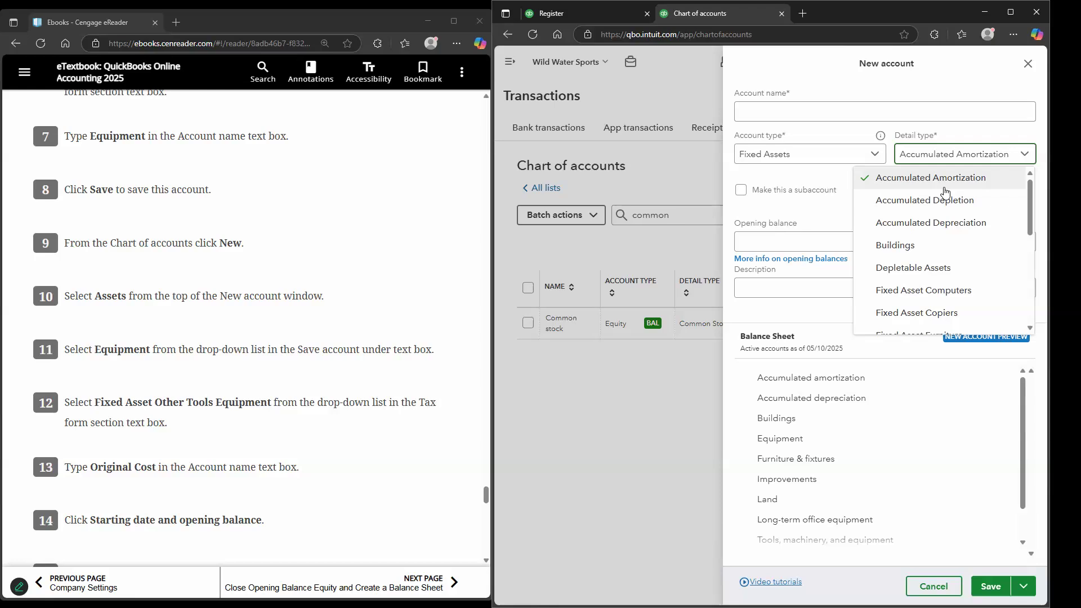
pyautogui.scroll(-3, 940, 236)
pyautogui.scroll(-4, 940, 265)
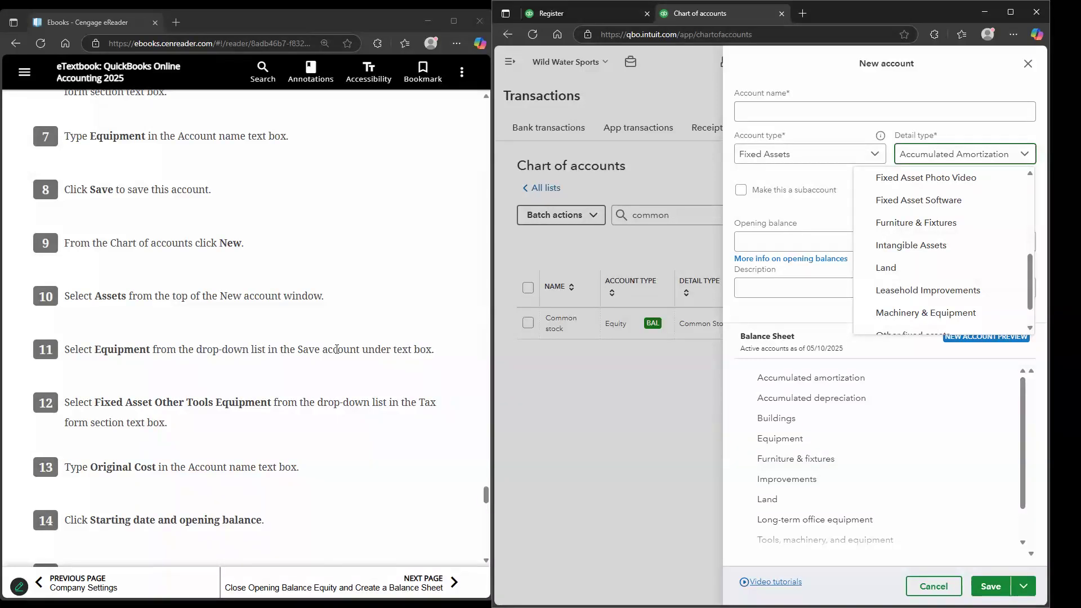
pyautogui.scroll(-1, 336, 349)
pyautogui.scroll(-1, 935, 254)
pyautogui.scroll(5, 936, 282)
pyautogui.click(940, 265)
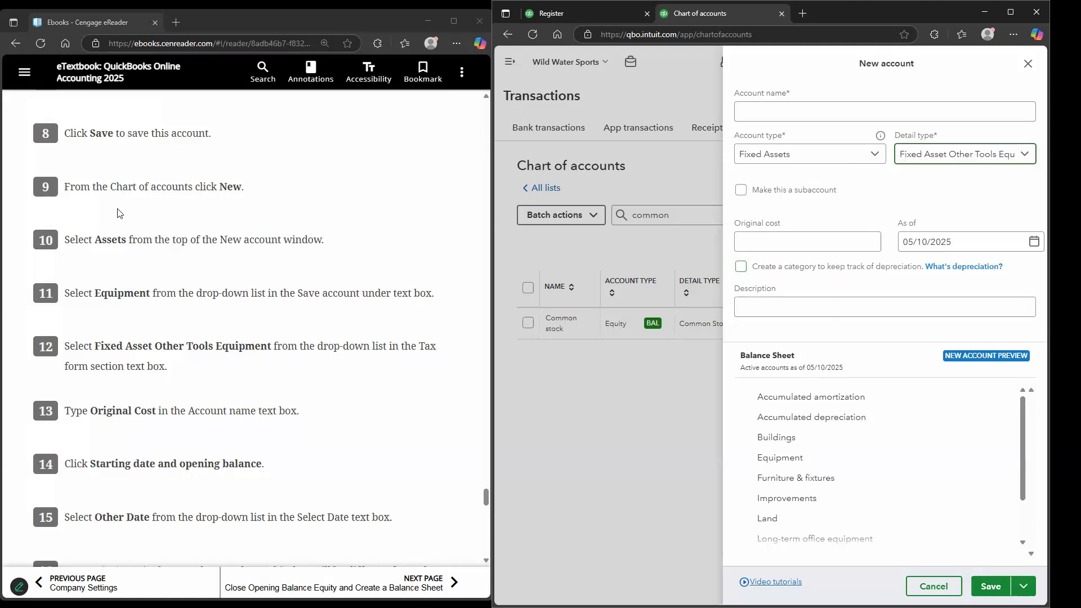
# - Review textbook steps 2 to 14 for the equipment accounts and name the new account Original Cost
pyautogui.scroll(6, 130, 223)
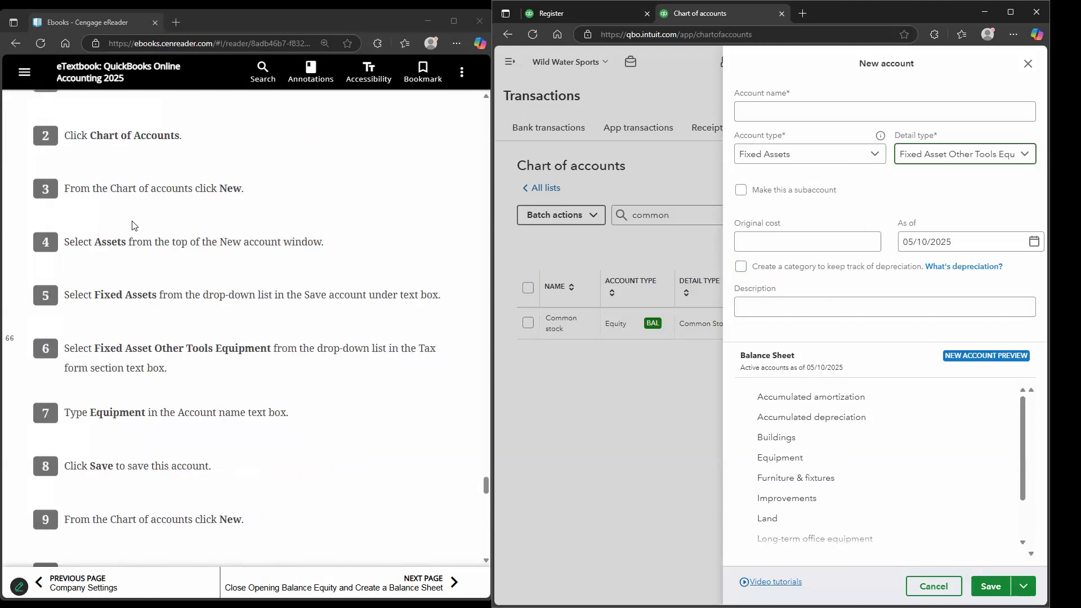
pyautogui.scroll(-1, 138, 224)
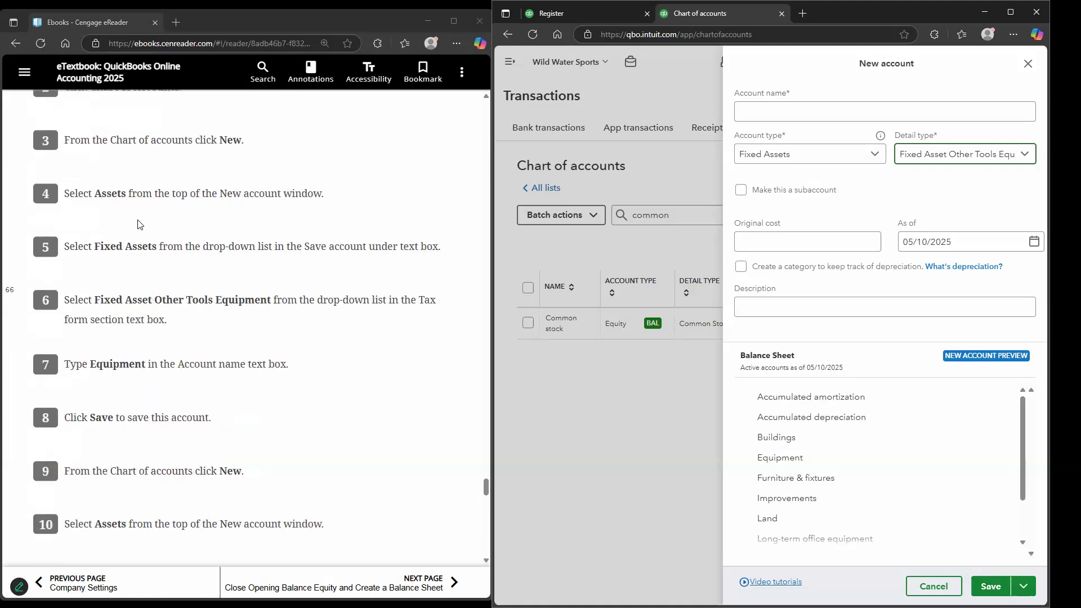
pyautogui.scroll(-2, 138, 224)
pyautogui.scroll(-2, 138, 224)
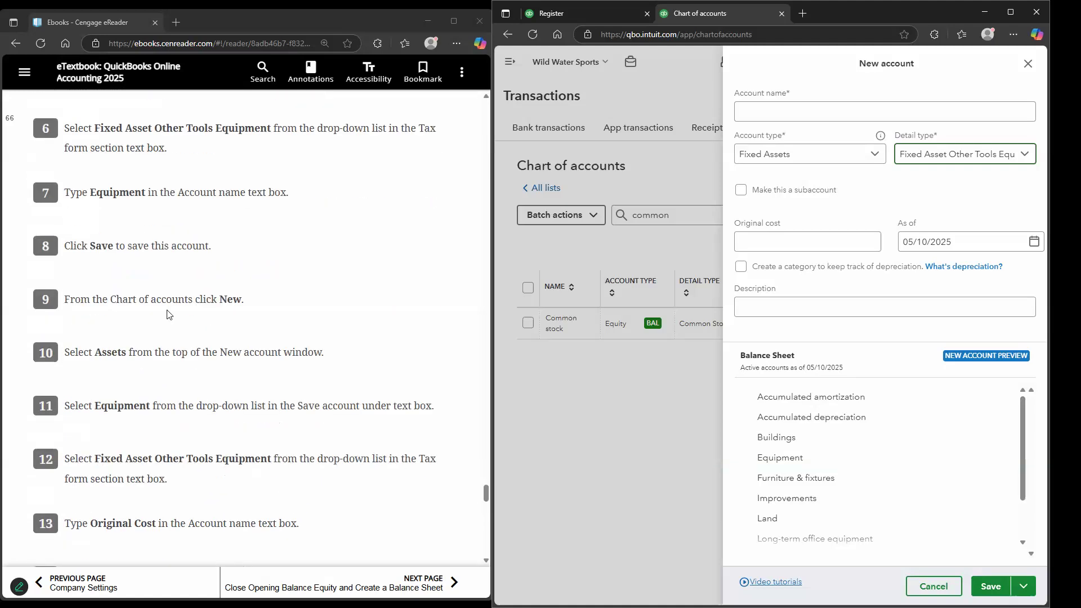
pyautogui.scroll(-2, 142, 354)
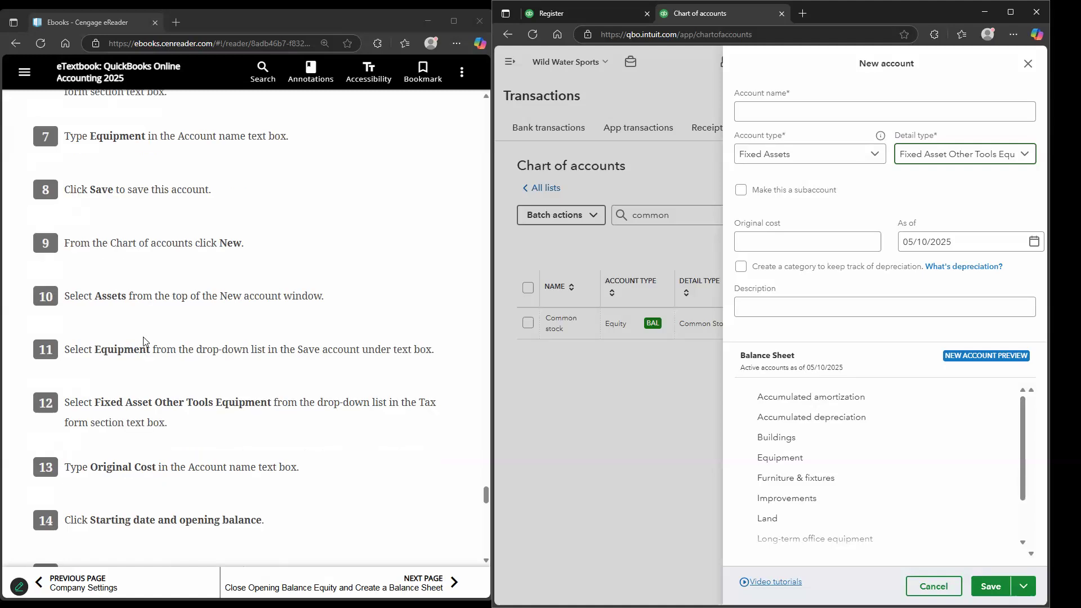
pyautogui.scroll(2, 203, 319)
pyautogui.click(748, 117)
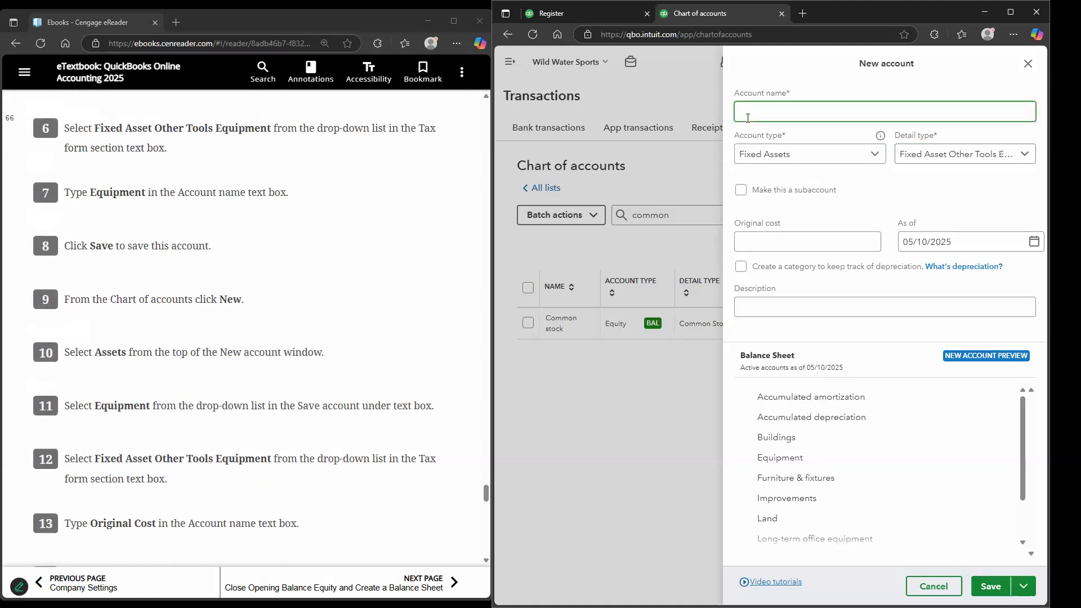
pyautogui.write('Original Cost')
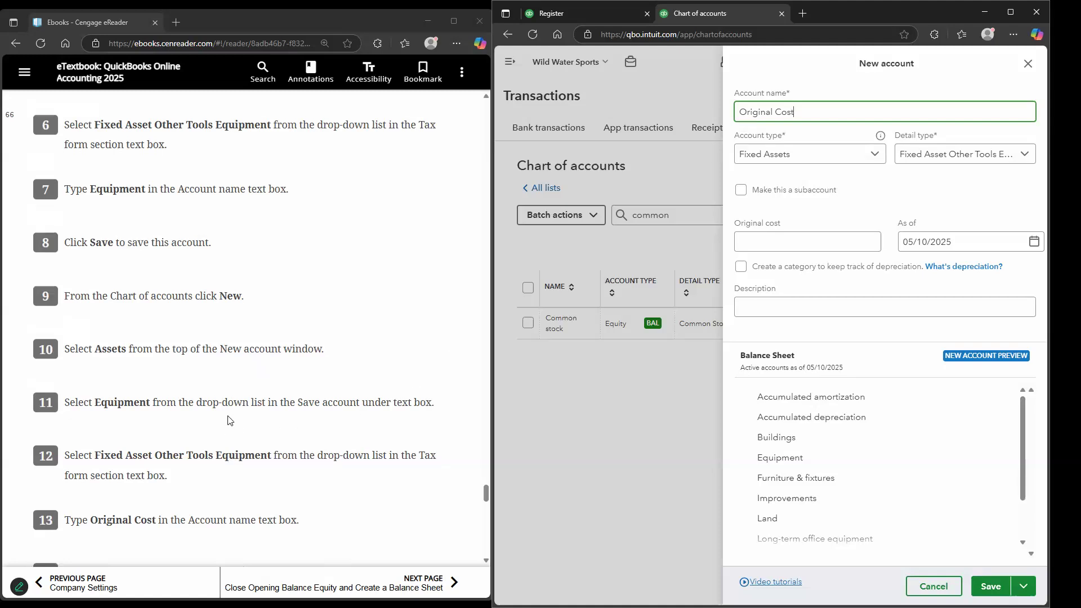
# - Set the Original Cost account's as-of date to 12/31/2026, following the textbook
pyautogui.scroll(-3, 130, 295)
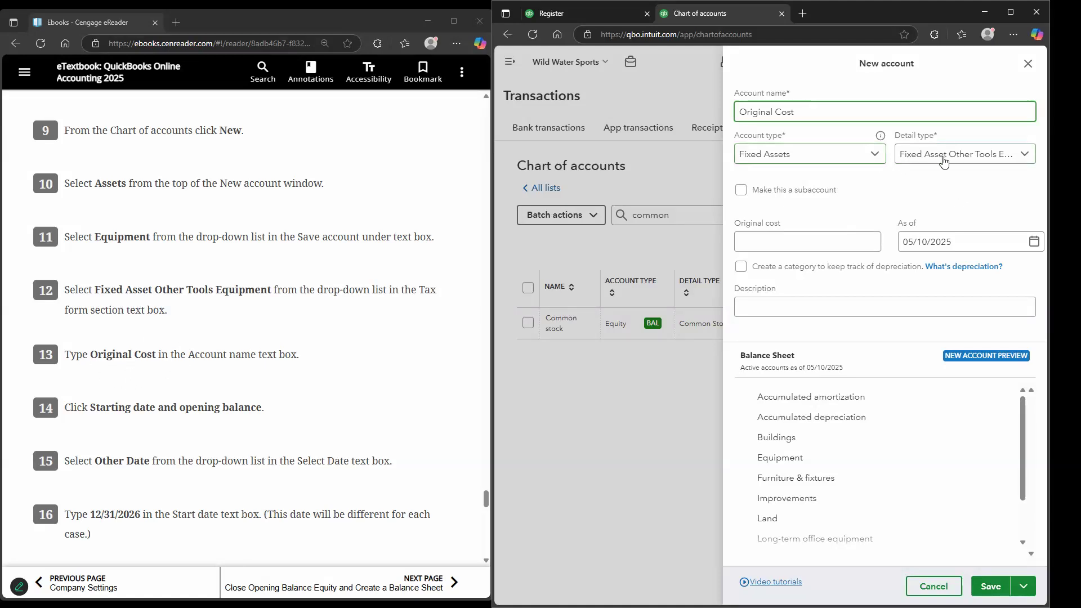
pyautogui.scroll(-1, 383, 322)
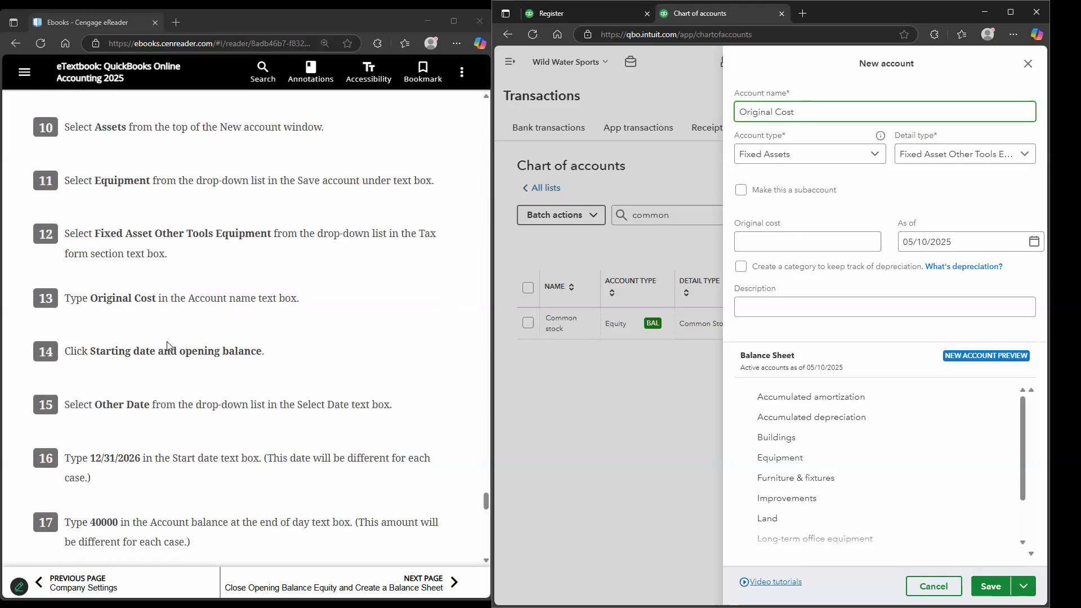
pyautogui.scroll(-1, 173, 345)
pyautogui.click(982, 240)
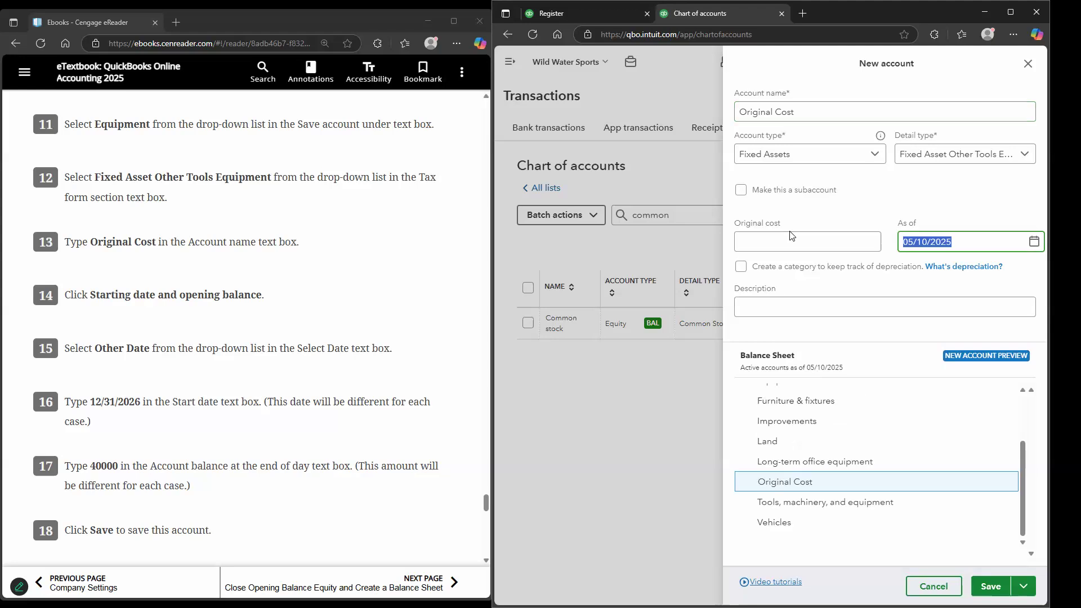
pyautogui.write('12/31/26')
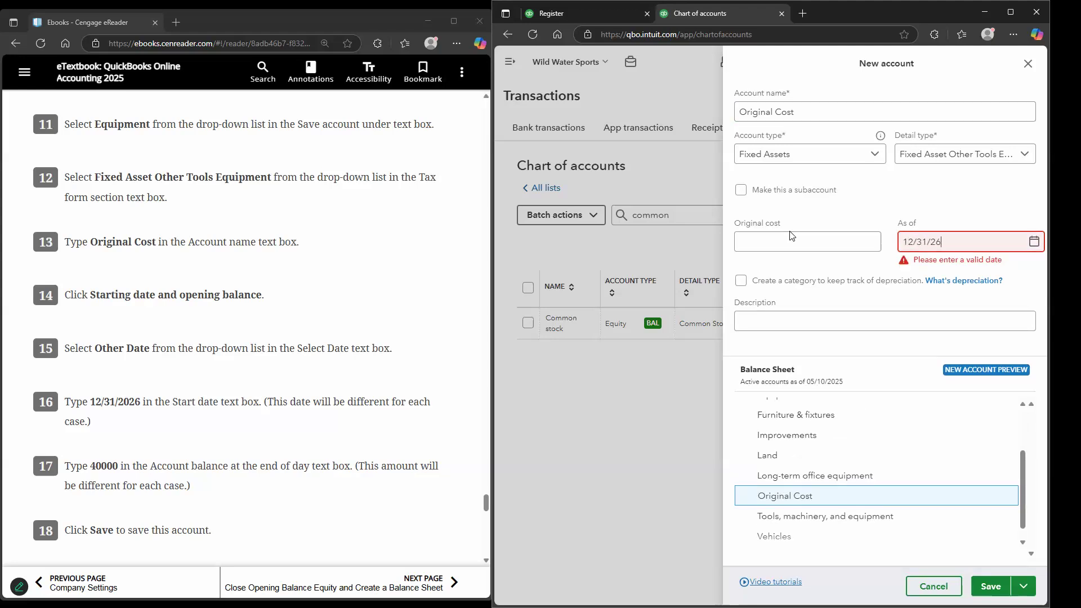
pyautogui.click(297, 321)
pyautogui.scroll(-2, 108, 366)
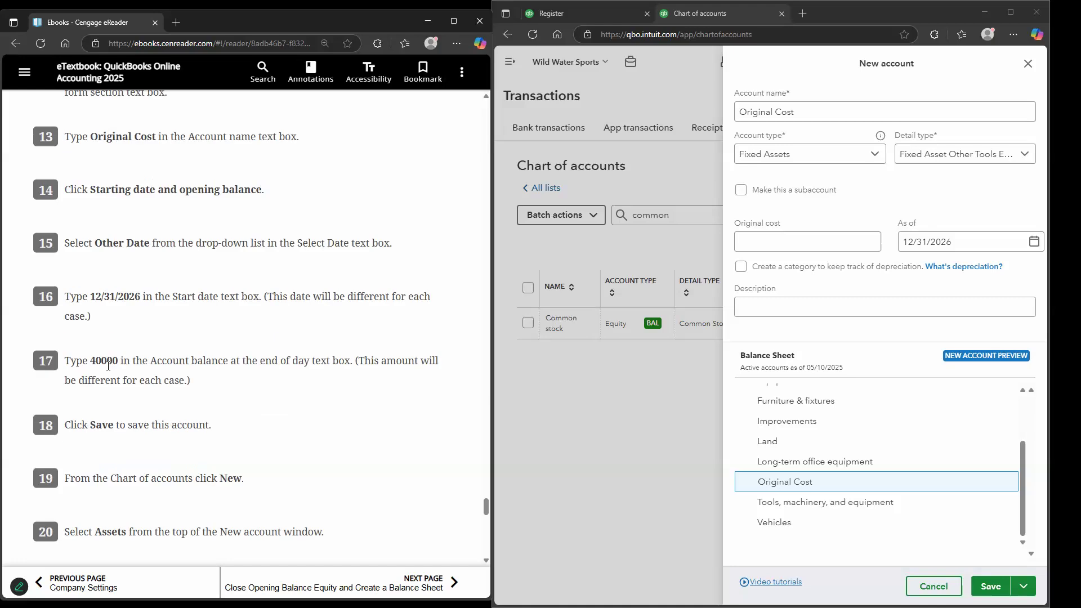
# - Enter 40000 as the original cost, make the account a subaccount of Equipment, and save it
pyautogui.click(823, 240)
pyautogui.write('40000')
pyautogui.click(740, 190)
pyautogui.click(806, 231)
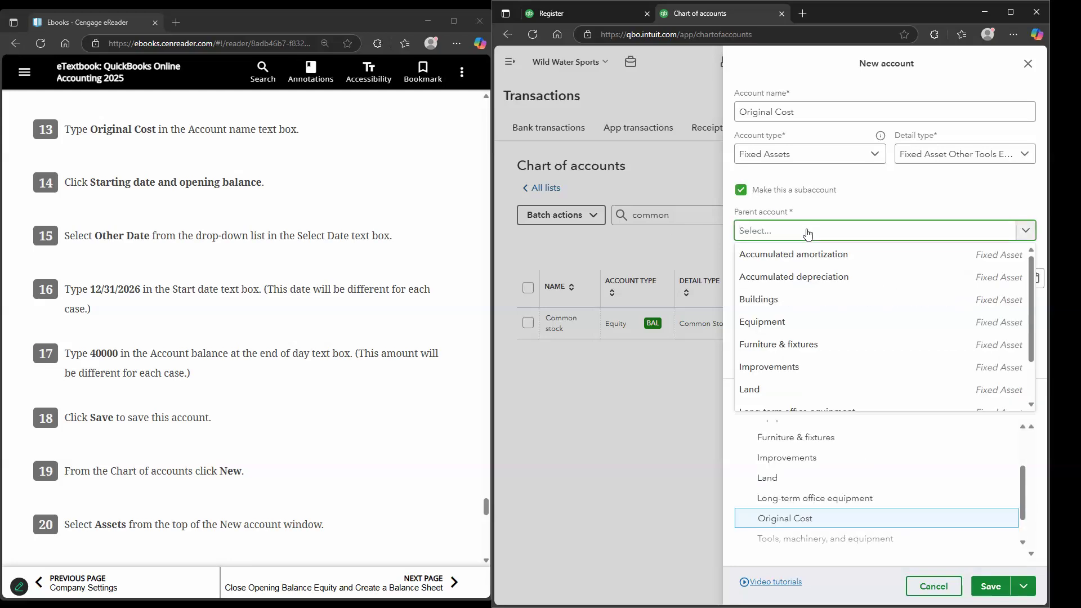
pyautogui.click(815, 322)
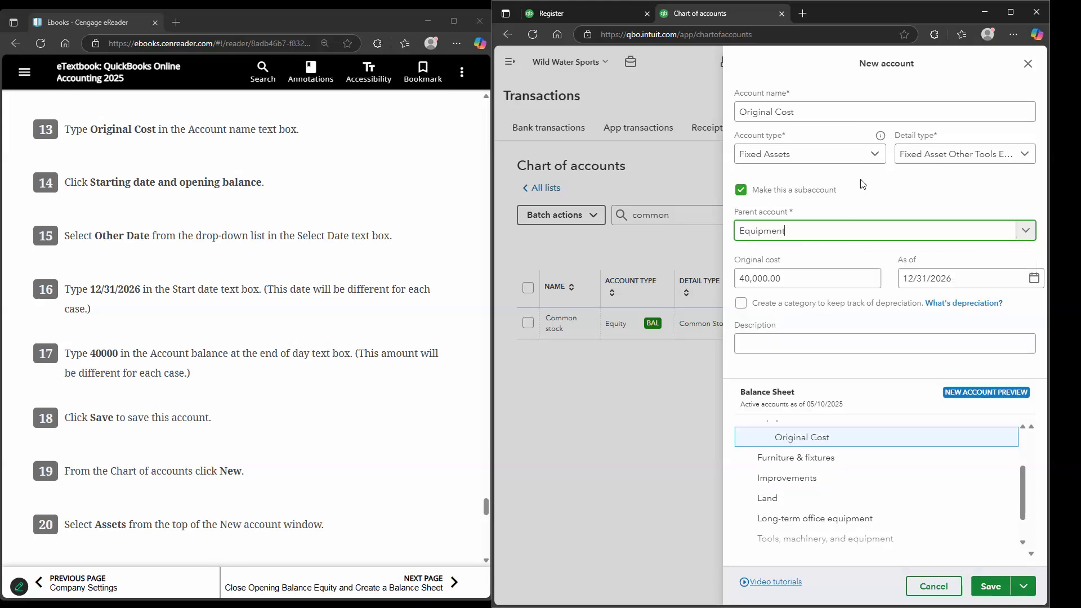
pyautogui.click(990, 586)
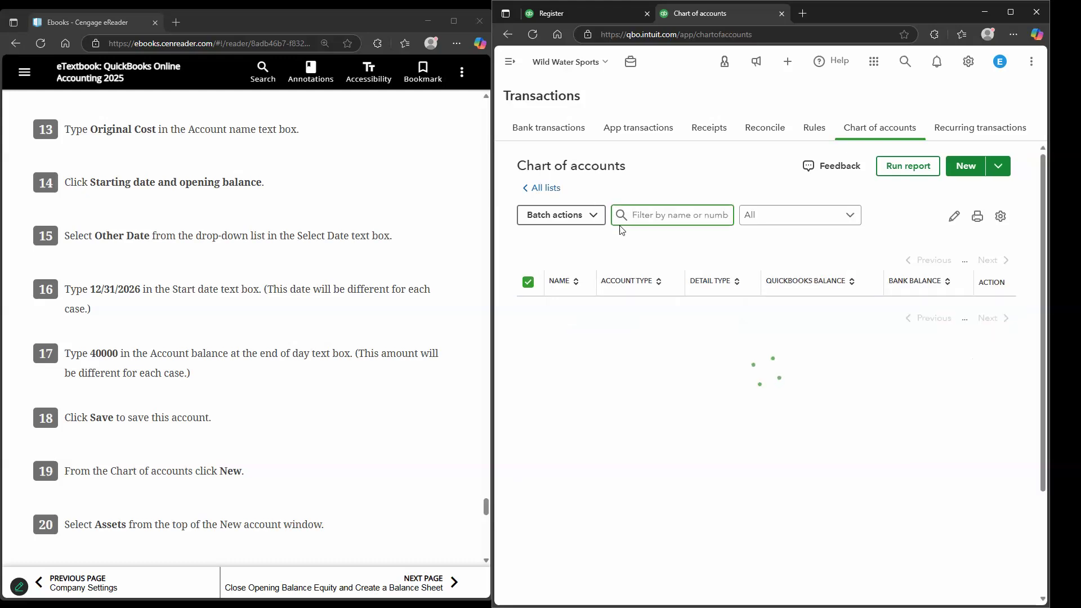
pyautogui.scroll(-1, 612, 289)
pyautogui.scroll(-8, 611, 293)
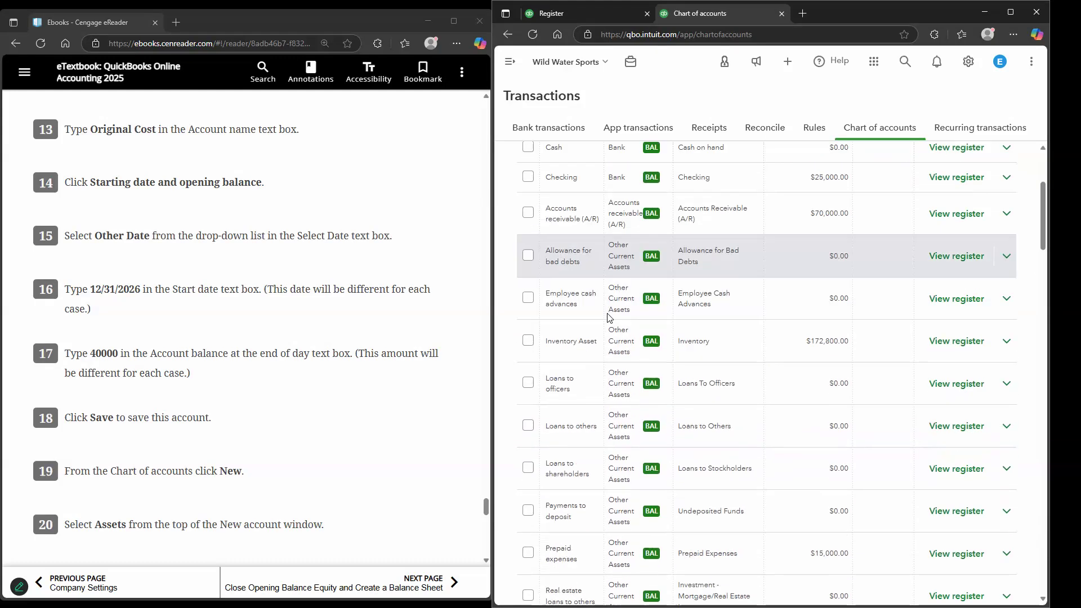
pyautogui.scroll(-2, 618, 358)
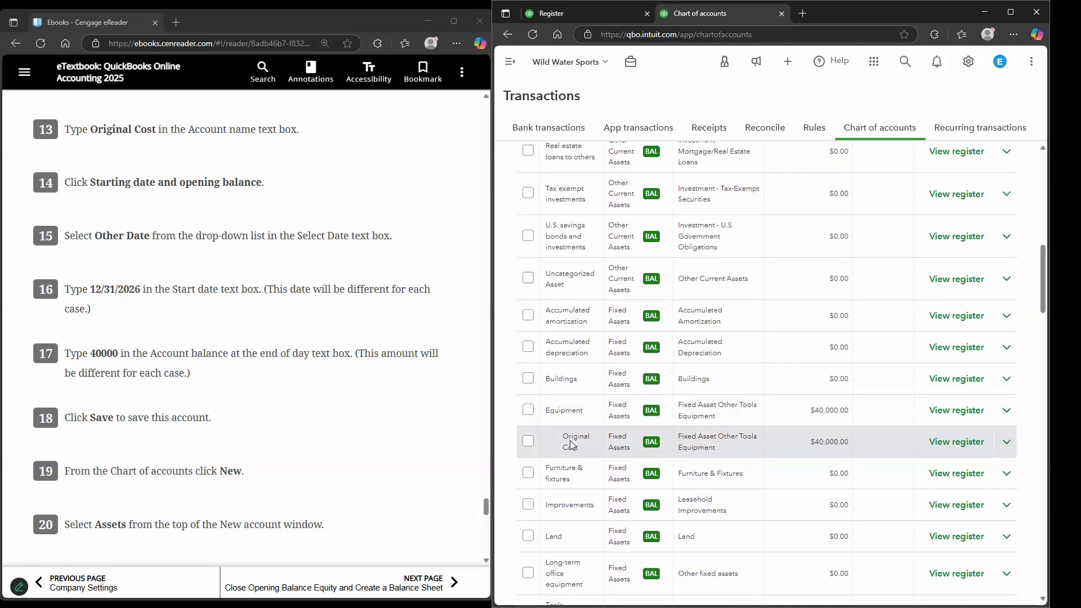
# - Start another new account with account type Fixed Assets and detail type Accumulated Depreciation, following the textbook
pyautogui.scroll(-3, 293, 325)
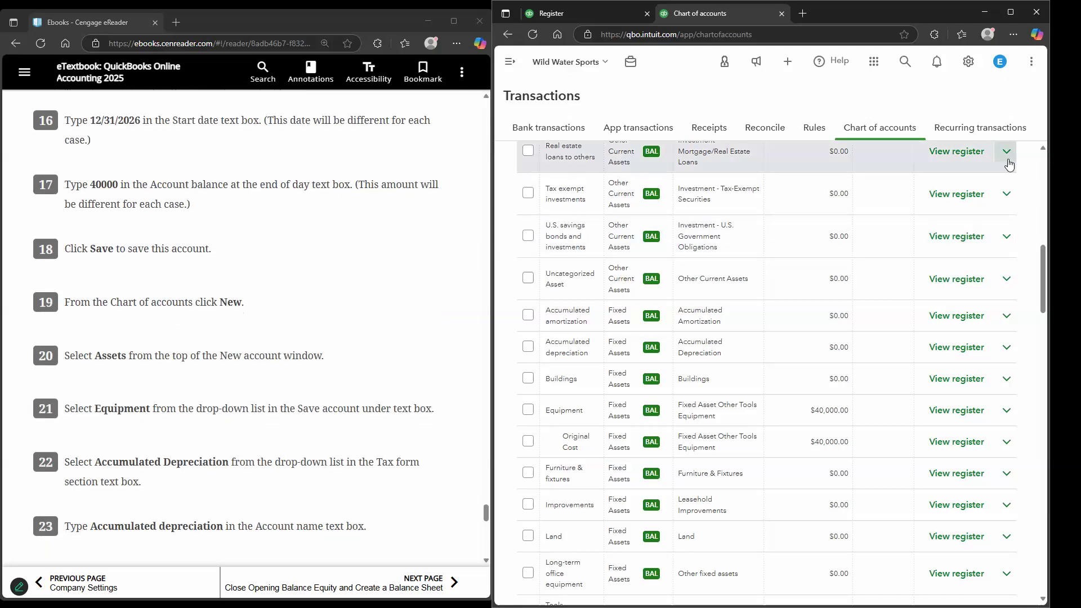
pyautogui.scroll(10, 996, 168)
pyautogui.scroll(2, 989, 198)
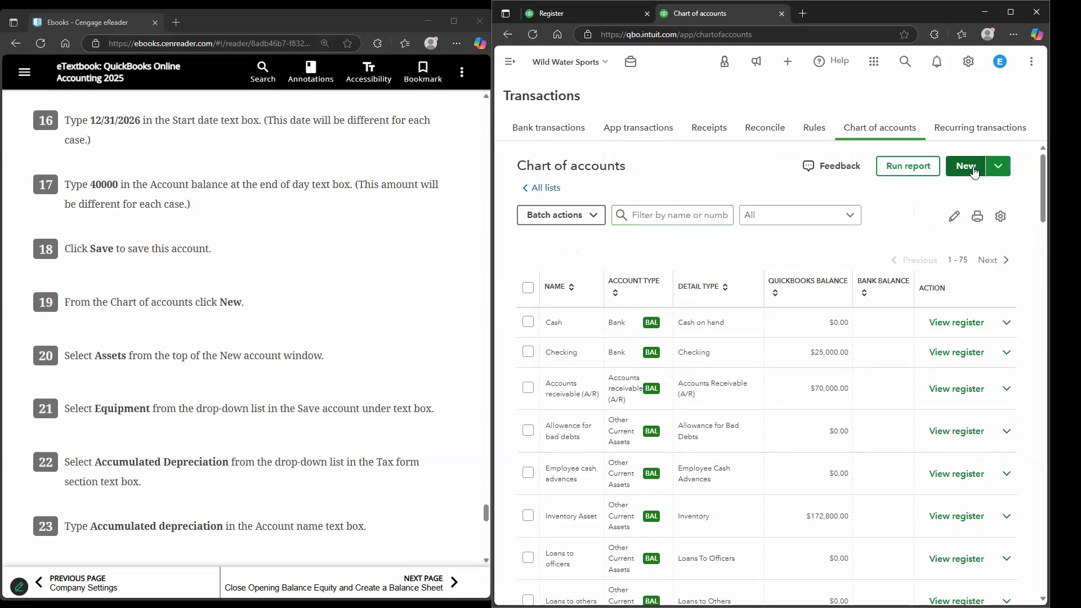
pyautogui.click(975, 168)
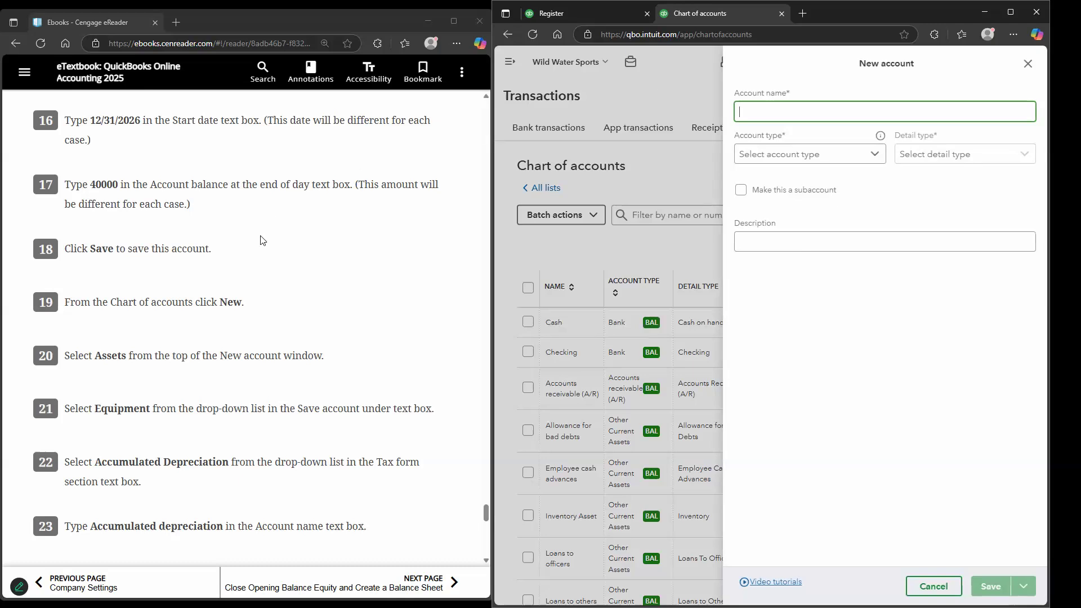
pyautogui.scroll(-2, 160, 351)
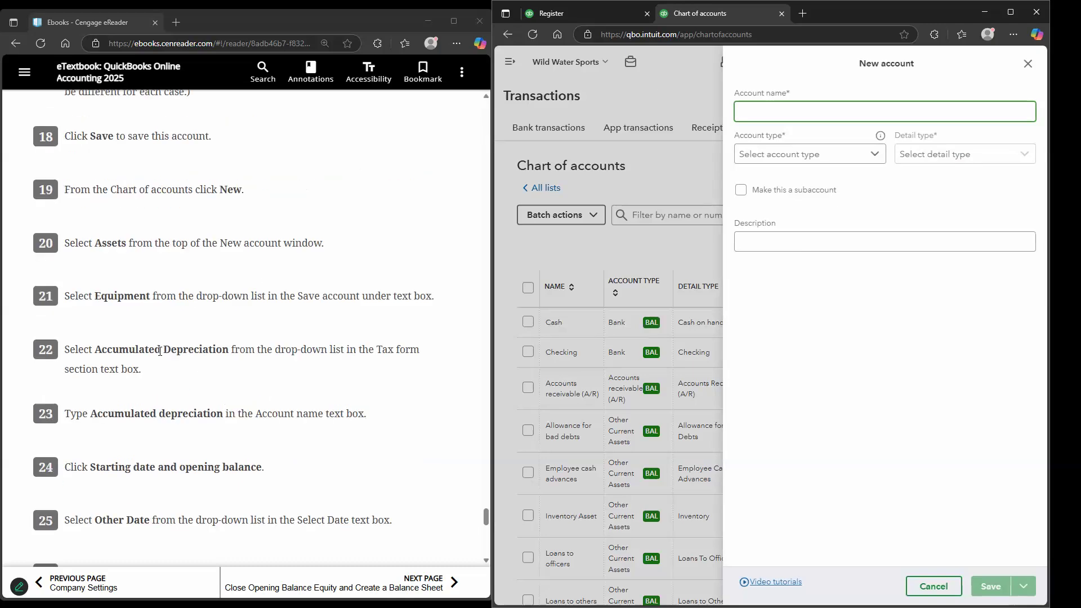
pyautogui.click(787, 159)
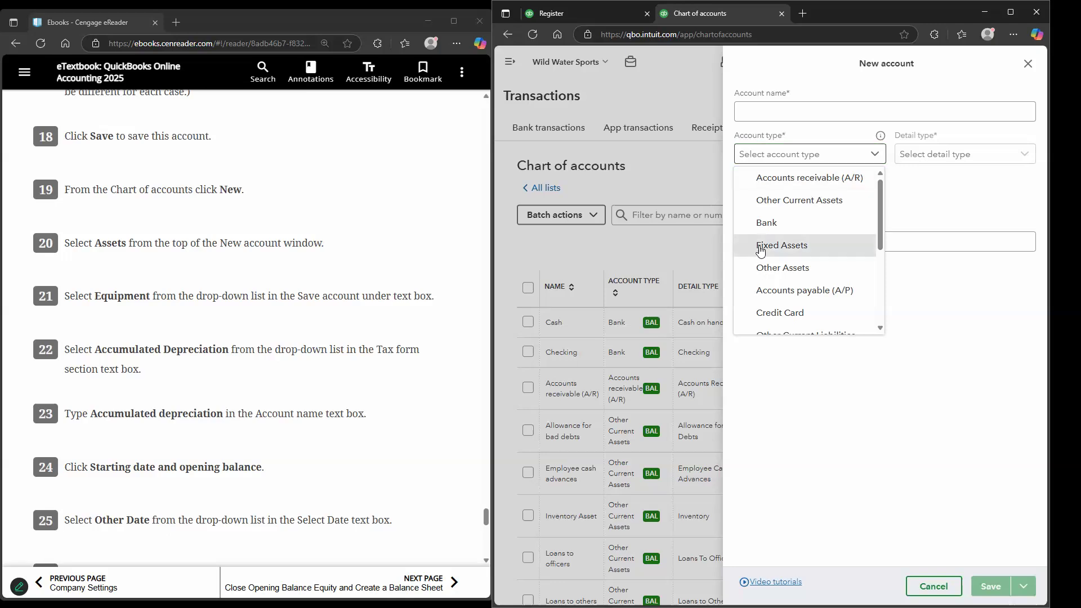
pyautogui.click(781, 245)
pyautogui.click(935, 158)
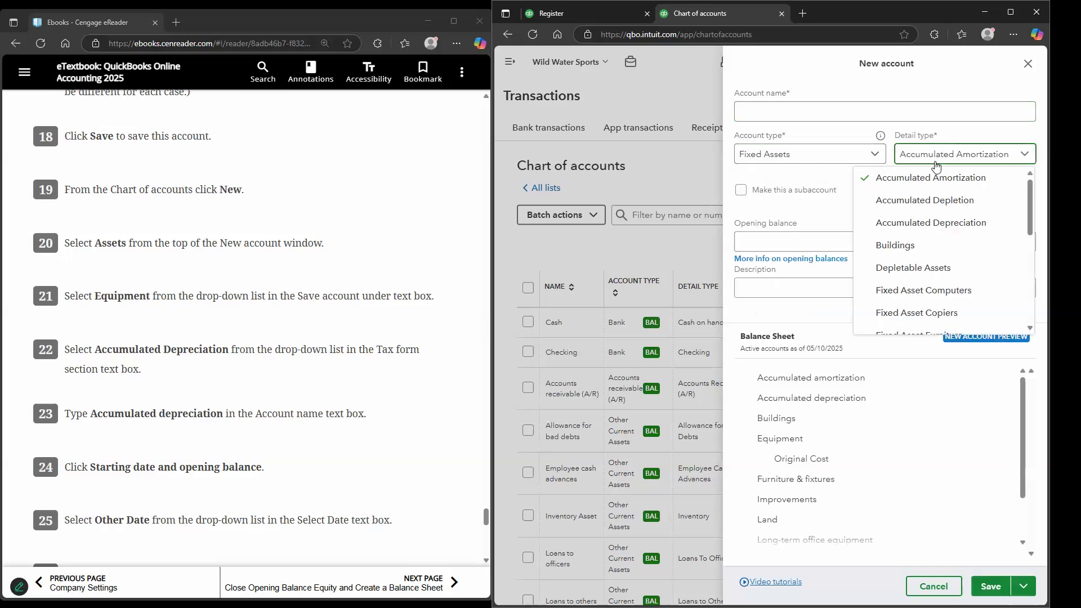
pyautogui.click(928, 223)
# - Name the new account Accumulated Depreciation and make it a subaccount of Equipment
pyautogui.click(846, 114)
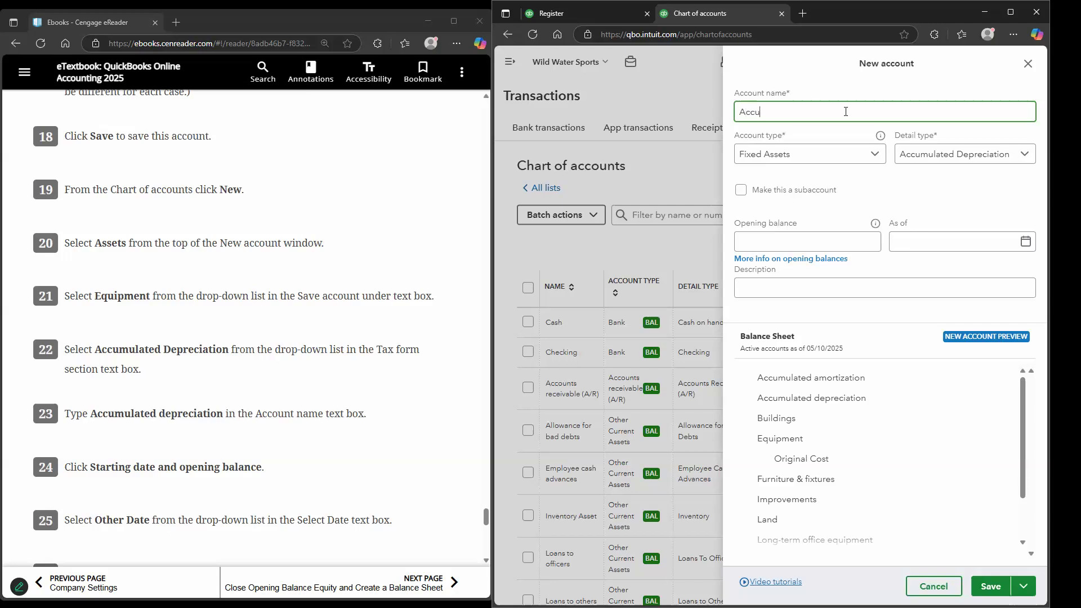
pyautogui.write('Accumulated Depeciation')
pyautogui.rightClick(812, 111)
pyautogui.click(833, 150)
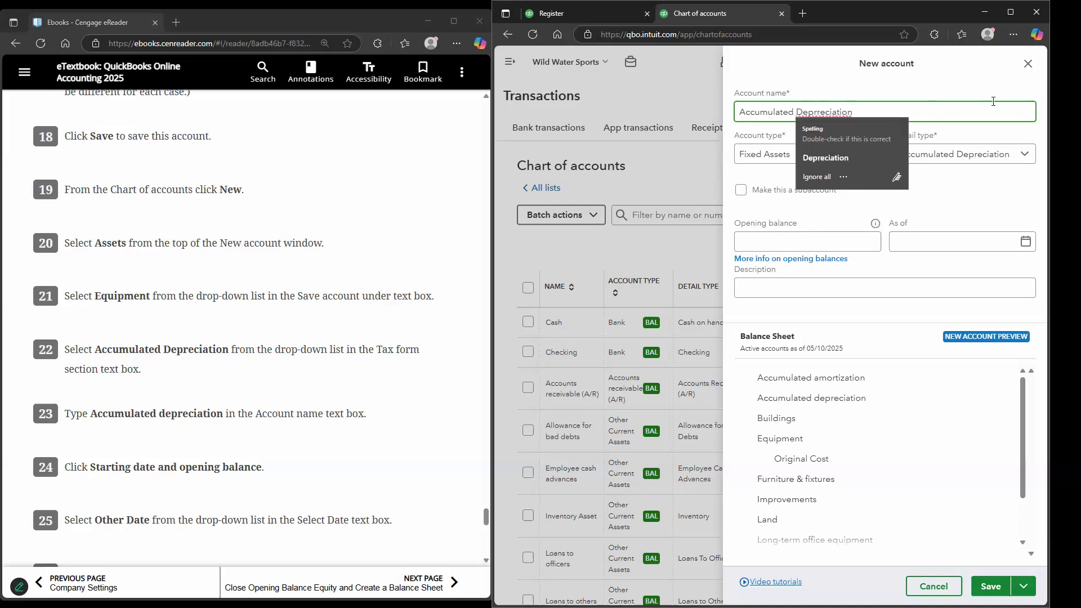
pyautogui.click(984, 76)
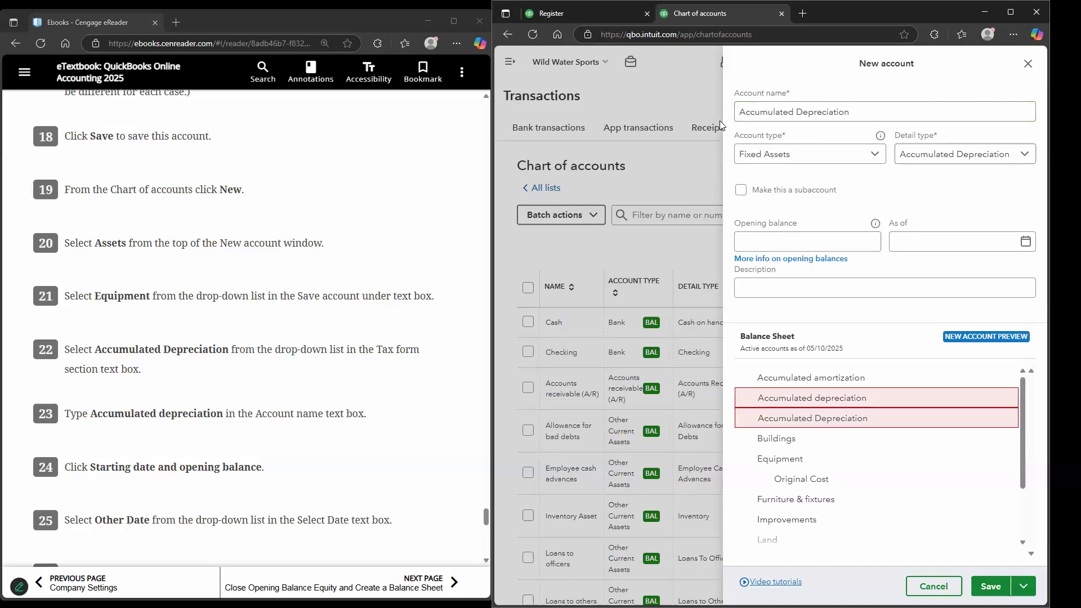
pyautogui.click(740, 190)
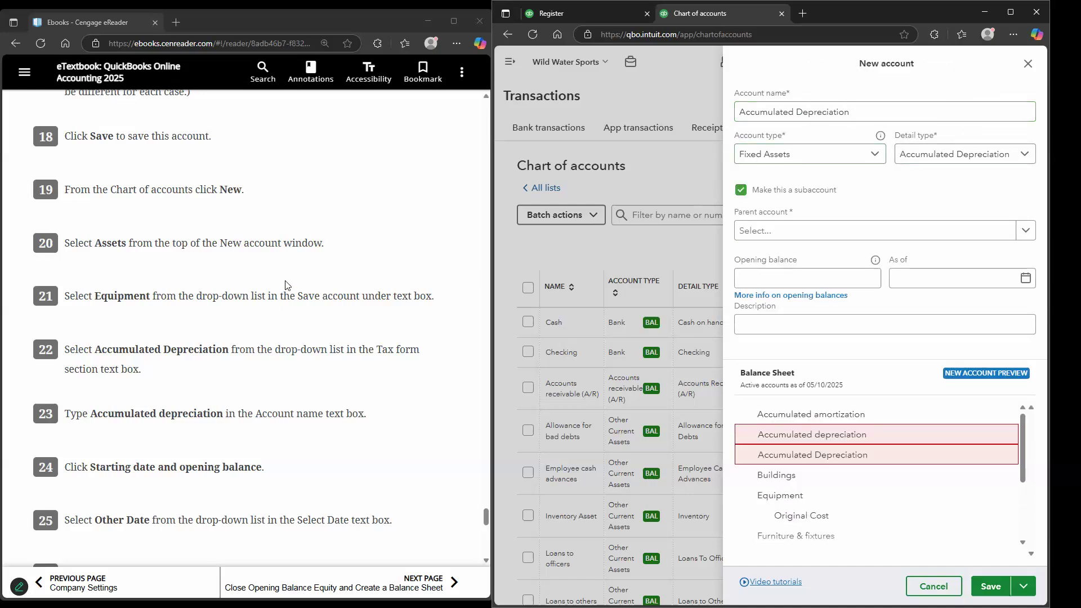
pyautogui.click(839, 231)
pyautogui.click(816, 321)
# - Give the Accumulated Depreciation account an opening balance of 10000 as of 12/31/2026 and save it
pyautogui.scroll(-4, 405, 332)
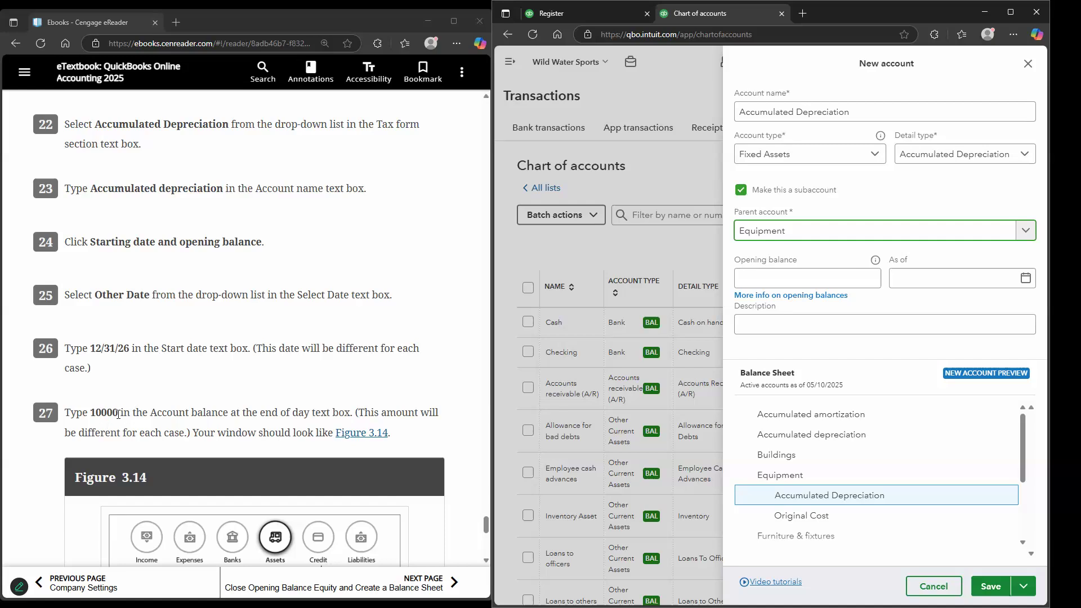
pyautogui.click(851, 281)
pyautogui.write('10000')
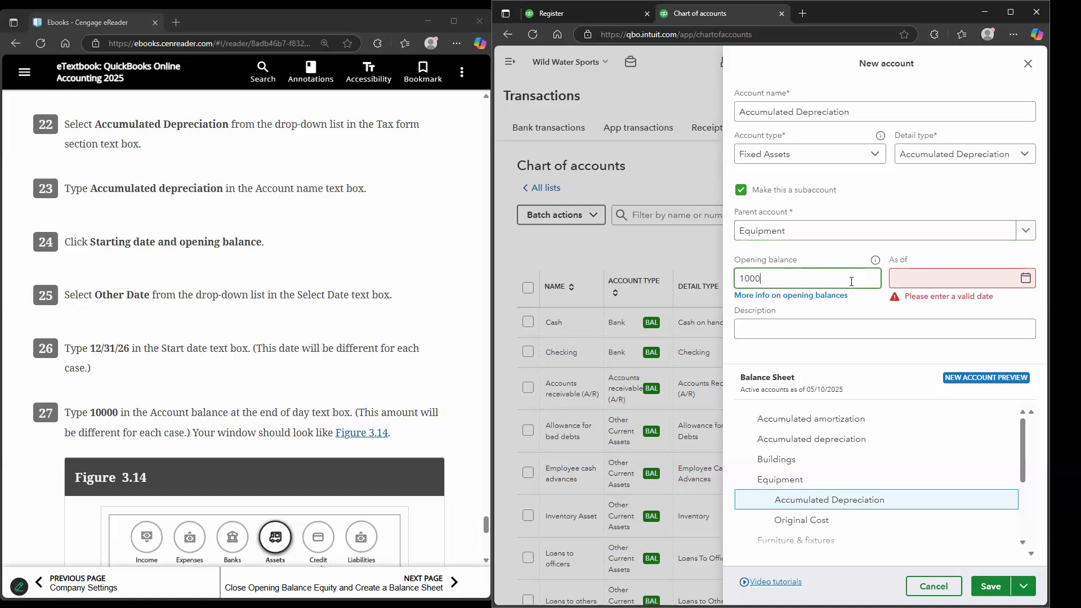
pyautogui.click(924, 271)
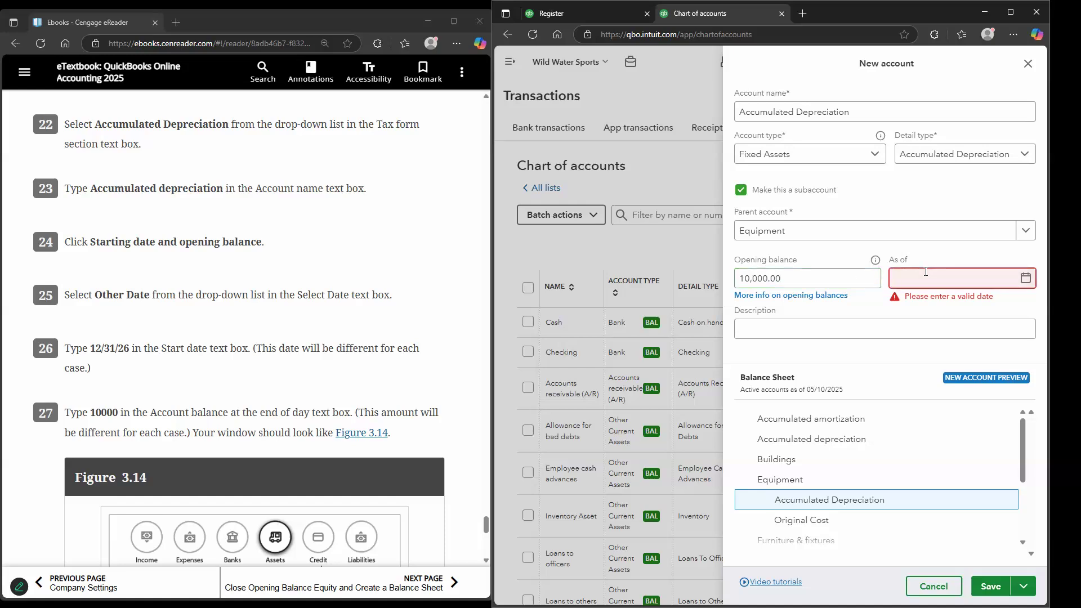
pyautogui.write('12/31/2026')
pyautogui.press('Tab')
pyautogui.scroll(-1, 321, 366)
pyautogui.scroll(-5, 324, 378)
pyautogui.click(989, 587)
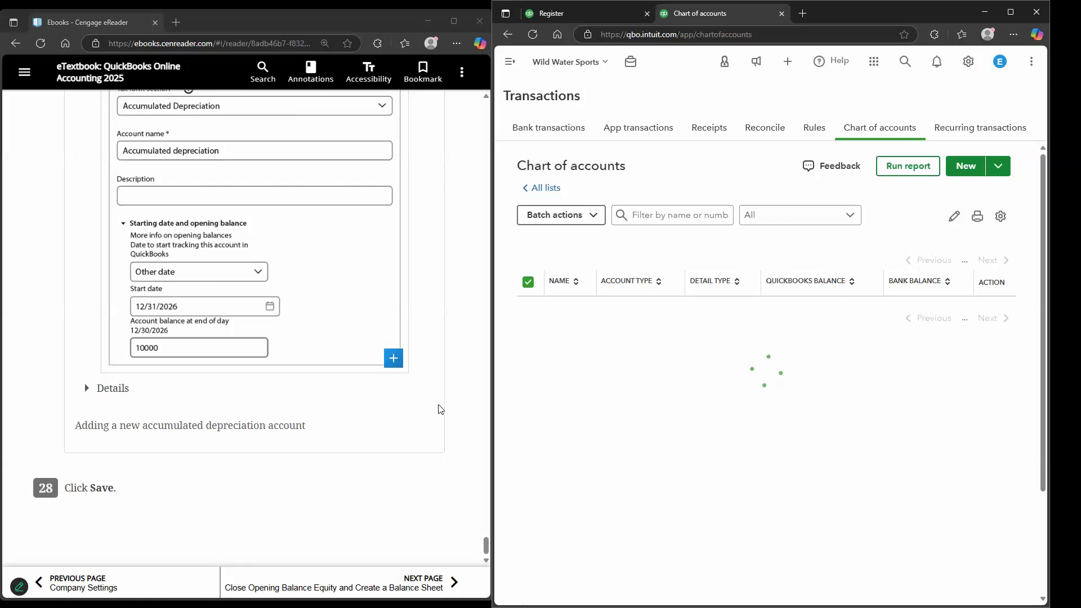
# - Check the balances of Equipment and its two subaccounts in the chart of accounts
pyautogui.scroll(8, 438, 409)
pyautogui.scroll(-3, 438, 406)
pyautogui.scroll(-8, 639, 372)
pyautogui.scroll(-3, 640, 372)
pyautogui.scroll(2, 608, 327)
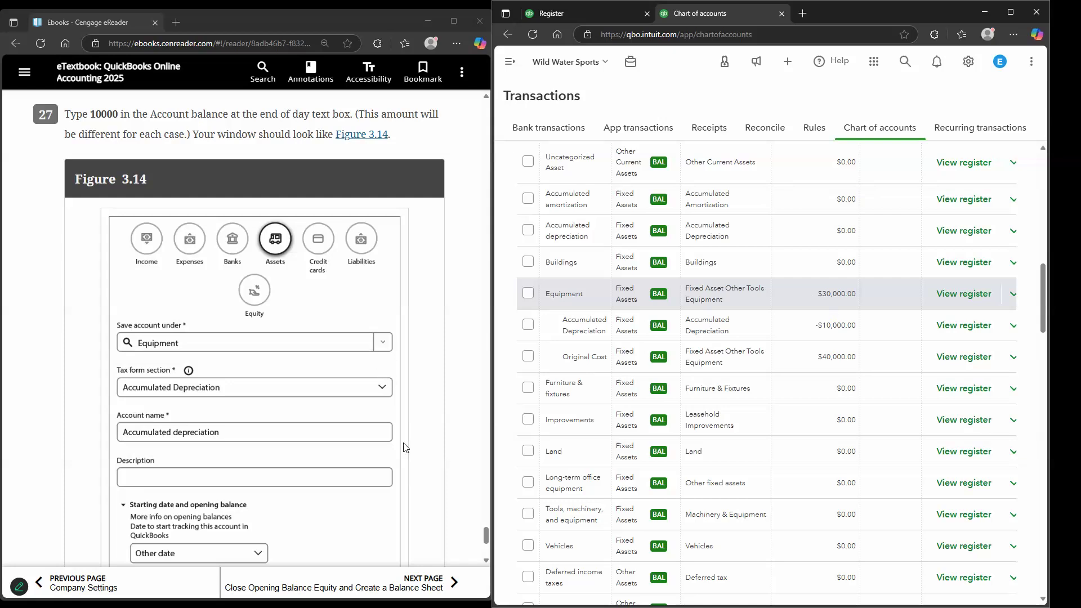
# - Go to the textbook section on closing Opening Balance Equity and creating a balance sheet, and read its journal entry steps
pyautogui.scroll(-5, 332, 580)
pyautogui.click(346, 576)
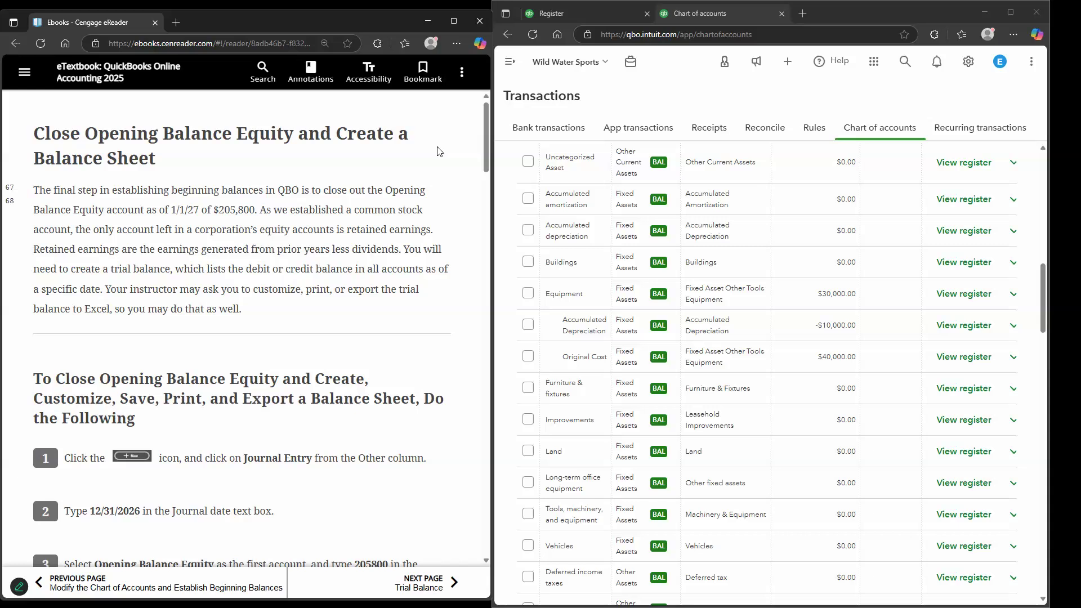
pyautogui.scroll(-1, 412, 242)
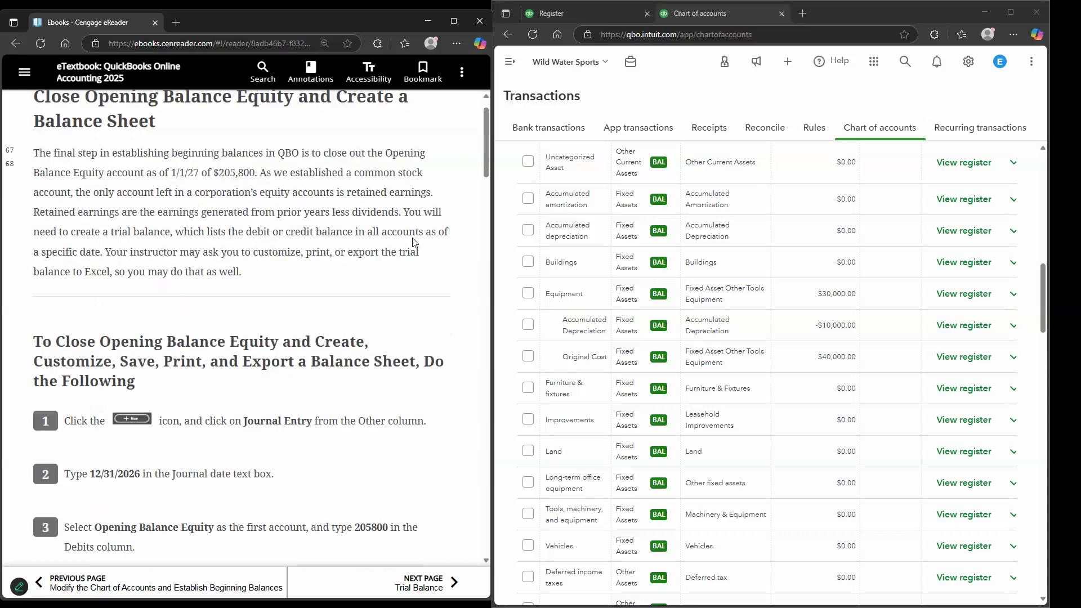
pyautogui.scroll(-5, 414, 248)
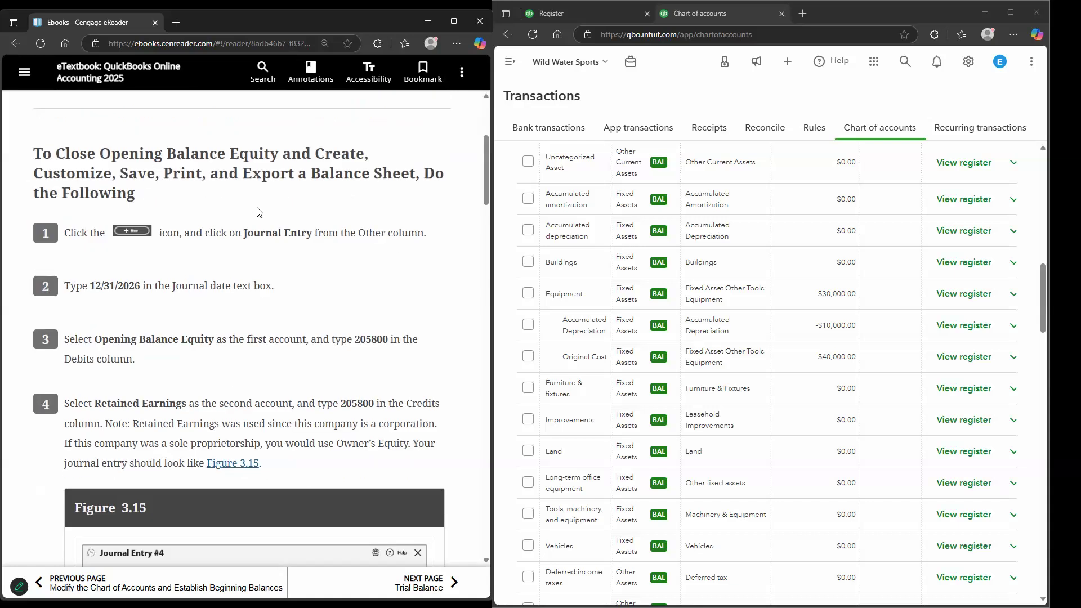
# - Create a new journal entry dated 12/31/2026
pyautogui.click(510, 62)
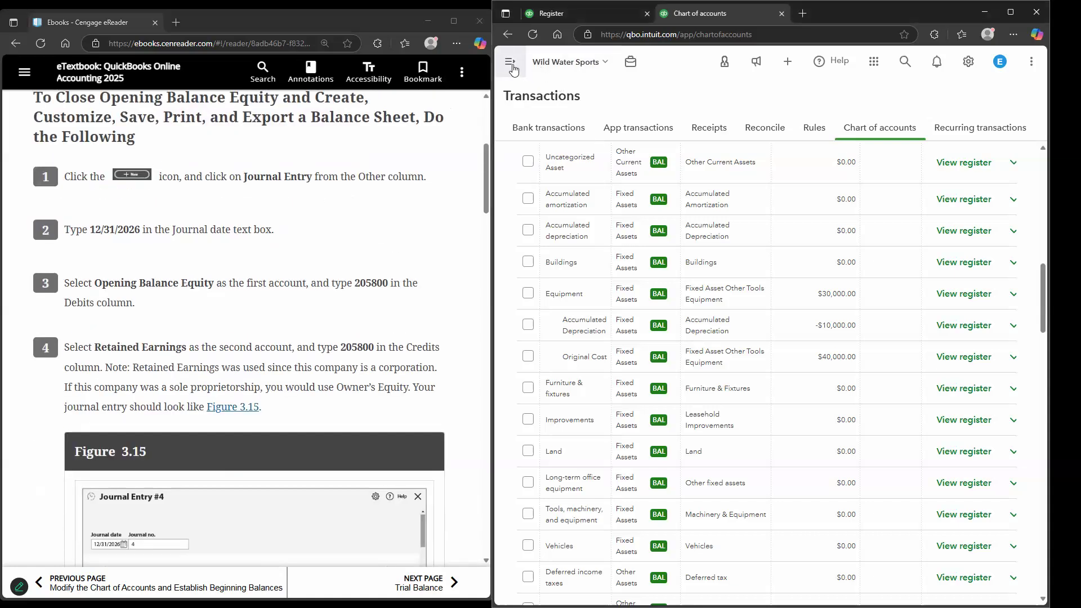
pyautogui.click(558, 92)
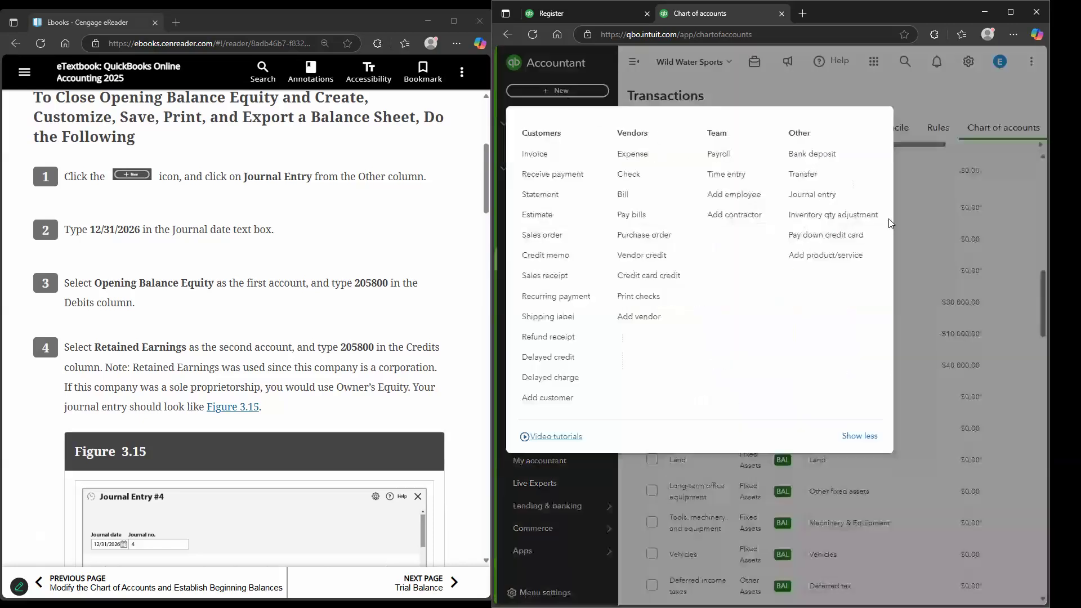
pyautogui.click(832, 203)
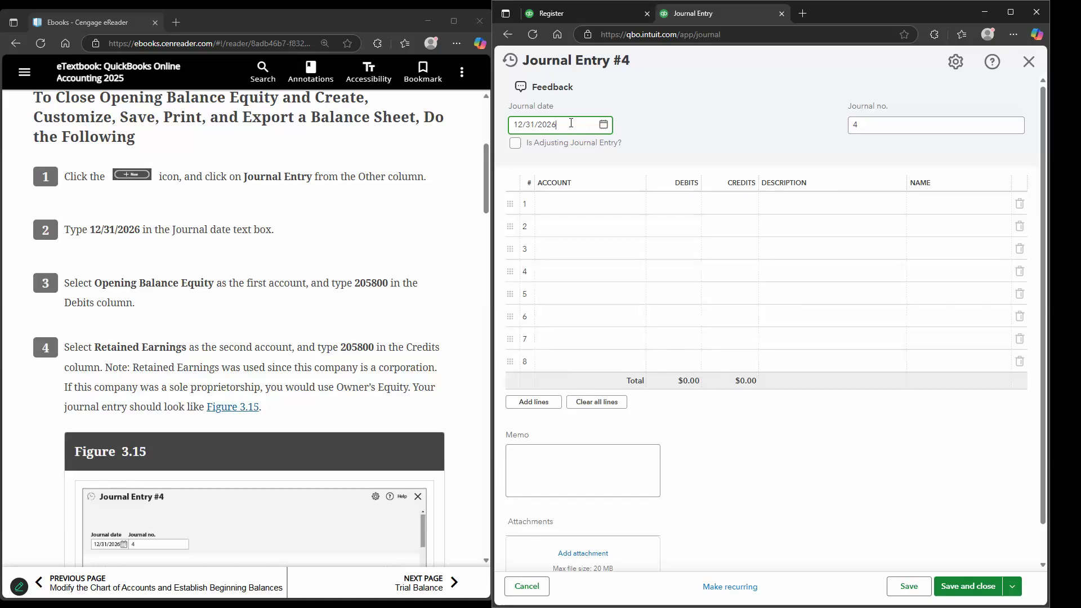
pyautogui.scroll(-1, 570, 122)
pyautogui.scroll(-1, 333, 218)
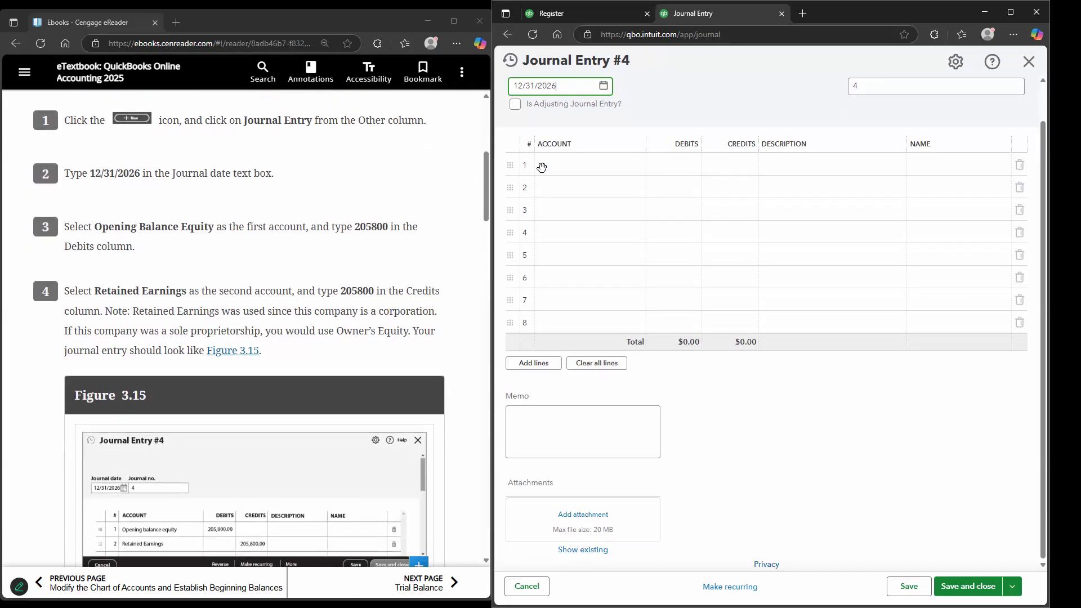
# - Fill the first journal line with the Opening balance equity account and a debit of 205800
pyautogui.click(564, 166)
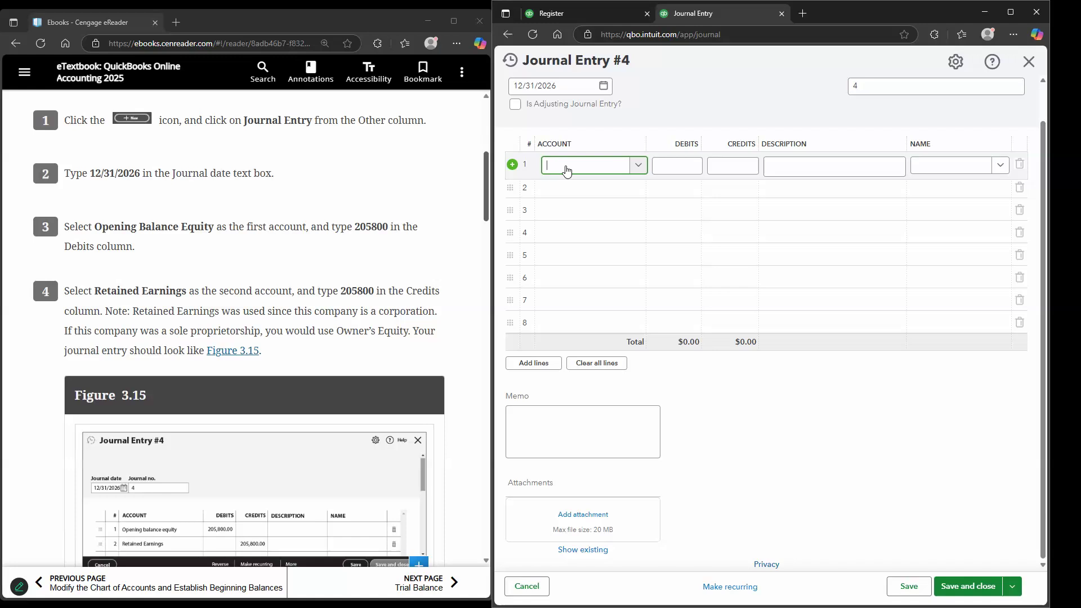
pyautogui.write('ope')
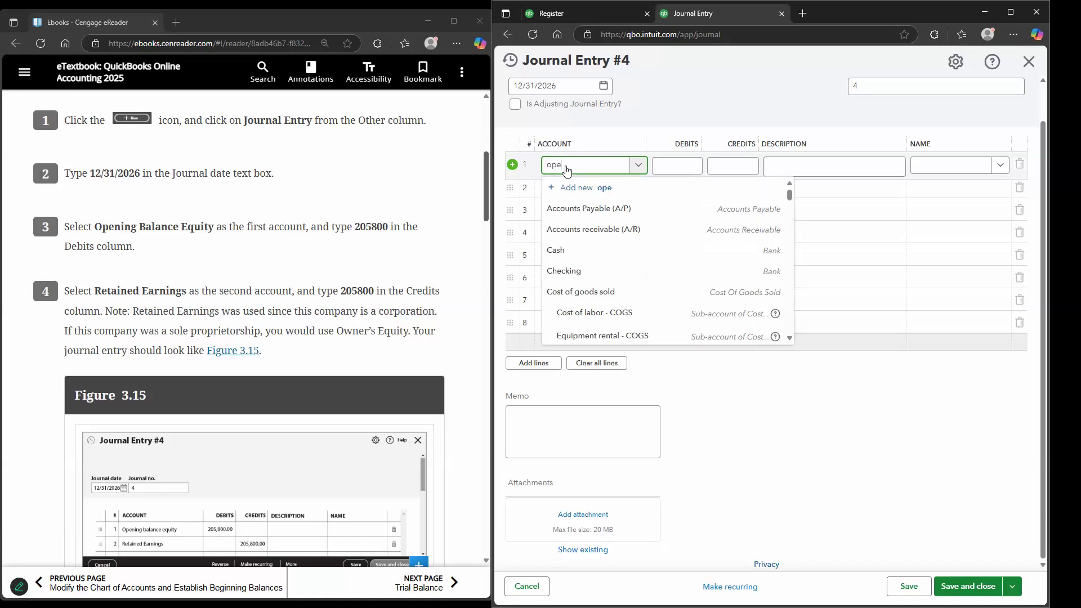
pyautogui.click(586, 209)
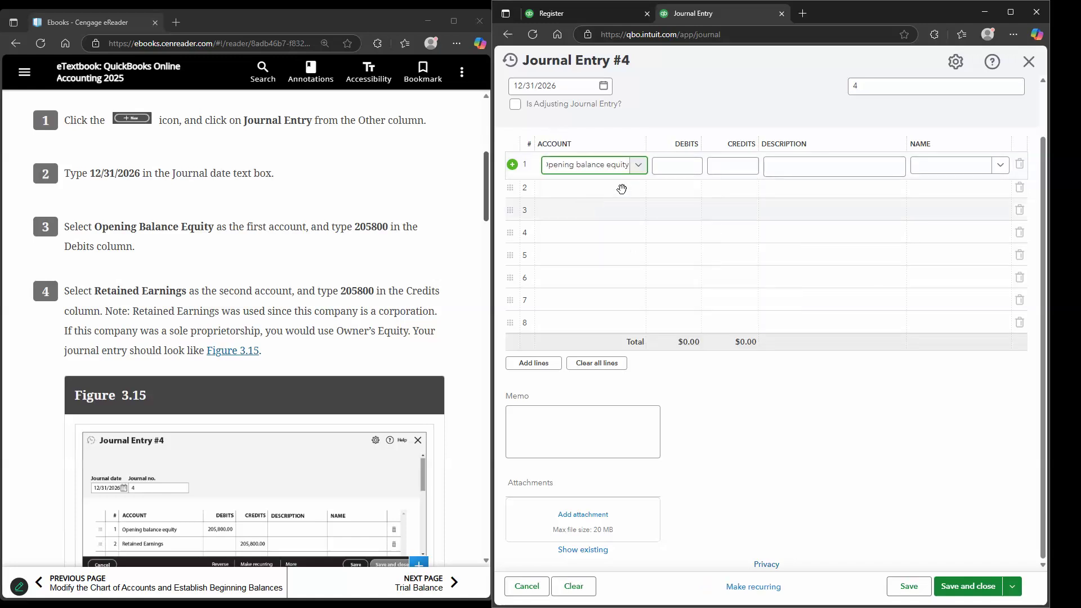
pyautogui.click(684, 163)
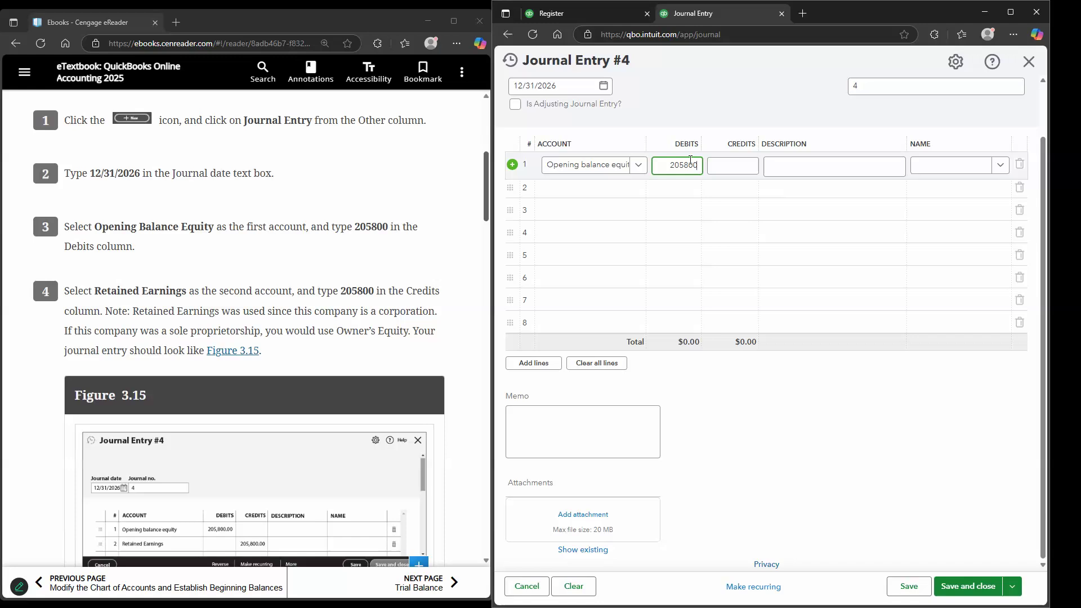
# - Fill the second journal line with the Retained Earnings account and its credit of 205,800
pyautogui.scroll(-1, 177, 239)
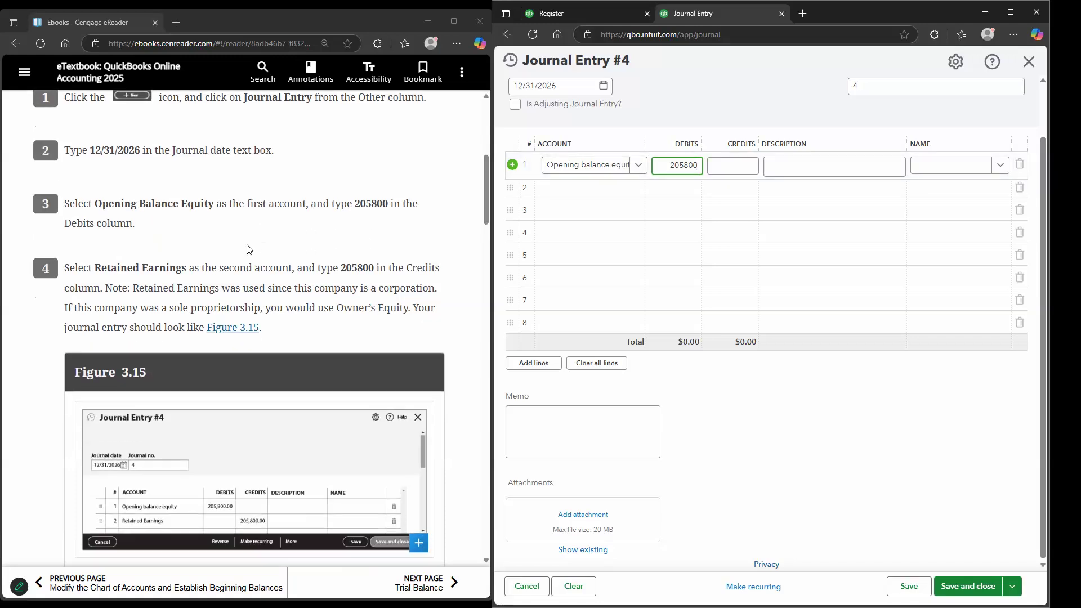
pyautogui.click(570, 197)
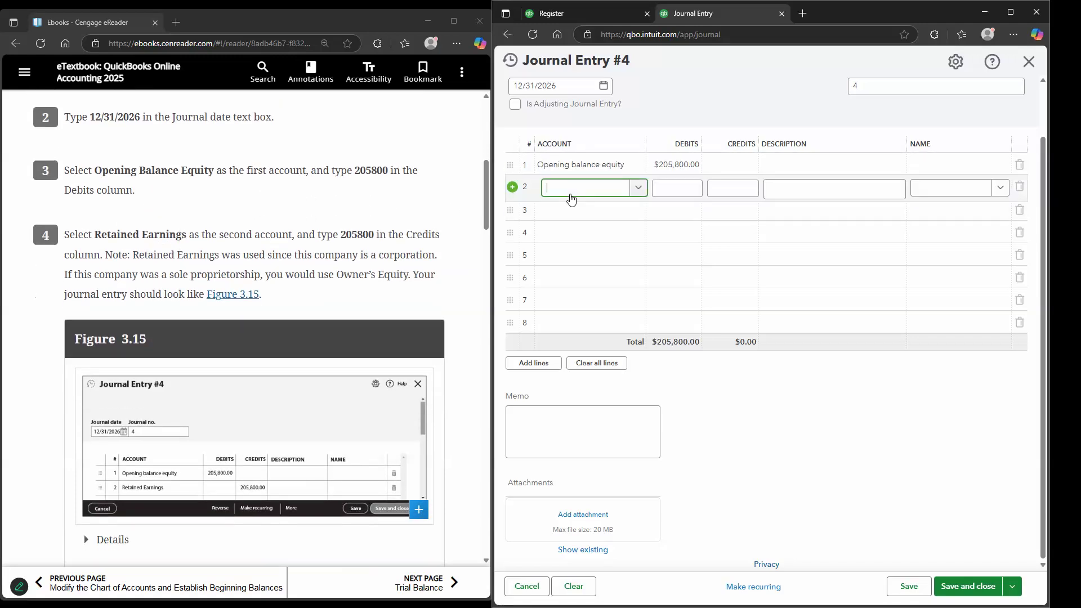
pyautogui.write('reta')
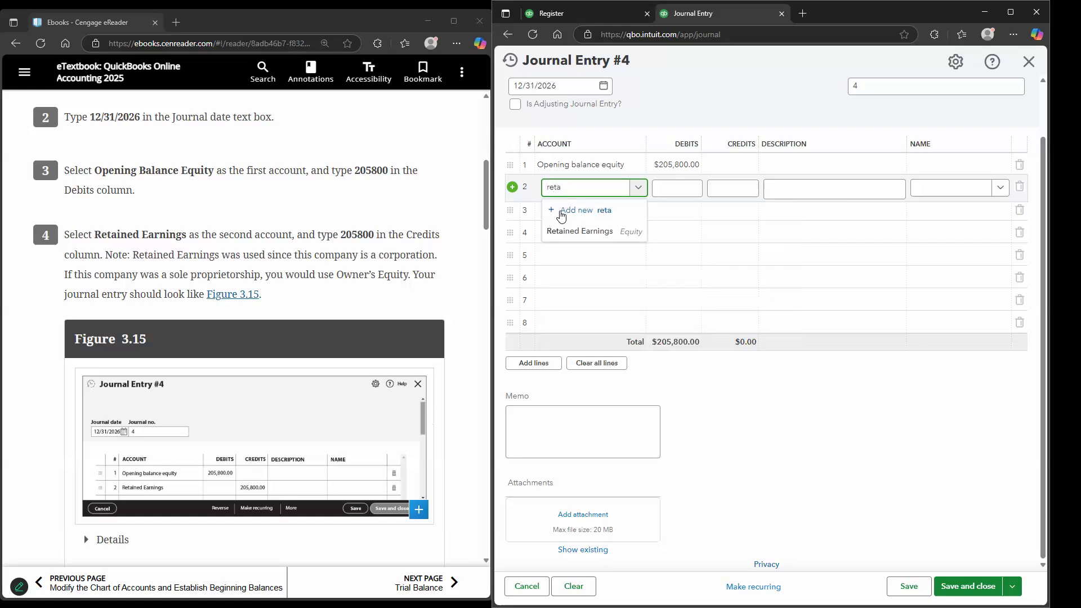
pyautogui.click(569, 232)
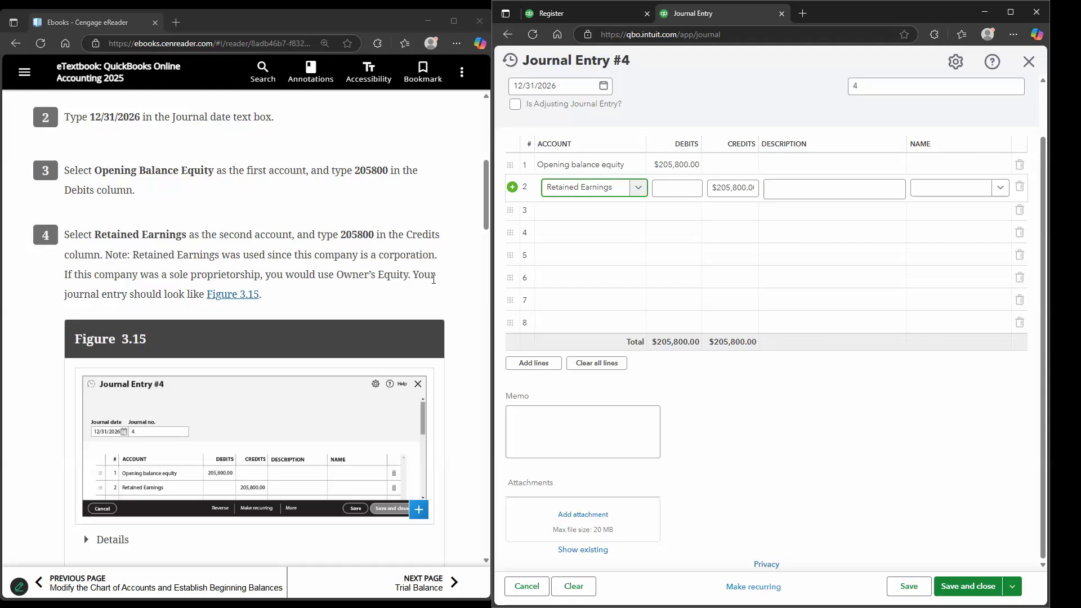
# - Check the journal entry against Figure 3.15 in the textbook, and save and close the entry
pyautogui.scroll(-1, 440, 303)
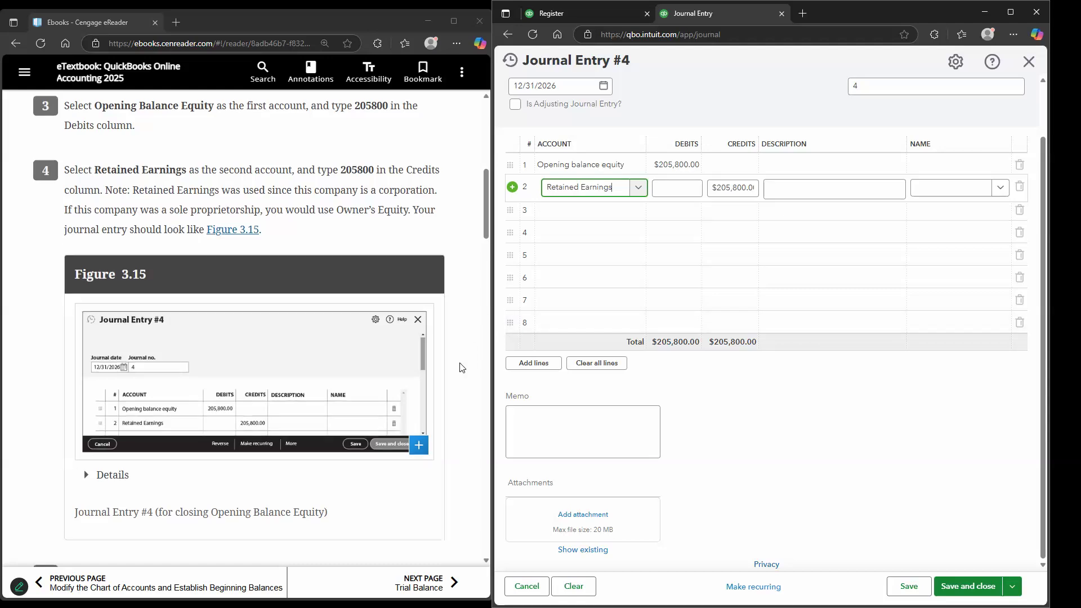
pyautogui.scroll(-4, 461, 367)
pyautogui.scroll(-1, 463, 381)
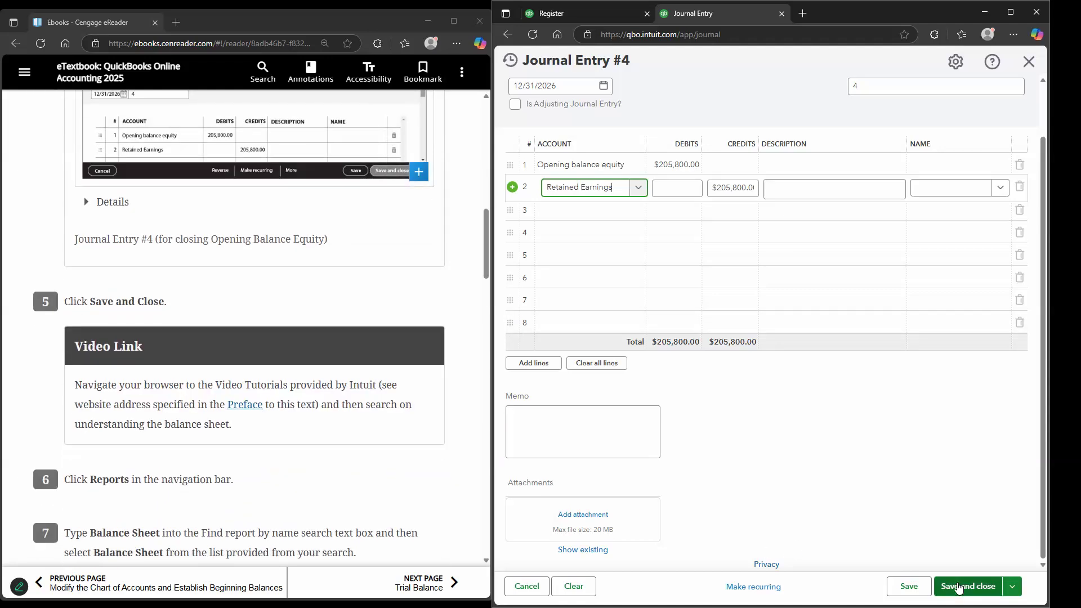
pyautogui.click(960, 588)
# - Open the Balance Sheet report from the standard reports by searching for "bal"
pyautogui.scroll(-3, 366, 338)
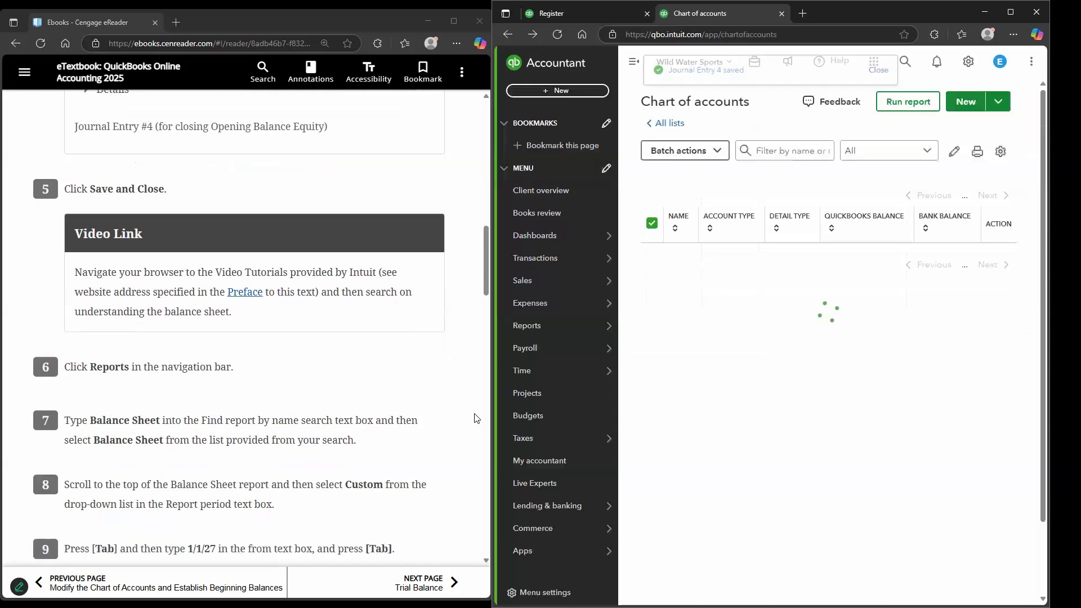
pyautogui.moveTo(561, 325)
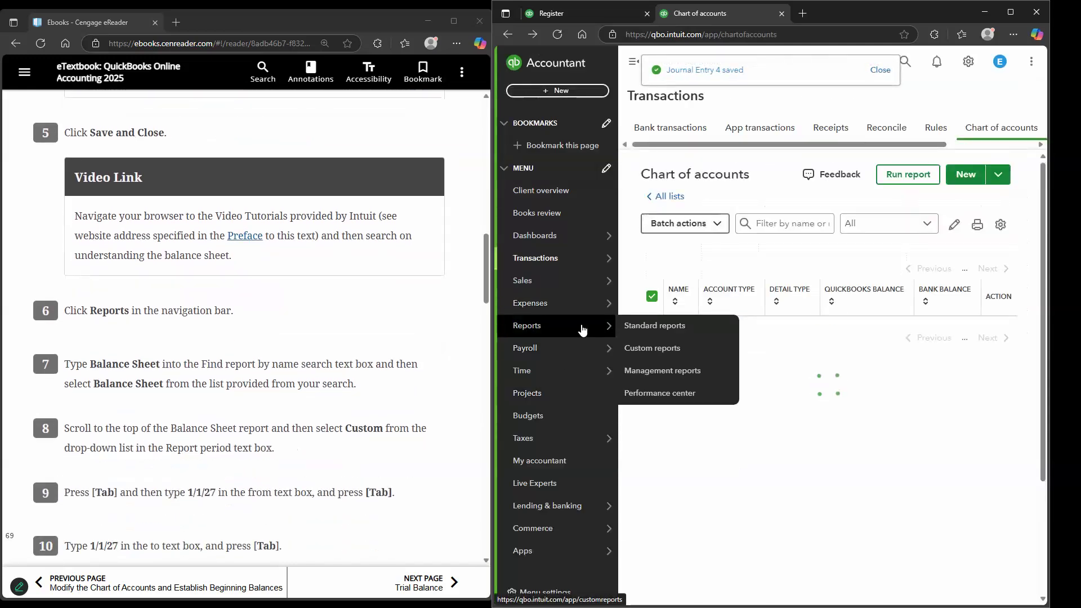
pyautogui.click(629, 330)
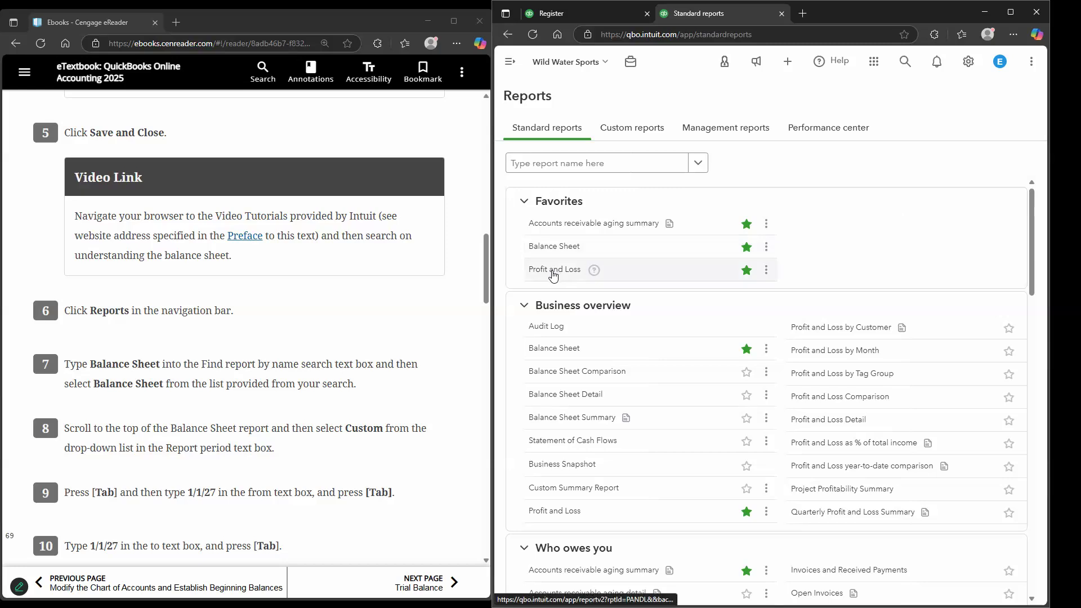
pyautogui.click(582, 169)
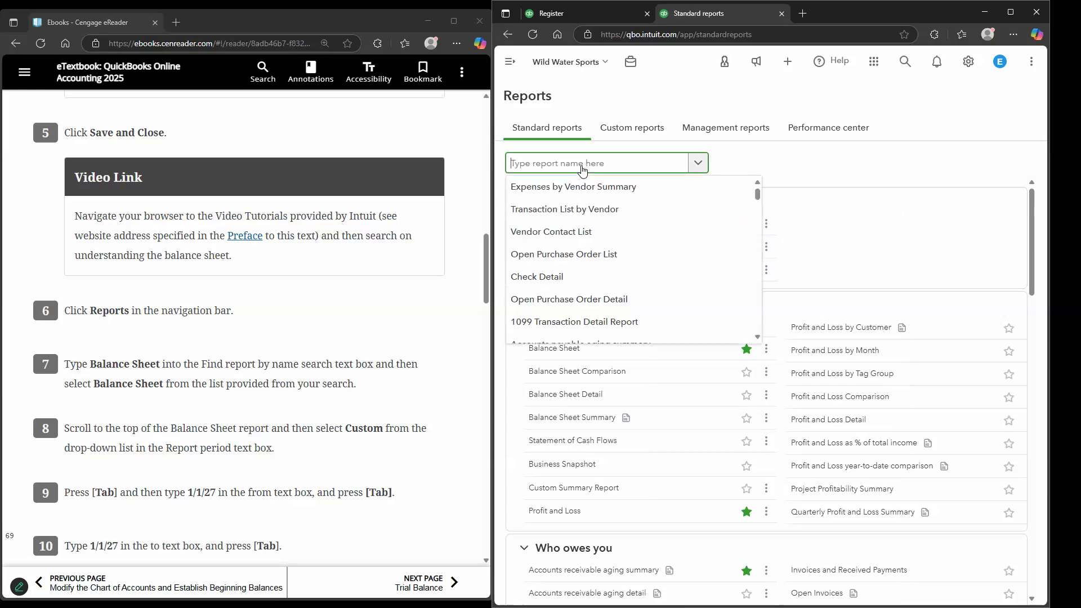
pyautogui.write('bal')
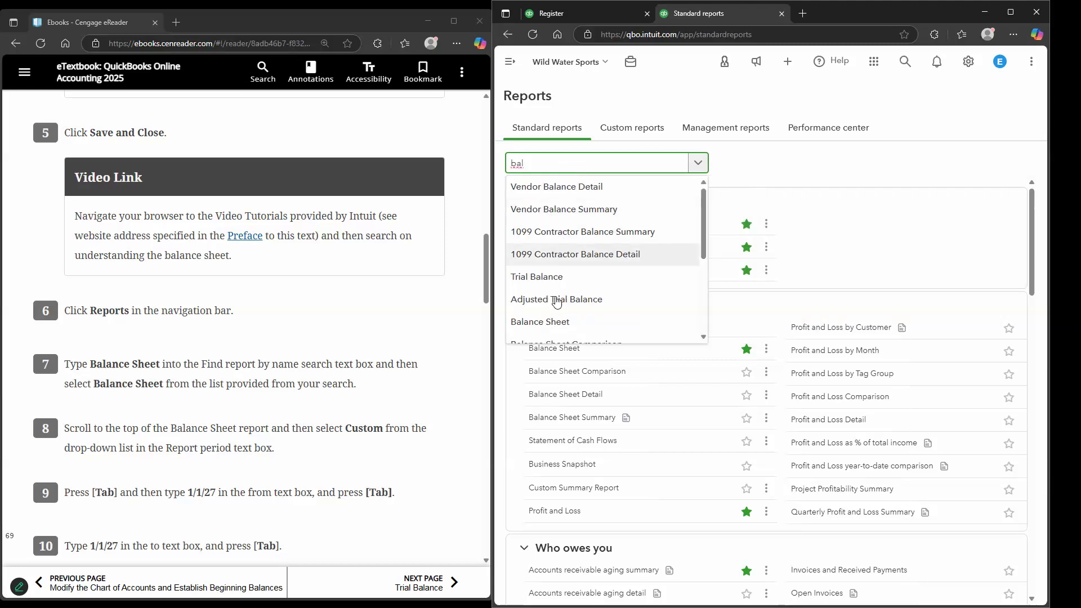
pyautogui.click(556, 321)
# - Set the balance sheet's report period to Custom, from 01/01/2027 to 01/01/2027, and run the report
pyautogui.scroll(-1, 435, 288)
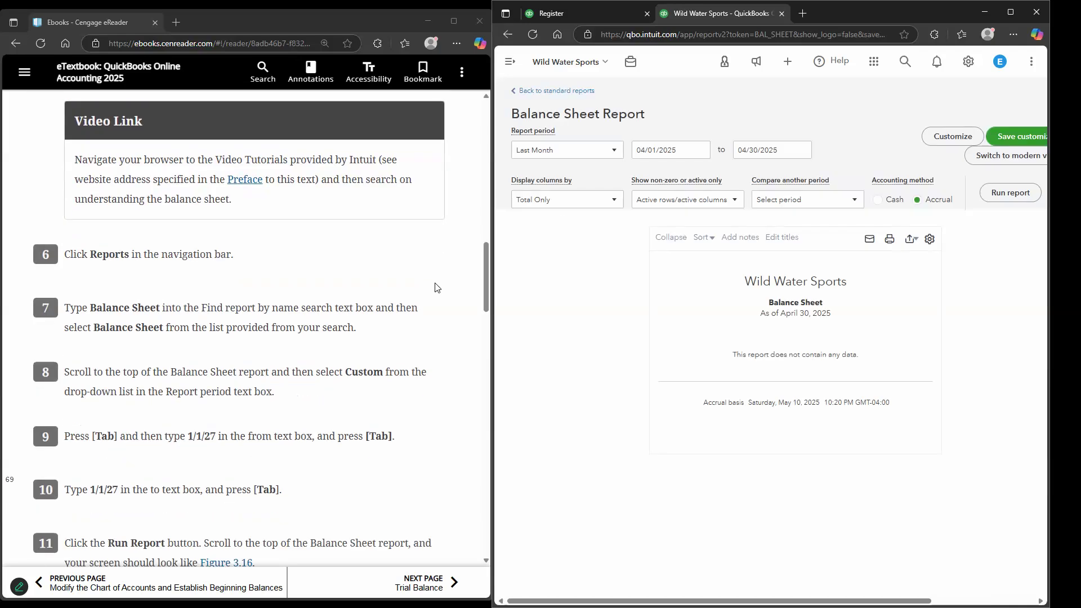
pyautogui.click(585, 151)
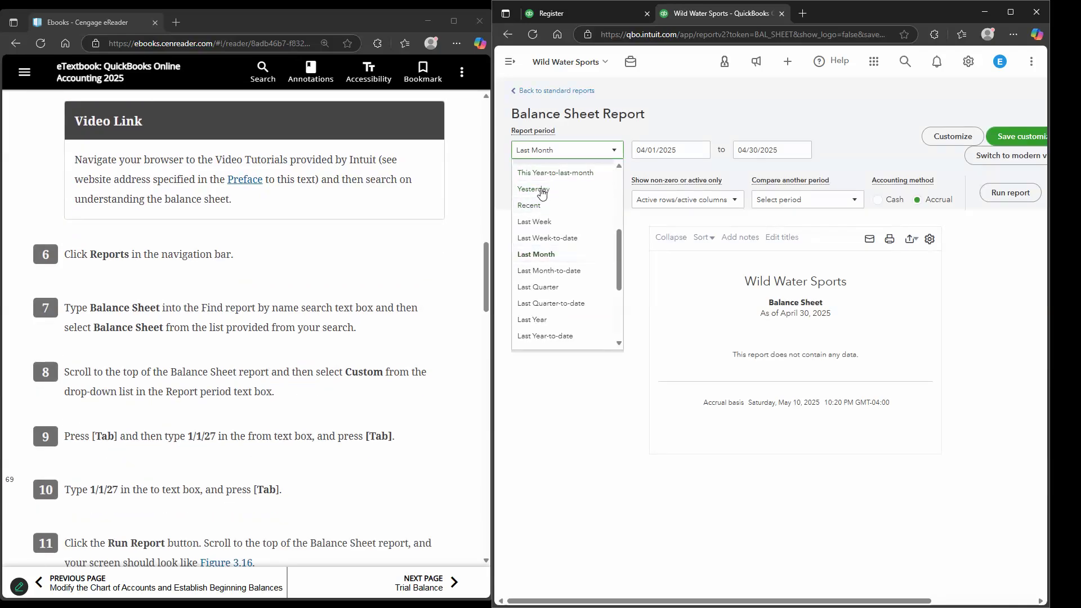
pyautogui.scroll(3, 544, 213)
pyautogui.click(542, 183)
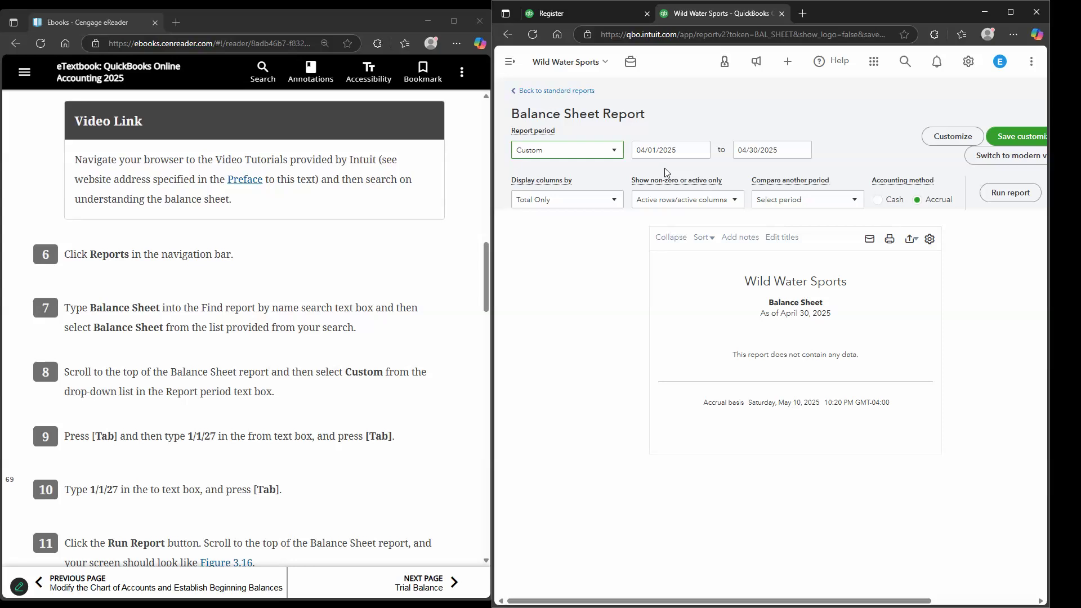
pyautogui.press('Tab')
pyautogui.write('1/01/2027')
pyautogui.press('Tab')
pyautogui.write('01/01/202')
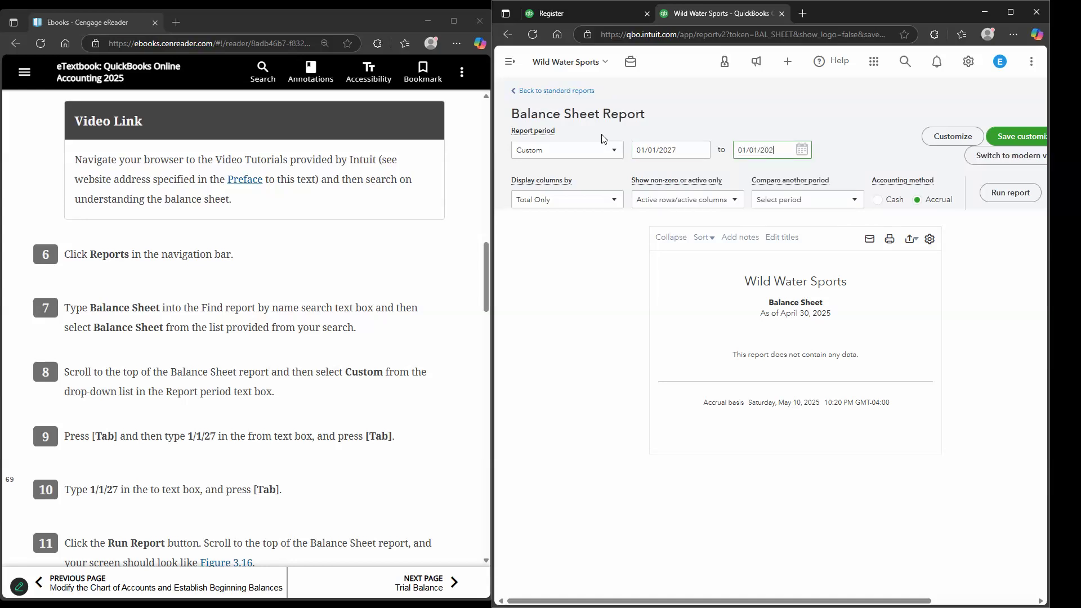
pyautogui.write('7')
pyautogui.press('Tab')
pyautogui.click(1011, 188)
# - Enlarge the textbook's Figure 3.16 and compare its asset balances with those in the balance sheet report
pyautogui.scroll(-2, 358, 391)
pyautogui.scroll(-4, 361, 389)
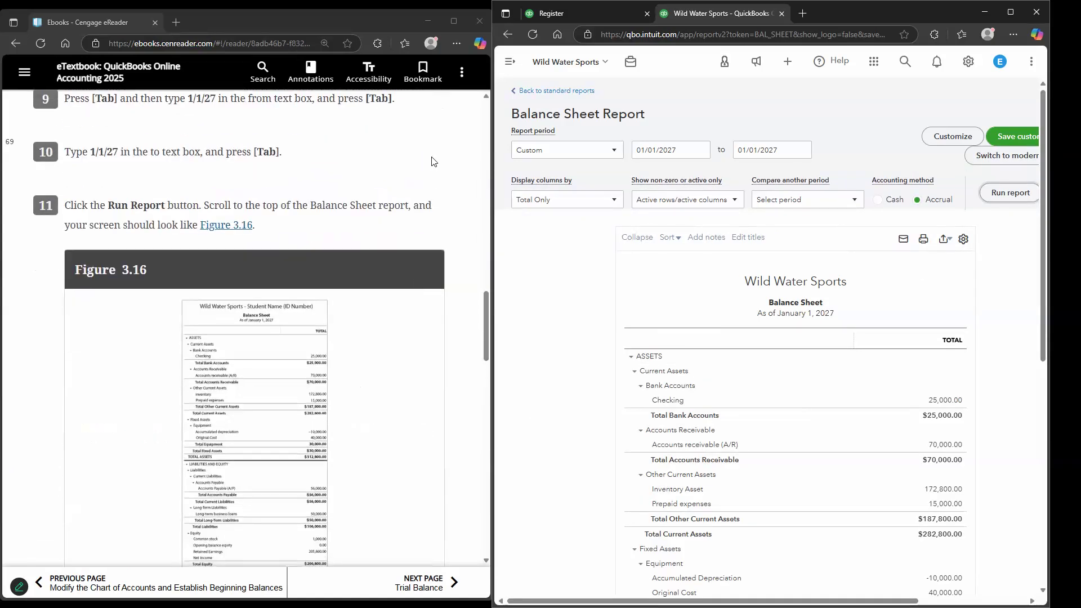
pyautogui.scroll(-3, 417, 274)
pyautogui.scroll(-1, 414, 304)
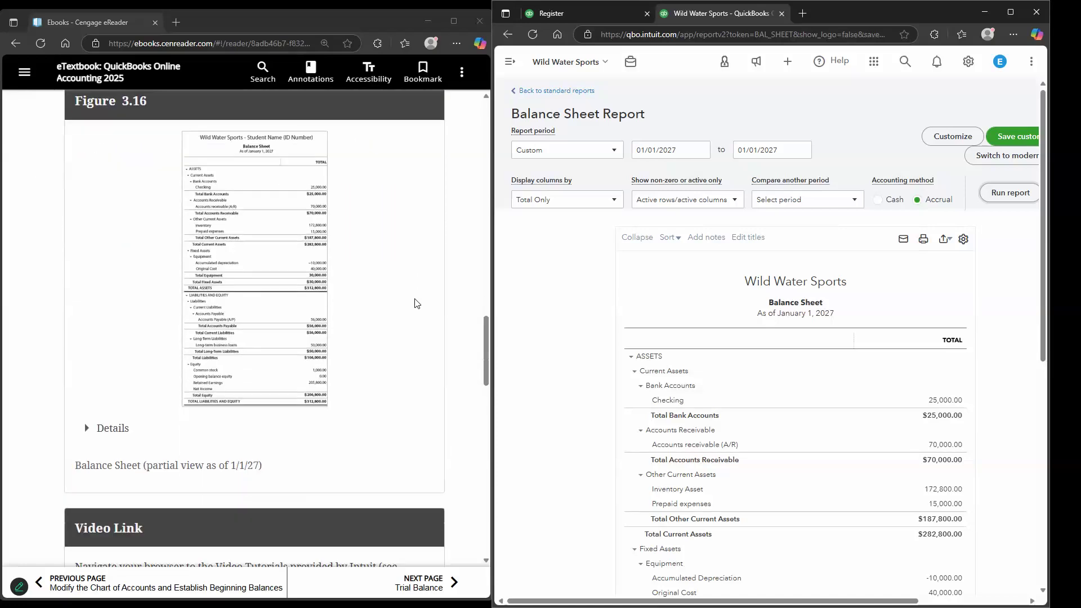
pyautogui.scroll(-2, 713, 369)
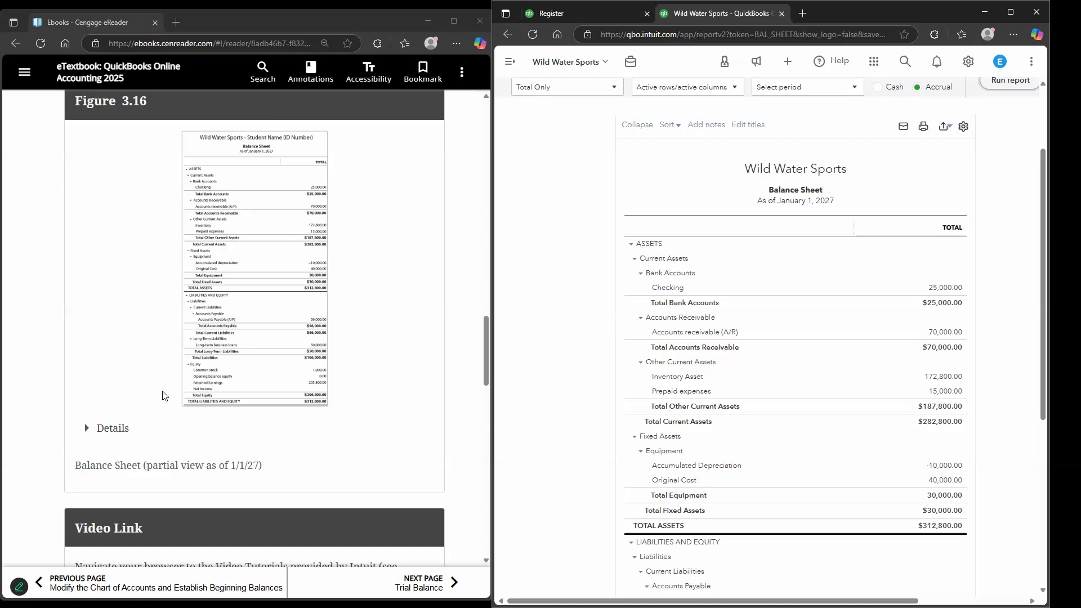
pyautogui.click(174, 408)
pyautogui.scroll(1, 174, 408)
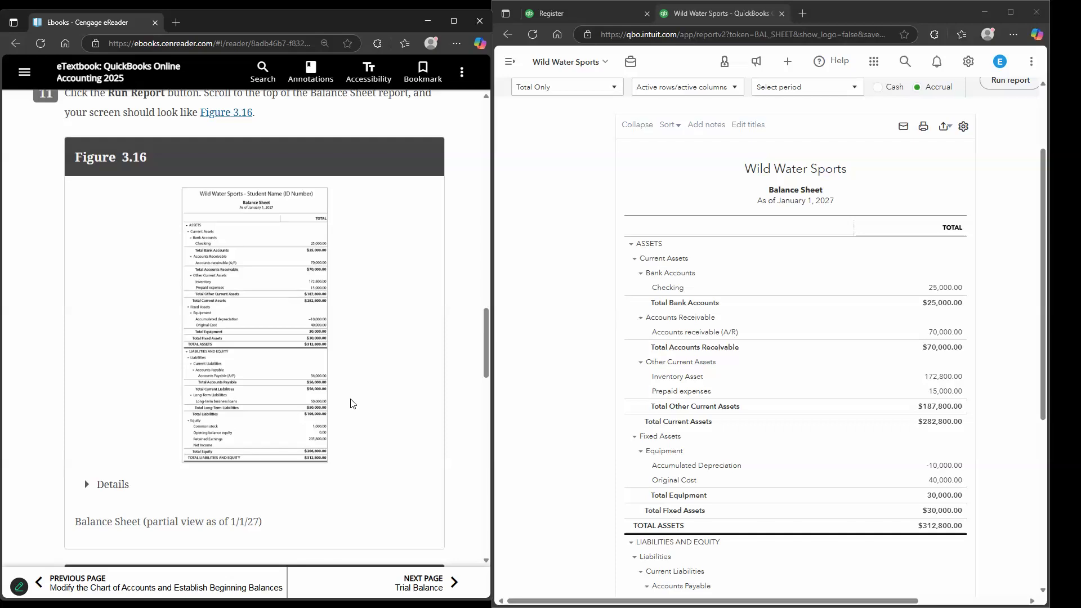
pyautogui.scroll(4, 371, 419)
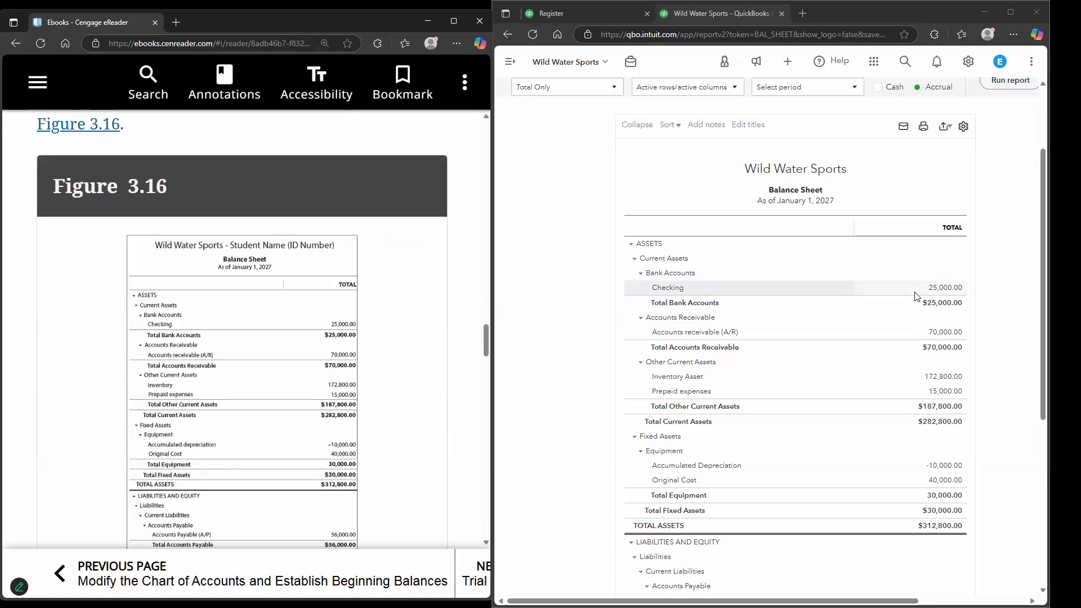
pyautogui.scroll(-1, 923, 344)
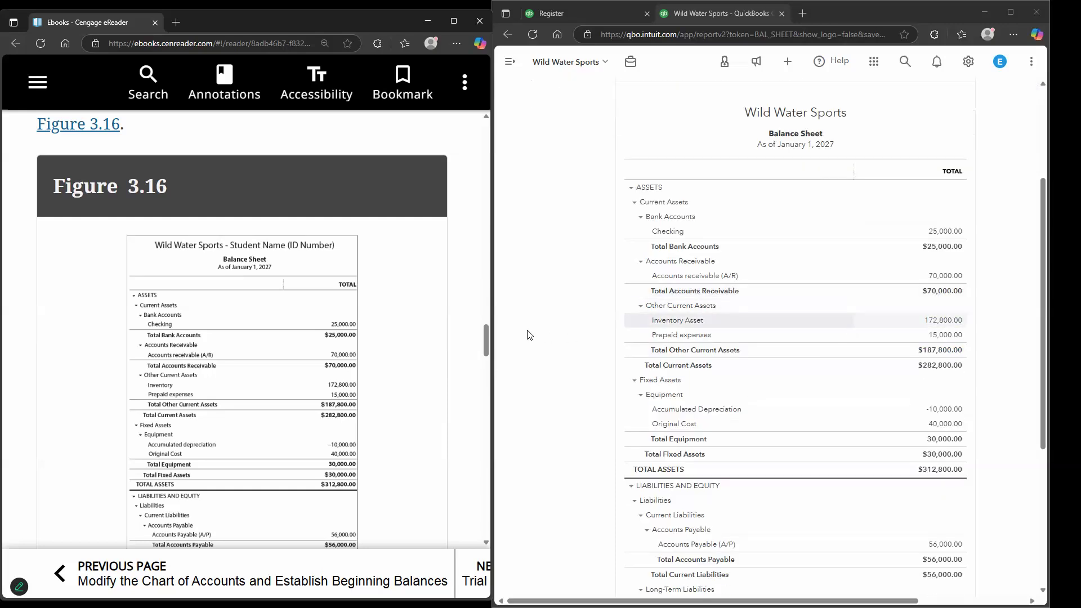
pyautogui.scroll(-1, 416, 383)
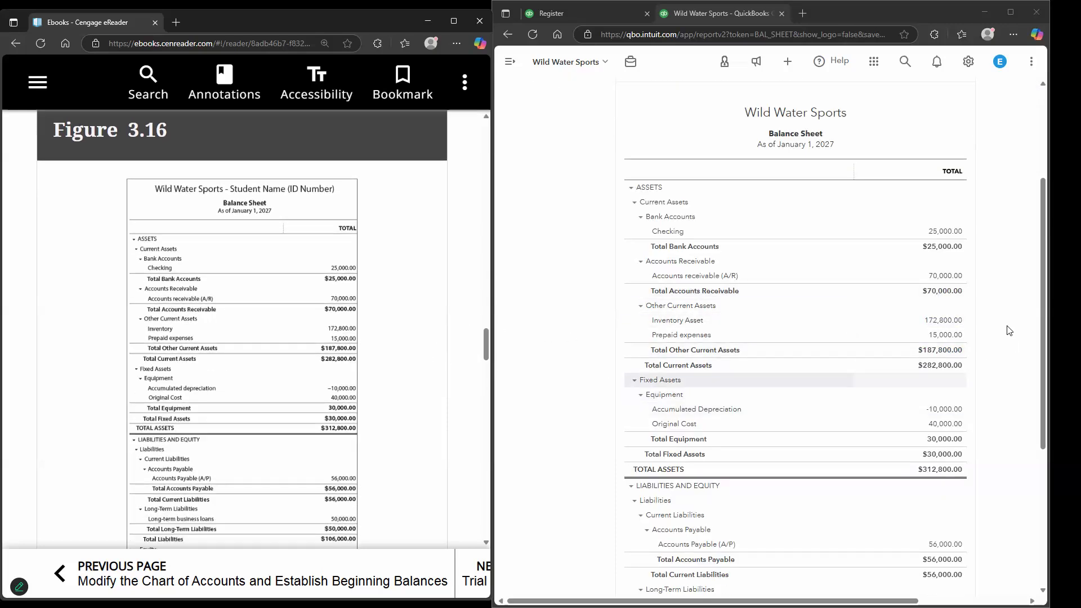
pyautogui.scroll(-1, 985, 306)
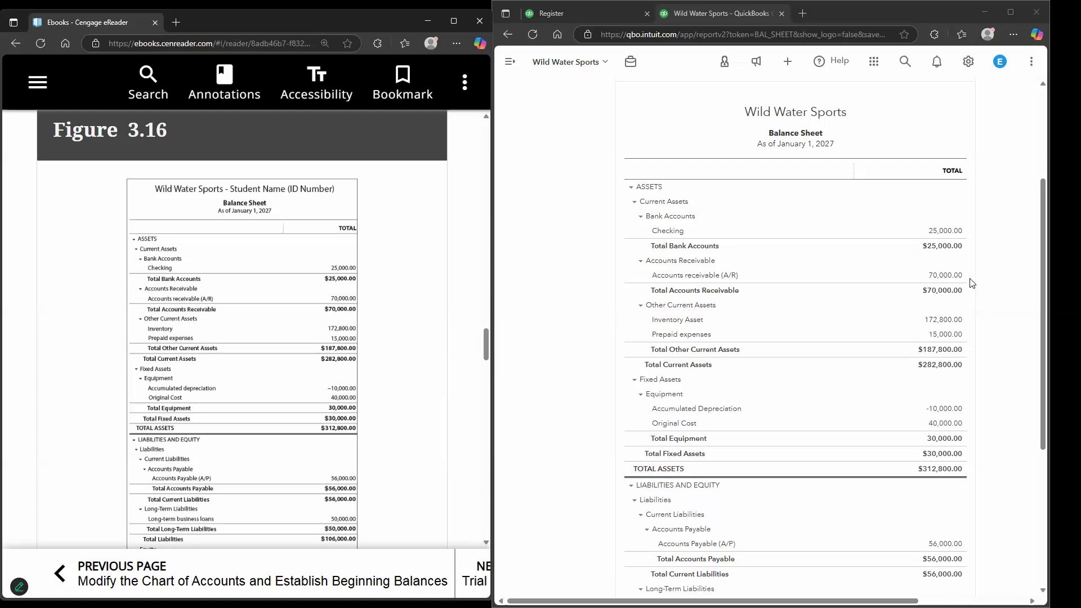
pyautogui.scroll(-1, 970, 282)
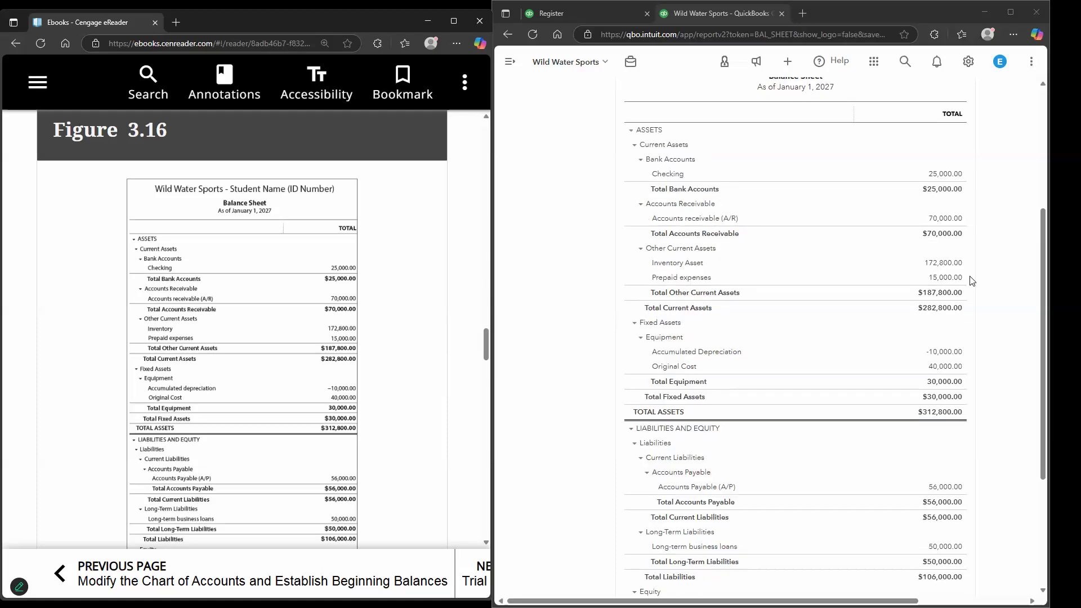
pyautogui.scroll(-1, 969, 287)
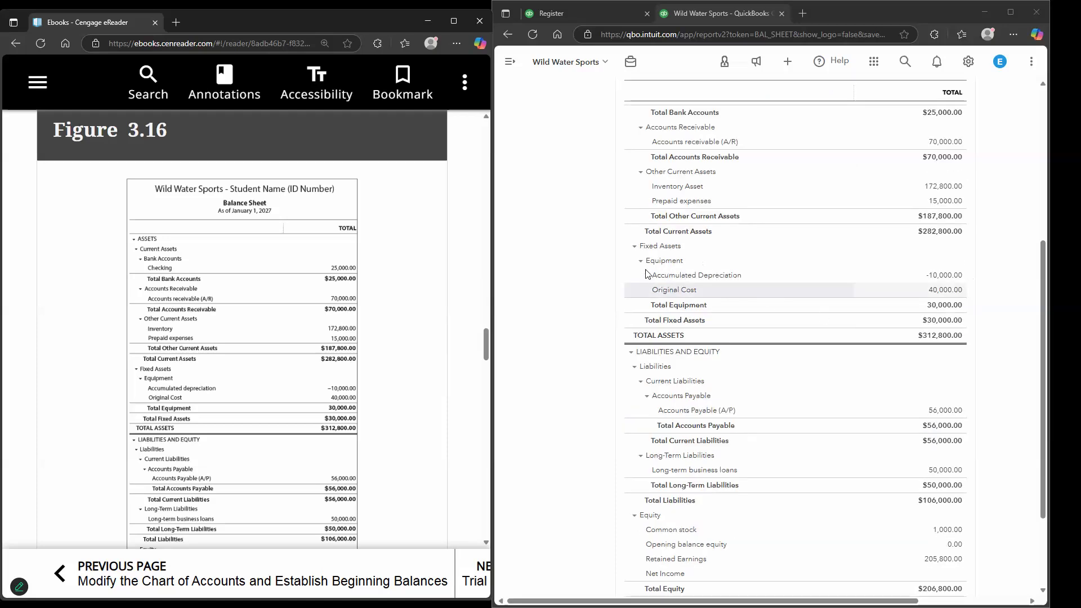
pyautogui.scroll(-1, 748, 242)
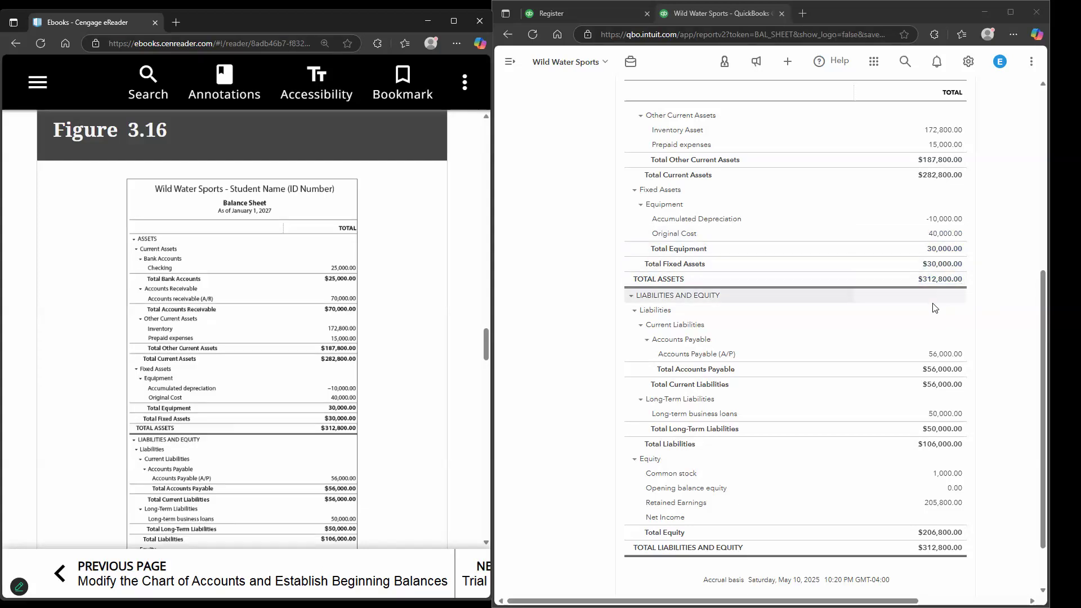
# - Compare the liabilities and equity balances in the report with those in Figure 3.16
pyautogui.scroll(-3, 438, 325)
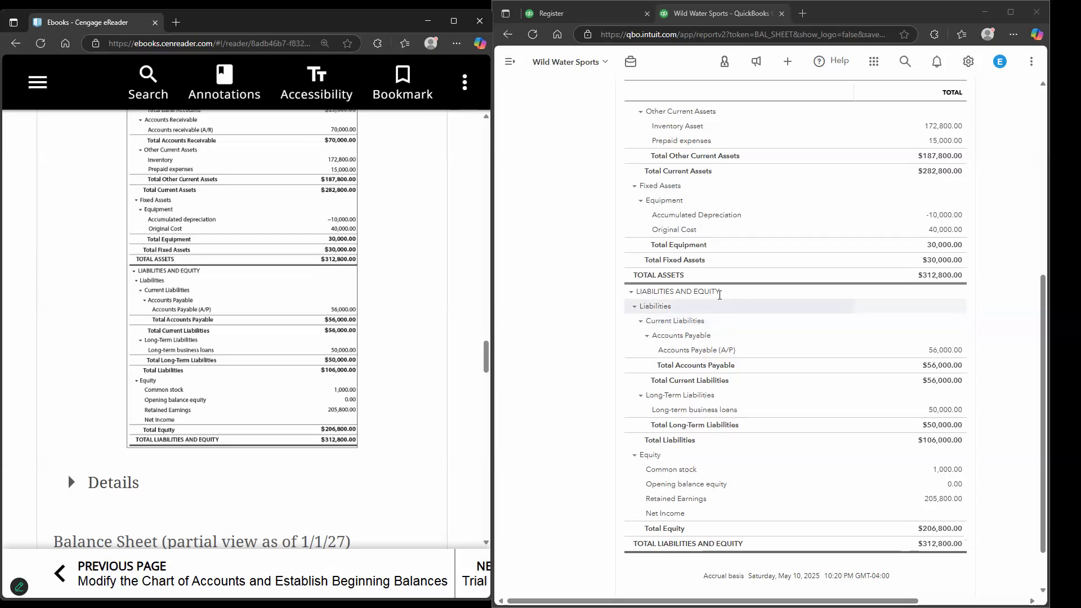
pyautogui.scroll(-1, 714, 290)
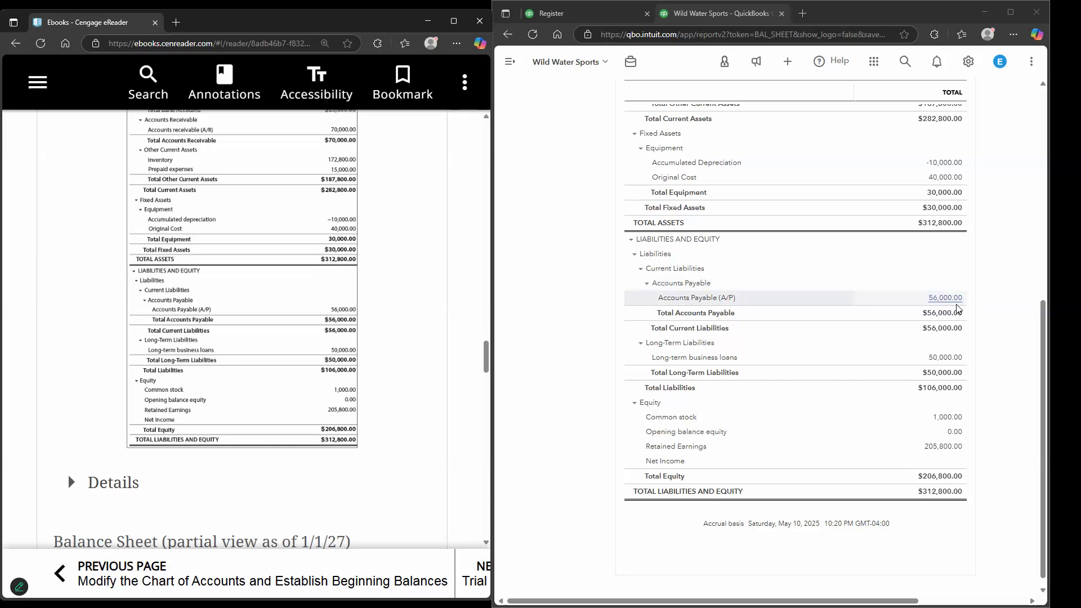
pyautogui.scroll(-1, 963, 346)
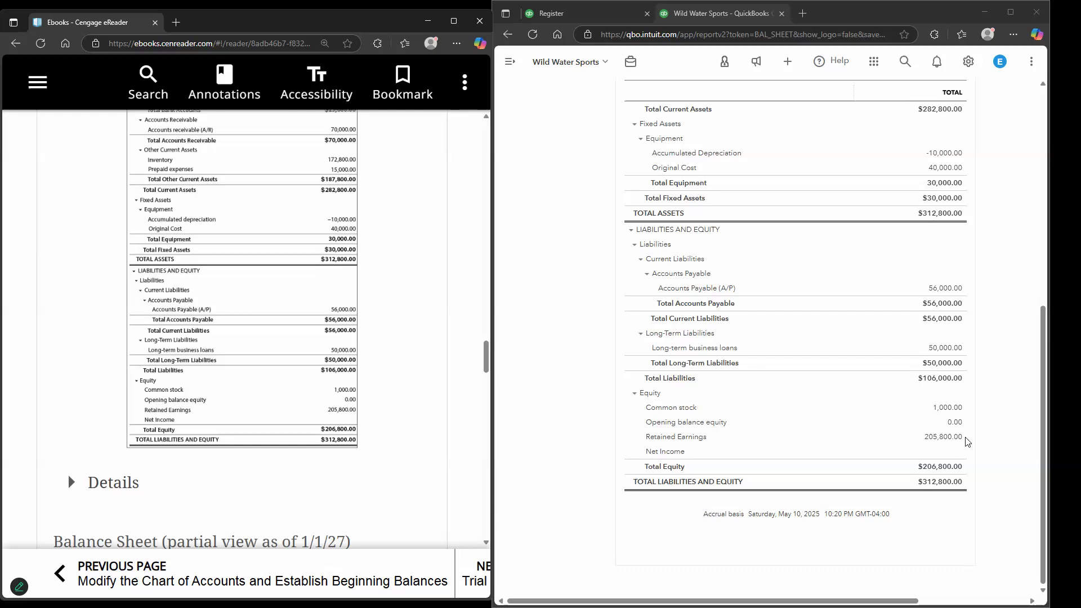
pyautogui.scroll(2, 914, 507)
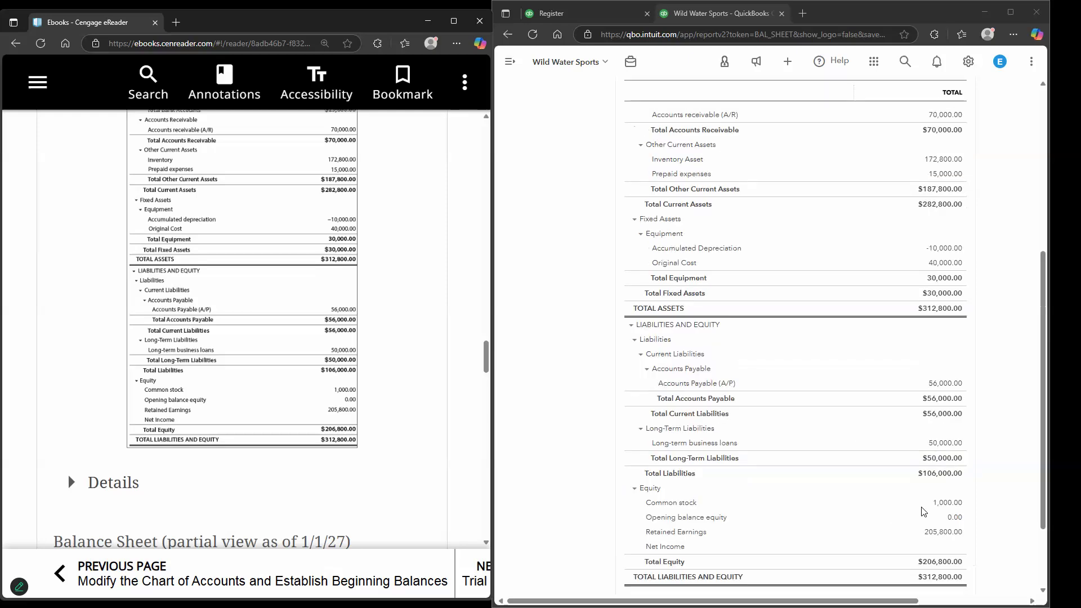
# - Read textbook steps 12 and 13 on printing and saving the report, and open the balance sheet's print preview
pyautogui.scroll(-10, 400, 410)
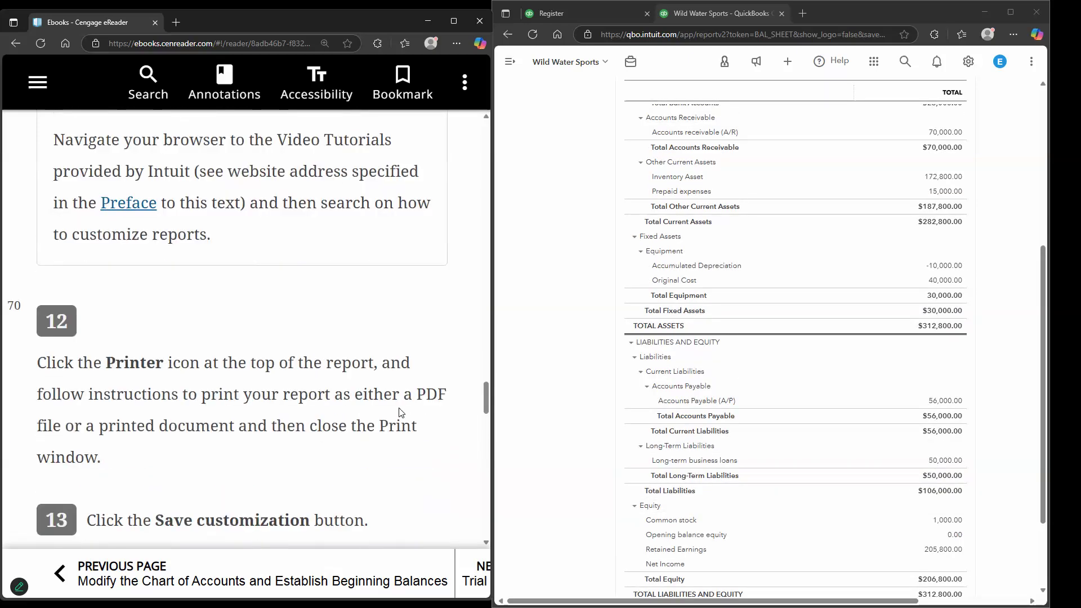
pyautogui.scroll(-1, 395, 428)
pyautogui.scroll(1, 394, 426)
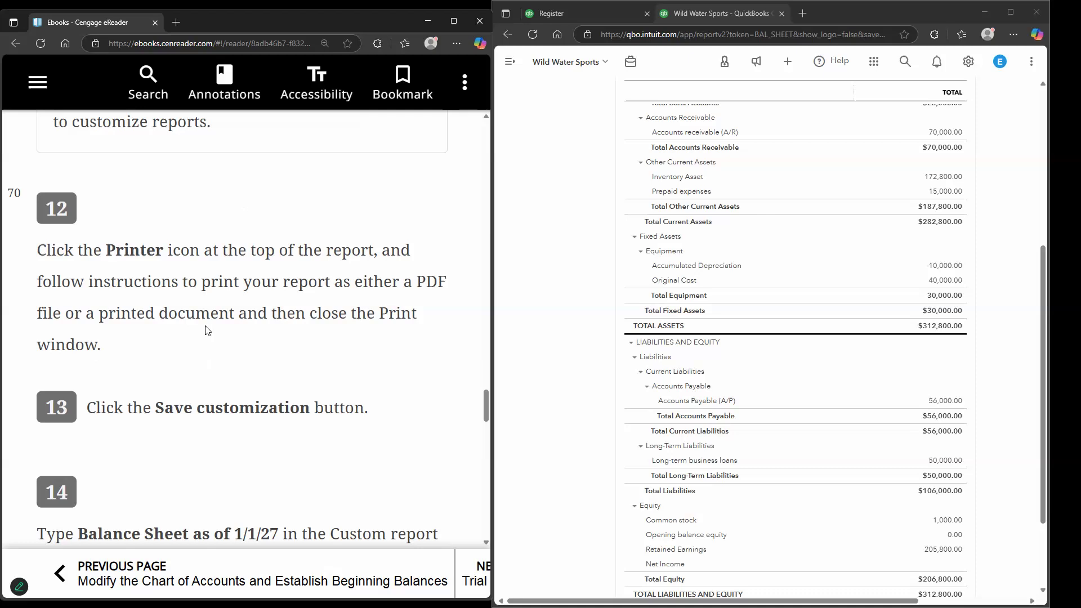
pyautogui.scroll(1, 315, 347)
pyautogui.scroll(5, 854, 319)
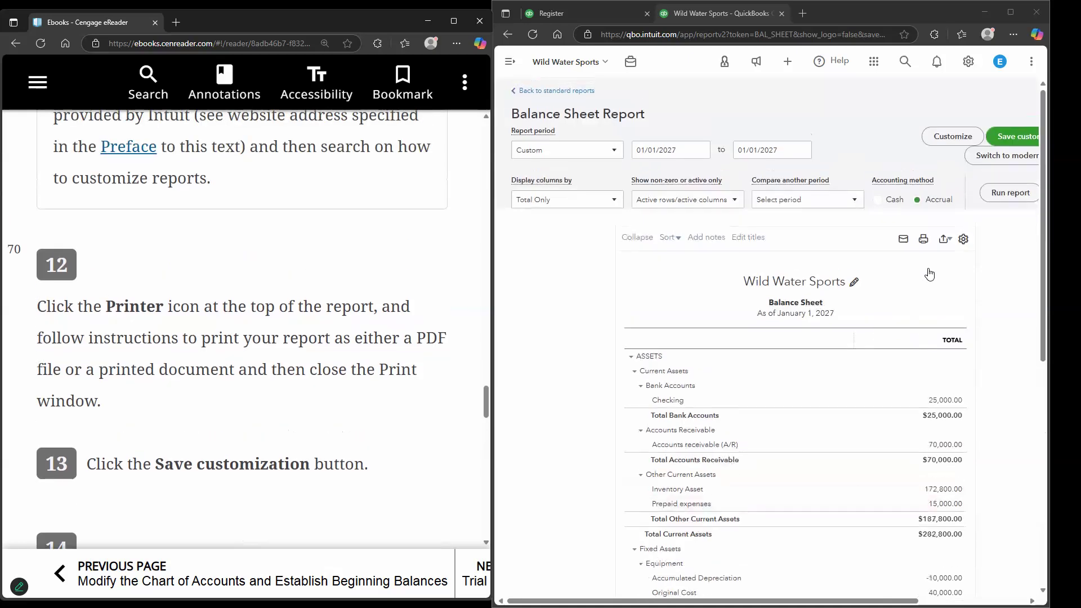
pyautogui.click(921, 242)
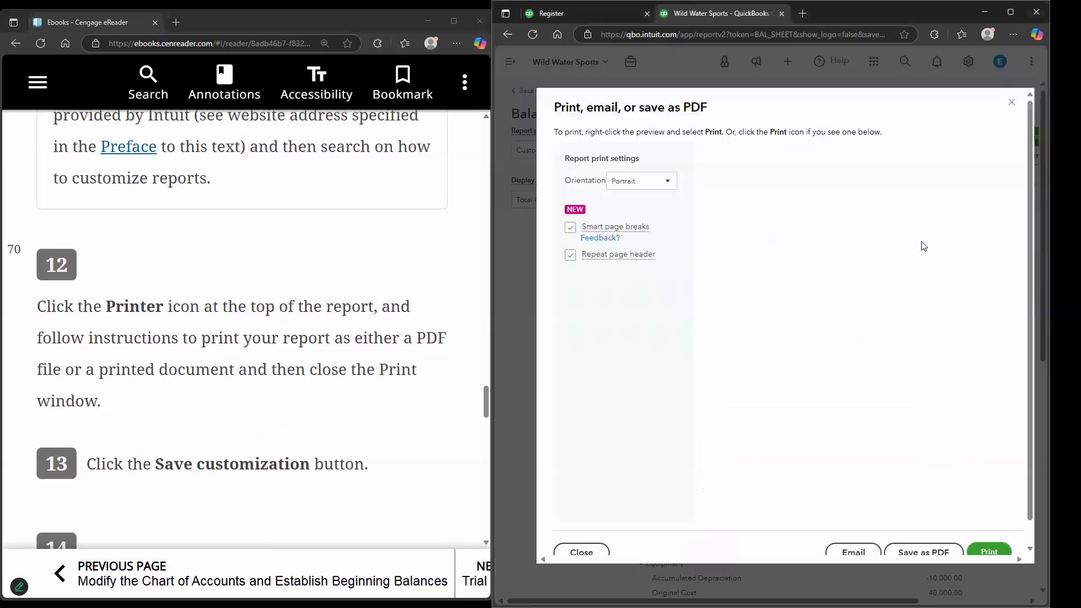
pyautogui.scroll(-1, 865, 465)
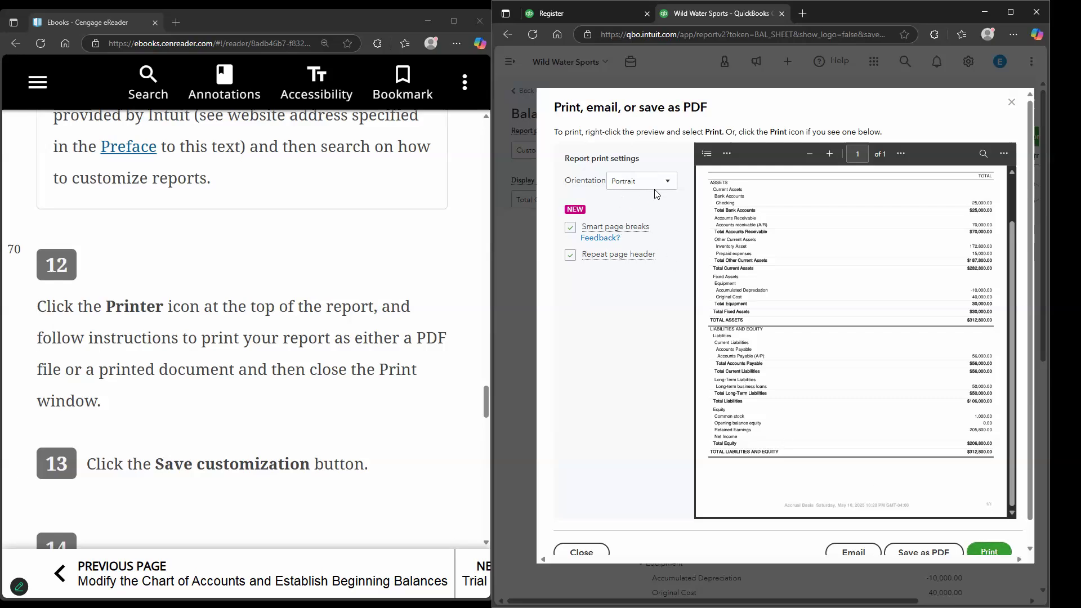
# - Set the print orientation to Landscape, switch smart page breaks off and back on, and turn off the repeated page header
pyautogui.click(637, 191)
pyautogui.click(639, 220)
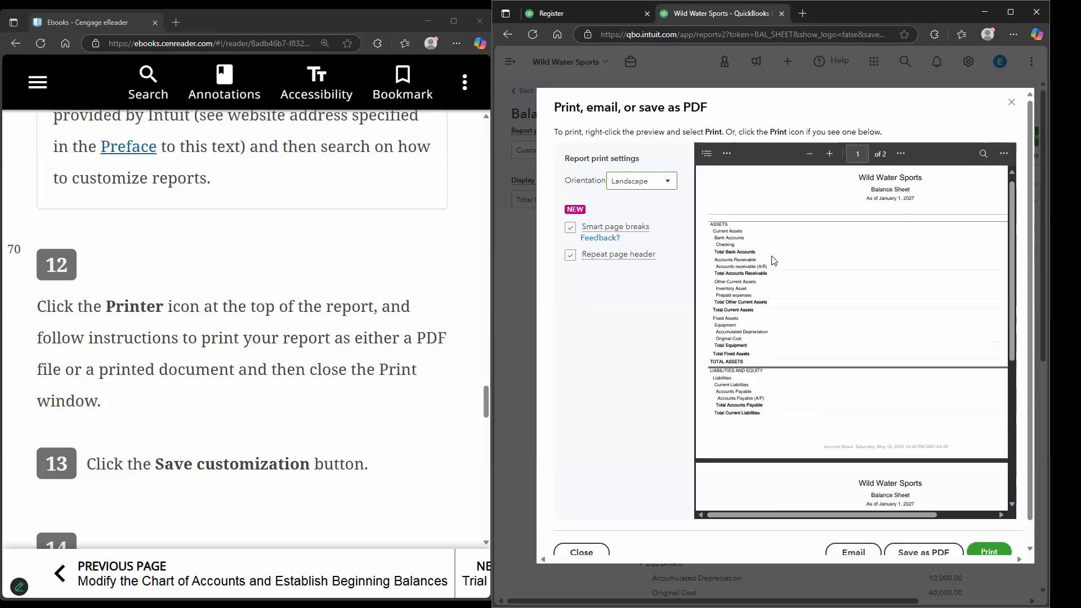
pyautogui.click(571, 229)
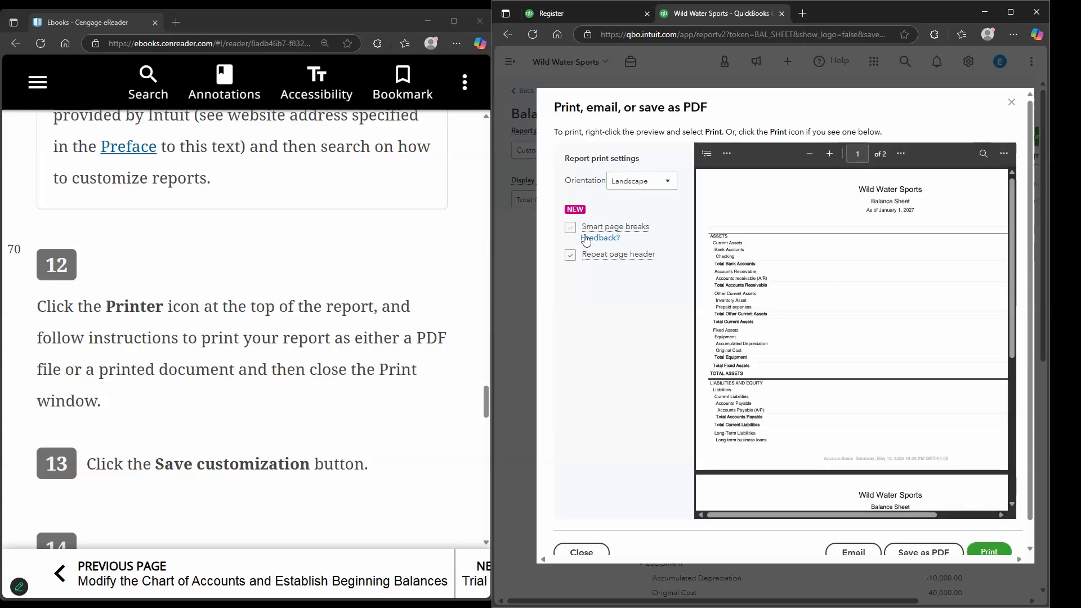
pyautogui.click(569, 228)
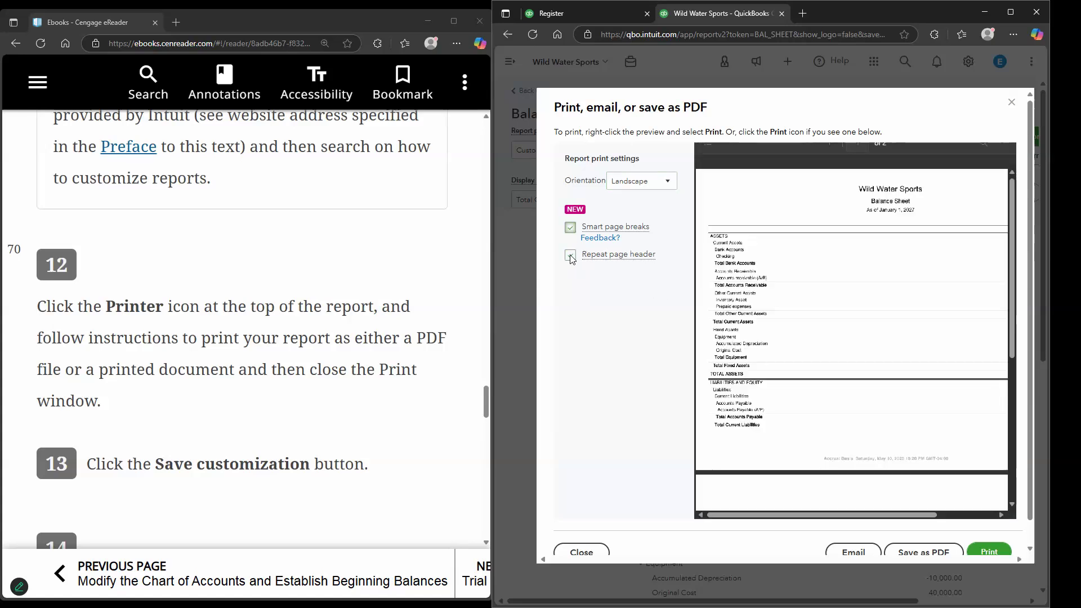
pyautogui.click(570, 257)
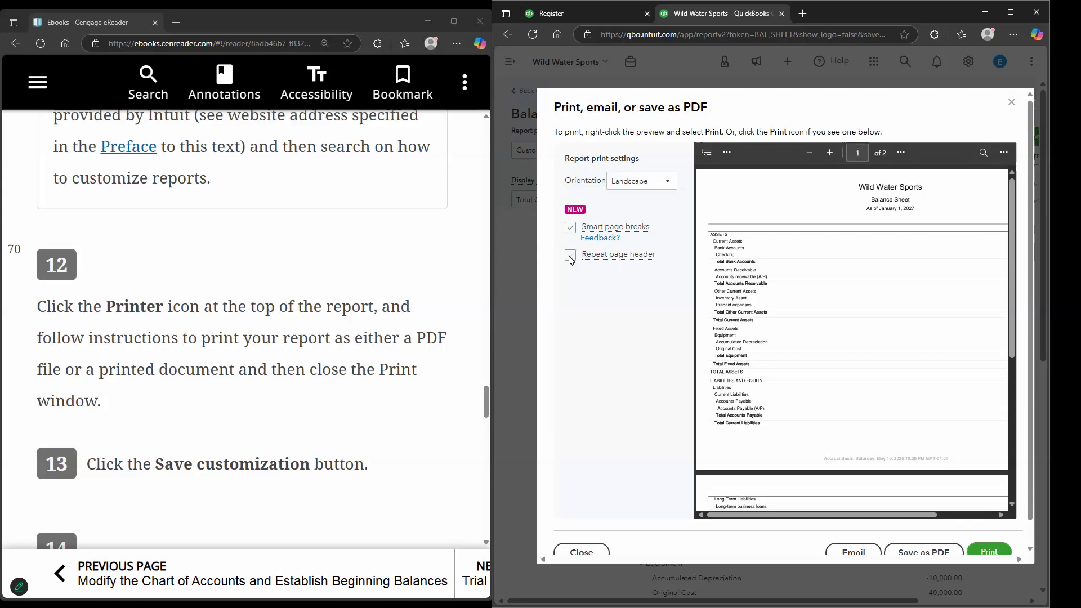
# - Turn the repeated page header back on, check both pages of the balance sheet preview, and close the print preview
pyautogui.click(570, 259)
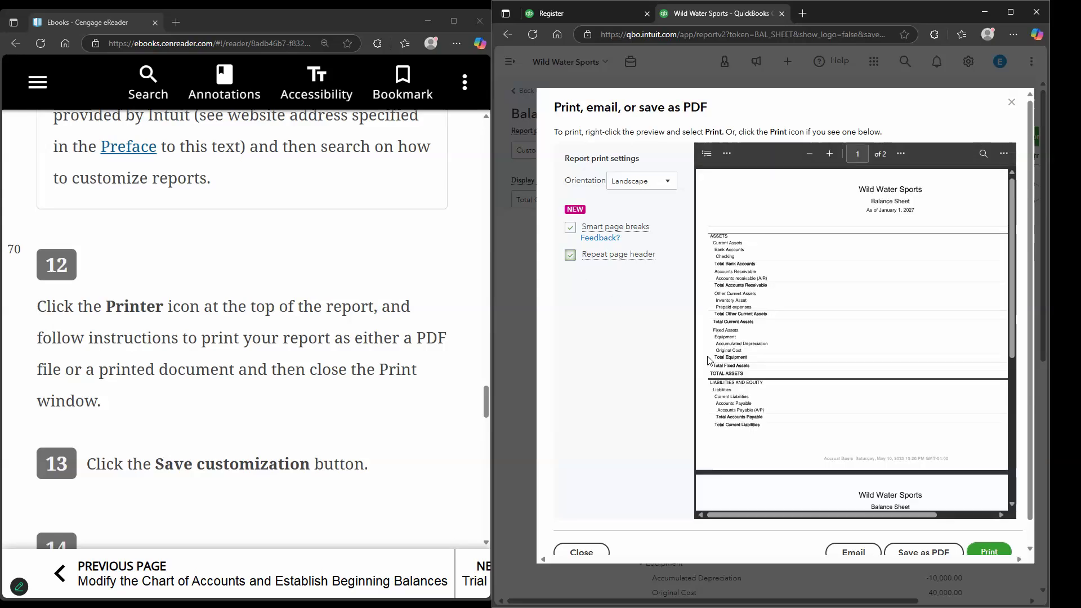
pyautogui.scroll(-1, 663, 464)
pyautogui.scroll(1, 642, 446)
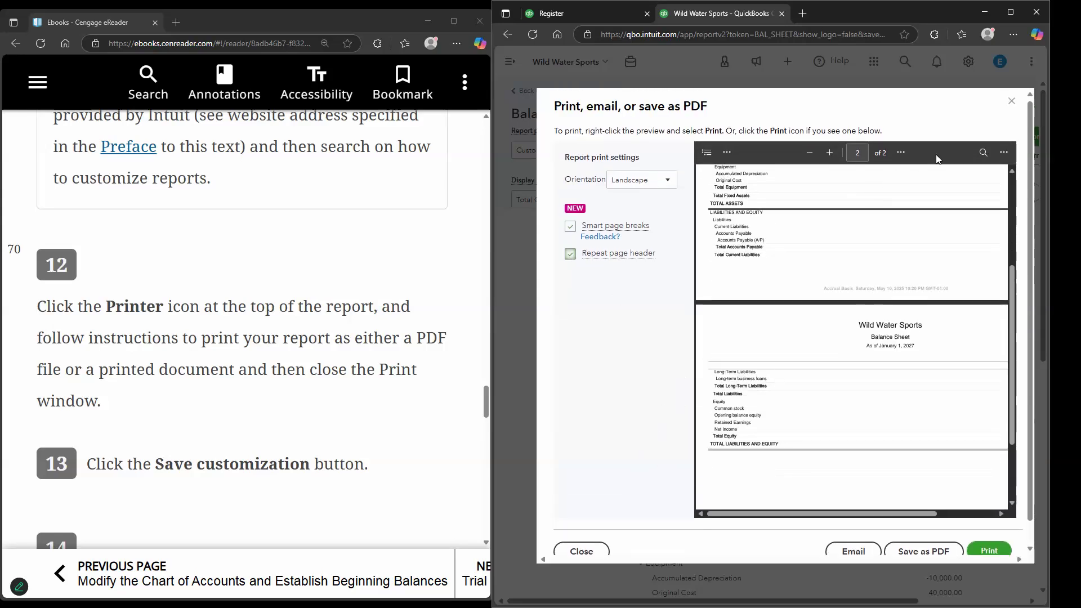
pyautogui.click(1011, 101)
# - Save the balance sheet's customization as described in textbook step 13 and return to the list of custom reports
pyautogui.scroll(-1, 335, 355)
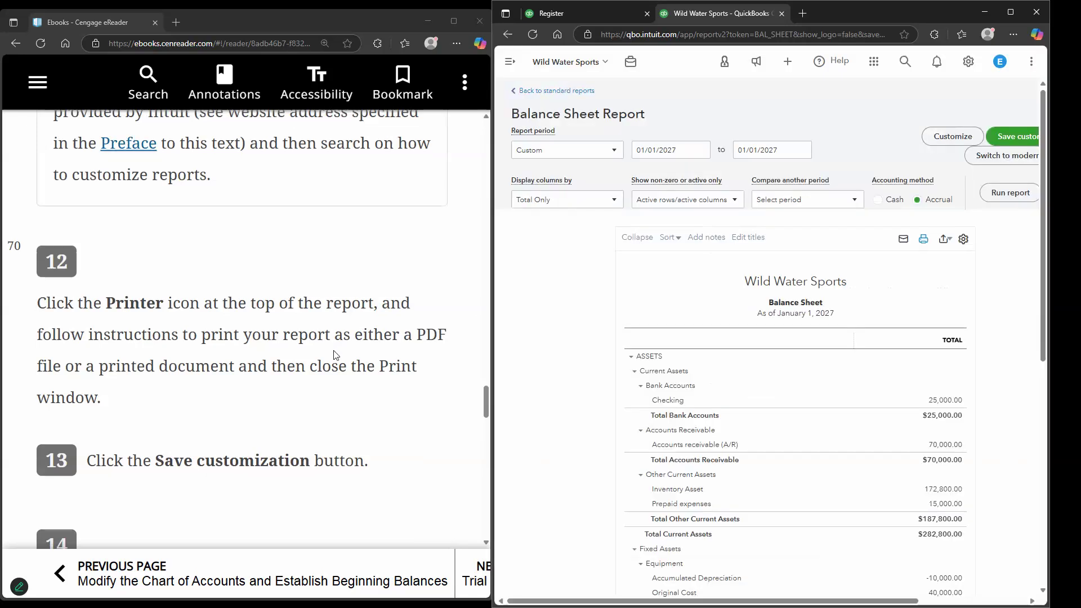
pyautogui.scroll(-3, 342, 360)
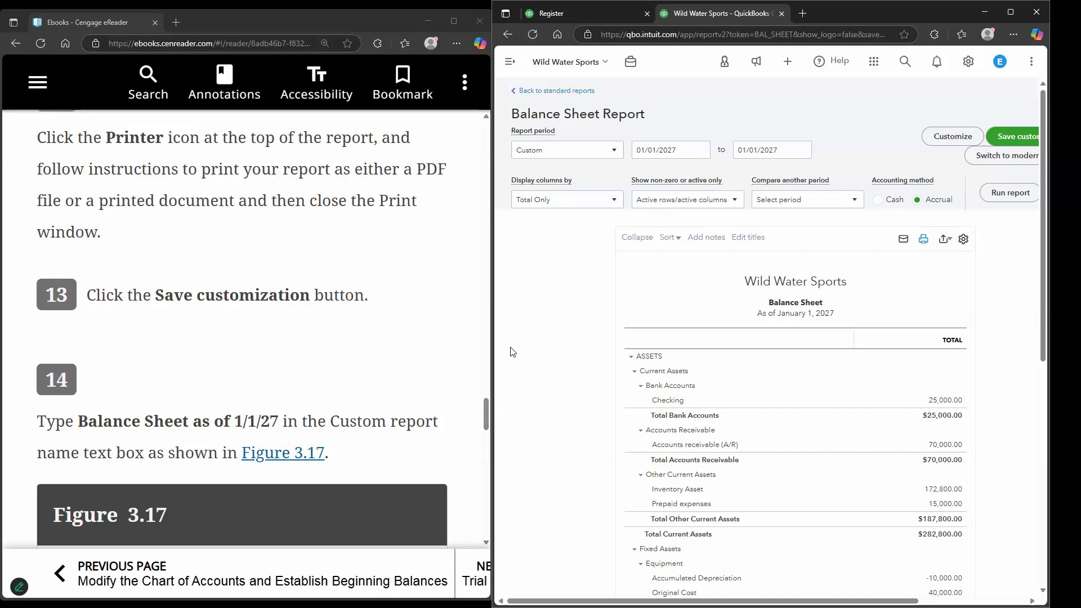
pyautogui.hotkey('ctrl', '-')
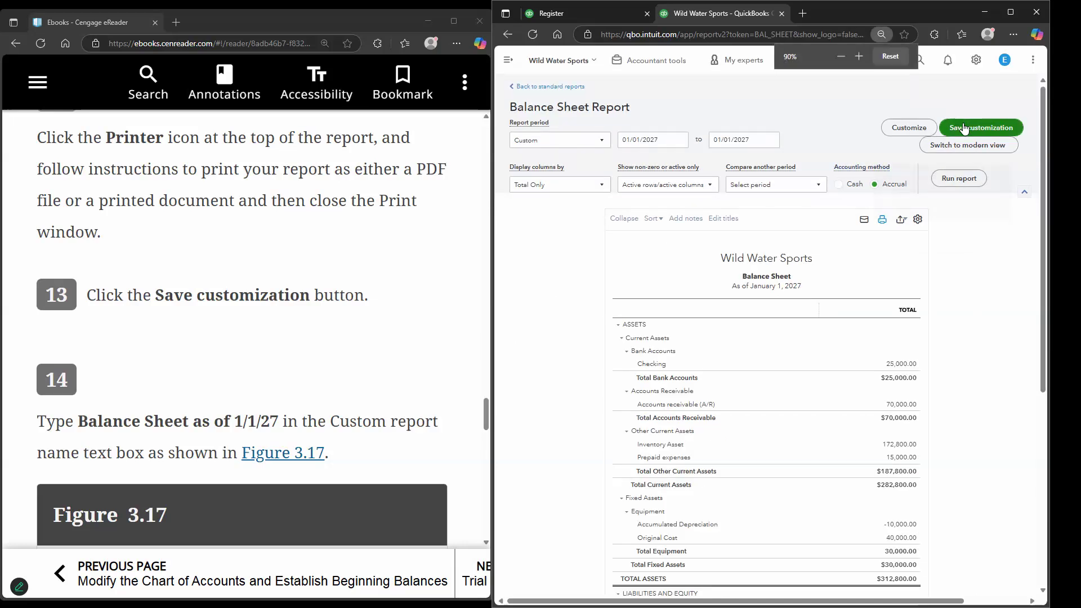
pyautogui.click(959, 134)
pyautogui.click(992, 290)
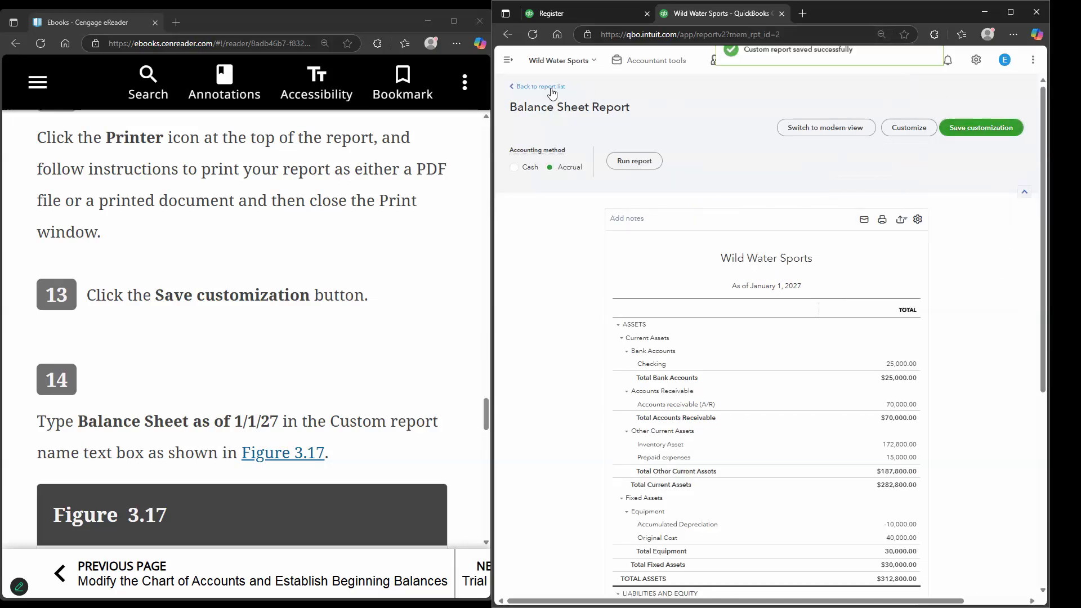
pyautogui.click(538, 87)
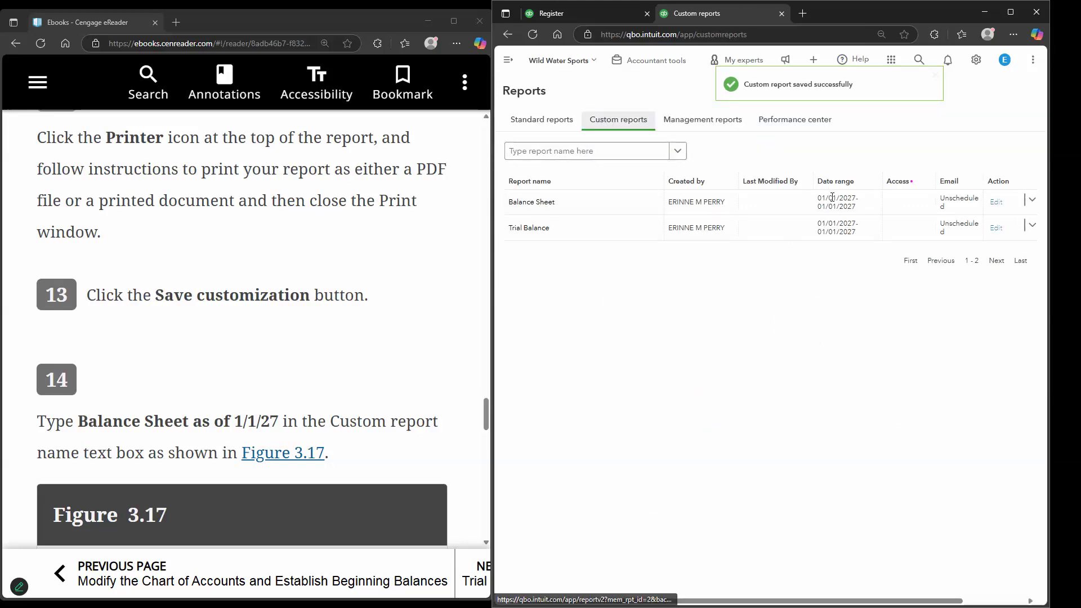
# - Read textbook steps 14 to 16, reopen the saved Balance Sheet custom report, and show its export options
pyautogui.scroll(-1, 382, 290)
pyautogui.scroll(-9, 382, 289)
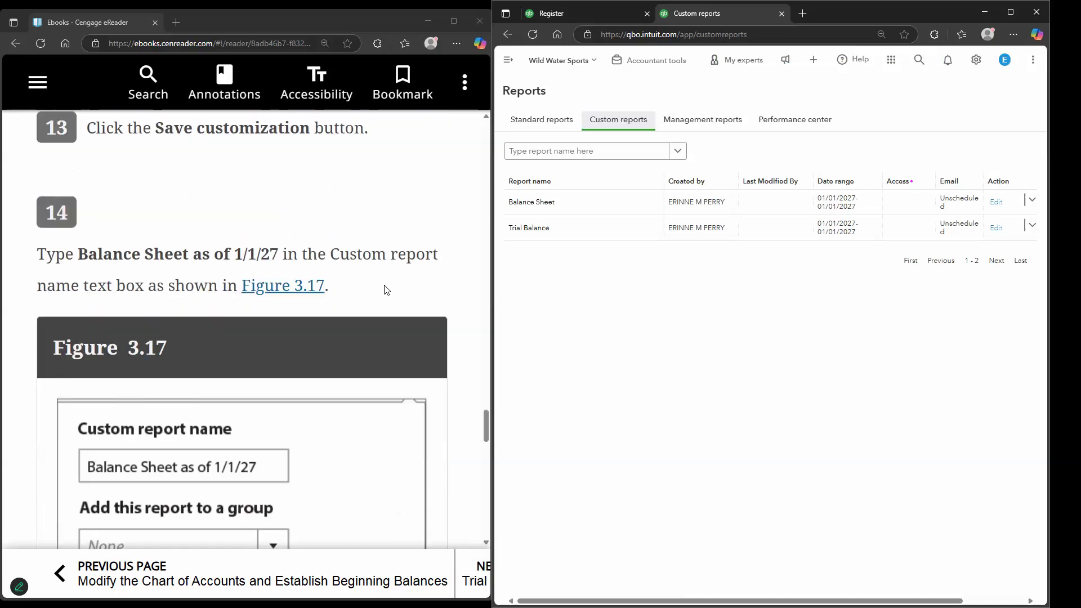
pyautogui.scroll(-12, 418, 312)
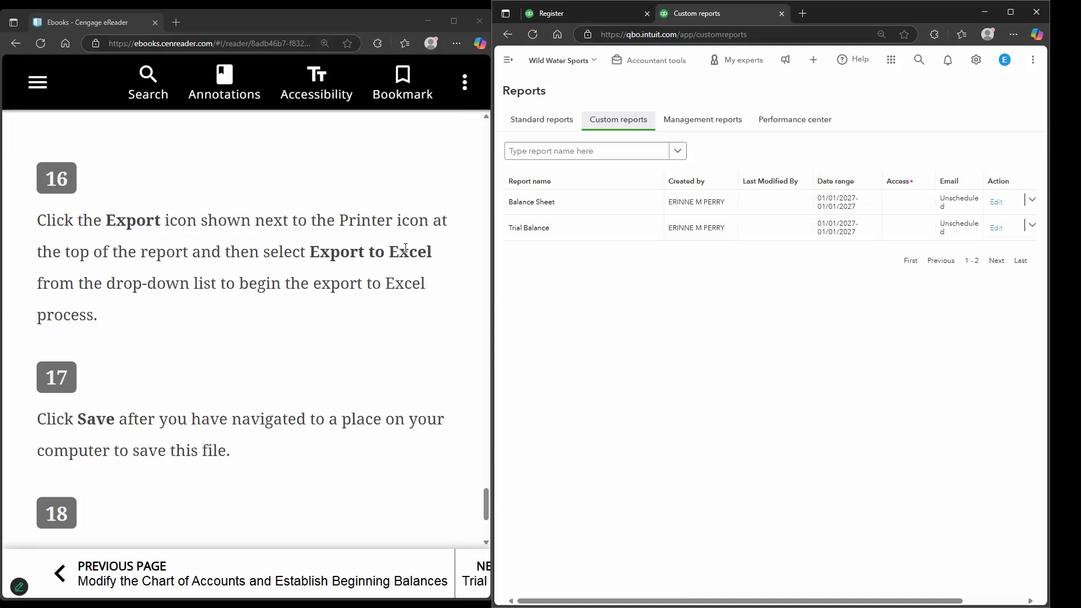
pyautogui.scroll(1, 405, 248)
pyautogui.click(542, 204)
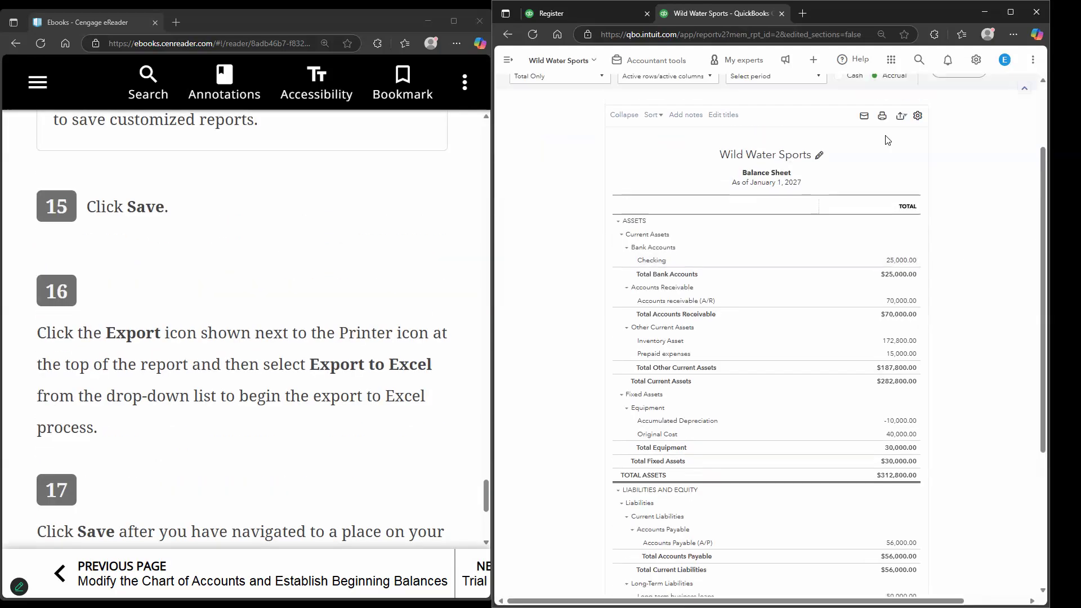
pyautogui.scroll(1, 885, 135)
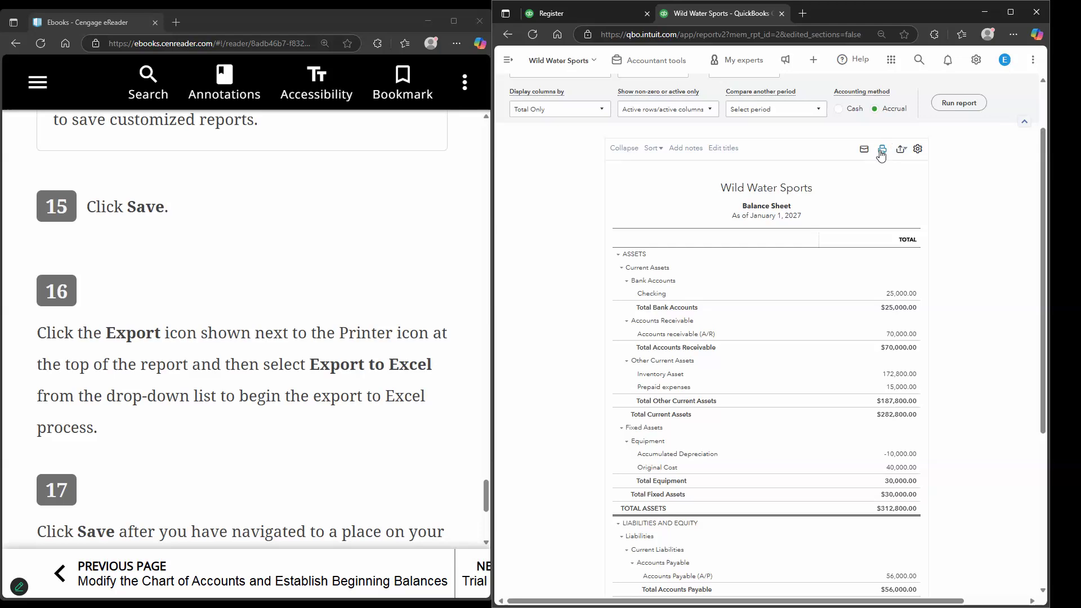
pyautogui.click(899, 151)
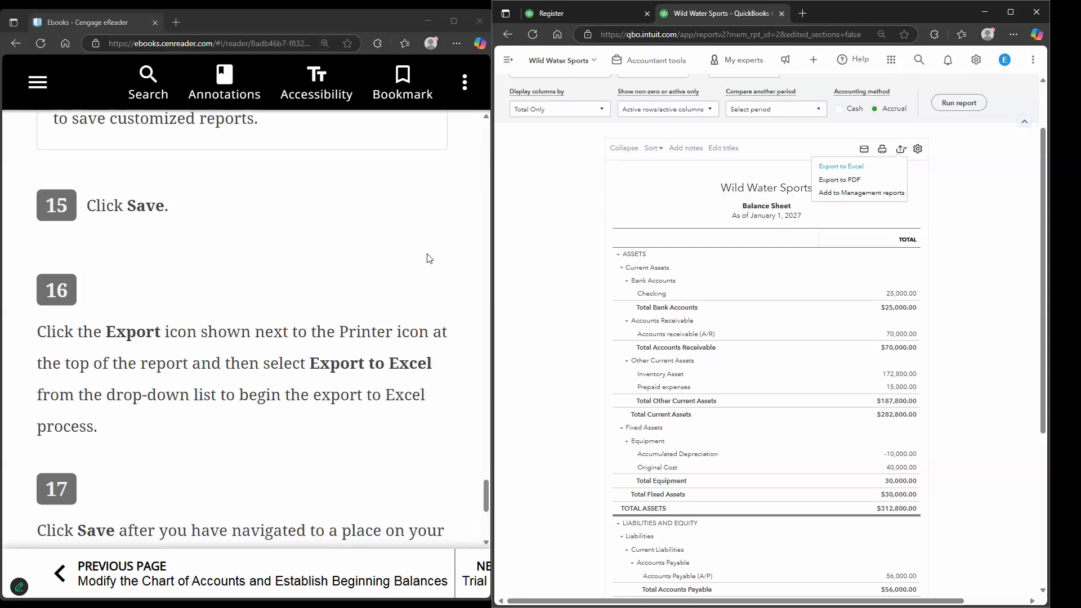
# - Read textbook steps 17 to 19 on the Excel export and go on to the Trial Balance section with Figure 3.18
pyautogui.scroll(-4, 427, 255)
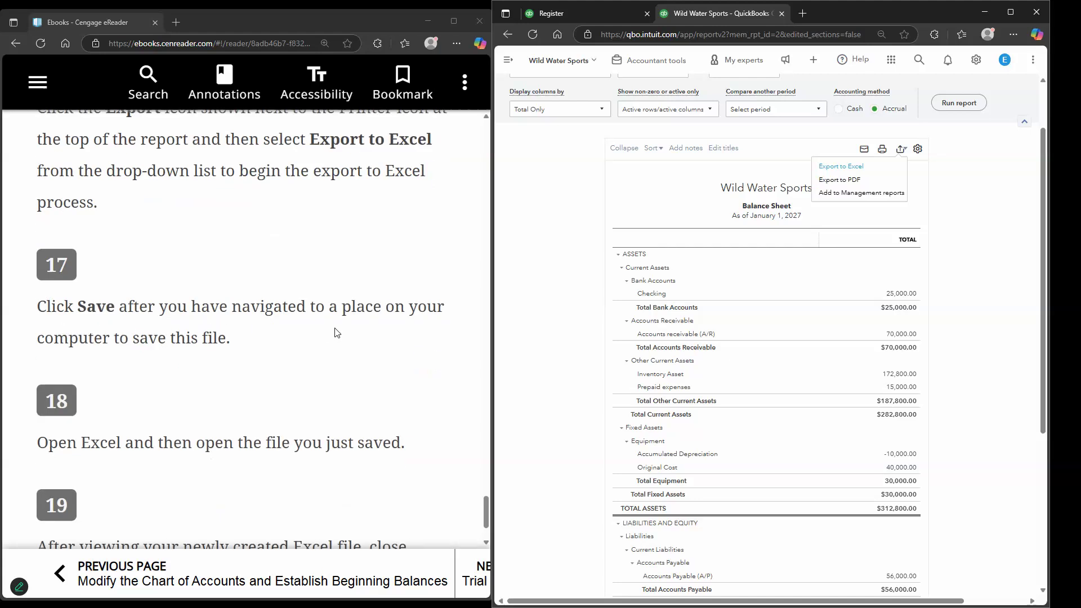
pyautogui.scroll(-2, 334, 332)
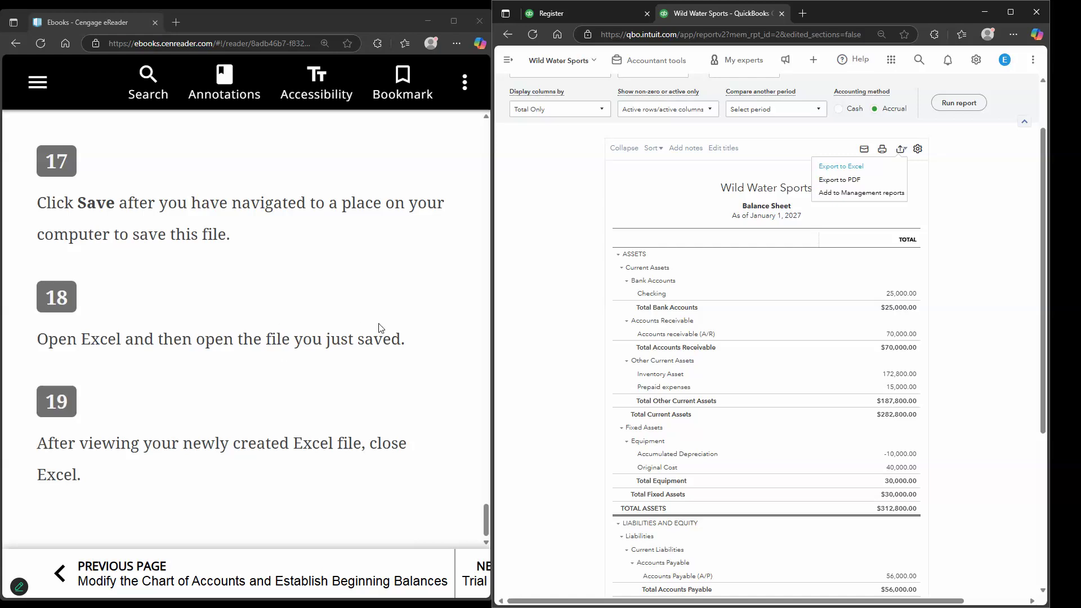
pyautogui.click(478, 577)
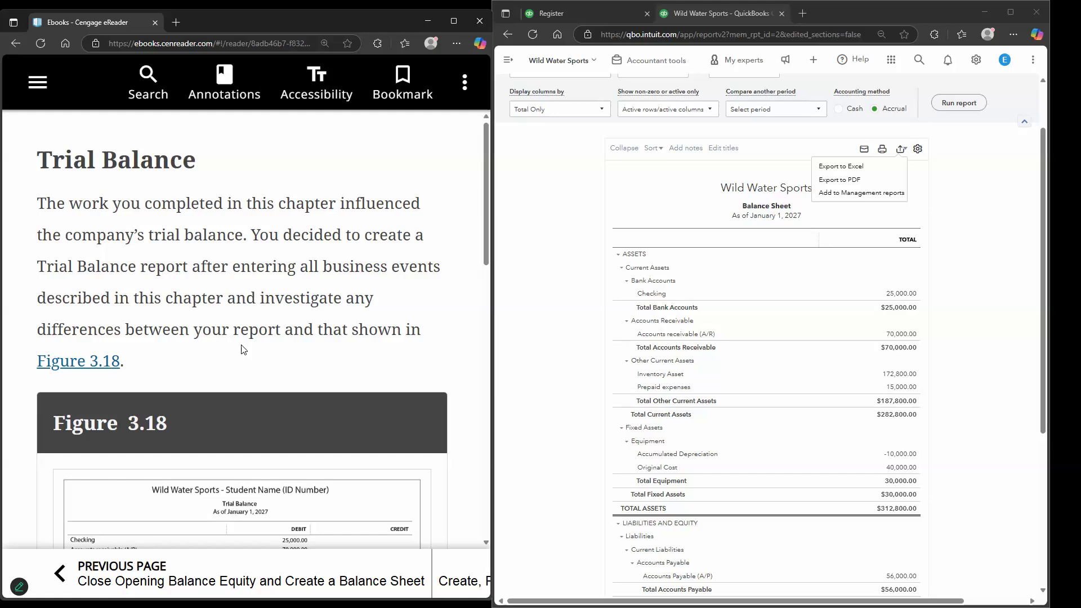
pyautogui.scroll(-1, 229, 291)
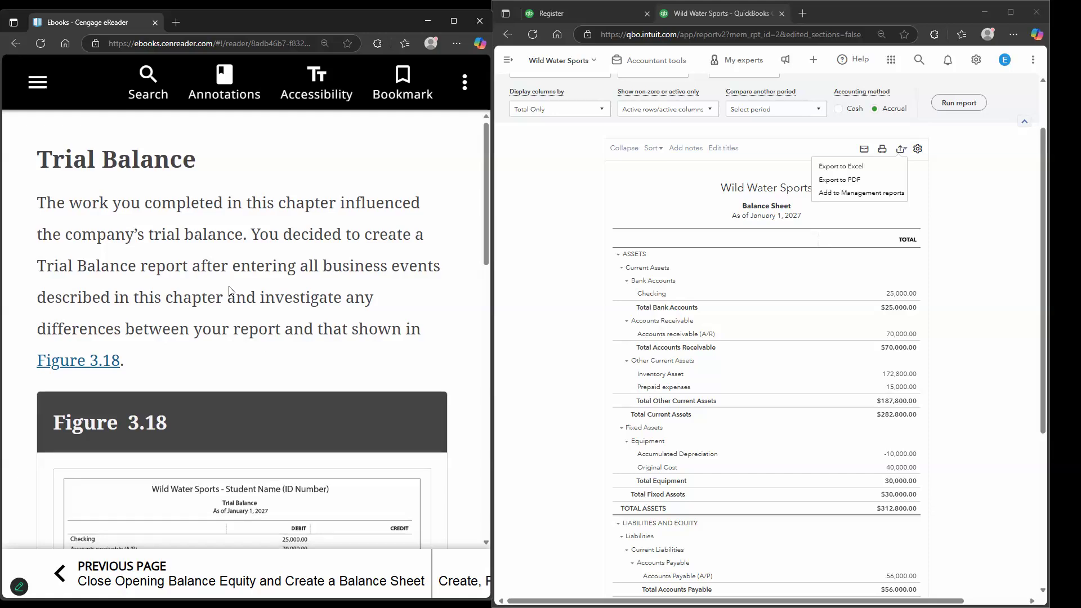
pyautogui.scroll(-2, 228, 286)
# - Open the saved Trial Balance custom report and compare its debit and credit balances with the enlarged Figure 3.18
pyautogui.scroll(2, 575, 91)
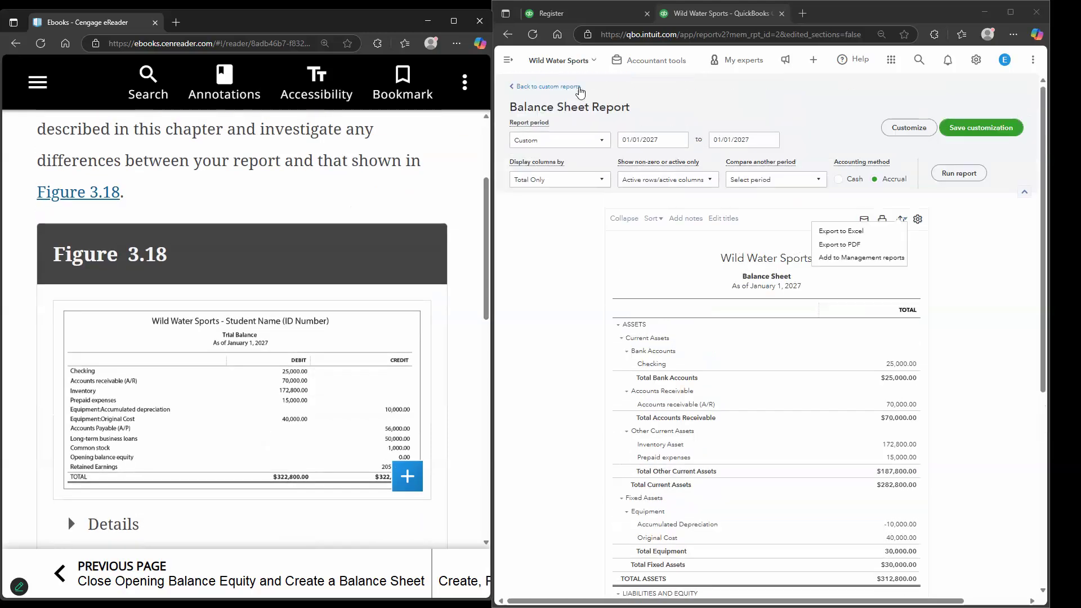
pyautogui.click(574, 88)
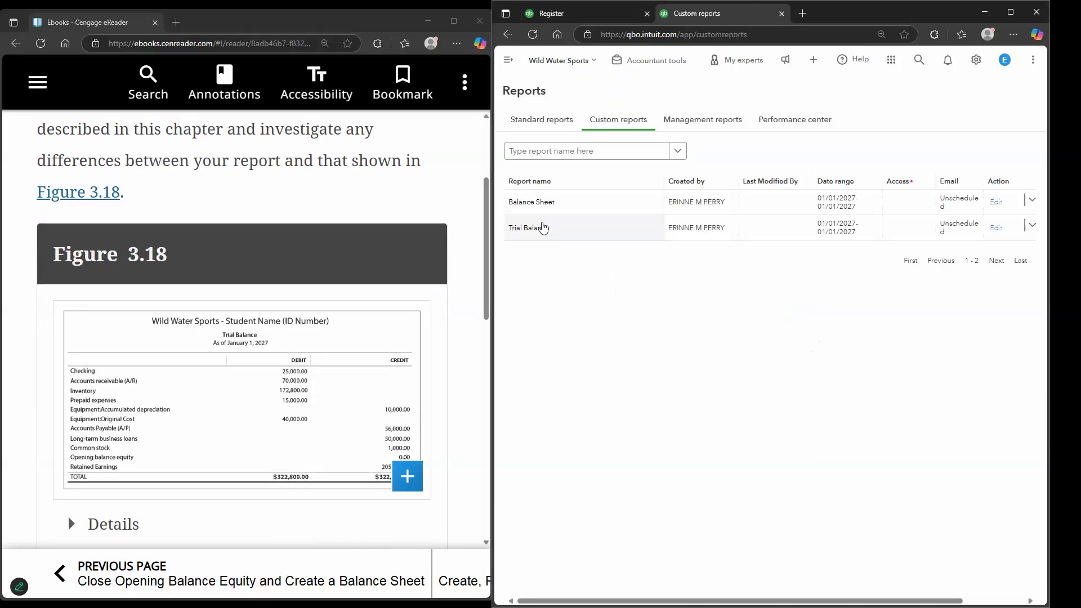
pyautogui.click(535, 229)
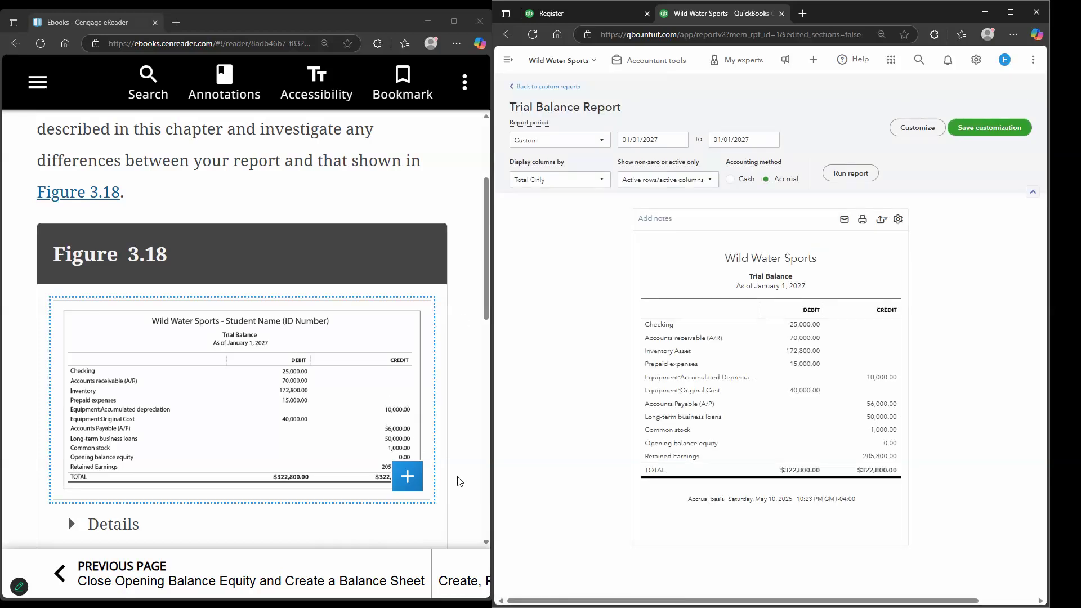
pyautogui.click(414, 476)
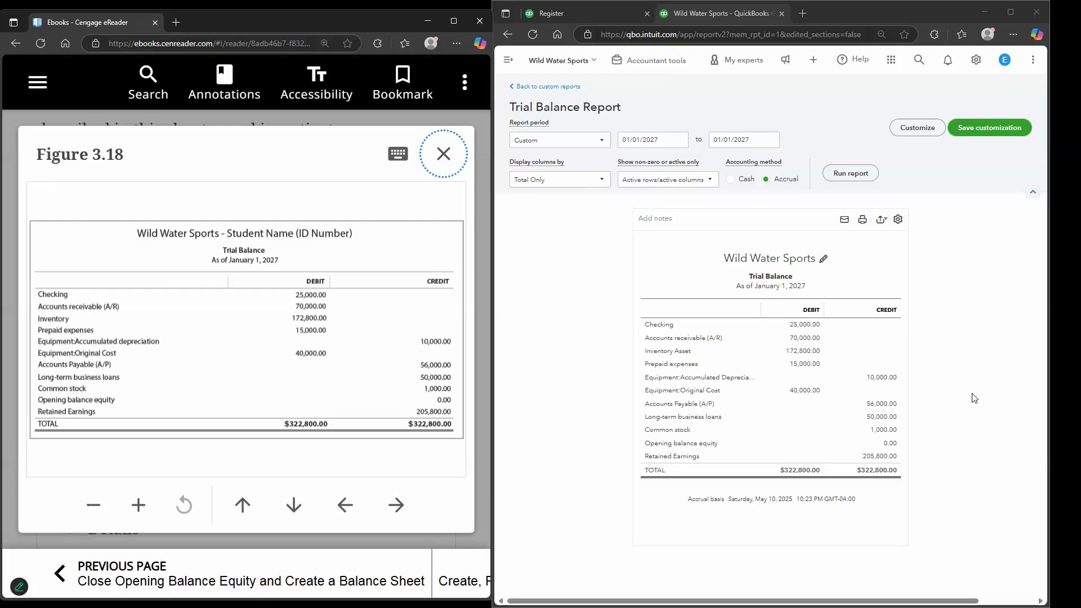
pyautogui.hotkey('ctrl', '+')
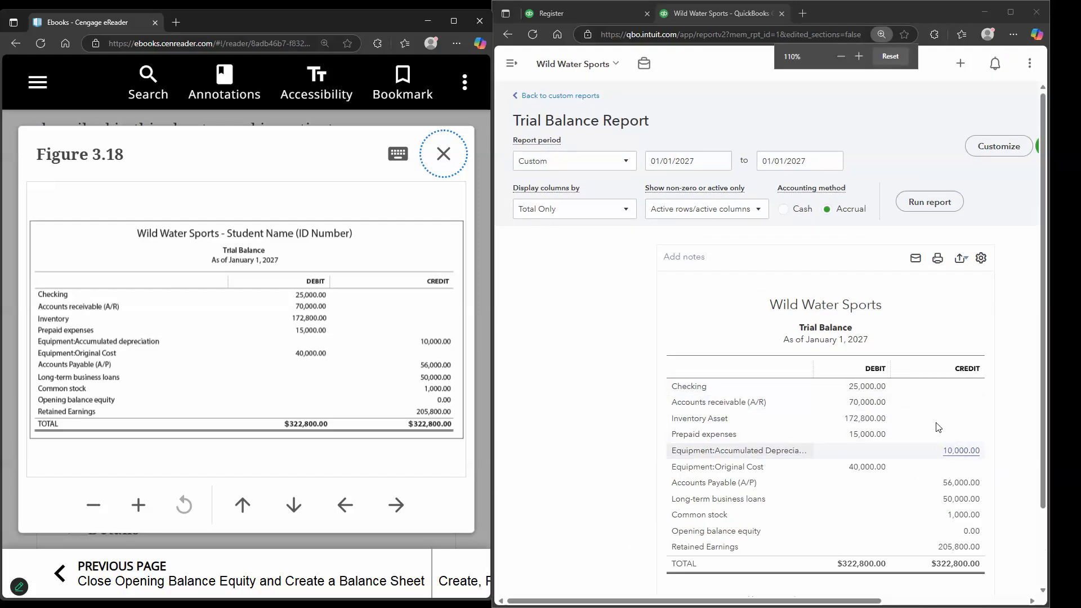
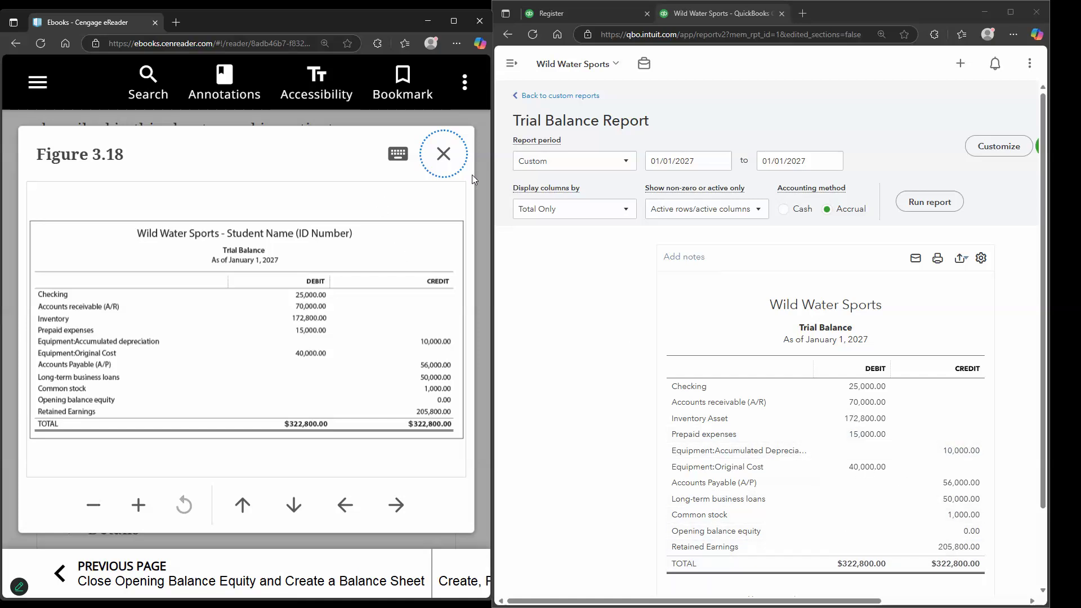
pyautogui.press('Escape')
# - Read the Trial Balance section's steps 1 to 3 and reopen the Trial Balance from the custom reports list
pyautogui.scroll(-3, 381, 323)
pyautogui.scroll(-6, 381, 327)
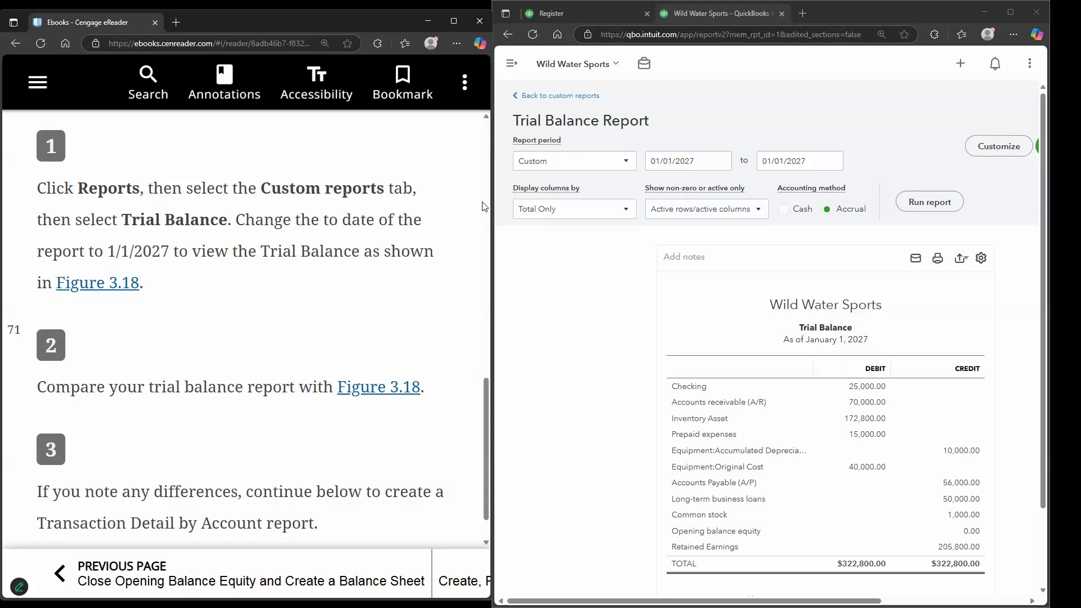
pyautogui.click(541, 97)
pyautogui.click(548, 282)
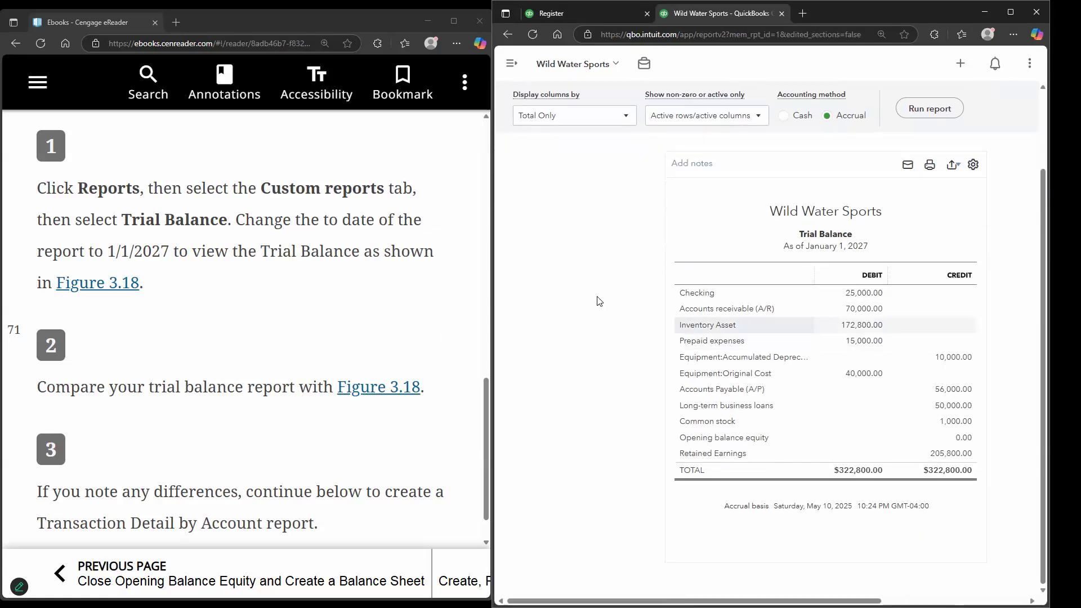
pyautogui.scroll(-1, 434, 313)
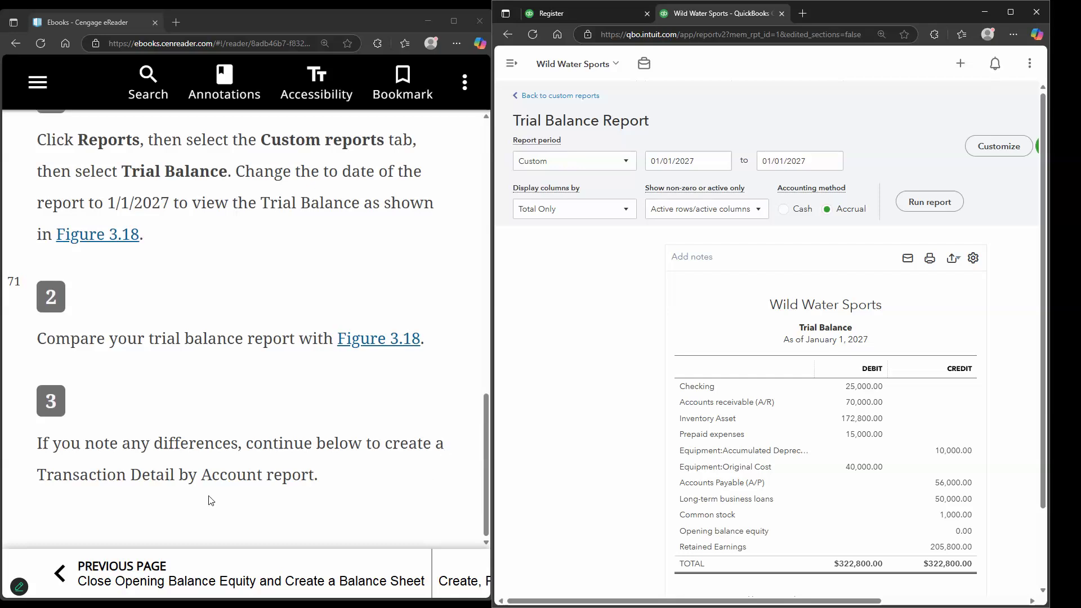
# - Read the textbook's introduction and first two steps on creating a Transaction Detail by Account report for 1/1/20 to 12/31/30
pyautogui.click(448, 581)
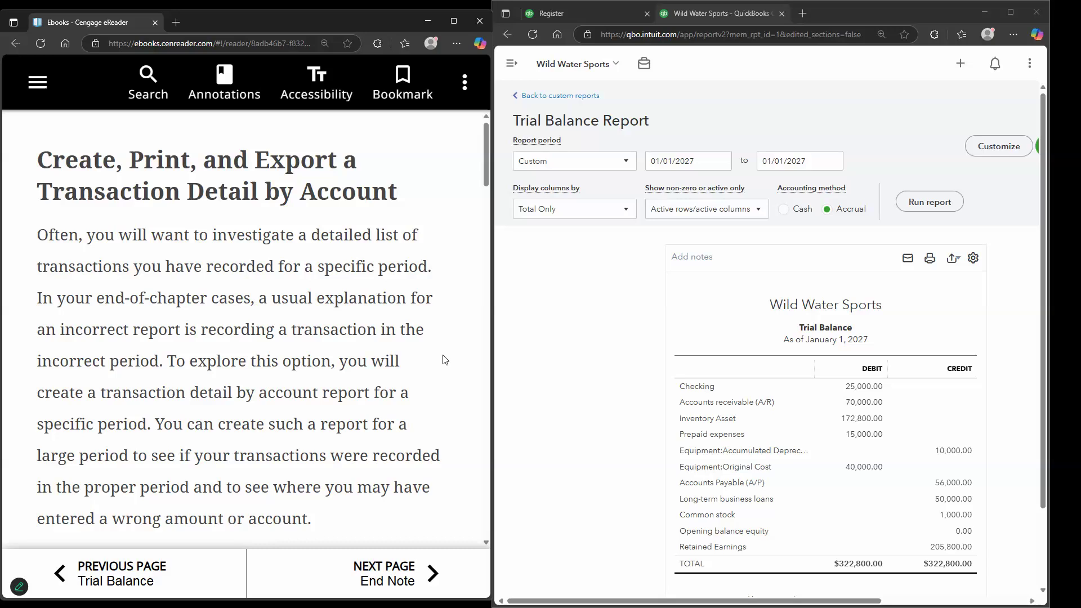
pyautogui.scroll(-1, 444, 359)
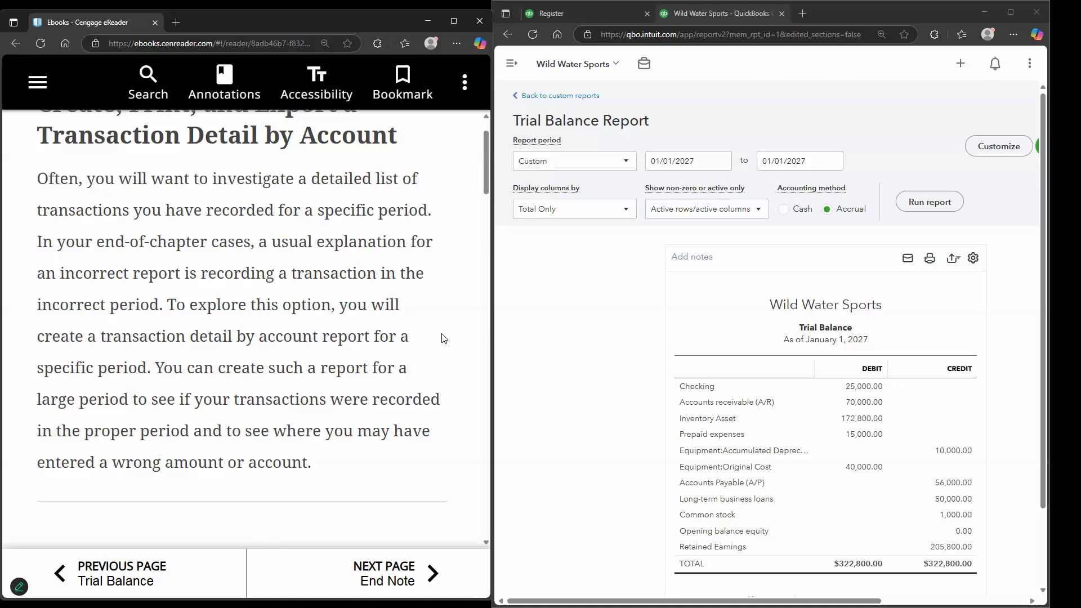
pyautogui.scroll(-1, 441, 337)
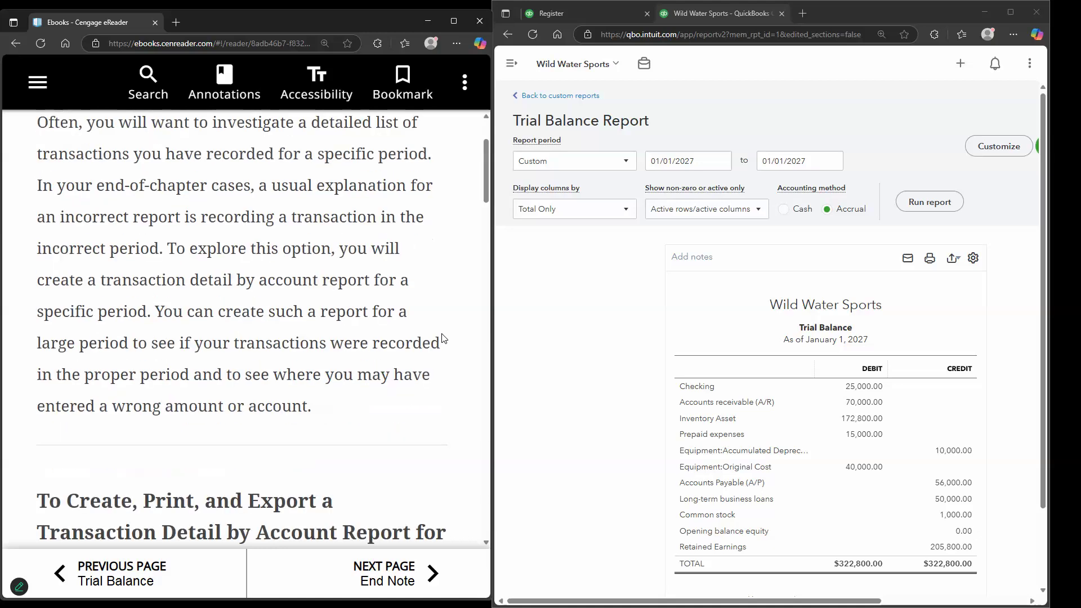
pyautogui.scroll(-1, 442, 338)
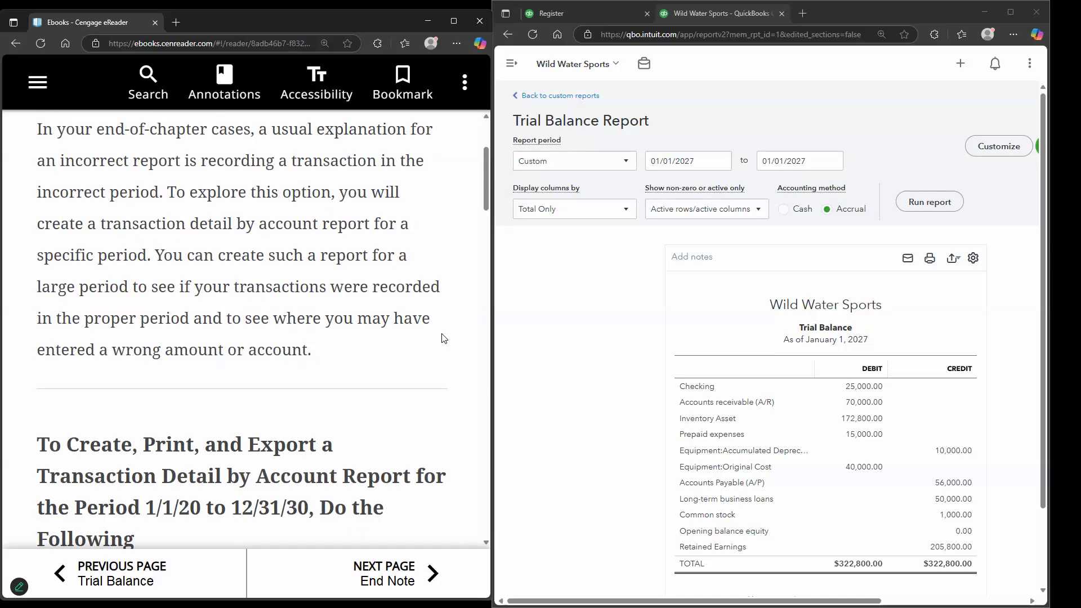
pyautogui.scroll(-1, 442, 337)
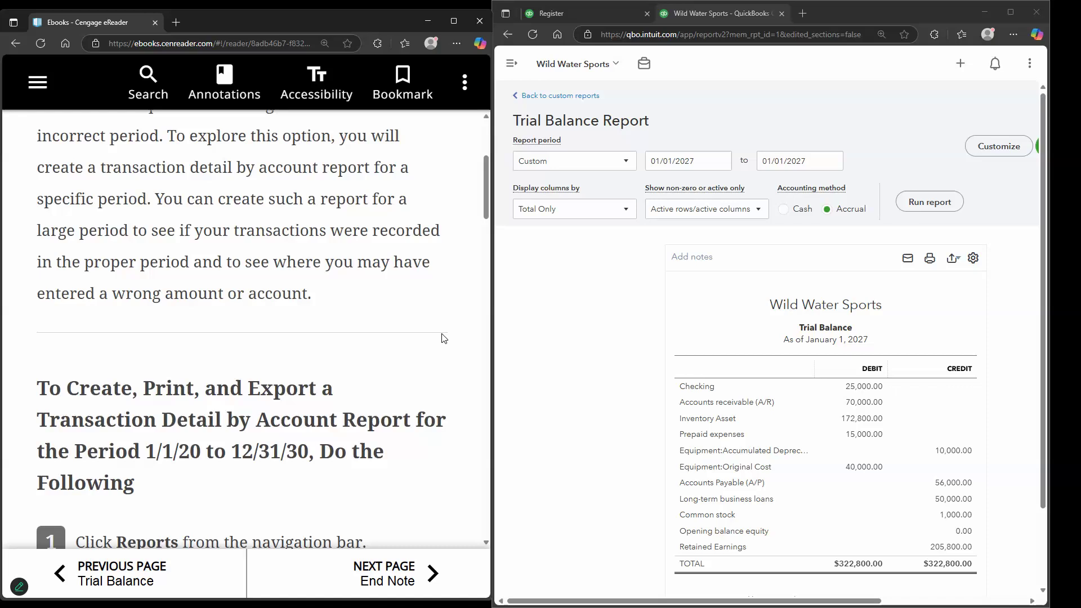
pyautogui.scroll(-1, 441, 338)
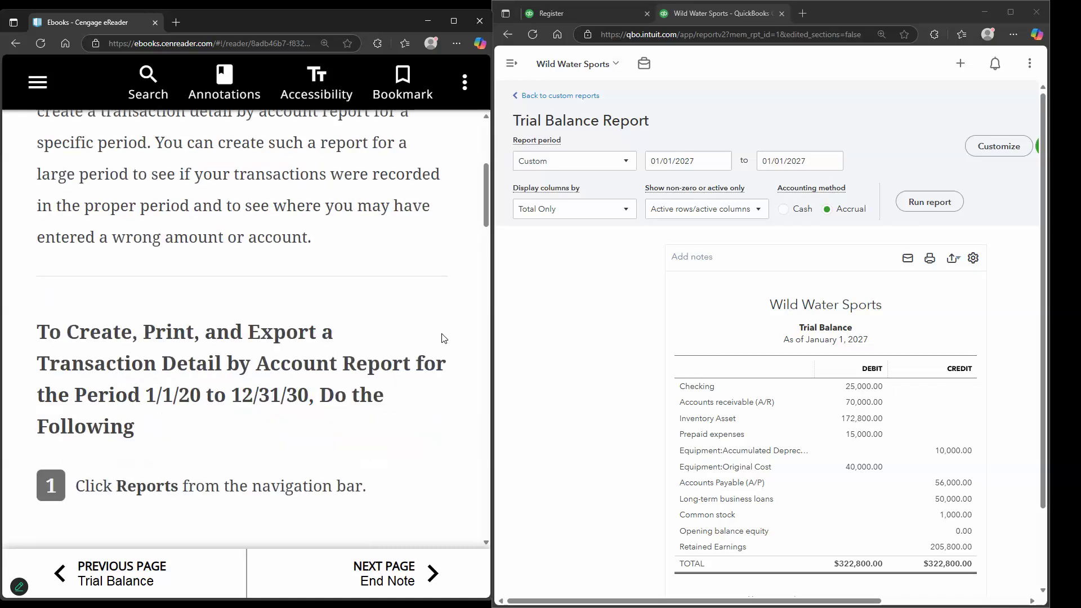
pyautogui.scroll(-1, 441, 338)
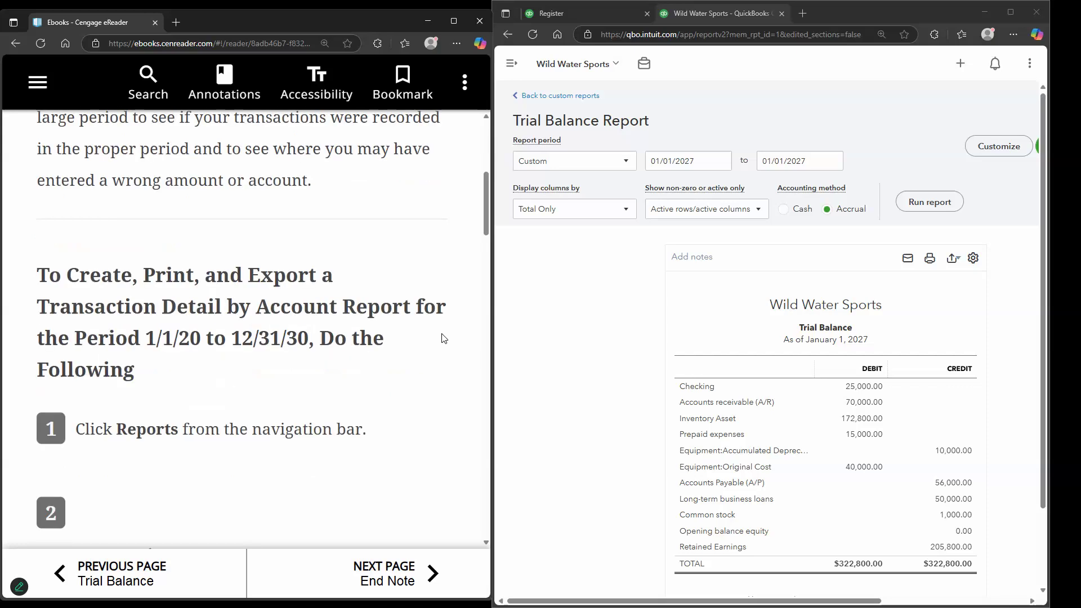
pyautogui.scroll(-1, 441, 338)
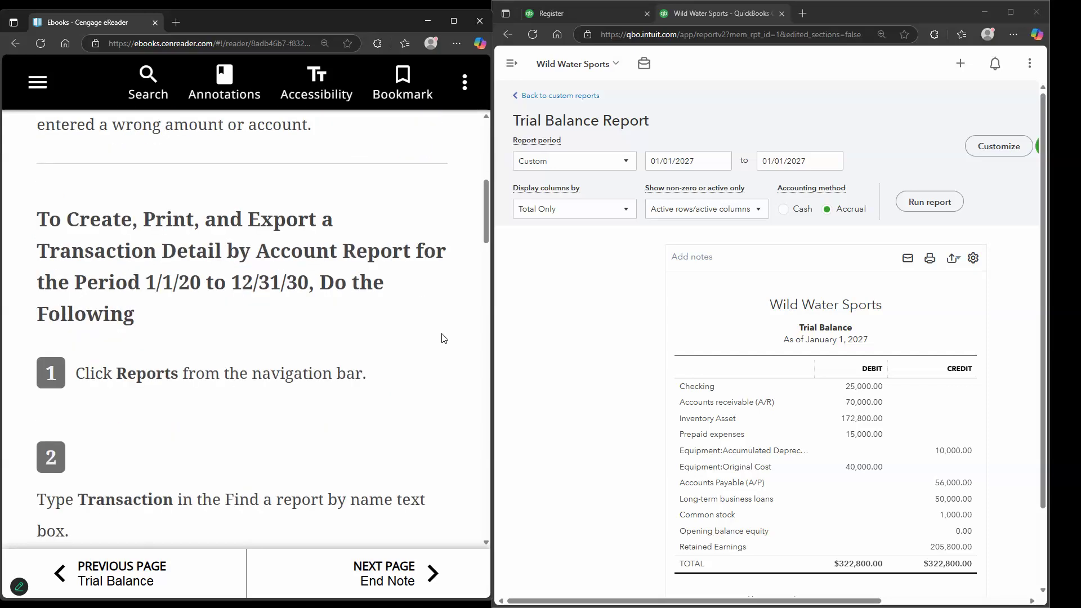
pyautogui.scroll(-1, 442, 338)
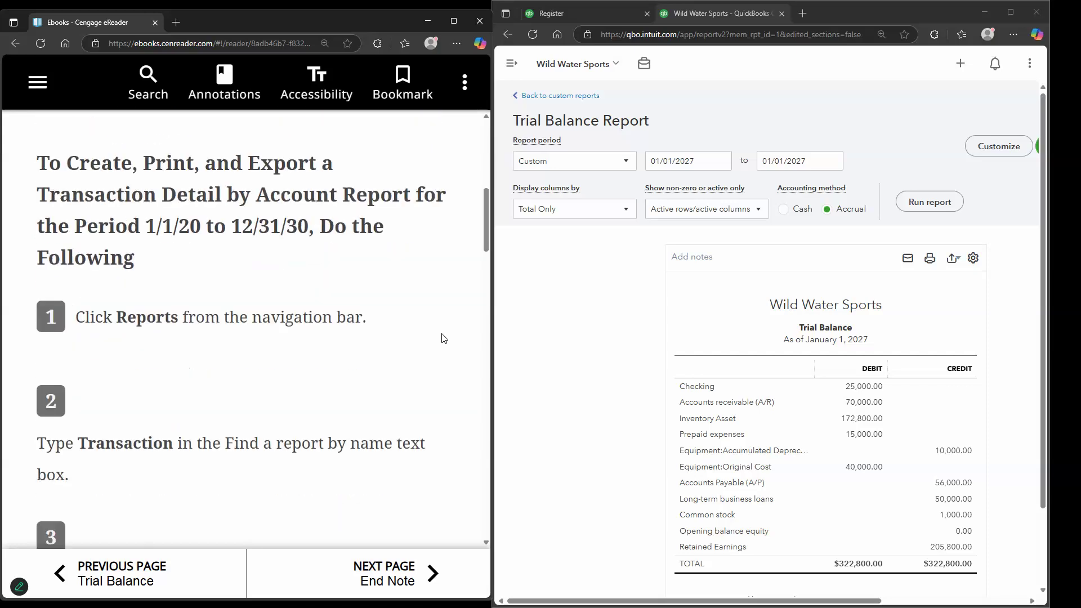
# - Leave the Trial Balance report and open the list of standard reports
pyautogui.click(522, 68)
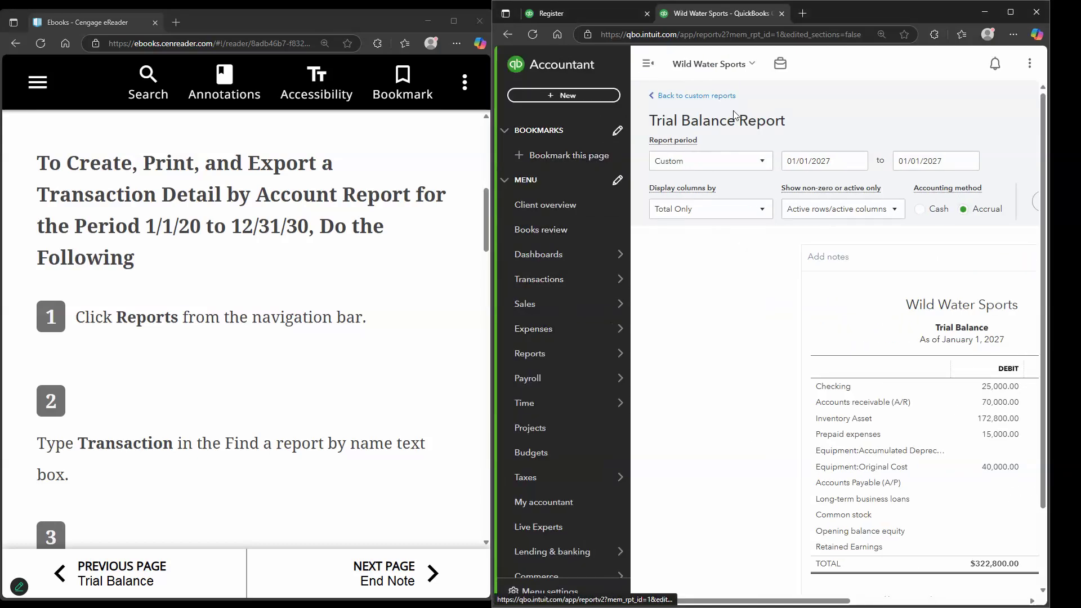
pyautogui.click(681, 101)
pyautogui.click(678, 142)
pyautogui.scroll(-1, 554, 169)
pyautogui.moveTo(569, 309)
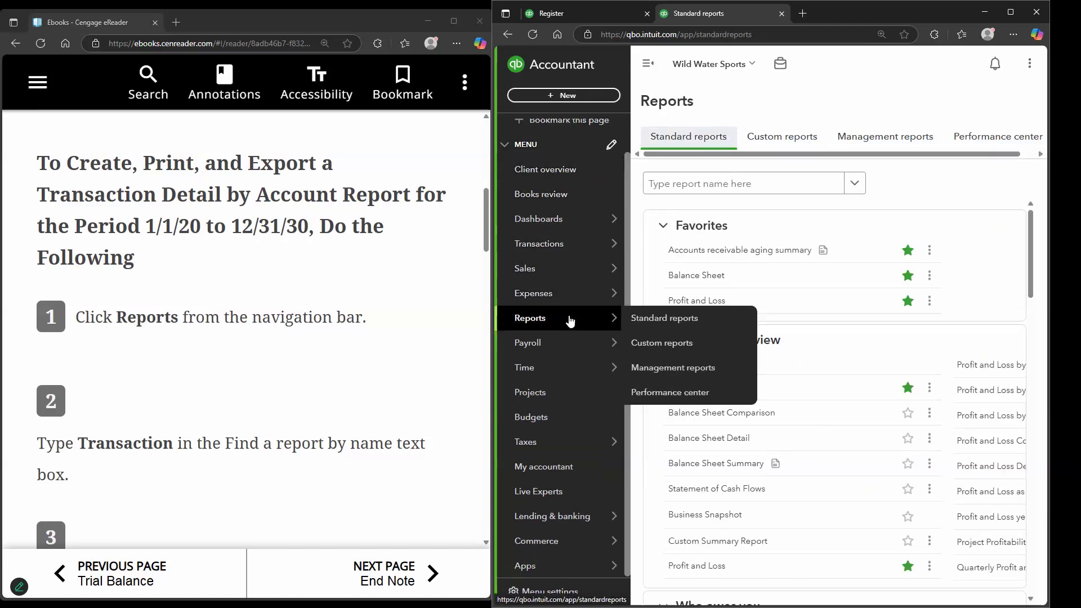
pyautogui.click(653, 320)
# - Search the standard reports for "trans" and open the Transaction Detail by Account report
pyautogui.click(710, 189)
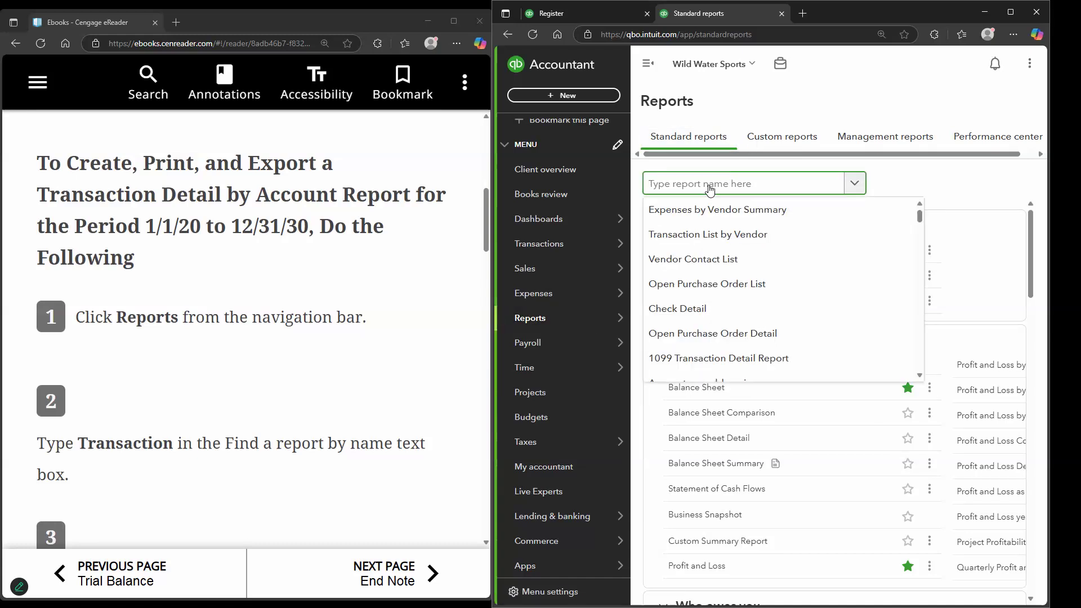
pyautogui.write('ta')
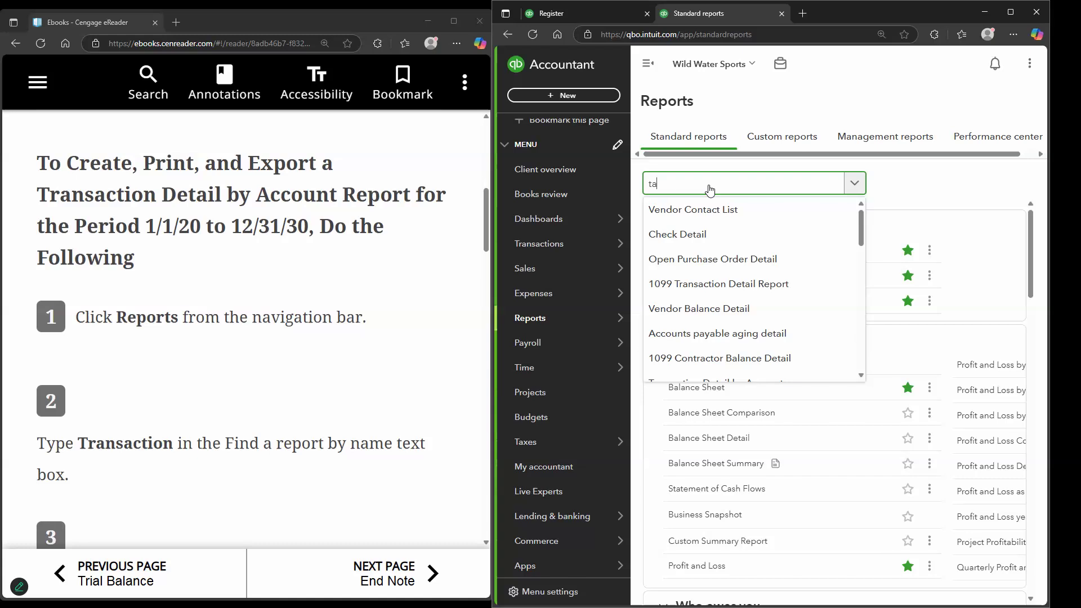
pyautogui.press('BackSpace')
pyautogui.write('rs')
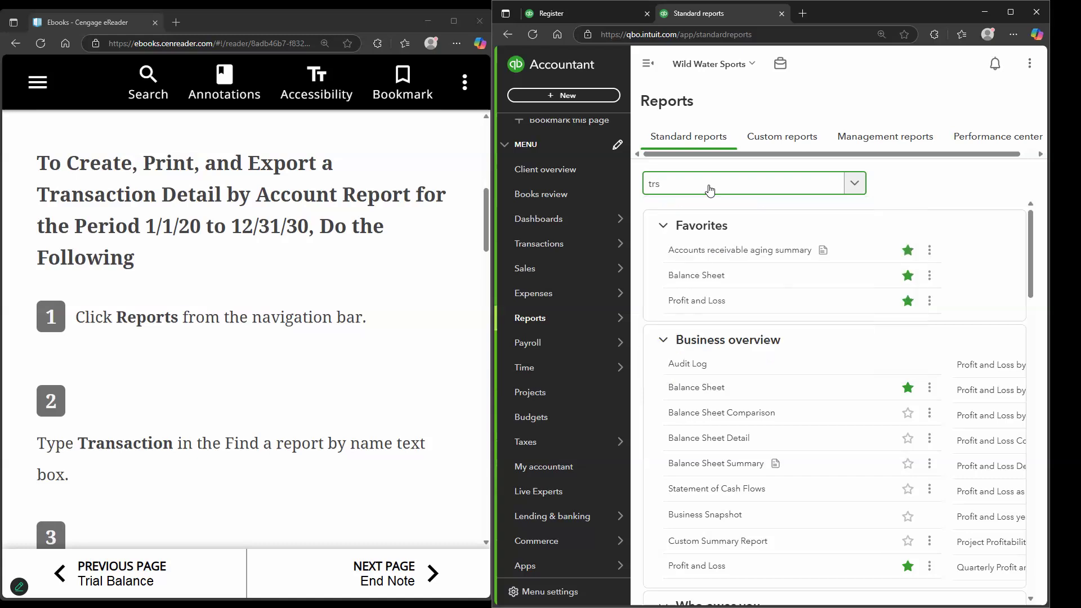
pyautogui.press('BackSpace')
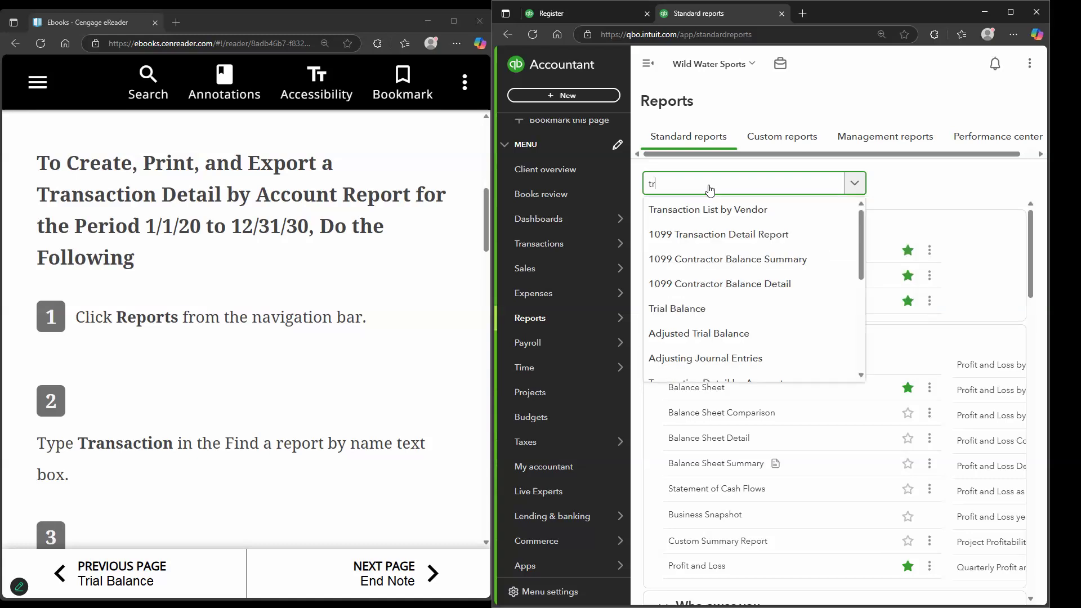
pyautogui.write('an')
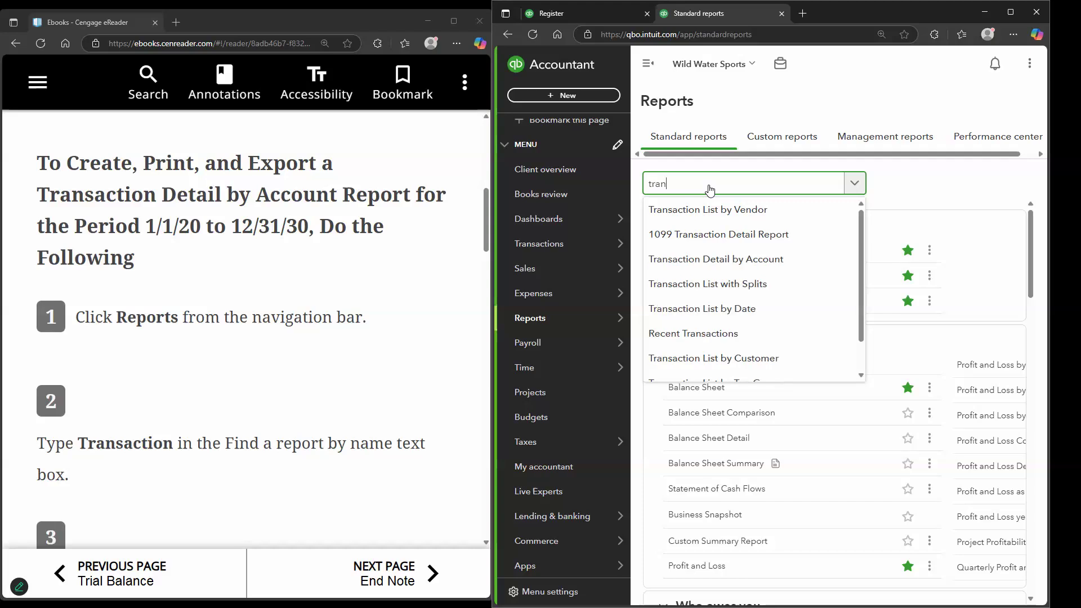
pyautogui.write('s')
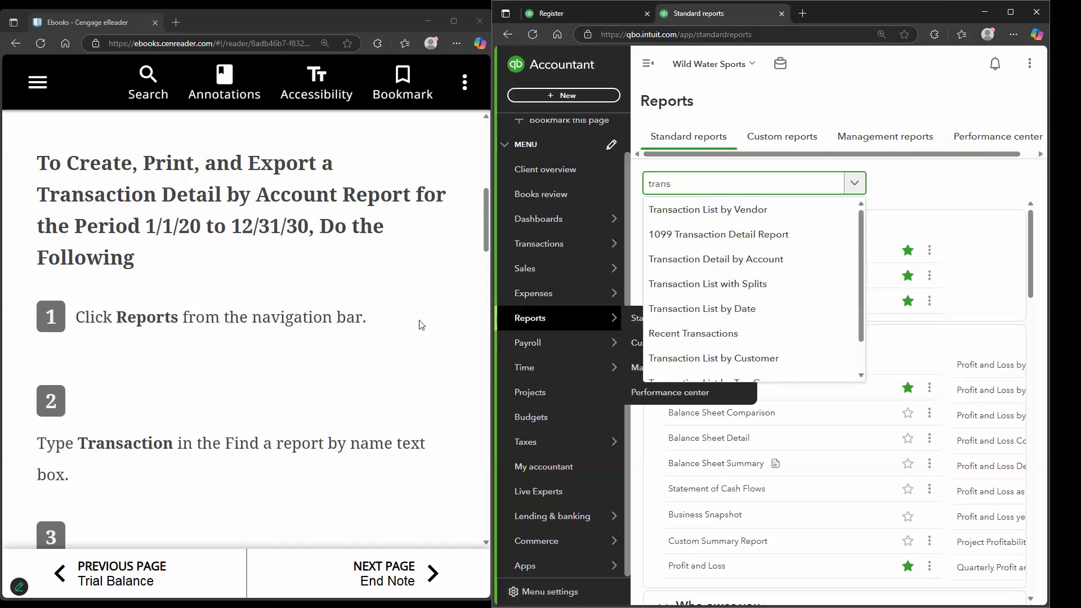
pyautogui.scroll(-2, 411, 326)
pyautogui.scroll(-1, 409, 325)
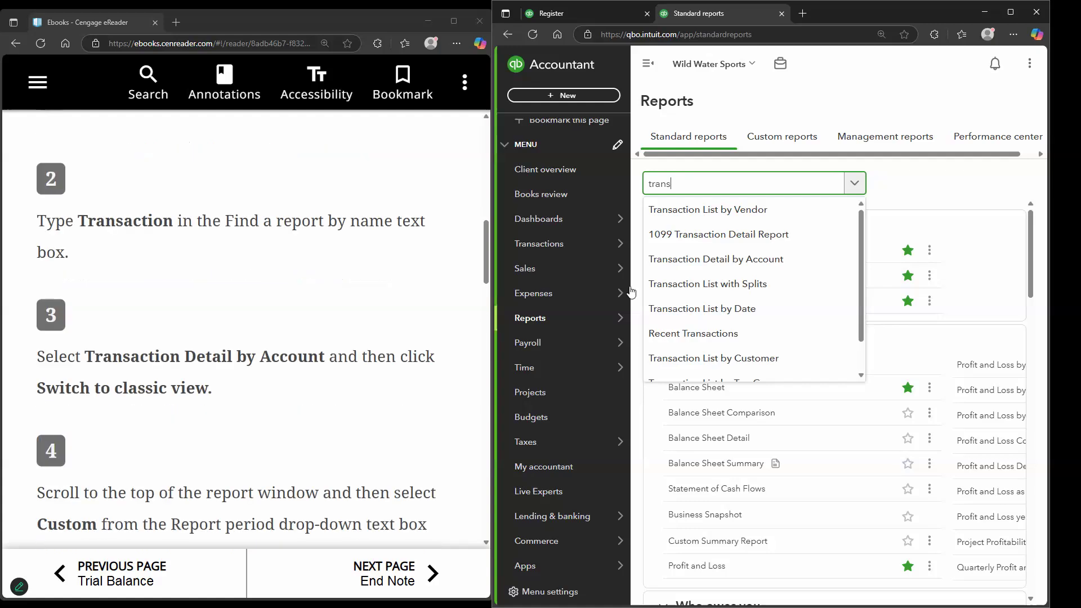
pyautogui.click(755, 259)
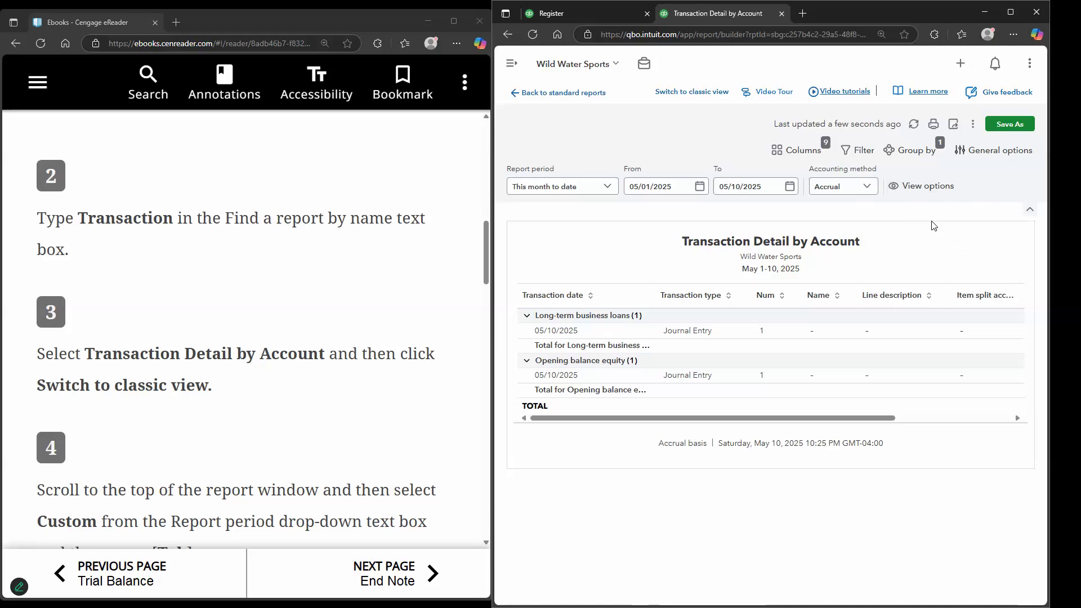
pyautogui.click(925, 187)
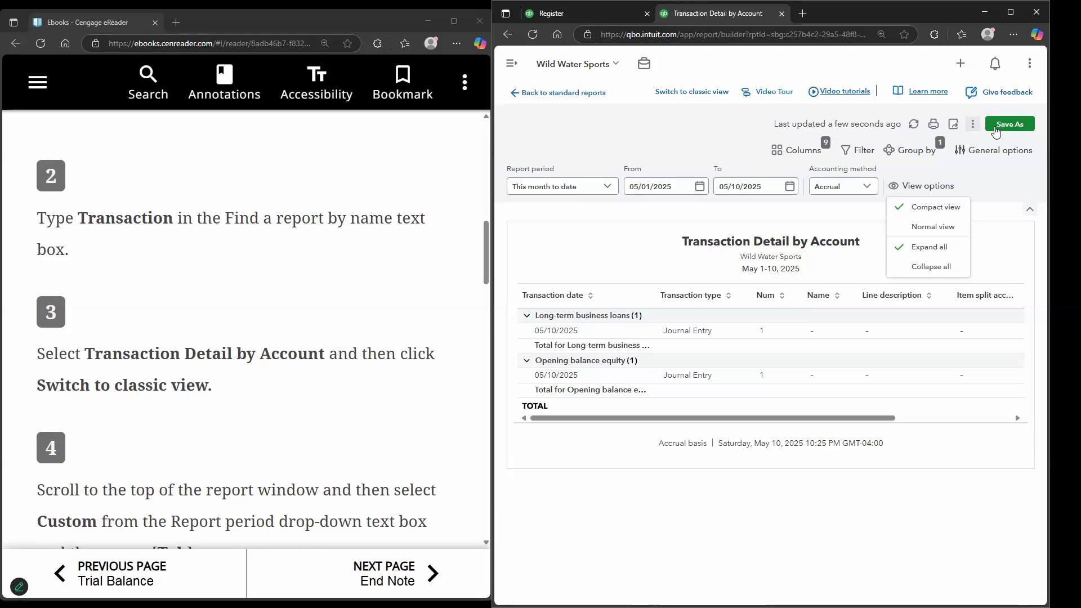
pyautogui.click(973, 126)
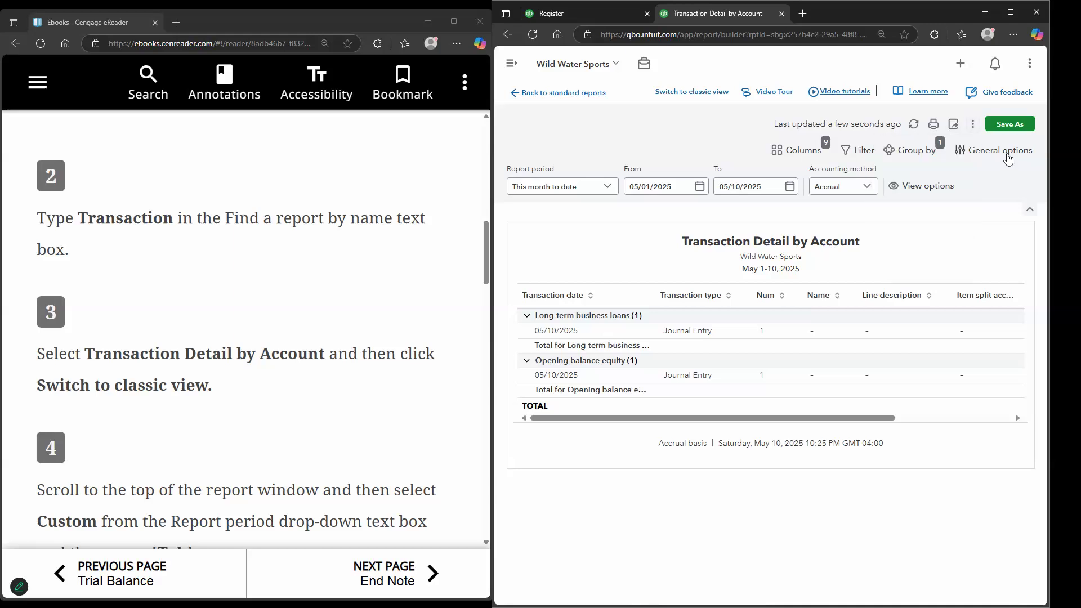
pyautogui.click(1007, 151)
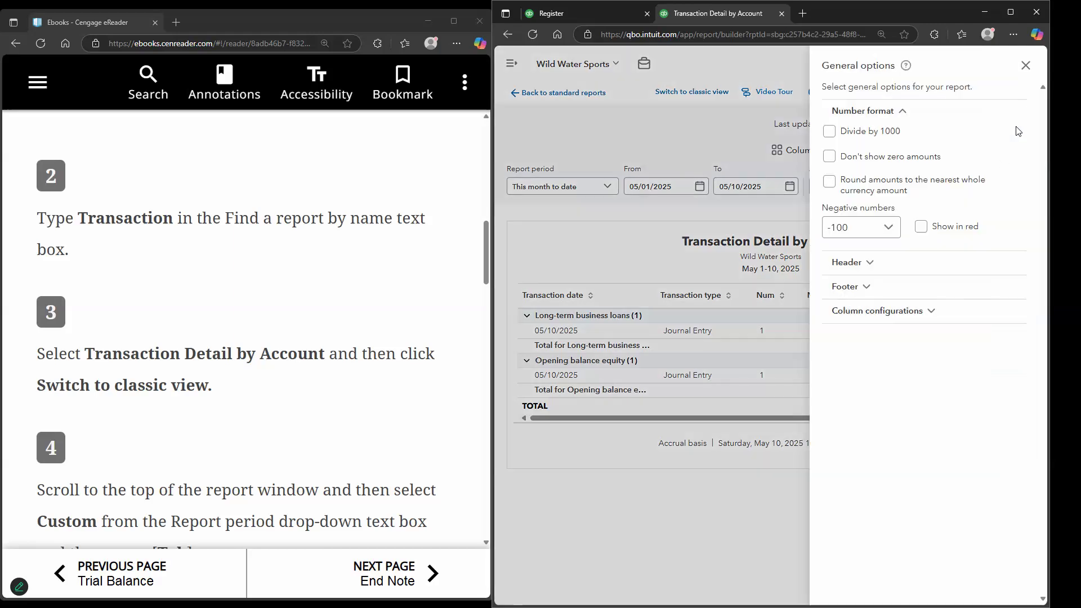
pyautogui.click(1025, 66)
pyautogui.click(905, 187)
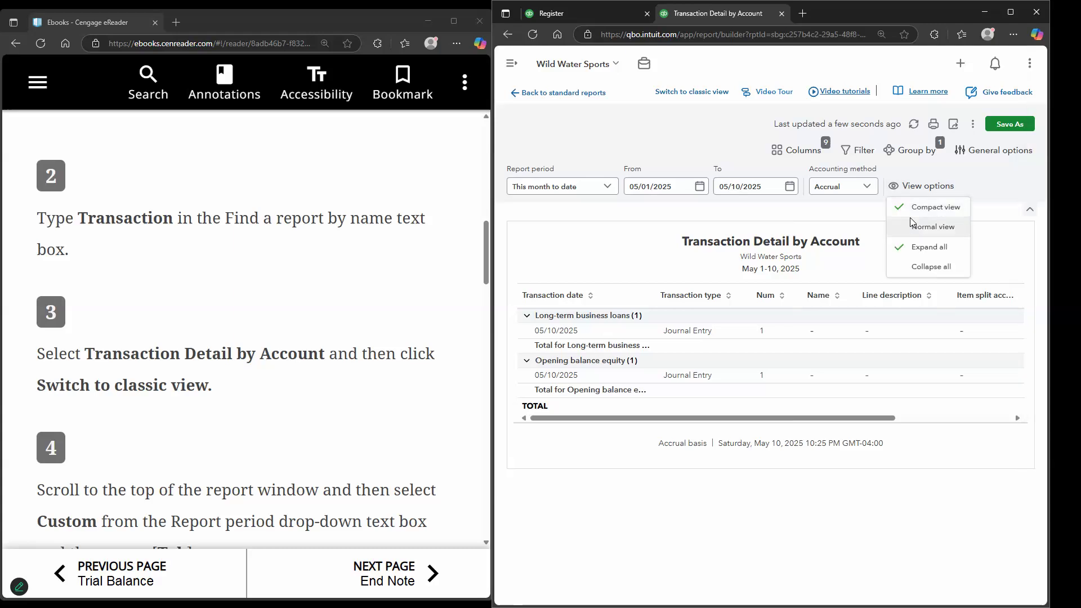
pyautogui.click(909, 209)
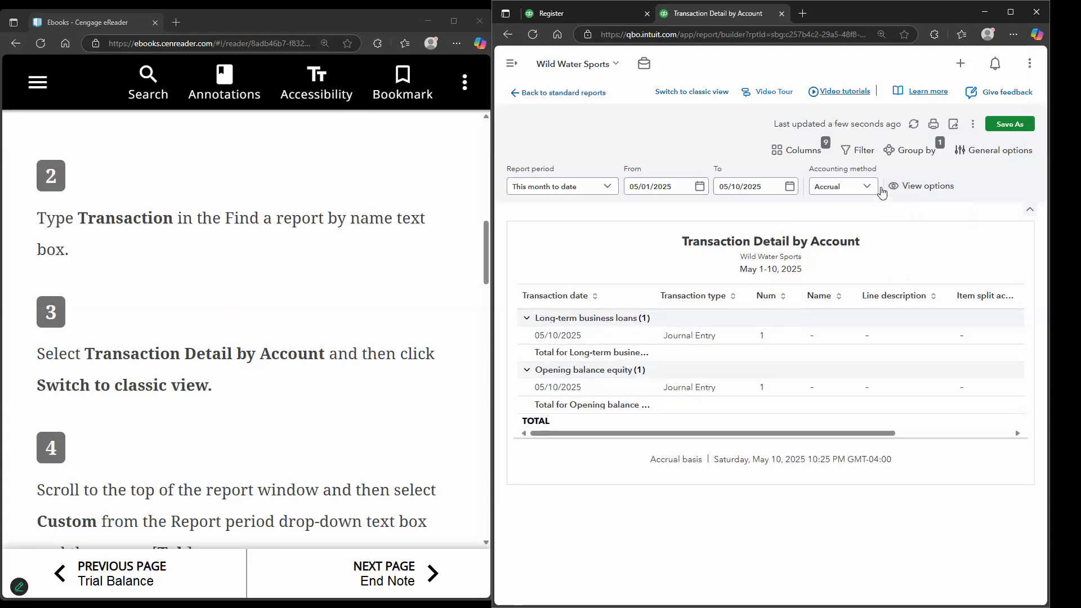
# - Switch the Transaction Detail by Account report to classic view and read textbook steps 4 to 6 on its report period
pyautogui.click(681, 94)
pyautogui.scroll(-2, 287, 323)
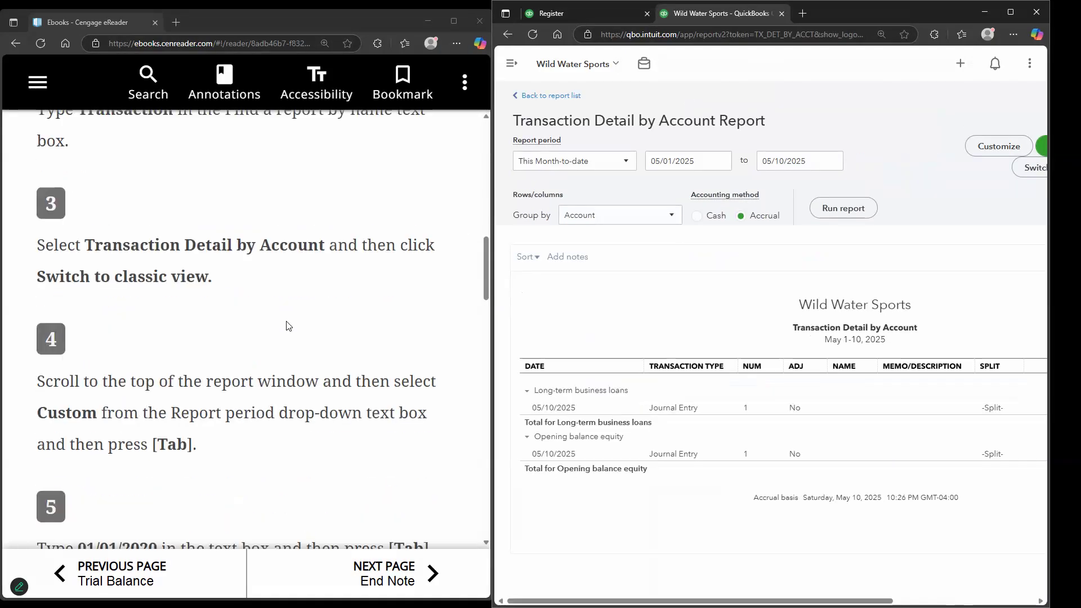
pyautogui.scroll(1, 392, 323)
pyautogui.scroll(-1, 242, 376)
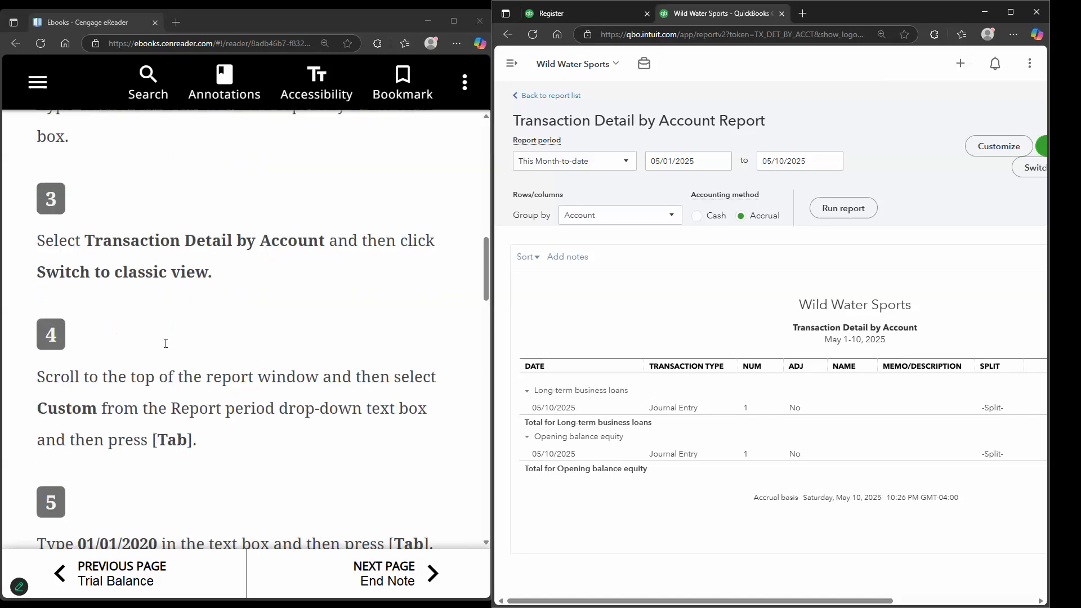
pyautogui.scroll(-2, 250, 323)
pyautogui.scroll(-1, 251, 323)
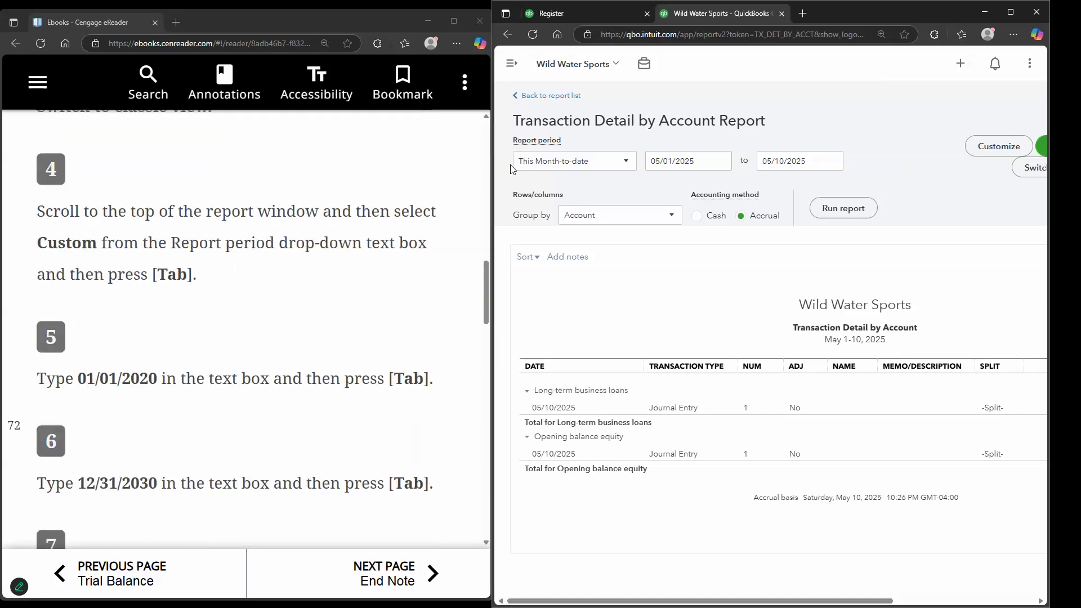
# - Set the report period to Custom with a start date of 01/01/2020
pyautogui.click(557, 161)
pyautogui.click(551, 204)
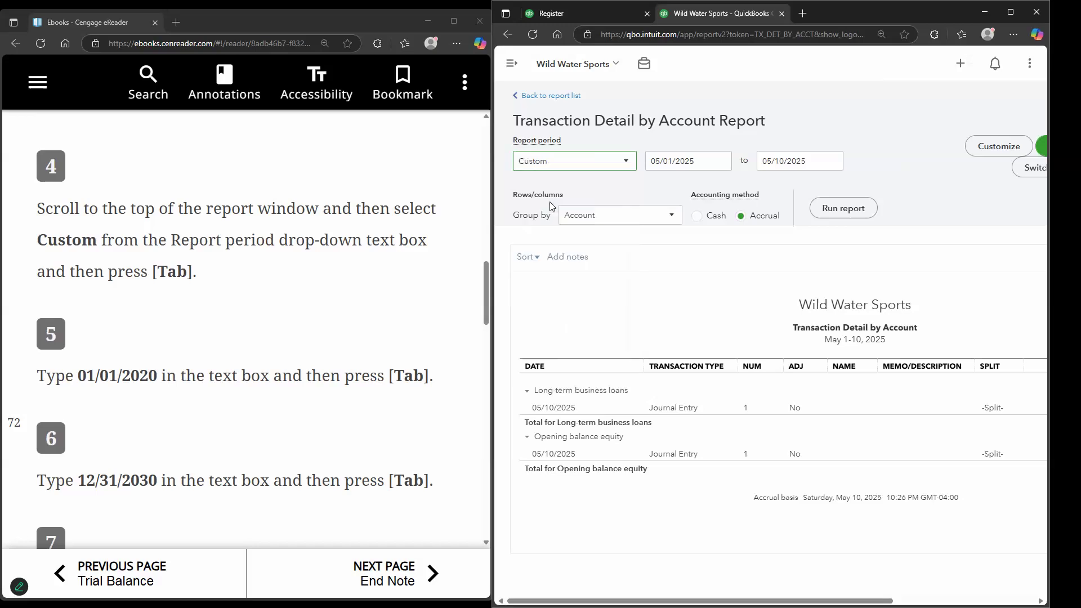
pyautogui.press('Tab')
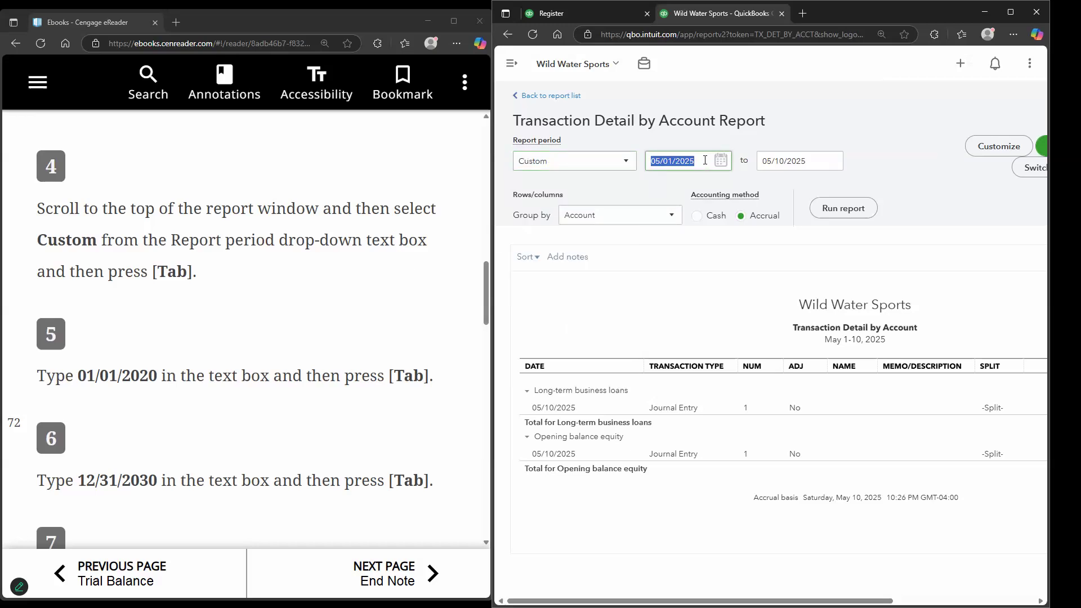
pyautogui.write('01/01/2')
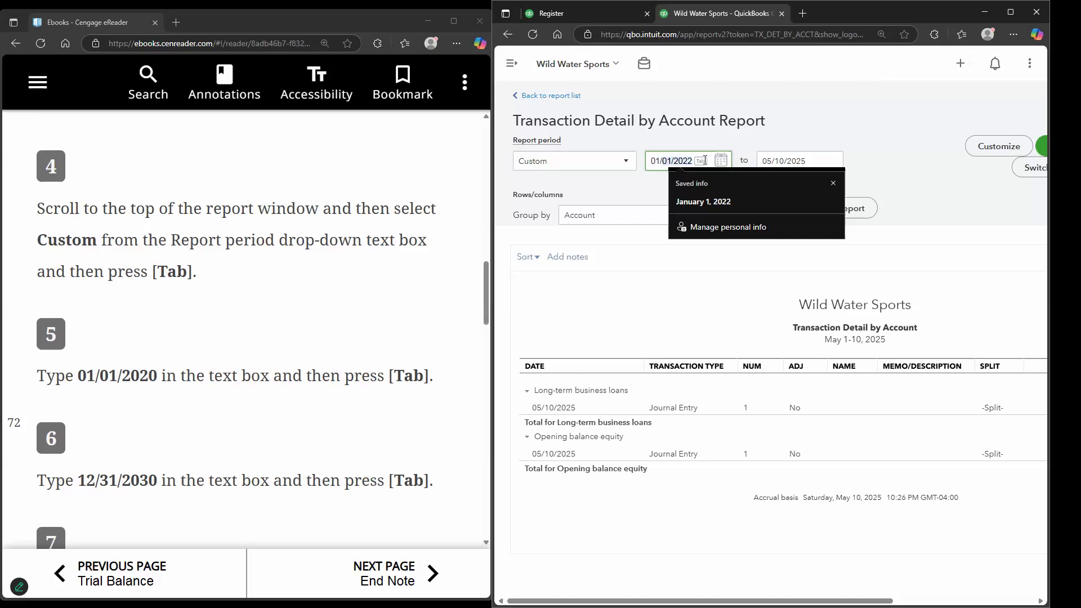
pyautogui.write('020')
pyautogui.press('Tab')
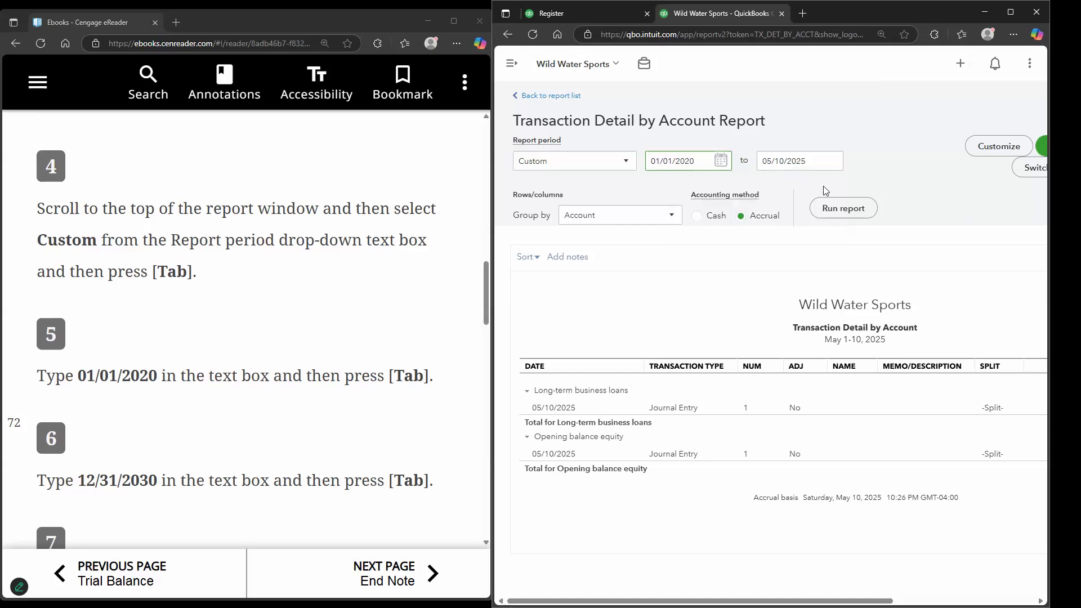
# - Set the report's end date to 12/31/2030 and run the report
pyautogui.write('12/')
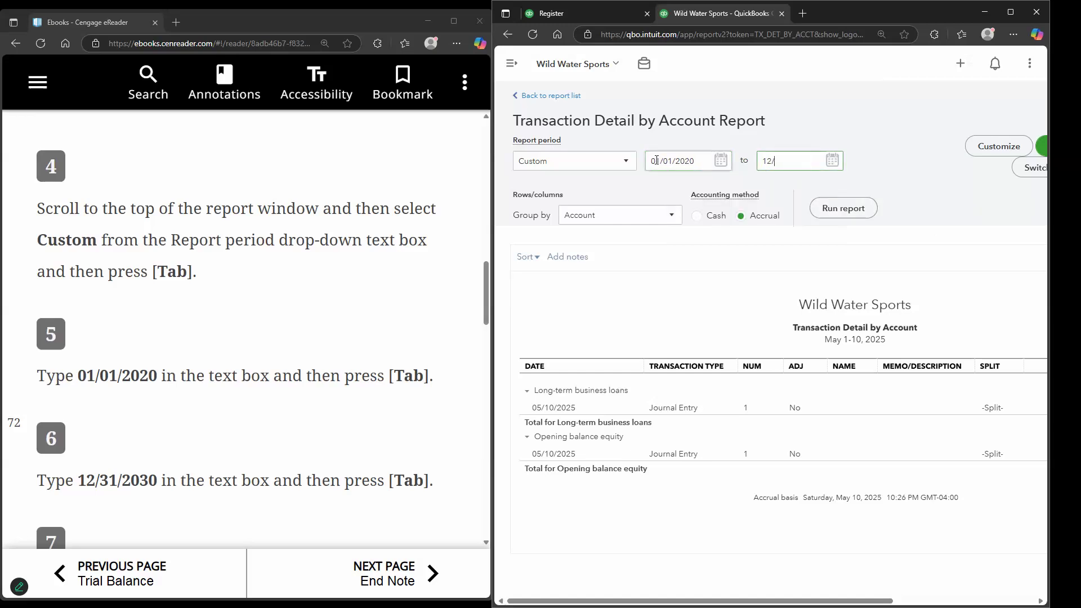
pyautogui.write('312030')
pyautogui.hotkey('ctrl', 'a')
pyautogui.press('BackSpace')
pyautogui.write('12')
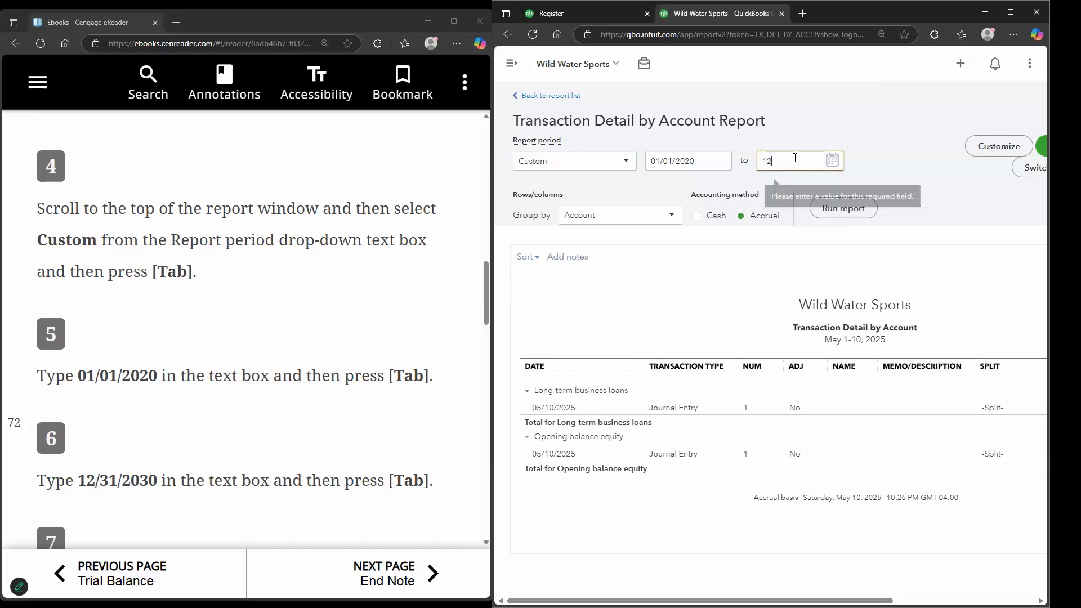
pyautogui.write('/31/2030')
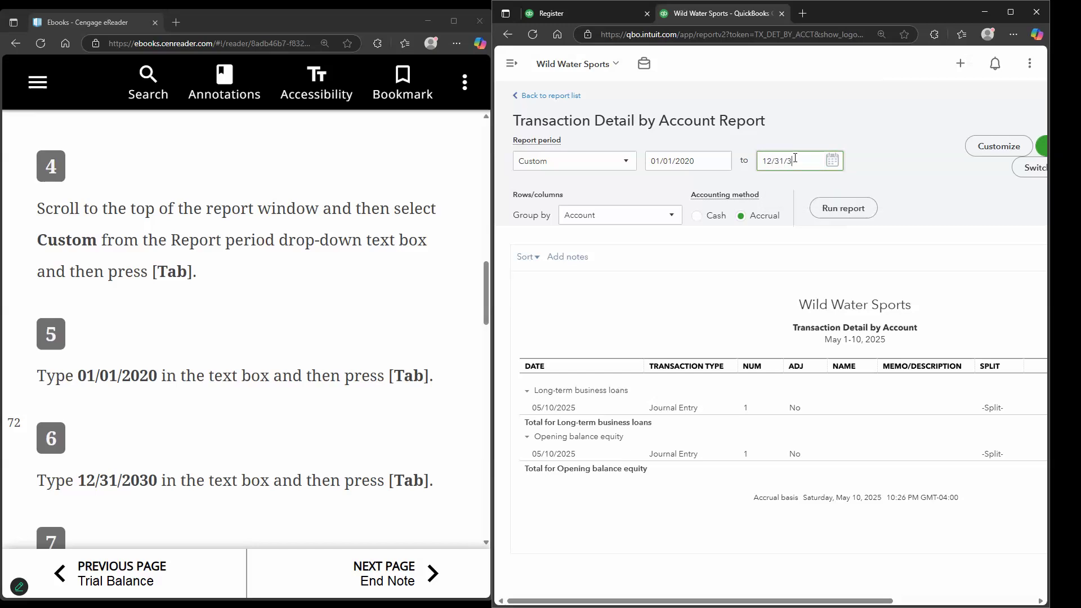
pyautogui.click(704, 321)
pyautogui.scroll(-3, 405, 362)
pyautogui.scroll(-5, 405, 362)
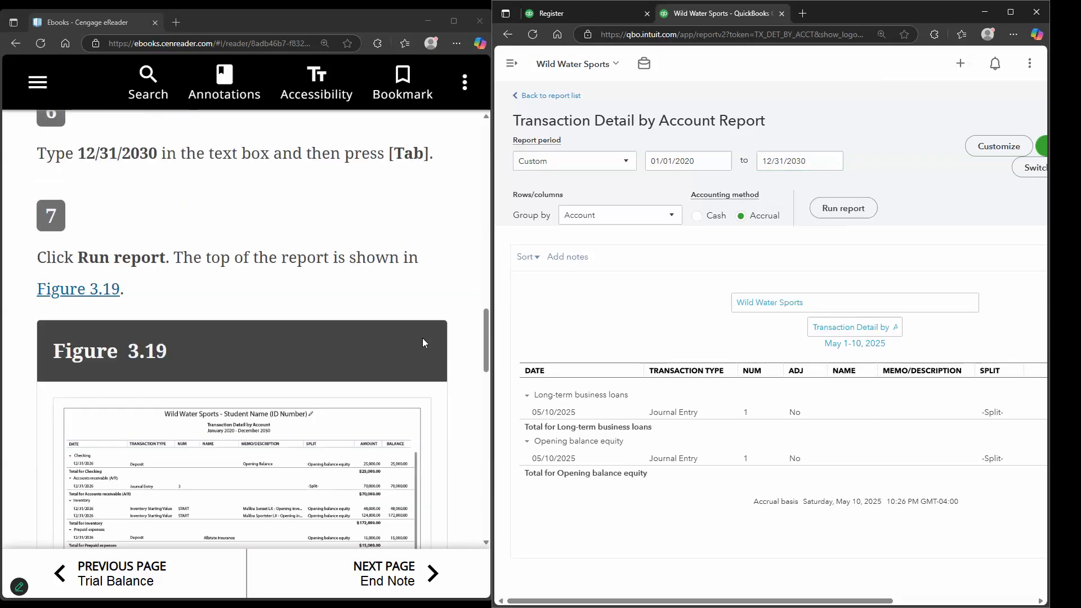
pyautogui.click(840, 212)
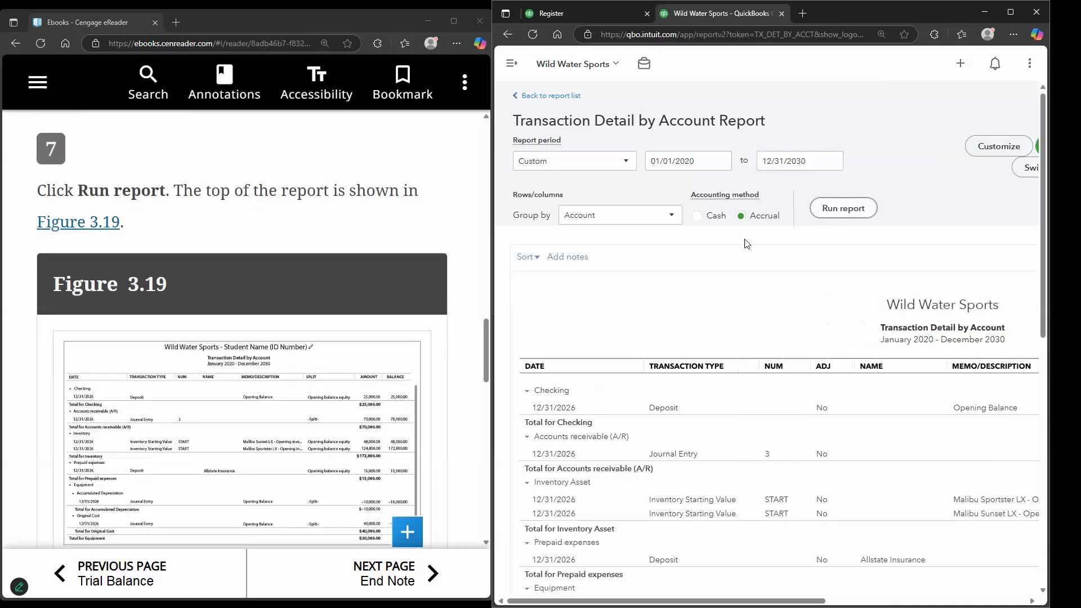
# - Enlarge the textbook's Figure 3.19 and compare it with the accounts and transactions in the report
pyautogui.scroll(-1, 598, 315)
pyautogui.click(416, 524)
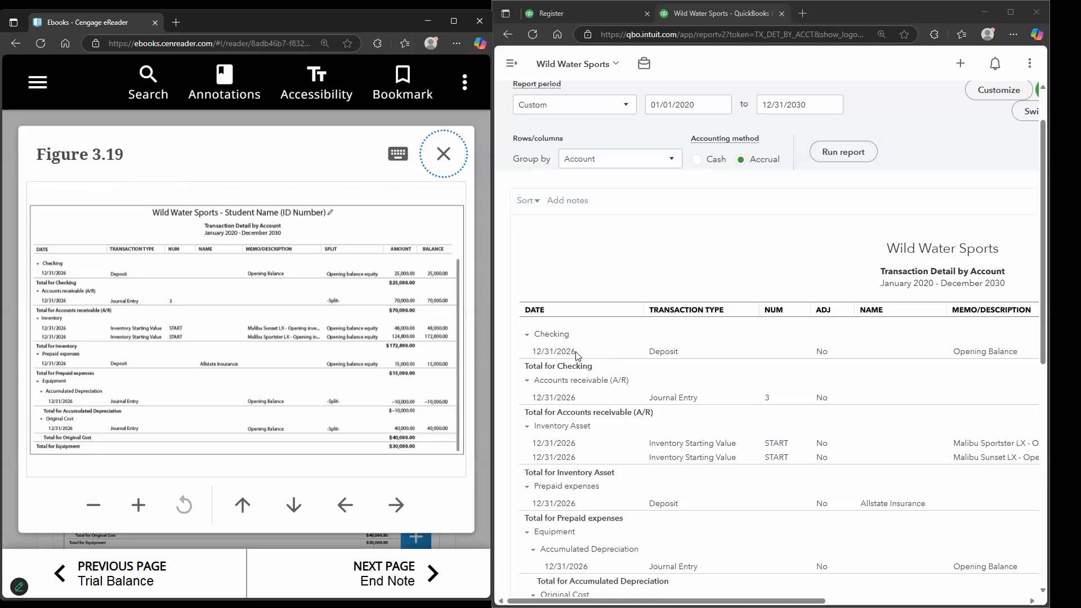
pyautogui.scroll(-1, 658, 350)
pyautogui.scroll(1, 662, 364)
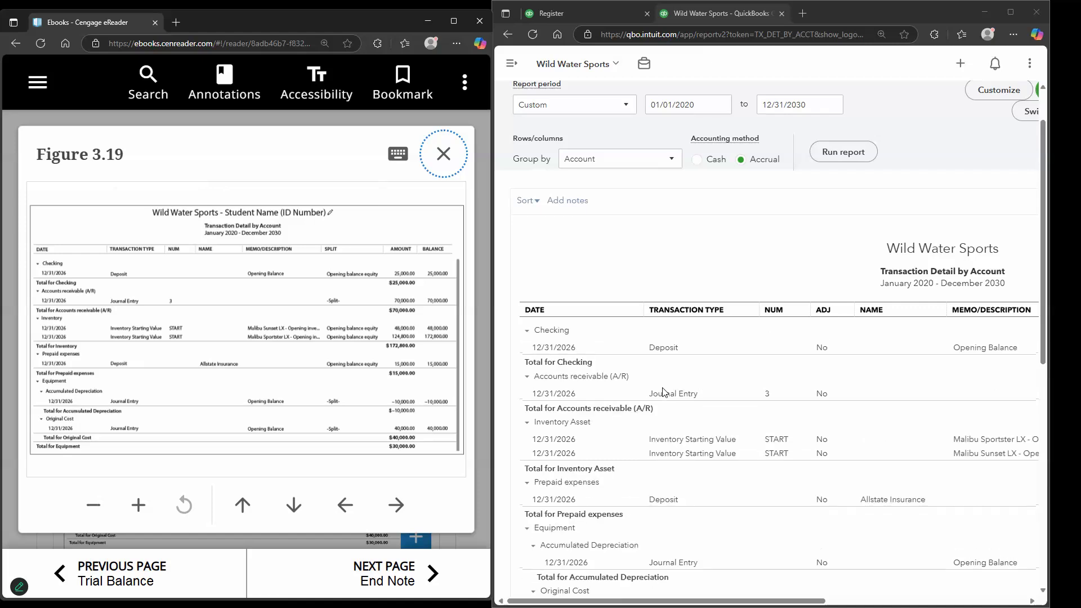
pyautogui.scroll(-8, 682, 502)
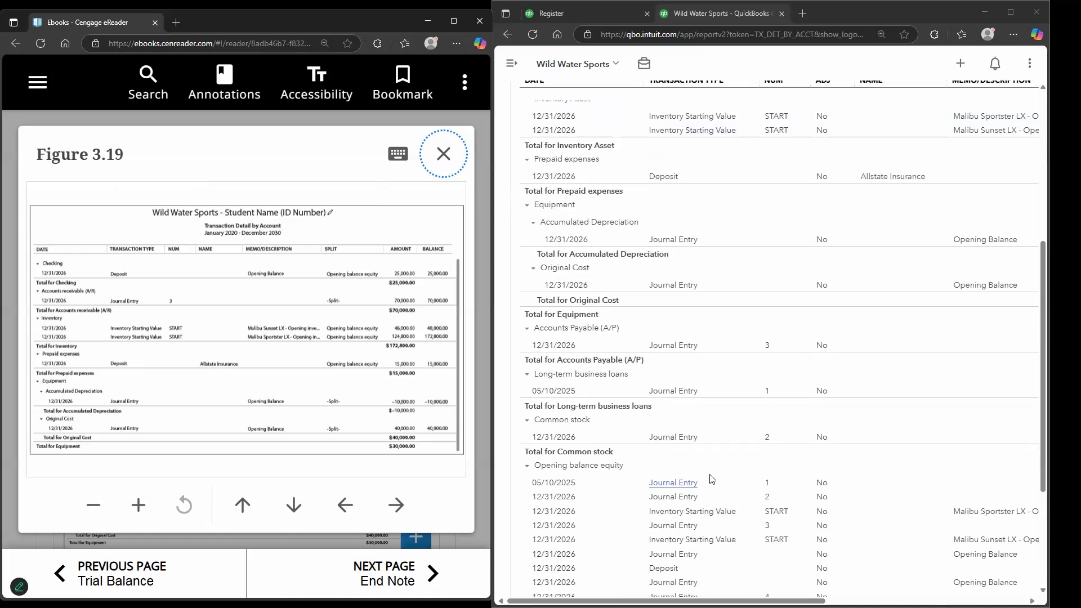
pyautogui.scroll(3, 726, 490)
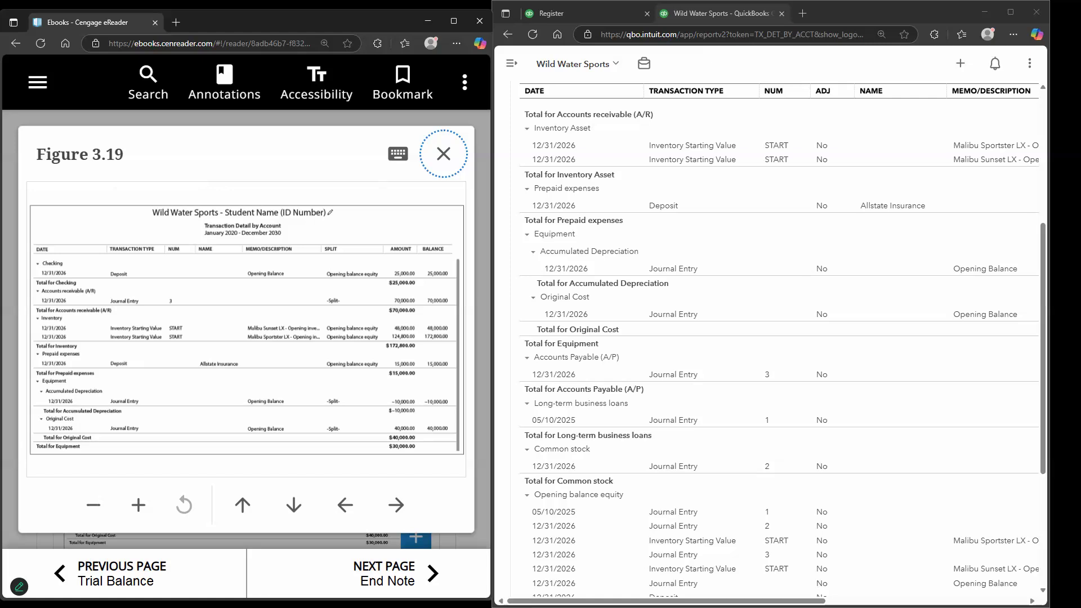
# - Close Figure 3.19, read textbook steps 8 to 10, and open the Allstate Insurance deposit in the Prepaid expenses section
pyautogui.click(443, 154)
pyautogui.scroll(-10, 357, 367)
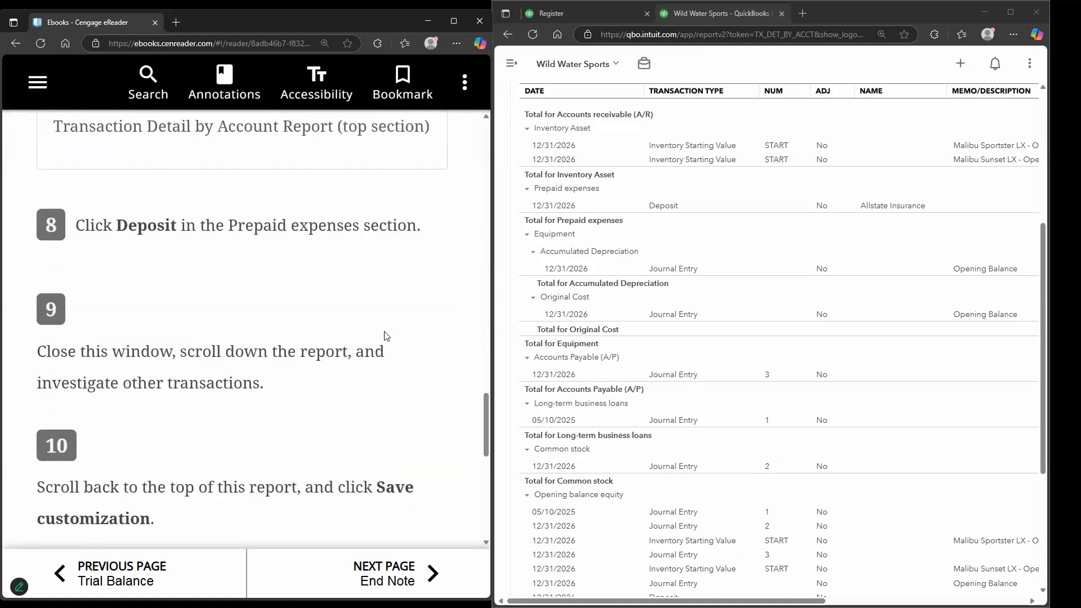
pyautogui.scroll(2, 384, 336)
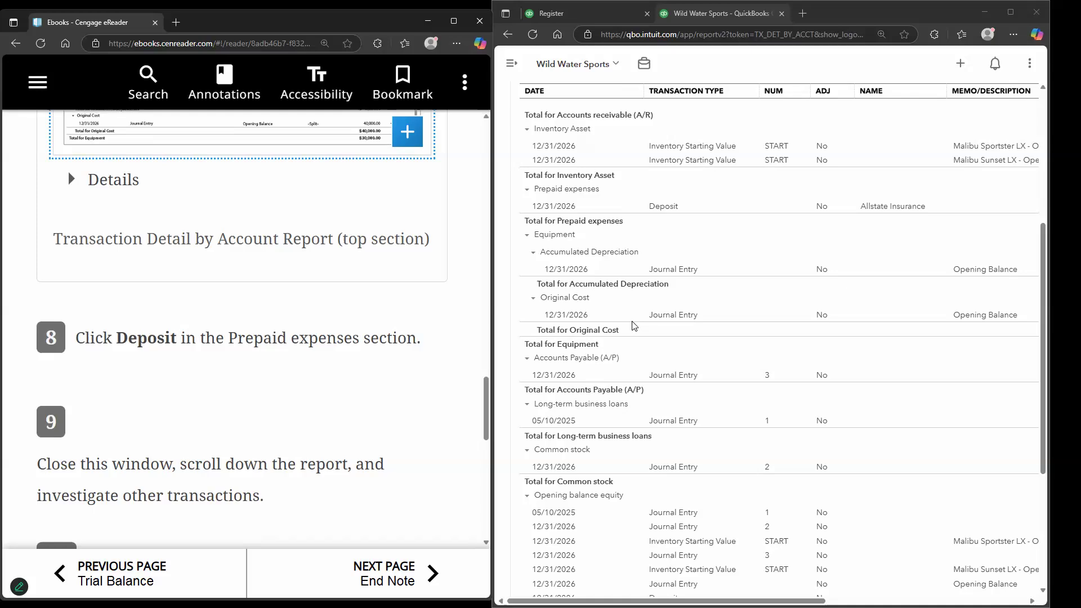
pyautogui.scroll(1, 633, 325)
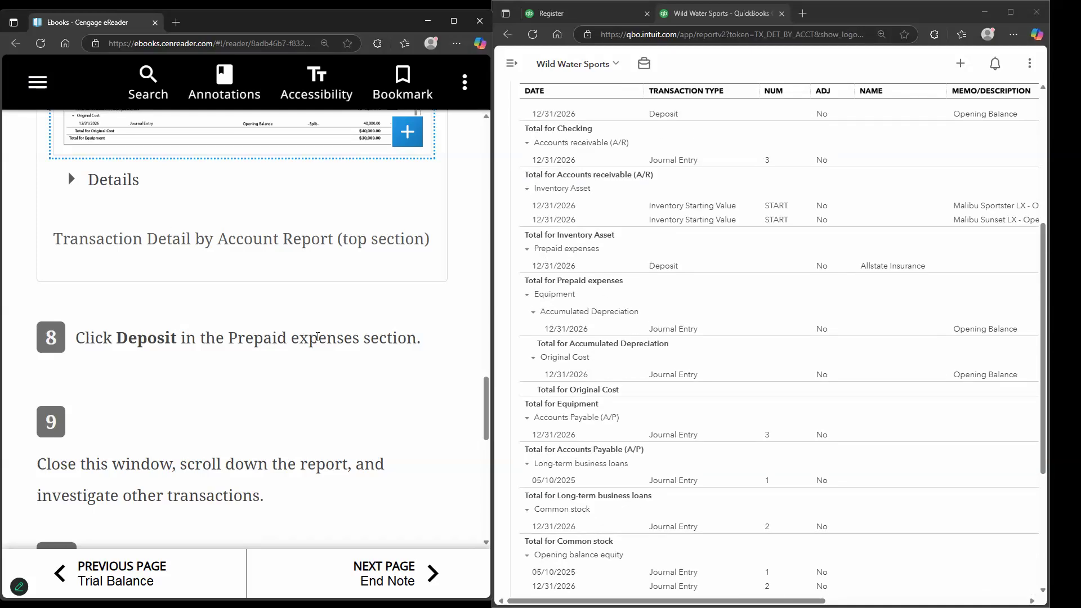
pyautogui.click(665, 266)
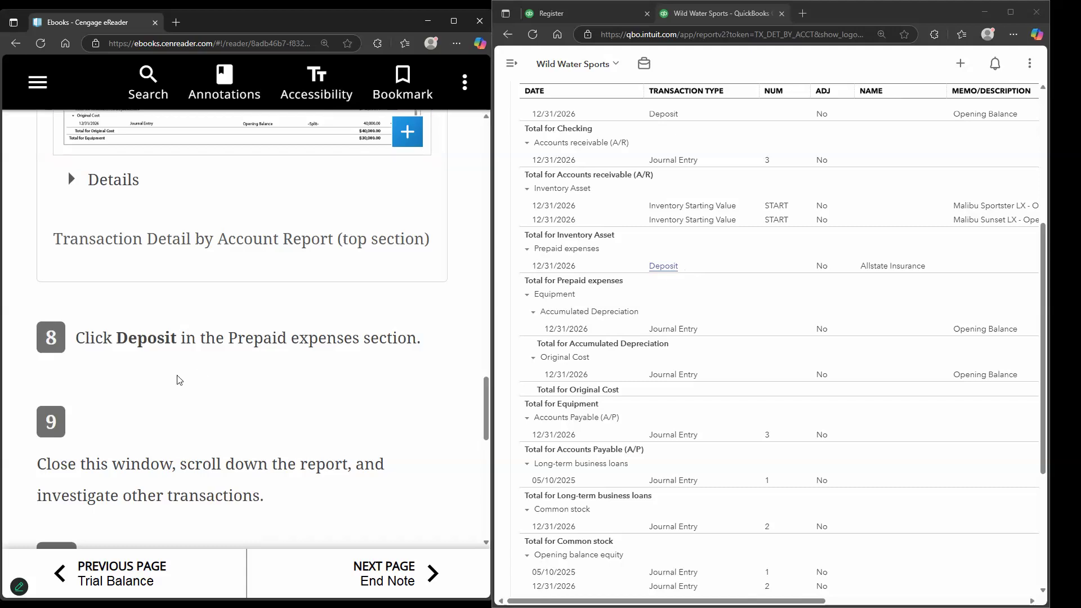
# - Review the Allstate Insurance bank deposit alongside textbook steps 9 to 11, and close it to return to the report
pyautogui.scroll(-5, 248, 343)
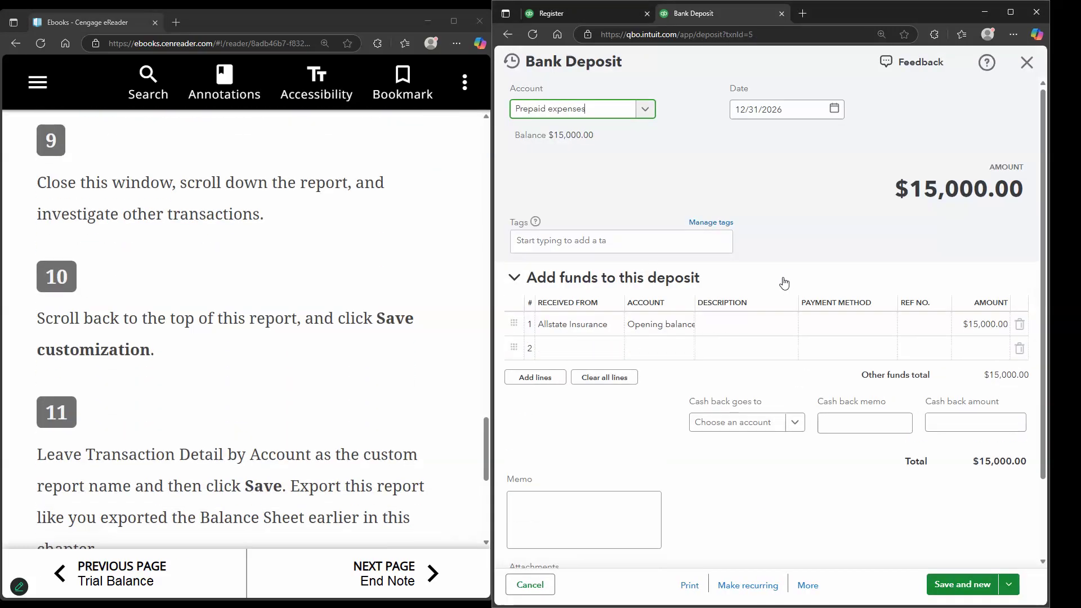
pyautogui.scroll(-2, 726, 422)
pyautogui.scroll(2, 1034, 113)
pyautogui.click(1026, 62)
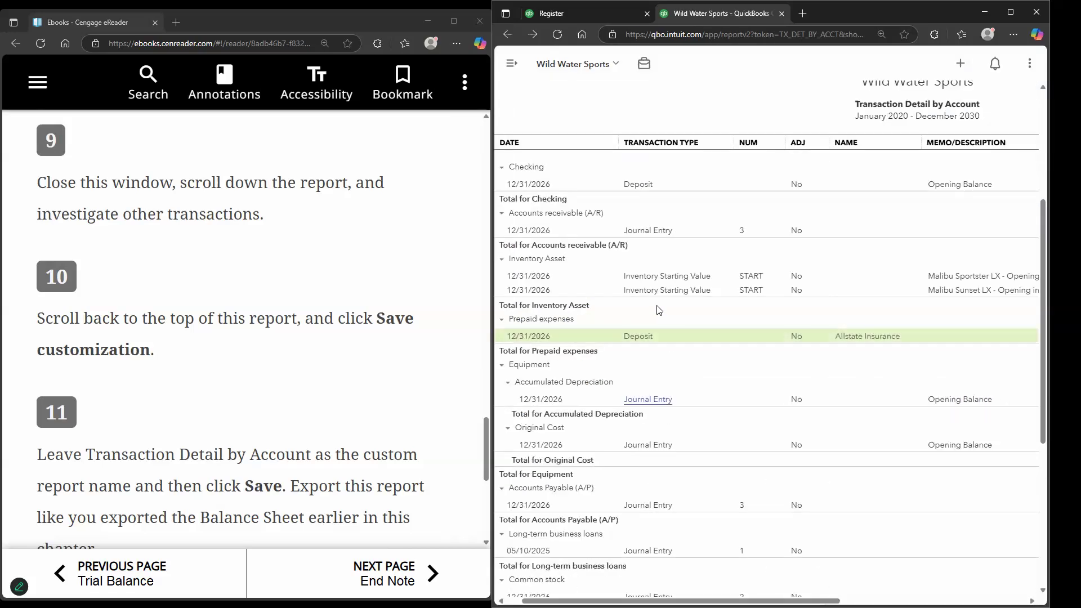
# - Open the Malibu Sunset LX inventory starting value transaction from the report, and leave it without saving
pyautogui.click(664, 289)
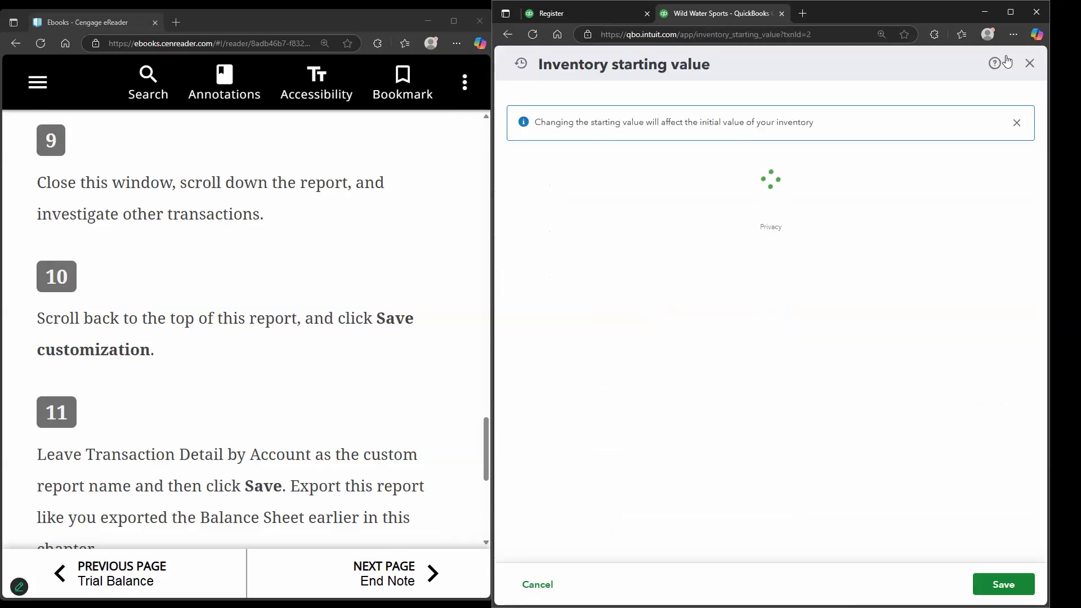
pyautogui.click(1029, 63)
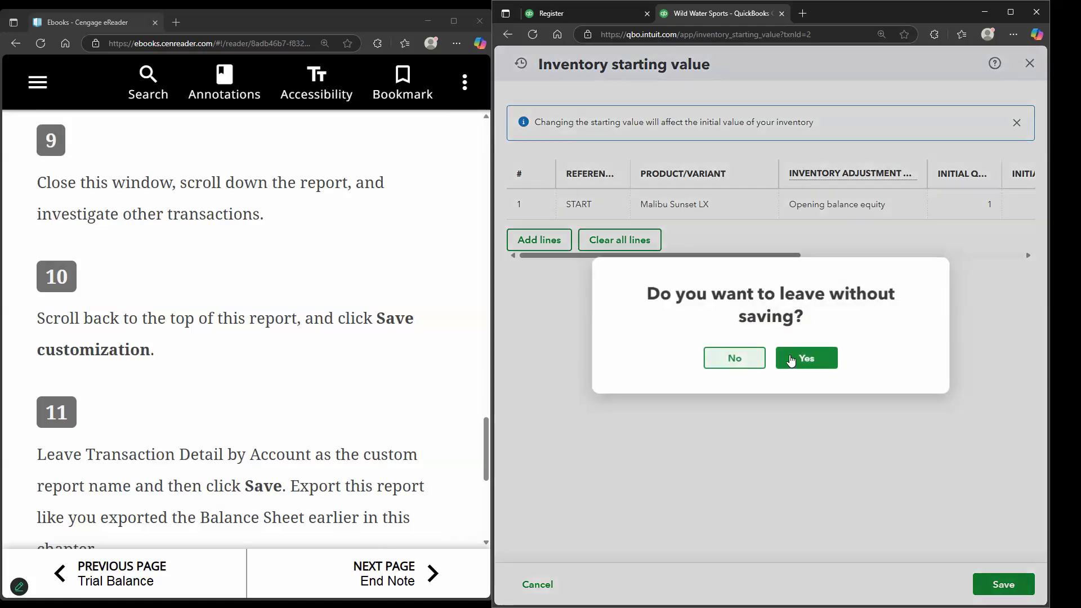
pyautogui.click(806, 358)
# - Read textbook steps 11 to 13, save the customized report under the name Transaction Detail by Account, and dismiss the feedback survey
pyautogui.scroll(-1, 683, 342)
pyautogui.scroll(-4, 349, 340)
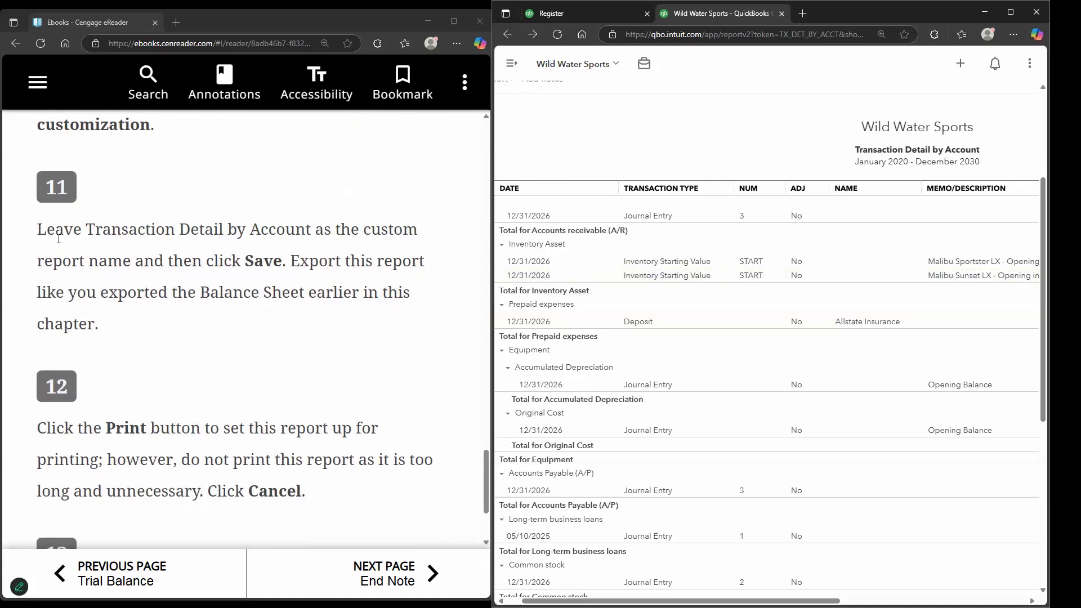
pyautogui.scroll(-2, 70, 243)
pyautogui.scroll(-5, 918, 467)
pyautogui.scroll(2, 878, 414)
pyautogui.scroll(6, 878, 414)
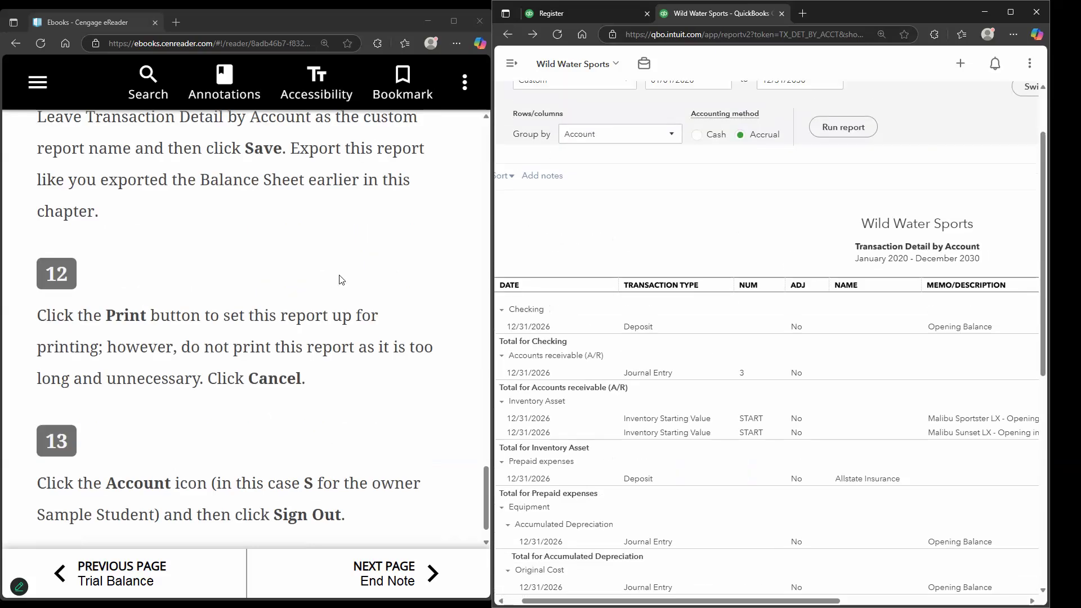
pyautogui.scroll(-1, 314, 289)
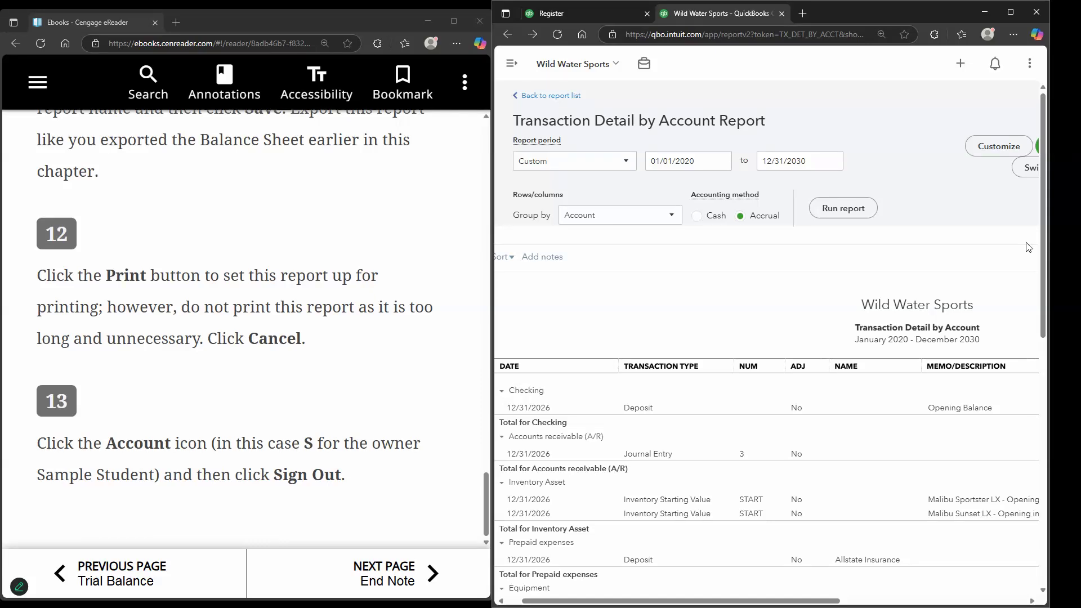
pyautogui.scroll(-1, 965, 260)
pyautogui.click(1013, 85)
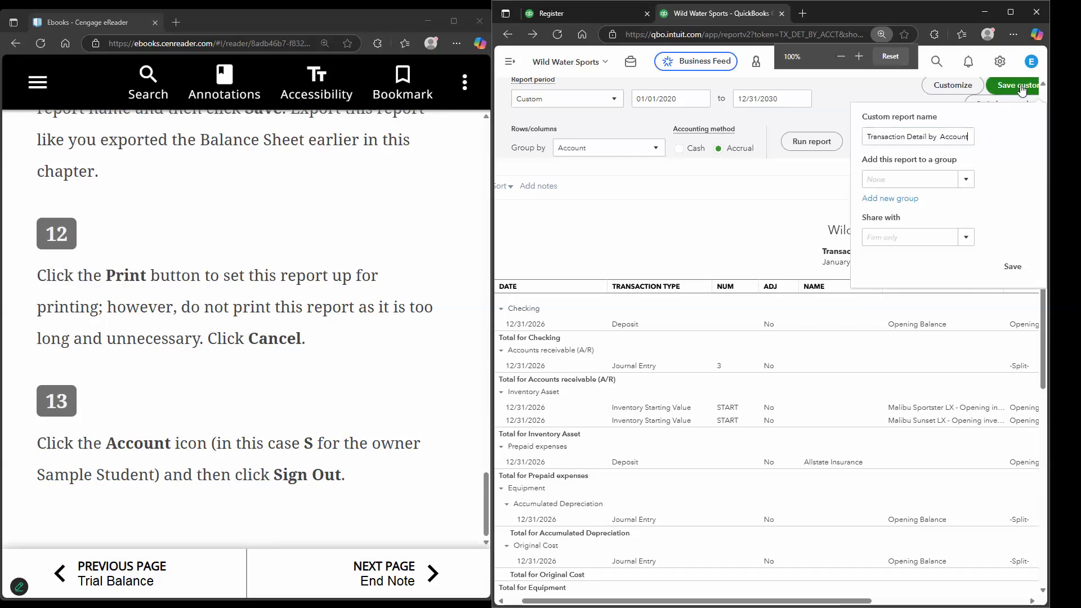
pyautogui.click(1015, 266)
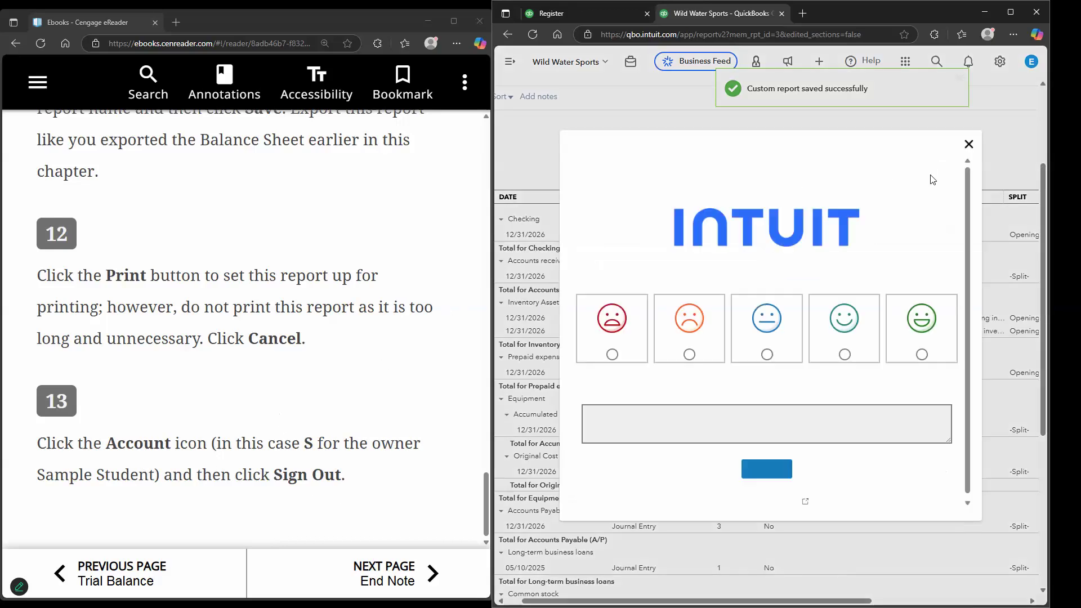
pyautogui.click(970, 146)
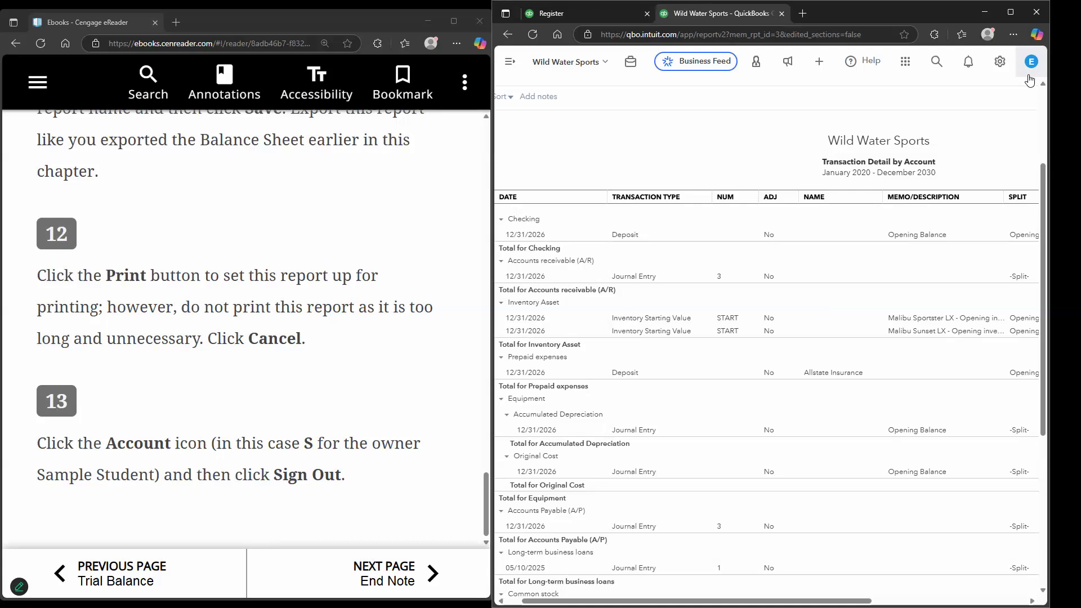
# - Open and dismiss the account options without signing out, and move on to the textbook's End Note page
pyautogui.click(1027, 75)
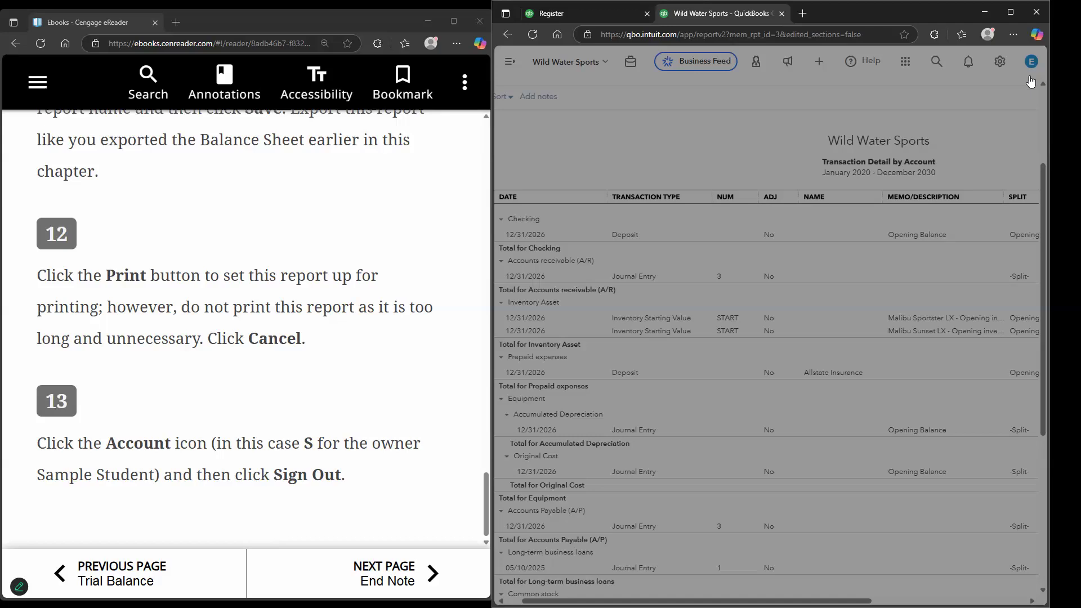
pyautogui.click(1030, 63)
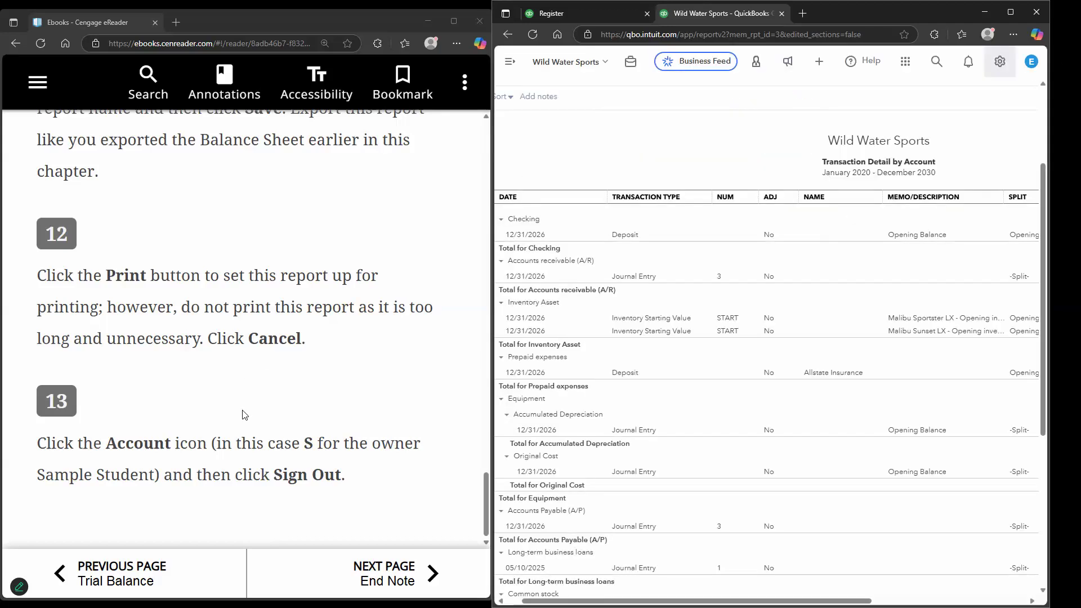
pyautogui.click(406, 583)
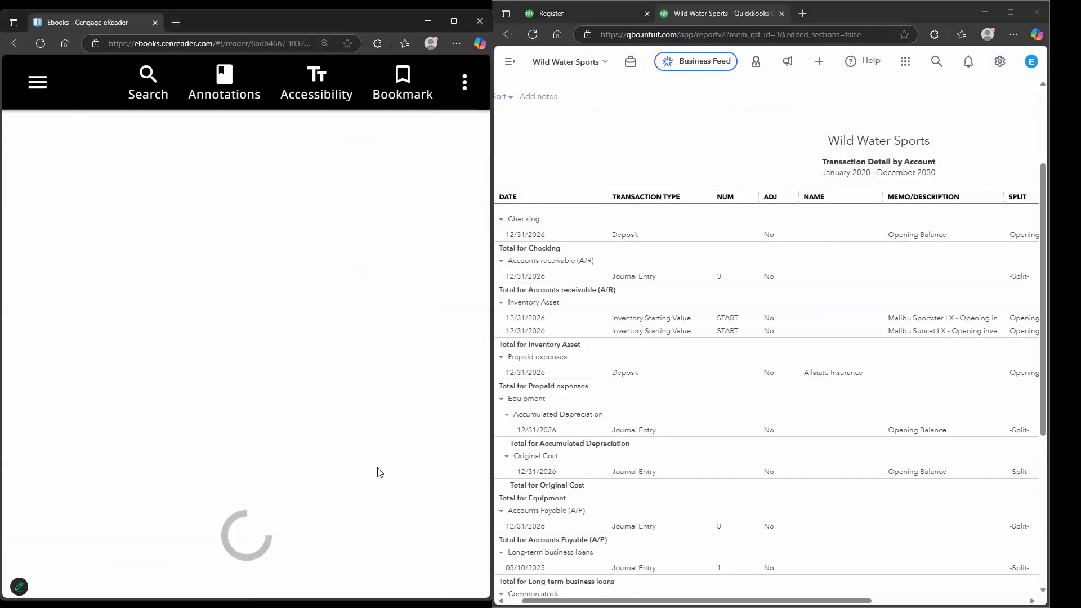